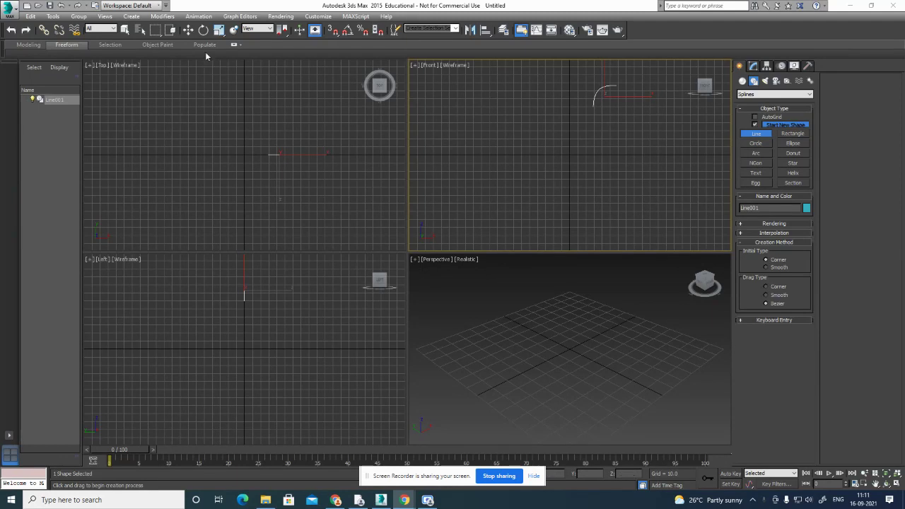
Delete the curved line from the scene.
left_click(189, 30)
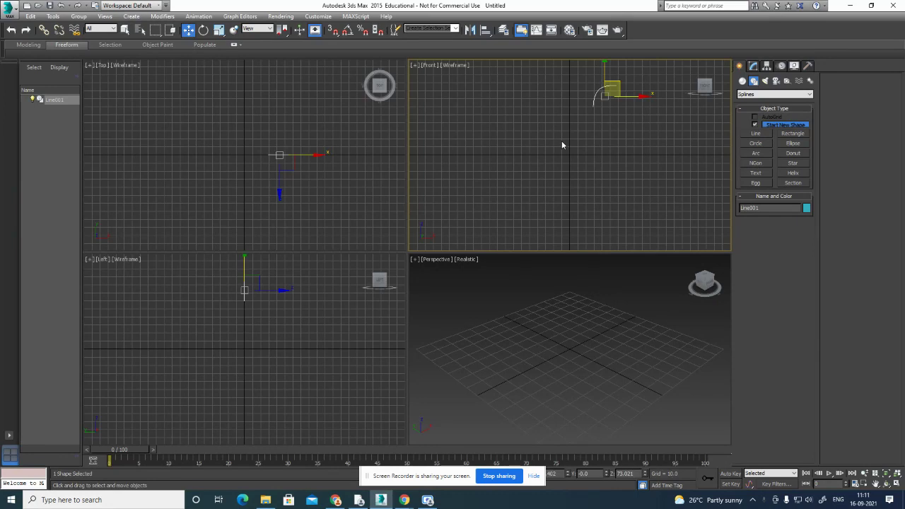
key("Delete")
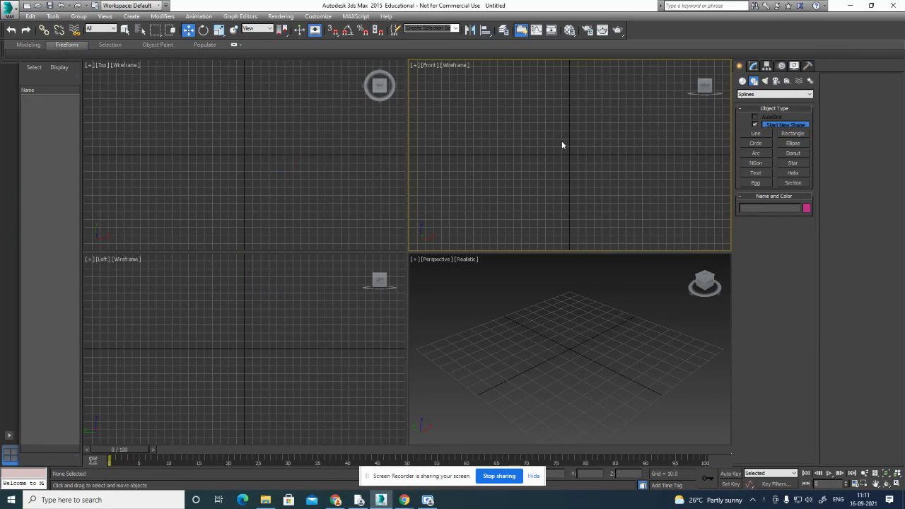
Draw a circle with a radius of about 62.1 at the Front view's origin and clone it diagonally up and right so both overlap.
left_click(755, 143)
left_click_drag(567, 154, 606, 186)
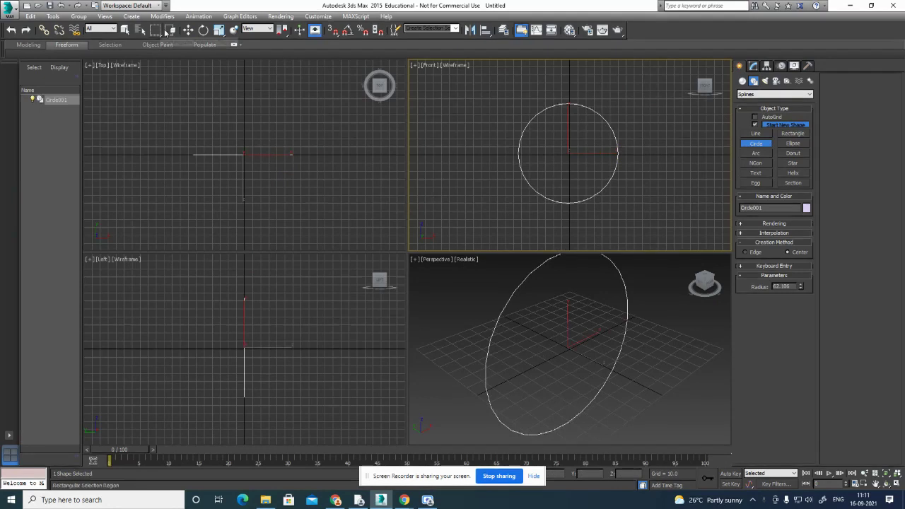
left_click(188, 29)
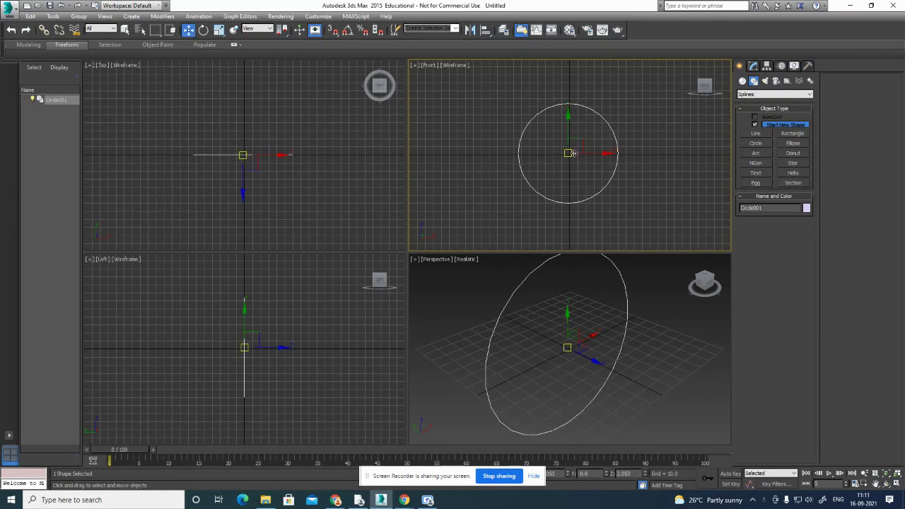
left_click_drag(573, 153, 613, 117, "shift")
left_click(455, 290)
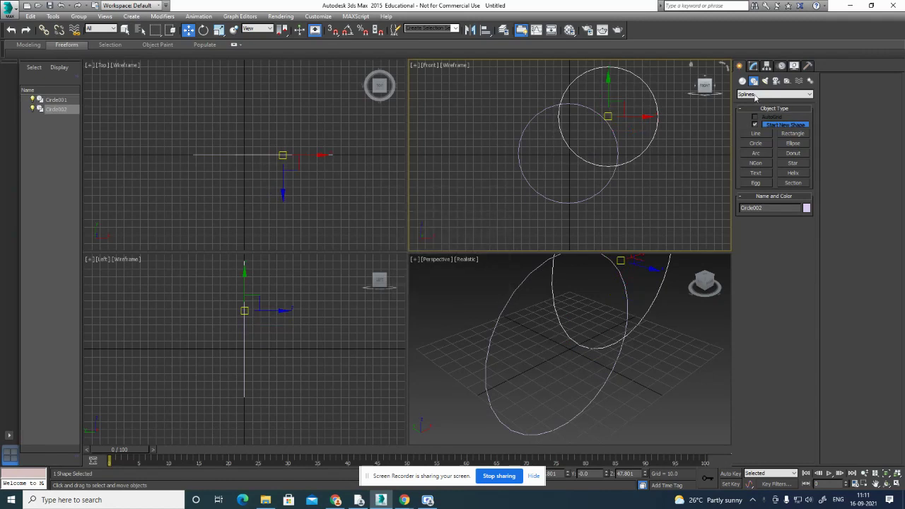
Convert the cloned circle and the original circle each to an Editable Spline.
left_click(767, 66)
left_click(755, 66)
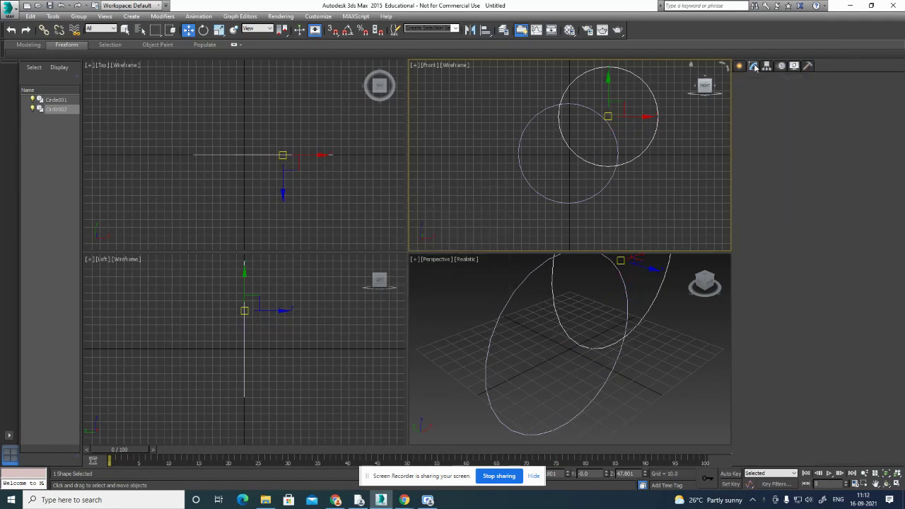
right_click(758, 106)
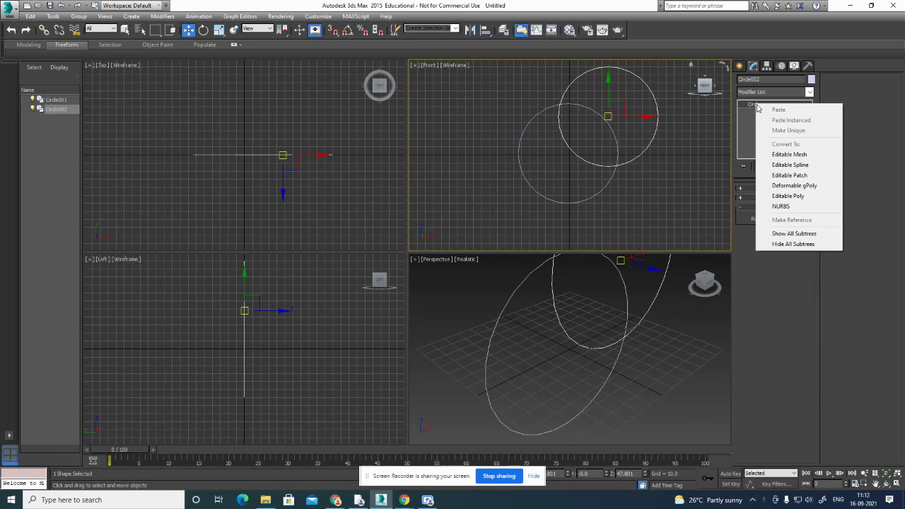
left_click(796, 165)
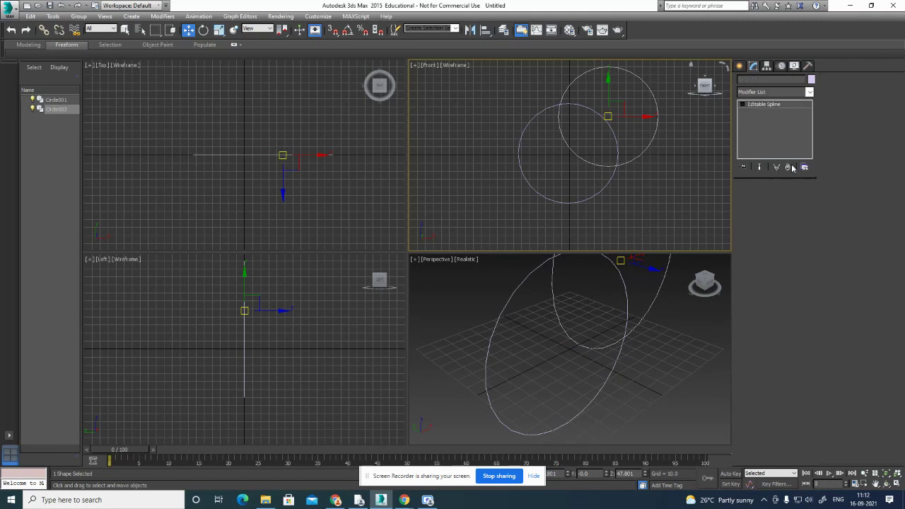
left_click(610, 177)
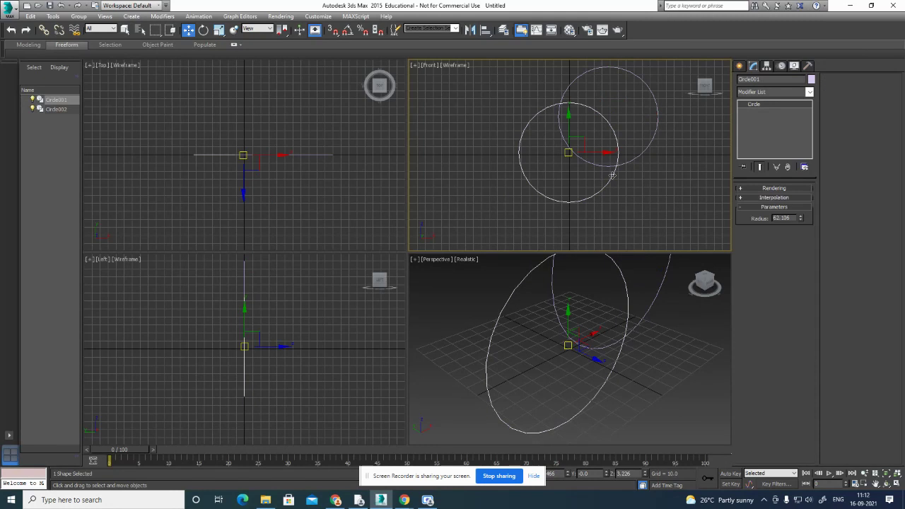
right_click(613, 175)
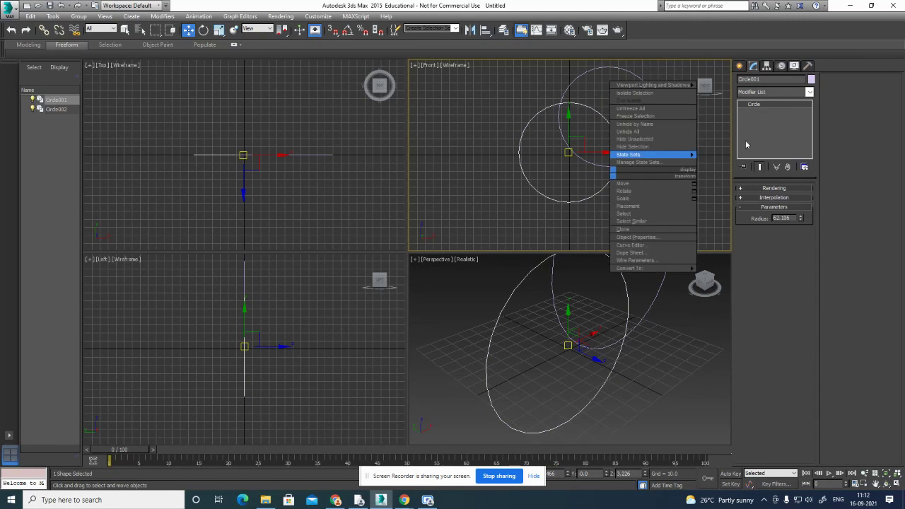
left_click(769, 106)
right_click(770, 105)
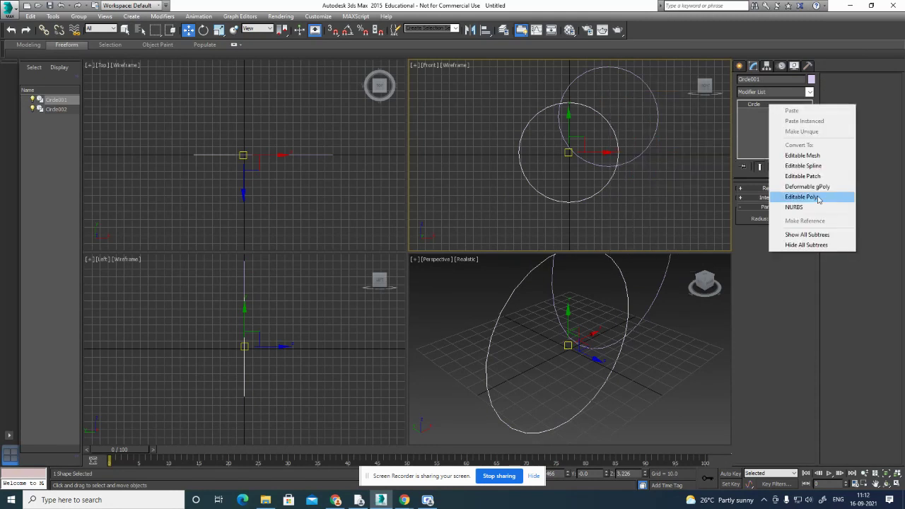
left_click(816, 167)
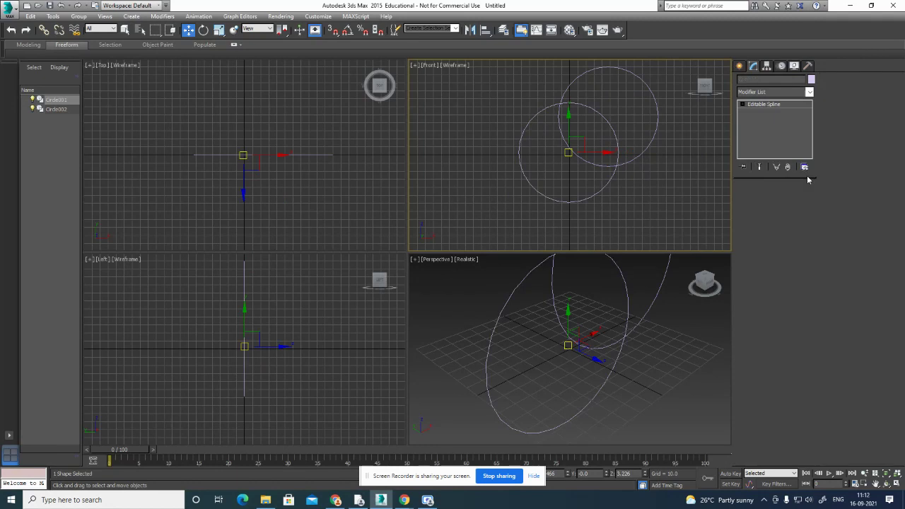
Attach the original circle to the cloned circle's editable spline so both form one shape.
left_click(657, 119)
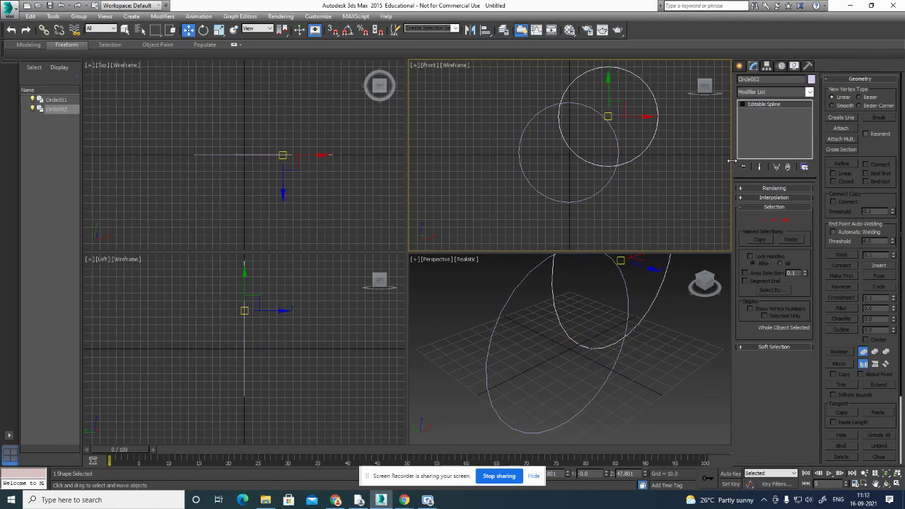
left_click_drag(735, 163, 648, 163)
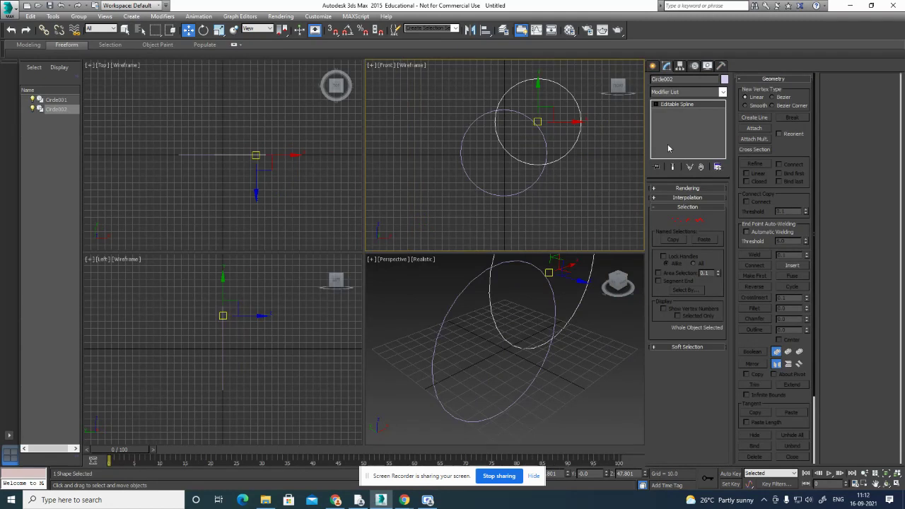
left_click(761, 131)
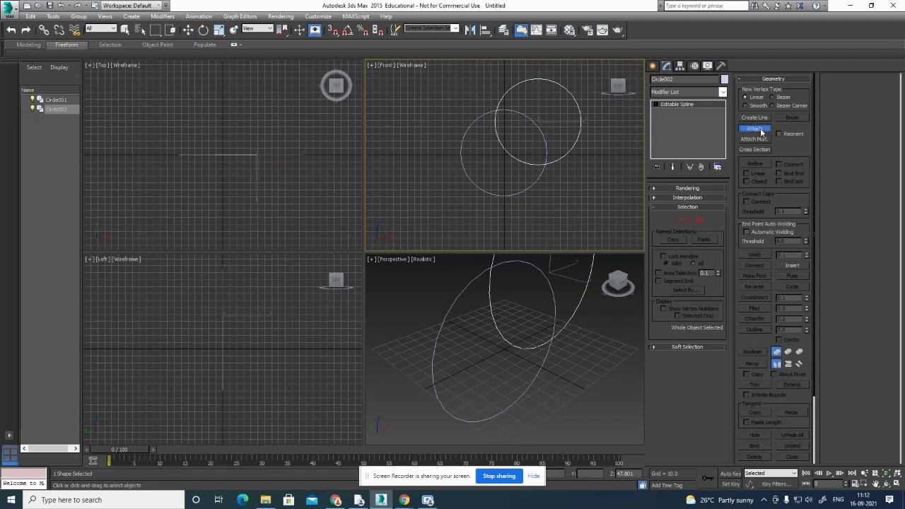
left_click(522, 189)
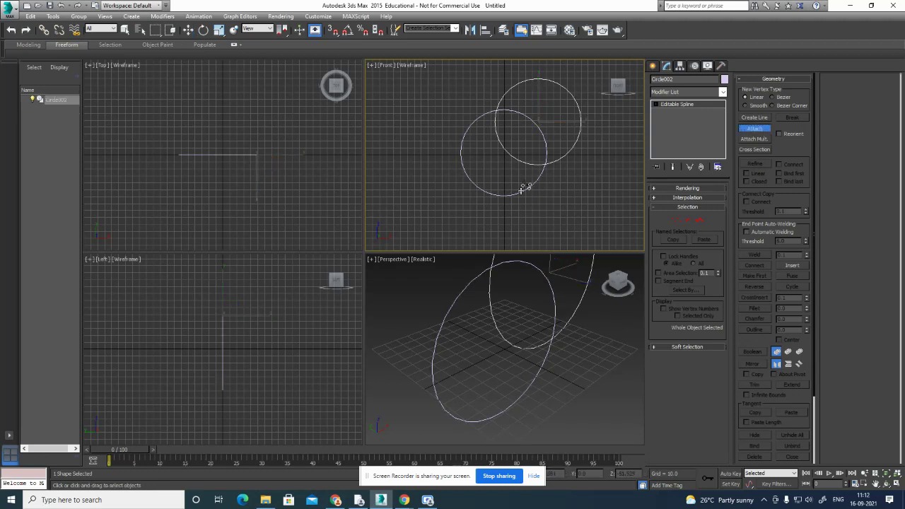
left_click(188, 29)
Try a Boolean union of the upper circle with the lower circle at Spline level, and undo it.
left_click(567, 144)
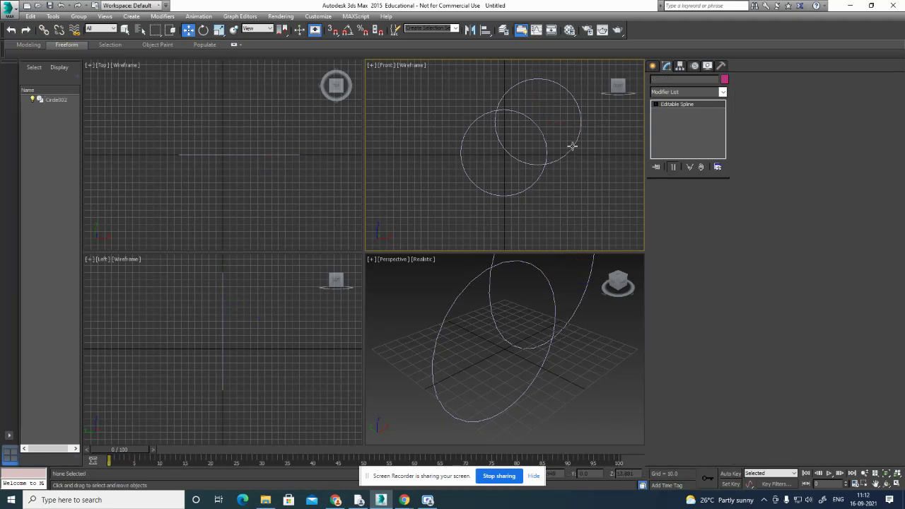
left_click(571, 149)
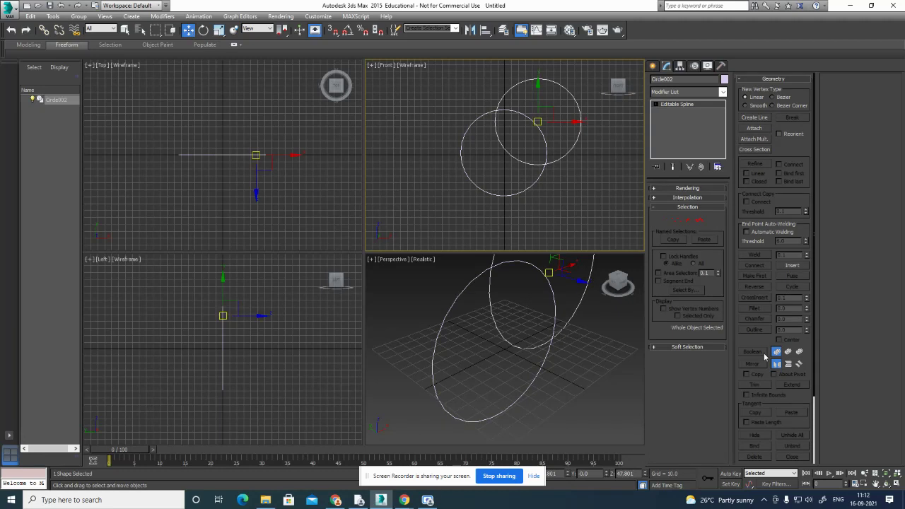
left_click(656, 105)
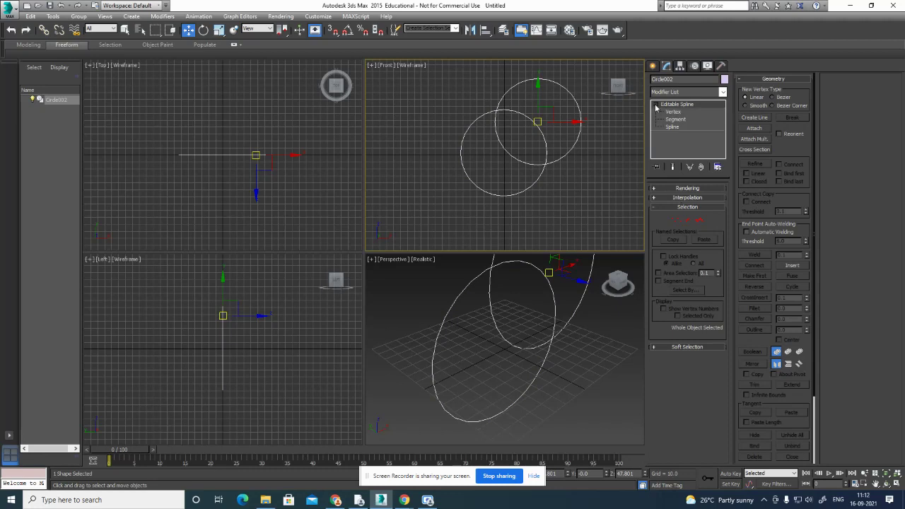
left_click(699, 220)
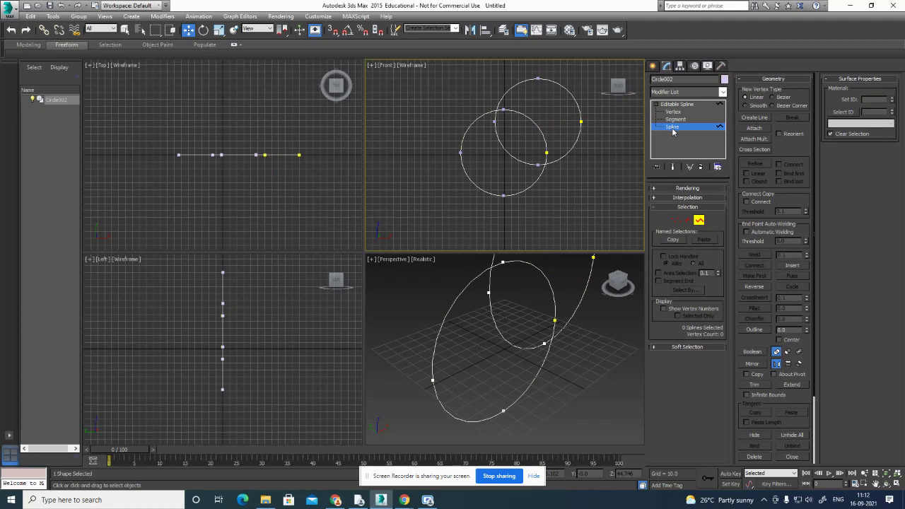
left_click(754, 352)
left_click(576, 102)
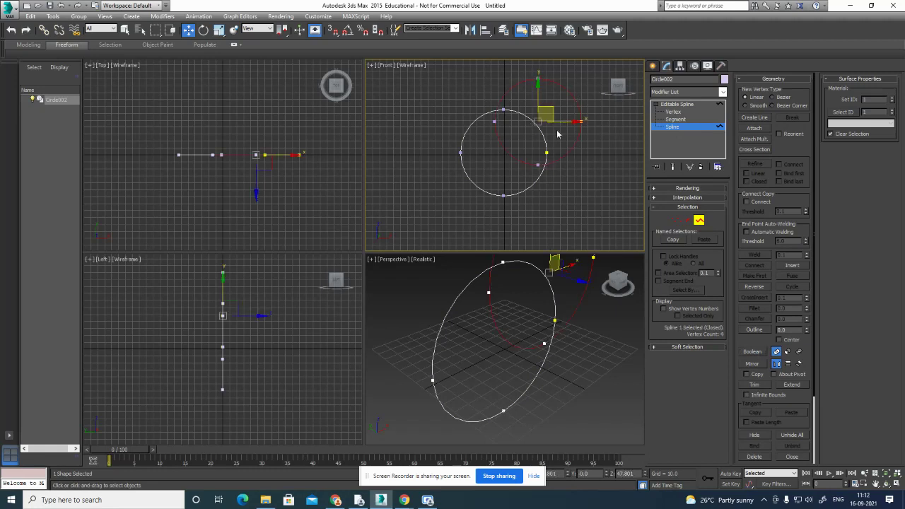
left_click(755, 352)
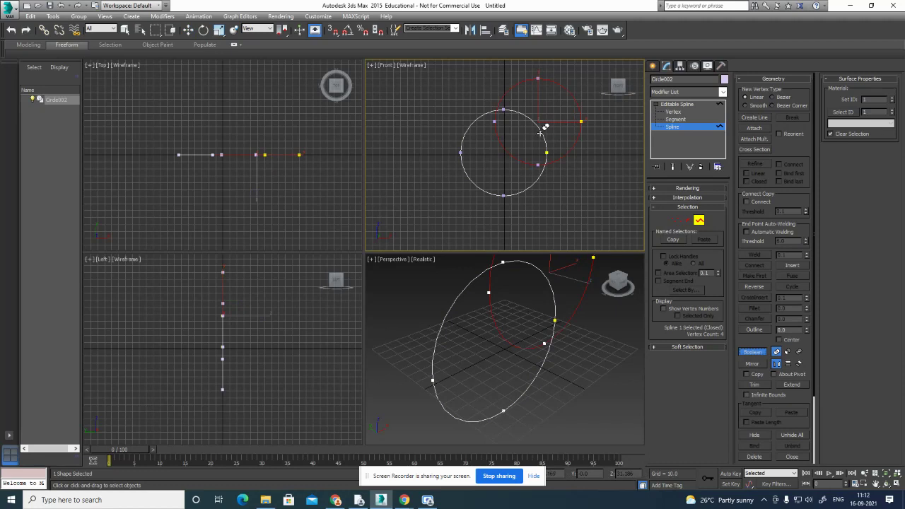
left_click(546, 127)
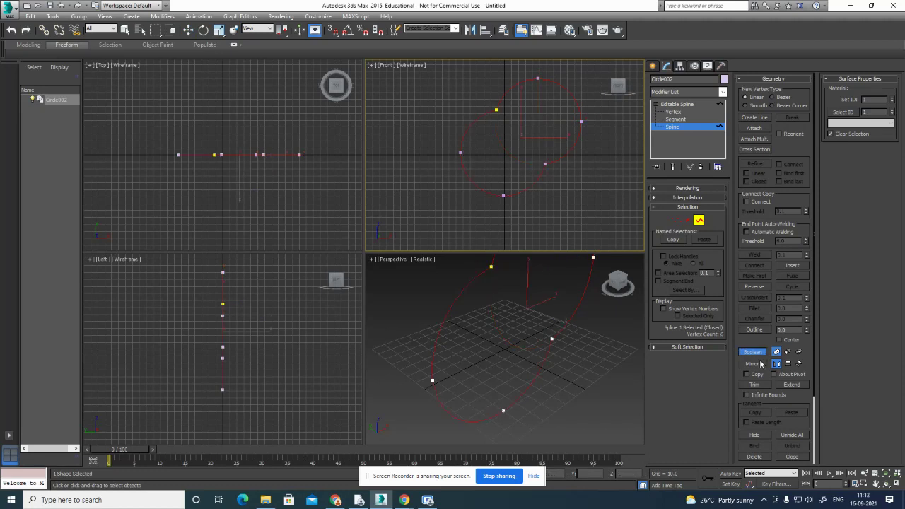
key("ctrl+z")
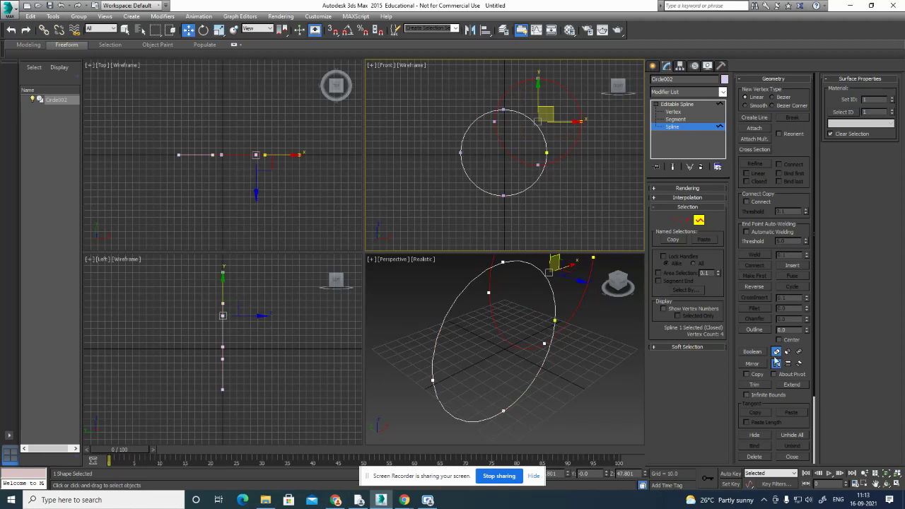
Try a Boolean subtraction of the lower circle from the upper circle at Spline level, and undo it.
left_click(789, 353)
left_click(754, 351)
left_click(549, 156)
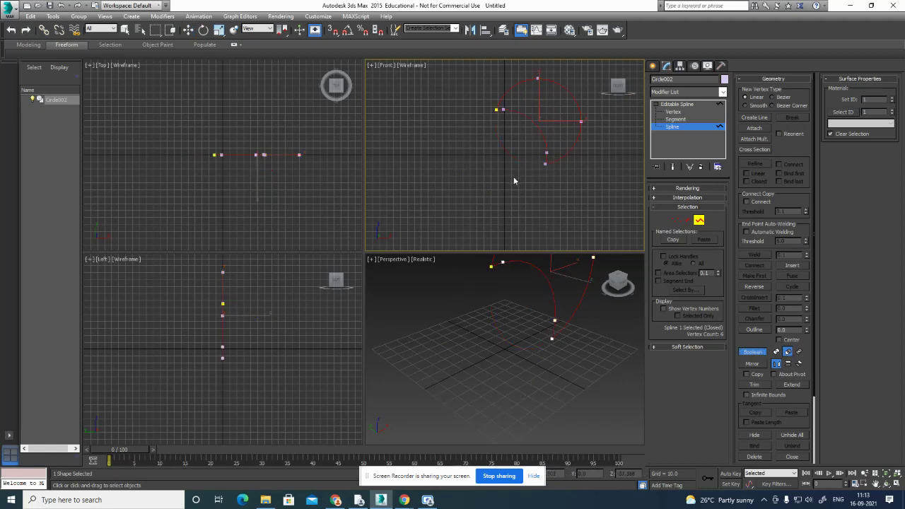
left_click(188, 30)
left_click(438, 113)
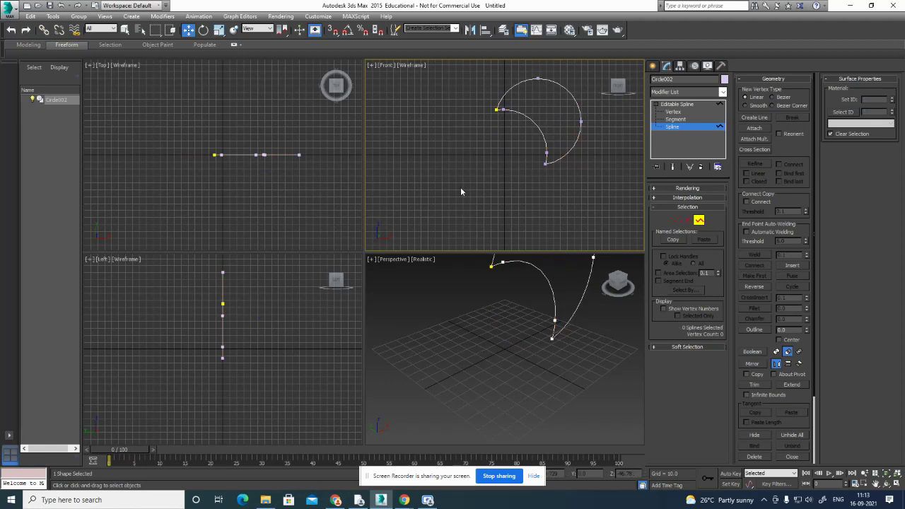
key("ctrl+z")
key("ctrl+z")
key("ctrl+z")
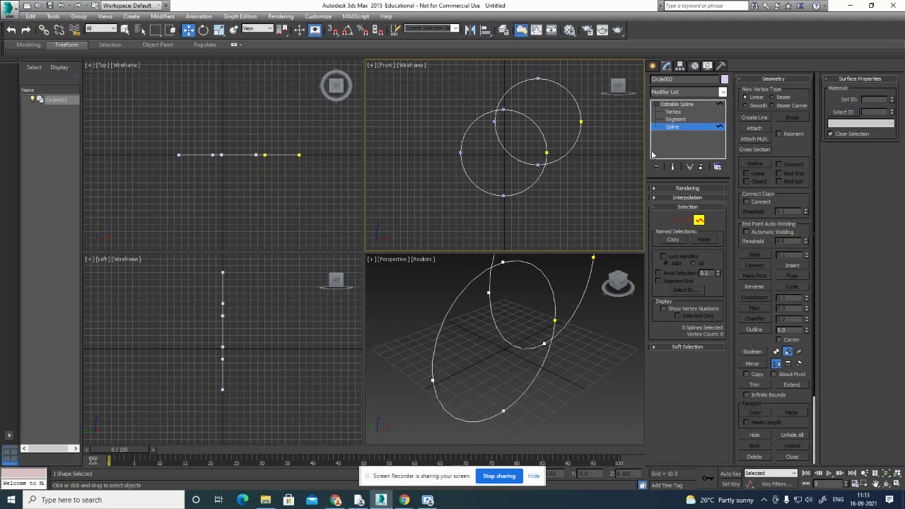
Leave Spline level and delete the shape made of the two attached circles.
left_click(684, 105)
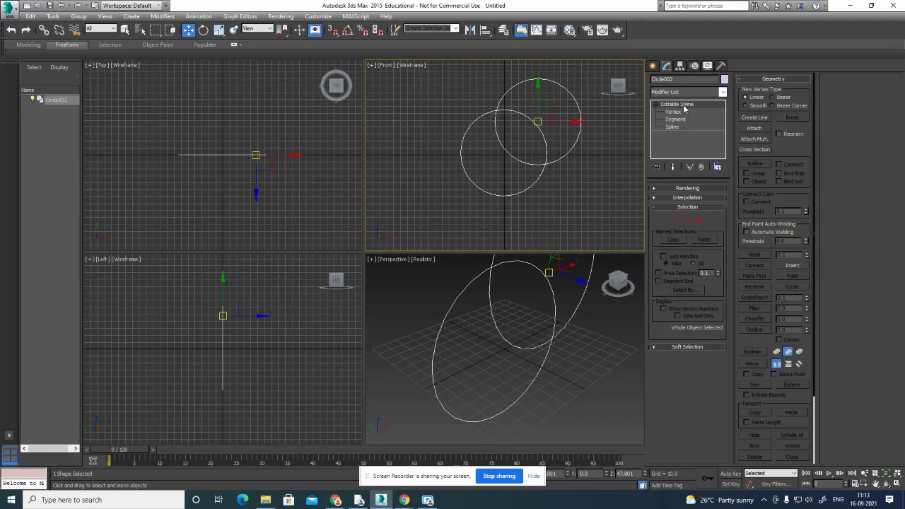
left_click_drag(543, 121, 536, 123)
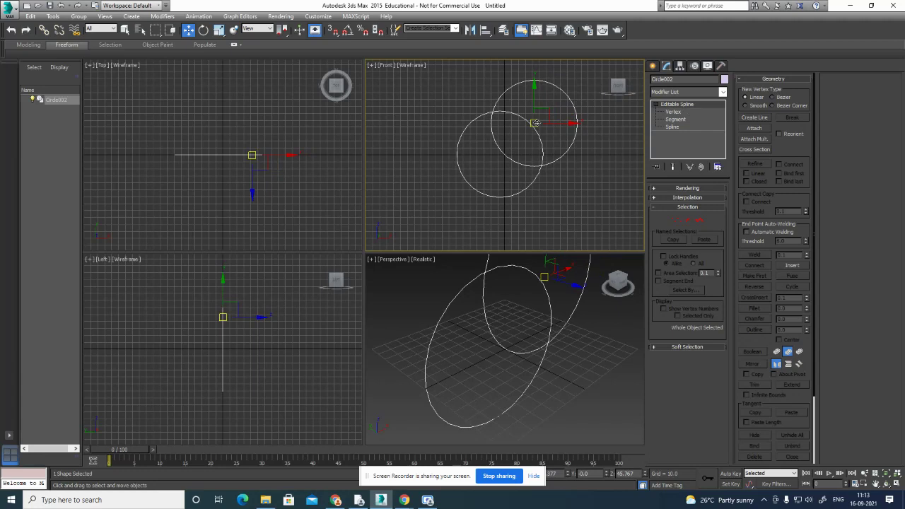
key("Delete")
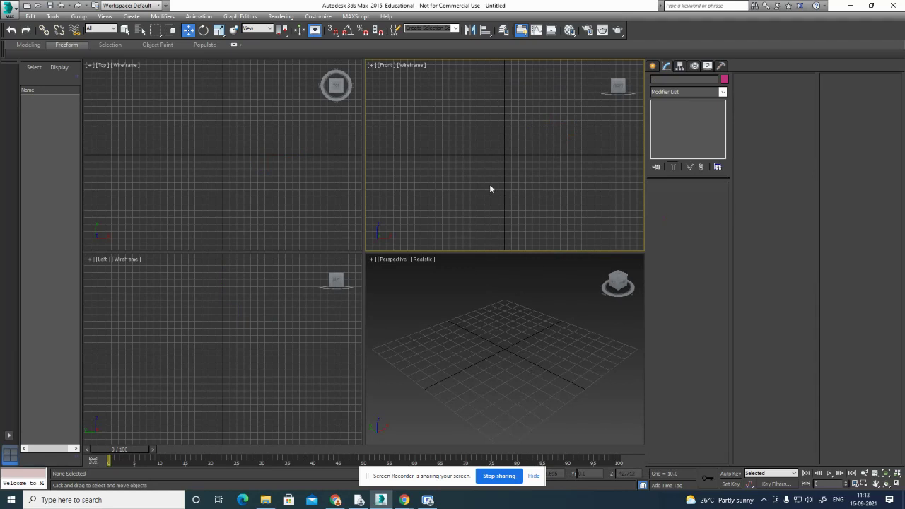
Open the reference image chairfront.JPG from the desktop in Photos and examine the chair's front view, frame and lattice details up close.
left_click(854, 9)
double_click(200, 108)
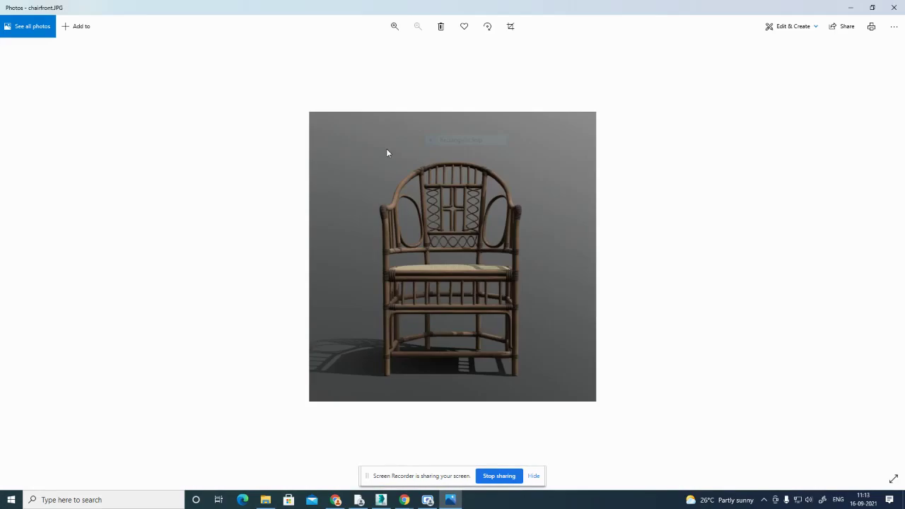
double_click(483, 257)
scroll(505, 258, "down", 1)
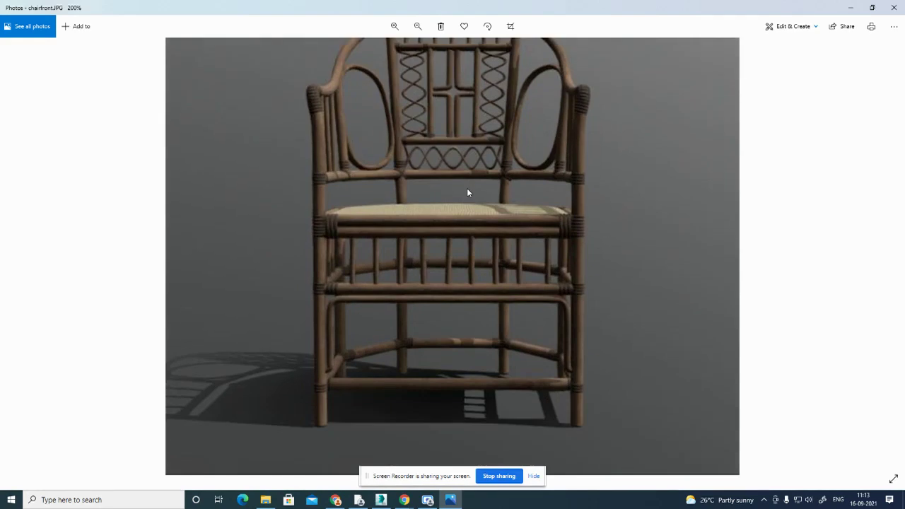
scroll(581, 256, "down", 3, "ctrl")
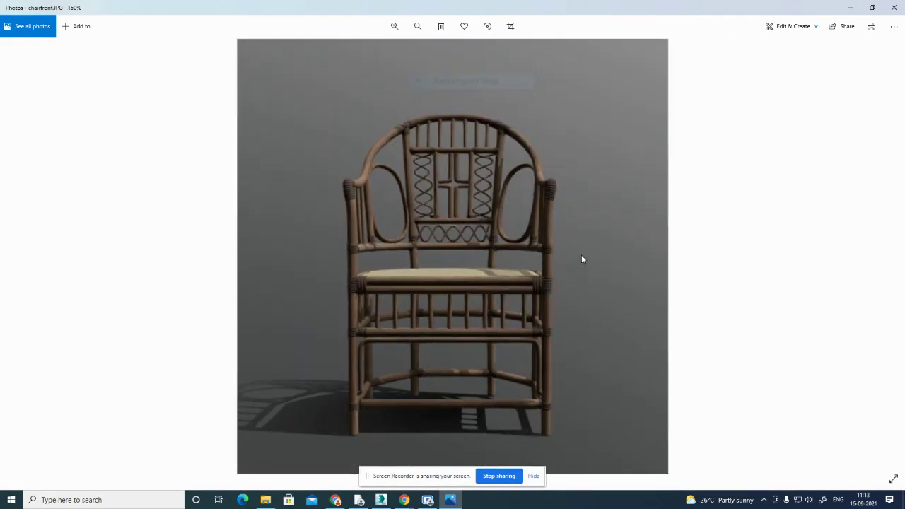
scroll(498, 265, "up", 2, "ctrl")
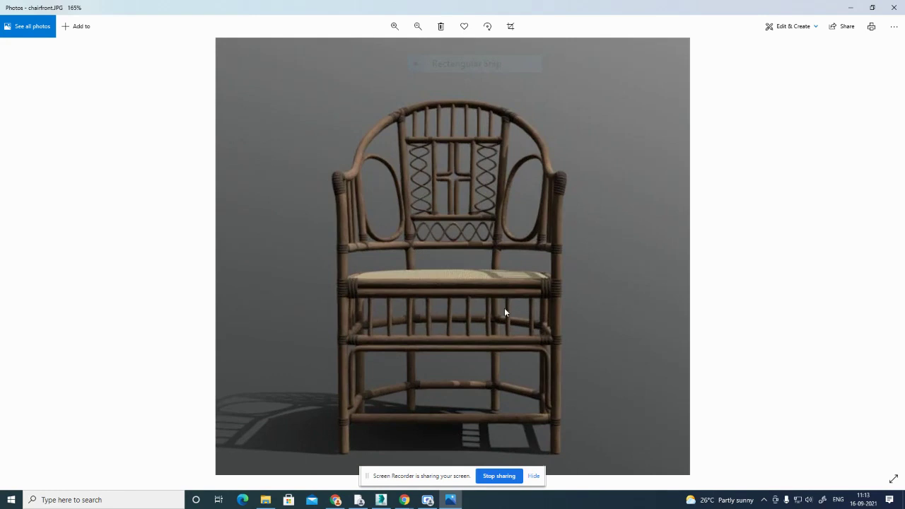
left_click_drag(504, 305, 487, 260)
scroll(510, 271, "down", 1, "ctrl")
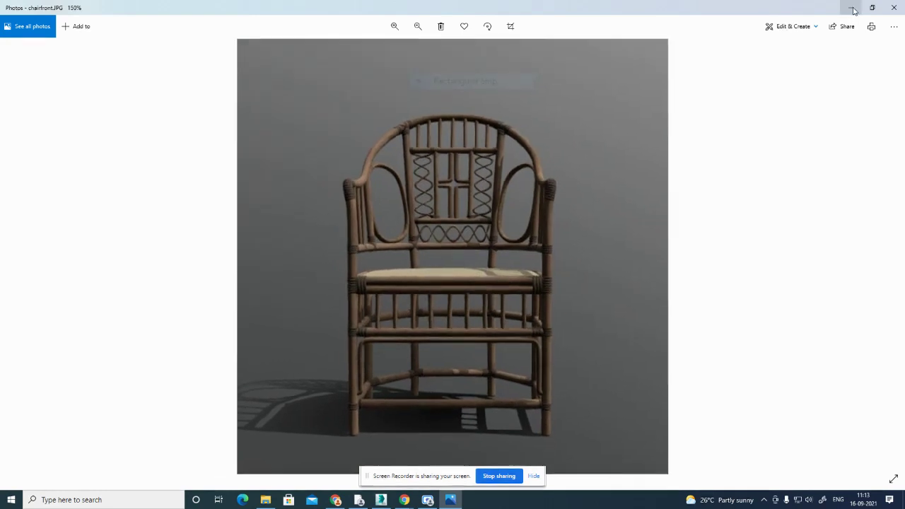
Open the reference images side view.JPG and chairfront.JPG from the desktop and examine the chair from both views.
left_click(851, 8)
double_click(208, 196)
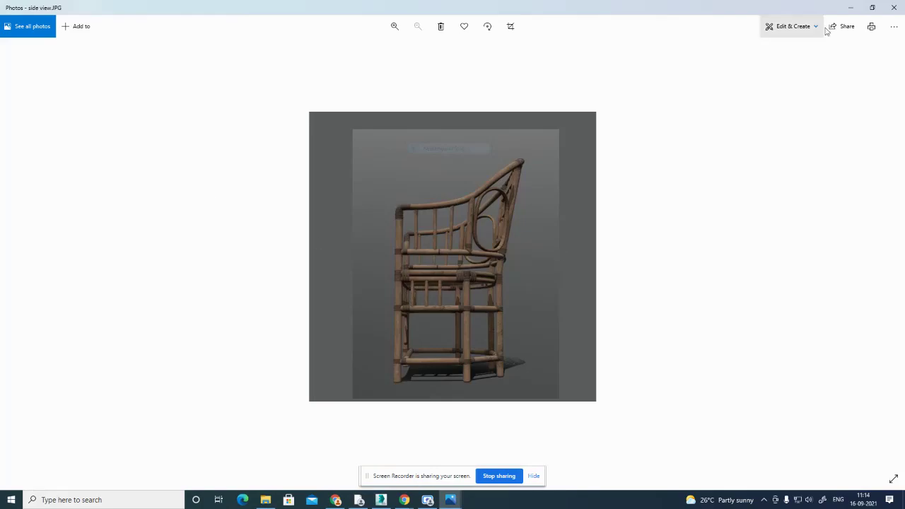
left_click(893, 7)
double_click(198, 117)
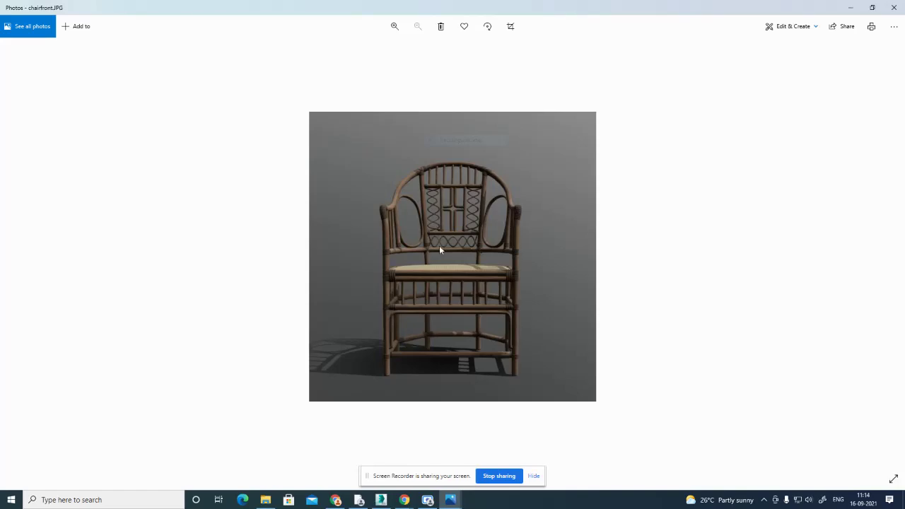
left_click(894, 7)
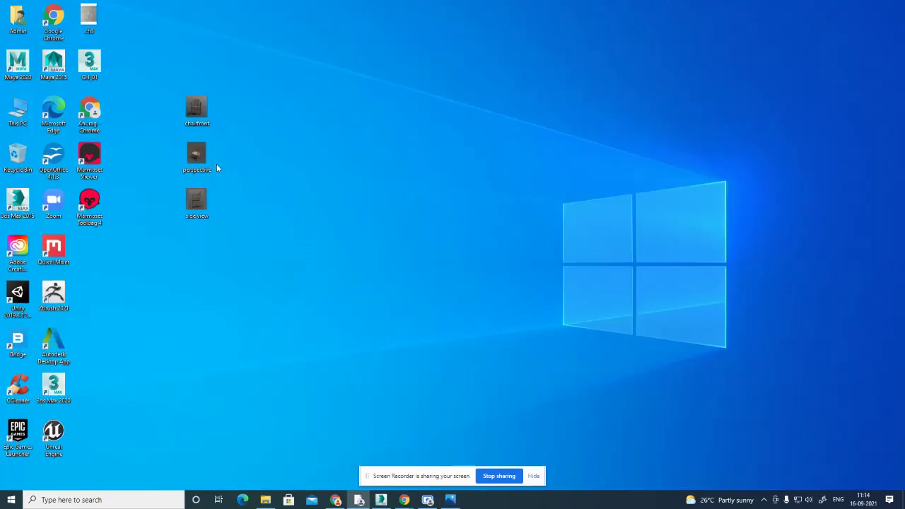
Open perspective.JPG from the desktop and examine the chair's overall construction up close, closing the image when done.
double_click(197, 155)
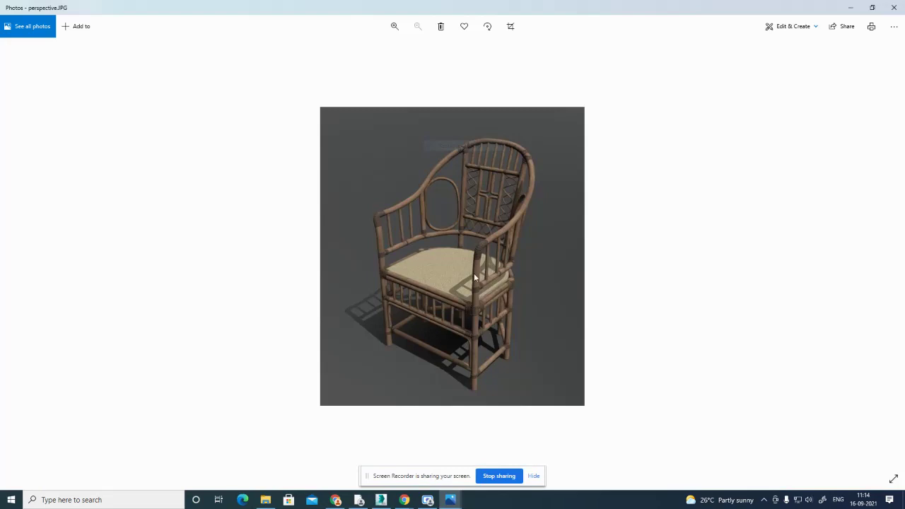
scroll(503, 288, "up", 3, "ctrl")
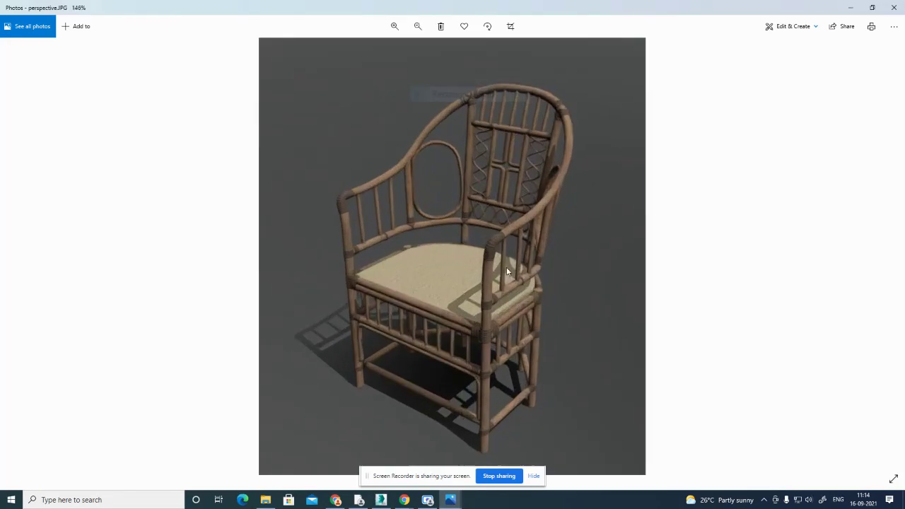
scroll(506, 270, "down", 2, "ctrl")
scroll(506, 271, "up", 2, "ctrl")
left_click(896, 9)
left_click(895, 8)
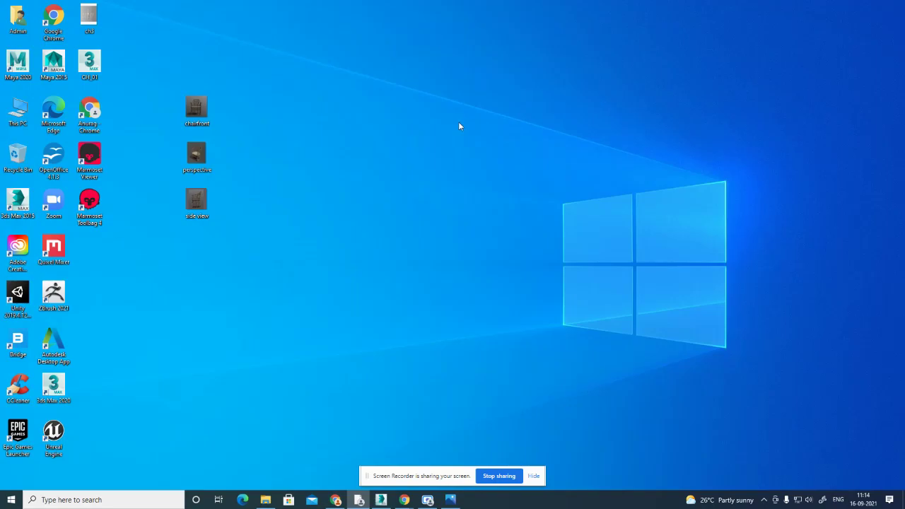
Check the pixel width and height of the chairfront image in its file properties.
right_click(197, 108)
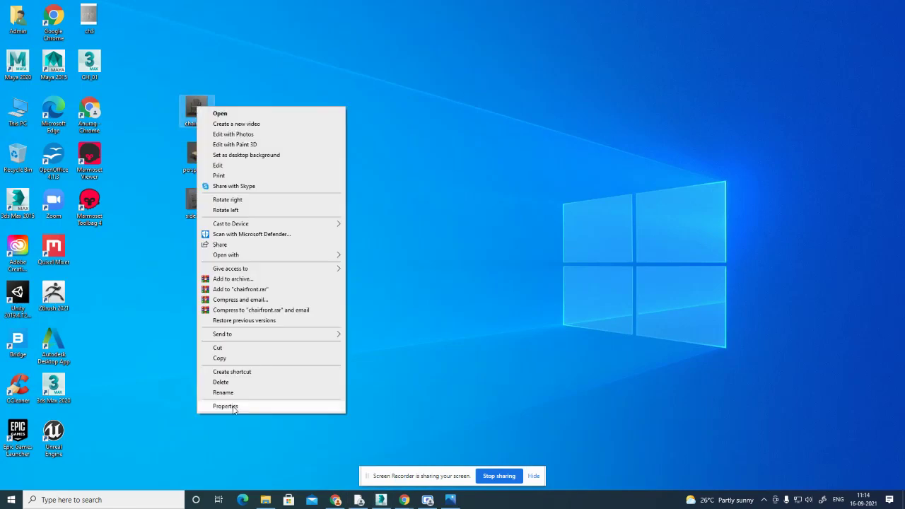
left_click(232, 408)
left_click(260, 129)
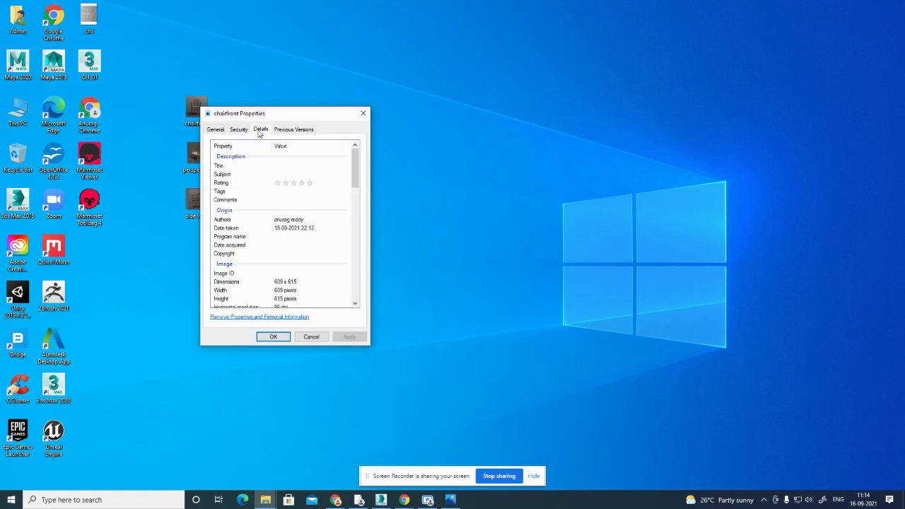
scroll(299, 283, "down", 2)
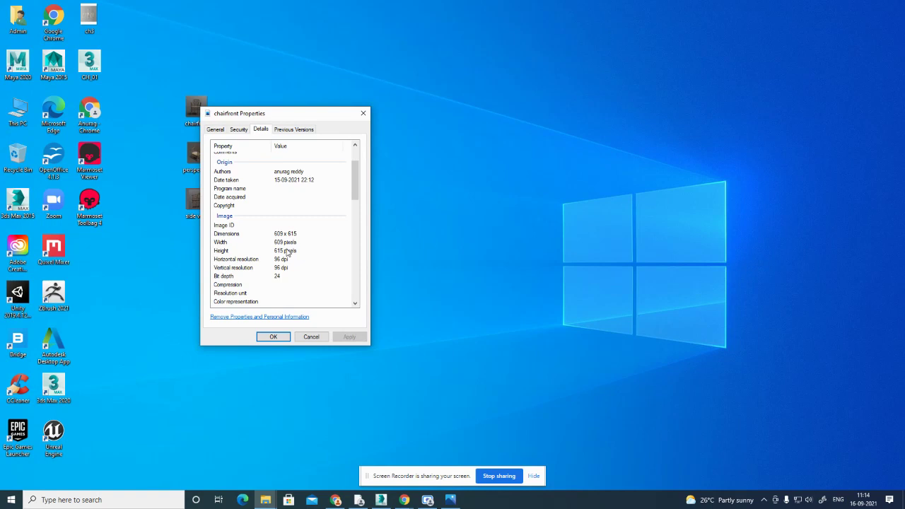
left_click(363, 114)
Switch to 3ds Max and create a standard plane about 116 long and 134 wide in the Front viewport.
left_click(379, 500)
left_click(652, 66)
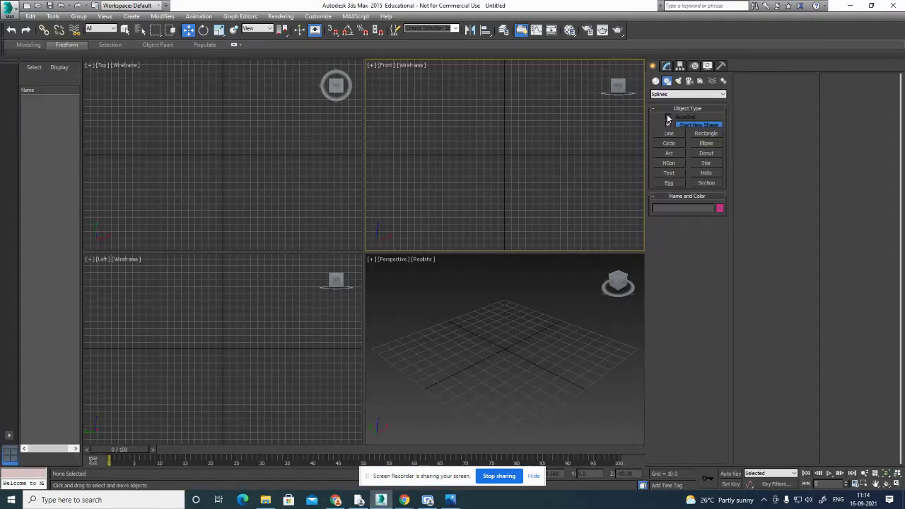
left_click(657, 82)
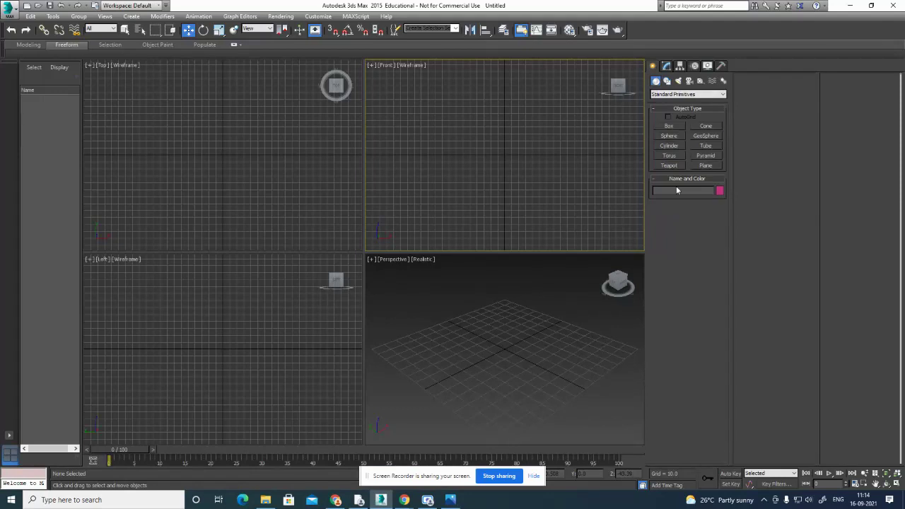
left_click(707, 166)
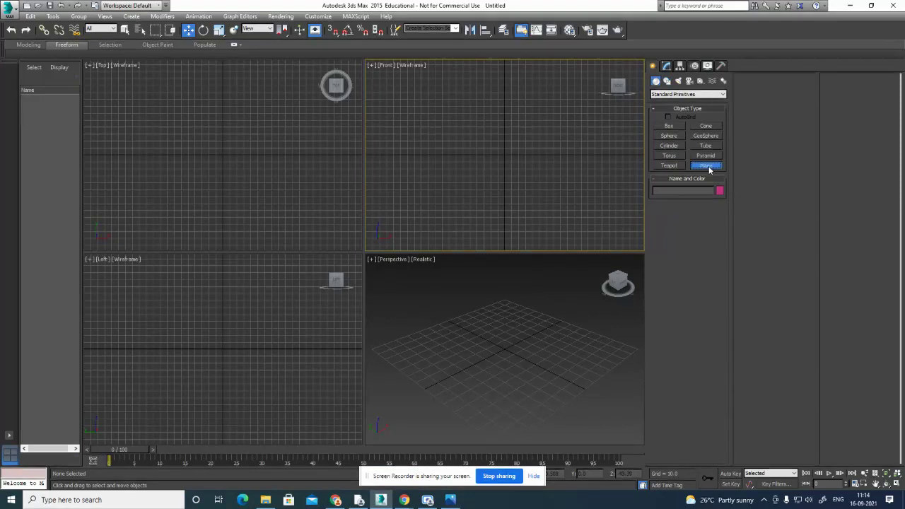
left_click_drag(462, 102, 556, 183)
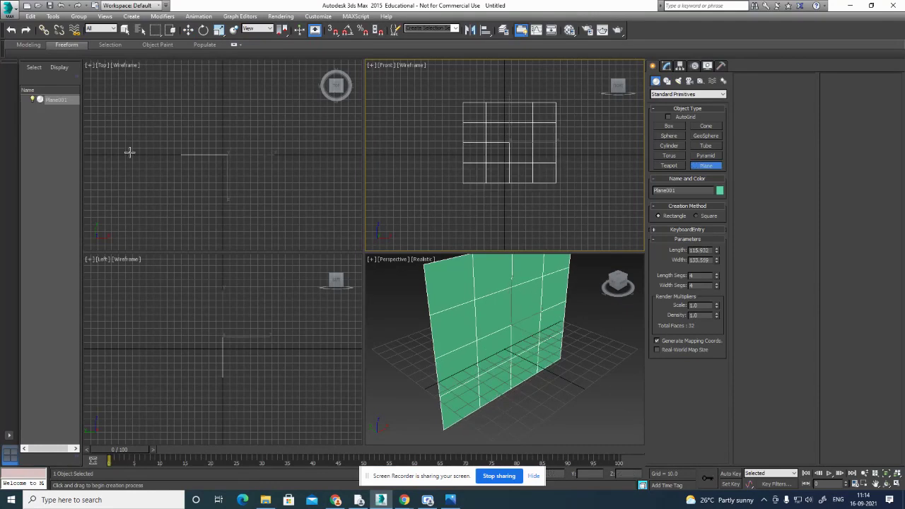
left_click(188, 29)
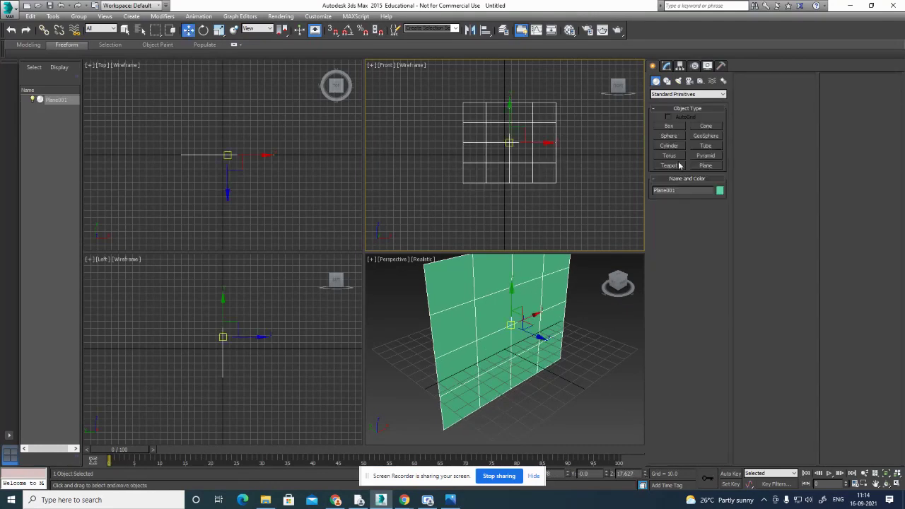
Set the plane's length segments and width segments to 1.
left_click(667, 66)
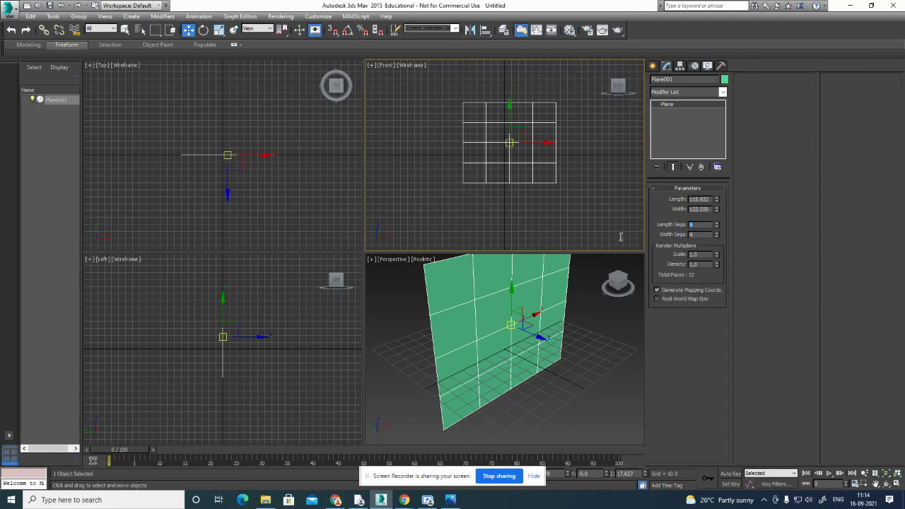
type("1")
key("Tab")
type("1")
key("Return")
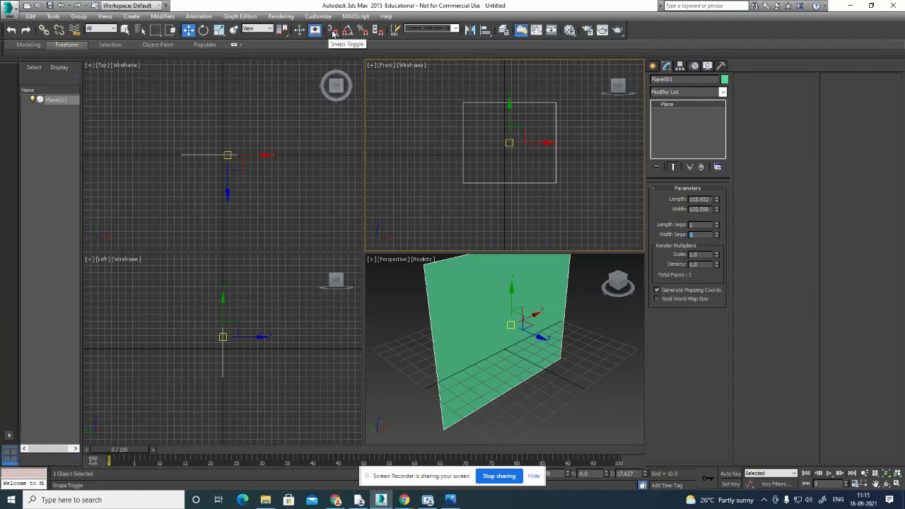
Enable 3D snapping and add Grid Points alongside Vertex as snap targets.
left_click(332, 32)
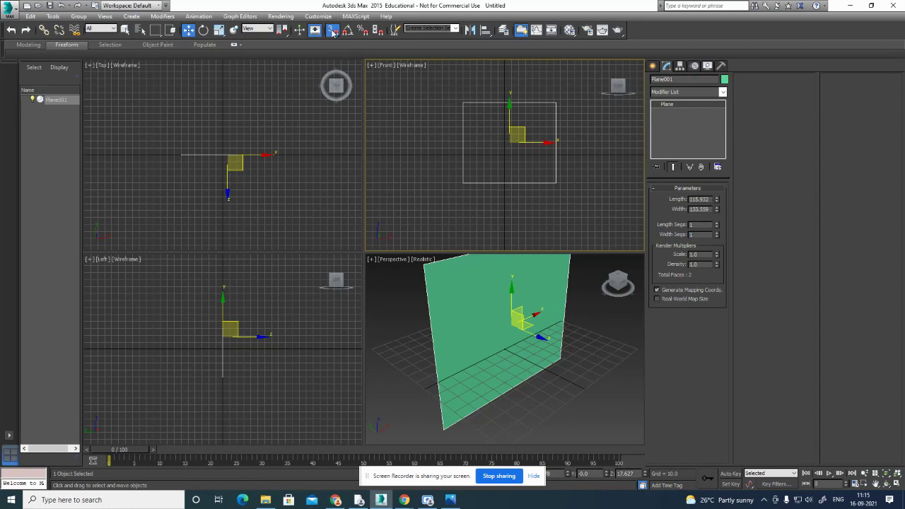
right_click(333, 32)
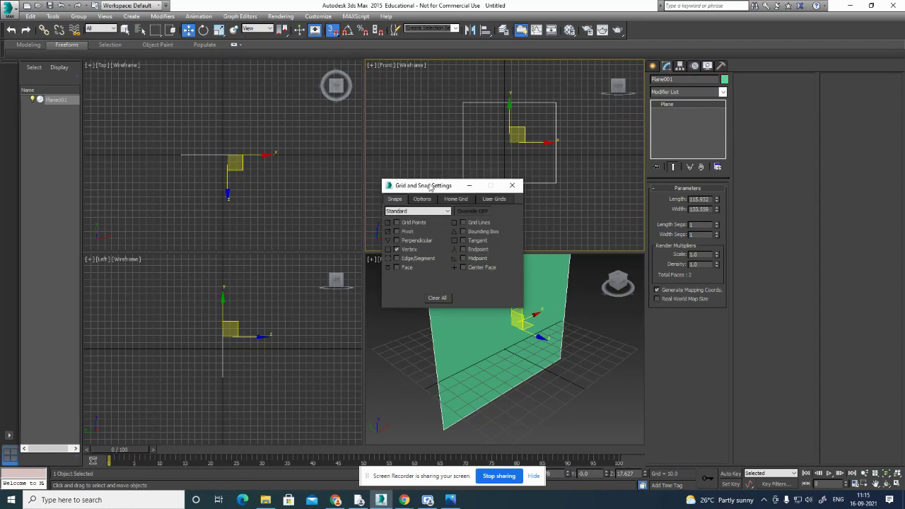
left_click_drag(430, 185, 462, 74)
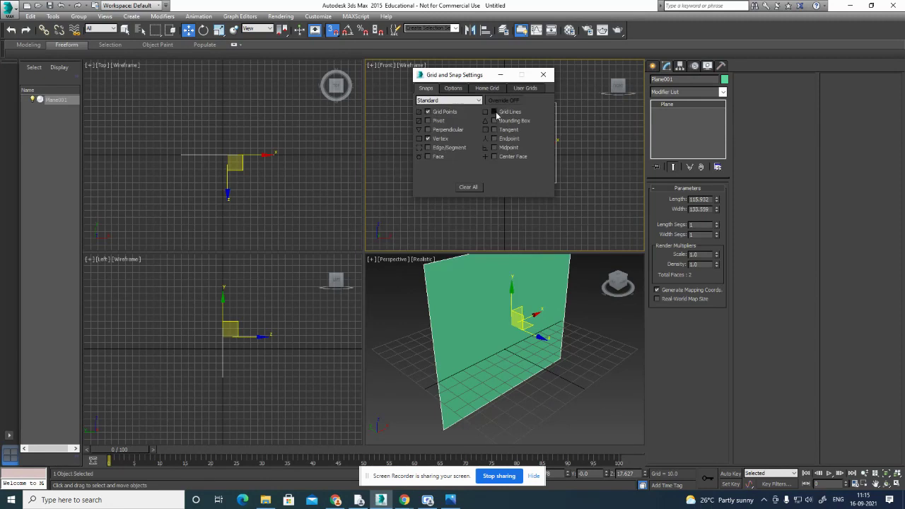
left_click(543, 74)
Snap the plane's centre to the grid origin in the Front viewport and turn snapping off.
left_click_drag(514, 138, 498, 154)
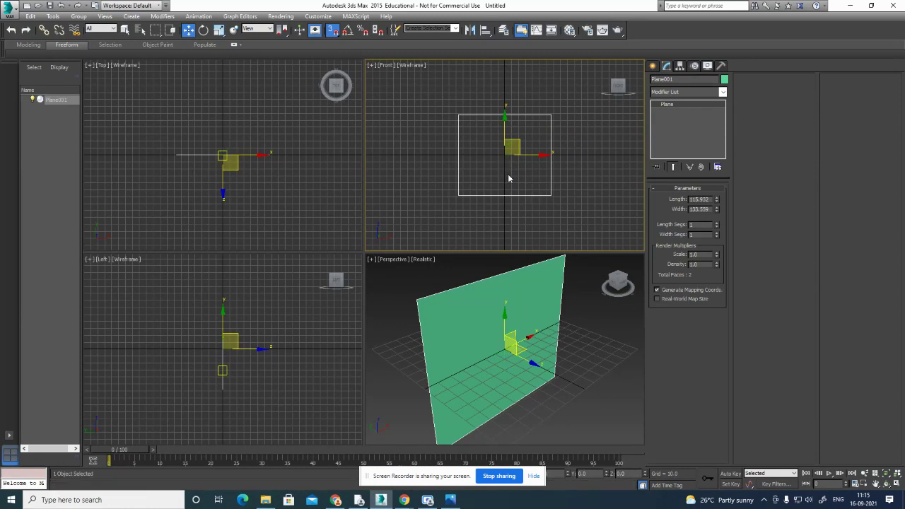
left_click_drag(555, 136, 561, 152)
mouse_move(505, 155)
left_mouse_down()
mouse_move(533, 131)
mouse_move(546, 144)
mouse_move(483, 150)
mouse_move(511, 119)
mouse_move(536, 123)
mouse_move(498, 154)
mouse_move(518, 126)
mouse_move(525, 145)
mouse_move(504, 155)
left_mouse_up()
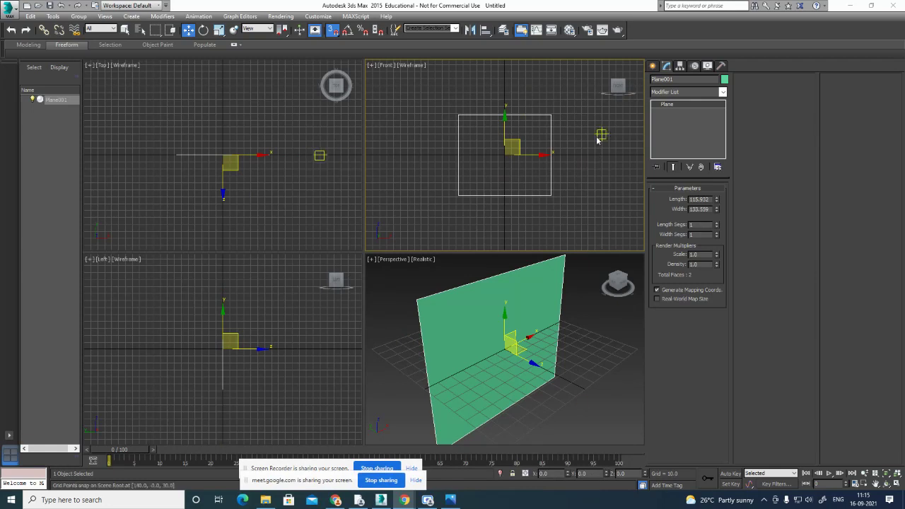
left_click(332, 29)
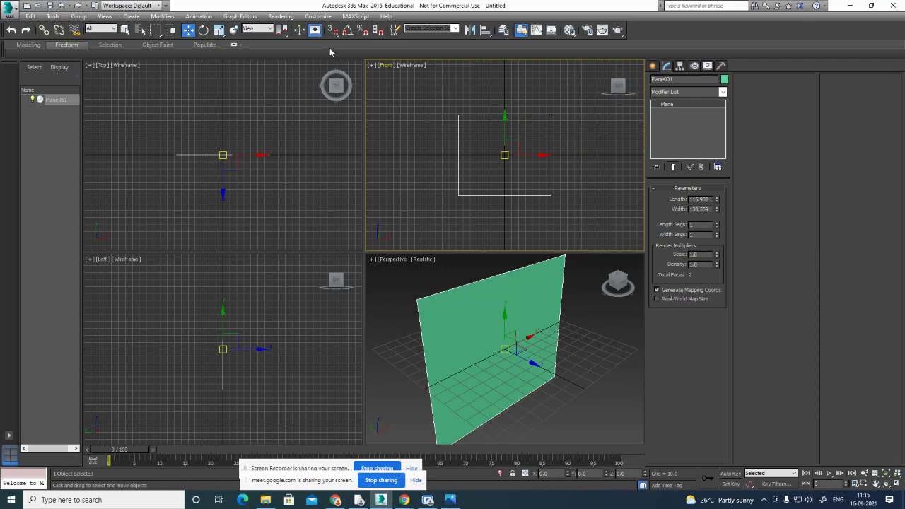
Apply the chairfront image from the Reference folder to the plane as its texture.
left_click(266, 502)
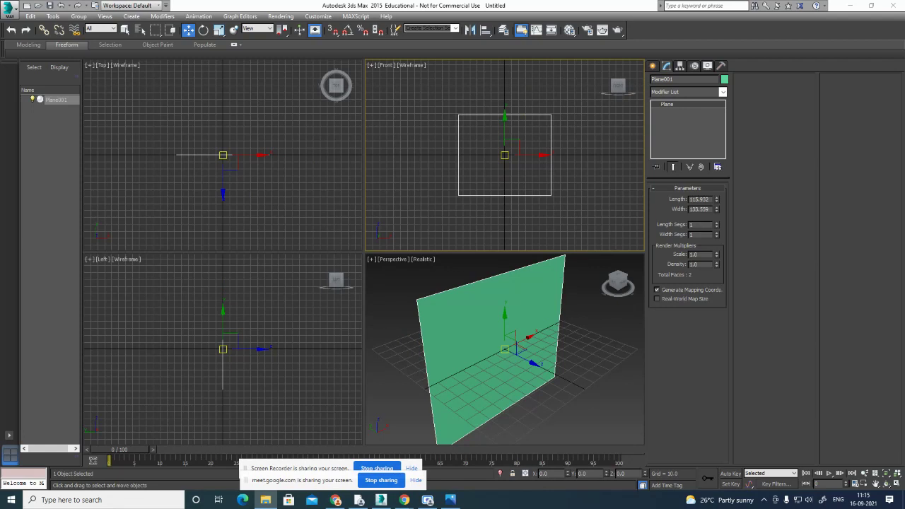
left_click_drag(218, 292, 476, 332)
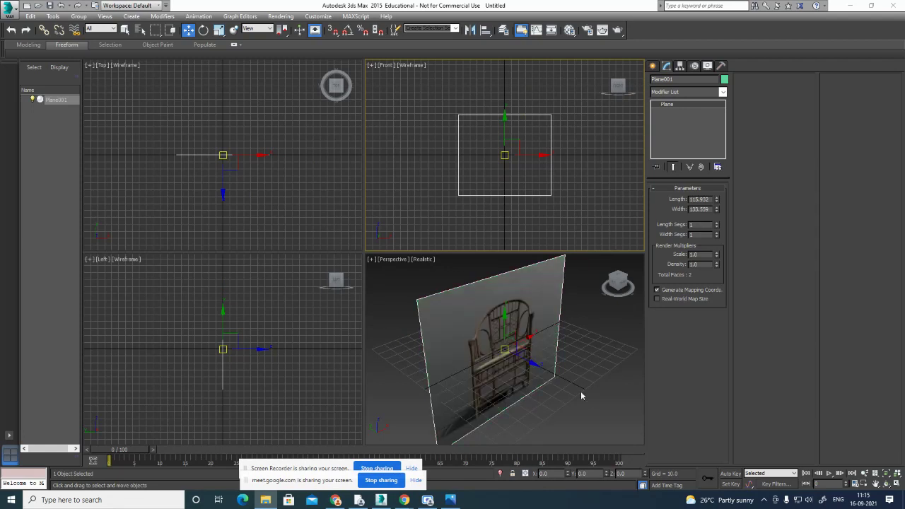
middle_click_drag(581, 396, 567, 399, "alt")
left_click_drag(0, 8, 336, 84)
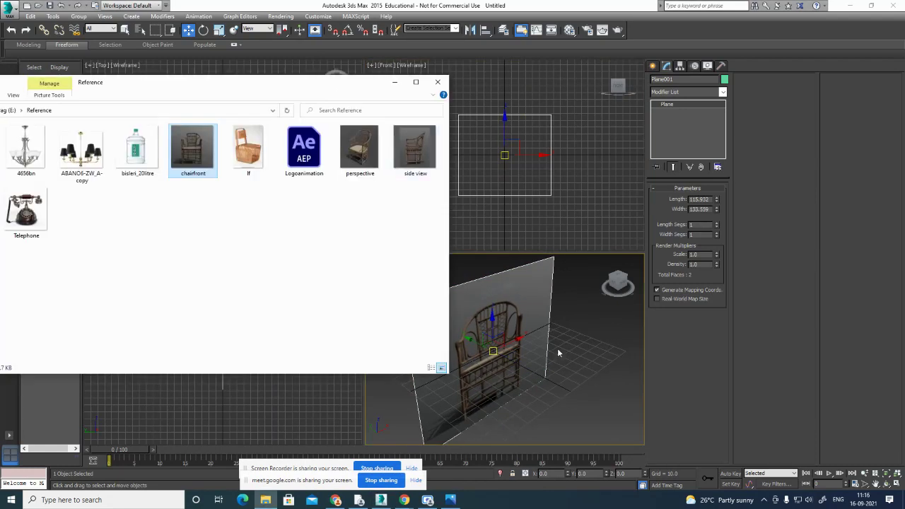
middle_click_drag(594, 395, 582, 379)
Switch the Front viewport from wireframe to Realistic shading so the chair image shows on the plane.
left_click(593, 202)
key("F3")
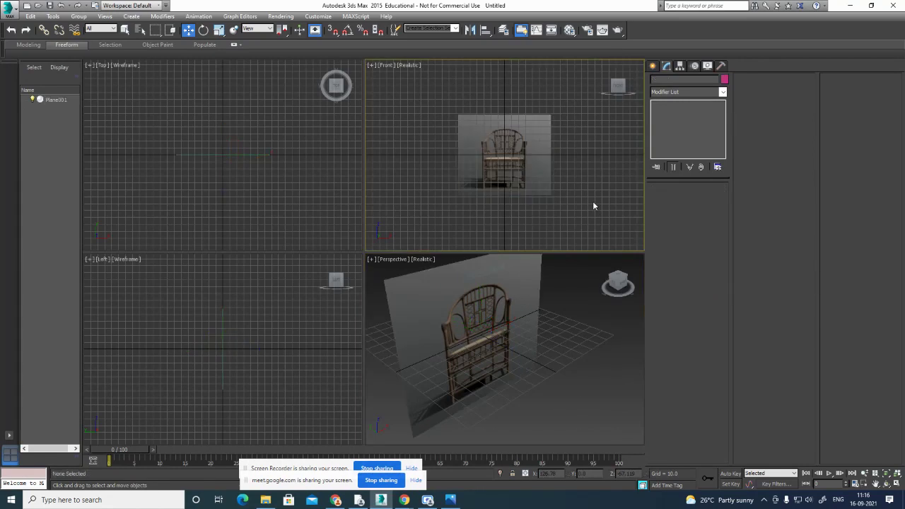
scroll(525, 165, "up", 3)
scroll(525, 165, "up", 2)
scroll(525, 166, "down", 5)
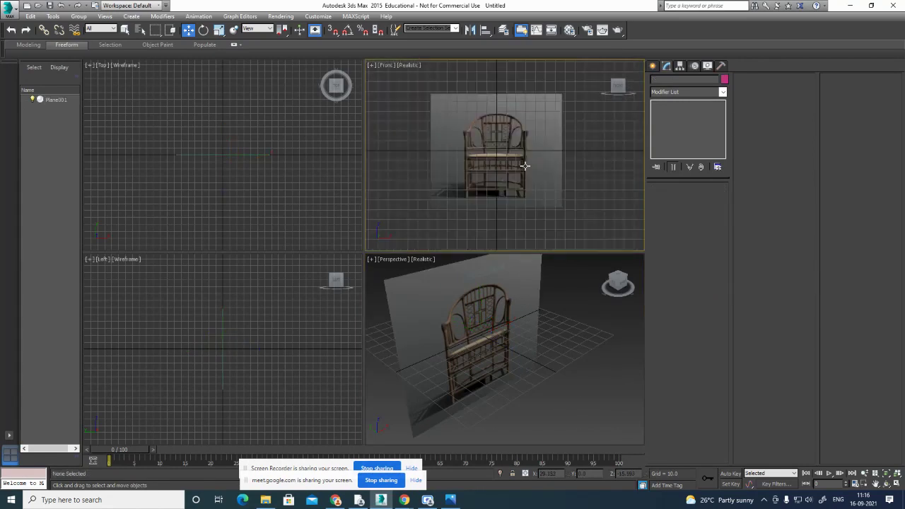
scroll(525, 166, "up", 3)
Set the reference plane's length to 6.09 and its width to 6.15.
left_click(525, 166)
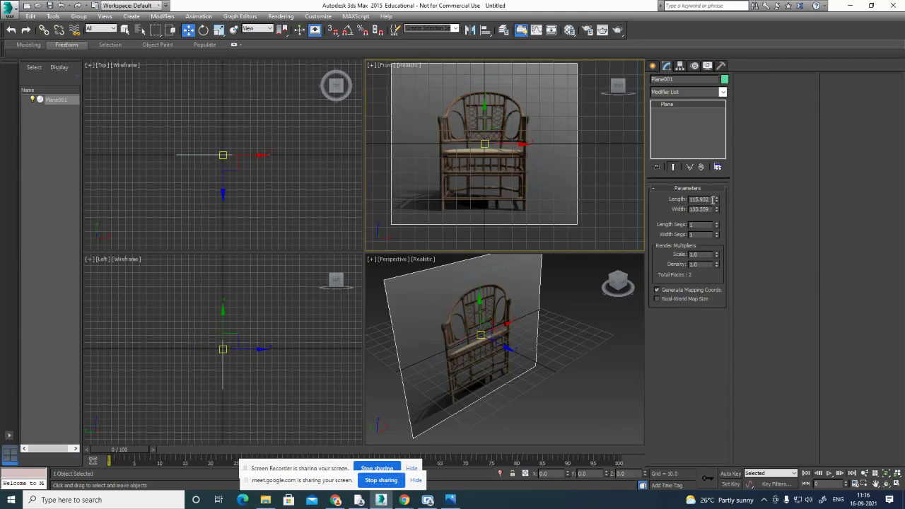
left_click_drag(712, 200, 659, 202)
type("6.")
type("0")
type("6")
key("Return")
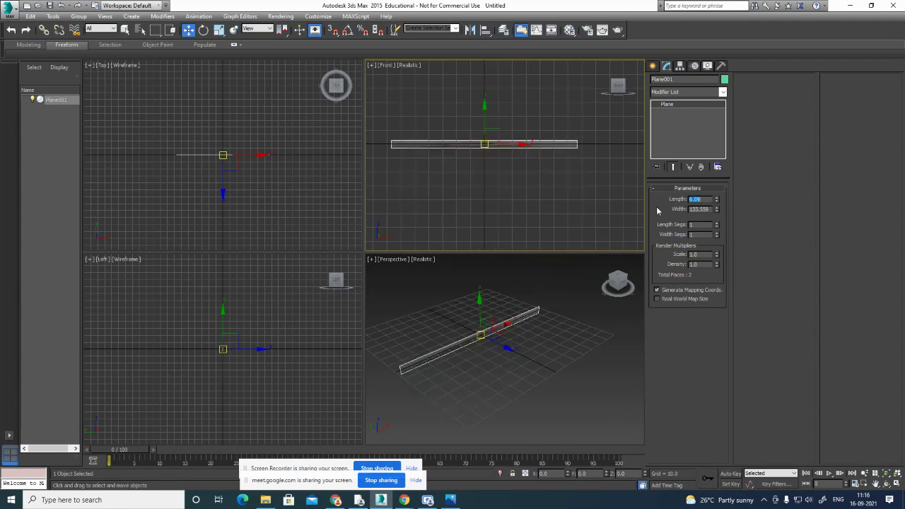
key("Tab")
type("6.15")
key("Return")
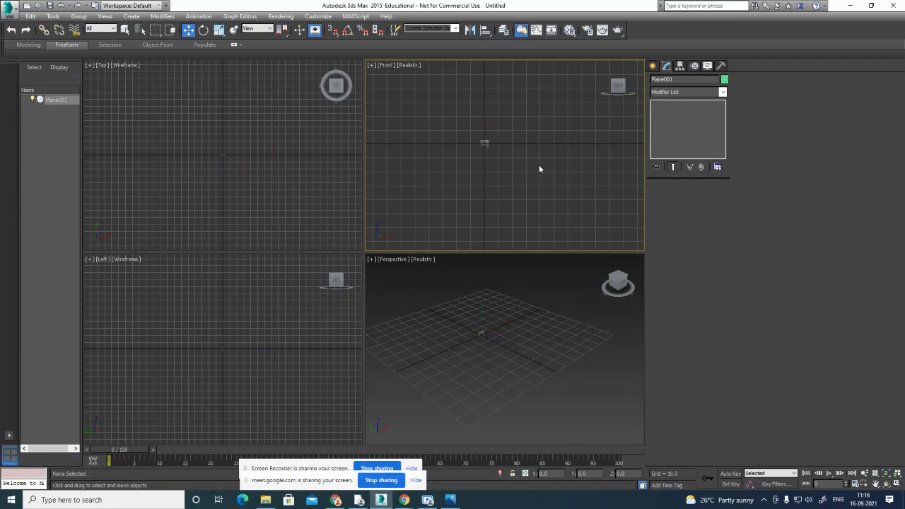
Scale the reference plane up uniformly to about 1259 percent in the Front viewport and deselect it.
scroll(460, 153, "up", 3)
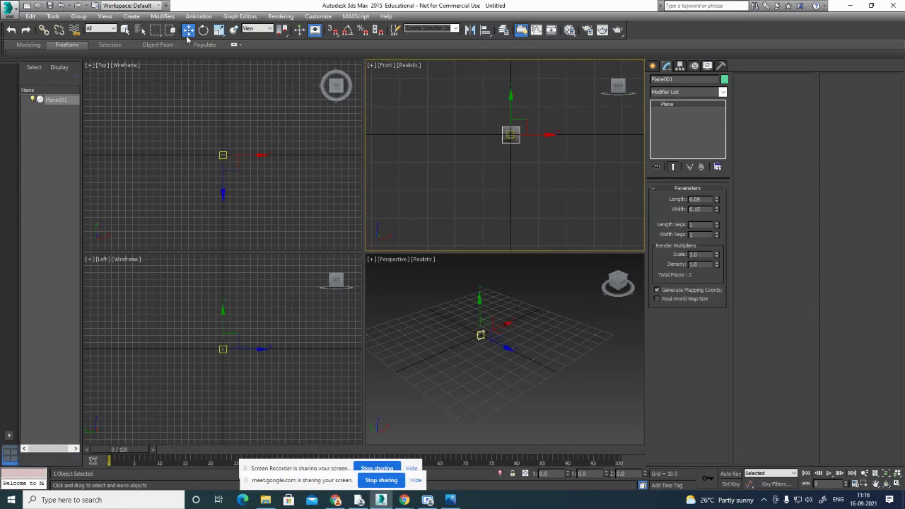
left_click(218, 30)
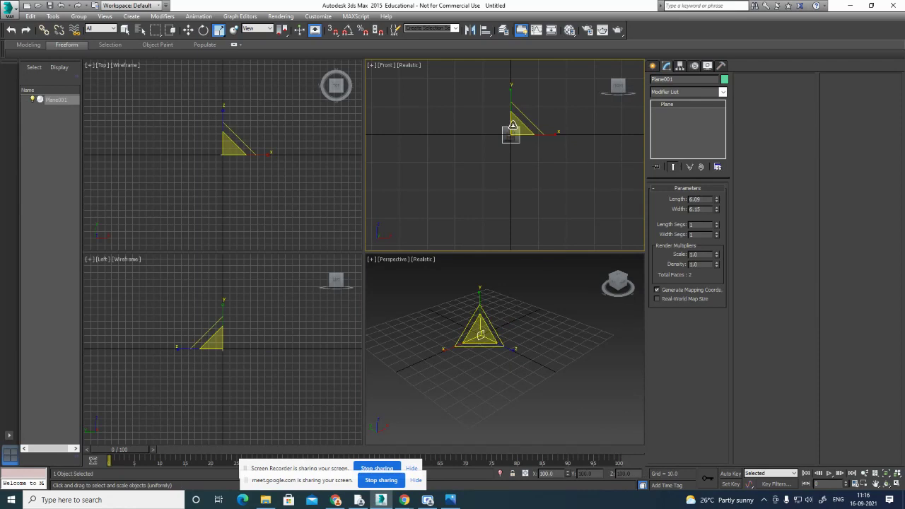
left_click_drag(516, 125, 776, 400)
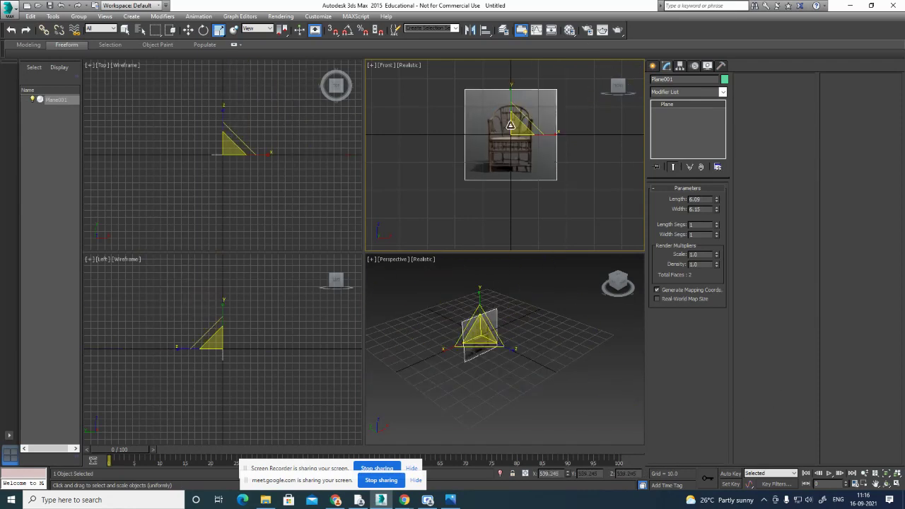
left_click_drag(516, 126, 612, 64)
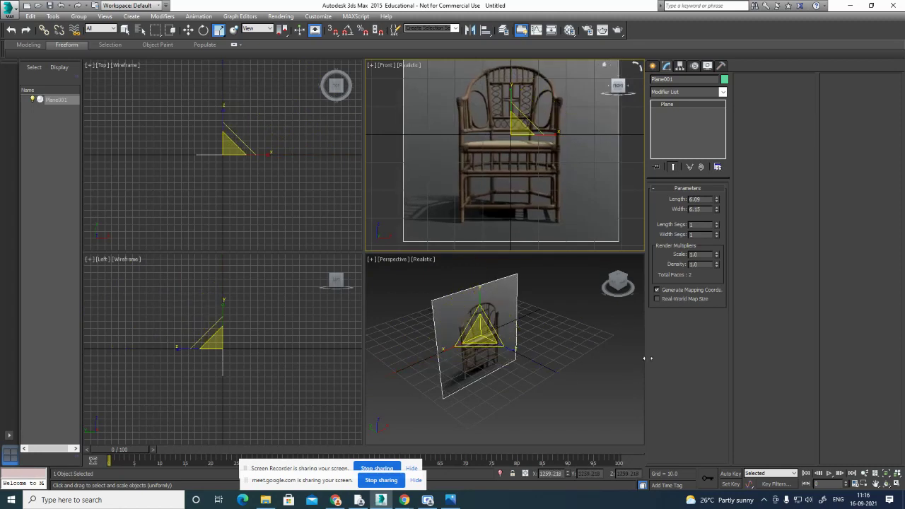
left_click(629, 387)
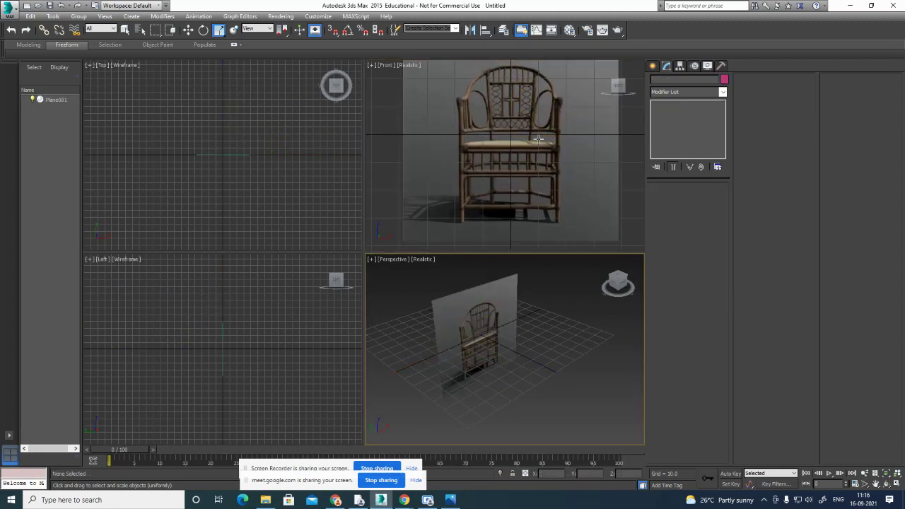
Raise the reference plane to about Z 31.63 in the Front viewport so the chair's legs stand on the ground line.
left_click(188, 30)
left_click(523, 139)
scroll(518, 160, "down", 2)
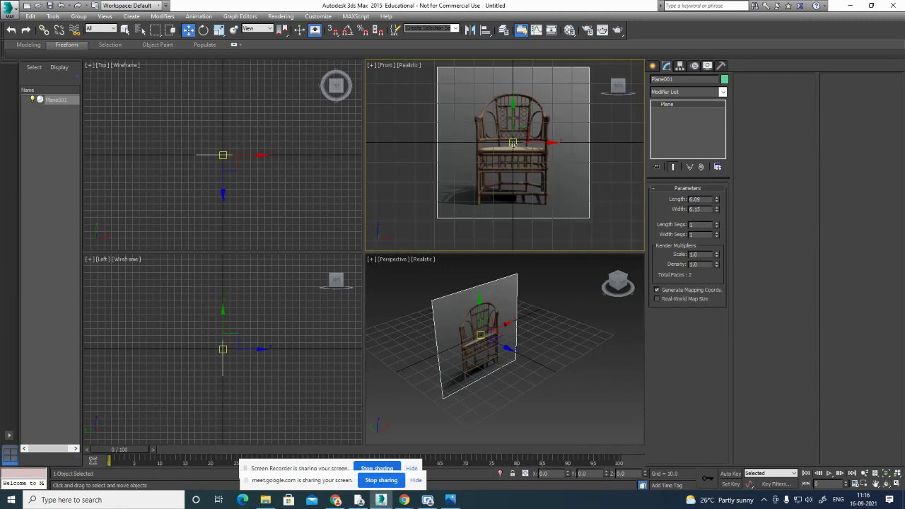
left_click_drag(514, 116, 514, 53)
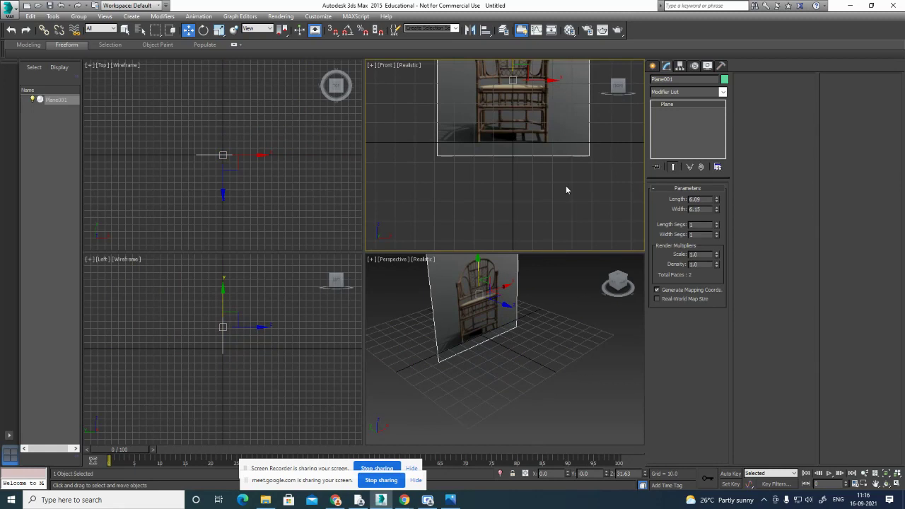
middle_click_drag(567, 185, 565, 235)
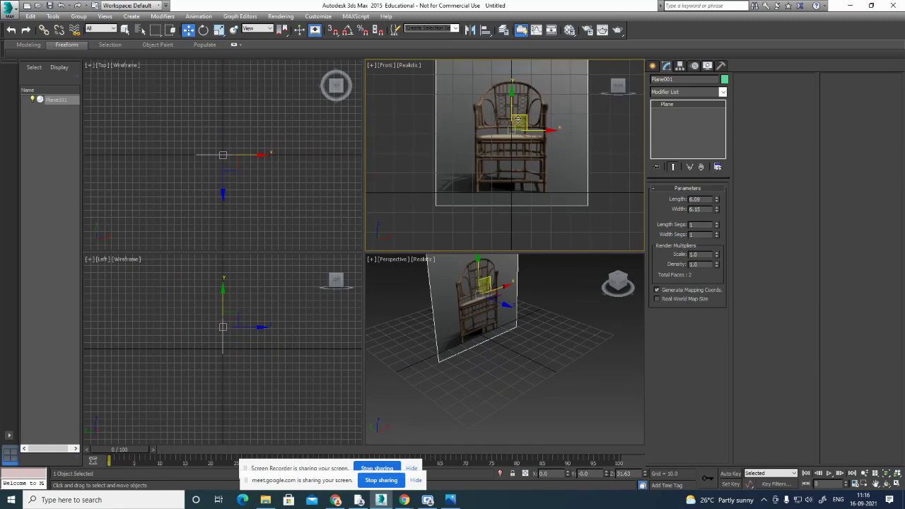
scroll(517, 120, "up", 2)
left_click_drag(543, 135, 543, 135)
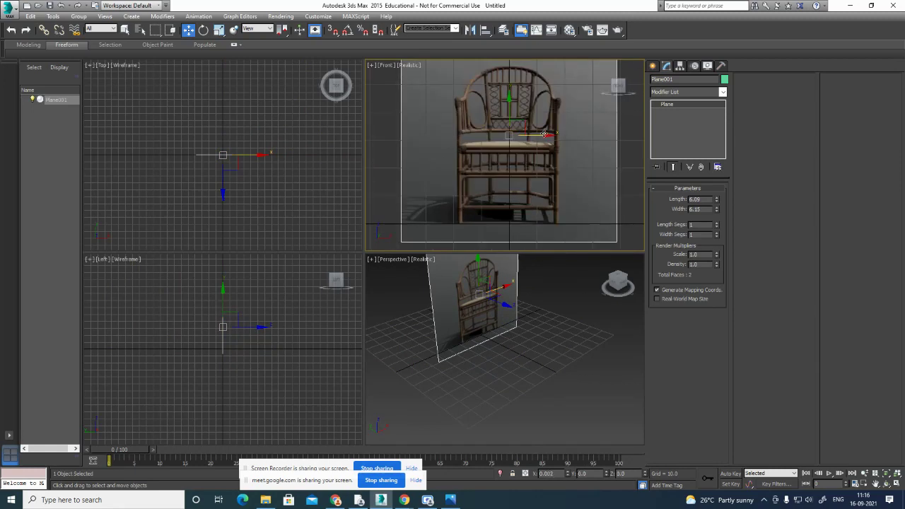
Move the reference plane back behind the grid centre in the Top viewport to about Y 57.64.
left_click(585, 352)
left_click(456, 309)
left_click_drag(225, 117, 236, 83)
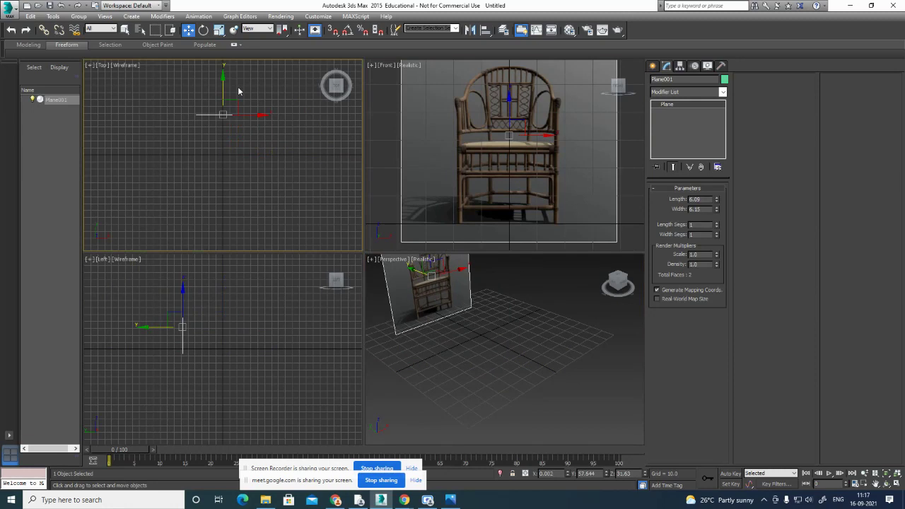
Change the Left viewport to the Right view using the ViewCube.
right_click(318, 339)
key("z")
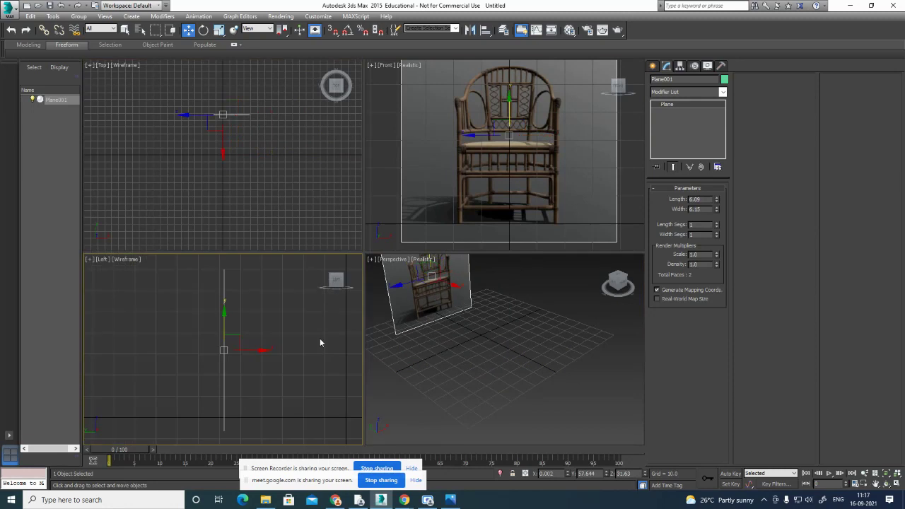
left_click(327, 282)
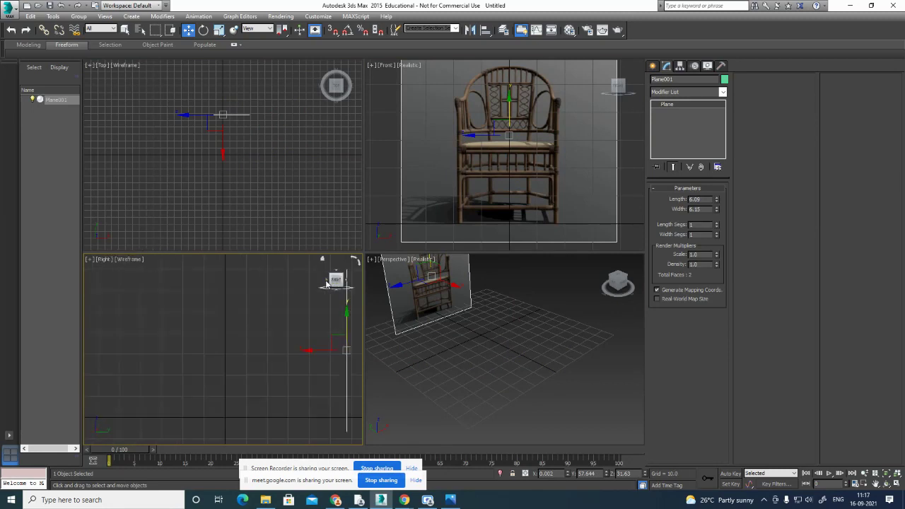
left_click(327, 281)
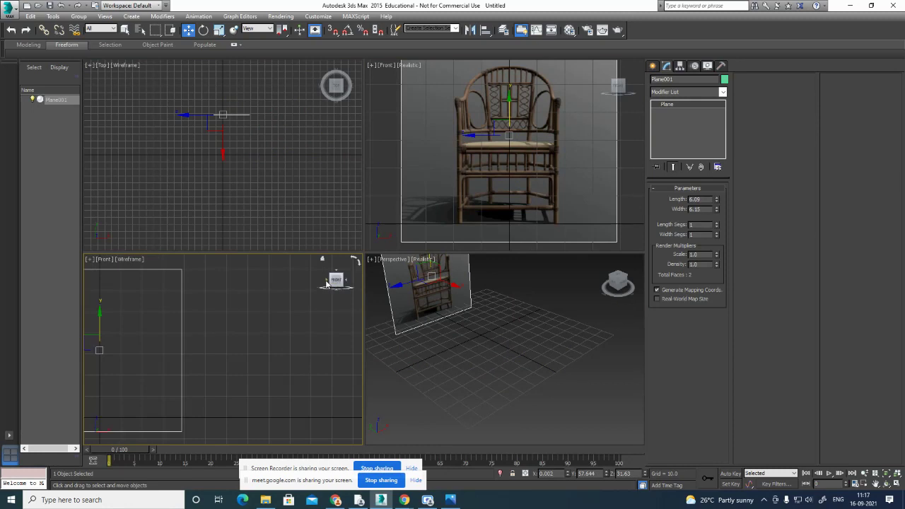
left_click(327, 282)
left_click(327, 282)
left_click(326, 282)
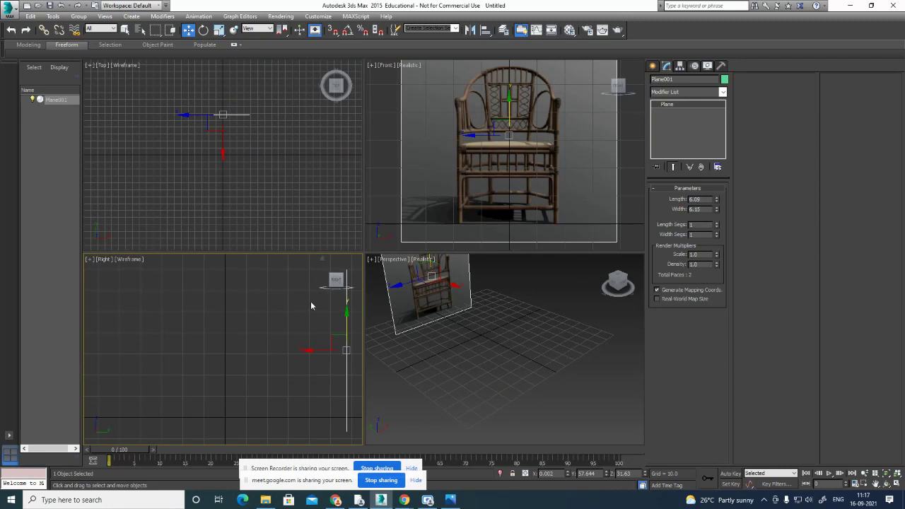
Return the reference plane to near the grid centre in the Top viewport and make one copy of it rotated about 90 degrees.
right_click(227, 157)
left_click_drag(226, 95, 227, 132)
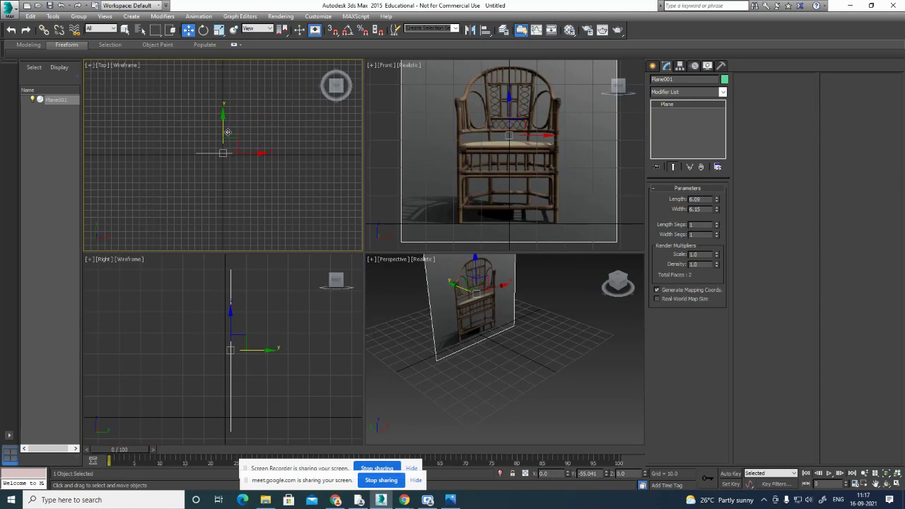
left_click(204, 31)
right_click(259, 142)
left_click(244, 131)
mouse_move(251, 134)
left_mouse_down()
mouse_move(220, 97)
mouse_move(183, 95)
mouse_move(168, 106)
left_mouse_up()
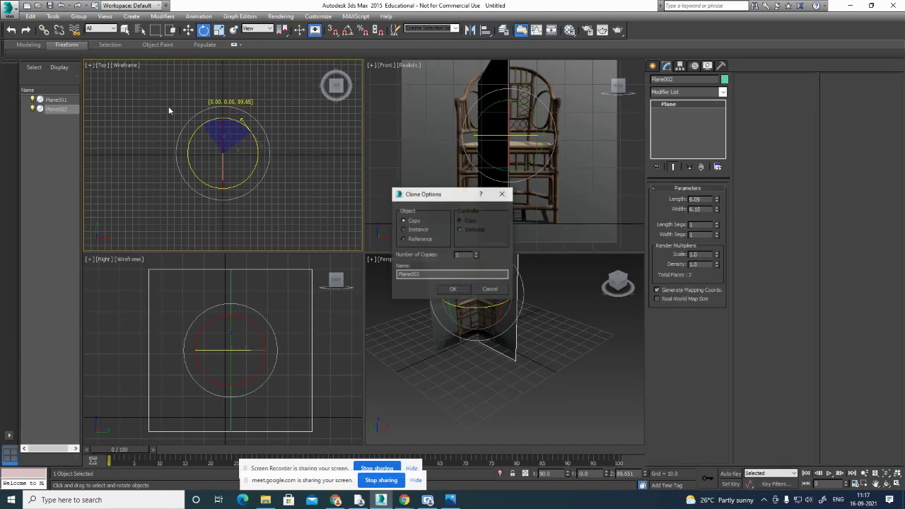
left_click(449, 290)
left_click(546, 391)
left_click(457, 331)
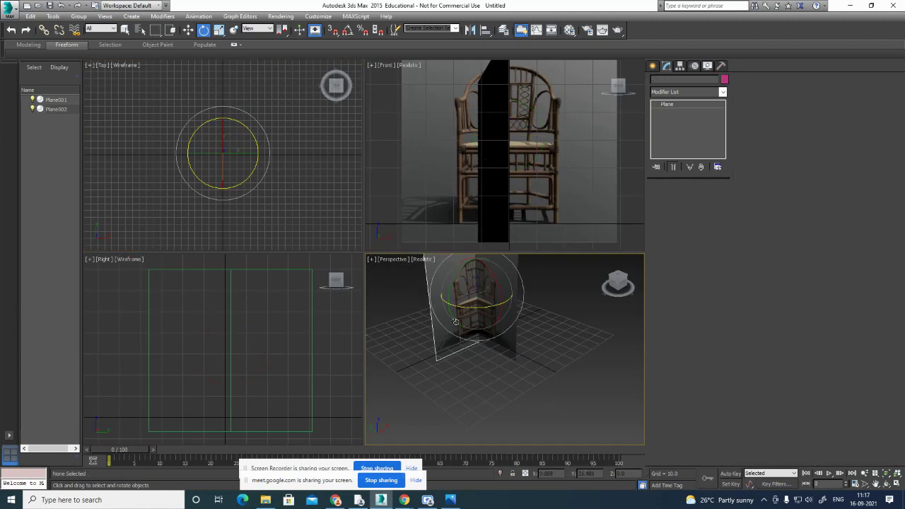
Apply the side view image from the Reference folder to the perpendicular plane as its texture.
left_click(311, 336)
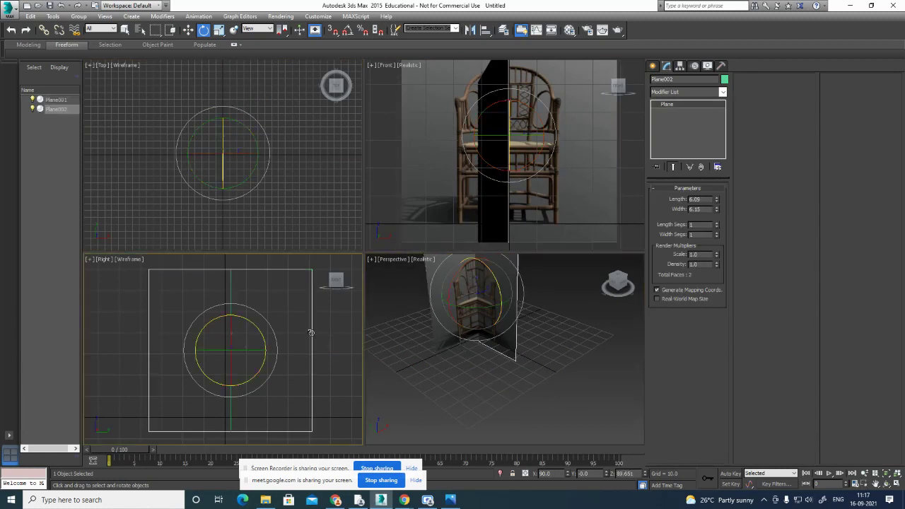
left_click(190, 30)
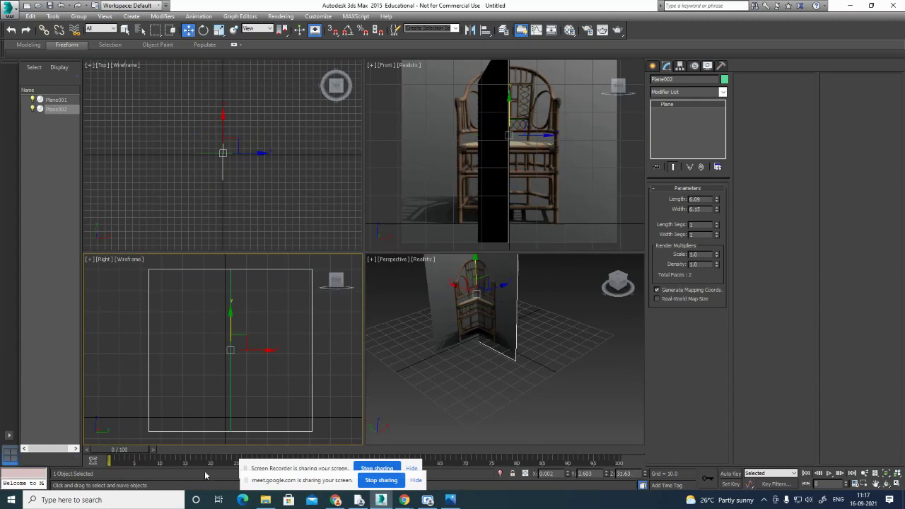
left_click(266, 500)
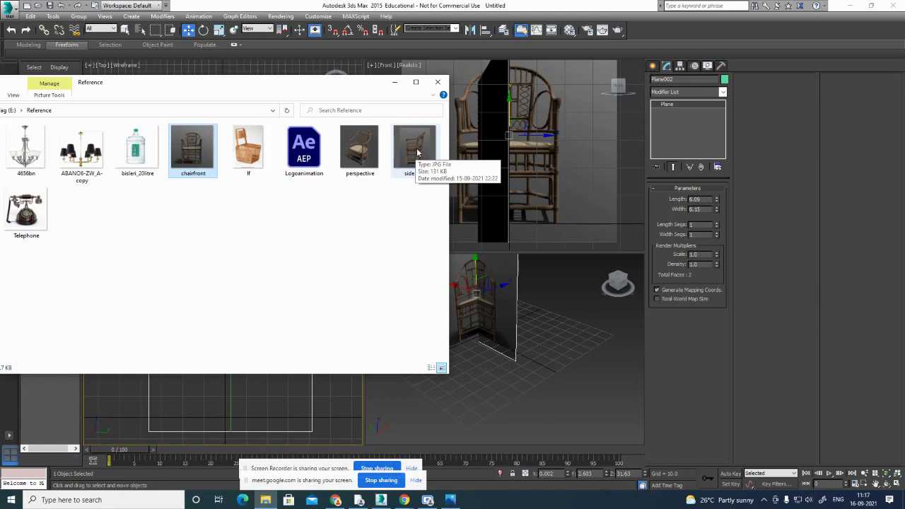
left_click_drag(417, 152, 520, 303)
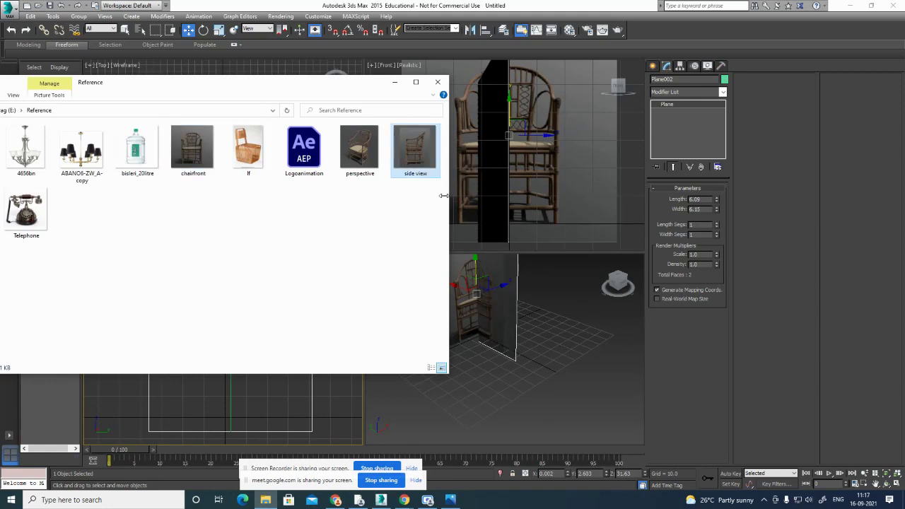
left_click(438, 82)
Switch the Right viewport from wireframe to Realistic shading and deselect the side-view plane.
left_click(338, 373)
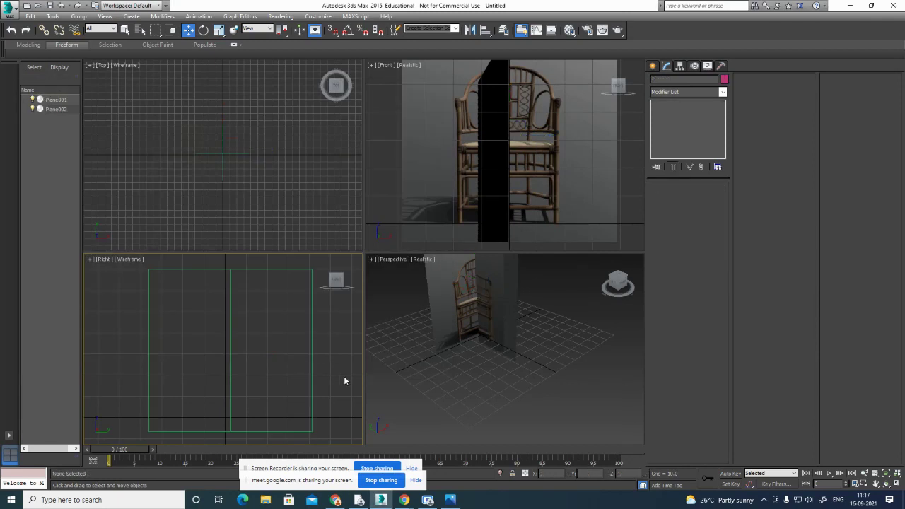
key("F3")
left_click(293, 371)
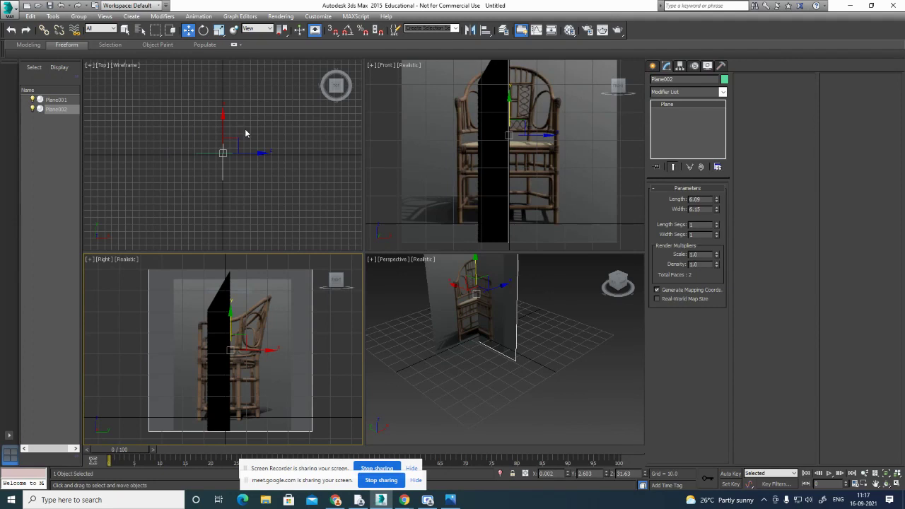
left_click(550, 322)
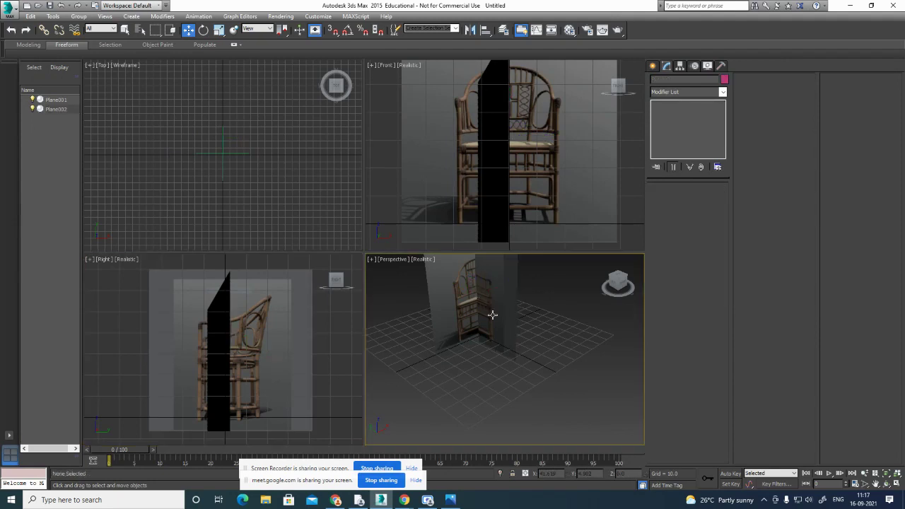
Move the front-view plane back in the Top viewport until it stands clear behind the side-view plane.
left_click(223, 152)
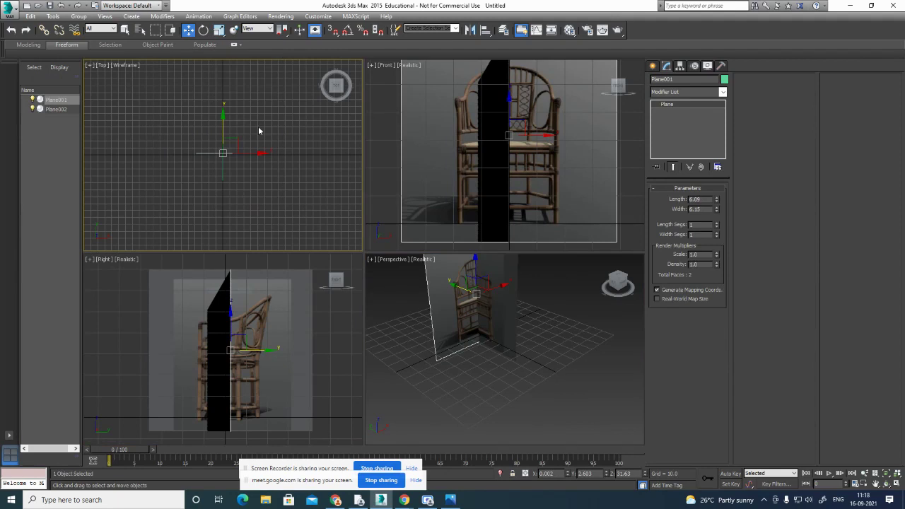
left_click_drag(222, 116, 228, 196)
left_click_drag(240, 61, 244, 52)
Move the side-view plane along negative X in the Top viewport clear of the front view, and nudge it up about 0.94 in the Right viewport.
left_click(284, 342)
left_click(283, 342)
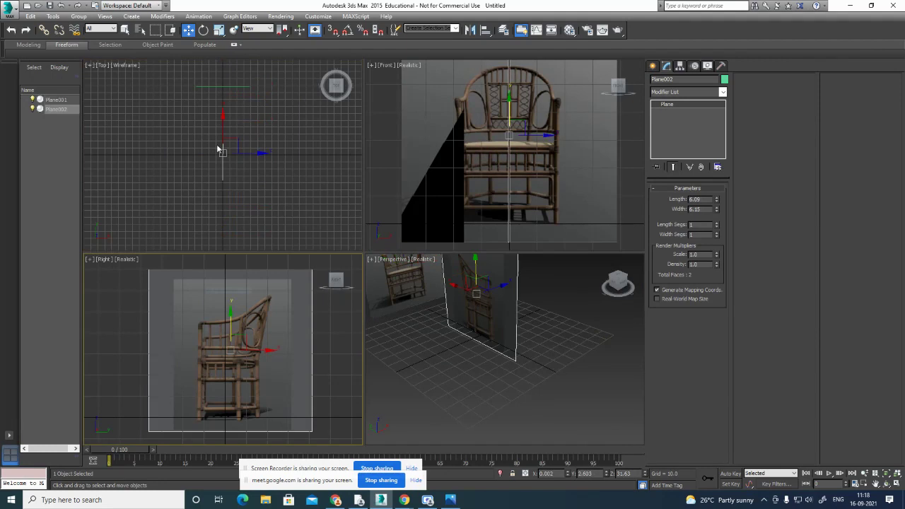
left_click(247, 160)
left_click_drag(253, 157, 198, 158)
left_click(231, 322)
mouse_move(230, 323)
left_mouse_down()
mouse_move(239, 319)
mouse_move(231, 323)
left_mouse_up()
scroll(239, 322, "down", 1)
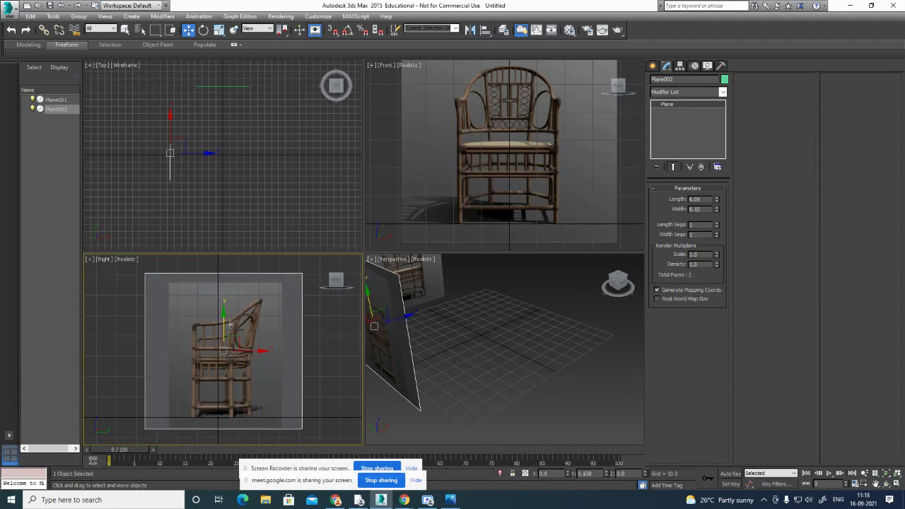
left_click(507, 352)
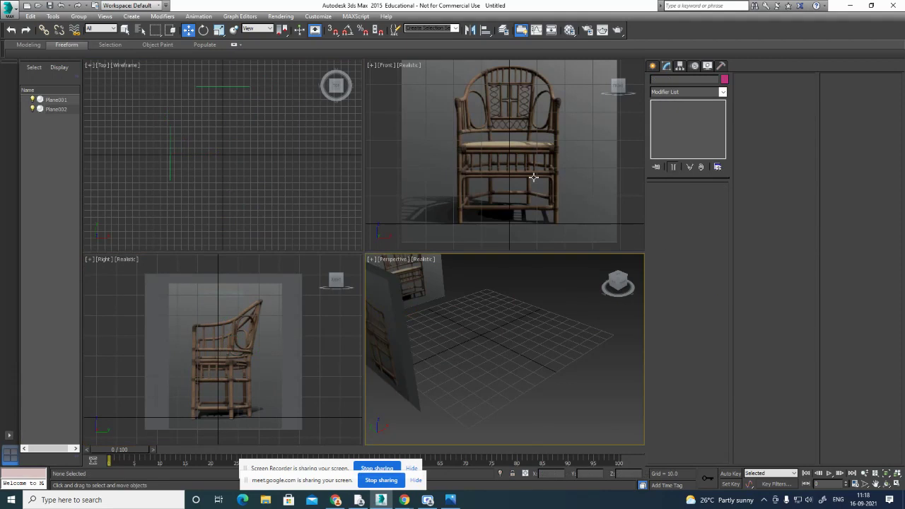
Trace a Line spline in the maximized Right viewport from the front leg's foot up to the arm and along the armrest to the backrest top.
left_click(333, 351)
key("alt+w")
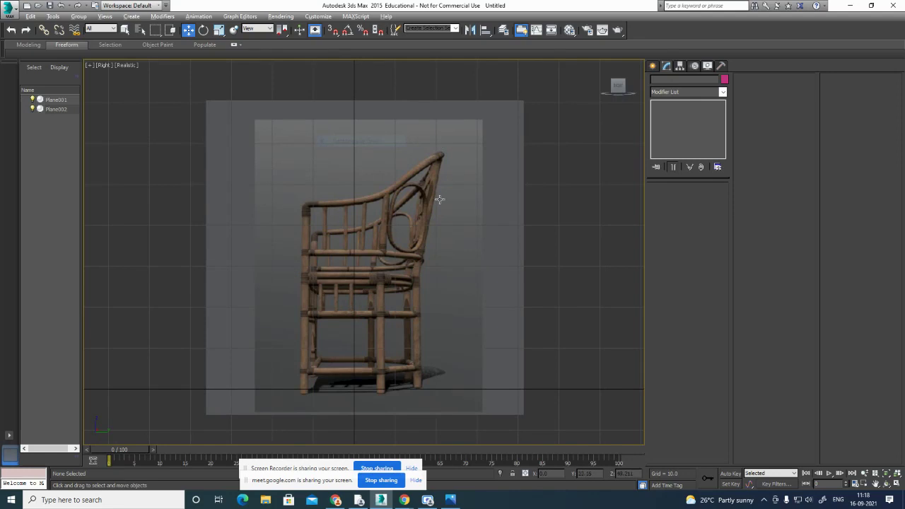
left_click(653, 67)
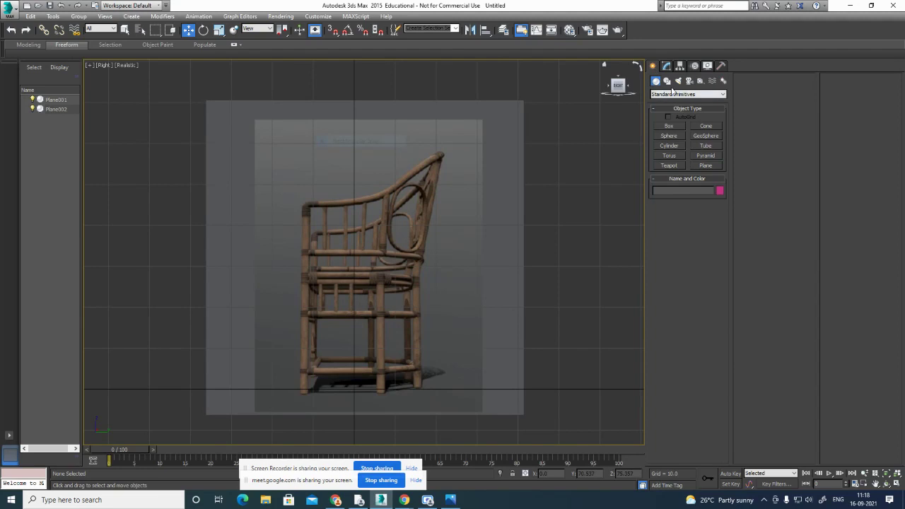
left_click(667, 80)
left_click(670, 134)
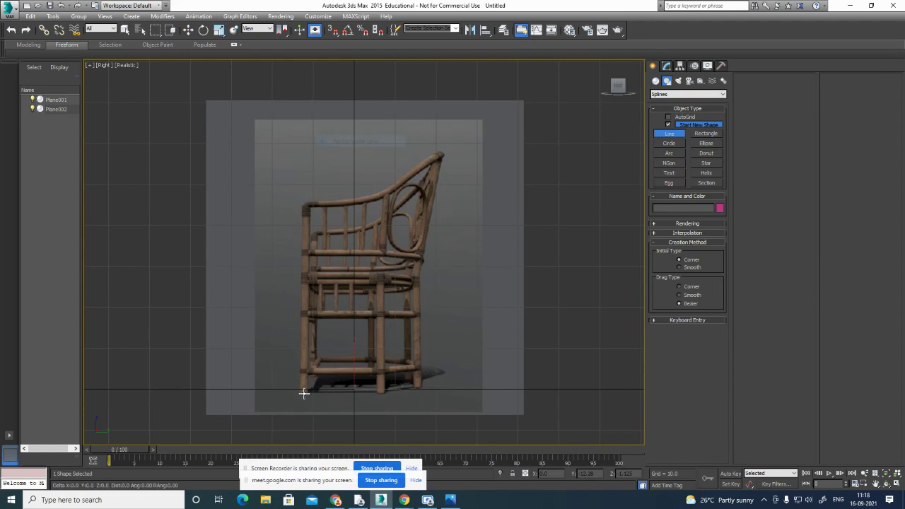
left_click(304, 394)
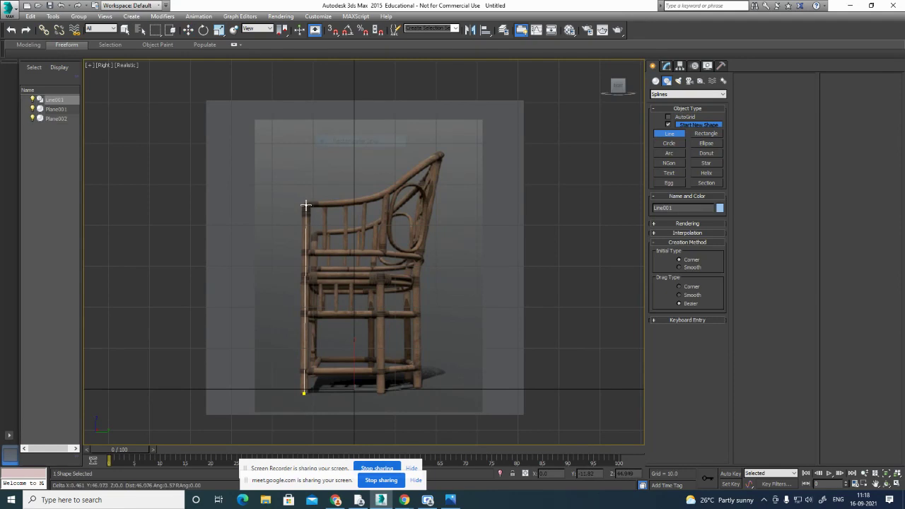
left_click(306, 205)
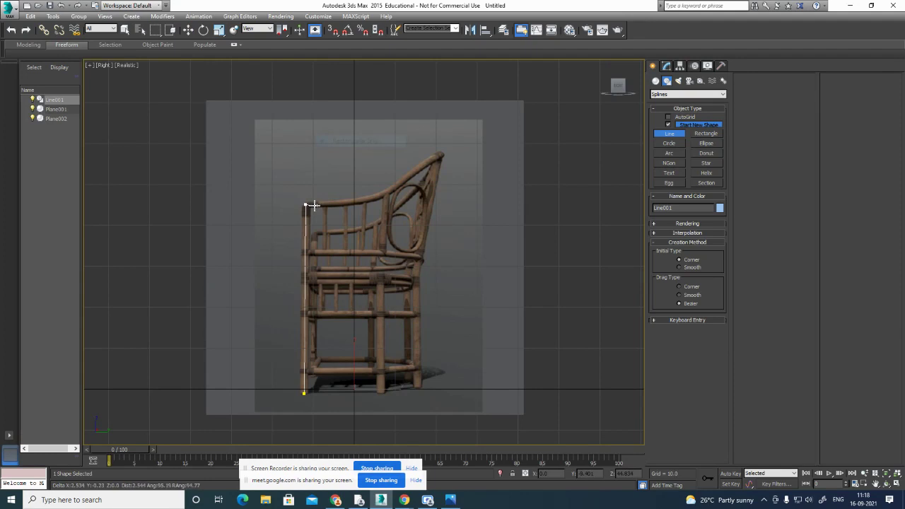
left_click(375, 197)
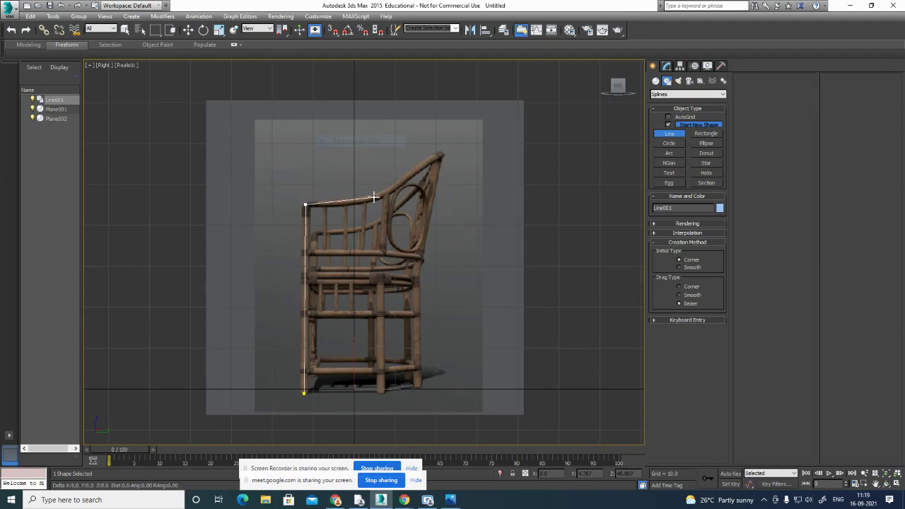
left_click(427, 162)
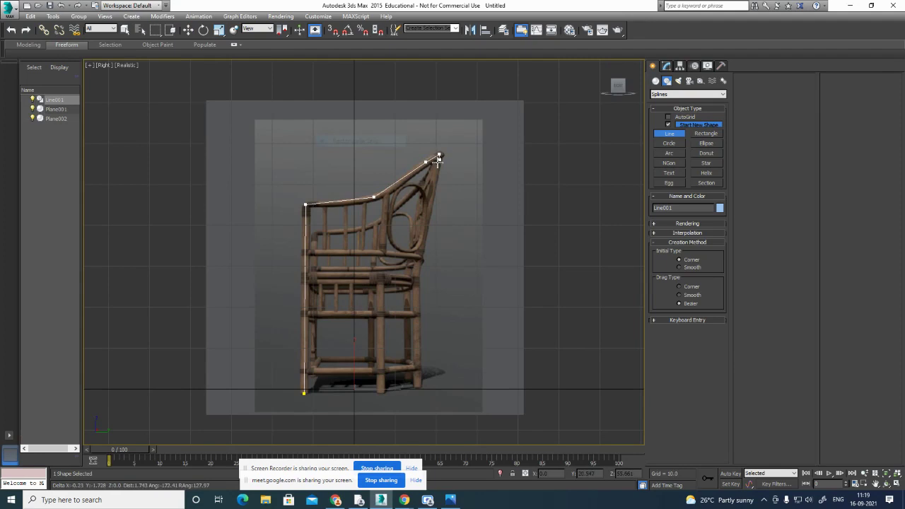
left_click(439, 154)
right_click(445, 153)
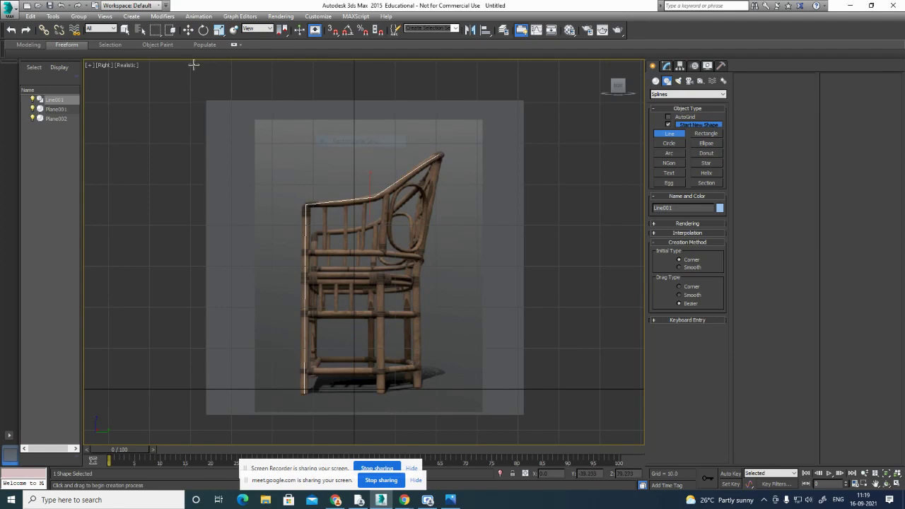
Move the traced line in the Front viewport to about X 16.95 so it aligns with the chair's outer leg.
key("alt+w")
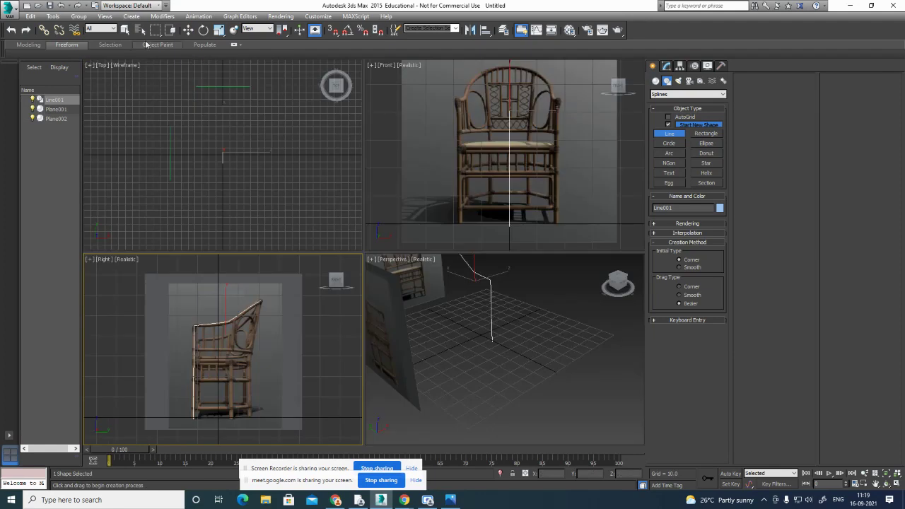
left_click(187, 30)
left_click_drag(533, 110, 581, 109)
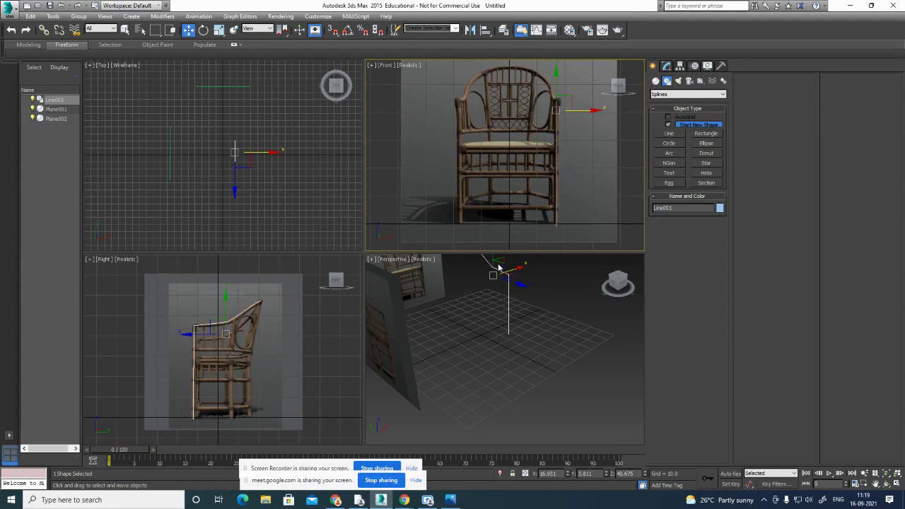
At vertex level, move the line's backrest-end vertex in the Front viewport onto the top centre of the chair's backrest arch.
middle_click_drag(555, 360, 568, 397, "alt")
left_click(669, 66)
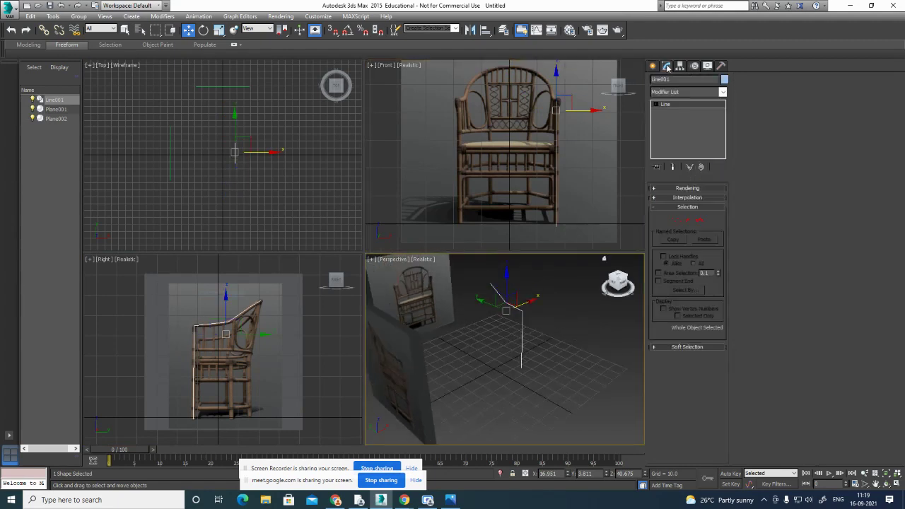
left_click(676, 221)
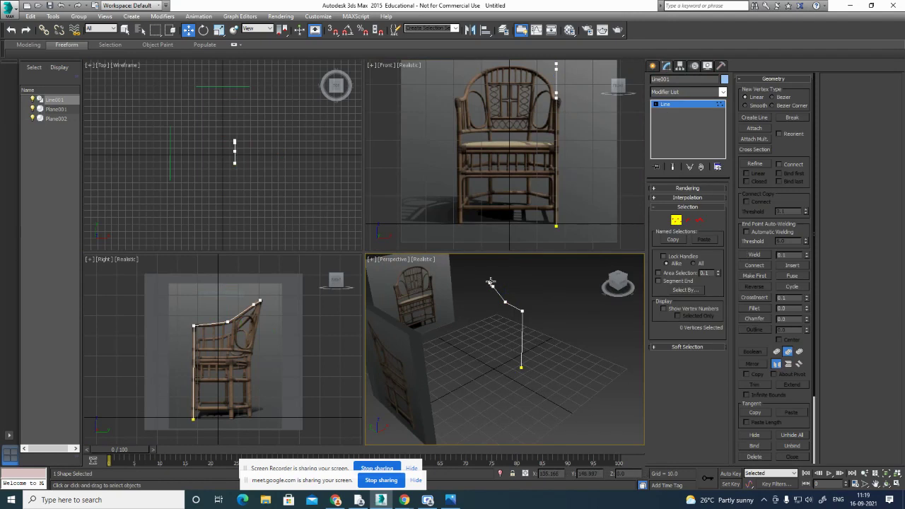
left_click(490, 282)
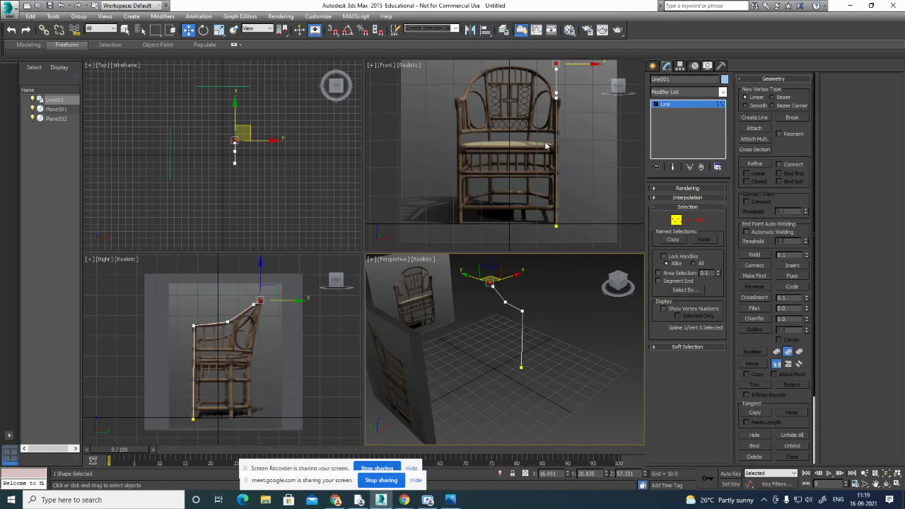
middle_click_drag(538, 124, 555, 150)
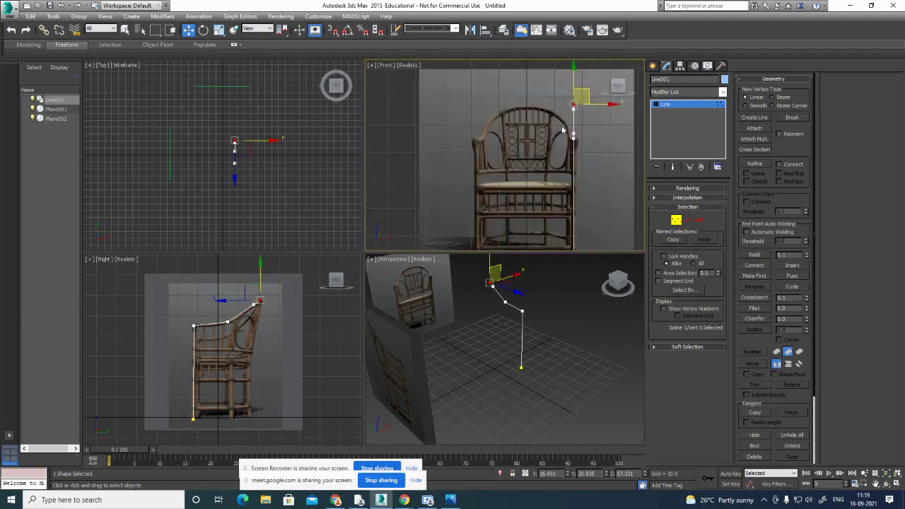
scroll(559, 133, "up", 3)
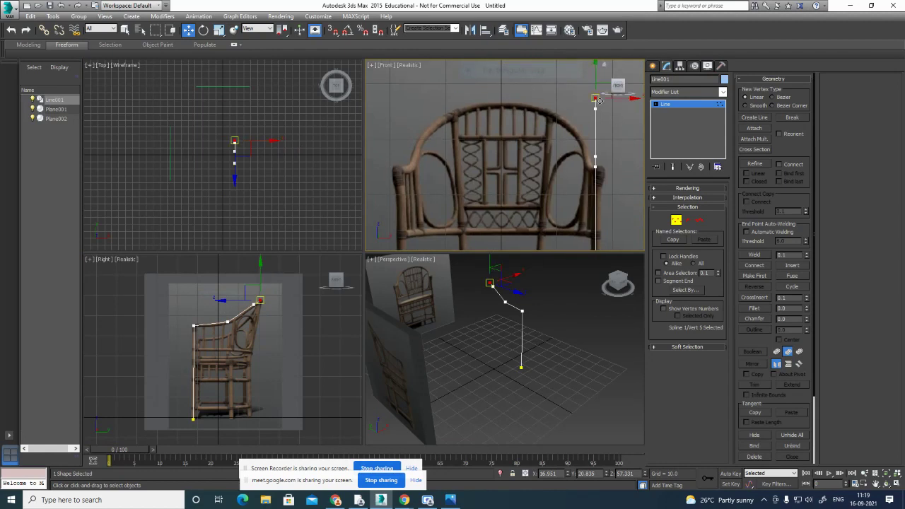
left_click_drag(598, 101, 506, 106)
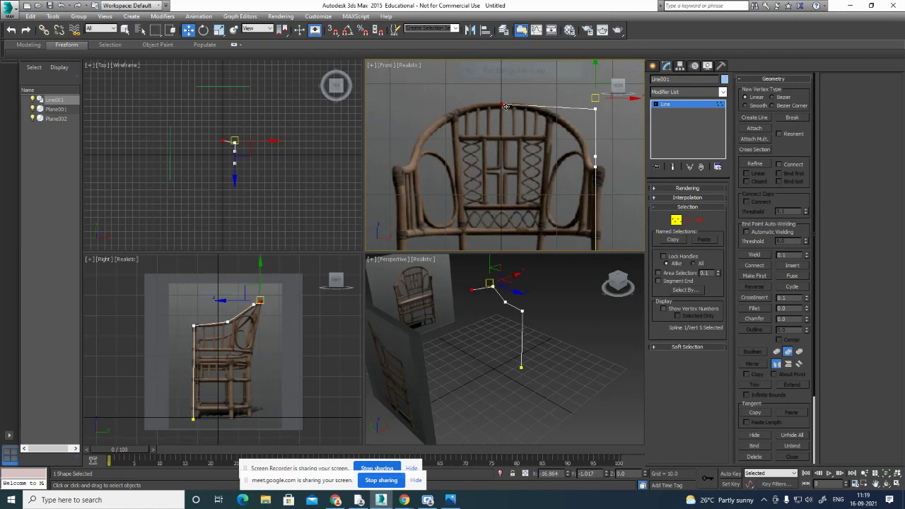
Move the line's next vertices in the Front viewport onto the backrest arch's shoulder and the armrest joint, placing the front corner at about X 17.35.
left_click(596, 109)
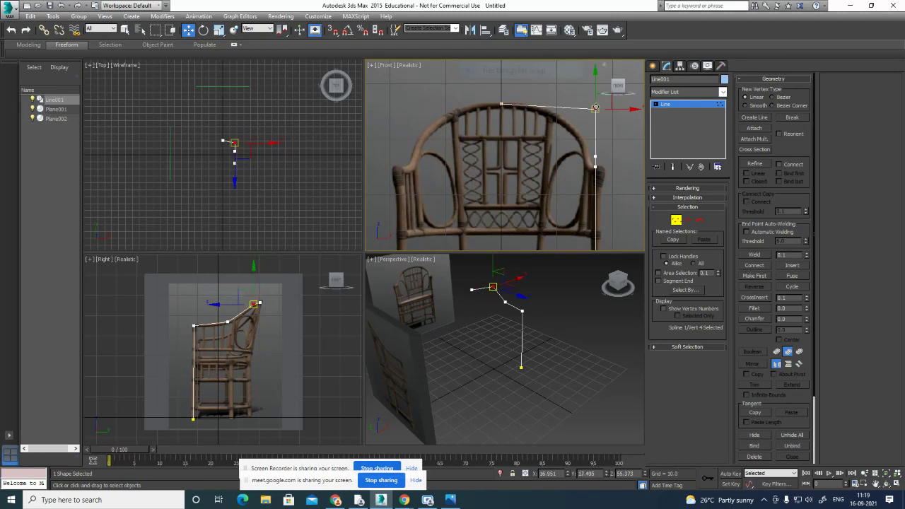
left_click_drag(606, 112, 571, 120)
left_click_drag(559, 86, 559, 91)
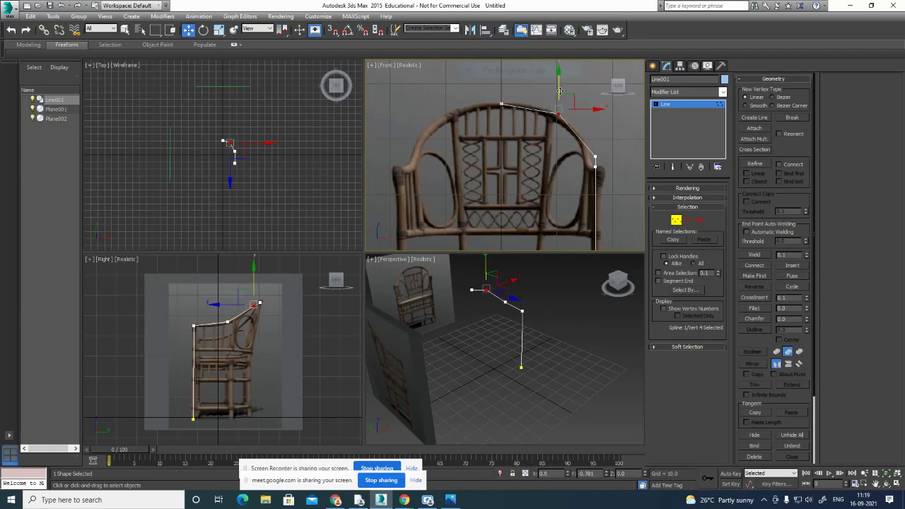
left_click(595, 156)
left_click_drag(605, 155, 607, 158)
left_click_drag(591, 121, 591, 127)
left_click(596, 166)
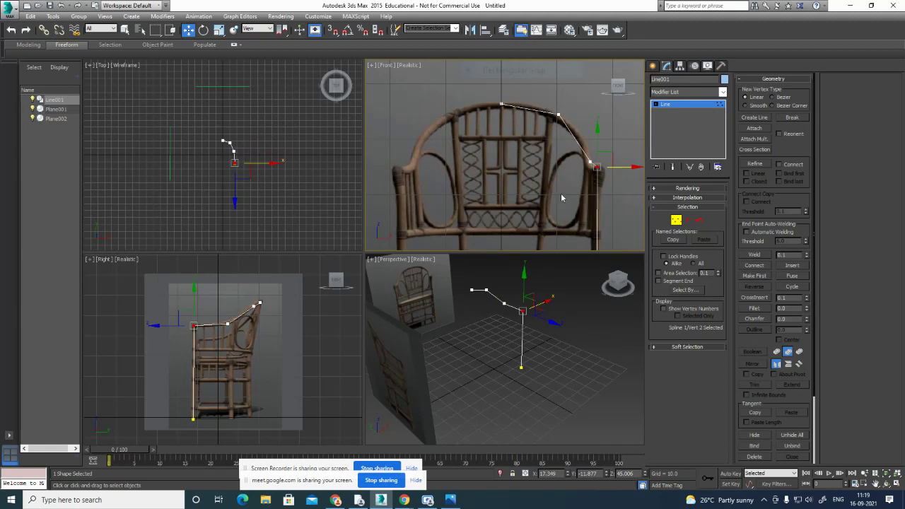
middle_click_drag(548, 184, 527, 107)
scroll(566, 130, "down", 4)
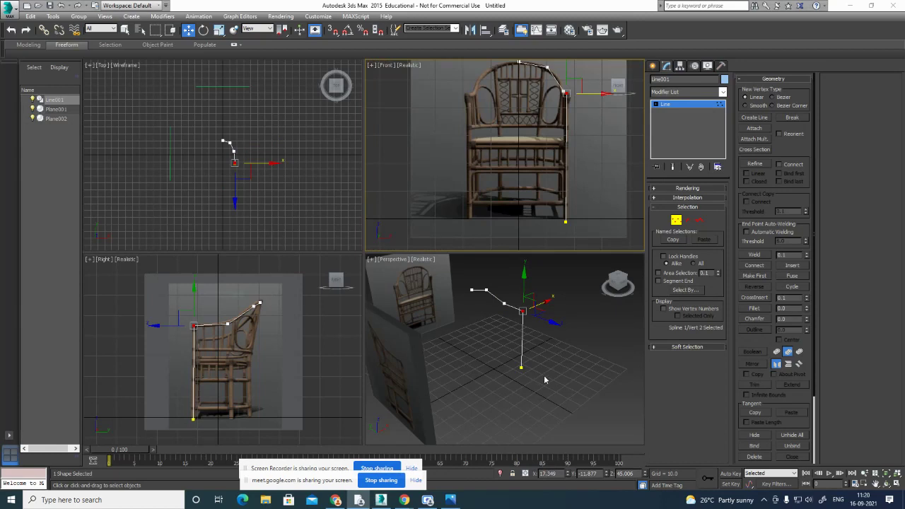
Fillet the line's front armrest corner with a small radius and the bend further along the armrest with a wide one in the Right viewport.
middle_click_drag(570, 368, 515, 397, "alt")
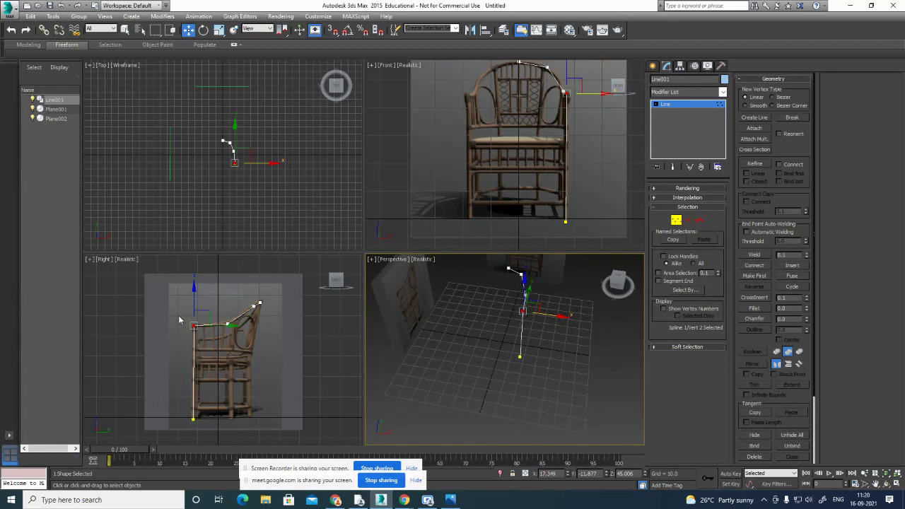
scroll(181, 353, "up", 5)
key("alt+w")
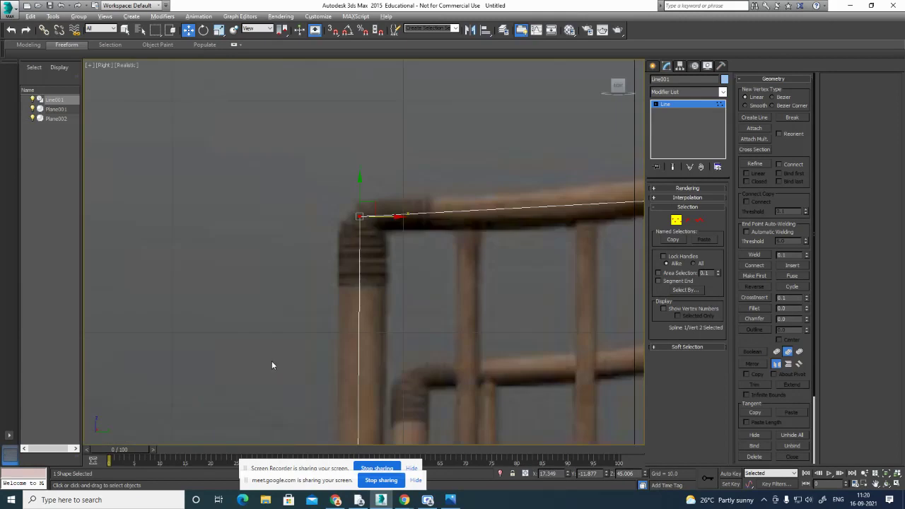
scroll(358, 274, "up", 2)
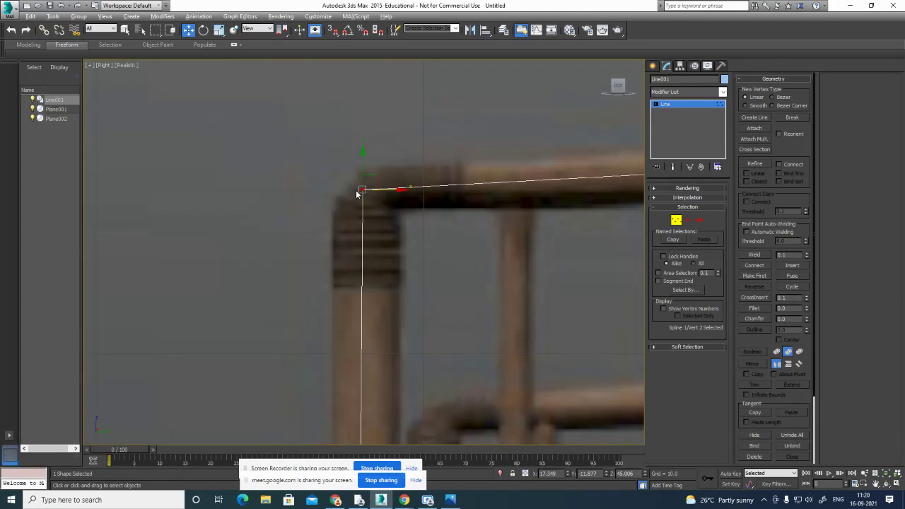
left_click(755, 311)
left_click_drag(363, 190, 387, 162)
scroll(480, 248, "down", 3)
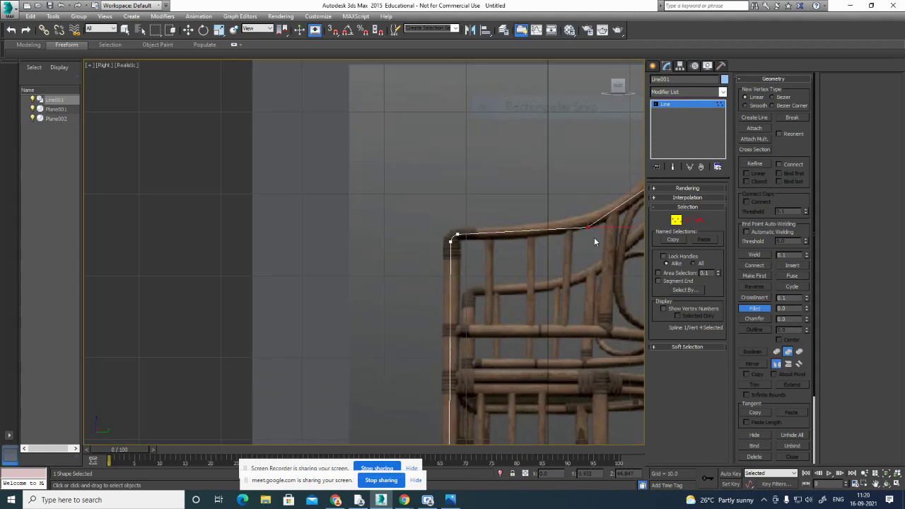
left_click_drag(588, 225, 656, 186)
Fillet the vertex at the backrest arch's shoulder by about 5.15 in the Front viewport.
scroll(500, 228, "down", 4)
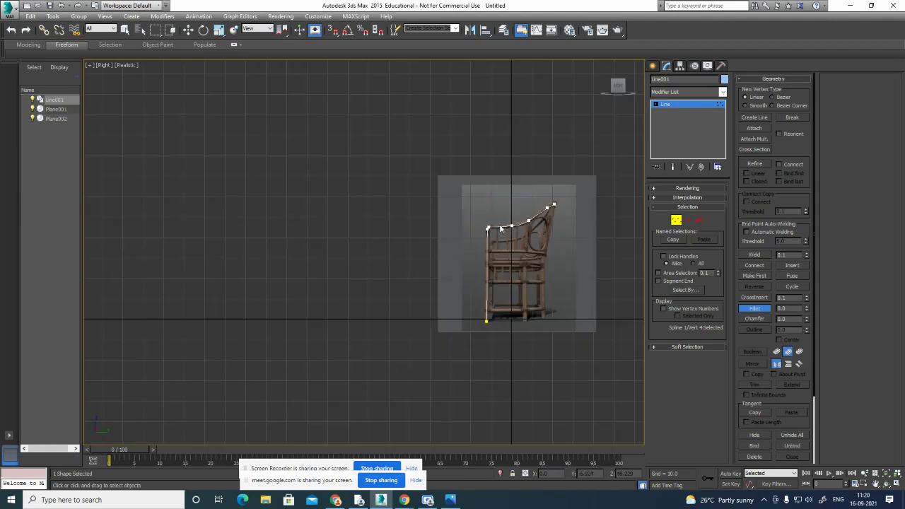
scroll(499, 228, "up", 2)
key("alt+w")
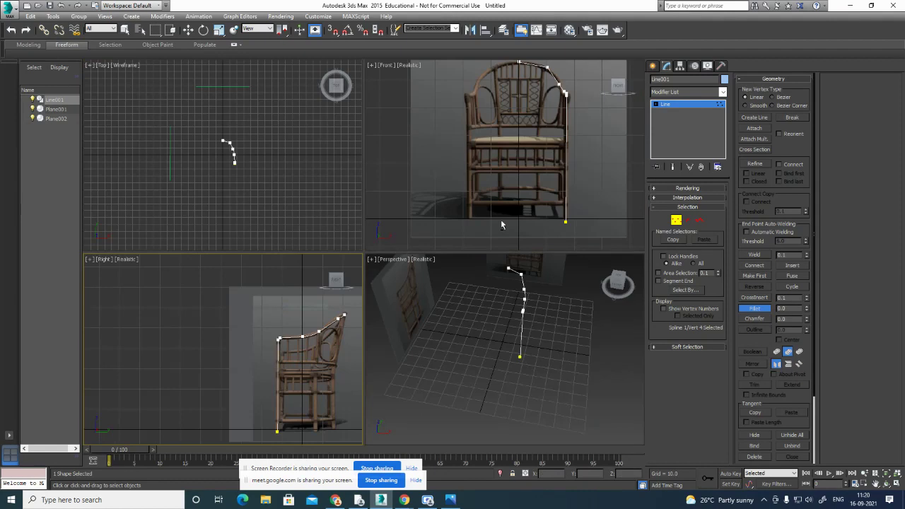
scroll(537, 110, "up", 6)
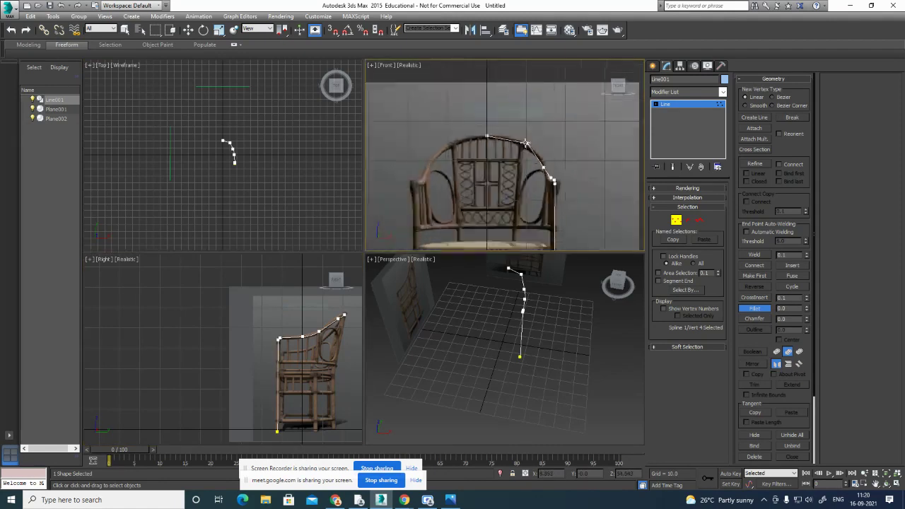
left_click_drag(532, 143, 556, 100)
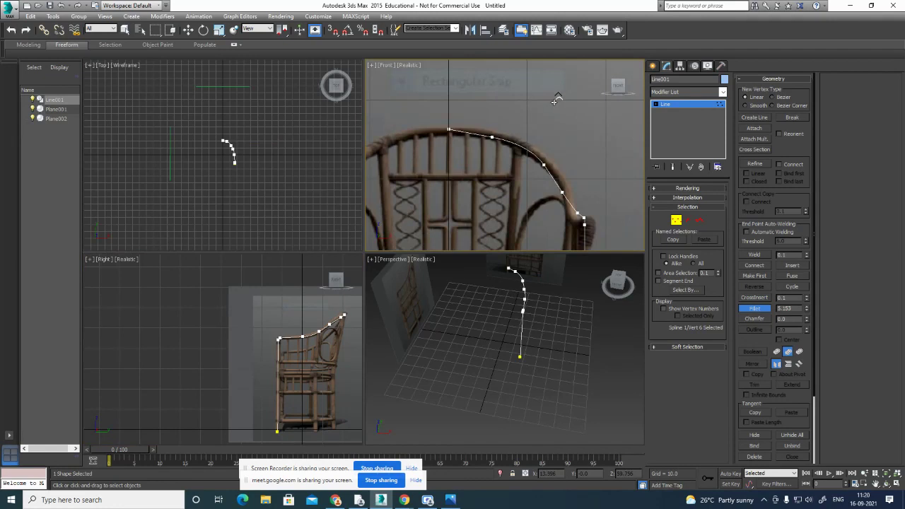
Move the filleted vertices in the Front viewport so the curve follows the backrest arch from its top down to the armrest joint.
left_click(188, 29)
left_click(491, 137)
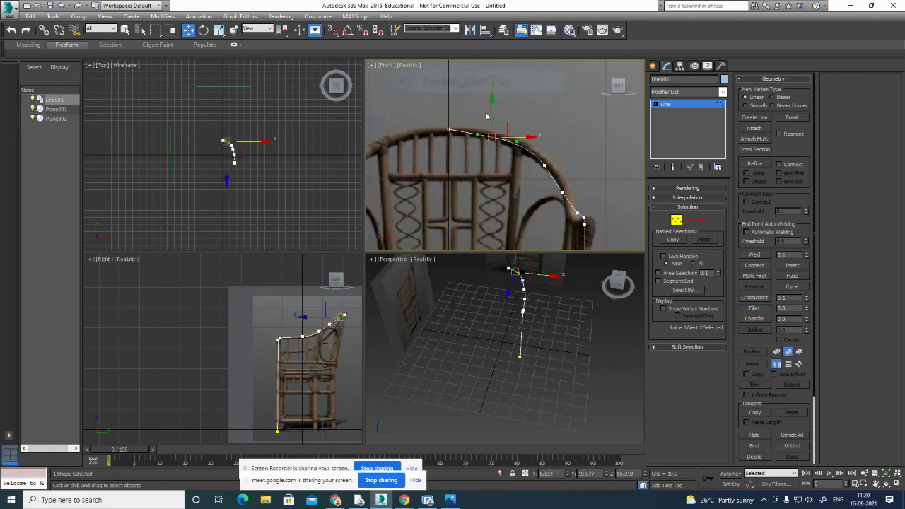
left_click_drag(491, 108, 490, 106)
left_click_drag(558, 155, 588, 192)
left_click(563, 192)
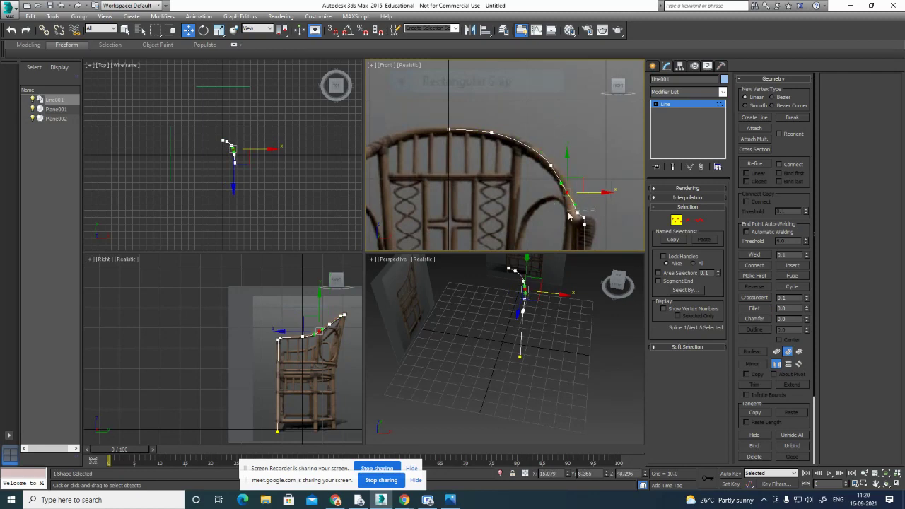
left_click(577, 212)
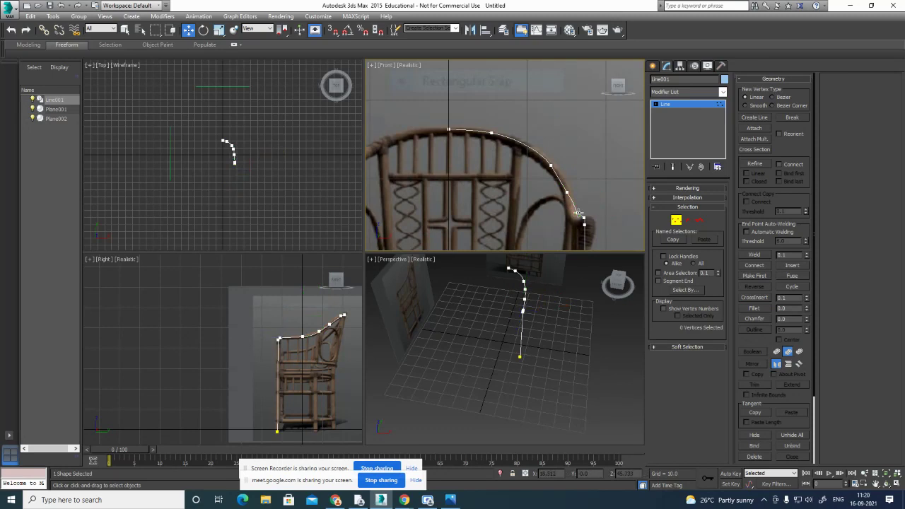
left_click_drag(590, 213, 579, 211)
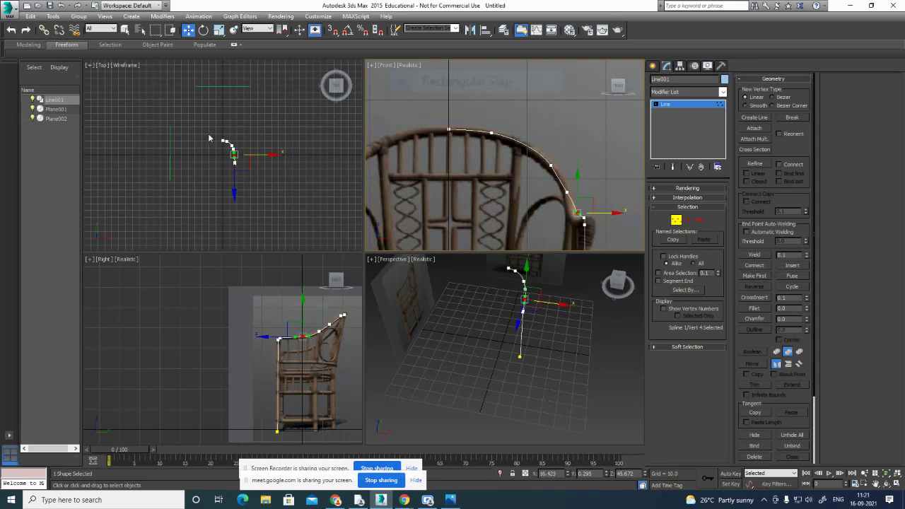
Move the vertex next to the arch's top end back to about Y 20.28 in the Top viewport to flatten the curve there.
scroll(220, 115, "up", 3)
scroll(253, 167, "up", 4)
middle_click_drag(238, 154, 260, 136)
left_click_drag(230, 176, 224, 173)
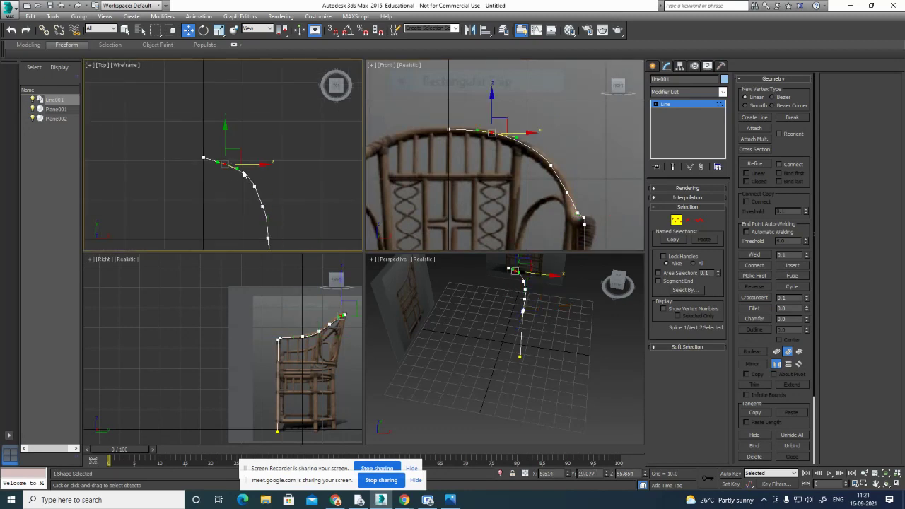
left_click_drag(227, 136, 233, 131)
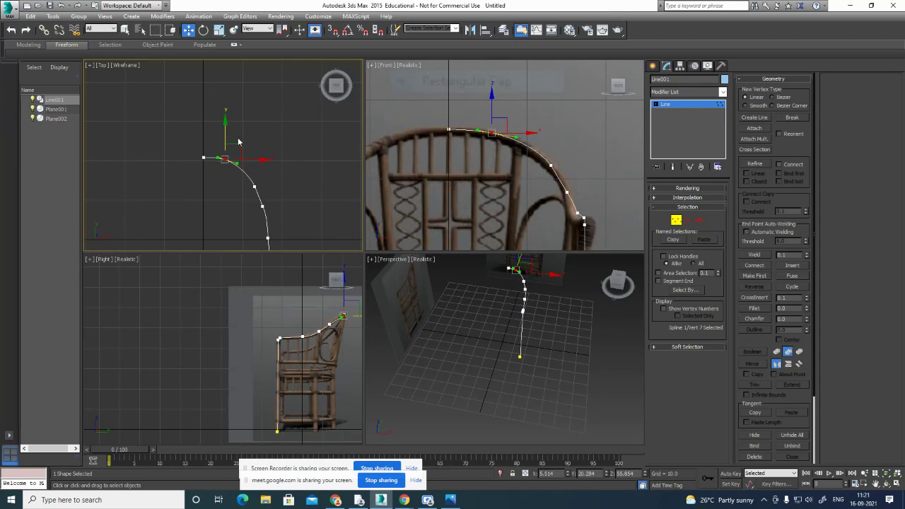
Move the arch's shoulder vertex to about X 13.76, Y 14.18 in the Top viewport and delete the vertex just below it.
left_click(254, 187)
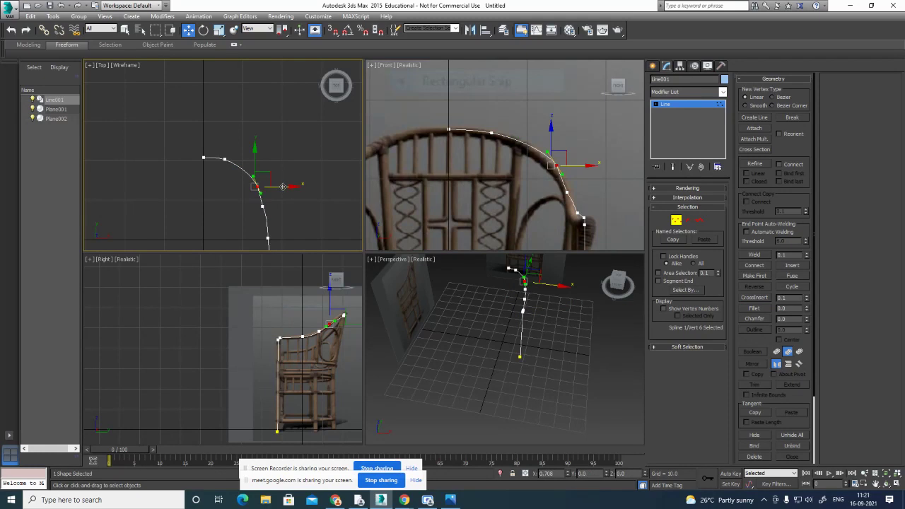
left_click_drag(249, 188, 259, 166)
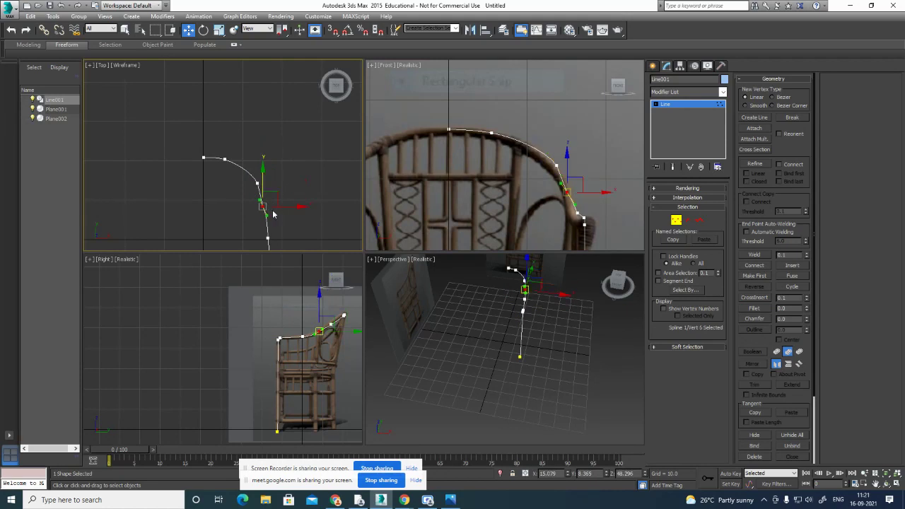
left_click(280, 212)
left_click_drag(252, 193, 278, 203)
key("ctrl+z")
scroll(278, 204, "up", 4)
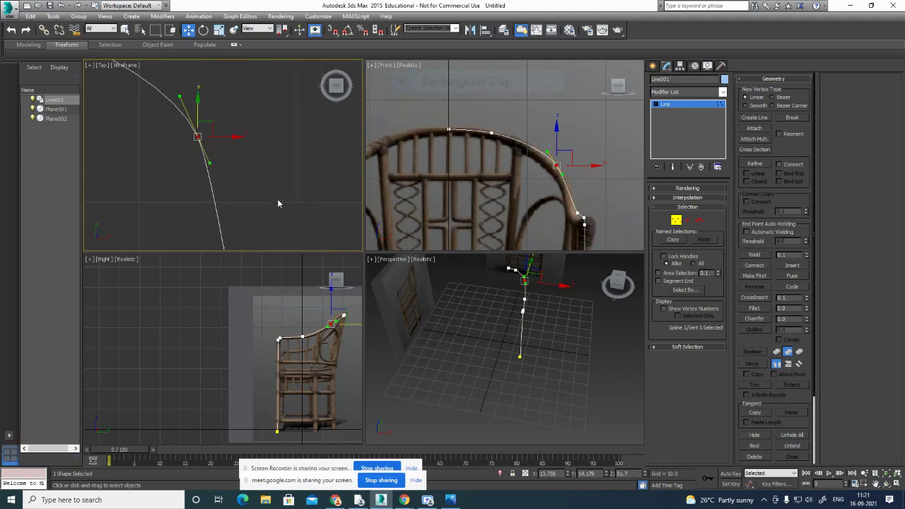
Try to reshape the shoulder vertex's tangents in the Top viewport by switching it between Bezier Corner and Bezier.
right_click(197, 134)
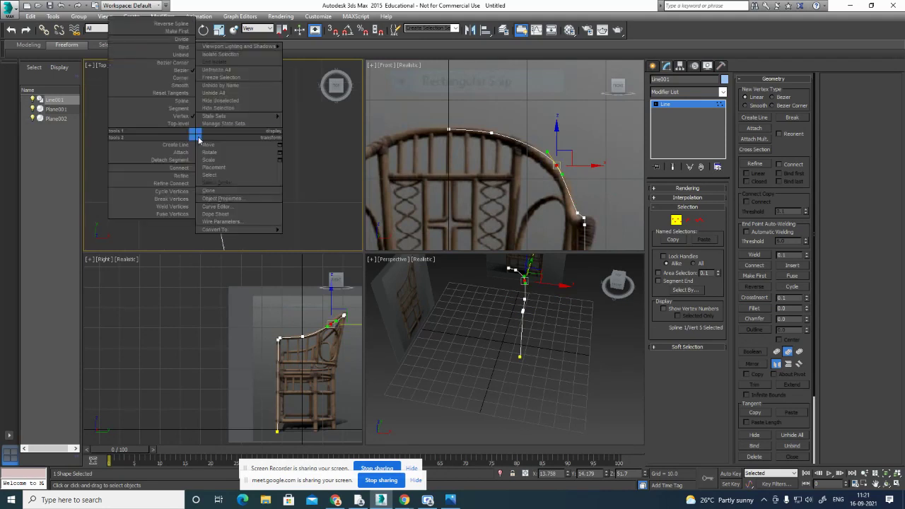
left_click(173, 63)
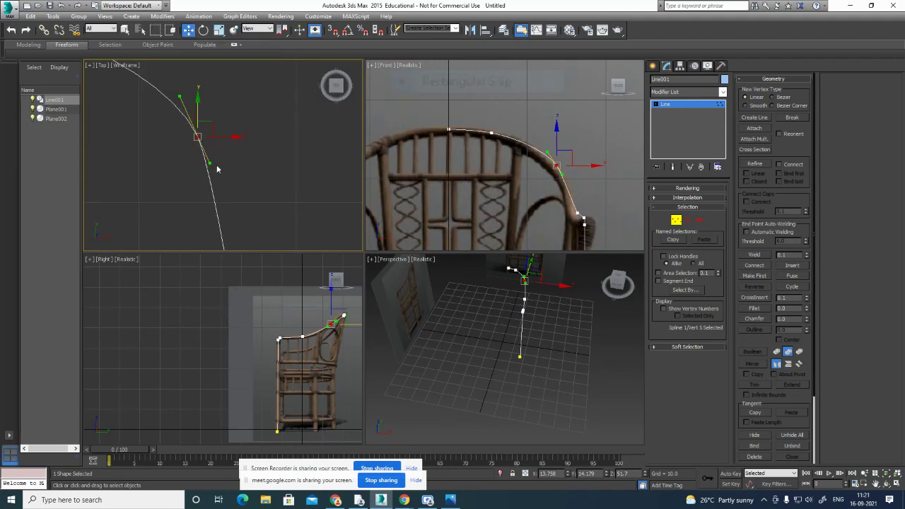
left_click_drag(212, 162, 213, 162)
key("ctrl+z")
right_click(195, 136)
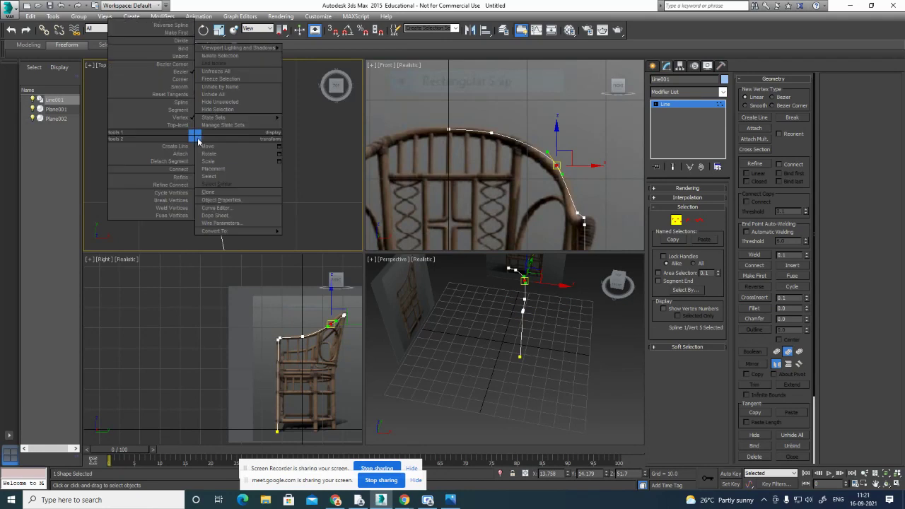
left_click(180, 64)
mouse_move(211, 162)
left_mouse_down()
mouse_move(233, 181)
mouse_move(254, 139)
mouse_move(238, 158)
mouse_move(253, 157)
mouse_move(215, 145)
left_mouse_up()
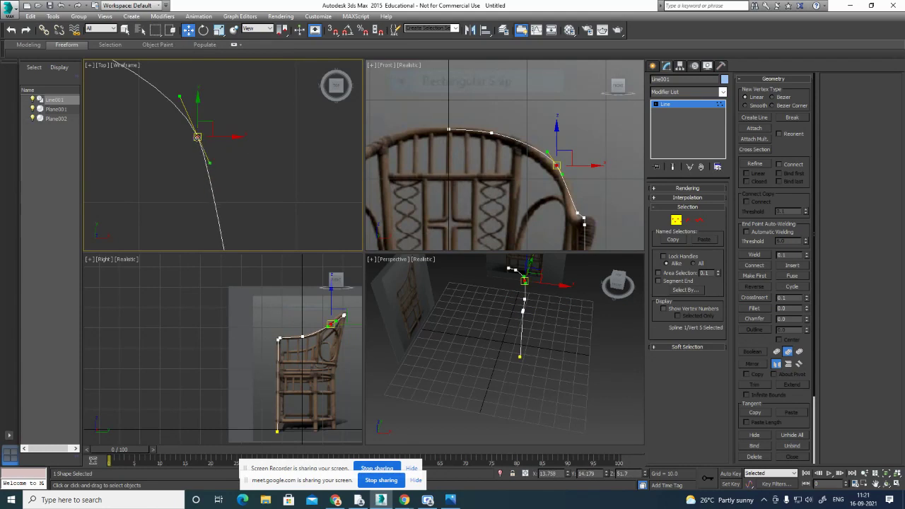
right_click(195, 137)
left_click(182, 71)
left_click_drag(211, 163, 257, 159)
left_click(224, 146)
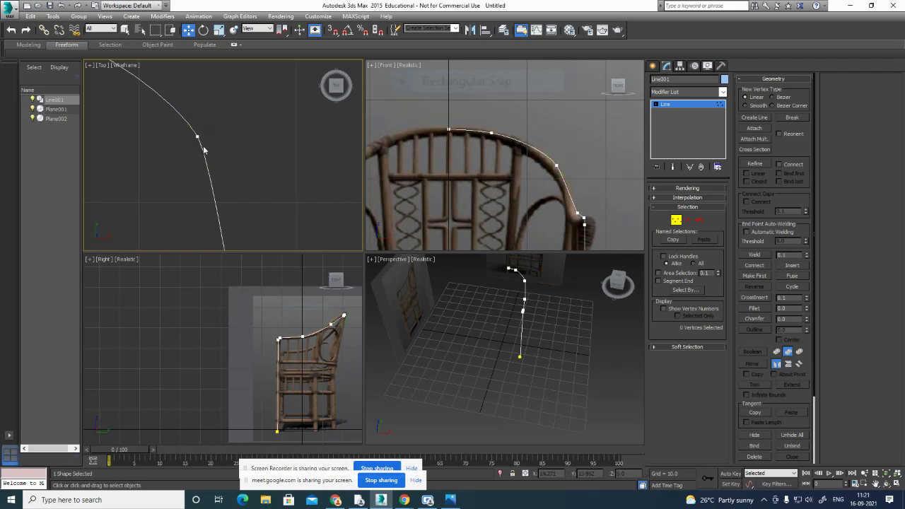
Adjust the shoulder vertex to about X 14.03, Z 51.23 and angle its tangent handle outward to round the curve.
left_click(198, 137)
left_click_drag(198, 136, 179, 107)
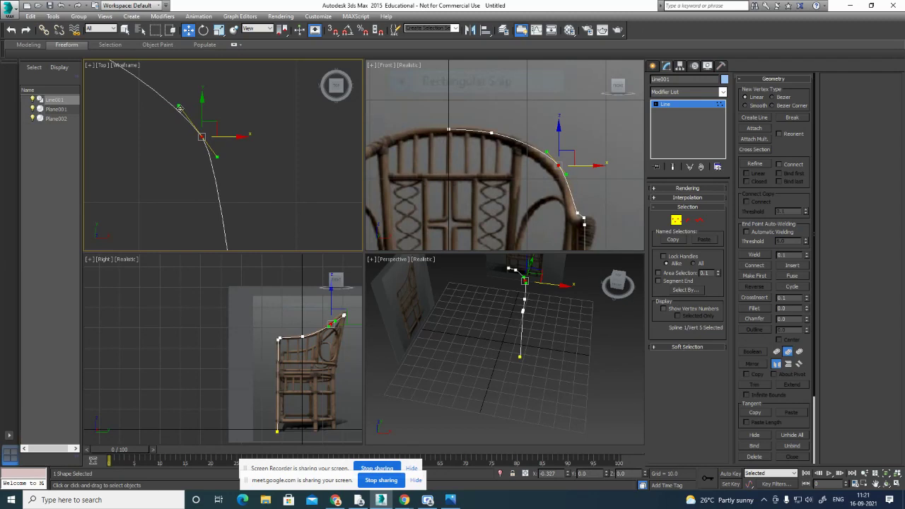
left_click(561, 131)
left_click(558, 165)
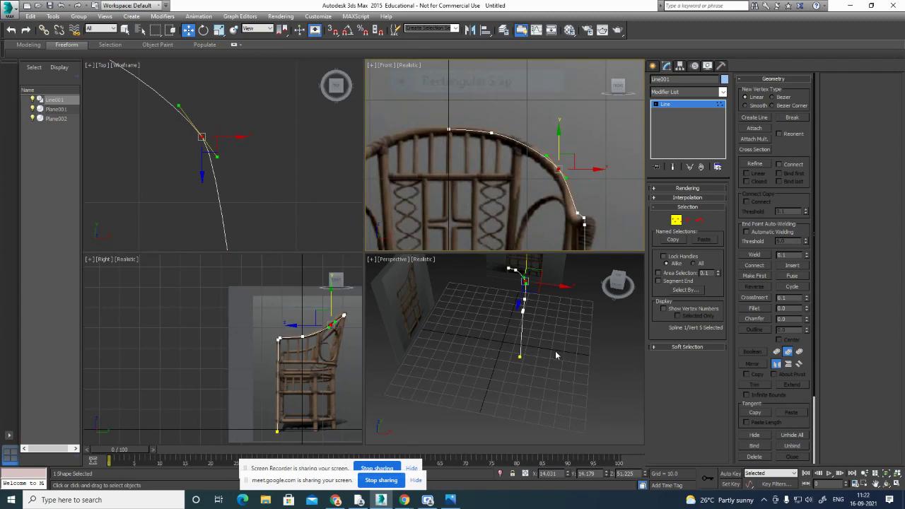
key("alt+w")
middle_click_drag(459, 342, 491, 303, "alt")
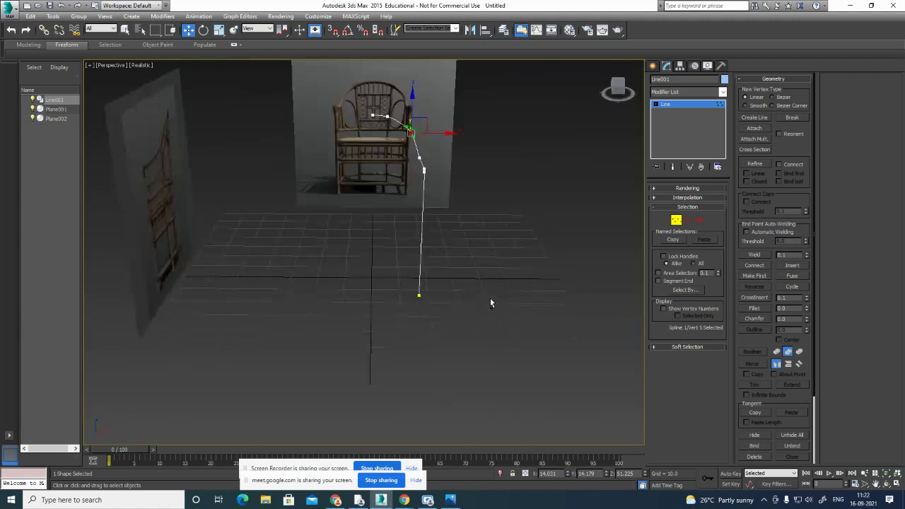
Enable the line spline's thickness in both the renderer and the viewport.
left_click(687, 188)
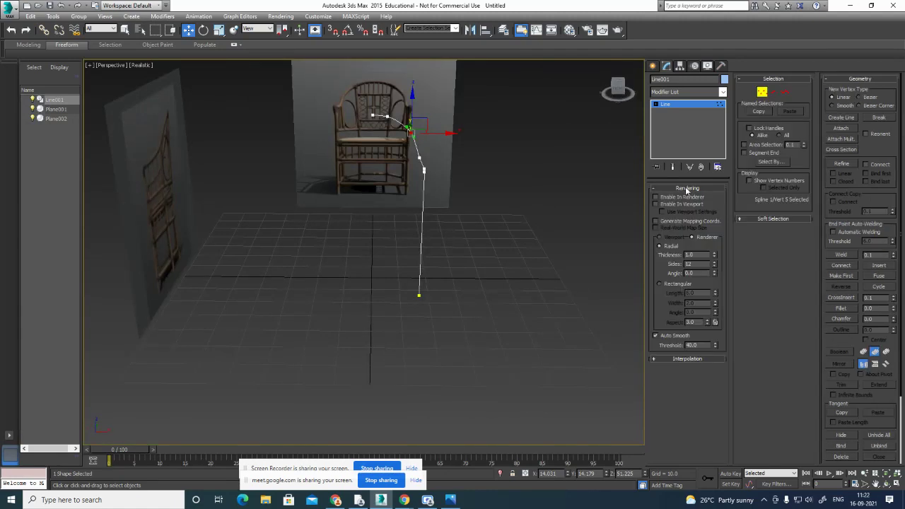
left_click(657, 198)
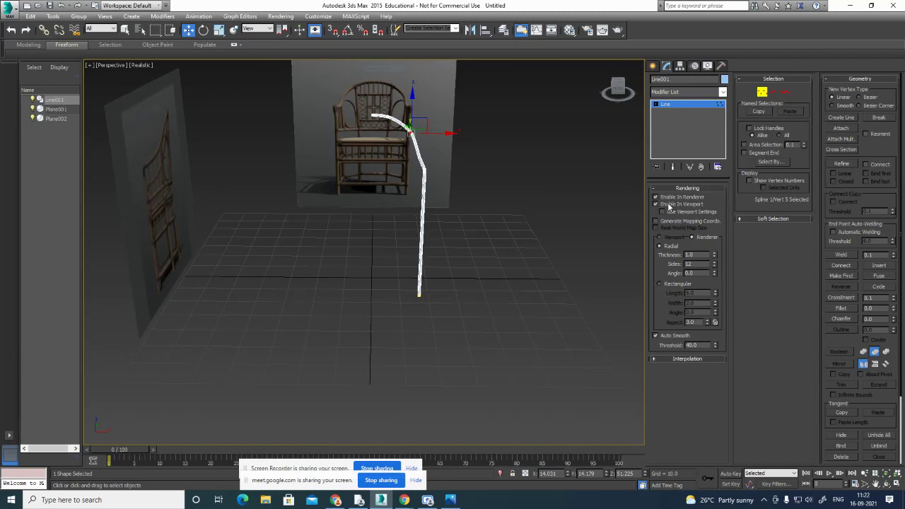
middle_click_drag(529, 273, 444, 263, "alt")
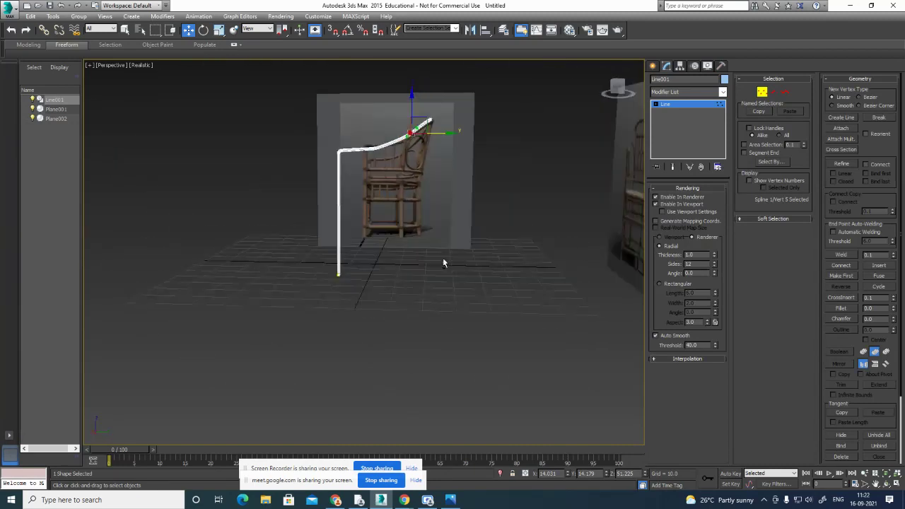
key("alt+w")
scroll(289, 424, "up", 4)
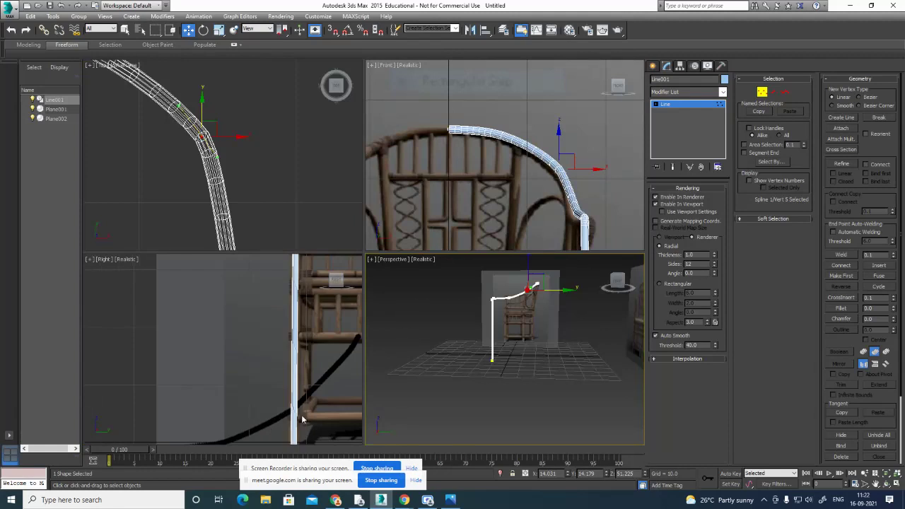
scroll(288, 425, "up", 2)
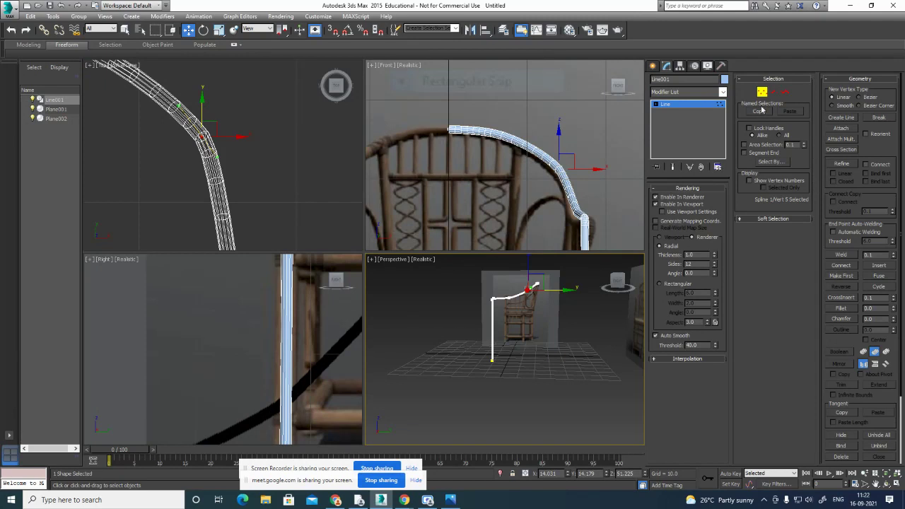
Increase the whole line's radial thickness to 1.535 to match the cane tube in the reference images.
left_click(705, 106)
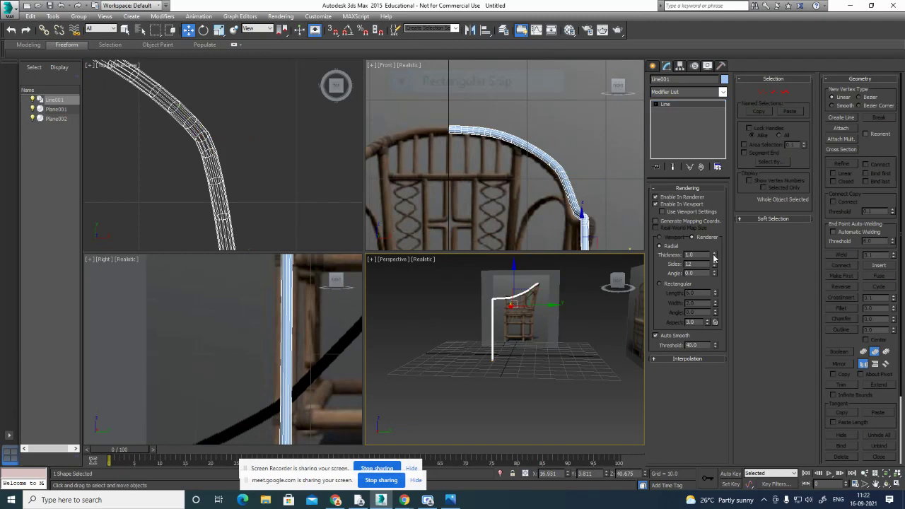
left_click_drag(715, 256, 722, 234)
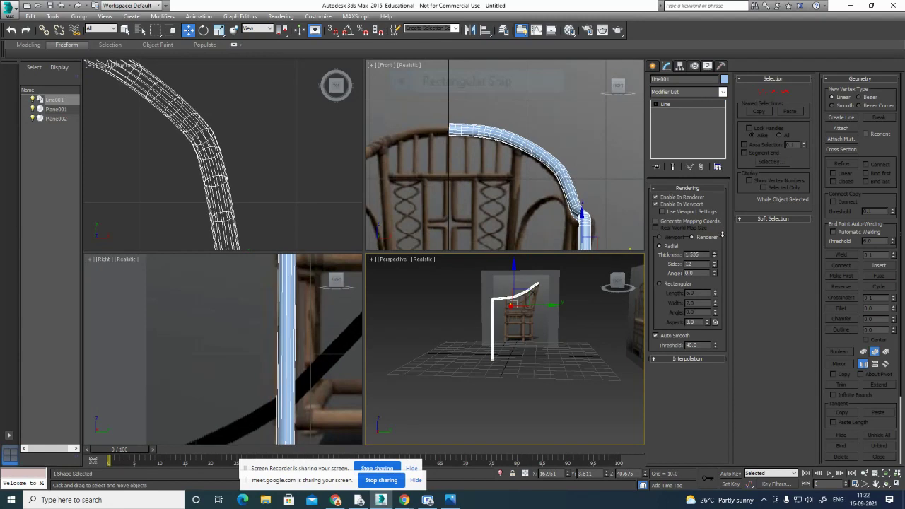
middle_click_drag(513, 392, 571, 394, "alt")
key("alt+w")
middle_click_drag(483, 342, 455, 374, "alt")
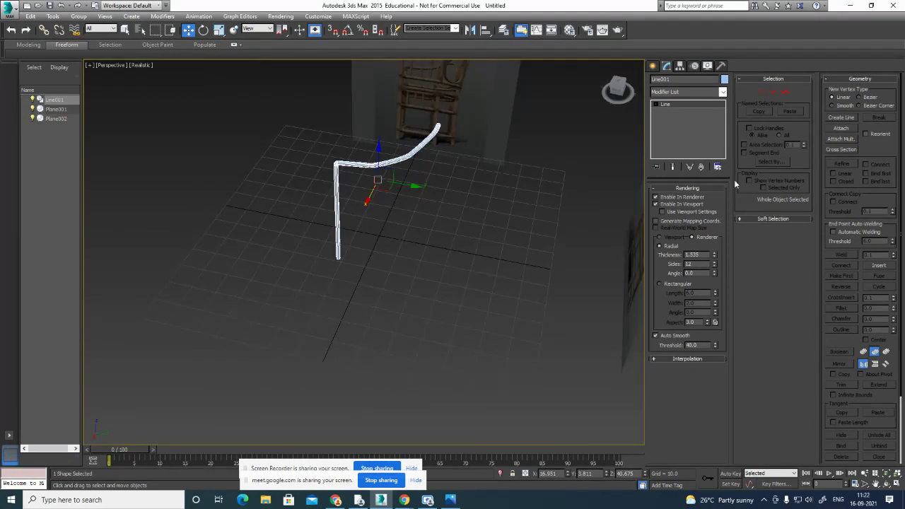
Leave vertex editing and change the line's object color to orange-brown.
left_click(689, 106)
key("1")
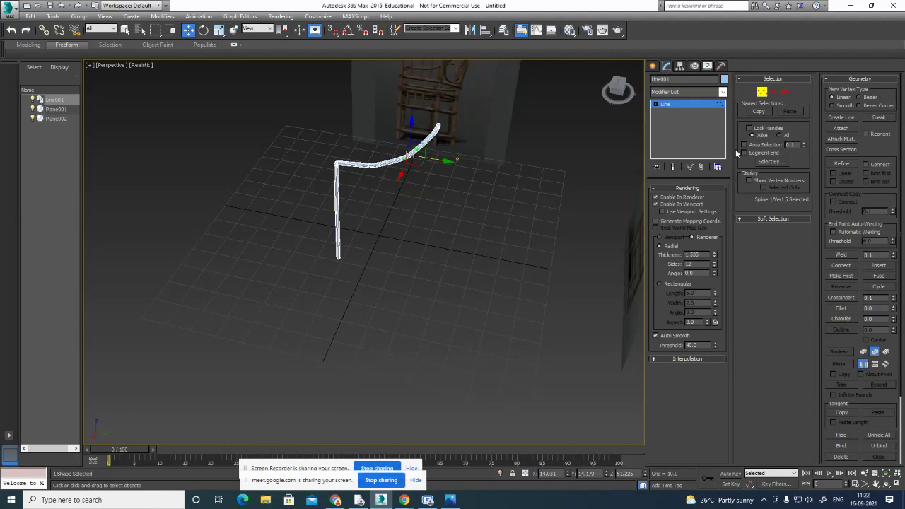
left_click(701, 104)
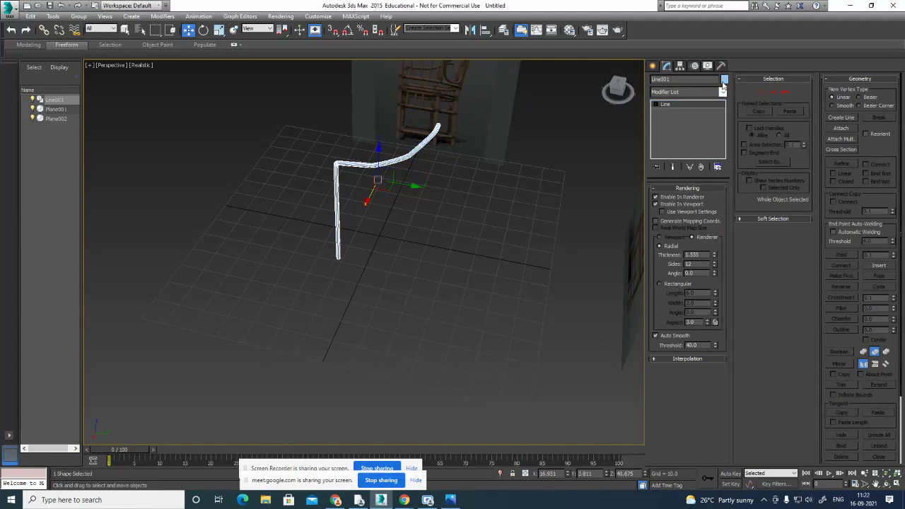
left_click(724, 79)
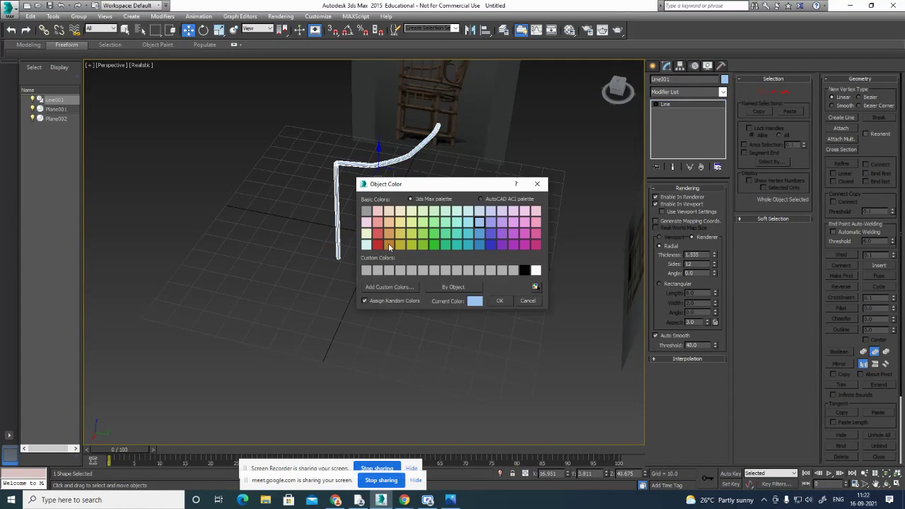
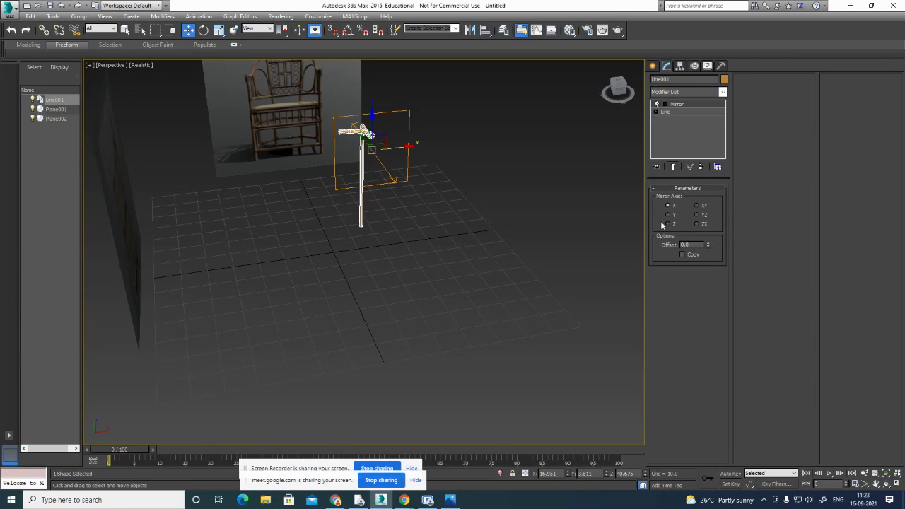
Try mirroring a copy of the line with the Mirror modifier, testing the Y axis and settling on Z.
middle_click_drag(546, 253, 539, 304, "alt")
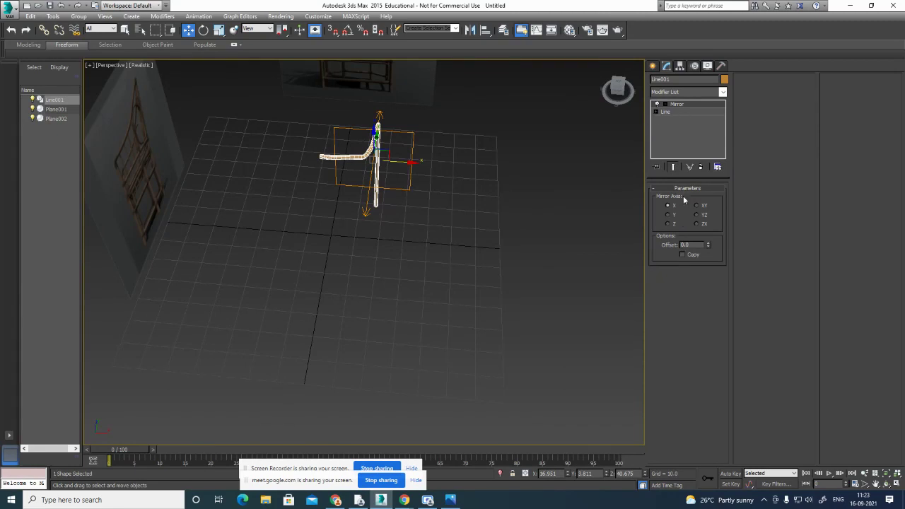
left_click(683, 255)
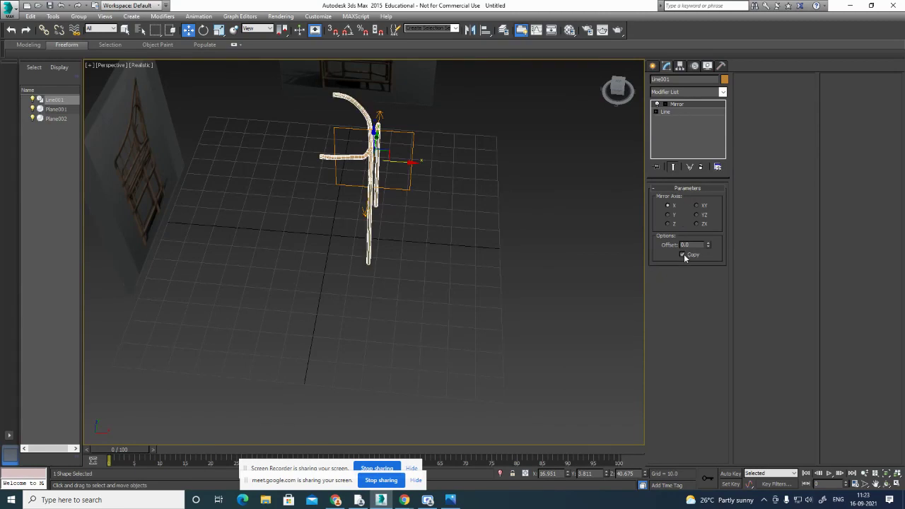
middle_click_drag(551, 272, 415, 205, "alt")
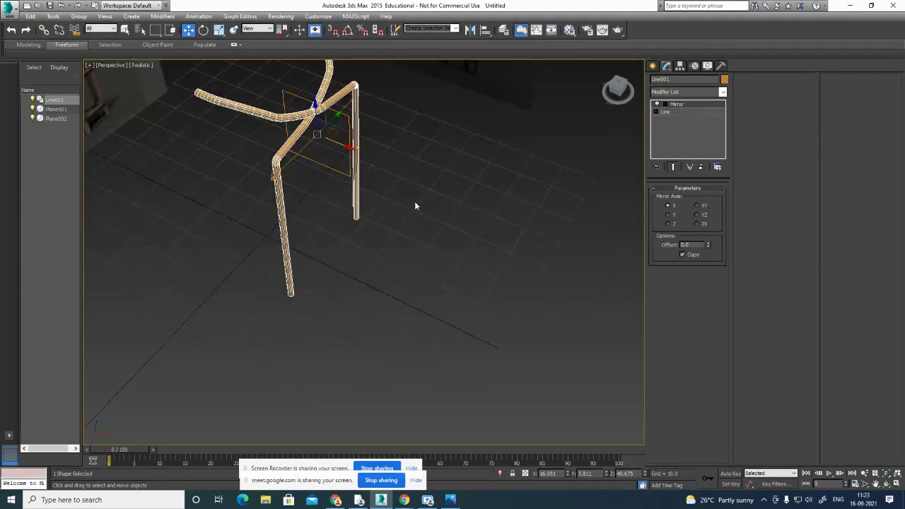
left_click(671, 218)
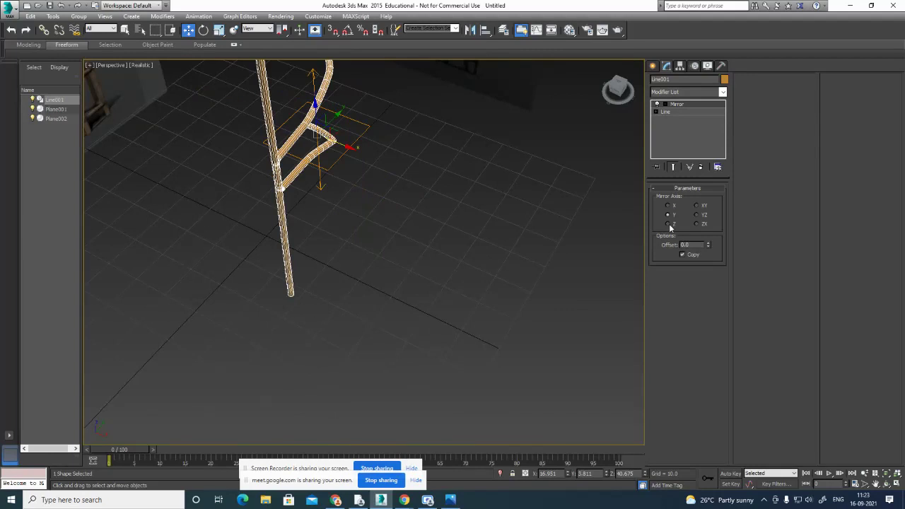
left_click(669, 224)
middle_click_drag(401, 206, 463, 240, "alt")
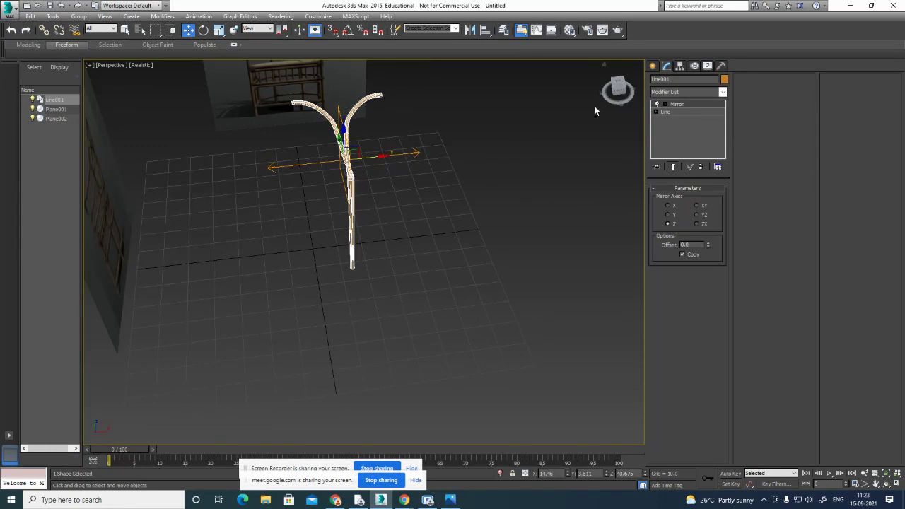
Move the mirror center to about X 0.25 to join both halves at the arch's top, and remove the Mirror modifier.
left_click(667, 104)
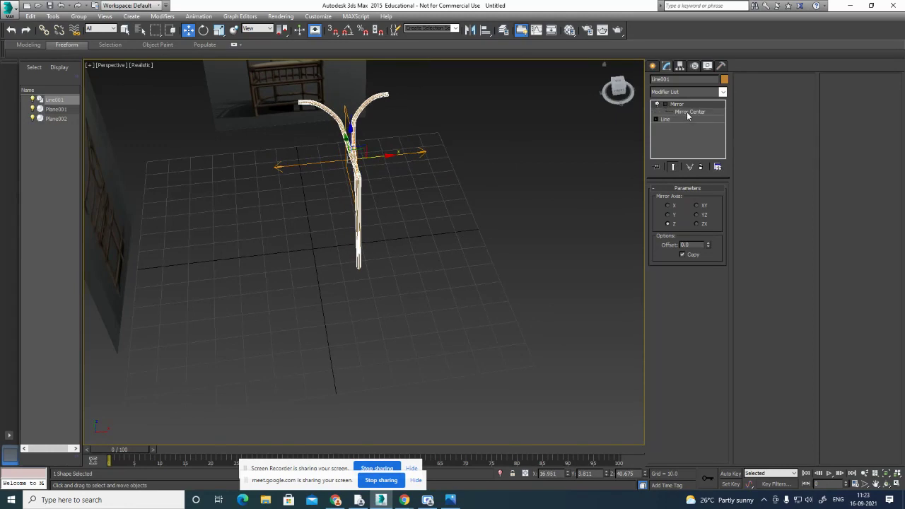
left_click(687, 112)
left_click_drag(392, 157, 345, 164)
middle_click_drag(421, 228, 406, 255, "alt")
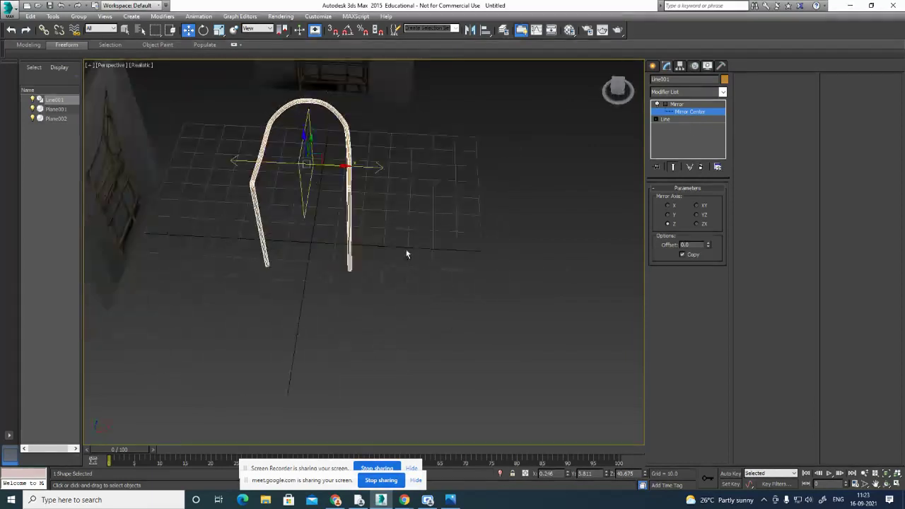
left_click(691, 105)
left_click(702, 167)
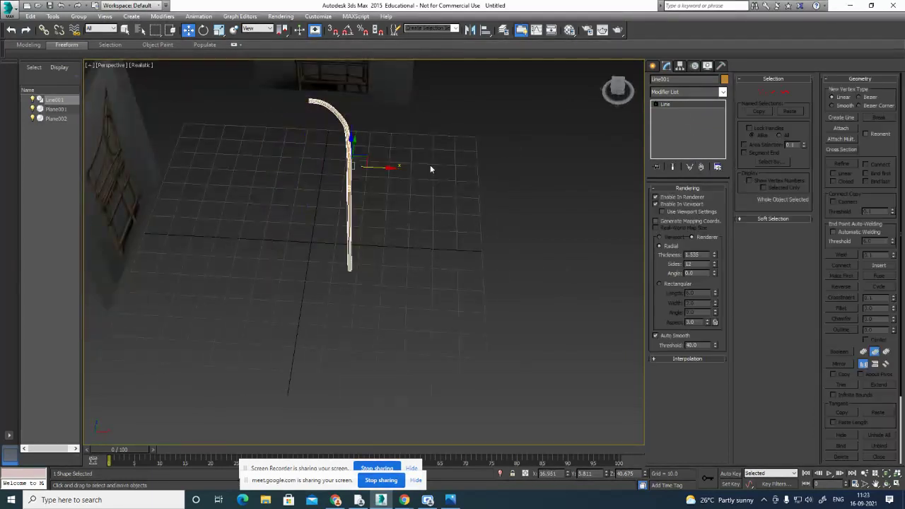
Move only the line's pivot horizontally in the Front viewport to the chair's center line, at about X 0.04.
key("alt+w")
scroll(487, 143, "down", 3)
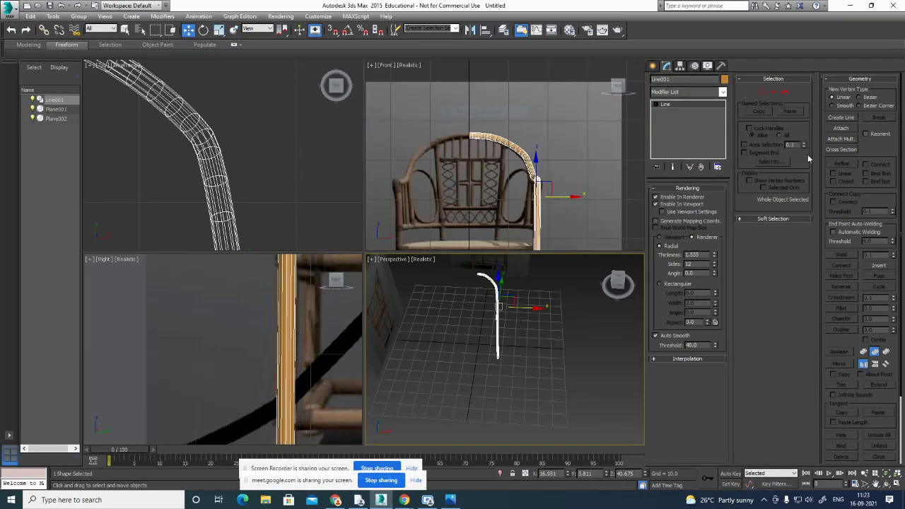
left_click(679, 67)
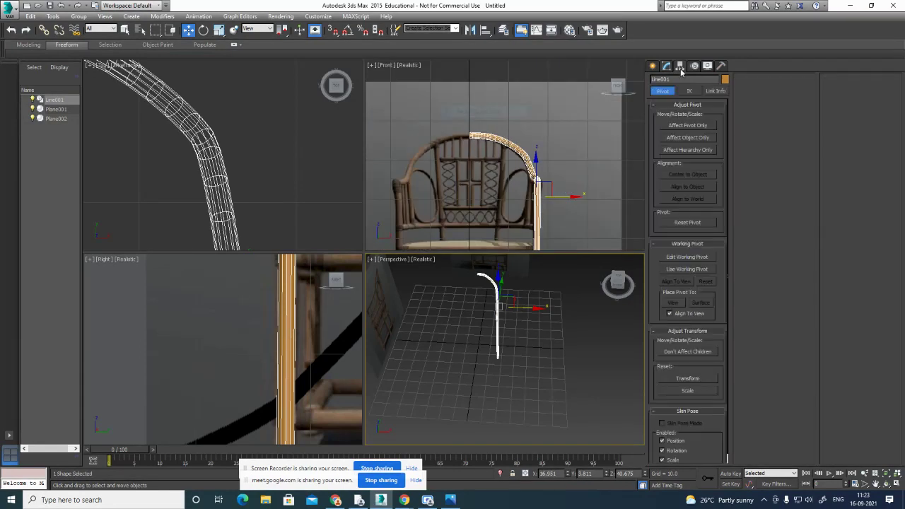
left_click(679, 127)
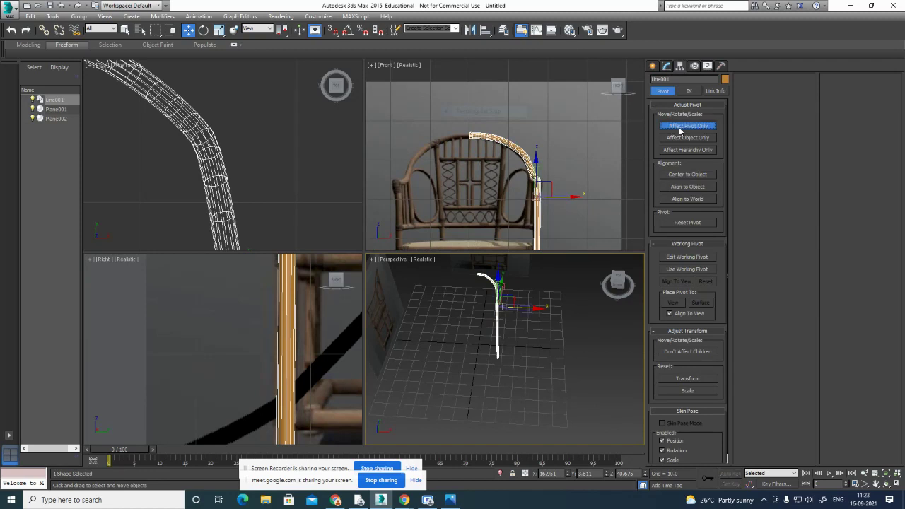
left_click_drag(573, 197, 507, 203)
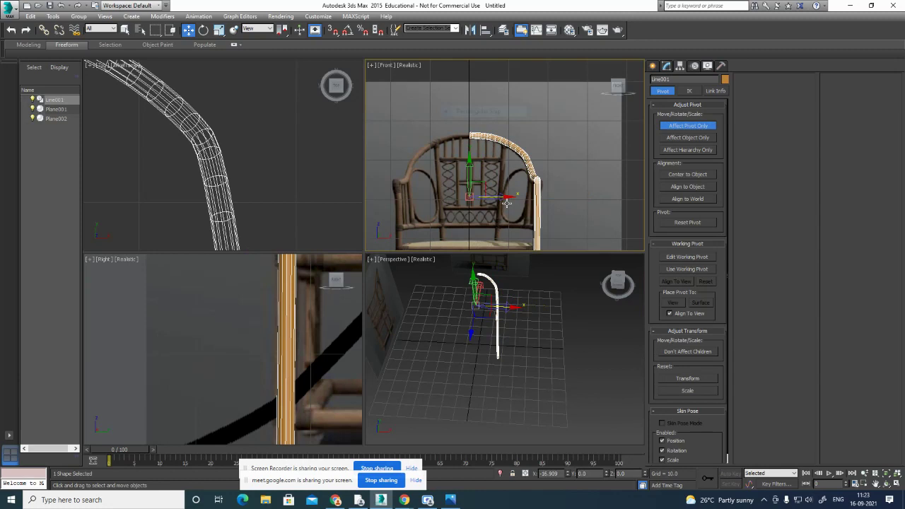
key("alt+w")
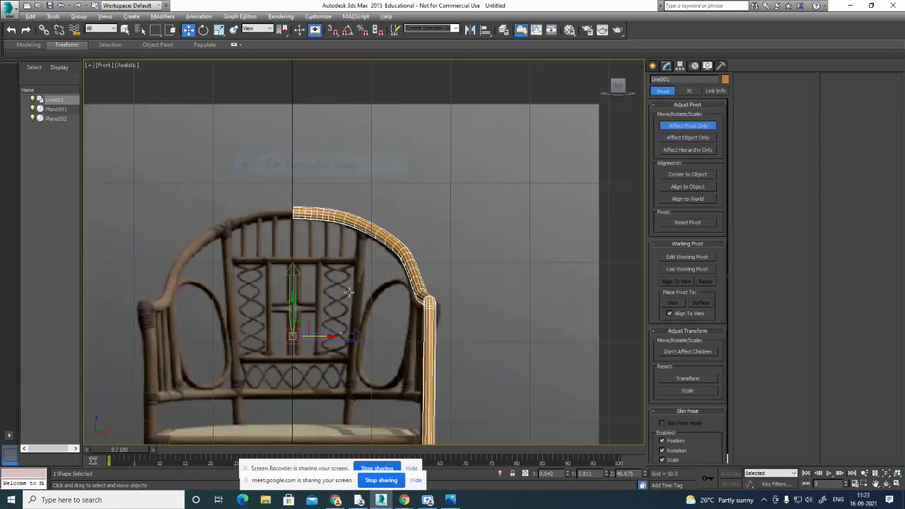
scroll(349, 283, "up", 5)
middle_click_drag(349, 283, 531, 124)
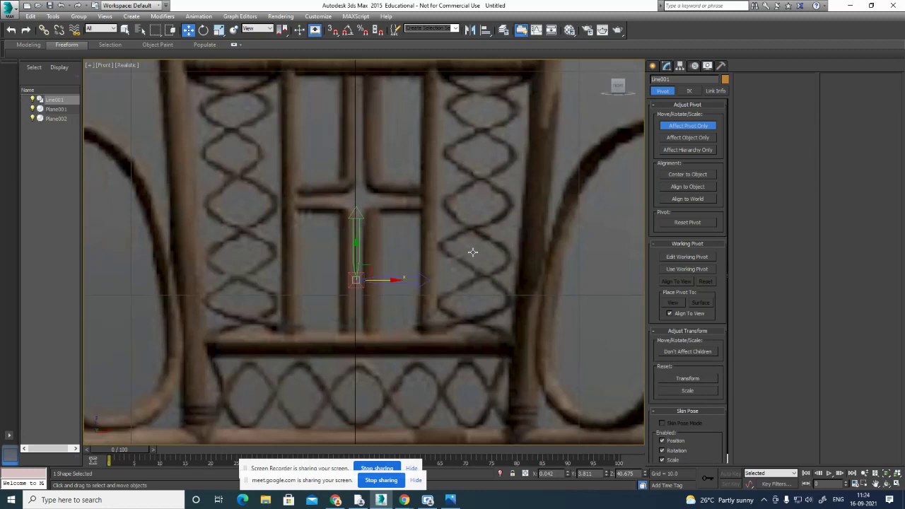
left_click(679, 127)
Add a Mirror modifier to the line with its repositioned pivot.
left_click(666, 65)
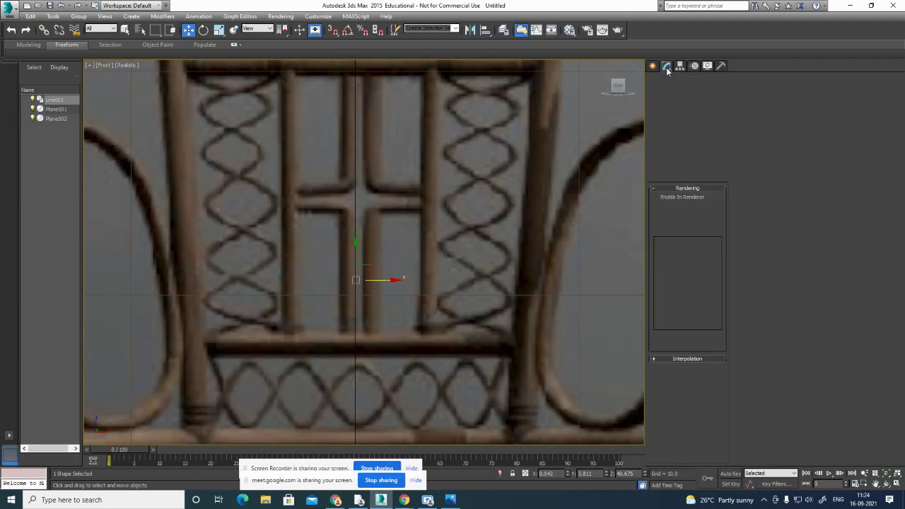
left_click(722, 92)
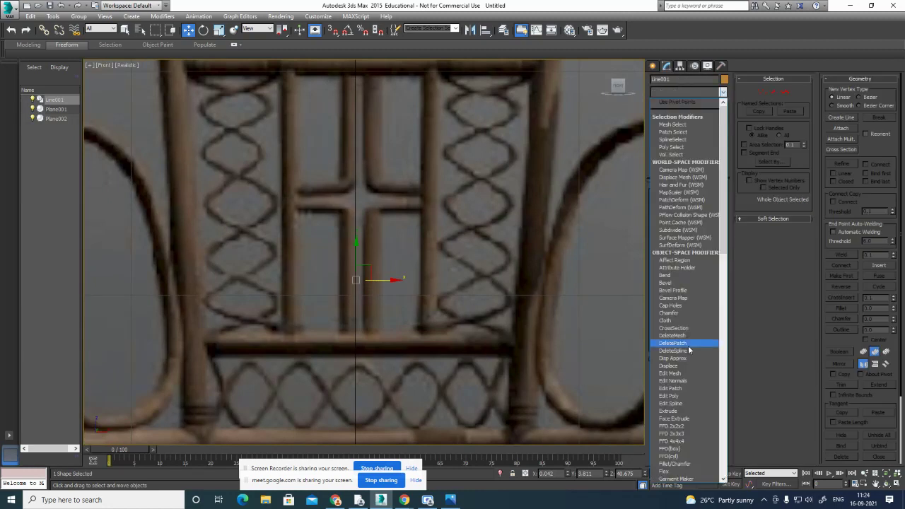
scroll(690, 345, "down", 3)
key("m")
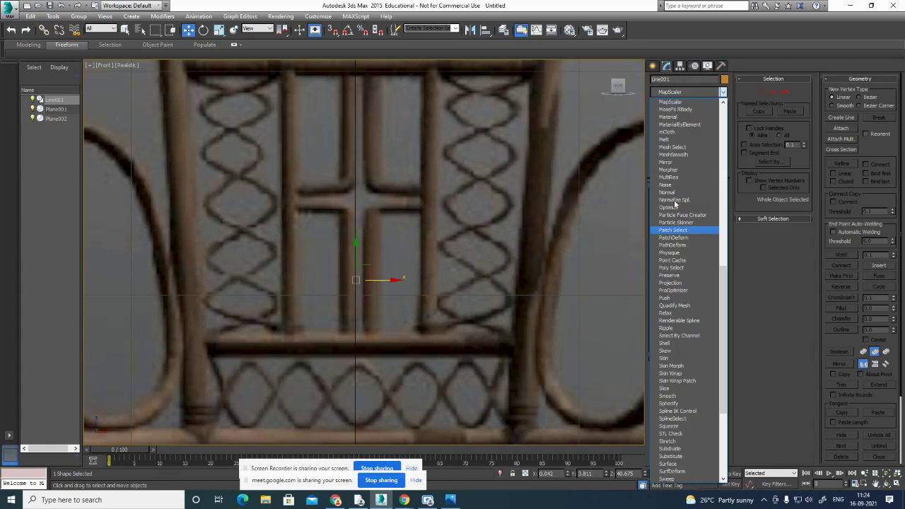
left_click(672, 163)
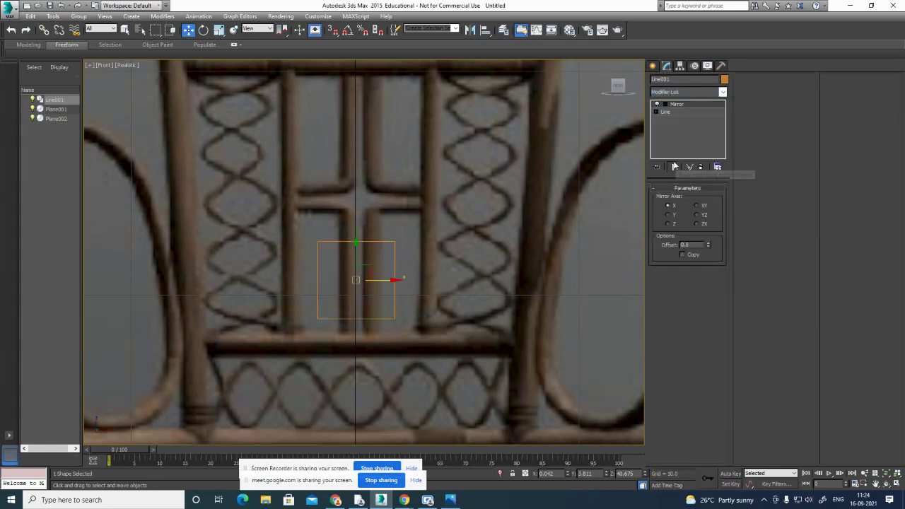
scroll(456, 246, "down", 5)
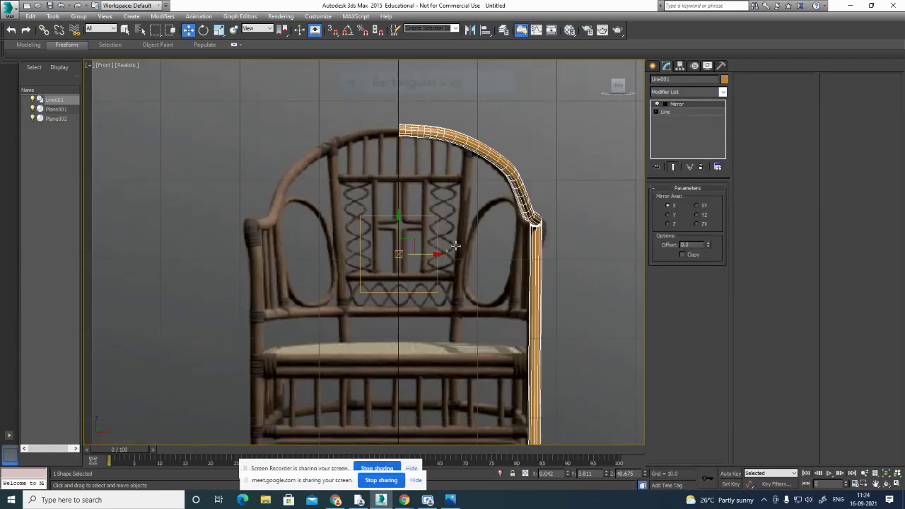
Turn on Copy for the Mirror modifier and set the mirror axis to Z to complete the symmetrical frame.
left_click(683, 255)
left_click(668, 215)
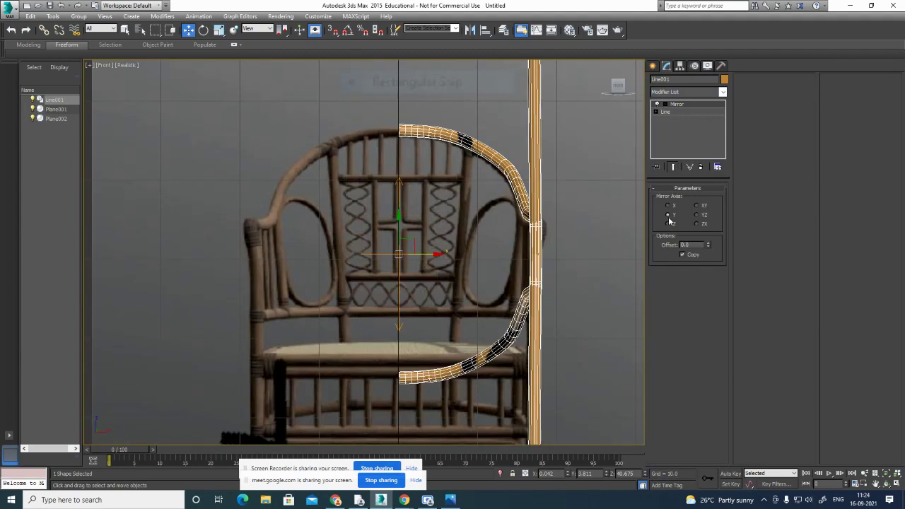
left_click(668, 223)
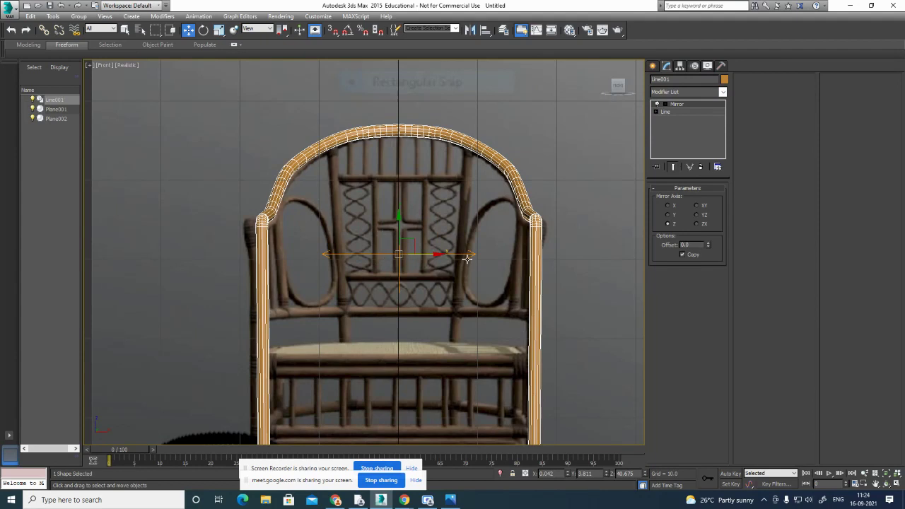
left_click(568, 262)
key("alt+w")
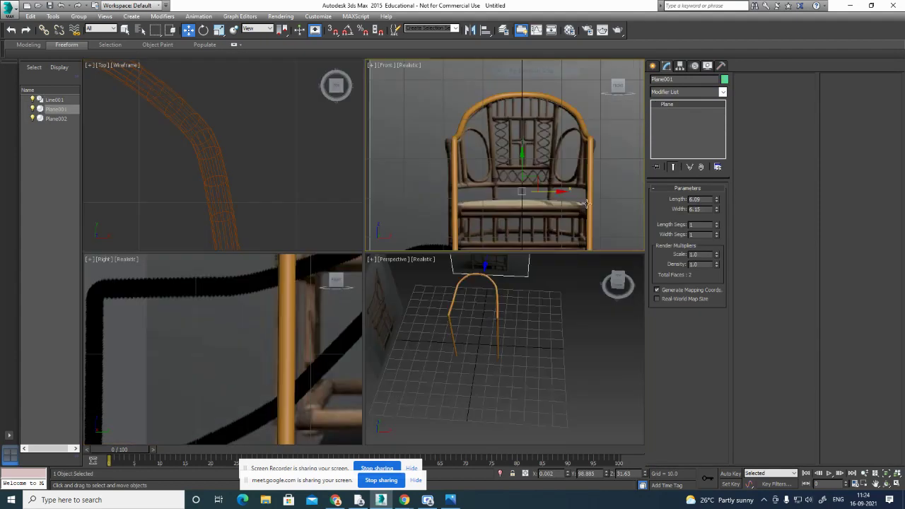
middle_click_drag(509, 337, 555, 358, "alt")
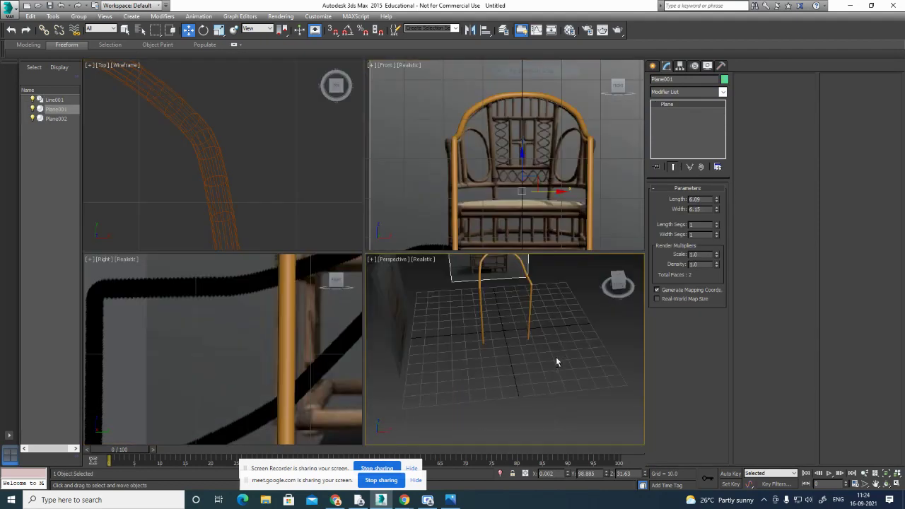
Move the line's end vertex at the top of the arch to close the gap between the two mirrored halves.
key("alt+w")
middle_click_drag(507, 301, 460, 315, "alt")
scroll(396, 177, "up", 10)
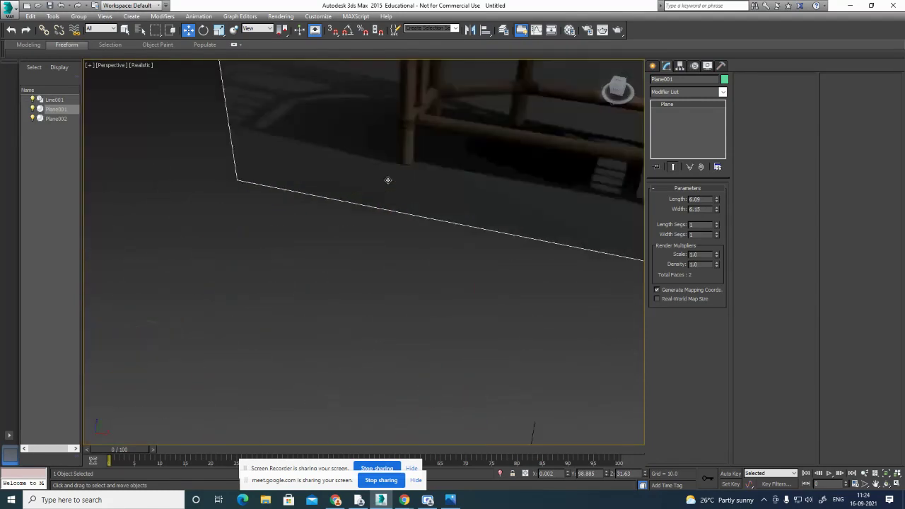
scroll(388, 181, "down", 2)
middle_click_drag(389, 221, 417, 227)
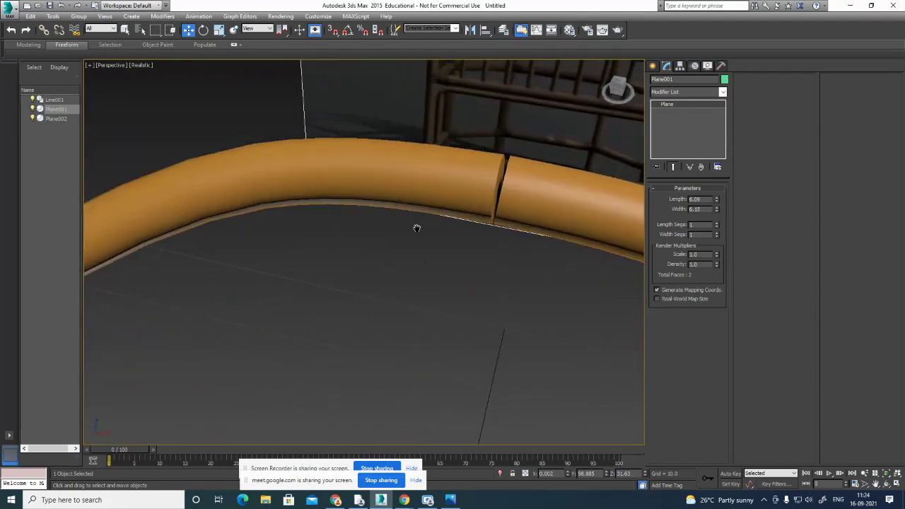
left_click(553, 204)
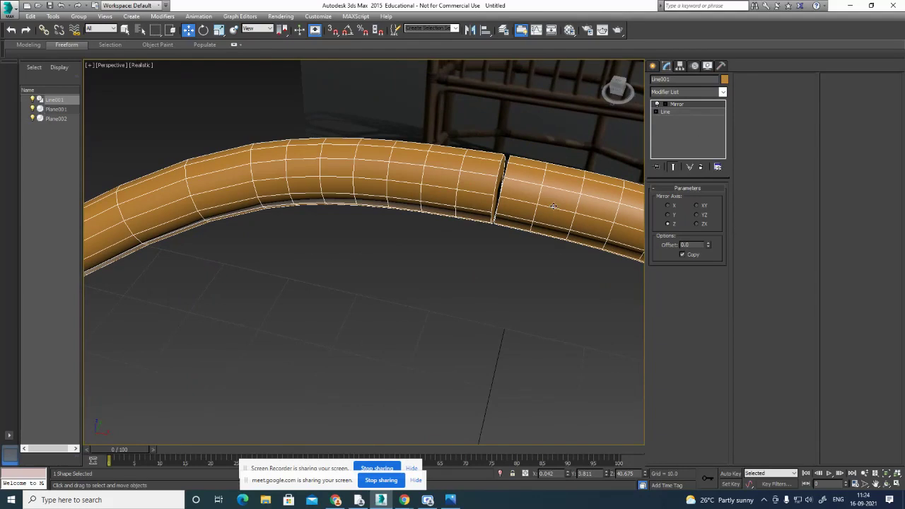
left_click(665, 112)
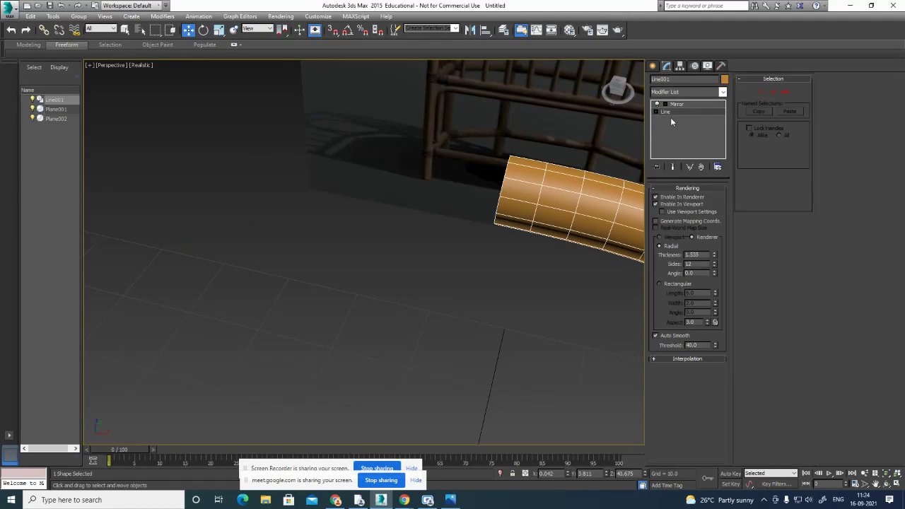
left_click(763, 92)
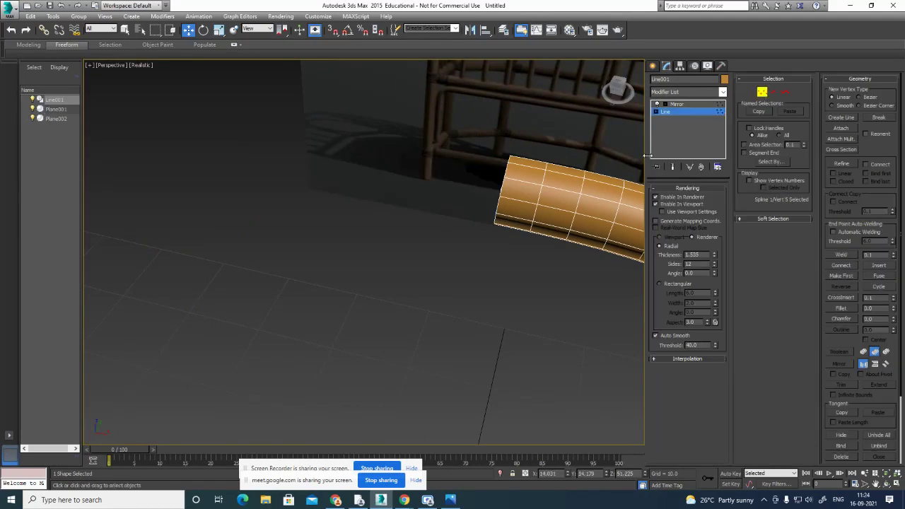
left_click(500, 190)
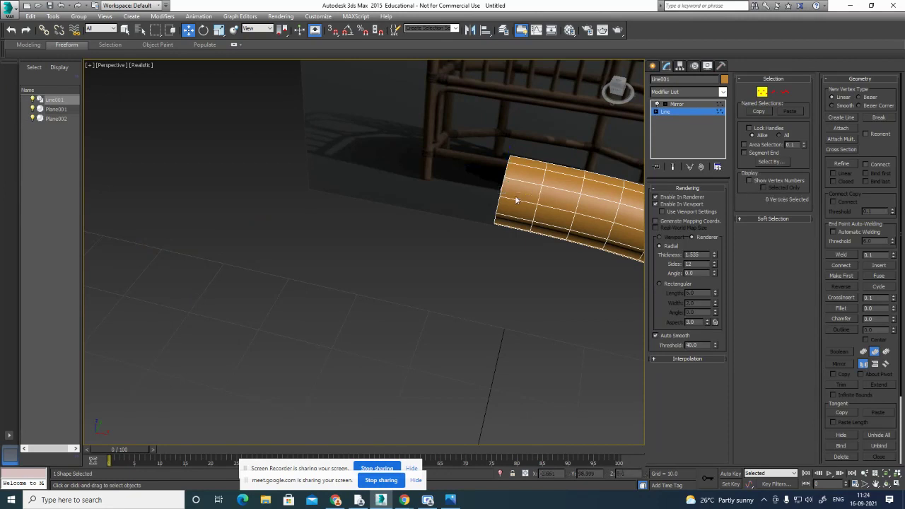
left_click_drag(532, 196, 541, 198)
left_click(679, 105)
key("z")
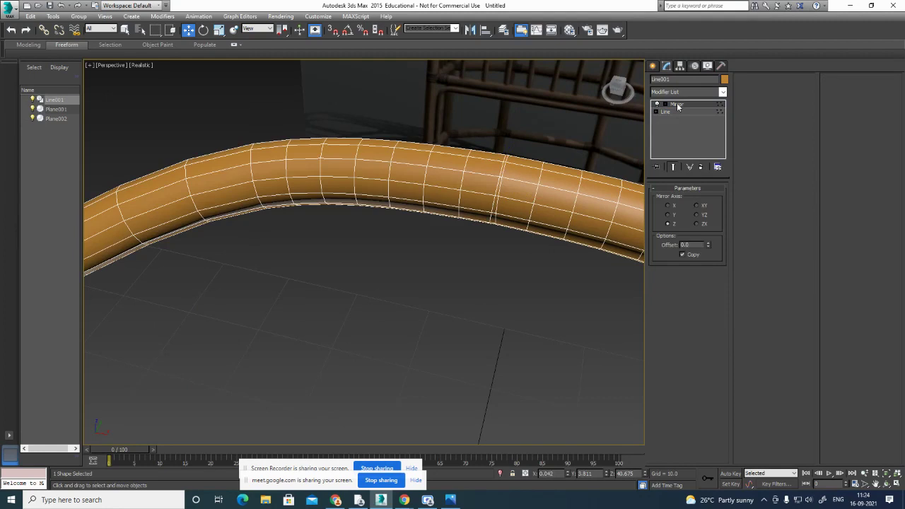
Inspect the complete mirrored frame against the reference planes in the Perspective, Front and Right viewports.
left_click(482, 307)
scroll(504, 297, "down", 5)
middle_click_drag(542, 372, 516, 356, "alt")
key("alt+w")
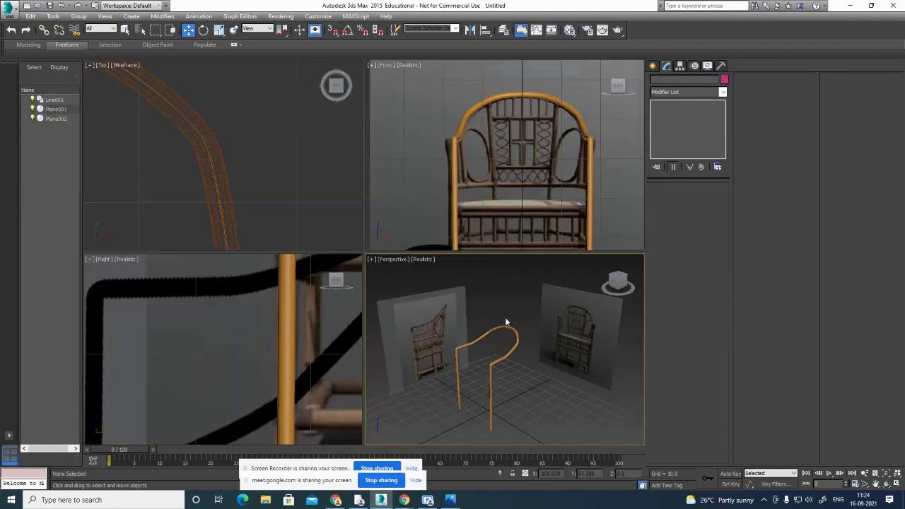
scroll(530, 241, "down", 2)
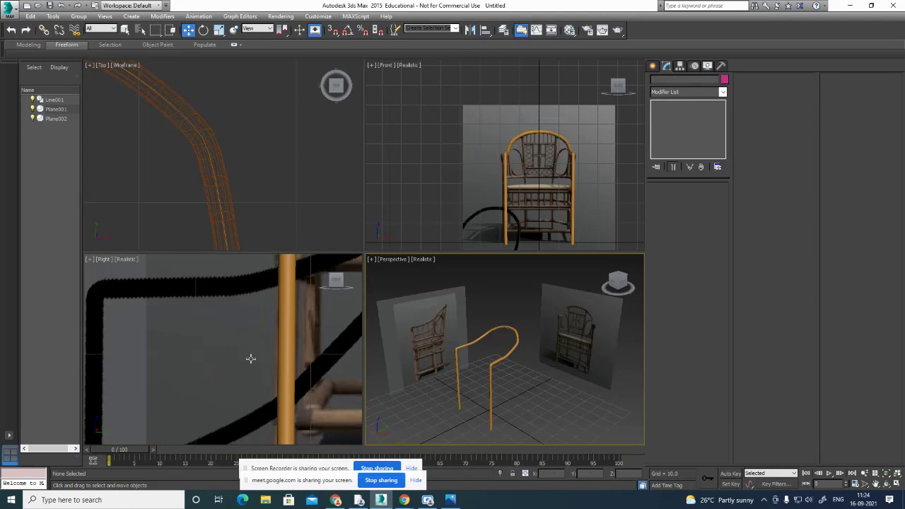
scroll(250, 355, "down", 3)
middle_click_drag(302, 361, 266, 357)
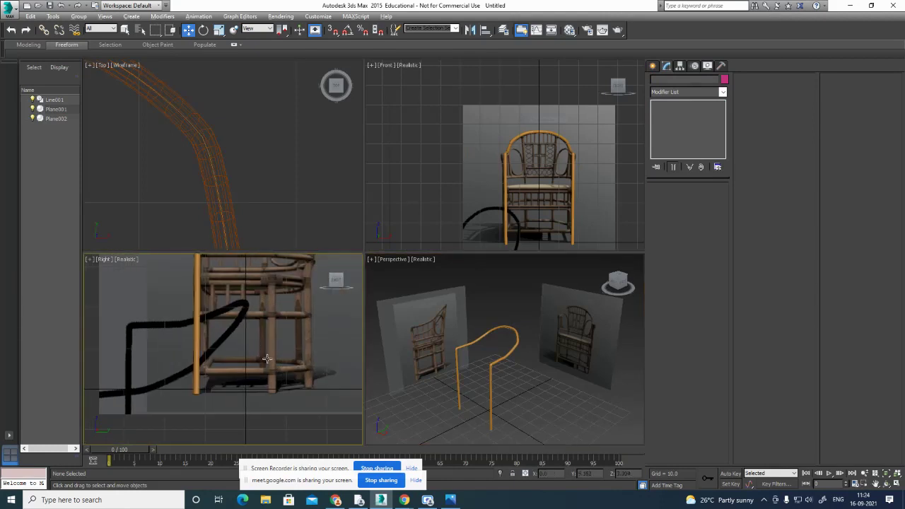
left_click(321, 351)
key("alt+w")
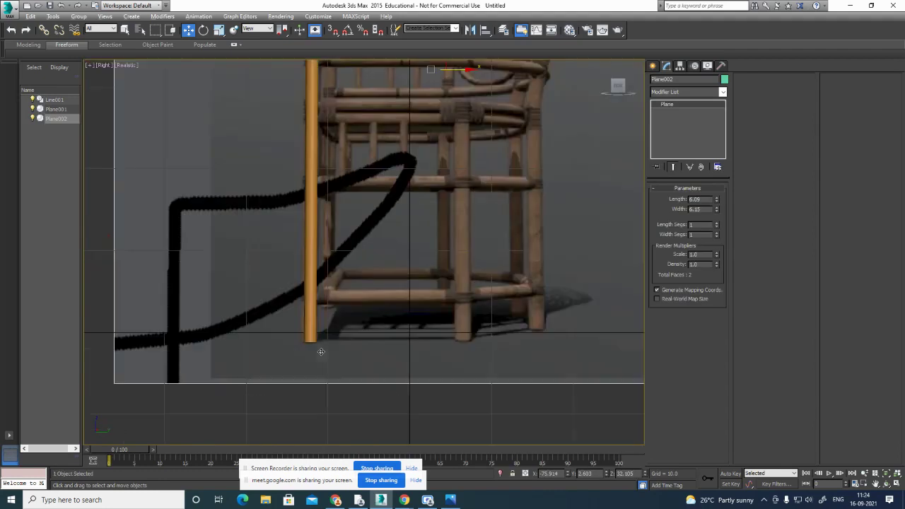
left_click(392, 393)
scroll(412, 364, "down", 5)
scroll(408, 322, "up", 2)
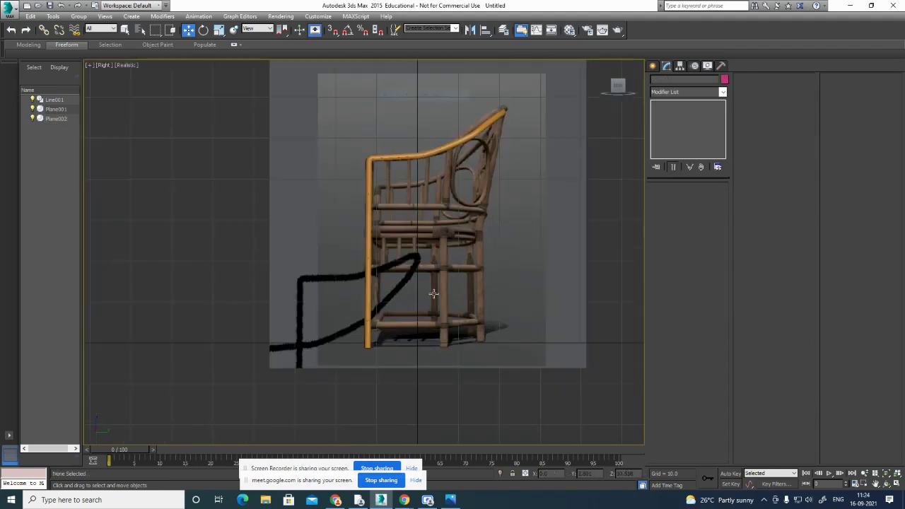
Save the scene as chair.max.
left_click(32, 16)
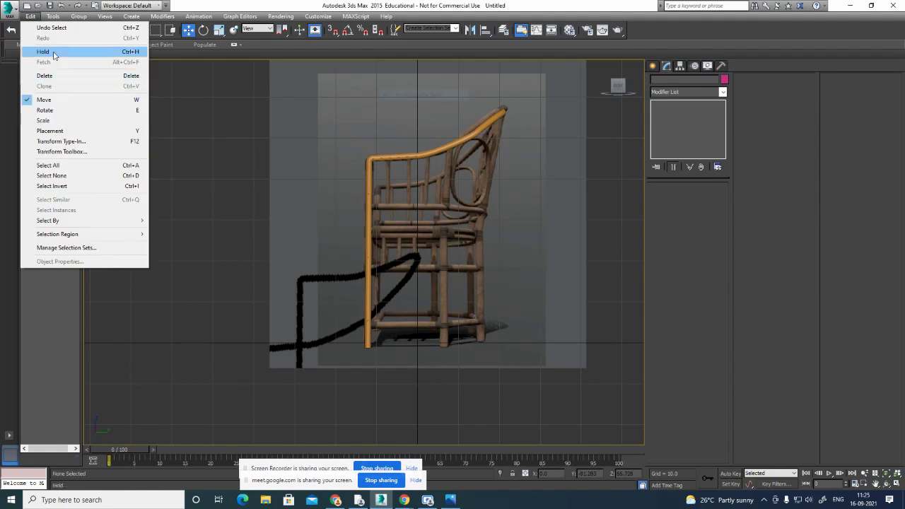
left_click(31, 19)
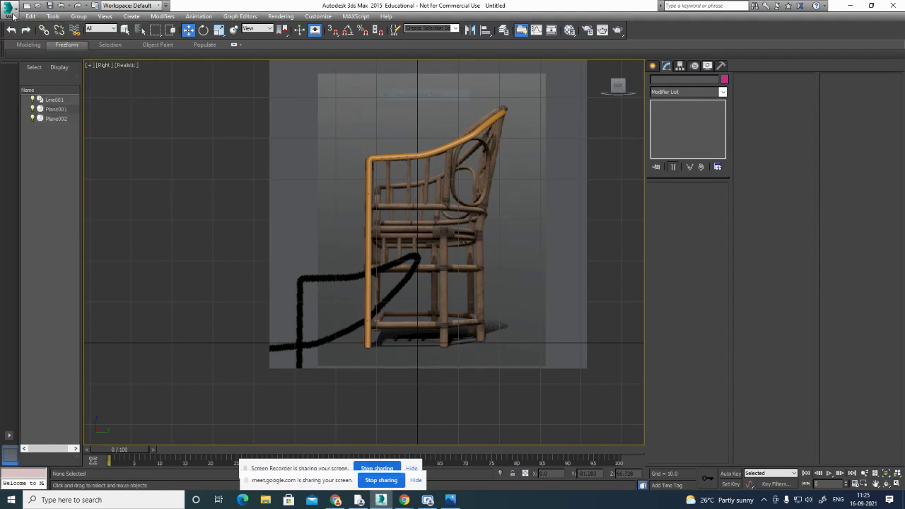
left_click(13, 16)
left_click(33, 121)
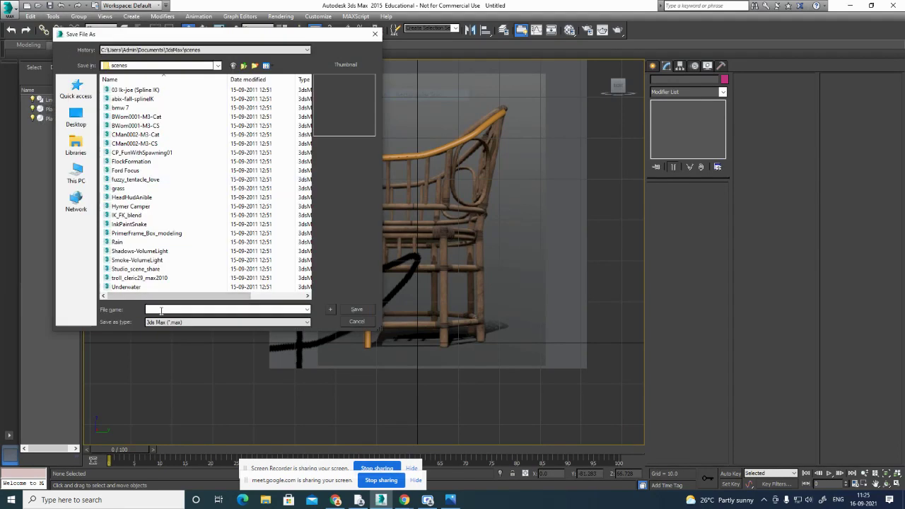
type("cane")
key("Return")
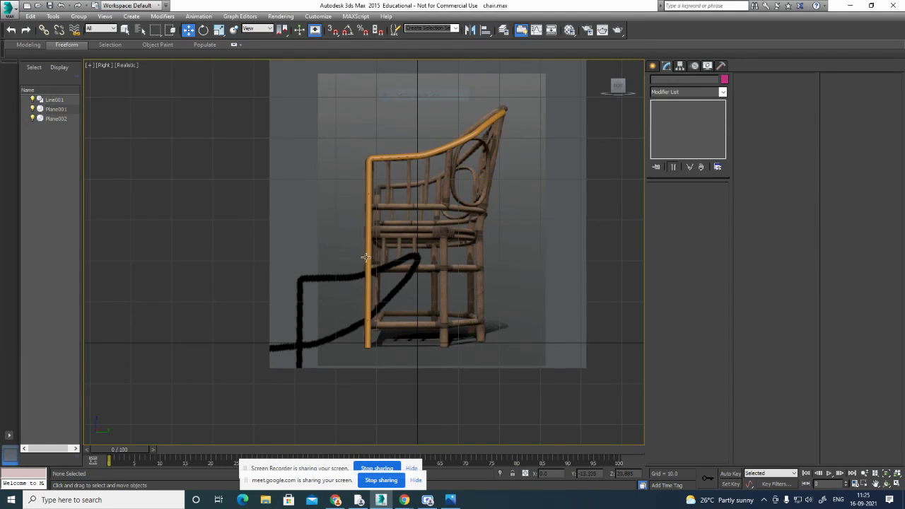
Raise the line's two vertices at the top of the backrest about 1.3 units in the Right viewport to meet the reference chair's top.
left_click(367, 257)
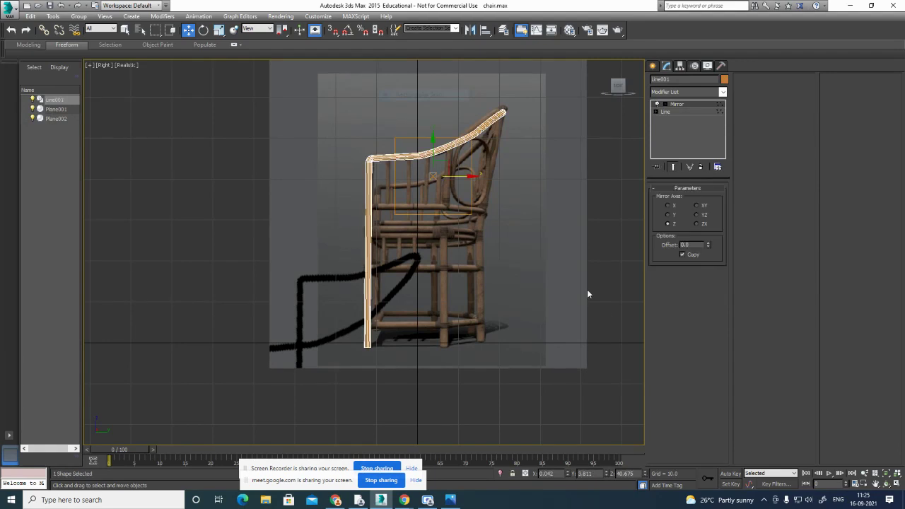
left_click(588, 292)
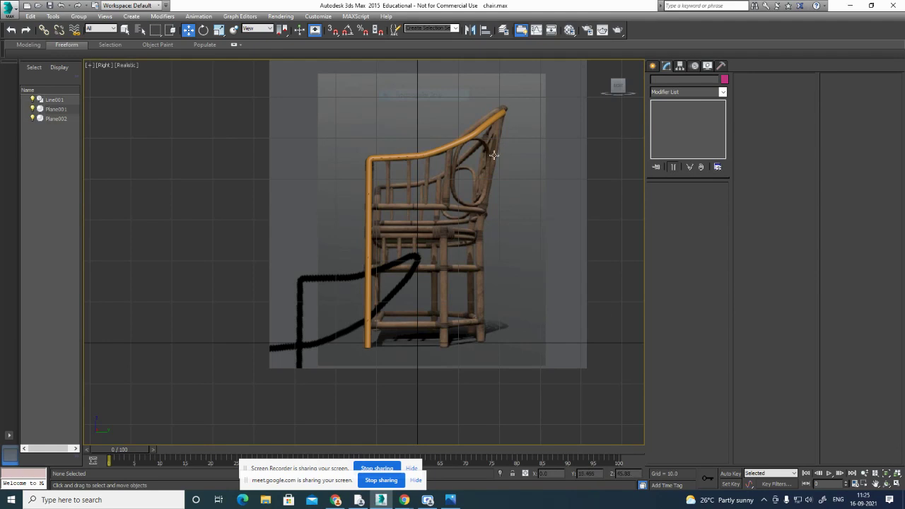
left_click(501, 113)
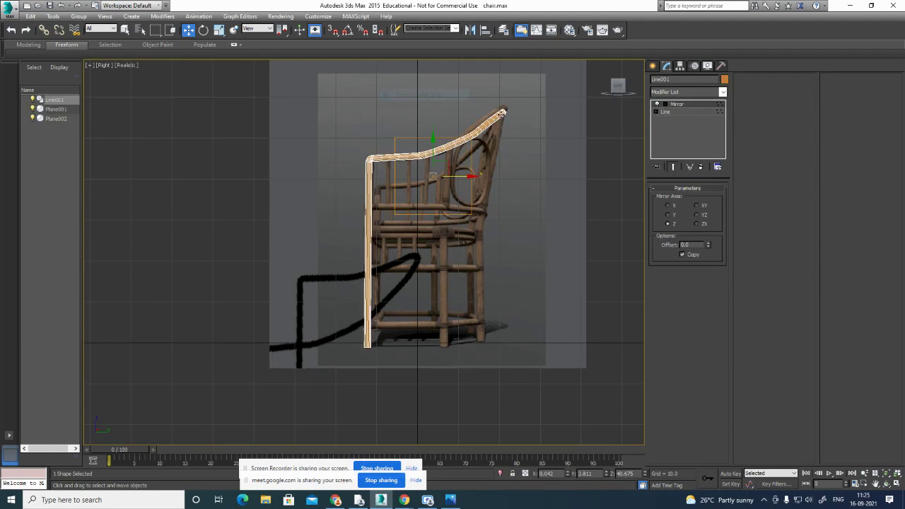
left_click(655, 112)
left_click(676, 120)
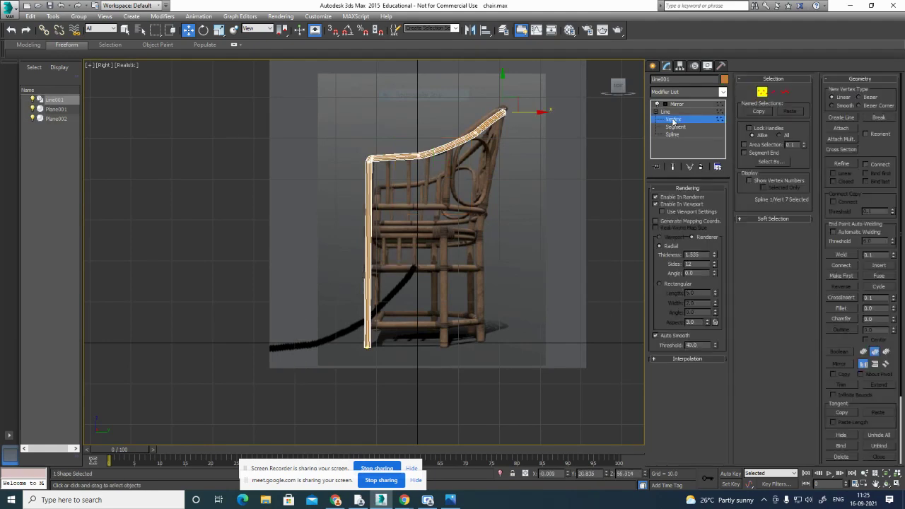
scroll(477, 169, "up", 2)
scroll(506, 181, "up", 2)
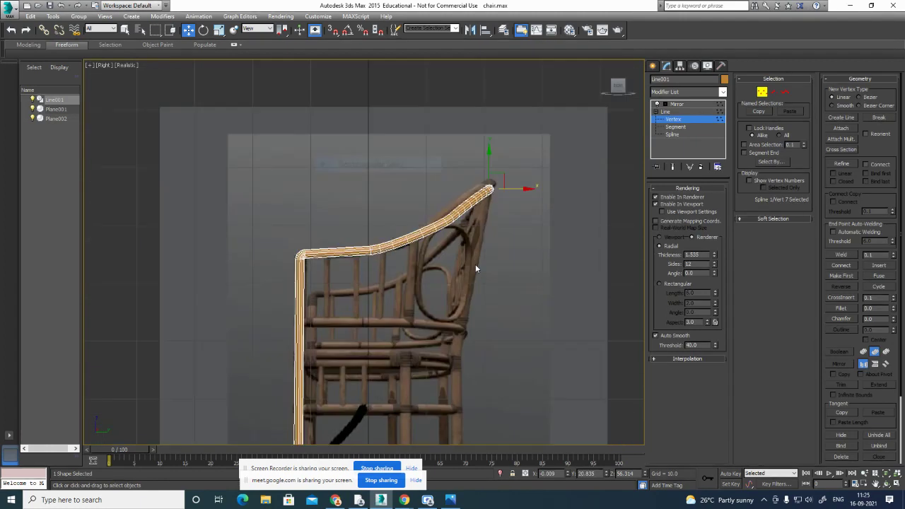
scroll(475, 263, "up", 2)
left_click_drag(456, 256, 456, 256)
left_click_drag(435, 199, 435, 186)
left_click_drag(536, 193, 537, 188)
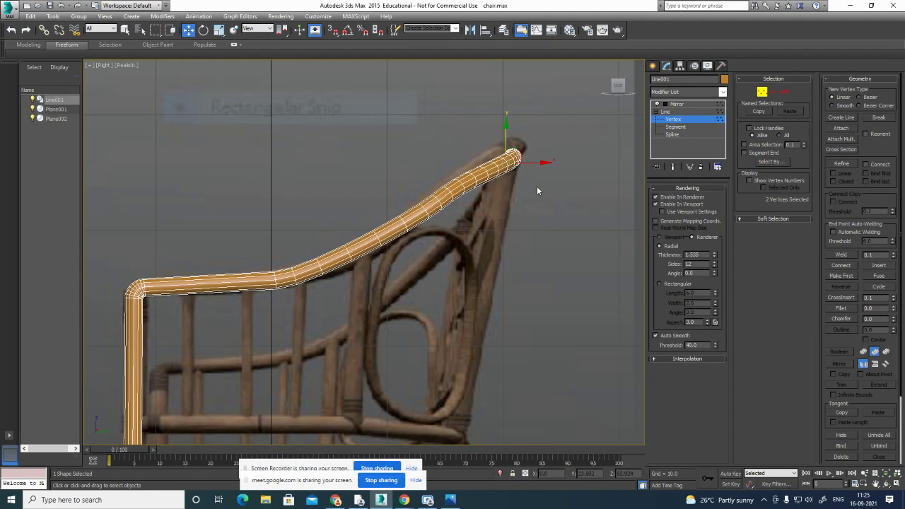
left_click_drag(507, 135, 510, 116)
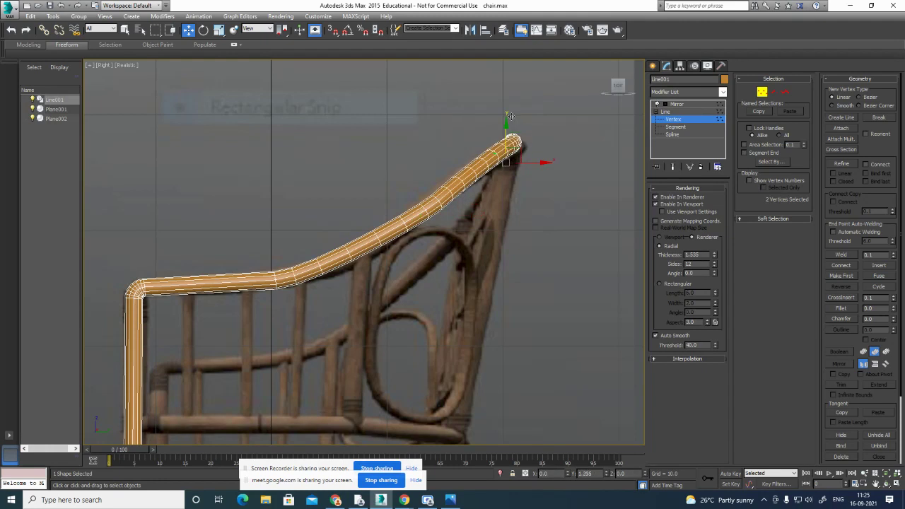
Adjust the vertices along the armrest curve and at the backrest top to follow the side reference, and return to the Mirror modifier.
left_click_drag(404, 184, 443, 204)
left_click_drag(438, 168, 439, 165)
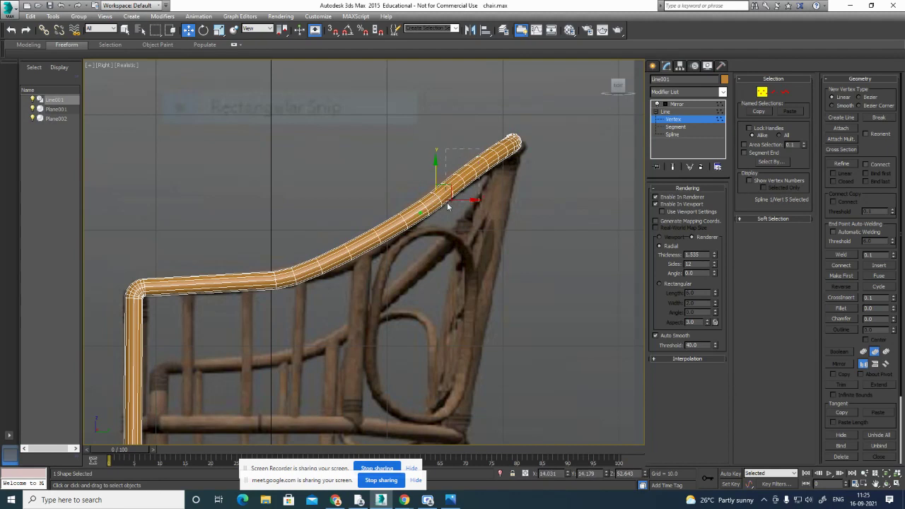
left_click(455, 190)
left_click_drag(478, 114, 554, 198)
left_click_drag(546, 146, 544, 147)
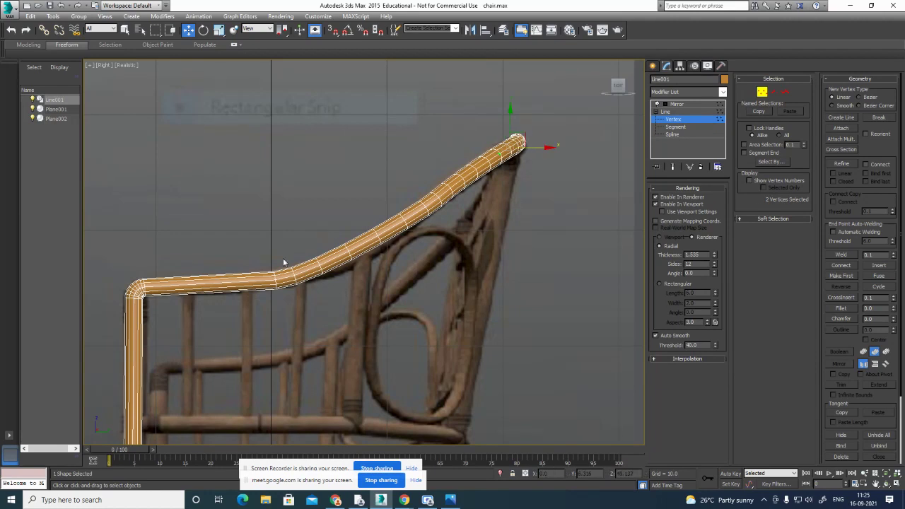
left_click_drag(263, 255, 325, 317)
left_click_drag(313, 282, 318, 280)
left_click(561, 267)
scroll(563, 268, "down", 8)
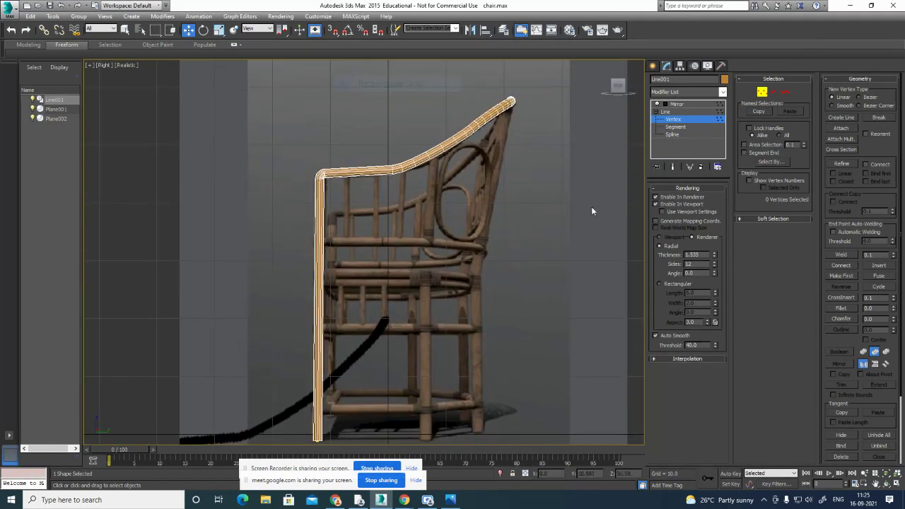
left_click(666, 112)
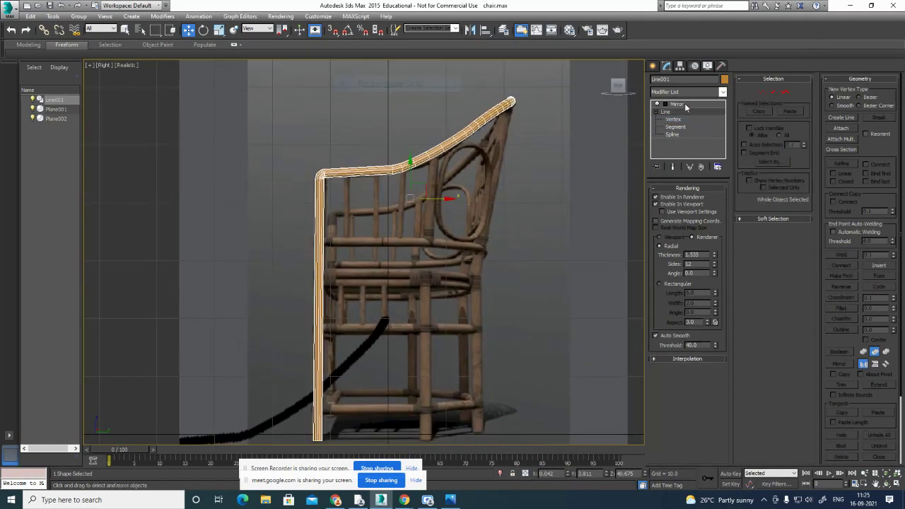
left_click(685, 105)
Draw a three-point line along the rear leg in the Right viewport, from the foot through the bend at seat height to the backrest top.
left_click(653, 66)
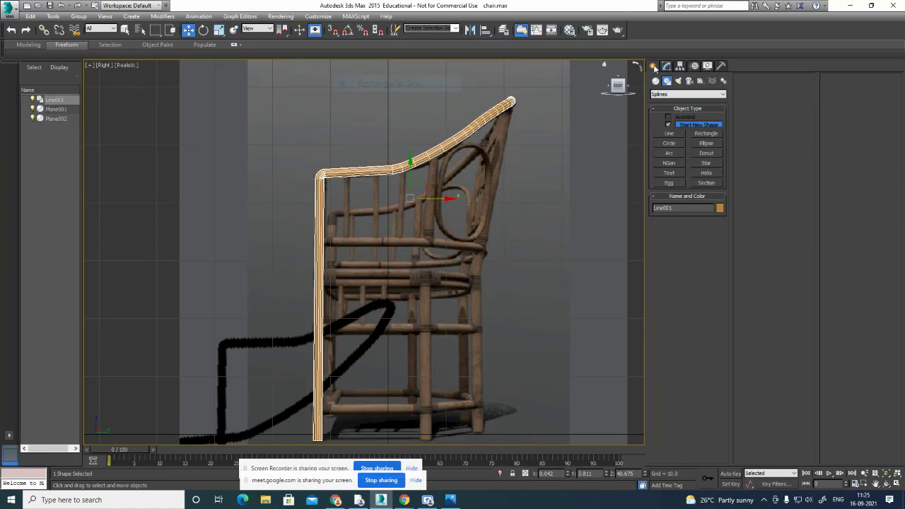
left_click(673, 131)
middle_click_drag(484, 399, 466, 318)
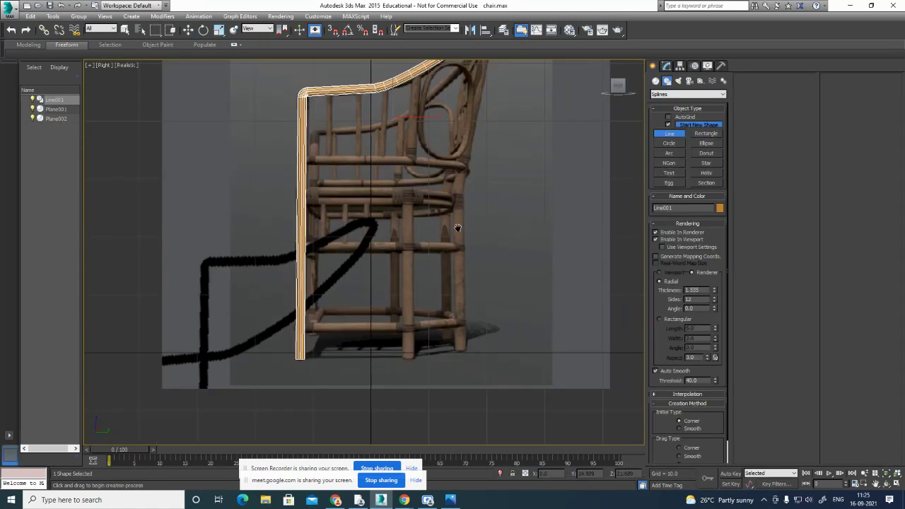
left_click(461, 349)
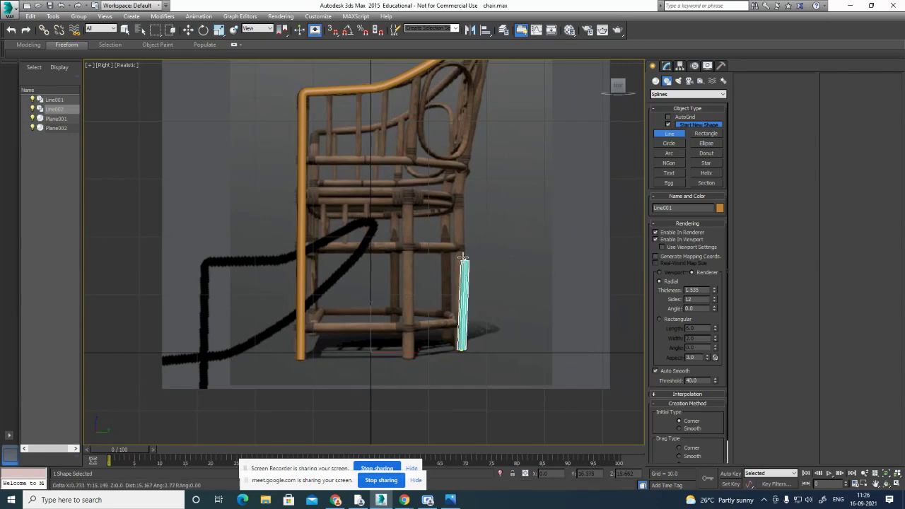
left_click(458, 192)
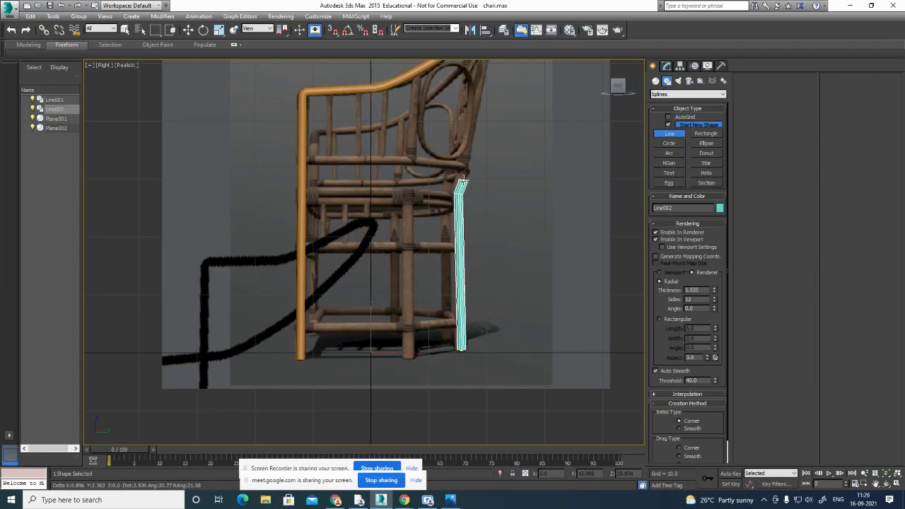
middle_click_drag(465, 179, 428, 317)
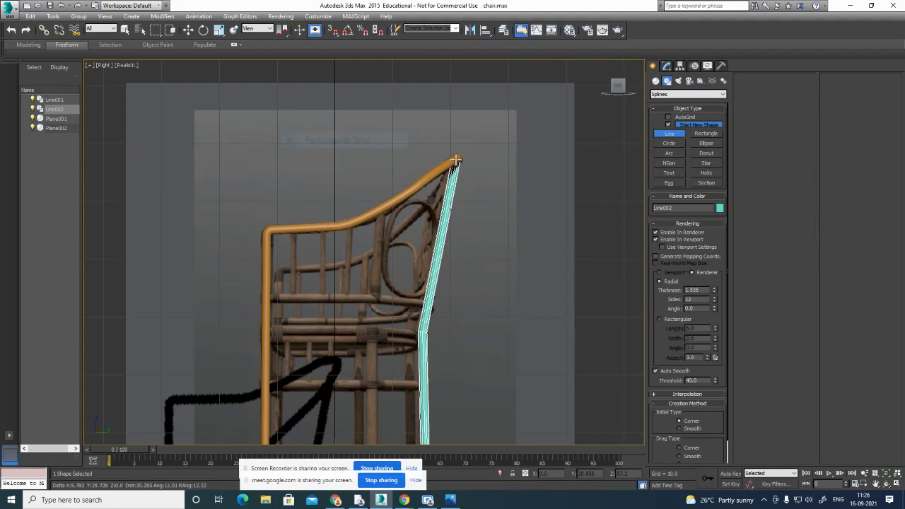
left_click(456, 161)
right_click(456, 161)
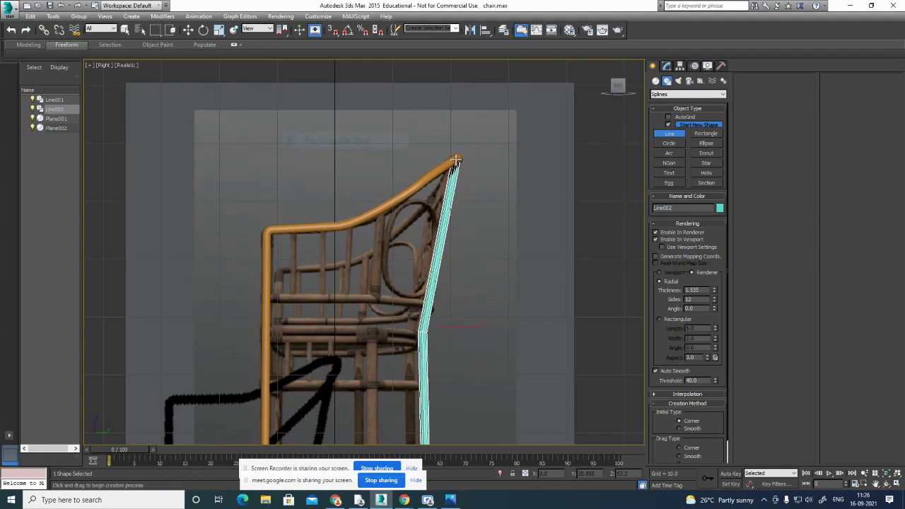
key("w")
left_click(517, 232)
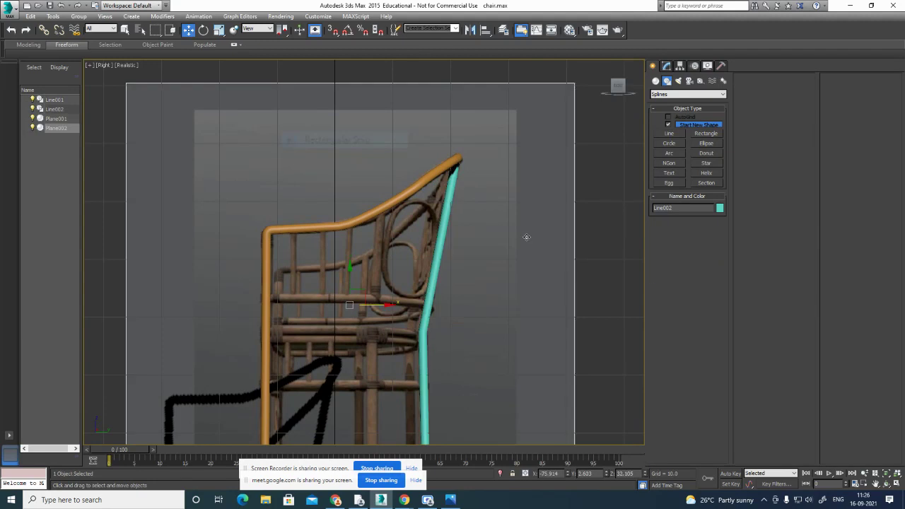
key("alt+w")
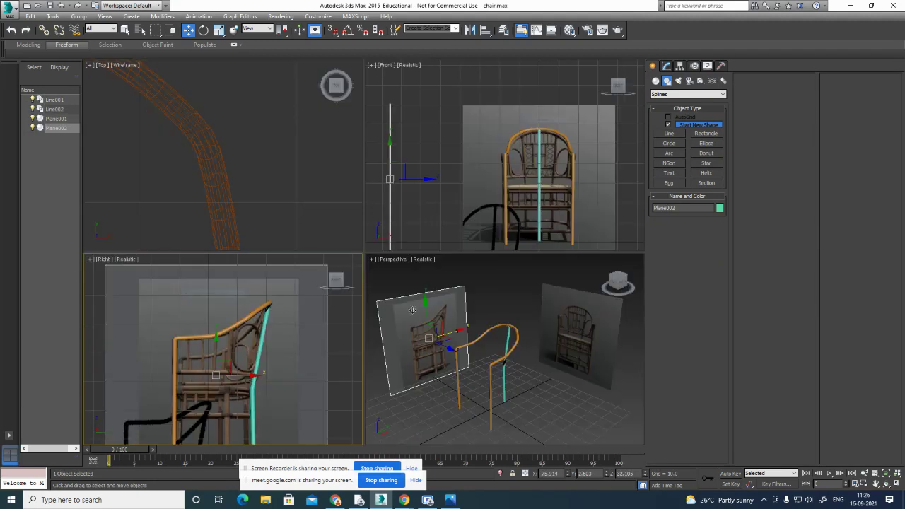
Move the rear leg line off the chair's centre in the Front viewport, to about X 7.
middle_click_drag(531, 392, 556, 368, "alt")
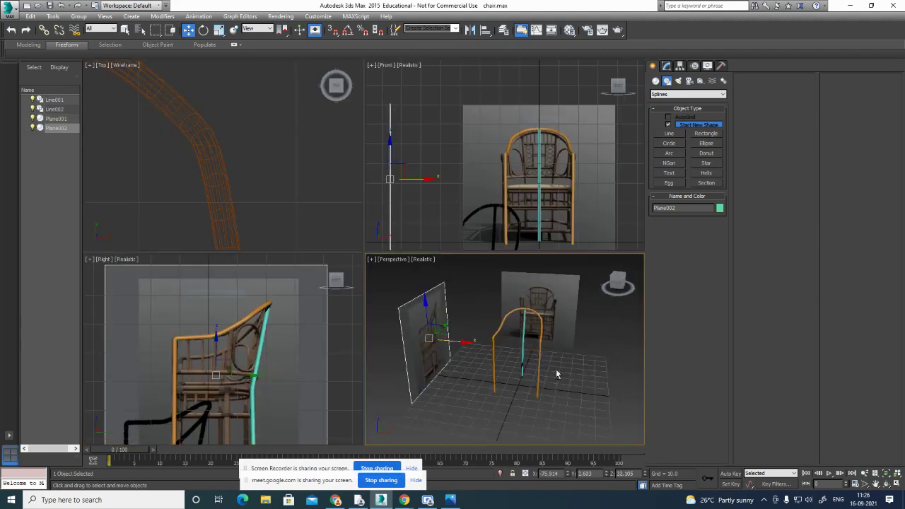
scroll(555, 128, "up", 5)
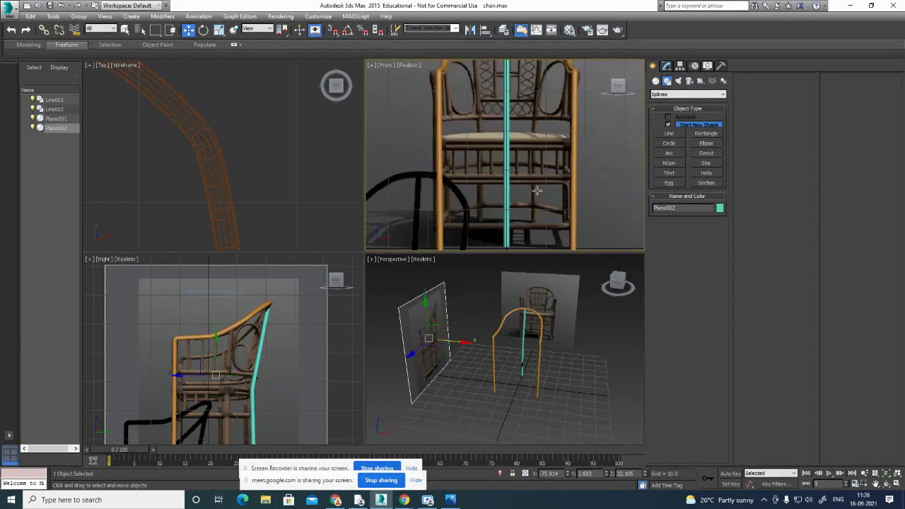
scroll(508, 189, "down", 5)
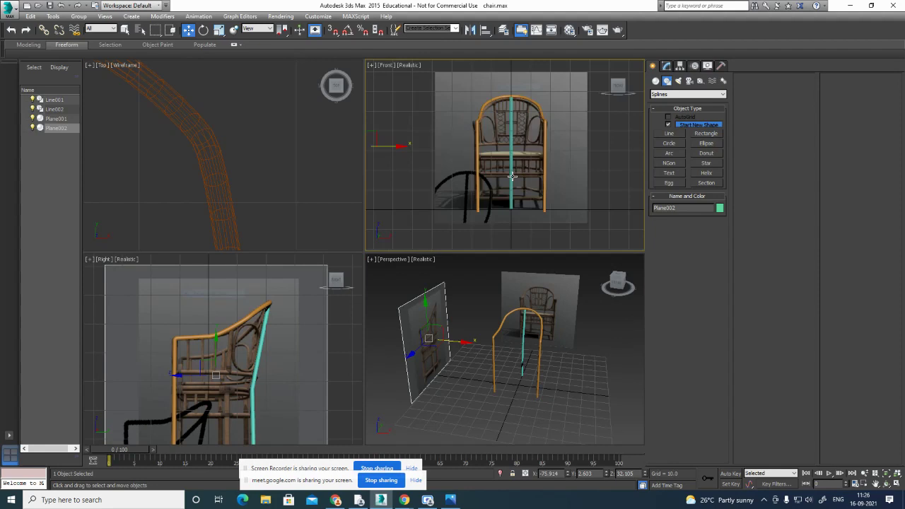
left_click(513, 177)
scroll(526, 185, "up", 5)
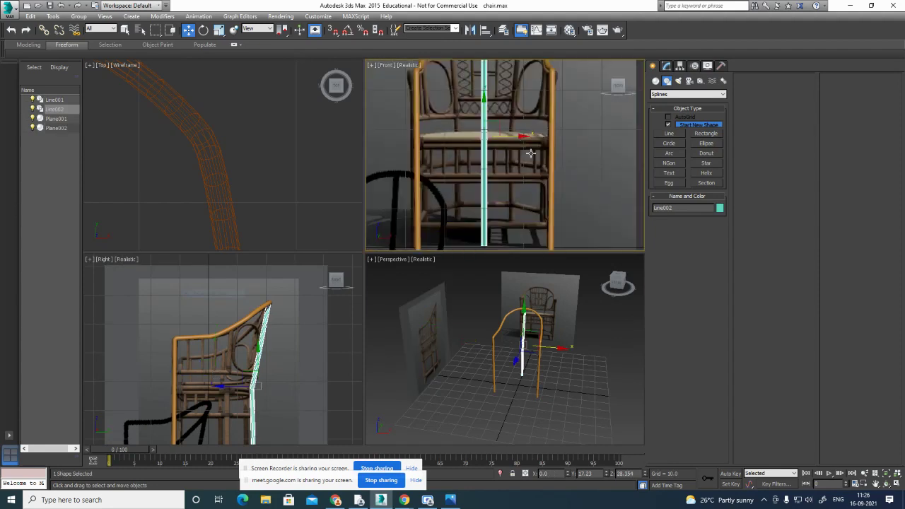
left_click_drag(524, 135, 551, 134)
scroll(547, 157, "down", 4)
scroll(548, 157, "up", 4)
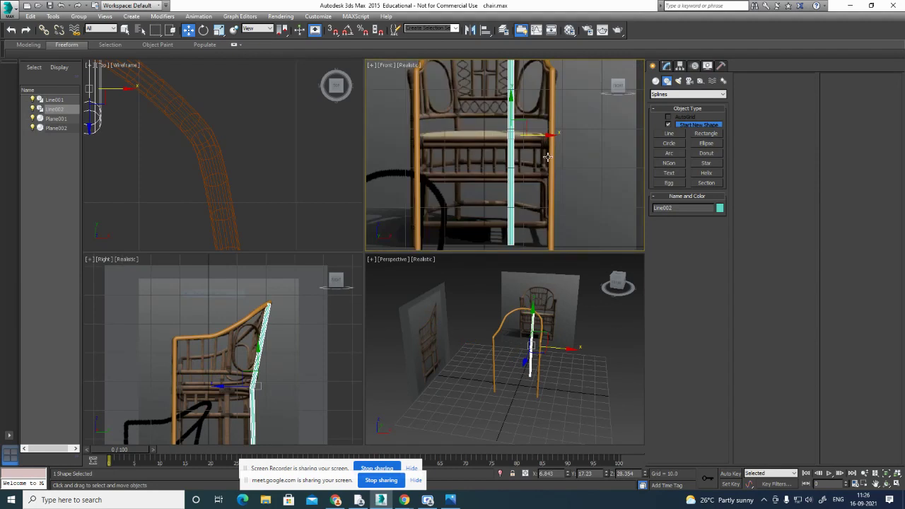
scroll(548, 157, "down", 2)
scroll(562, 170, "down", 1)
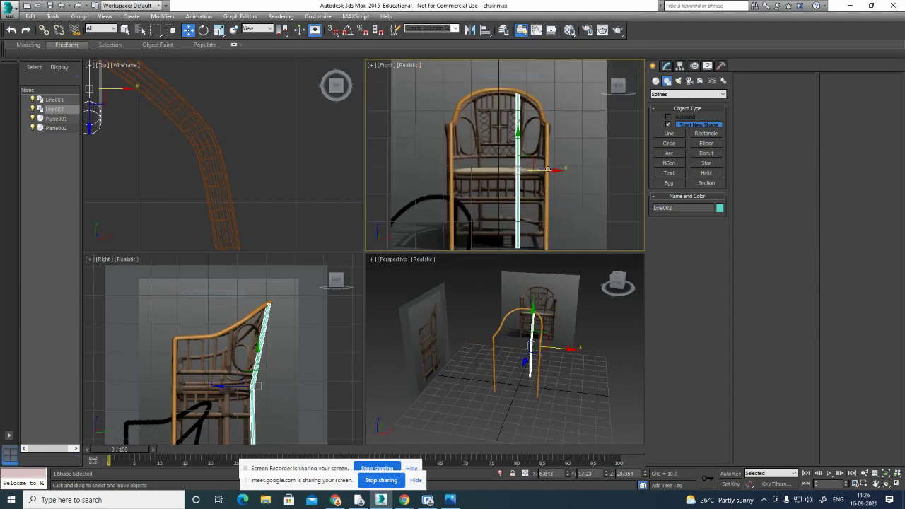
left_click_drag(548, 168, 548, 168)
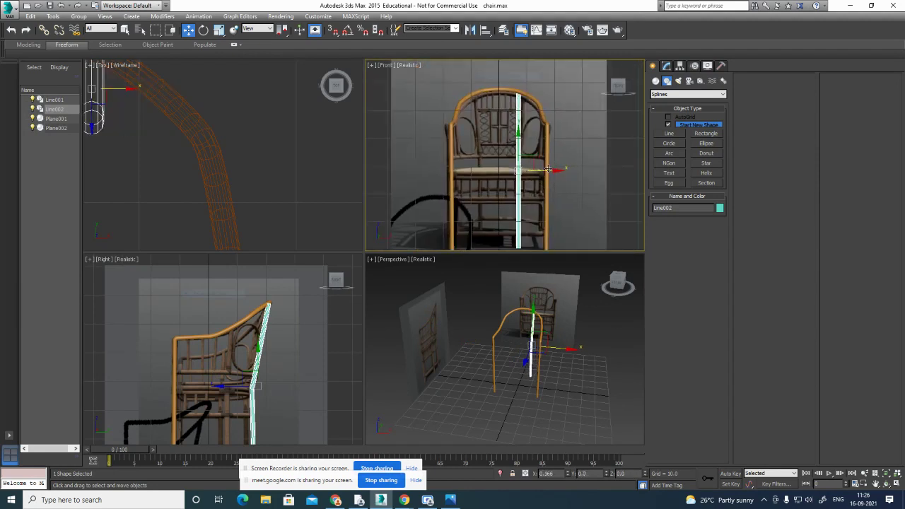
scroll(548, 169, "up", 3)
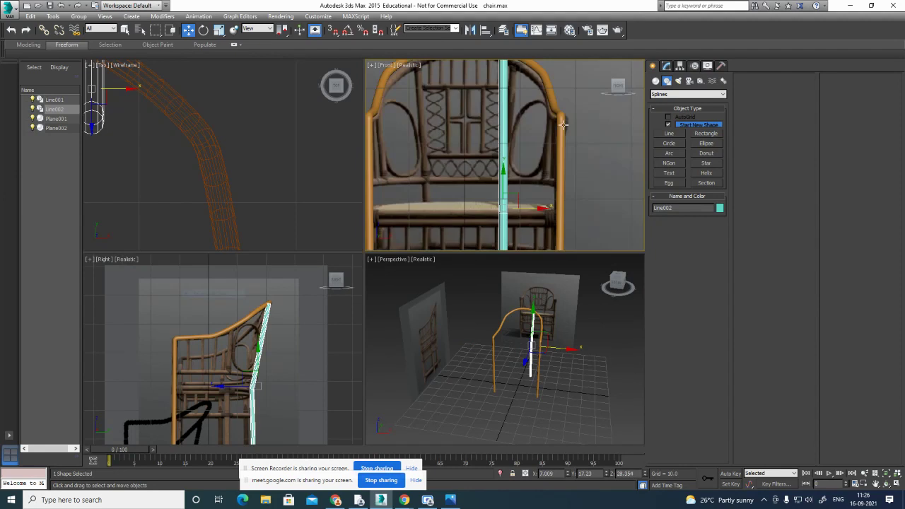
Move the rear leg's top vertex to meet the backrest arch in the Front and Right viewports, at about X 8.6 and Z 56.9.
left_click(667, 66)
left_click(763, 92)
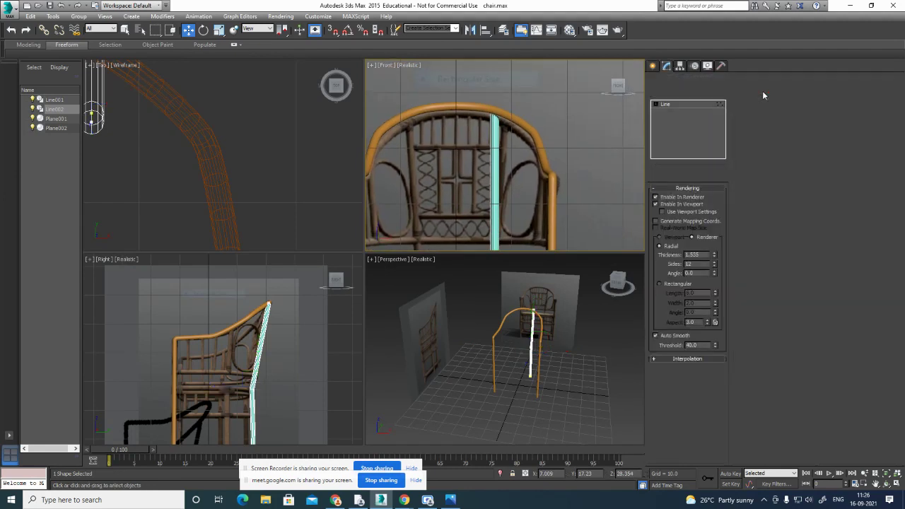
left_click_drag(481, 97, 539, 108)
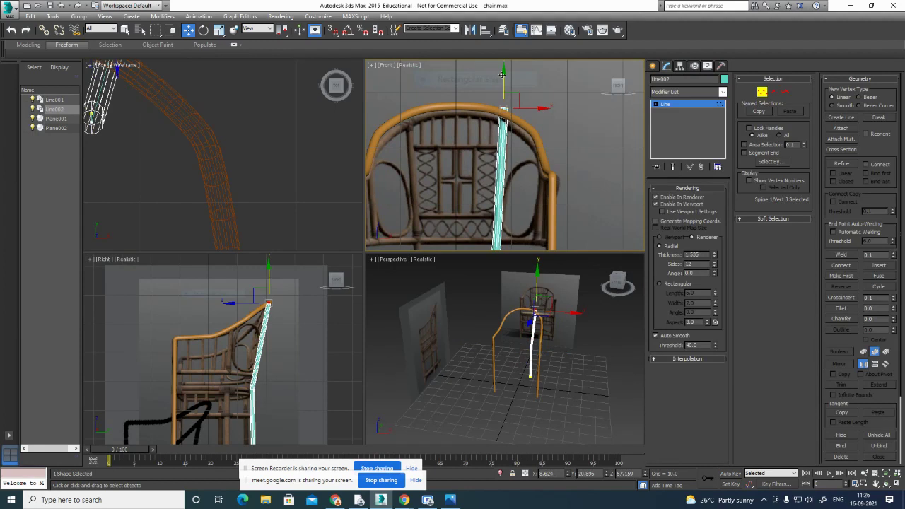
left_click_drag(502, 74, 502, 82)
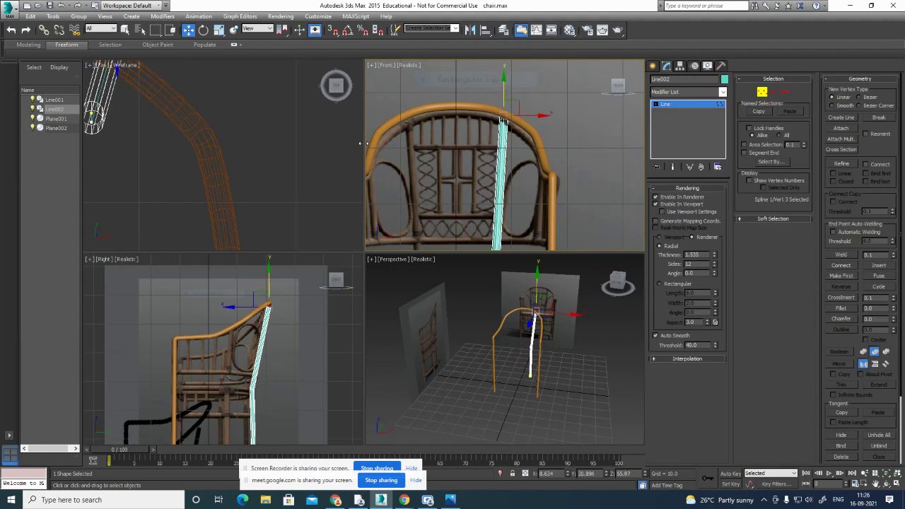
scroll(167, 151, "down", 3)
scroll(274, 309, "up", 3)
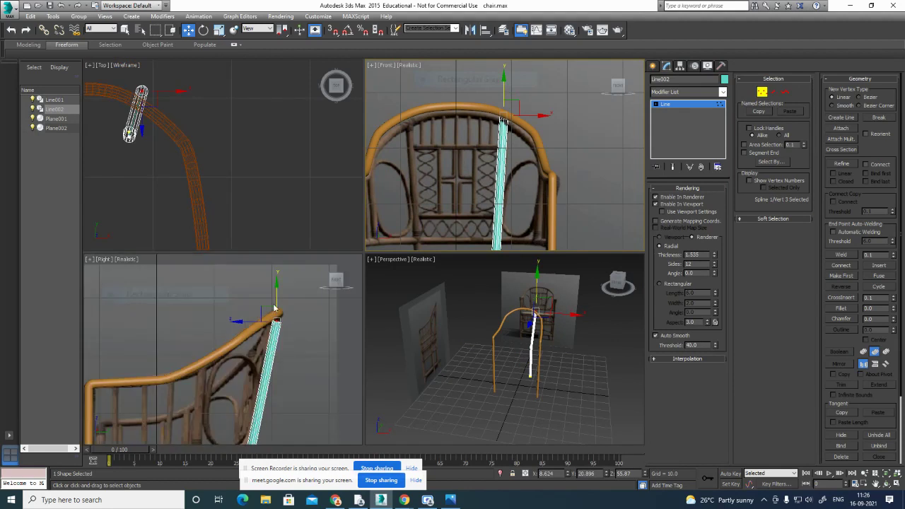
scroll(274, 309, "up", 4)
left_click_drag(275, 375, 271, 343)
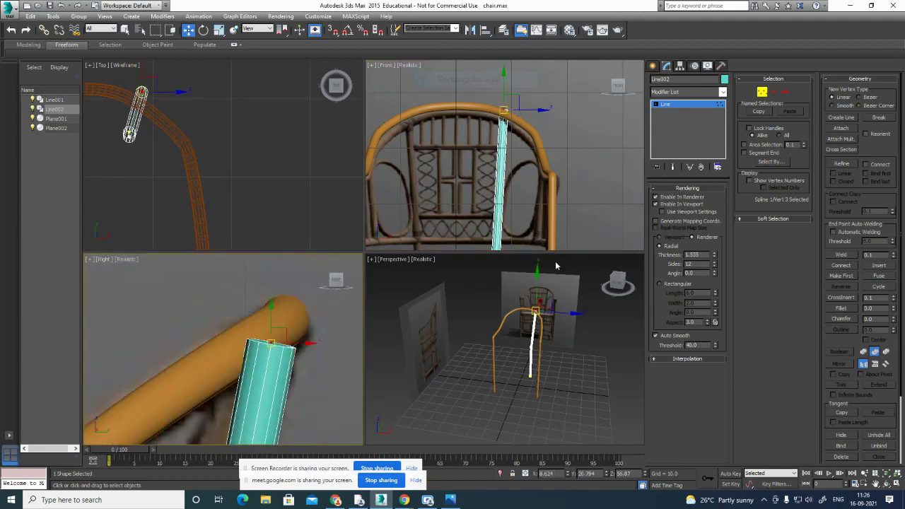
Seat the rear leg's top vertex inside the arch tube in the Perspective view, at about Y 19.2 and Z 56.3.
scroll(556, 266, "up", 3)
key("alt+w")
scroll(469, 296, "up", 5)
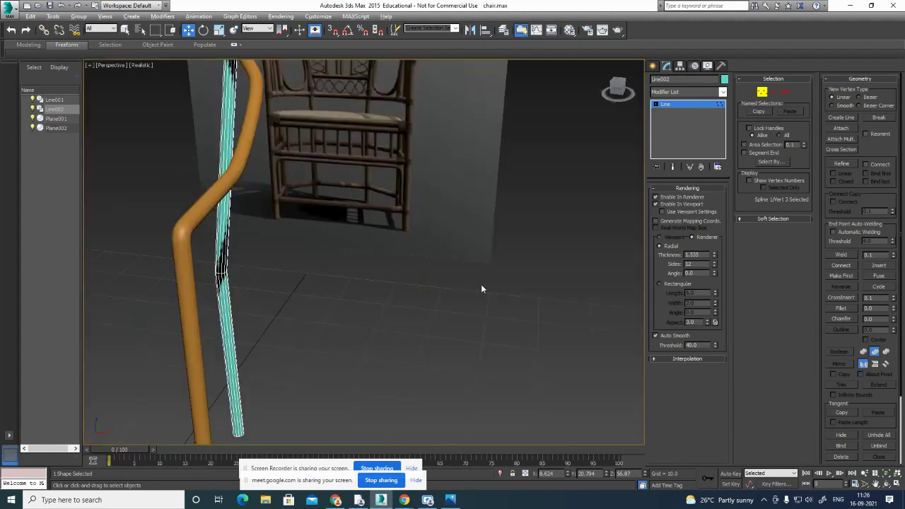
middle_click_drag(481, 289, 590, 384, "alt")
middle_click_drag(506, 226, 407, 98, "alt")
left_click_drag(408, 96, 380, 104)
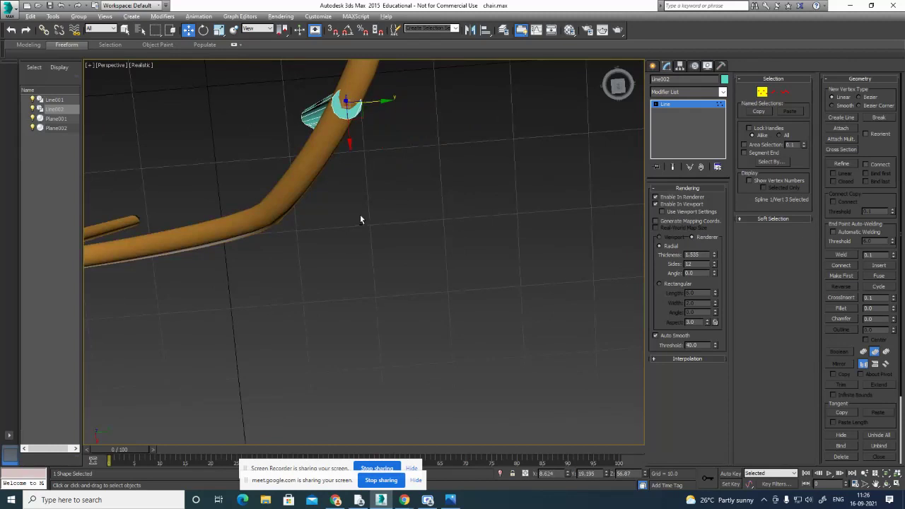
middle_click_drag(360, 214, 450, 165, "alt")
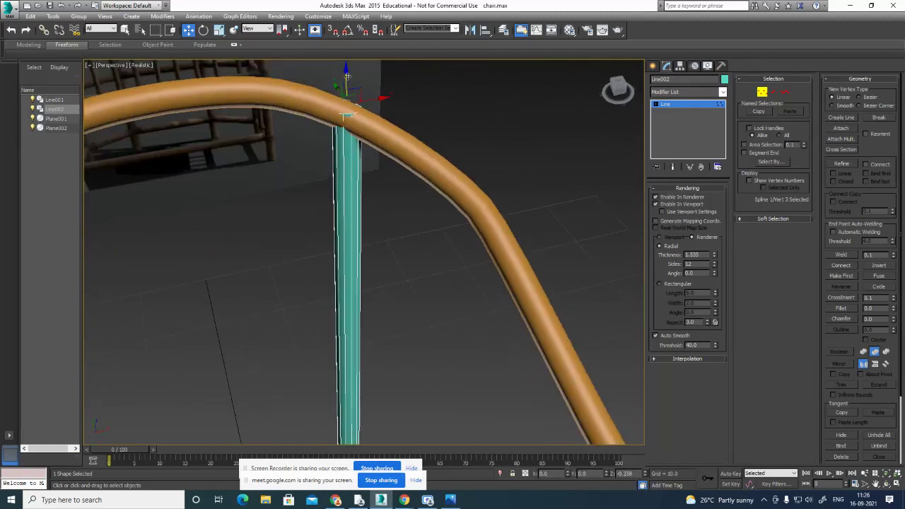
left_click_drag(347, 76, 348, 80)
left_click(499, 156)
scroll(492, 172, "down", 5)
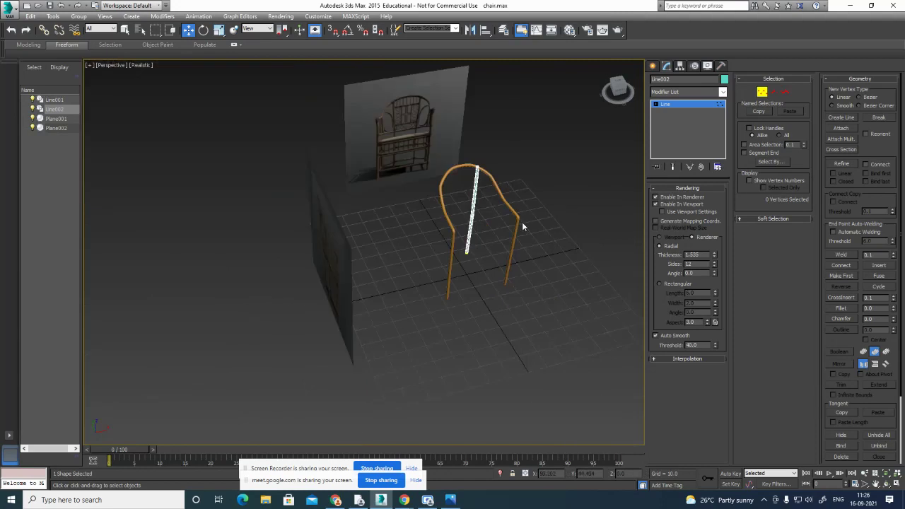
Leave vertex editing on the rear leg and set the arch line's rendered thickness to about 1.765.
middle_click_drag(522, 222, 396, 234, "alt")
scroll(480, 181, "up", 5)
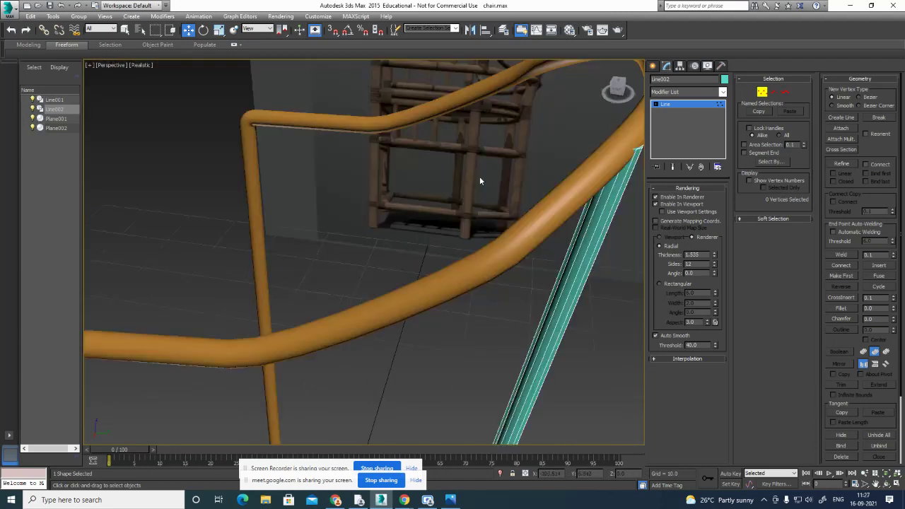
scroll(479, 181, "down", 5)
scroll(485, 193, "up", 3)
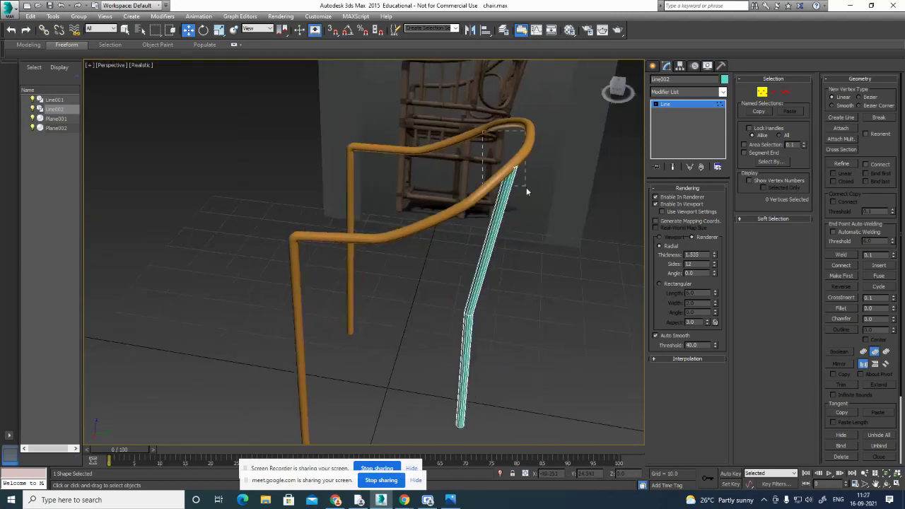
left_click(515, 168)
scroll(549, 169, "up", 4)
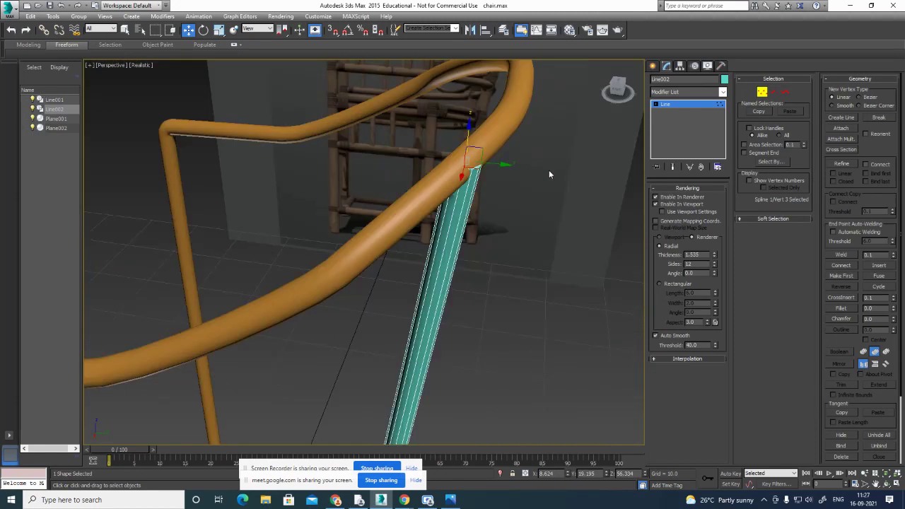
left_click(682, 108)
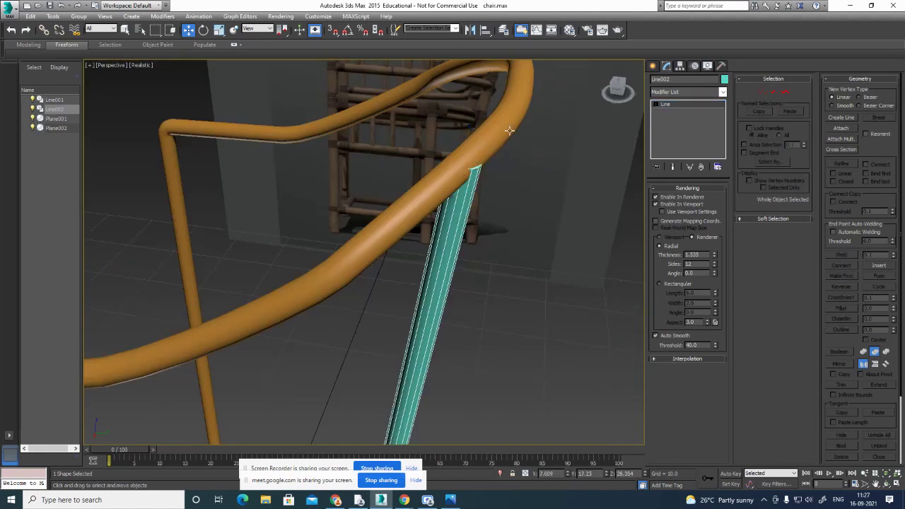
left_click(509, 131)
left_click(676, 113)
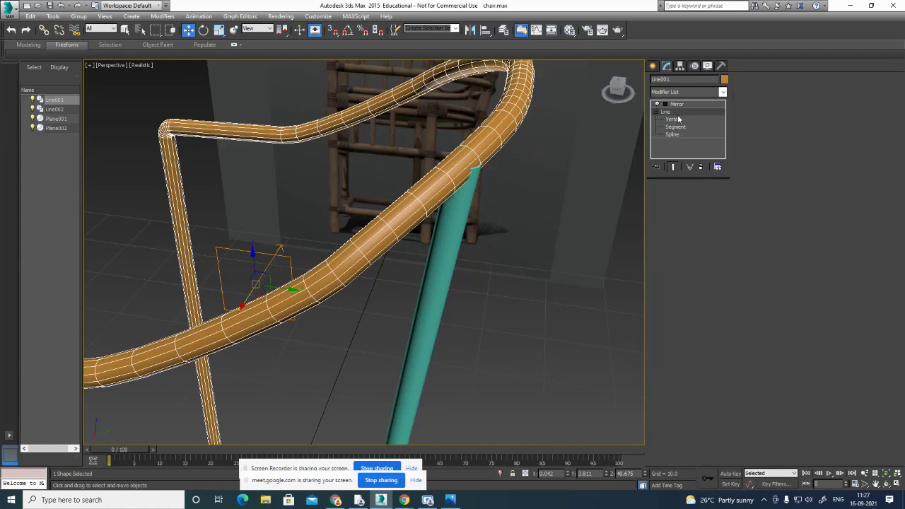
left_click_drag(714, 256, 718, 255)
Examine the frame from several angles and compare the legs' lower part with the side reference in the Right viewport.
left_click(559, 257)
scroll(588, 334, "down", 4)
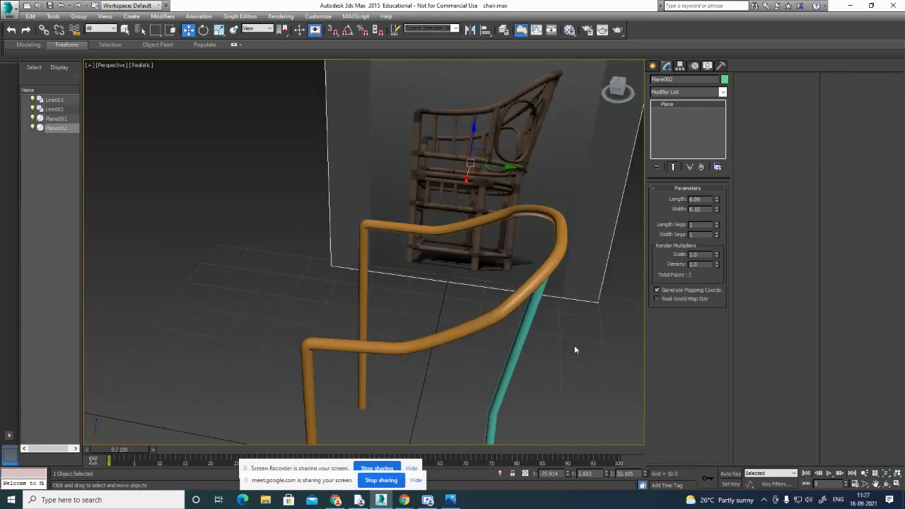
left_click(558, 353)
scroll(557, 353, "down", 2)
middle_click_drag(529, 380, 580, 370, "alt")
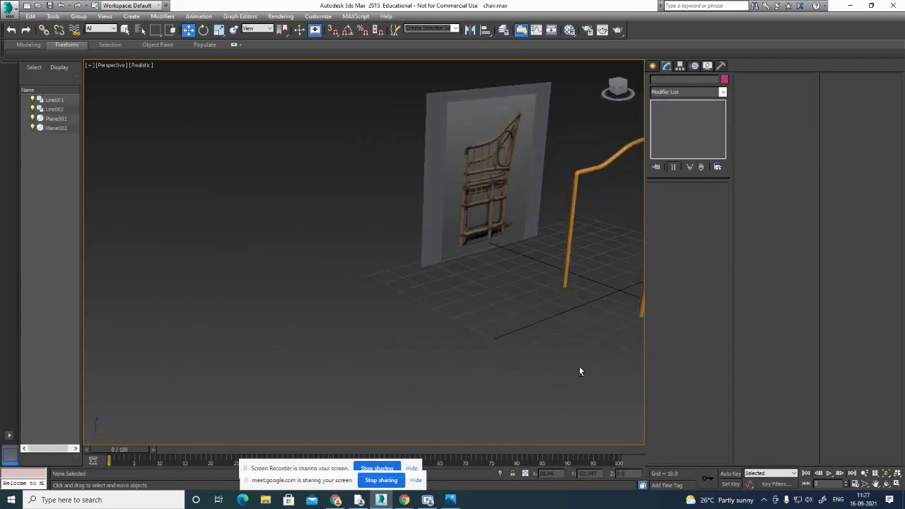
middle_click_drag(558, 309, 452, 304, "alt")
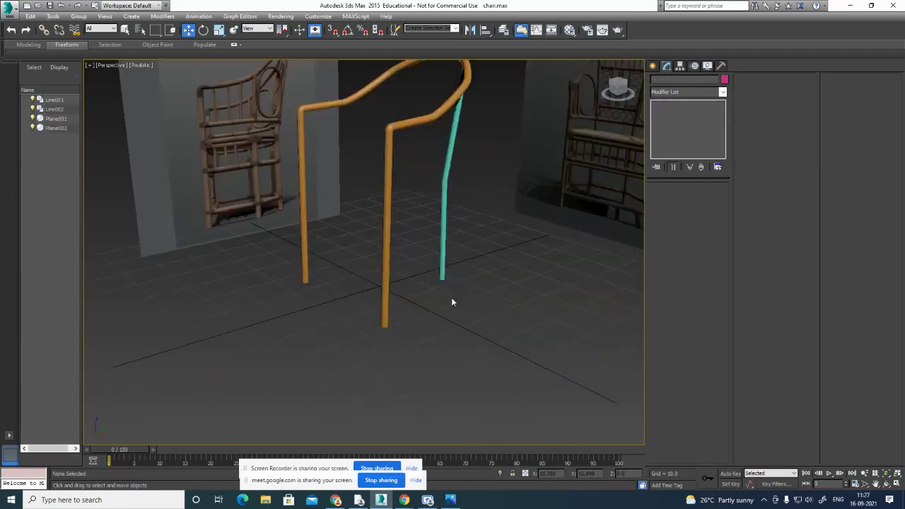
middle_click_drag(460, 335, 478, 337, "alt")
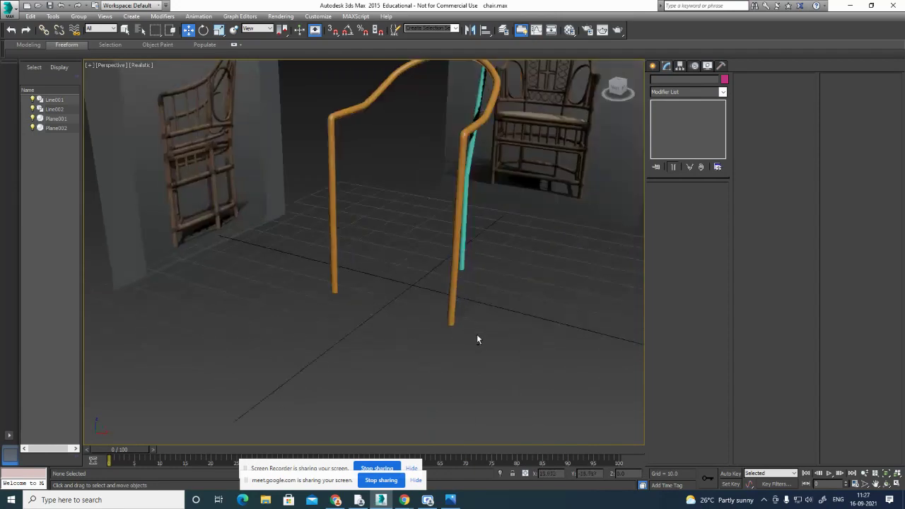
key("alt+w")
scroll(286, 355, "down", 5)
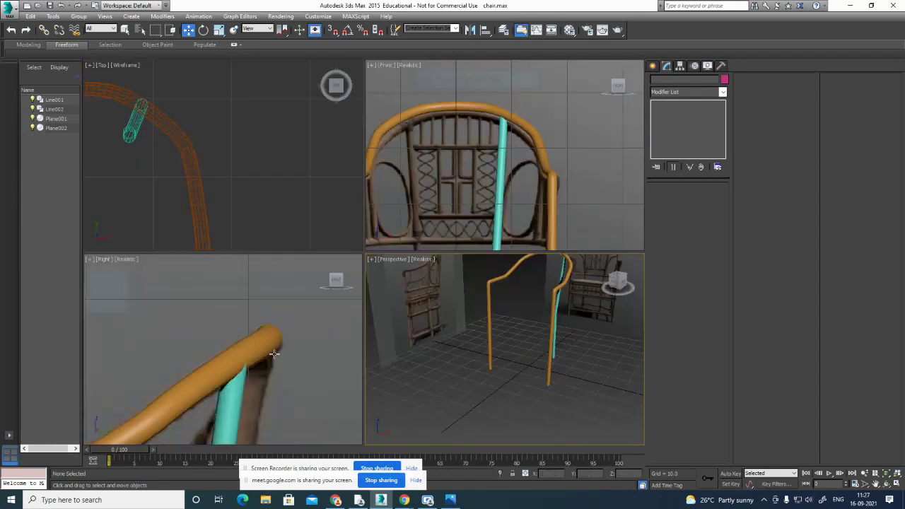
middle_click_drag(290, 358, 305, 302)
scroll(264, 294, "up", 2)
mouse_move(315, 268)
middle_mouse_down("alt")
mouse_move(311, 233)
mouse_move(289, 325)
mouse_move(301, 275)
middle_mouse_up("alt")
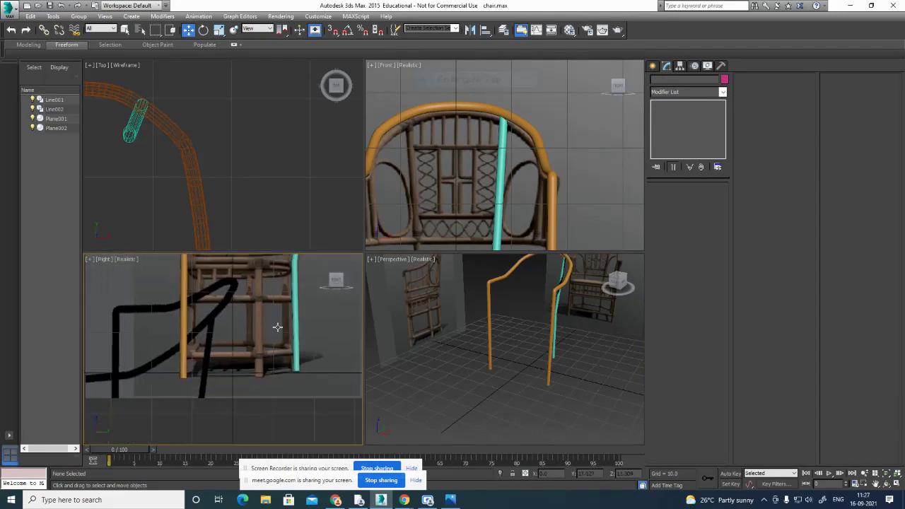
scroll(281, 326, "up", 2)
middle_click_drag(304, 326, 309, 318)
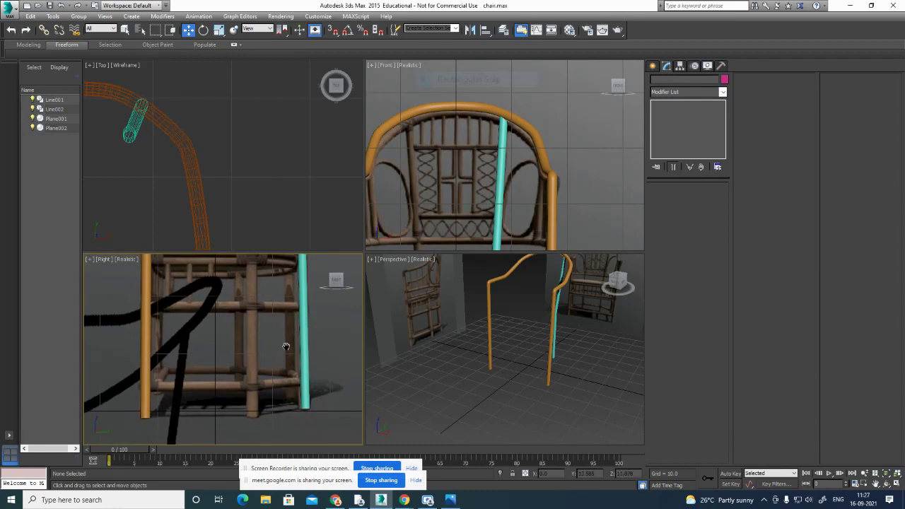
middle_click_drag(286, 346, 274, 368)
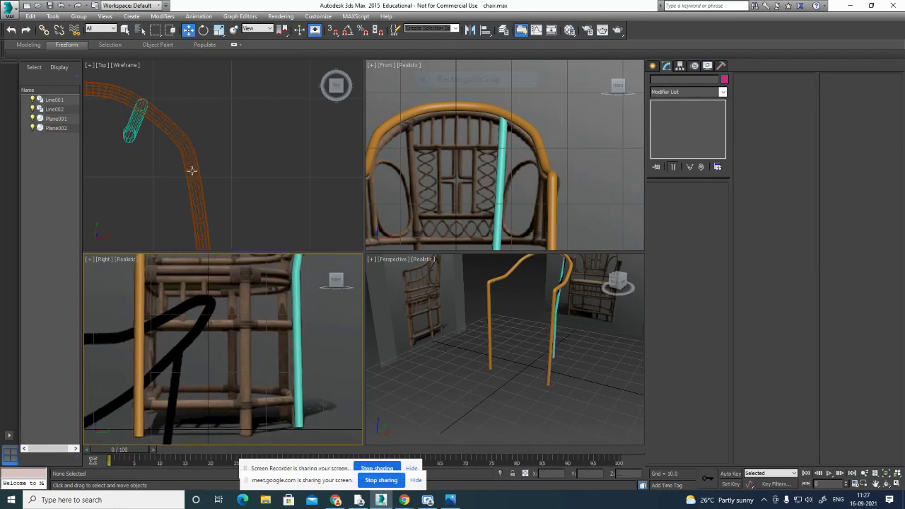
Draw a renderable rectangle about 24.7 long and 29 wide between the legs in the Top viewport for the lower rail.
scroll(236, 176, "down", 5)
middle_click_drag(238, 181, 296, 165)
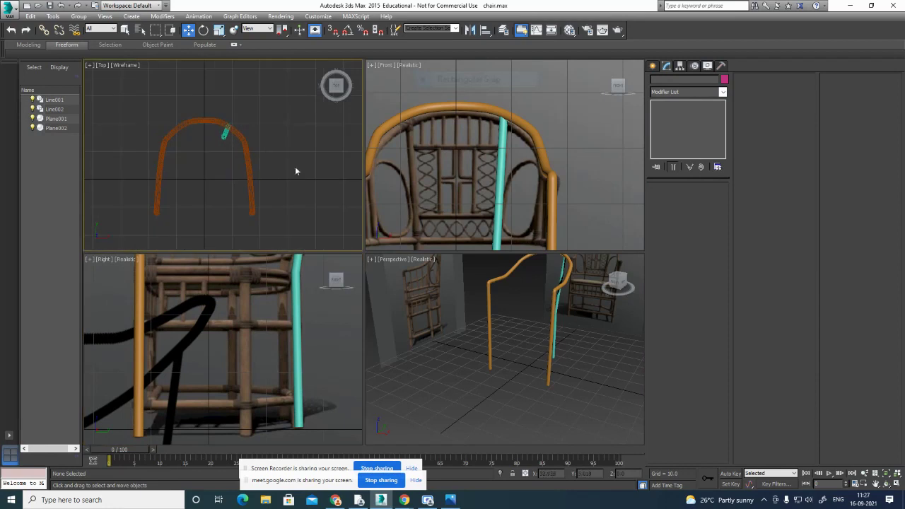
left_click(250, 172)
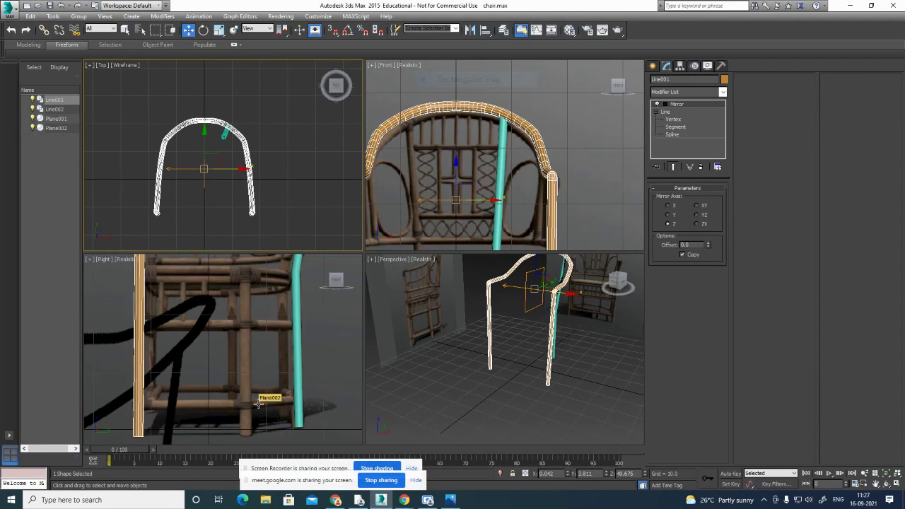
left_click(653, 67)
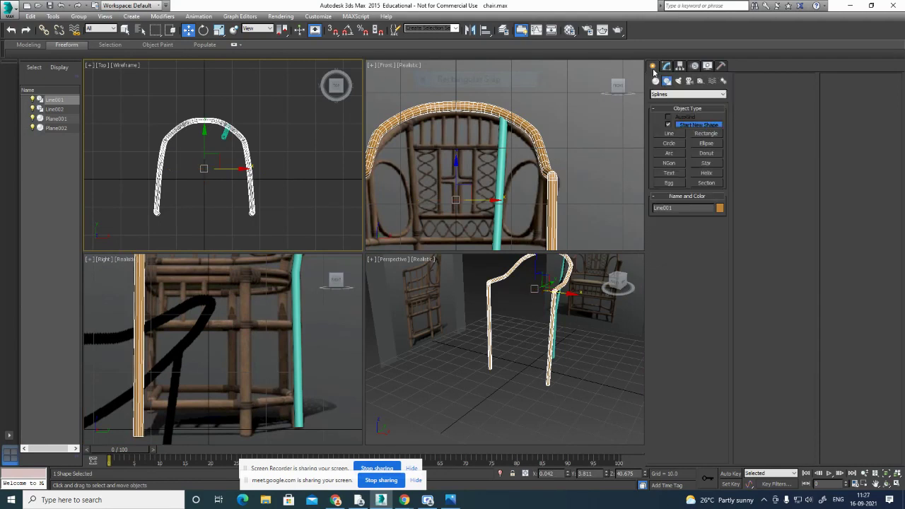
left_click(707, 134)
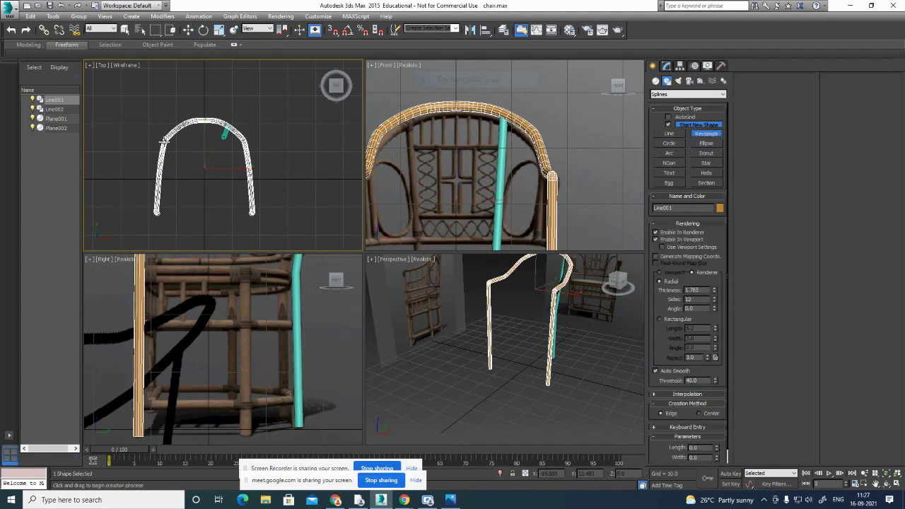
left_click_drag(163, 140, 245, 211)
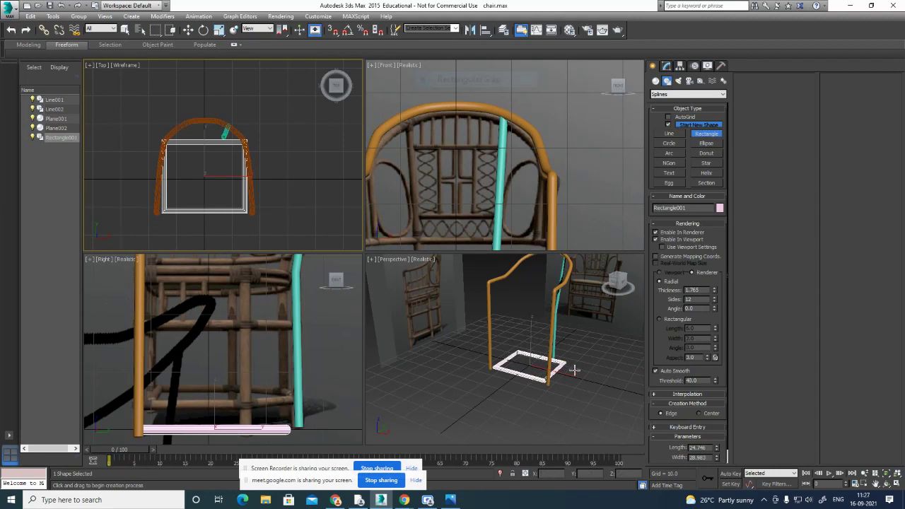
Turn off renderer and viewport thickness for the lower rail rectangle so only its thin outline is shown.
key("alt+w")
middle_click_drag(558, 332, 415, 353, "alt")
middle_click_drag(265, 378, 420, 318, "alt")
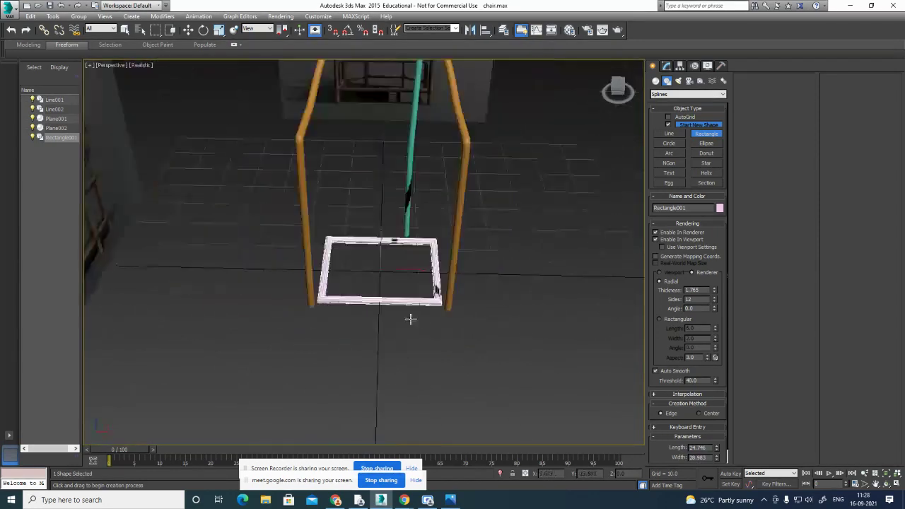
middle_click_drag(485, 306, 387, 290, "alt")
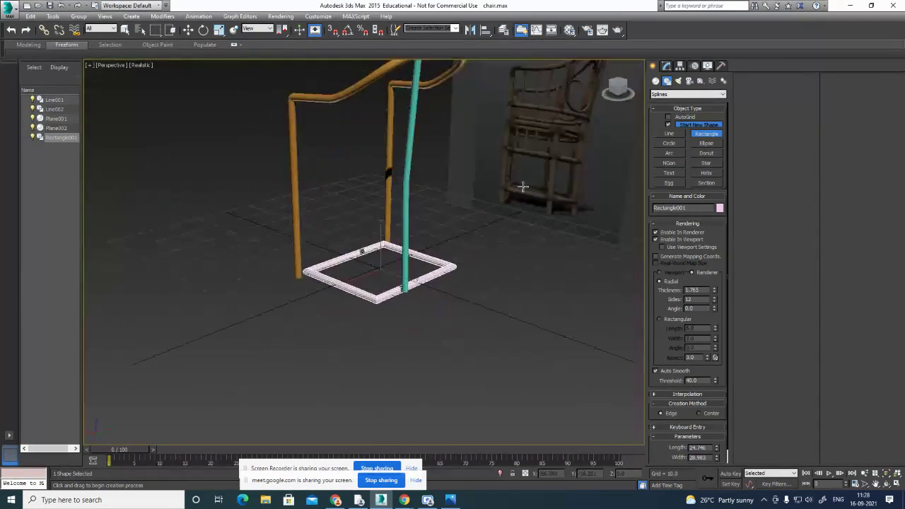
middle_click_drag(475, 311, 642, 186, "alt")
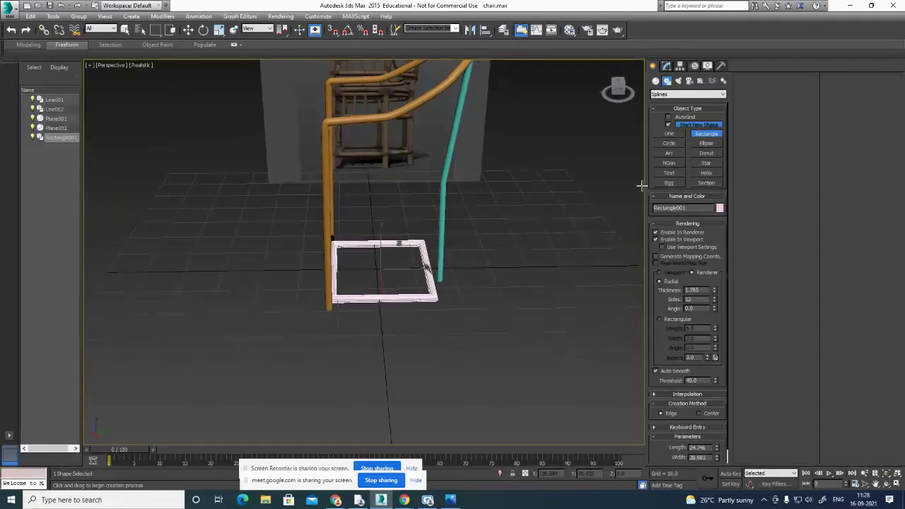
left_click(666, 66)
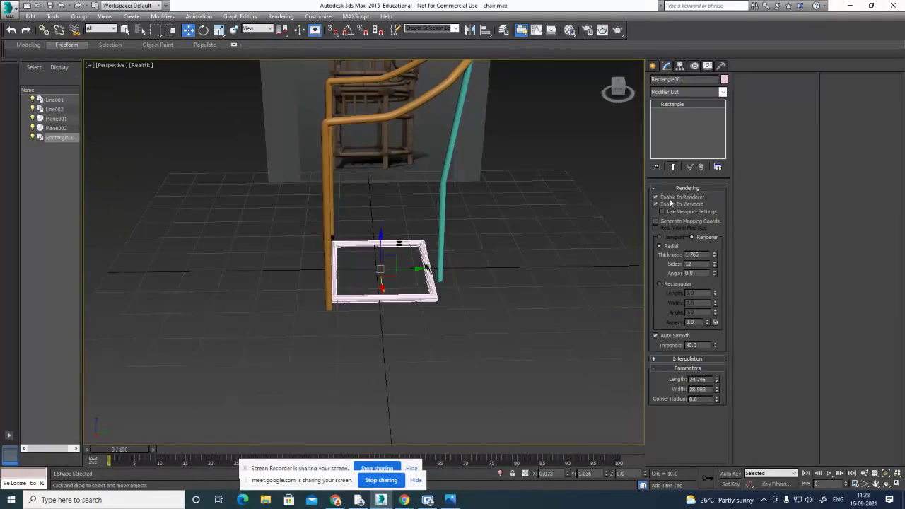
left_click(671, 198)
left_click(670, 205)
Convert the lower rail rectangle to an Editable Spline.
middle_click_drag(529, 276, 672, 105, "alt")
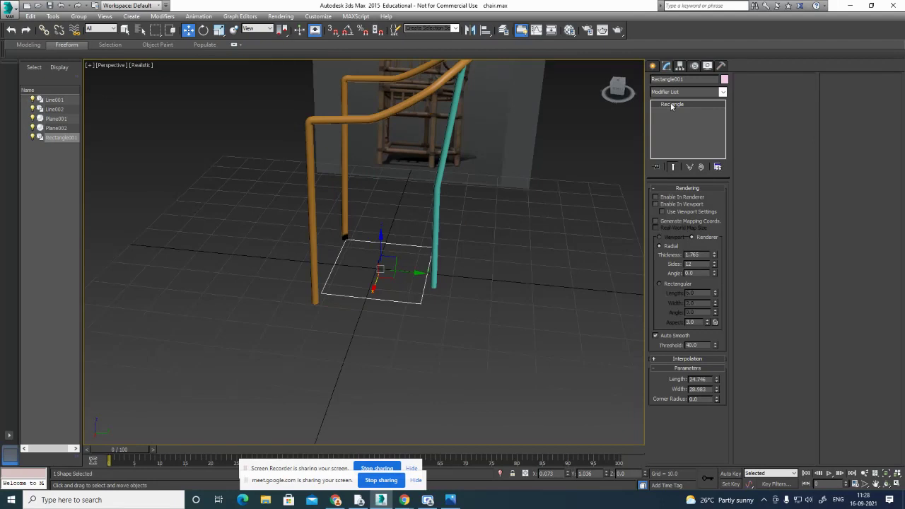
right_click(669, 107)
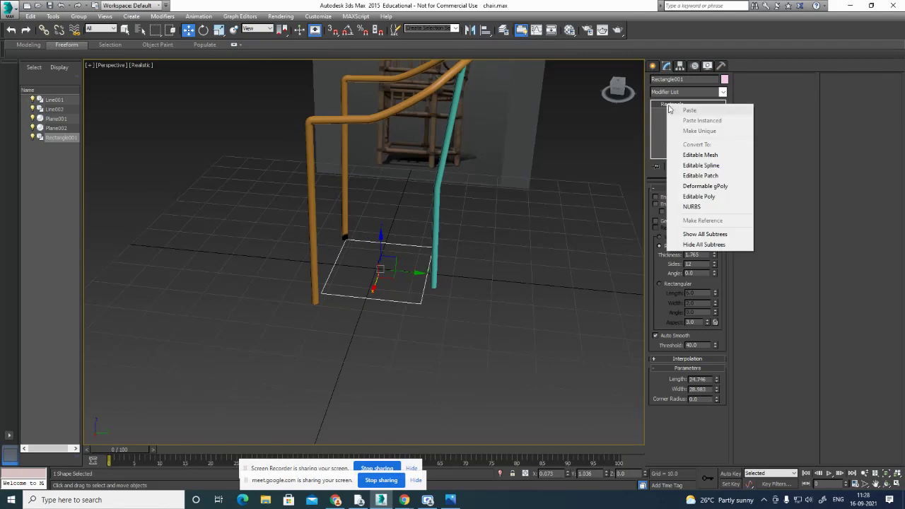
left_click(714, 167)
middle_click_drag(506, 288, 541, 284, "alt")
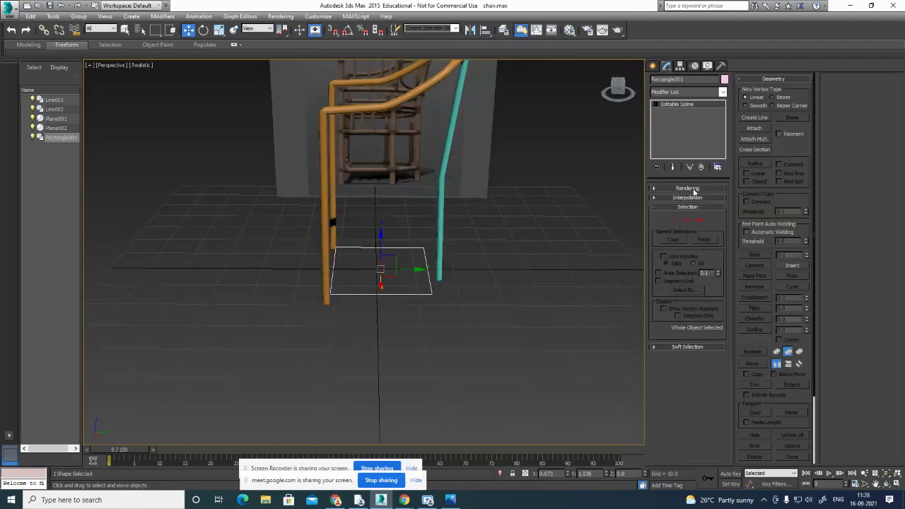
Move the lower rail's two rear vertices back along Y to line up with the rear leg.
left_click(674, 220)
left_click_drag(459, 336, 459, 336)
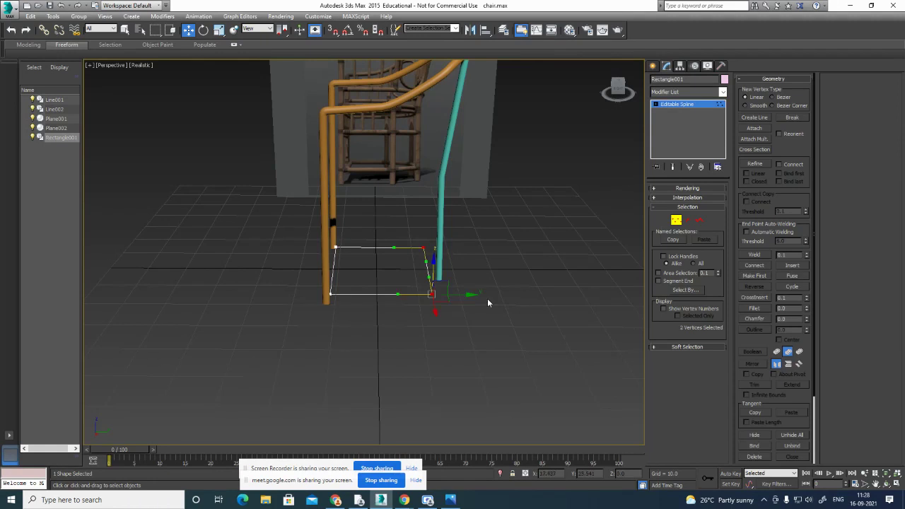
middle_click_drag(487, 298, 483, 329, "alt")
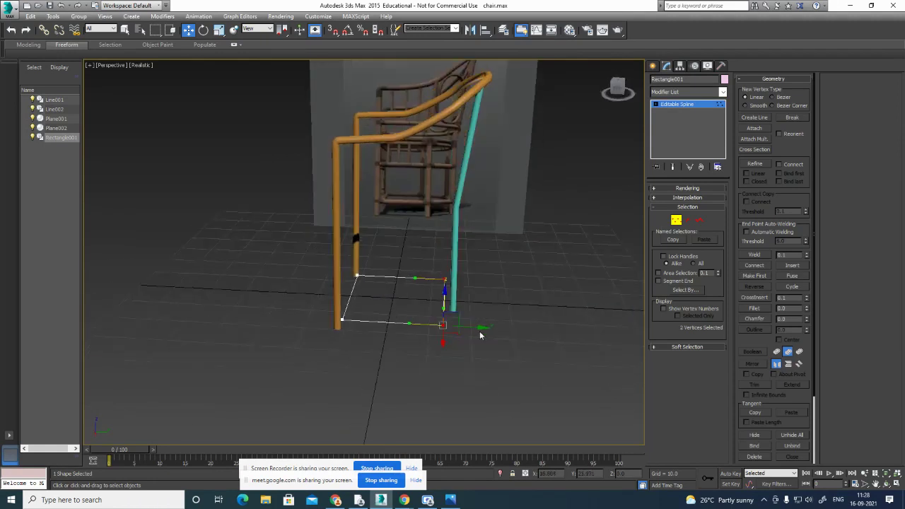
left_click_drag(480, 327, 488, 329)
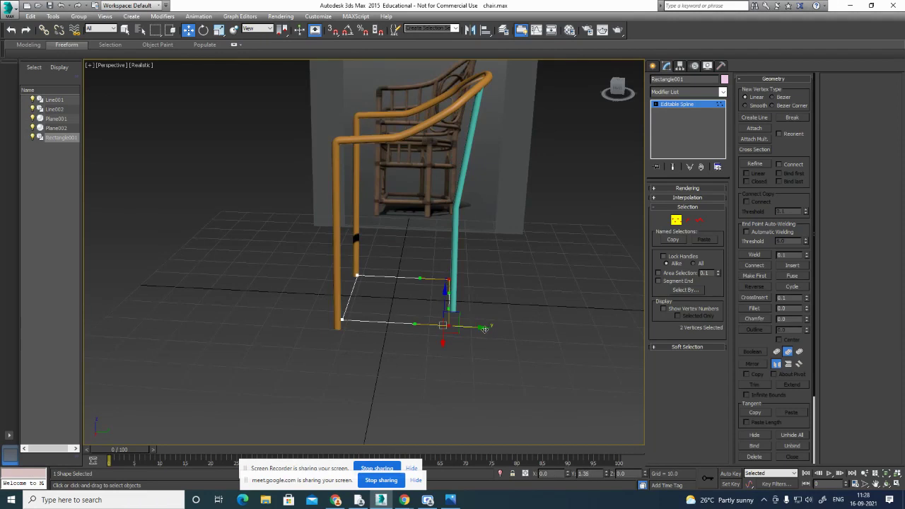
middle_click_drag(489, 329, 396, 279, "alt")
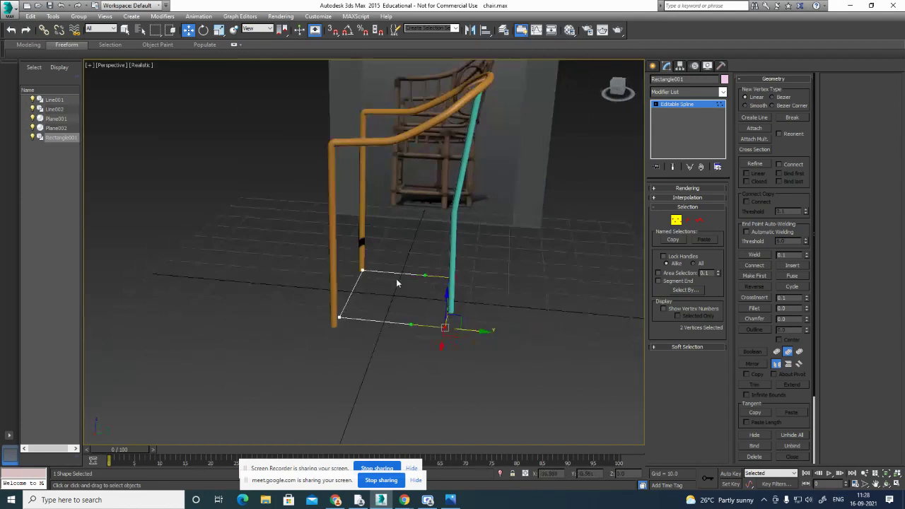
Widen the lower rail by moving both side vertex pairs outward along X to the front legs, the second pair by about 2.6.
middle_click_drag(442, 323, 563, 323, "alt")
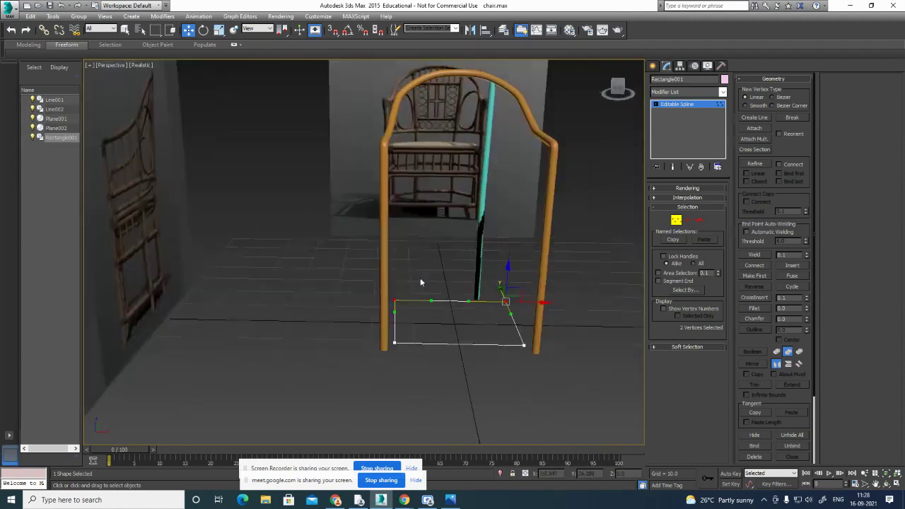
left_click_drag(420, 280, 374, 357)
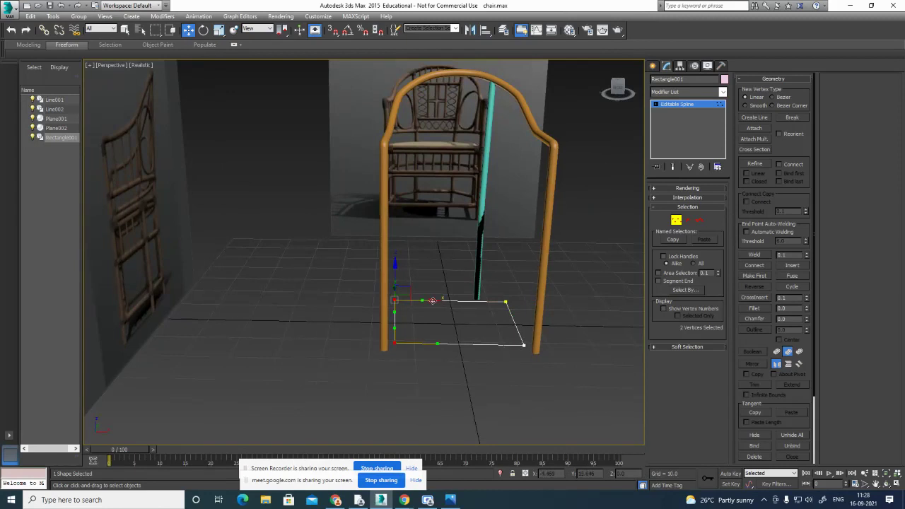
left_click_drag(432, 301, 423, 300)
middle_click_drag(423, 301, 495, 299, "alt")
left_click(525, 362)
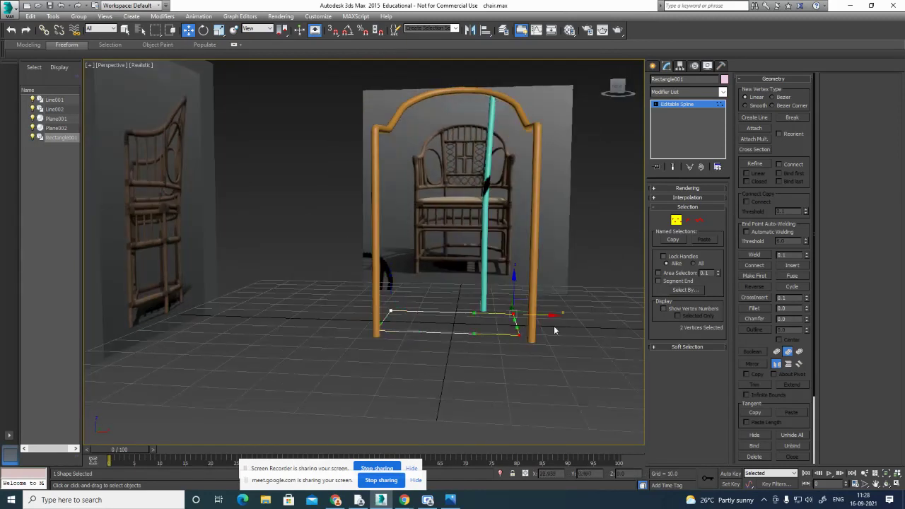
left_click_drag(500, 299, 564, 314)
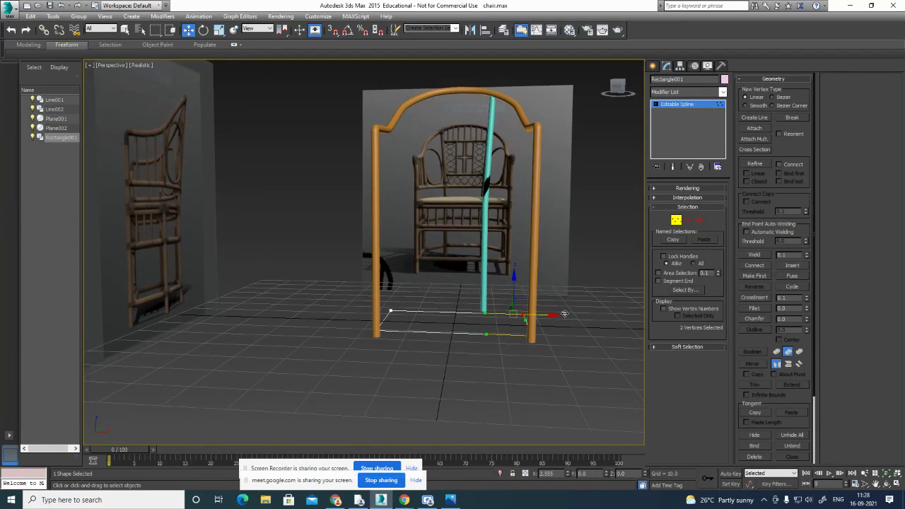
Fillet the lower rail's two rear corners with a large radius to form a rounded back.
middle_click_drag(564, 314, 474, 373, "alt")
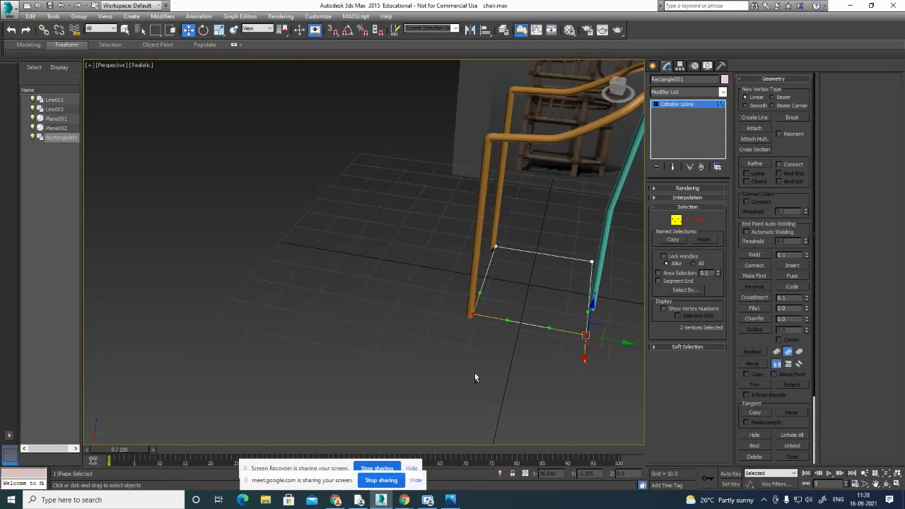
left_click_drag(565, 234, 604, 380)
middle_click_drag(604, 379, 586, 384, "alt")
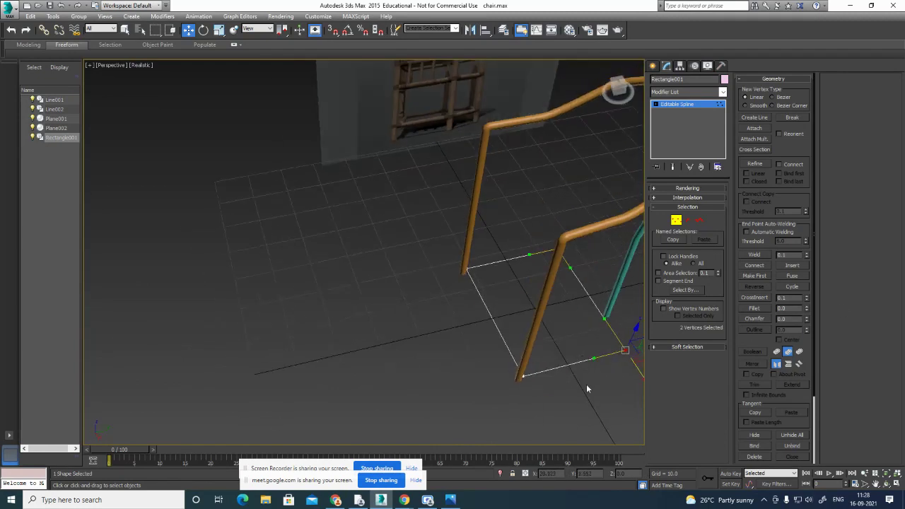
left_click(754, 309)
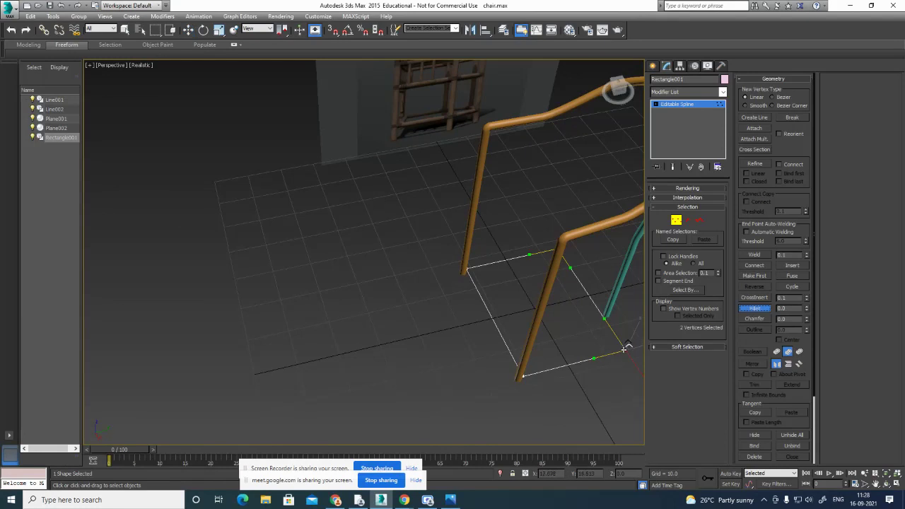
left_click_drag(625, 348, 643, 300)
mouse_move(545, 339)
middle_mouse_down("alt")
mouse_move(536, 363)
mouse_move(536, 283)
mouse_move(574, 346)
mouse_move(598, 362)
mouse_move(544, 333)
middle_mouse_up("alt")
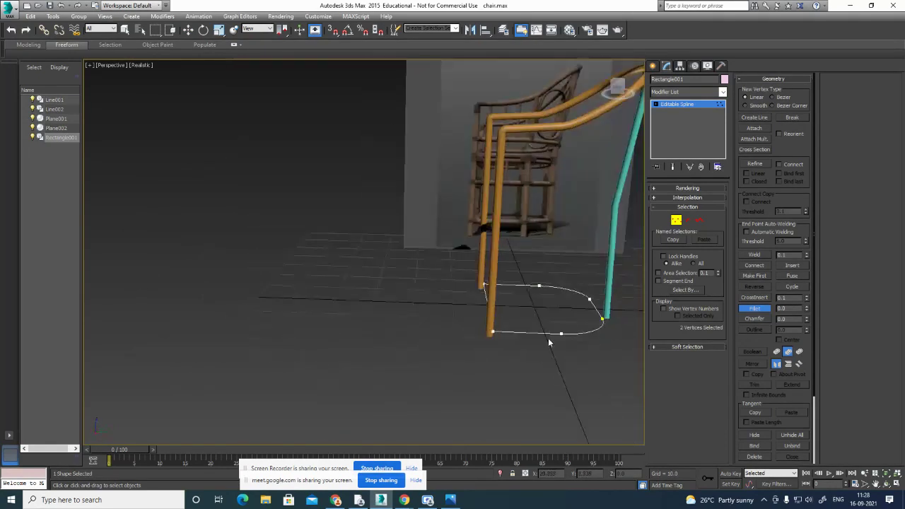
Leave vertex editing and enable the lower rail in the renderer and viewport as a radial tube.
left_click(666, 93)
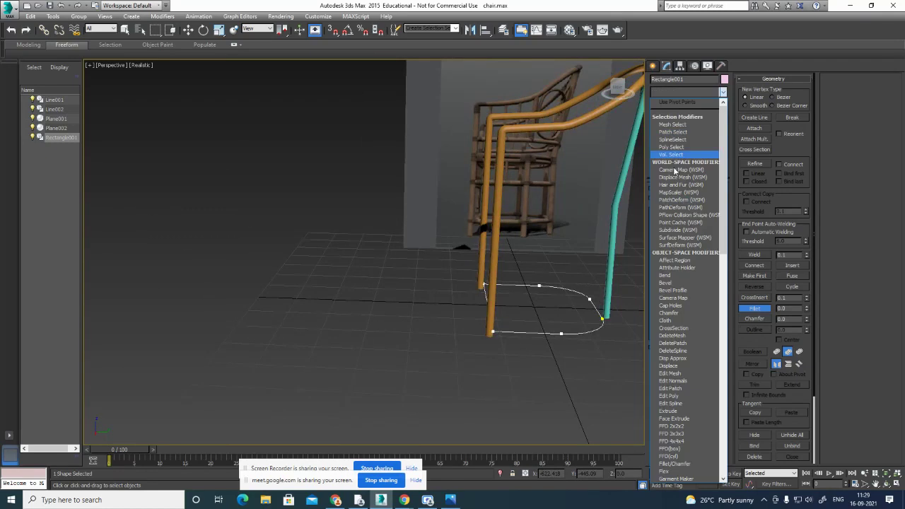
left_click(741, 36)
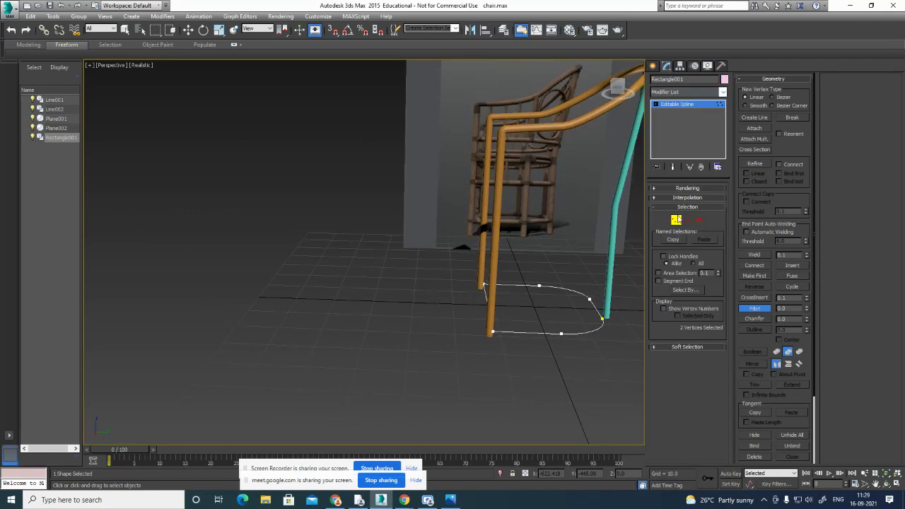
left_click(676, 220)
left_click(681, 189)
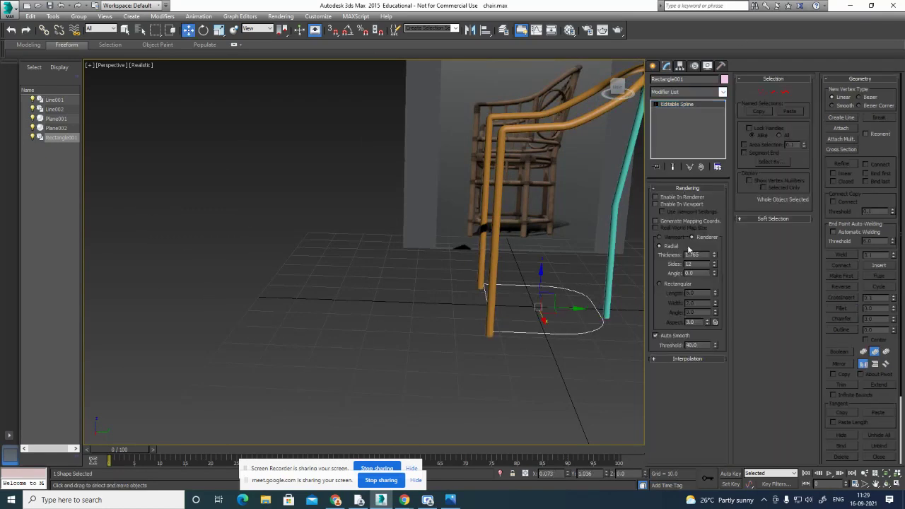
left_click(669, 196)
left_click(668, 204)
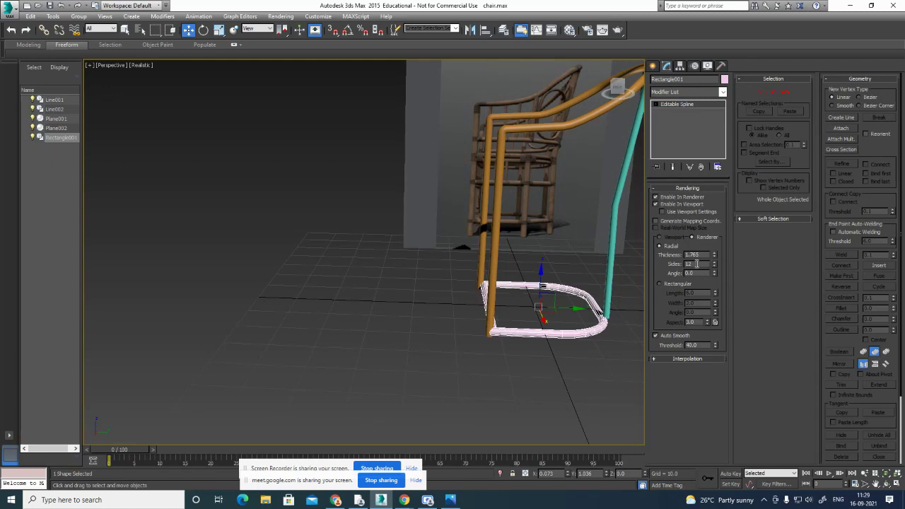
middle_click_drag(595, 306, 566, 347, "alt")
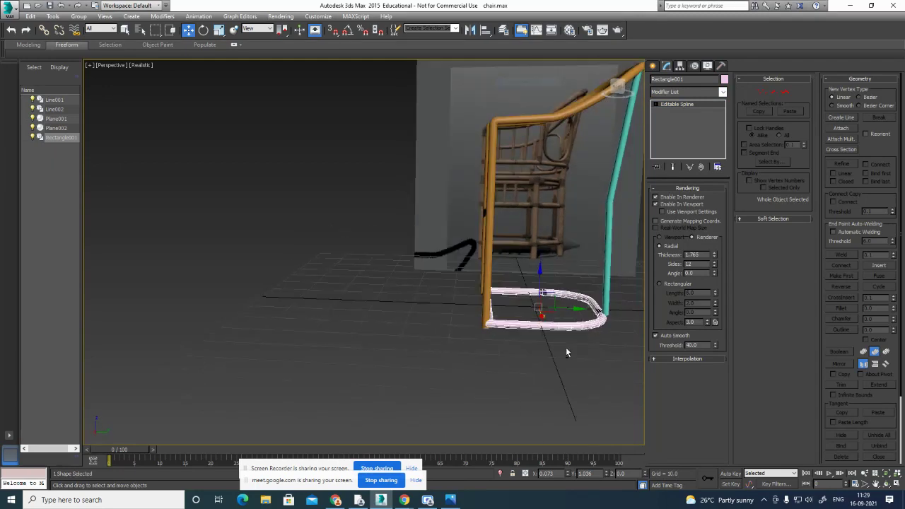
Raise the lower rail about 4.8 in the Right viewport to match the bottom crossbar of the side reference.
key("alt+w")
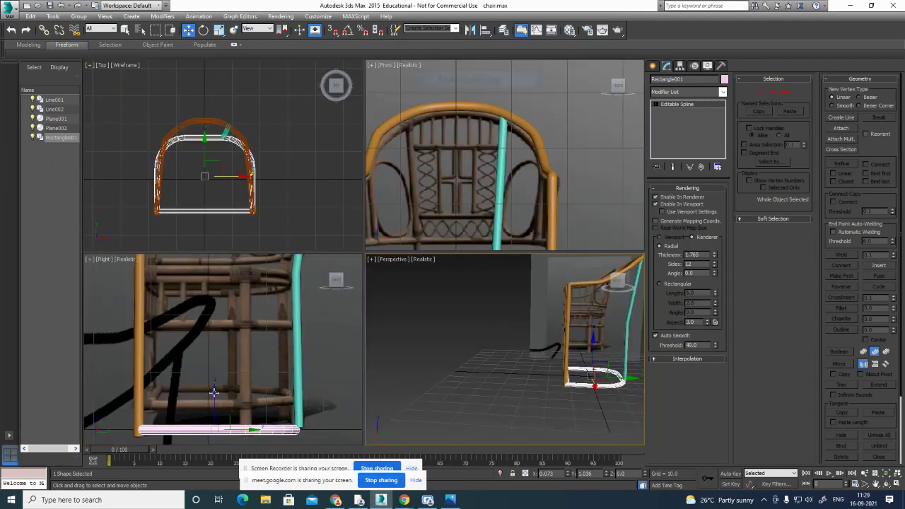
left_click_drag(215, 393, 226, 366)
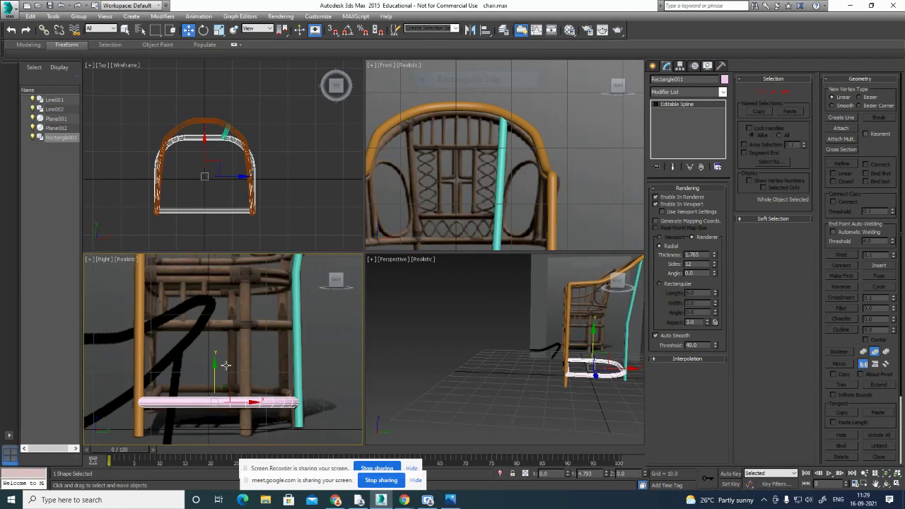
left_click_drag(226, 366, 226, 366)
left_click(598, 407)
middle_click_drag(534, 411, 598, 410, "alt")
key("alt+w")
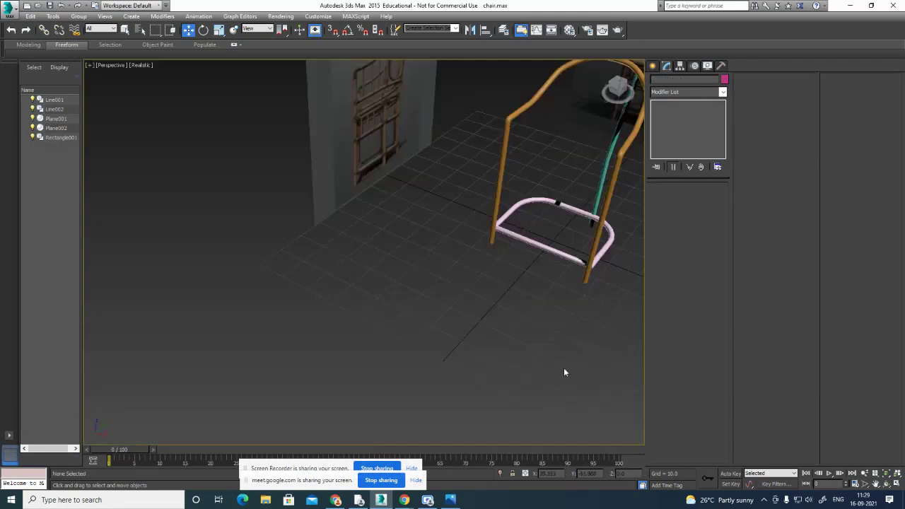
middle_click_drag(586, 339, 522, 318, "alt")
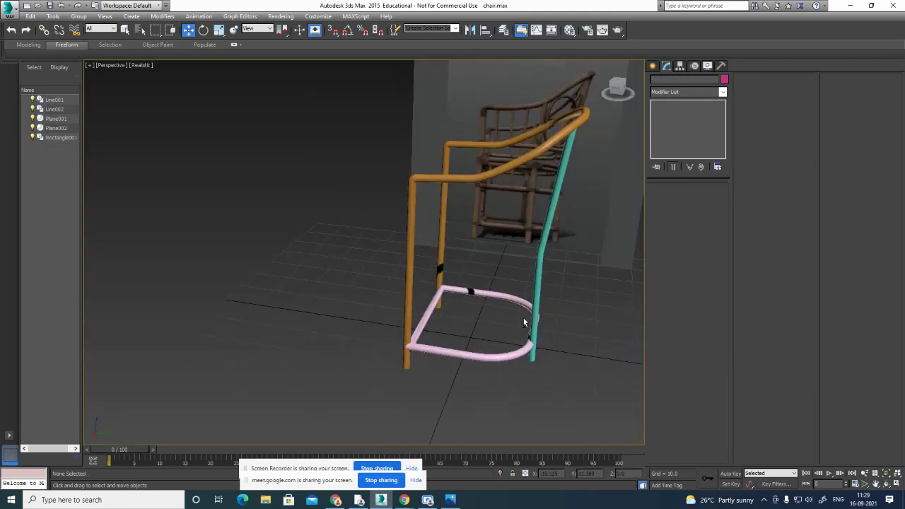
Fillet the lower rail's two front corners slightly where they meet the front legs.
left_click(456, 355)
scroll(450, 361, "up", 4)
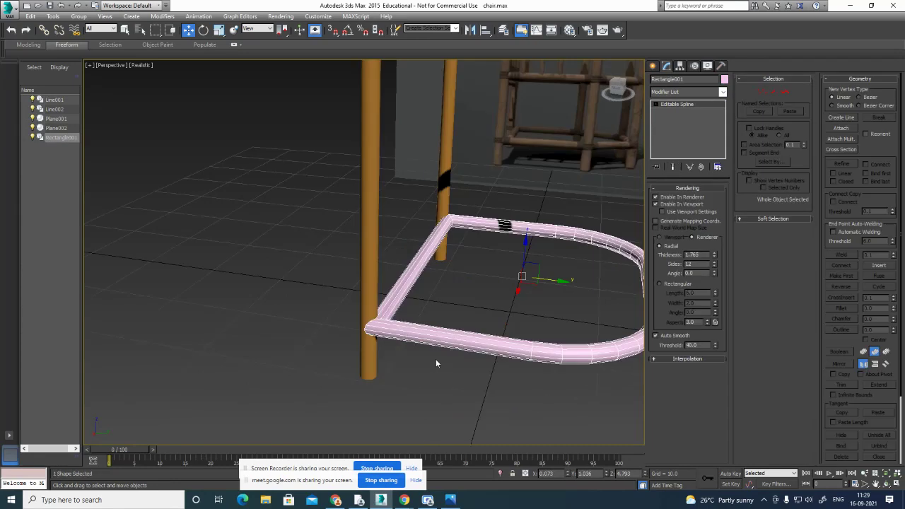
left_click(762, 93)
left_click_drag(475, 182, 297, 382)
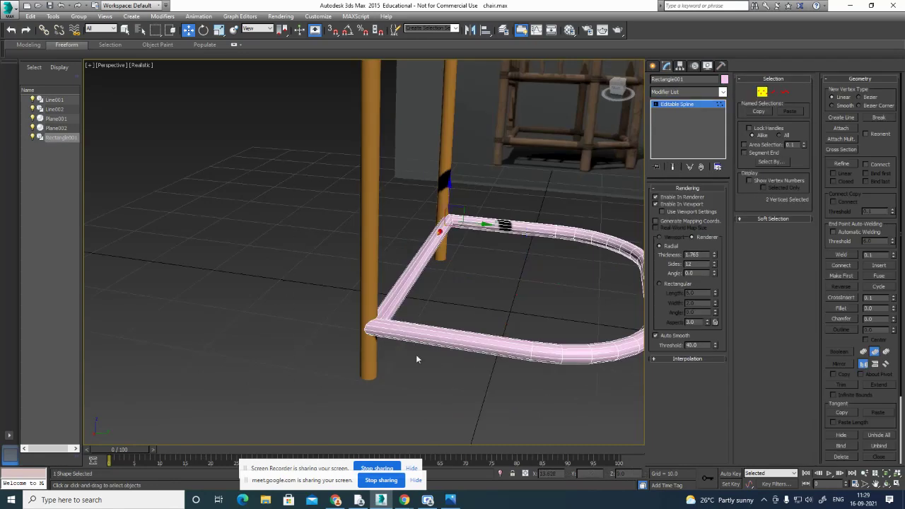
left_click(840, 308)
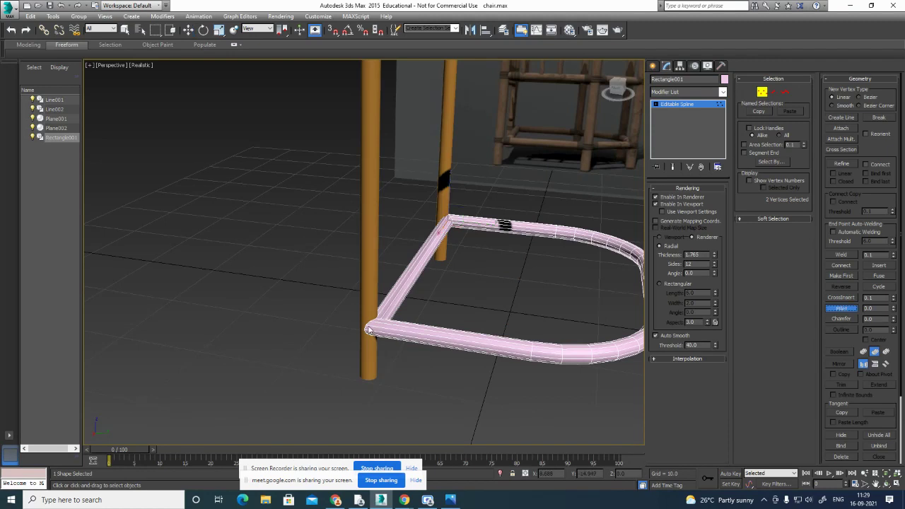
left_click_drag(449, 217, 454, 211)
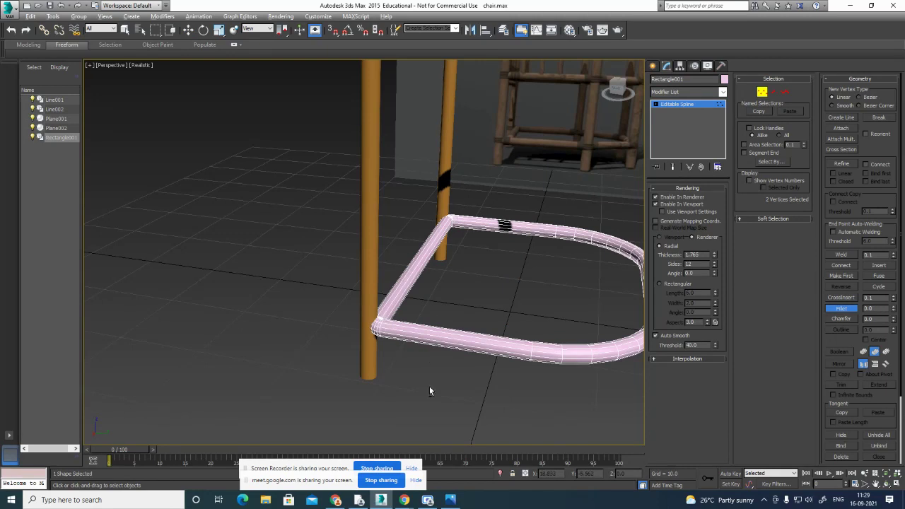
middle_click_drag(429, 386, 452, 389, "alt")
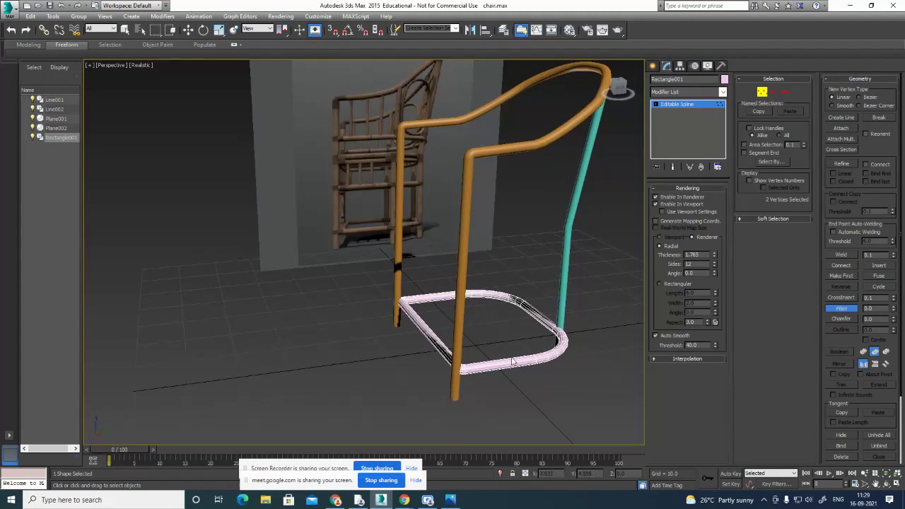
Leave vertex editing and copy the rounded bottom ring straight up to a Z height of about 18.0.
left_click(764, 92)
left_click(570, 363)
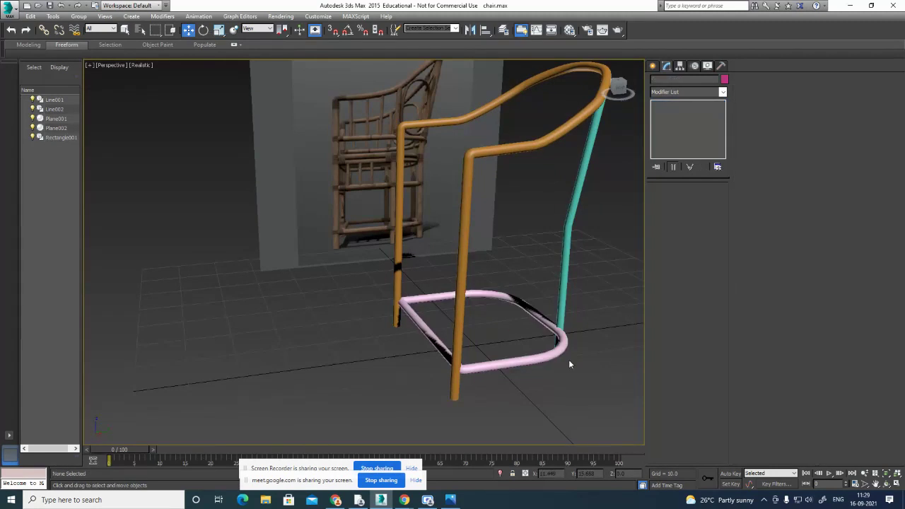
left_click(528, 361)
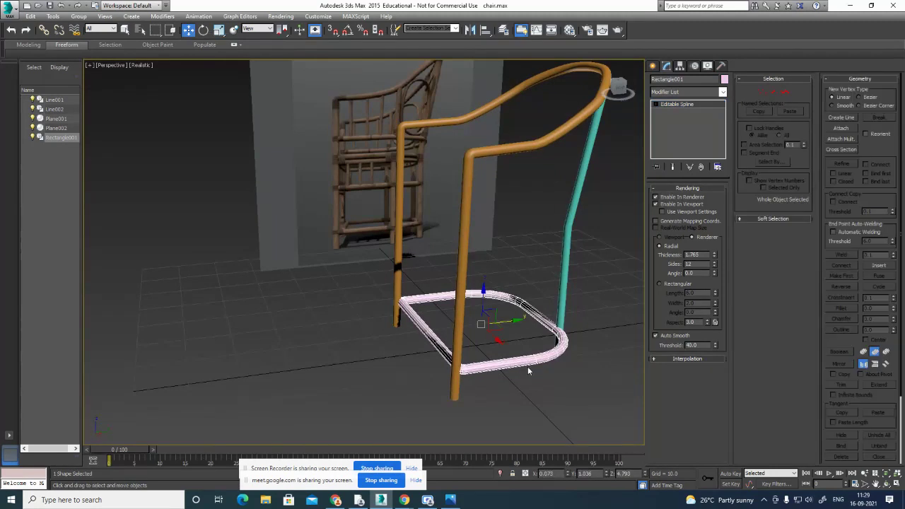
key("alt+w")
scroll(208, 345, "down", 3)
scroll(220, 343, "up", 3)
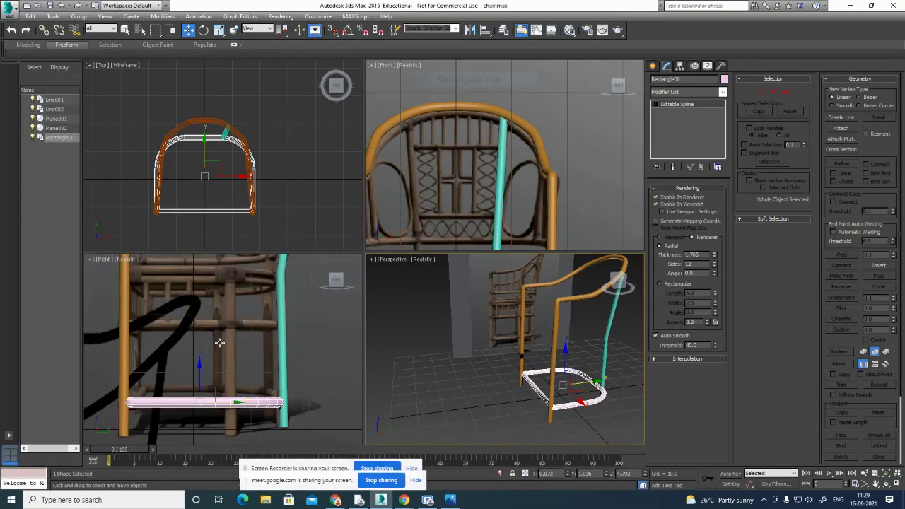
scroll(239, 331, "down", 2)
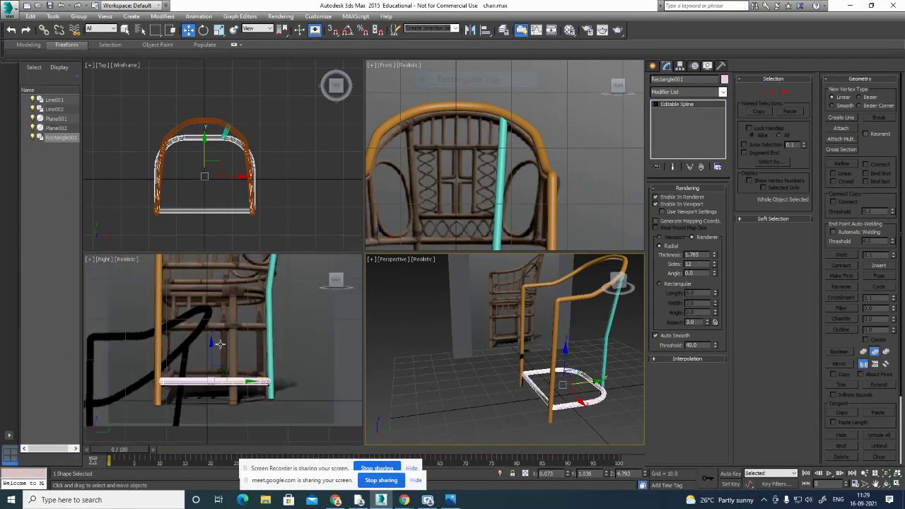
left_click_drag(211, 351, 224, 297, "shift")
left_click(450, 293)
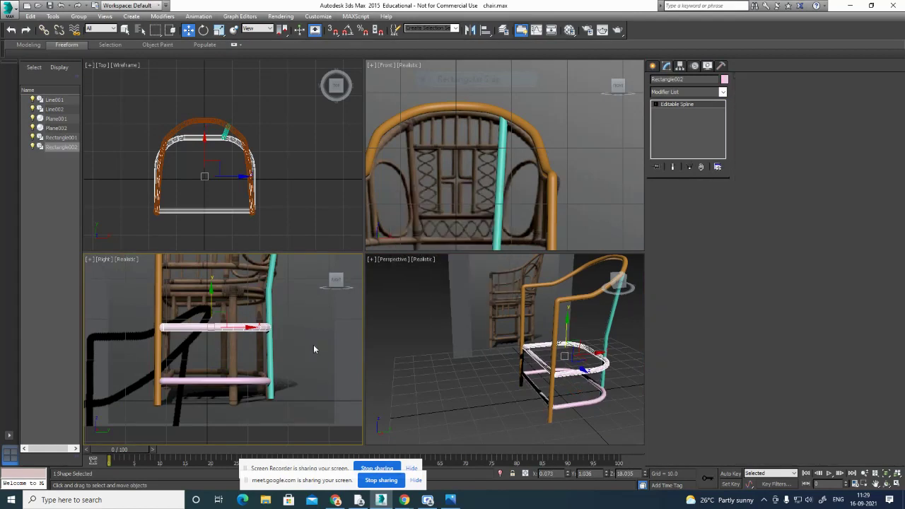
Copy the middle ring straight up to a Z height of about 25.8, below the seat level.
middle_click_drag(313, 346, 305, 399)
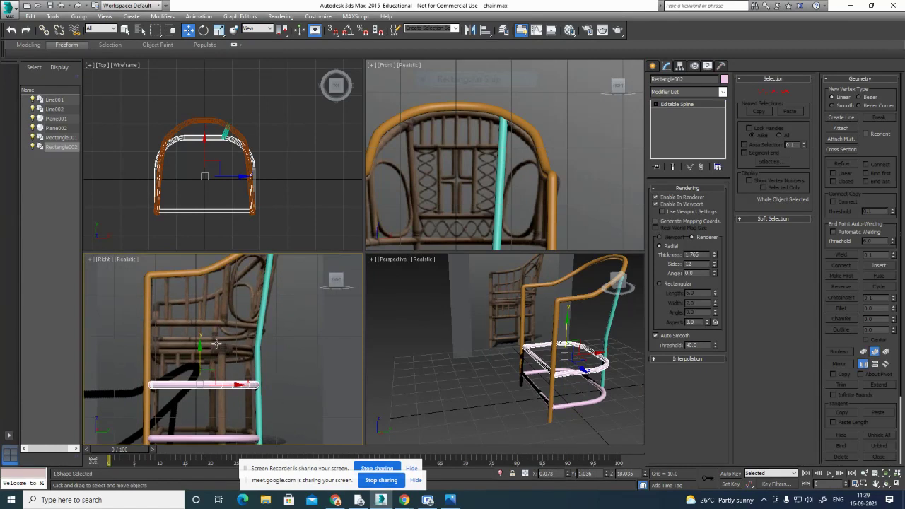
scroll(216, 344, "up", 5)
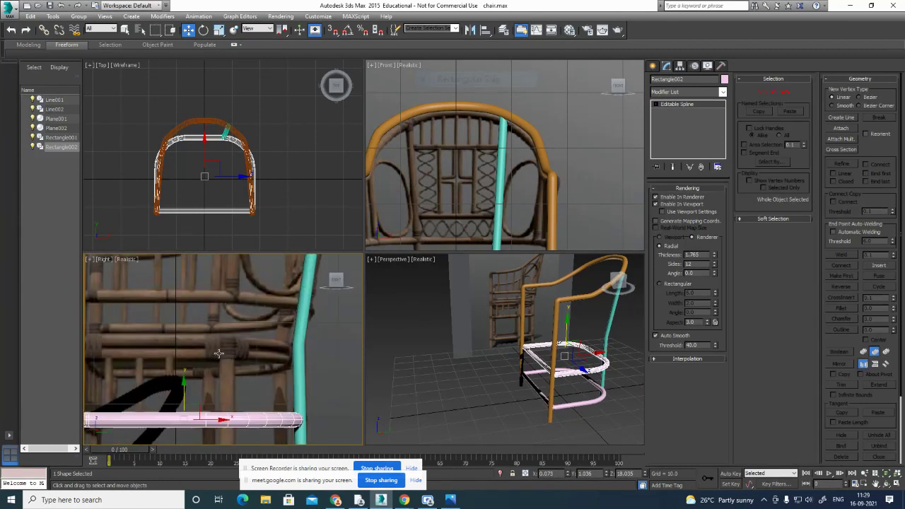
scroll(218, 353, "down", 2)
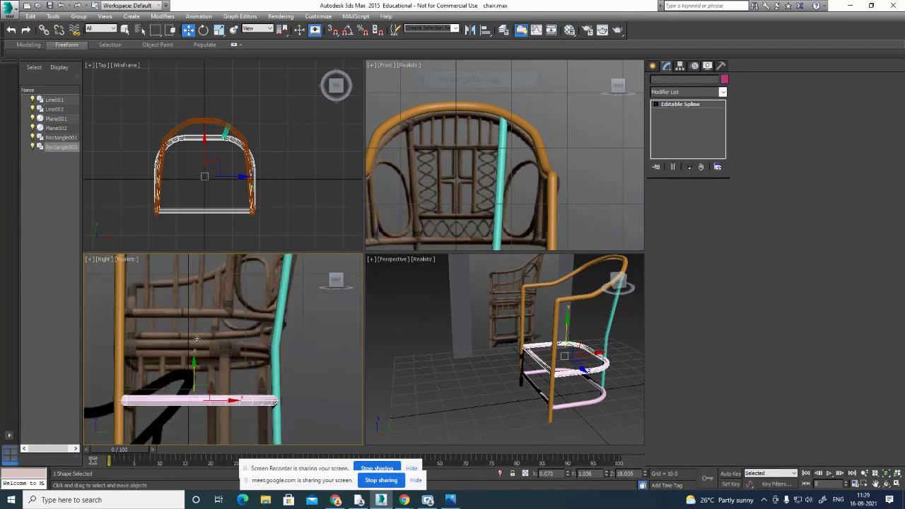
left_click_drag(197, 340, 210, 324)
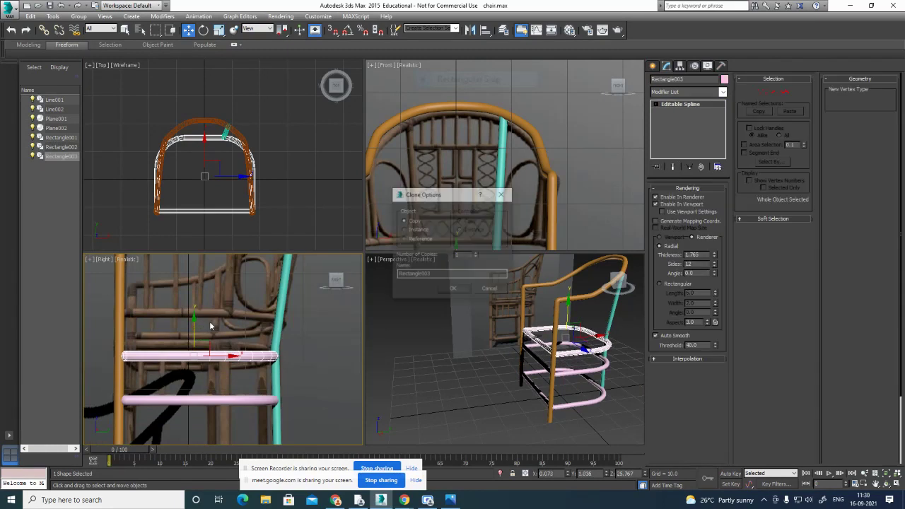
left_click(450, 291)
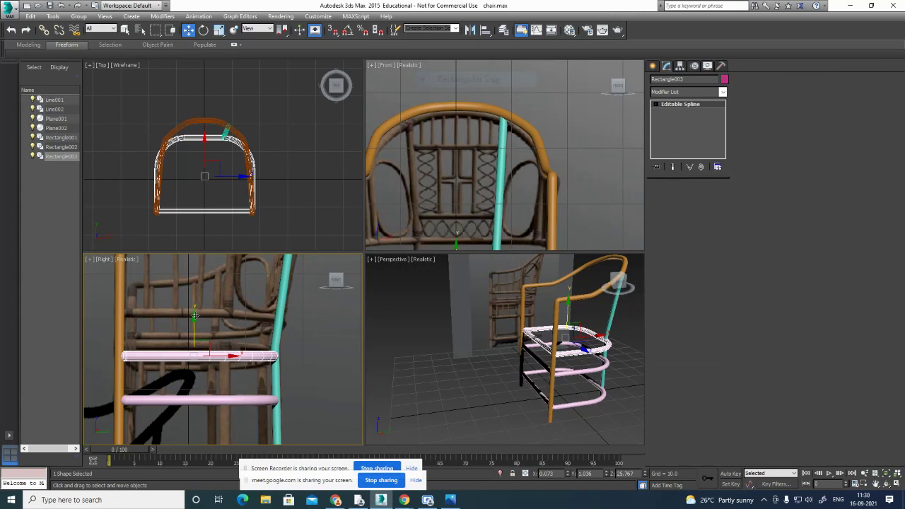
Copy the uppermost ring slightly higher, to a Z height of about 28.1, and clear the selection.
left_click_drag(195, 315, 198, 309)
left_click(450, 291)
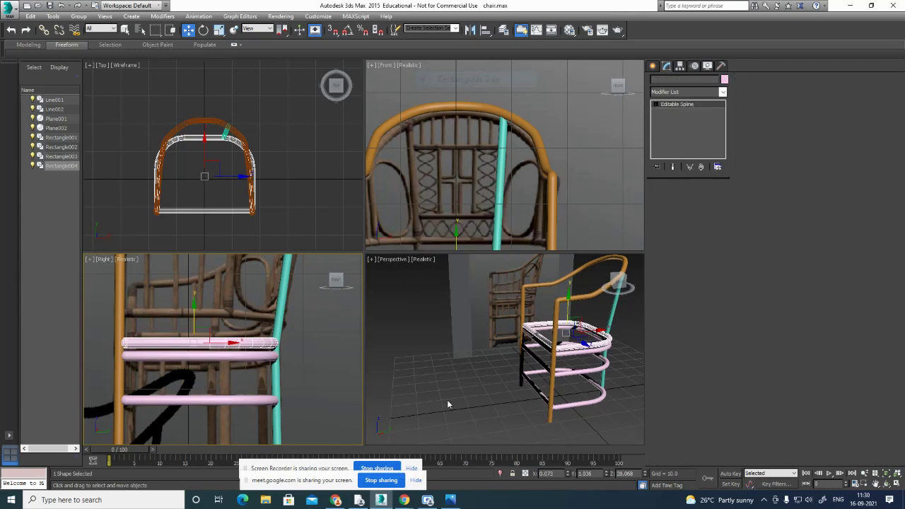
left_click(449, 400)
Recolour the four rings and the turquoise back leg with the orange-brown object colour of the chair frame.
scroll(495, 396, "up", 3)
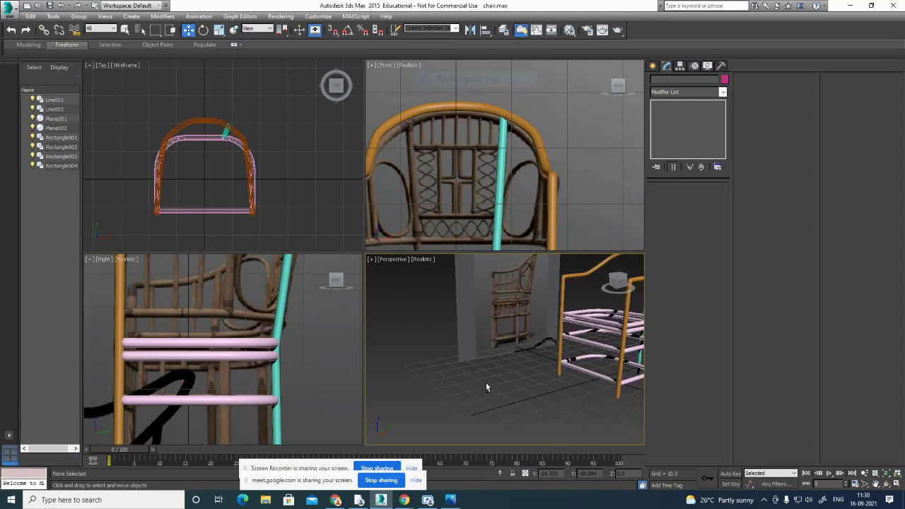
key("alt+w")
middle_click_drag(455, 360, 489, 388, "alt")
left_click_drag(466, 285, 465, 285)
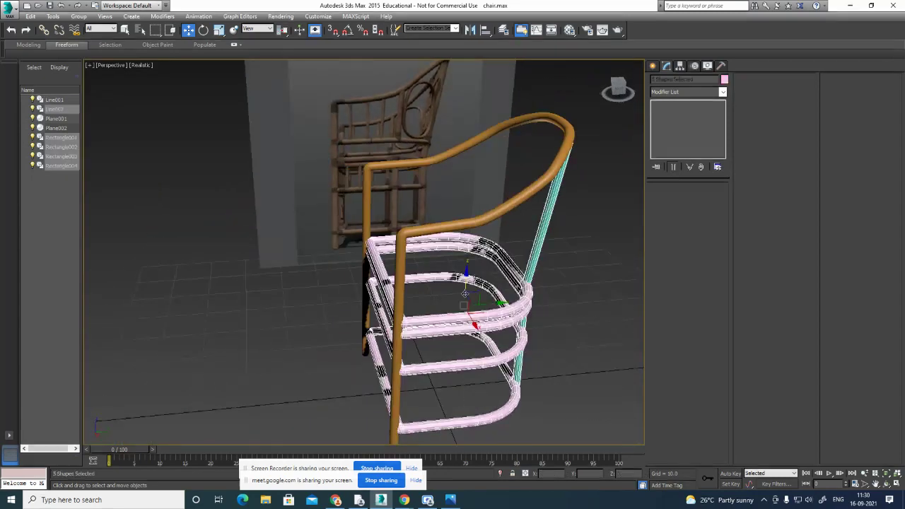
left_click(724, 79)
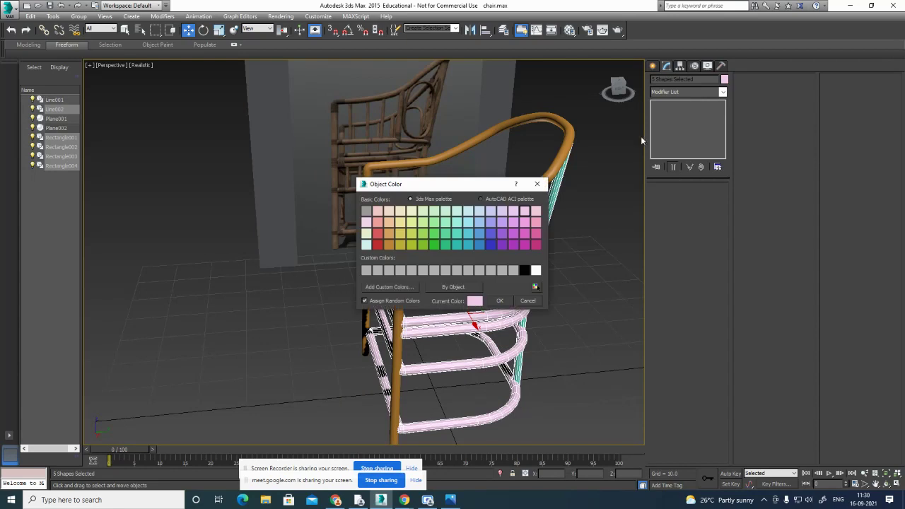
left_click(389, 245)
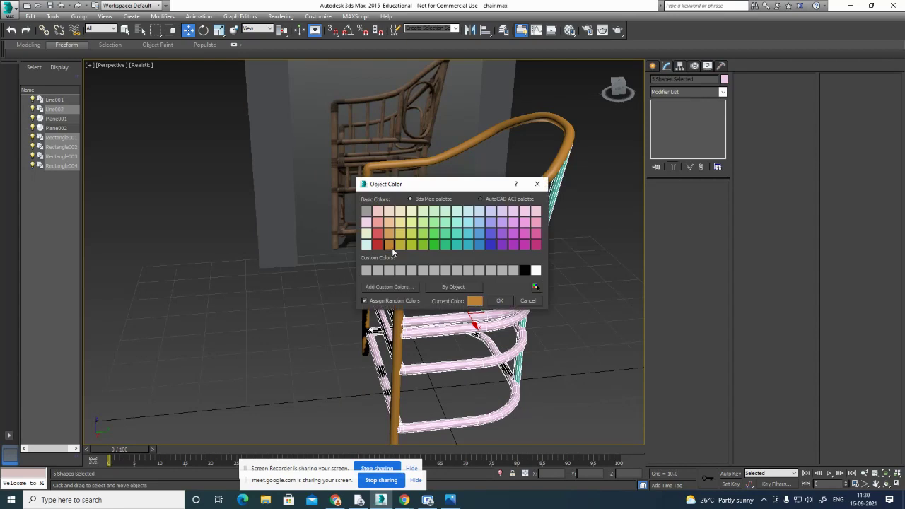
left_click(499, 300)
left_click(554, 311)
Copy the topmost ring slightly upward to a Z height of about 29.7 as the seat outline.
scroll(554, 311, "down", 3)
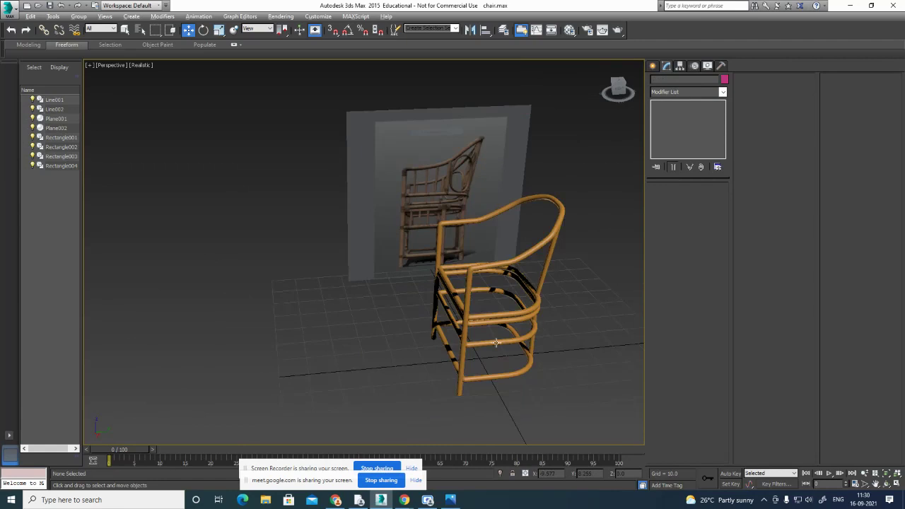
middle_click_drag(497, 345, 556, 350, "alt")
middle_click_drag(548, 290, 364, 327)
scroll(375, 283, "up", 5)
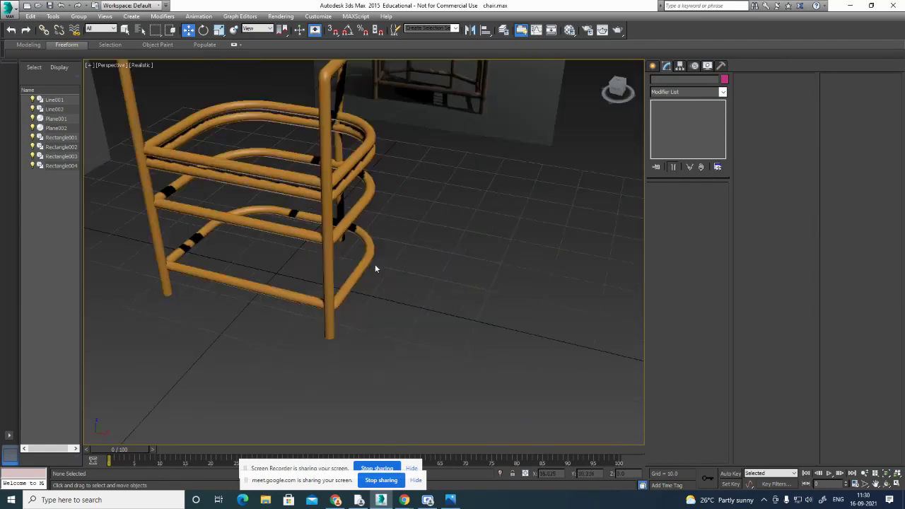
middle_click_drag(426, 251, 481, 261, "alt")
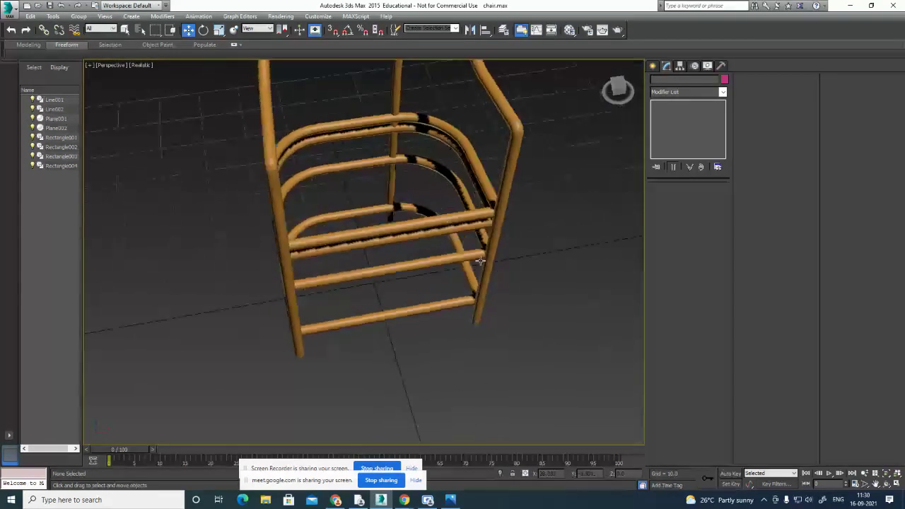
left_click(440, 220)
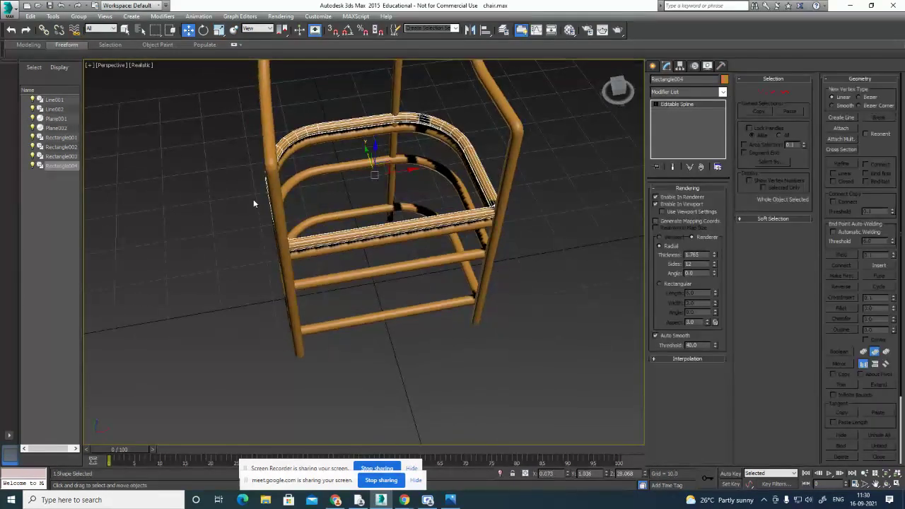
middle_click_drag(484, 327, 421, 316)
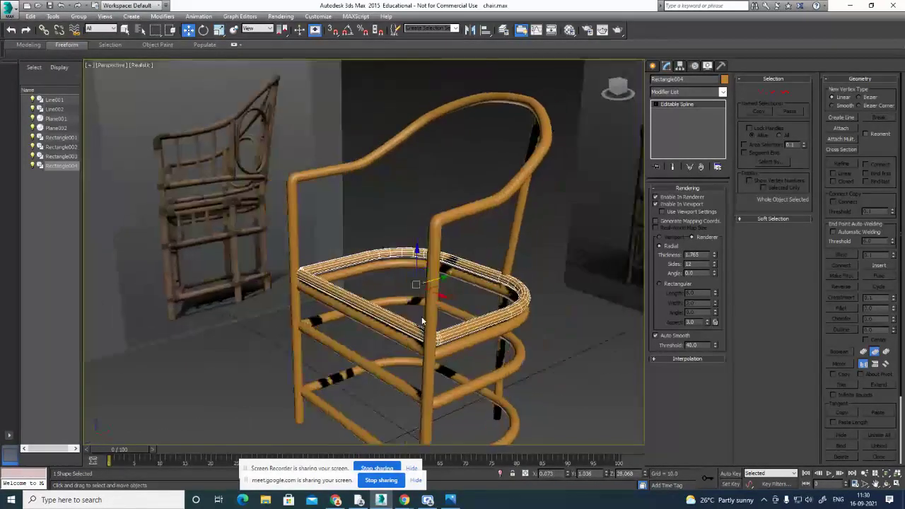
left_click_drag(418, 244, 420, 237)
left_click(453, 289)
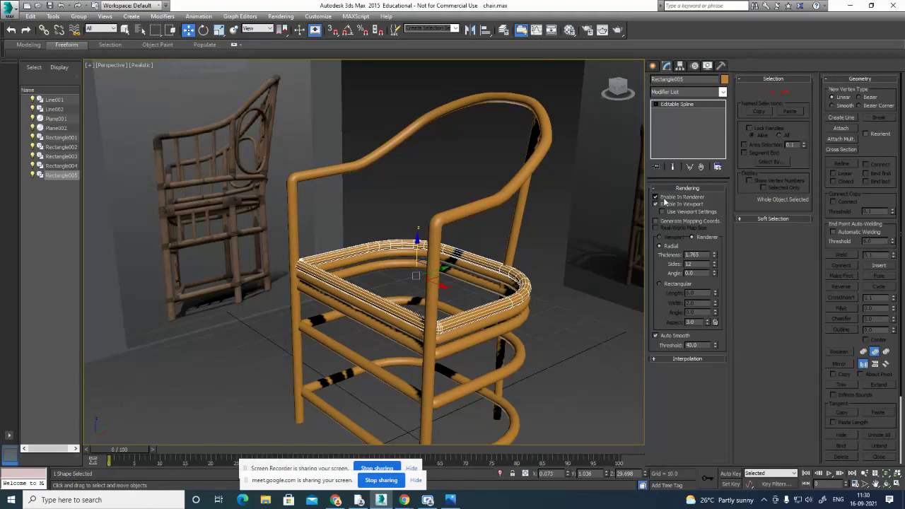
Disable the seat outline's thickness in renderer and viewport, and apply an Extrude modifier with an amount of 1.0.
left_click(656, 197)
left_click(657, 205)
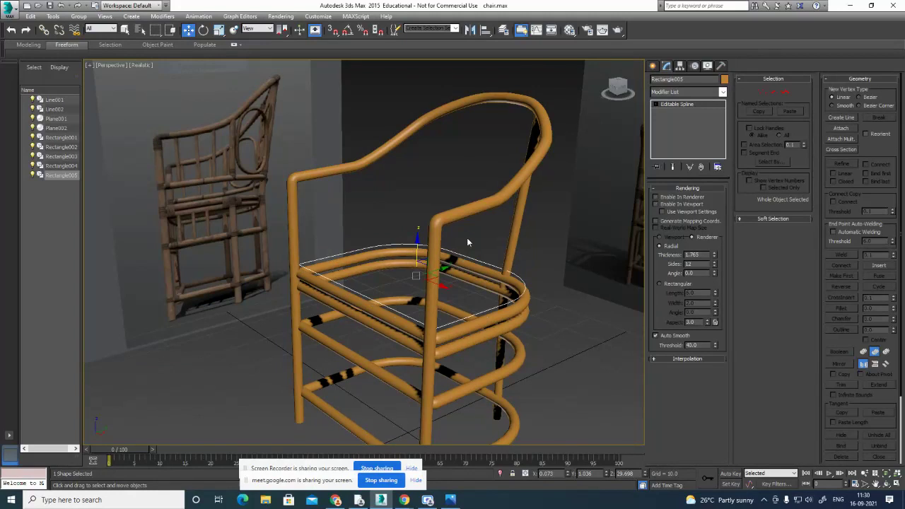
left_click(722, 94)
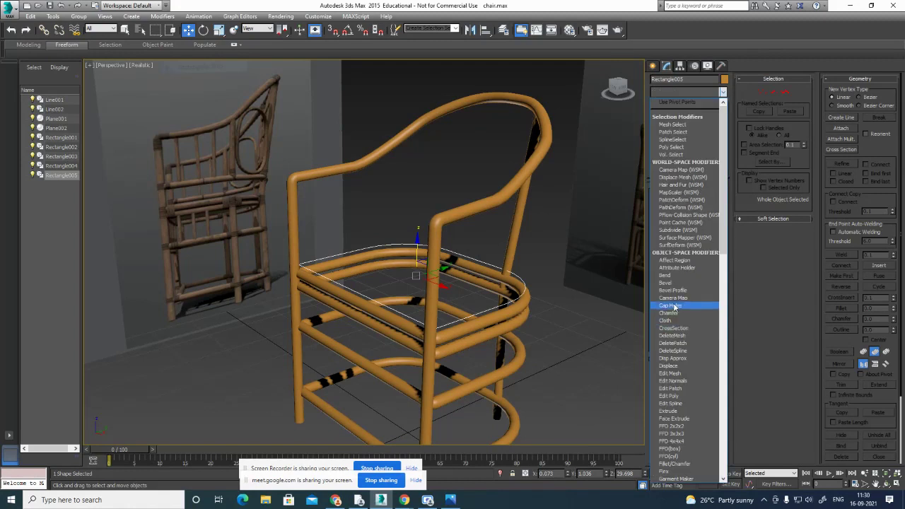
key("e")
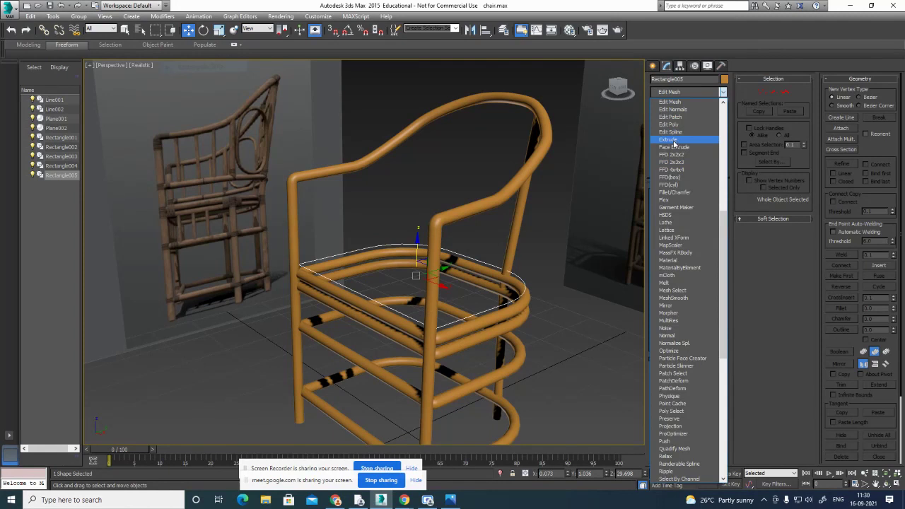
left_click(676, 140)
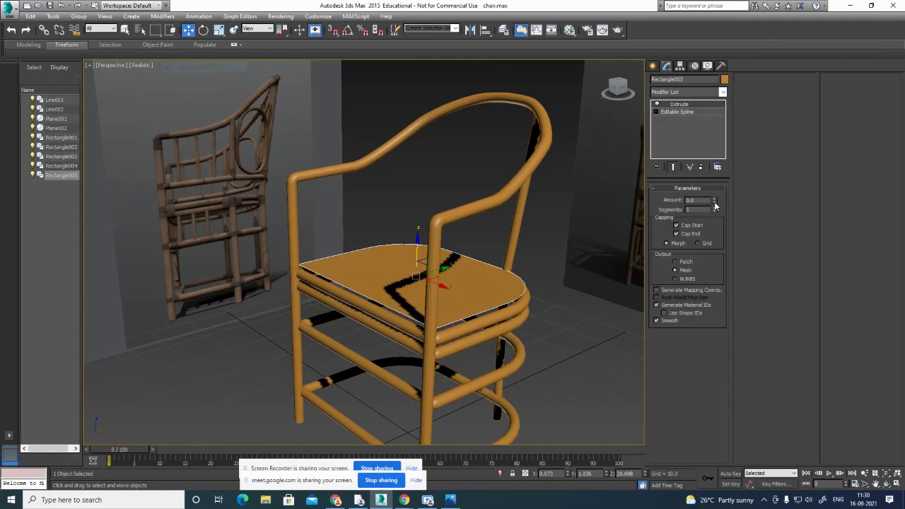
mouse_move(714, 202)
left_mouse_down()
mouse_move(715, 185)
mouse_move(713, 200)
left_mouse_up()
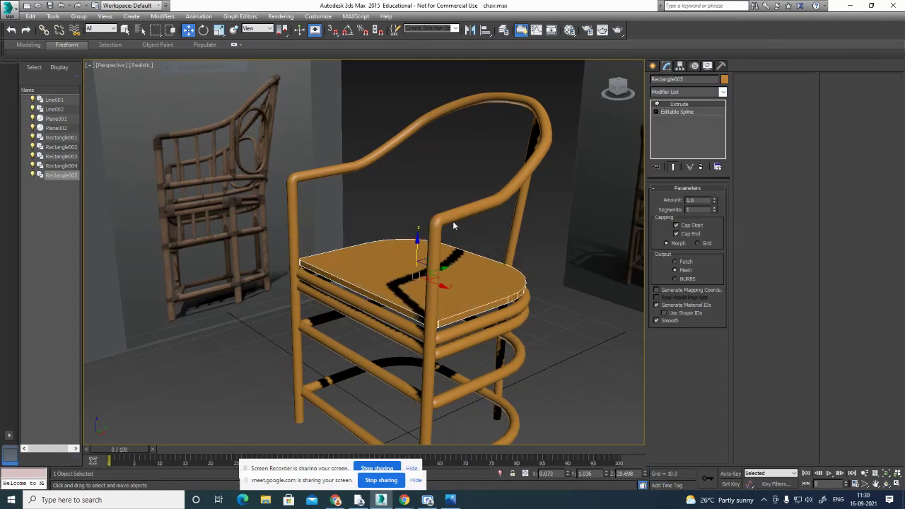
Lower the seat panel into the topmost ring, to a Z height of about 27.3.
left_click_drag(417, 241, 422, 251)
left_click(546, 337)
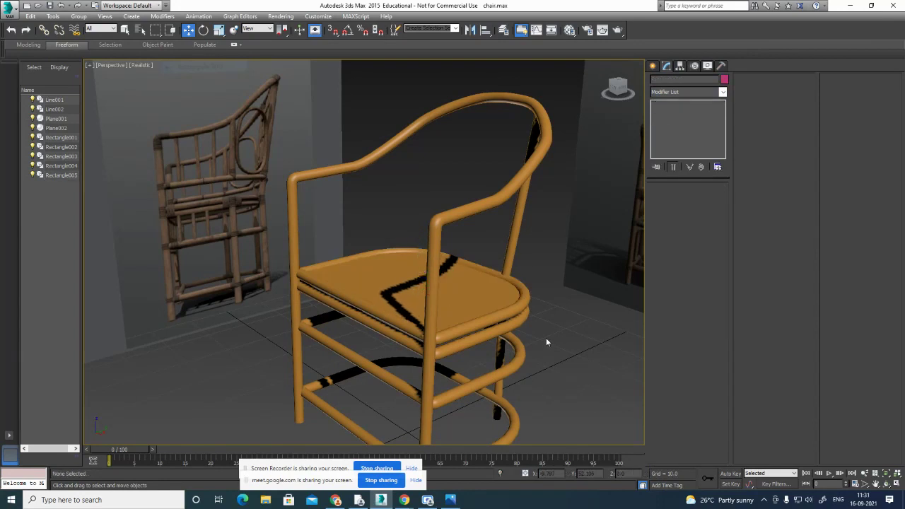
middle_click_drag(546, 337, 561, 370, "alt")
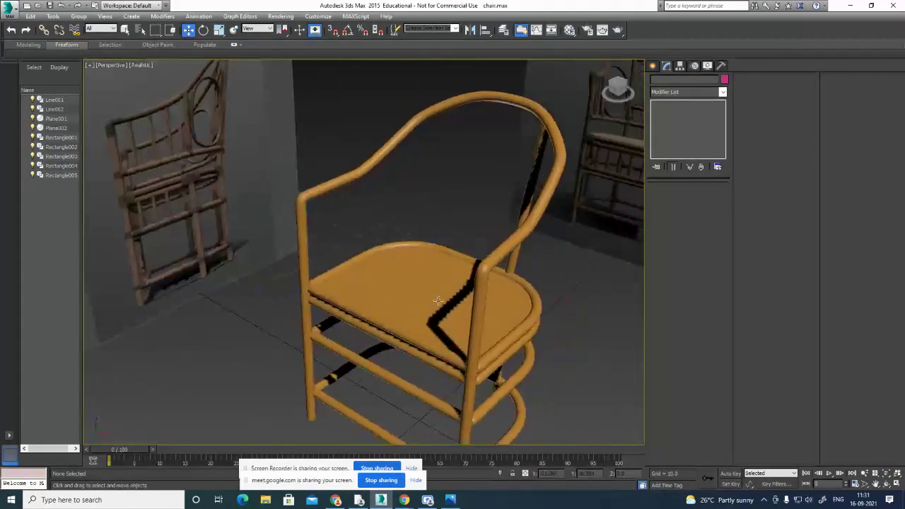
Set the seat panel's extrusion amount to 1.5 and deselect it.
left_click(439, 301)
middle_click_drag(439, 301, 681, 271, "alt")
left_click_drag(715, 203, 716, 200)
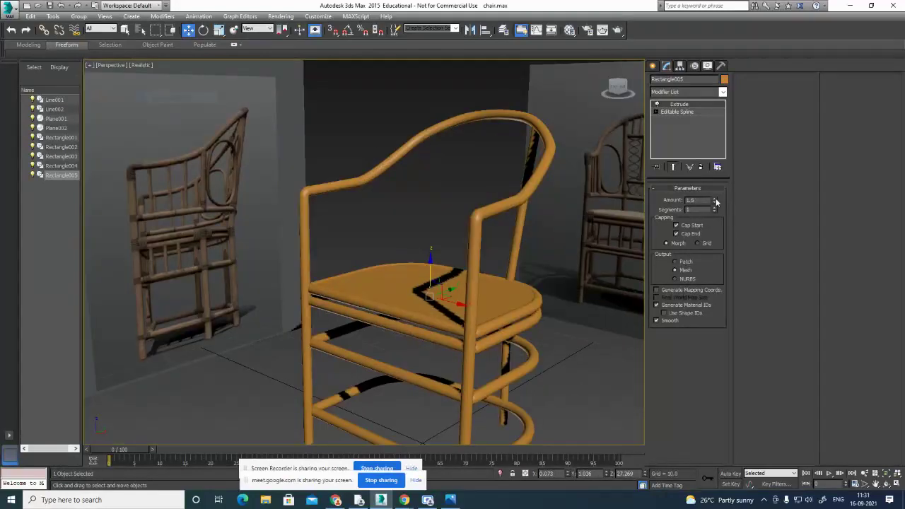
left_click(571, 345)
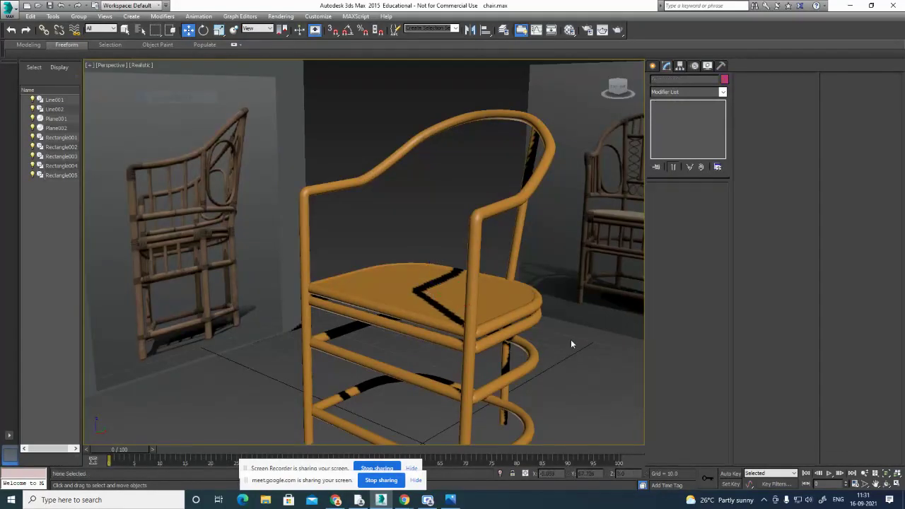
Examine the front reference image of the chair for the remaining parts of the frame, seat and back.
scroll(566, 340, "down", 3)
middle_click_drag(521, 318, 339, 272, "alt")
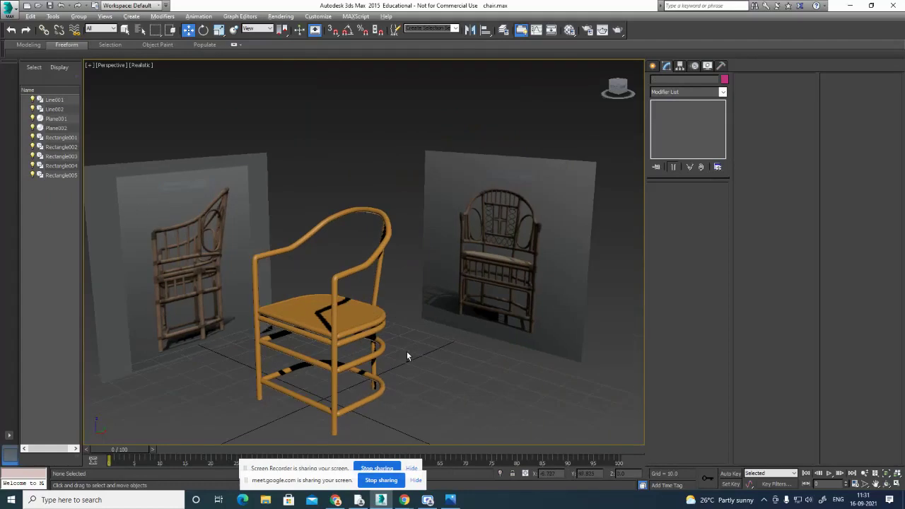
mouse_move(407, 352)
middle_mouse_down("alt")
mouse_move(410, 339)
mouse_move(414, 351)
middle_mouse_up("alt")
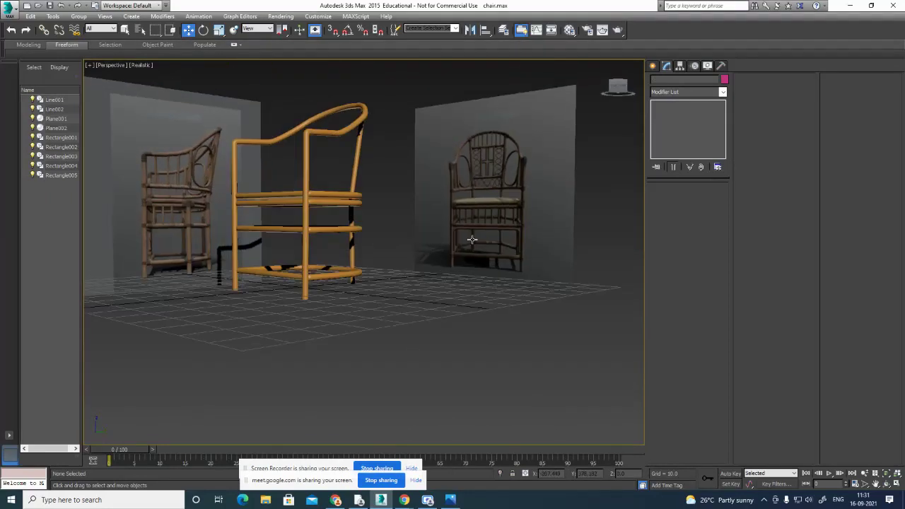
scroll(475, 210, "up", 6)
scroll(481, 185, "down", 4)
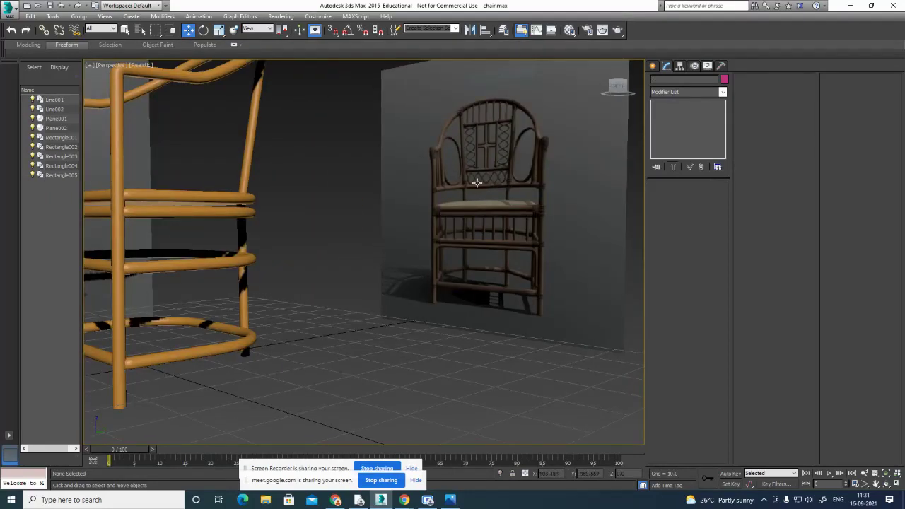
scroll(482, 184, "up", 4)
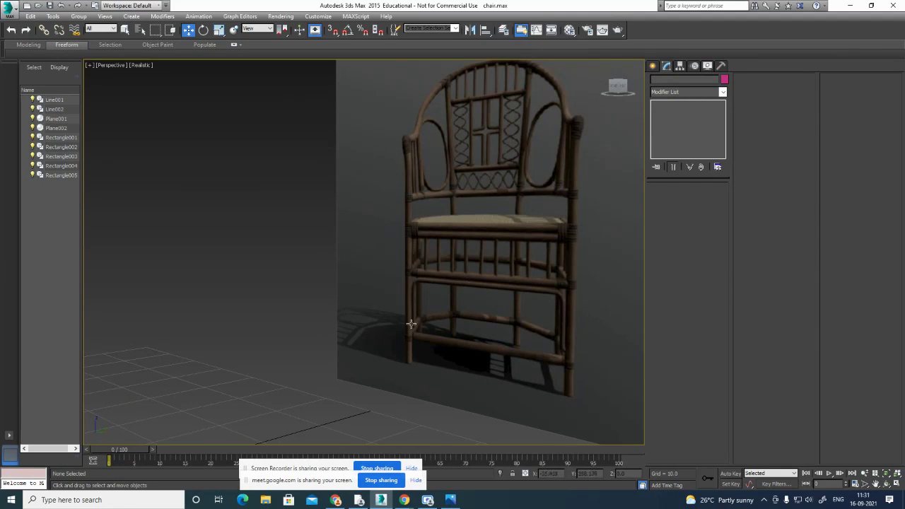
scroll(526, 293, "down", 10)
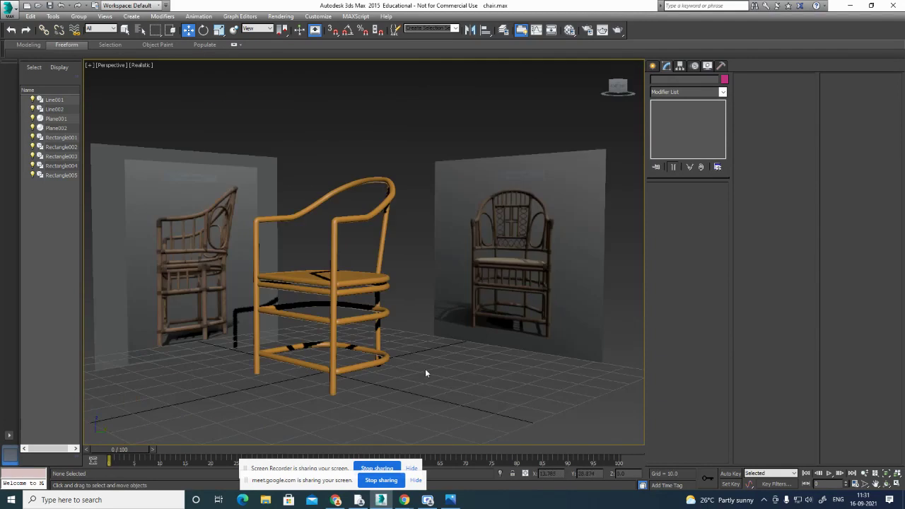
Examine the lower front frame in the reference image and compare it with the modelled legs and rings in the front view.
middle_click_drag(426, 373, 463, 379, "alt")
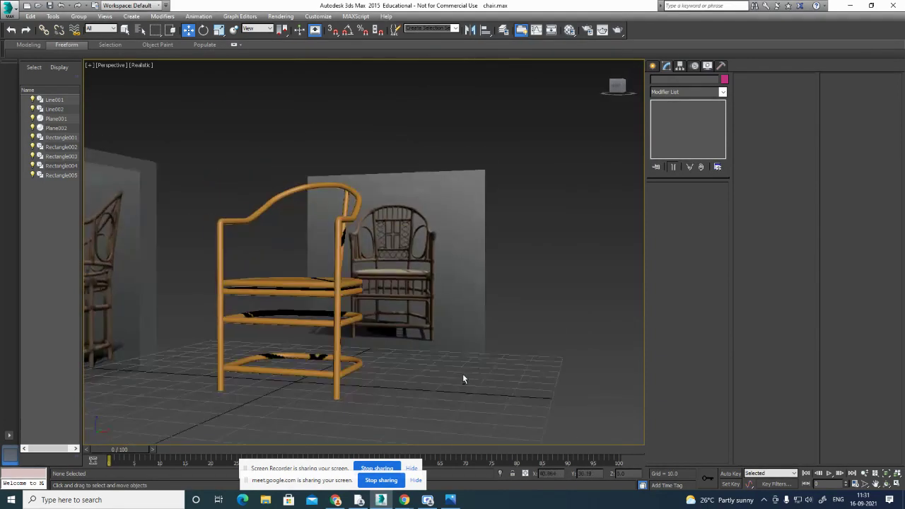
scroll(370, 299, "up", 5)
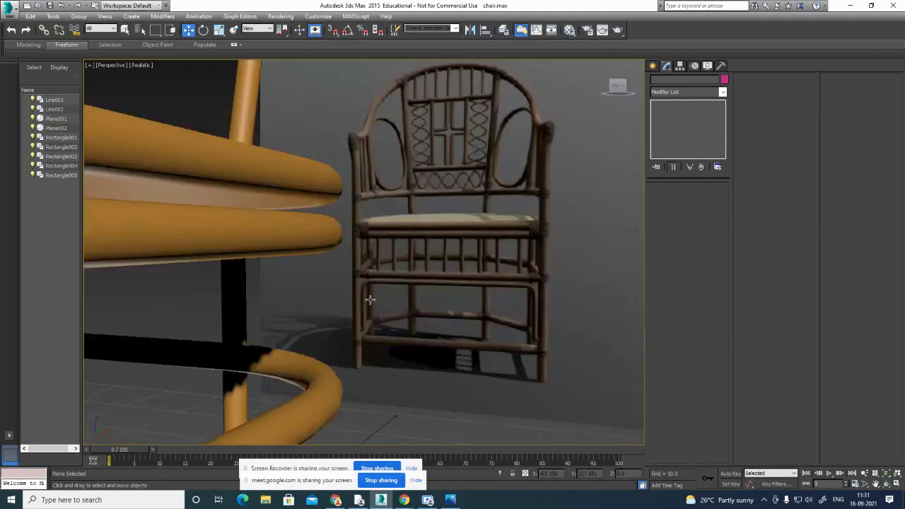
scroll(367, 311, "up", 4)
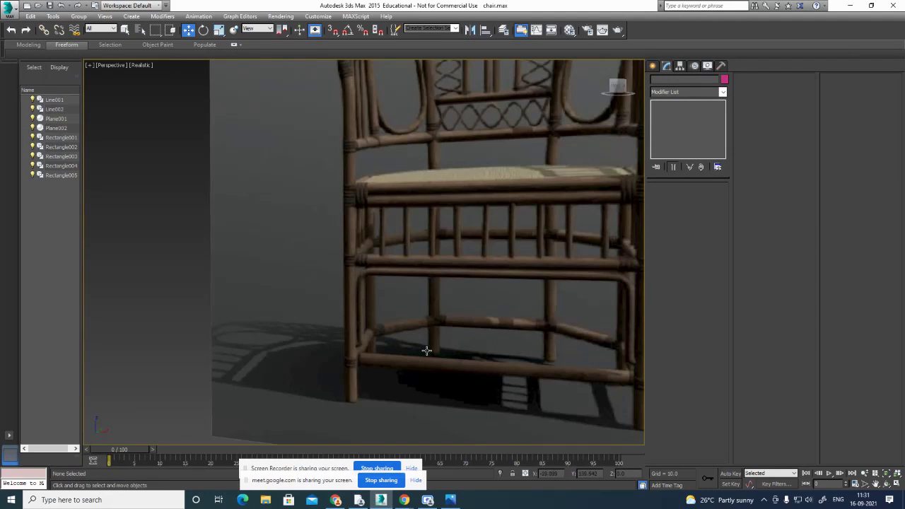
scroll(427, 351, "down", 4)
scroll(514, 352, "down", 5)
key("alt+w")
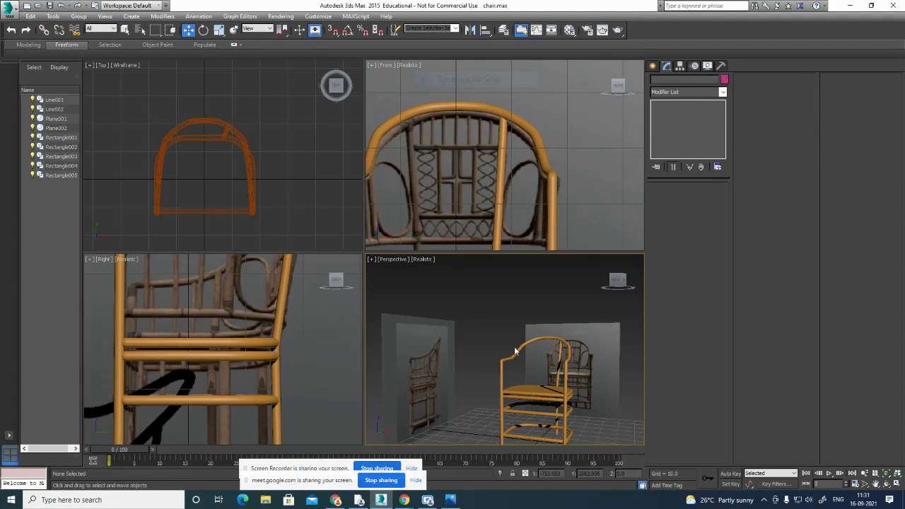
scroll(572, 170, "down", 3)
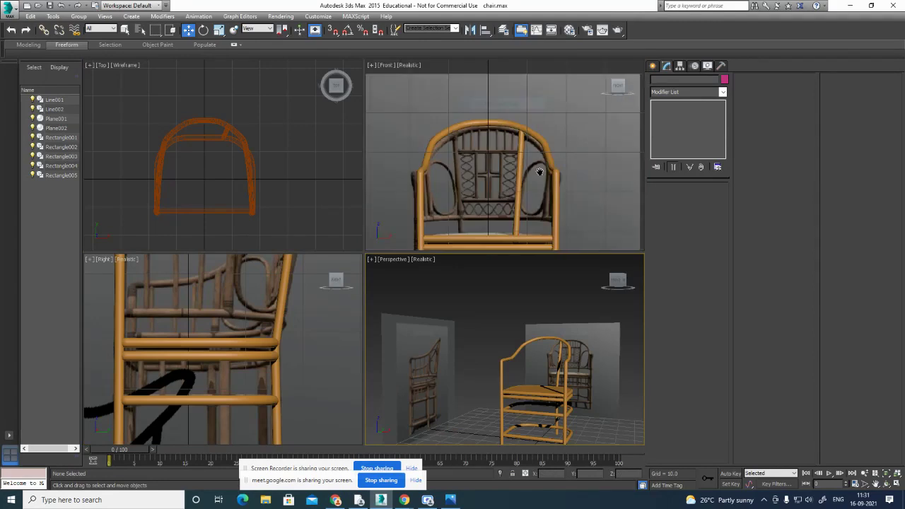
middle_click_drag(540, 172, 548, 80)
middle_click_drag(518, 174, 520, 104)
scroll(478, 143, "up", 4)
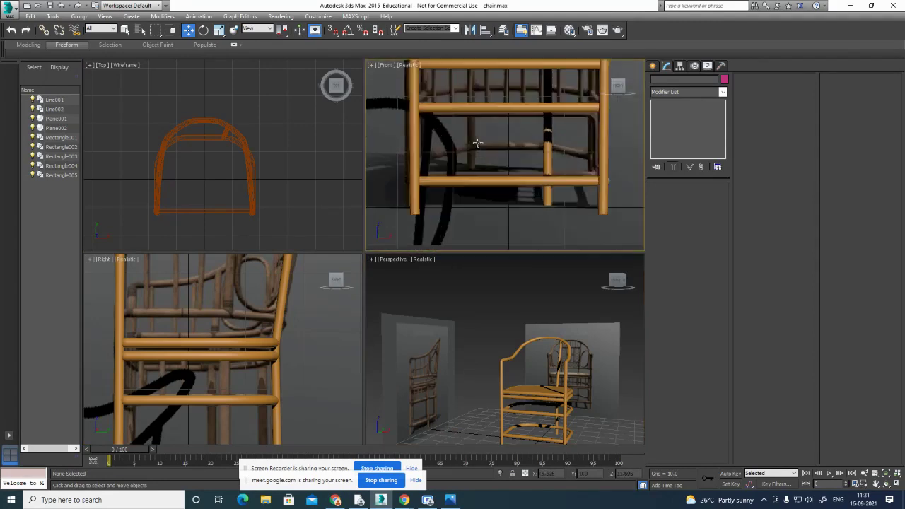
middle_click_drag(480, 142, 471, 170)
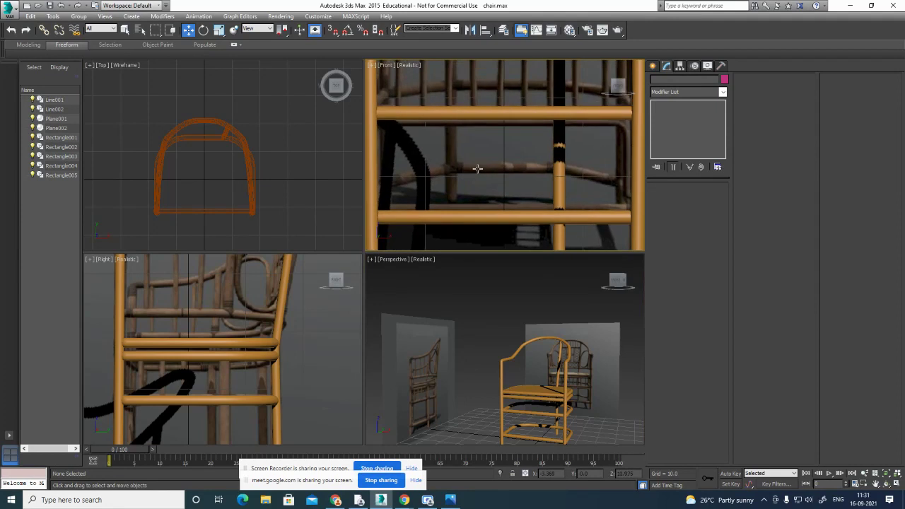
scroll(560, 151, "down", 2)
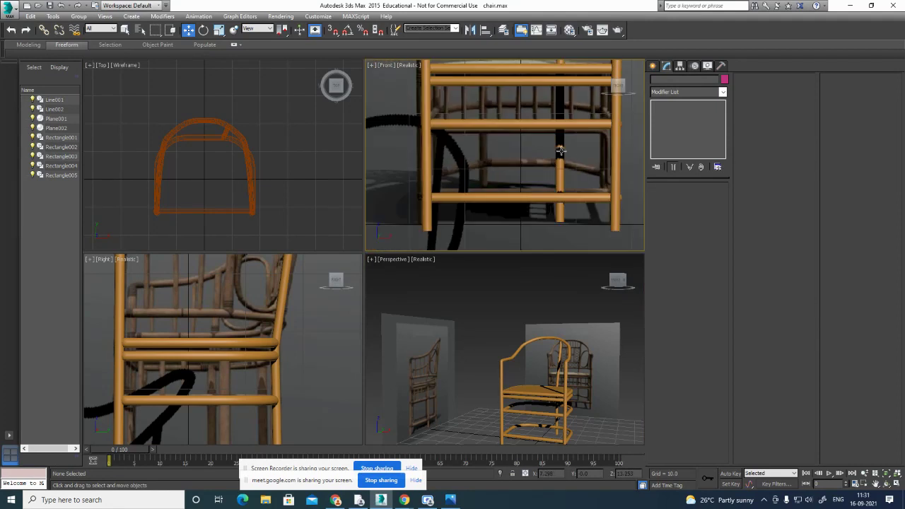
left_click(653, 66)
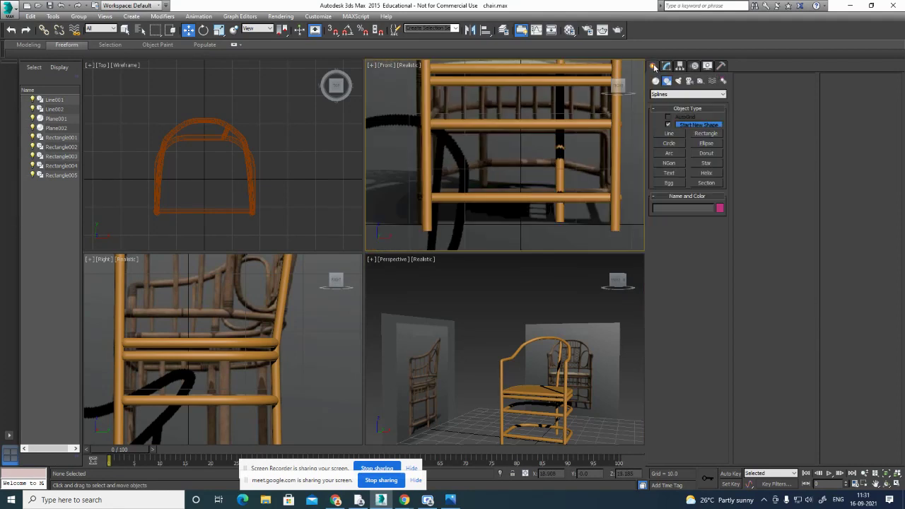
left_click(670, 142)
left_click(669, 134)
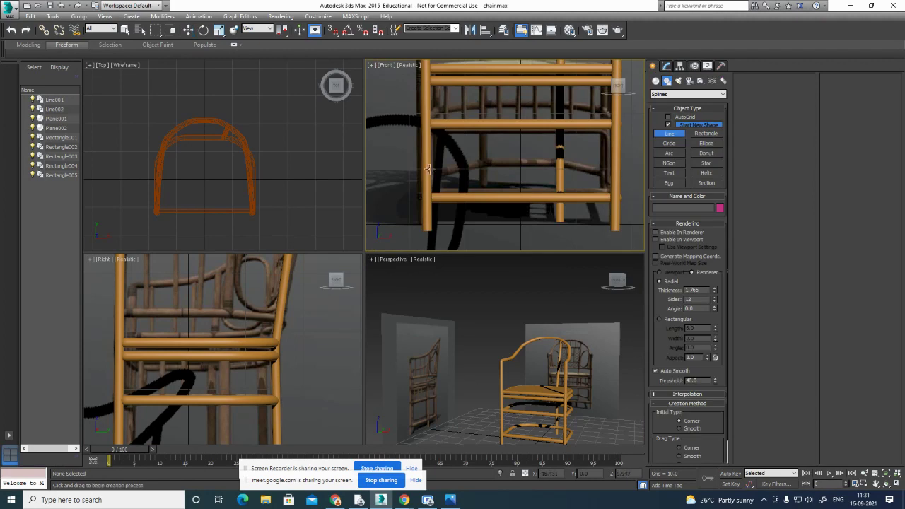
scroll(458, 179, "up", 3)
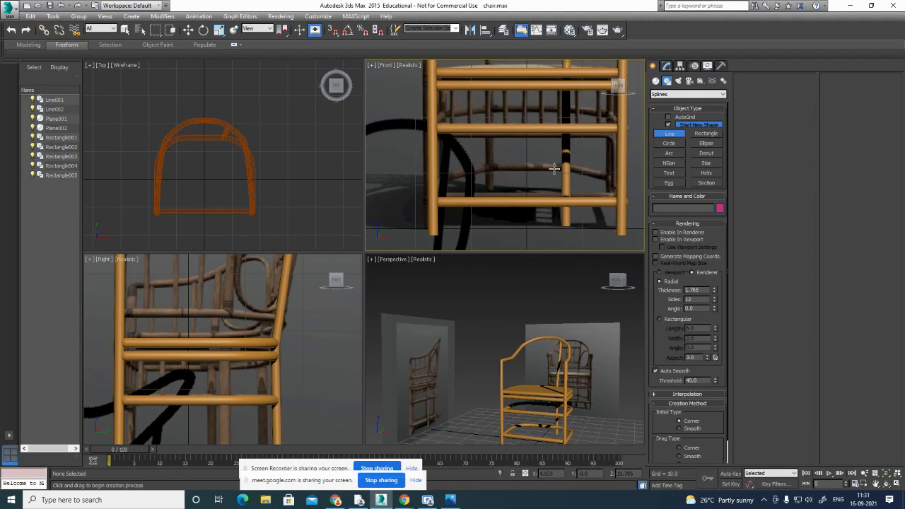
left_click(187, 30)
Copy the middle horizontal ring and place the copy just below it, at a Z height of about 16.7.
middle_click(521, 343)
key("alt+w")
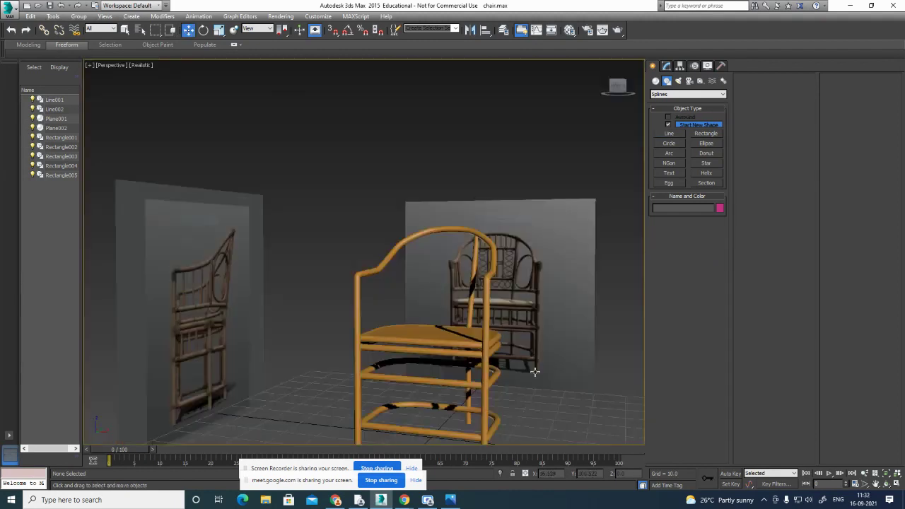
middle_click_drag(536, 373, 491, 387, "alt")
middle_click_drag(519, 325, 524, 230)
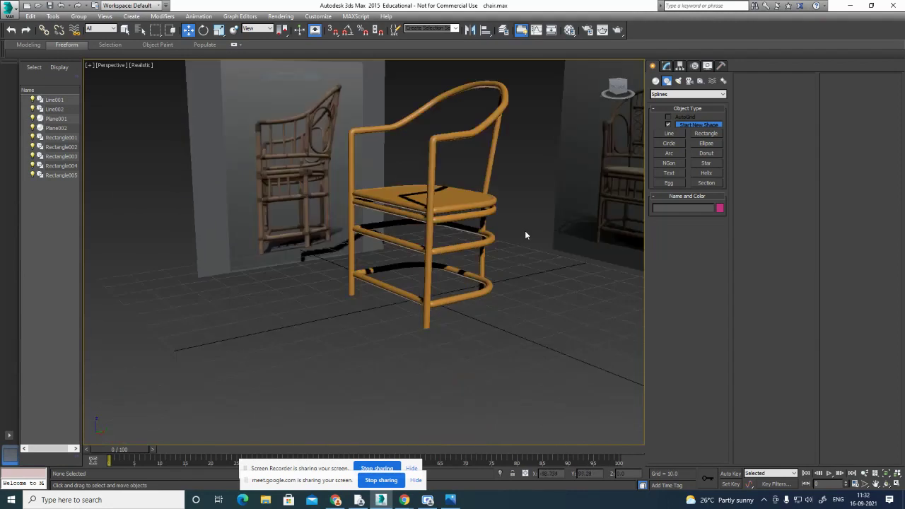
scroll(444, 270, "up", 3)
middle_click_drag(394, 304, 333, 287, "alt")
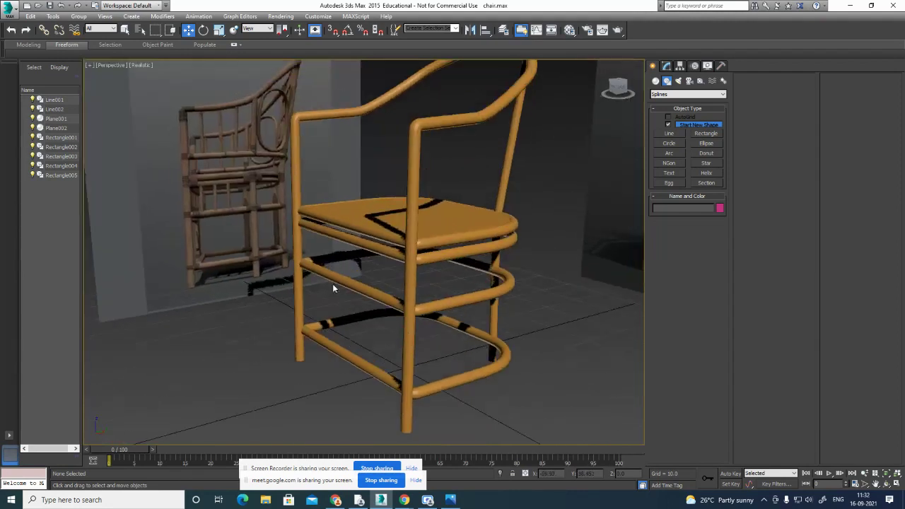
left_click(326, 278)
scroll(403, 342, "up", 4)
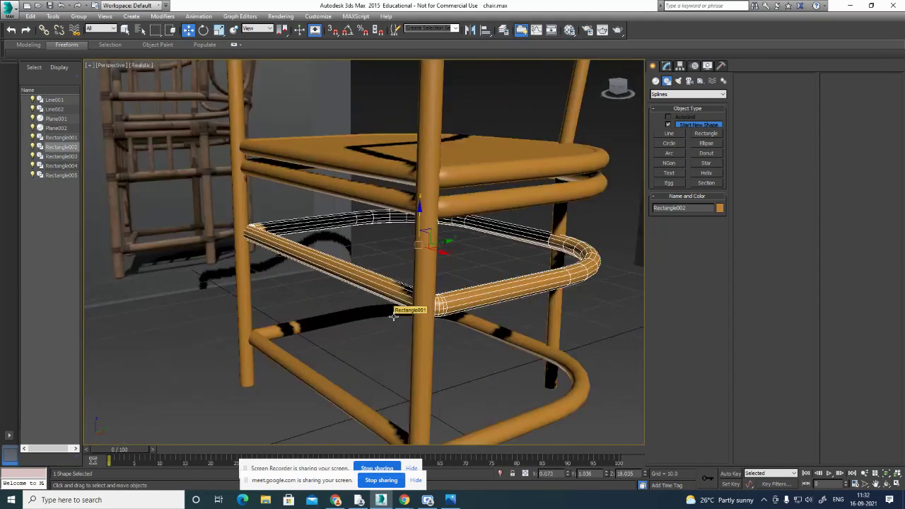
middle_click_drag(403, 342, 413, 342)
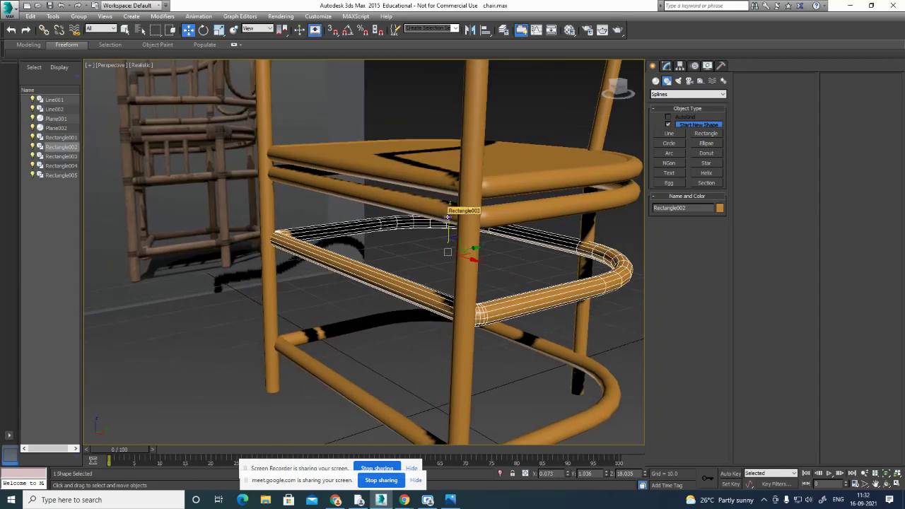
left_click_drag(450, 214, 451, 229)
left_click(451, 289)
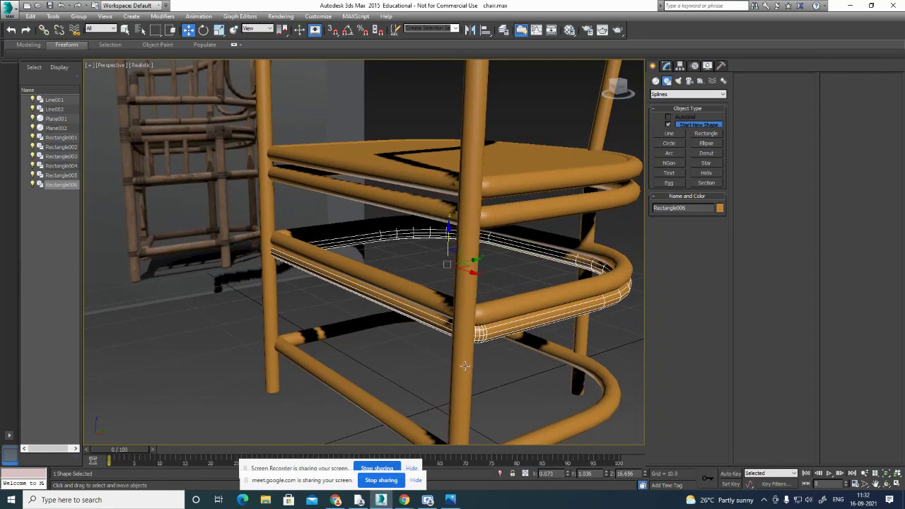
Delete the side and rear vertices of the copied ring, keeping only the vertices at its front rail.
mouse_move(452, 290)
middle_mouse_down("alt")
mouse_move(531, 397)
mouse_move(455, 391)
middle_mouse_up("alt")
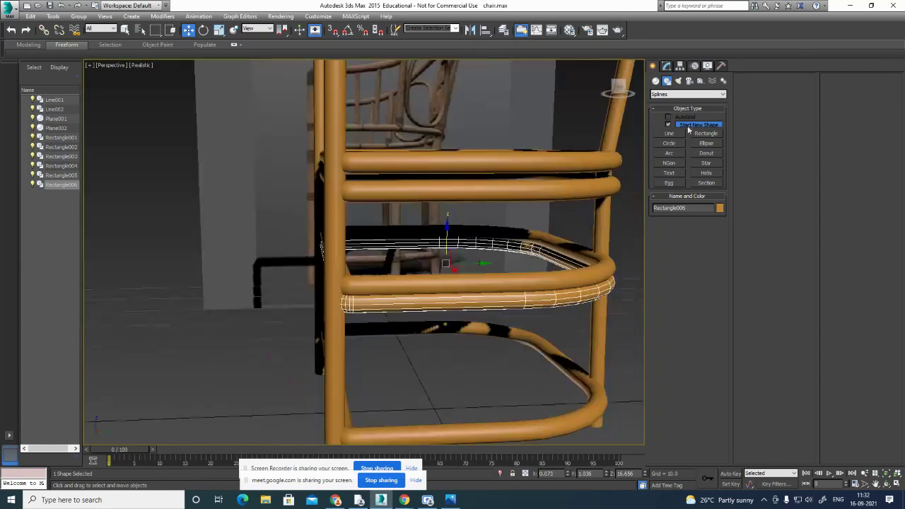
left_click(666, 65)
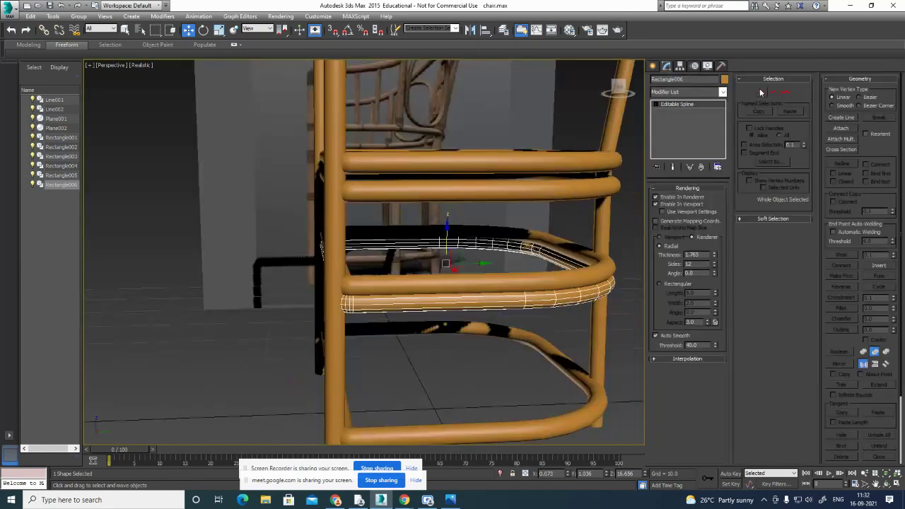
left_click(761, 91)
left_click_drag(638, 168, 569, 296)
key("Delete")
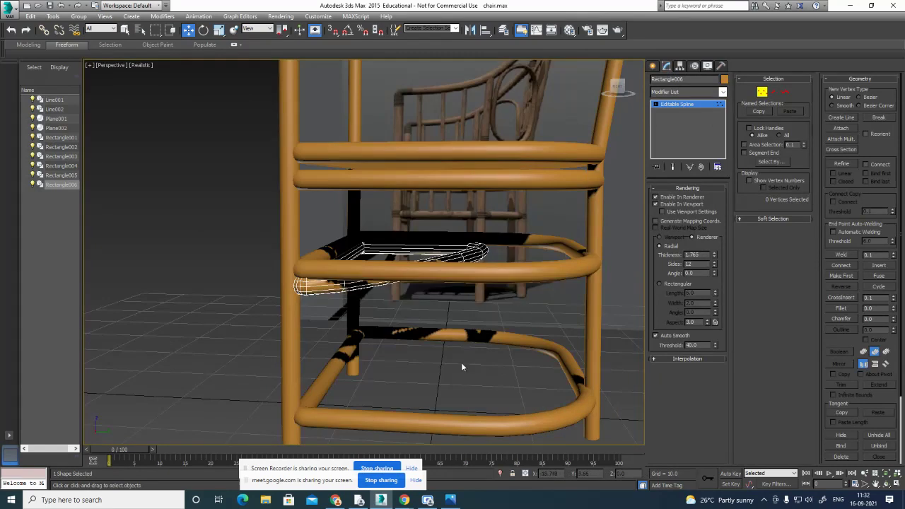
middle_click_drag(435, 305, 473, 255, "alt")
left_click_drag(469, 244, 428, 285)
key("Delete")
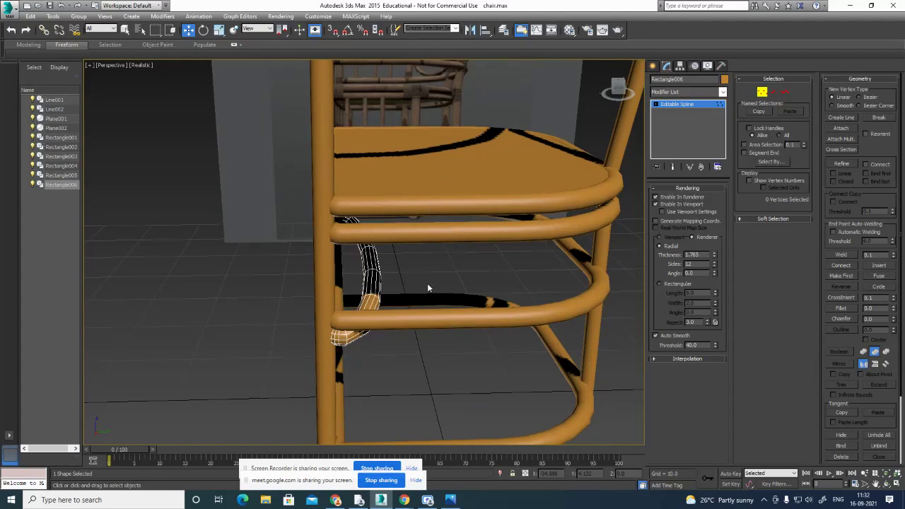
Switch the copied spline to Spline level and disable its thickness in renderer and viewport.
middle_click_drag(403, 316, 678, 231, "alt")
left_click(656, 104)
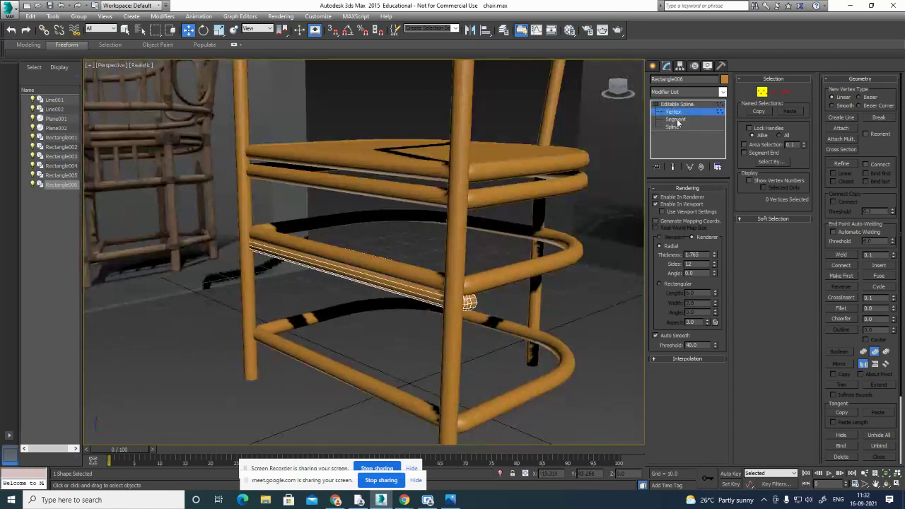
left_click(674, 127)
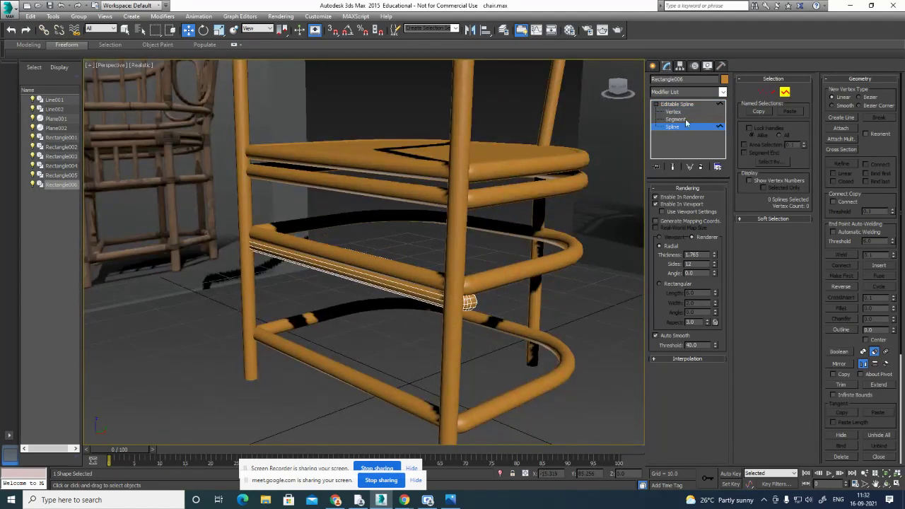
left_click(655, 204)
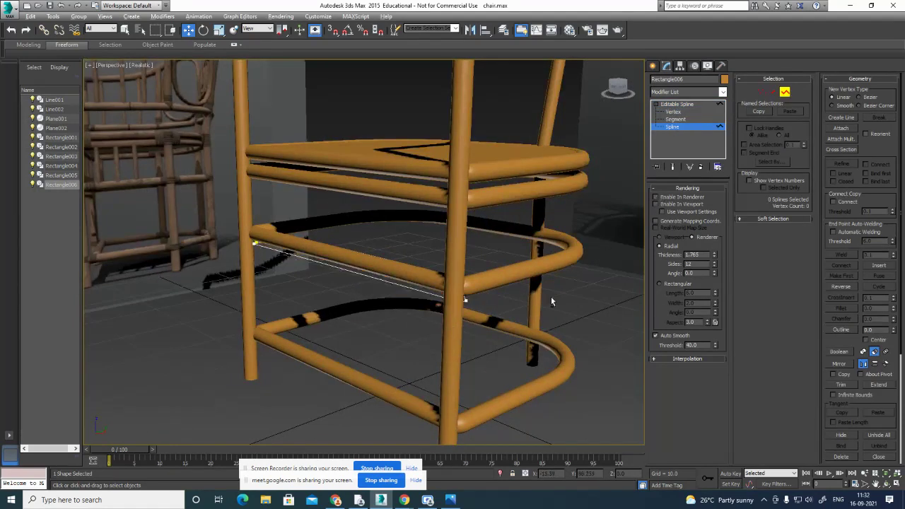
Delete the curved segment closing the back of the copied spline, leaving the open front rail line.
middle_click_drag(551, 296, 396, 256, "alt")
scroll(396, 255, "up", 3)
middle_click_drag(310, 299, 394, 273, "alt")
scroll(361, 268, "down", 3)
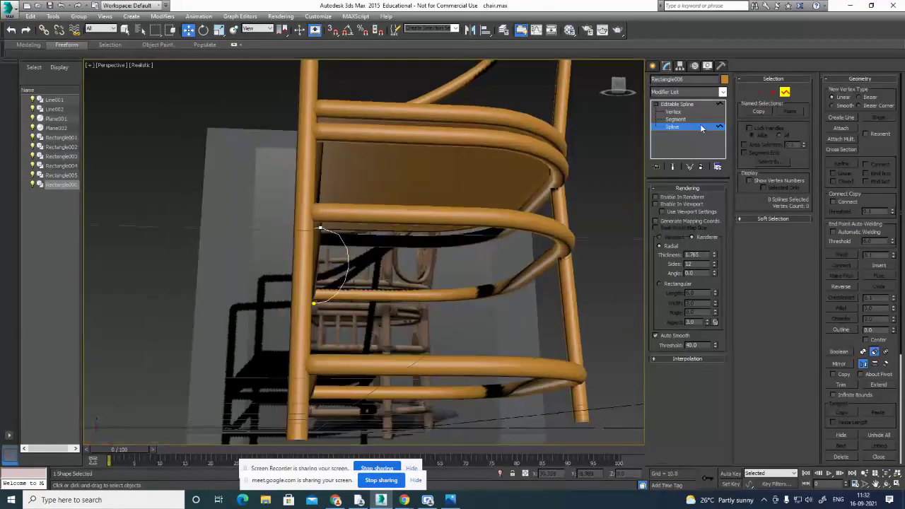
left_click(775, 93)
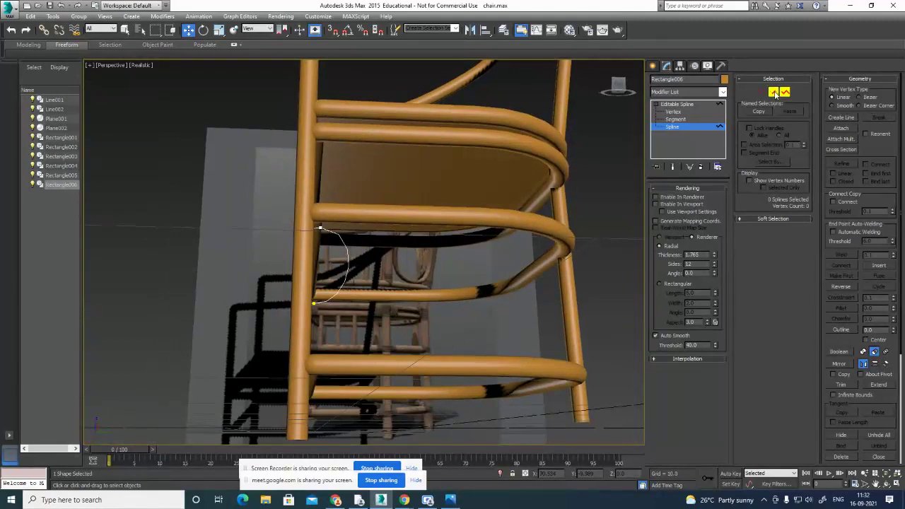
left_click(346, 261)
middle_click_drag(346, 261, 336, 360, "alt")
scroll(323, 319, "up", 3)
middle_click_drag(356, 302, 367, 301, "alt")
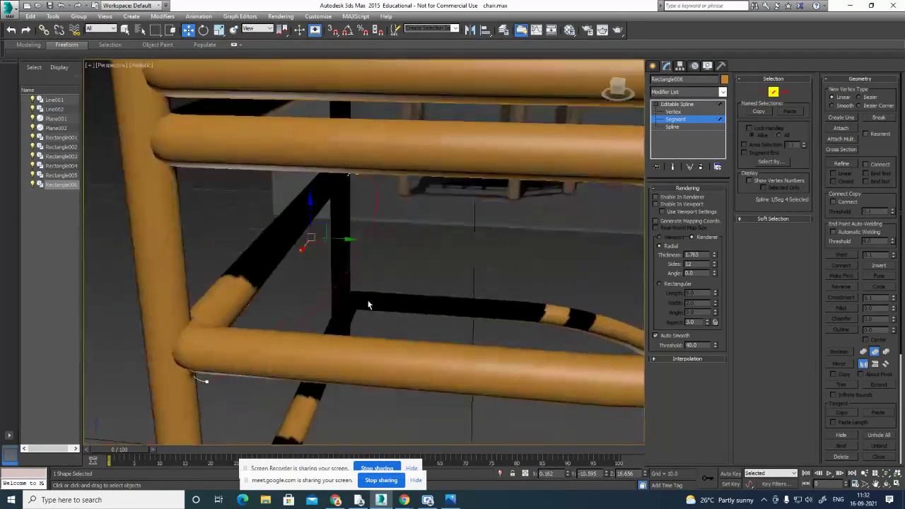
left_click(368, 300)
middle_click_drag(320, 346, 325, 309, "alt")
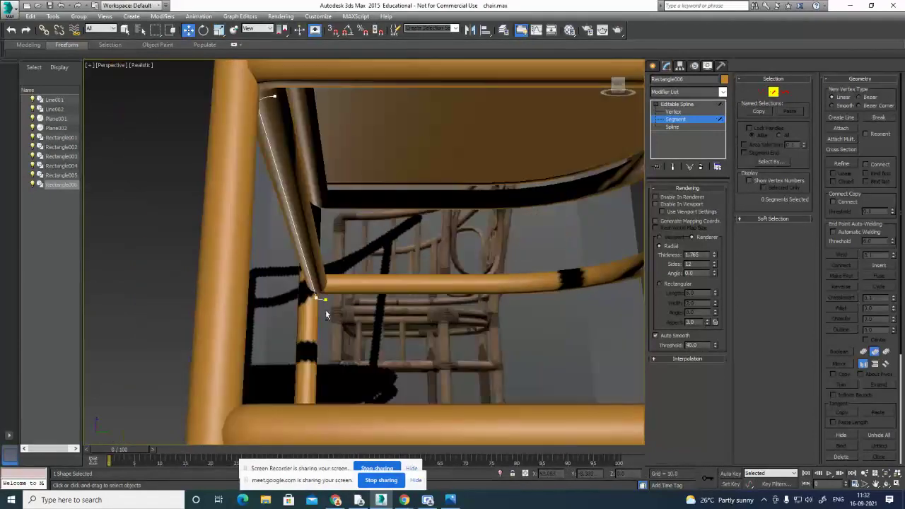
Move the end vertex at one front leg down beside the leg to just above the lowest ring, at a Z height of about 6.2.
left_click(271, 96)
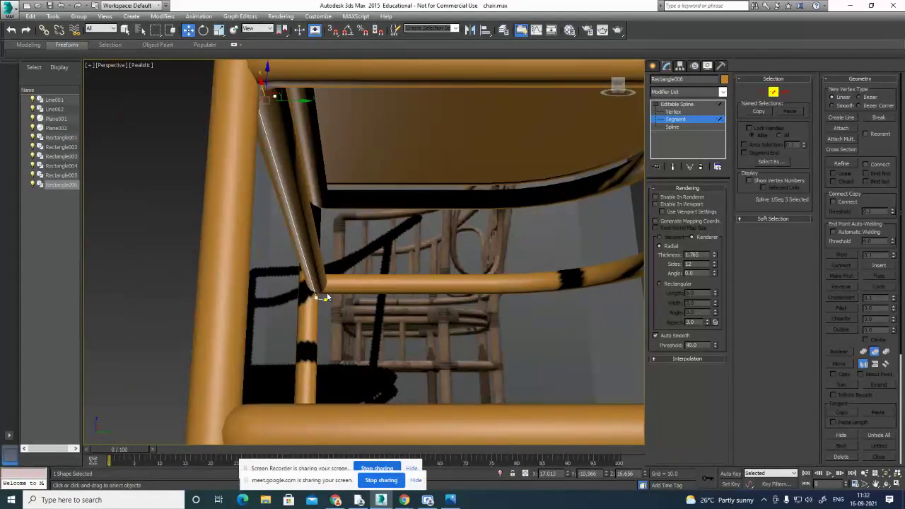
key("1")
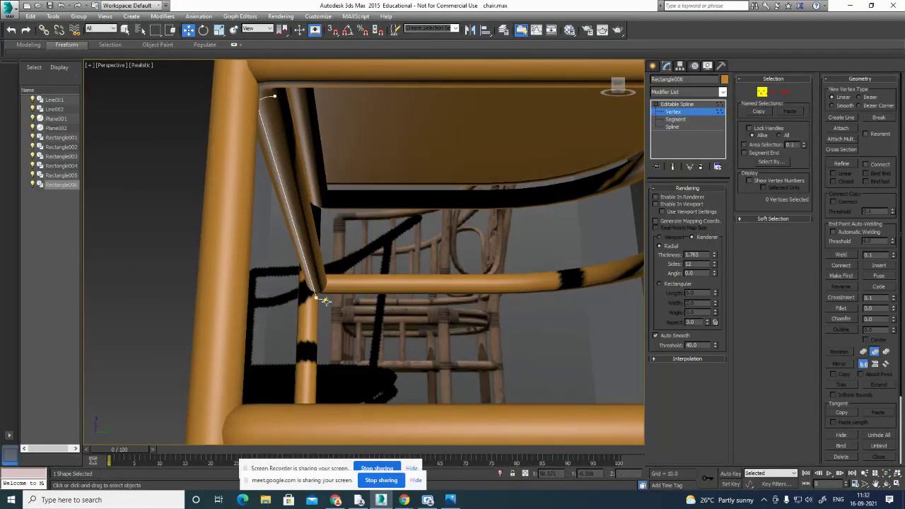
left_click(323, 297)
left_click(275, 96)
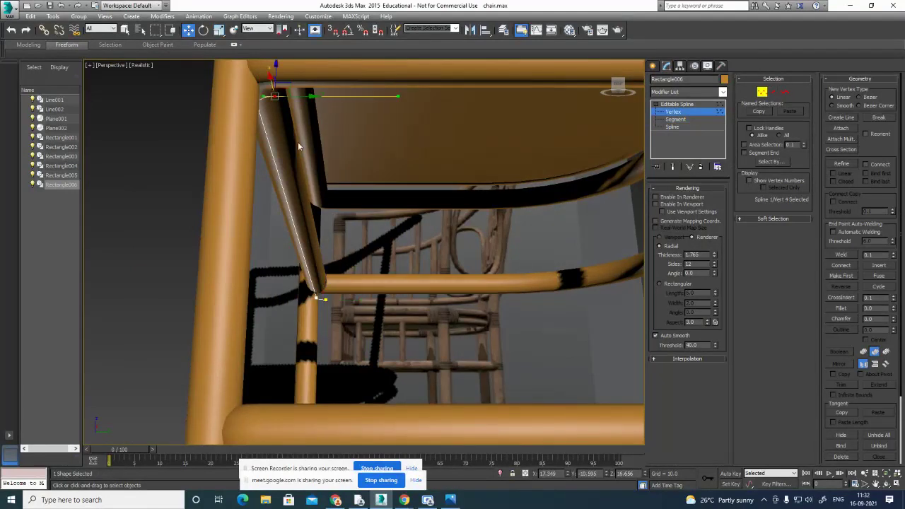
key("alt+w")
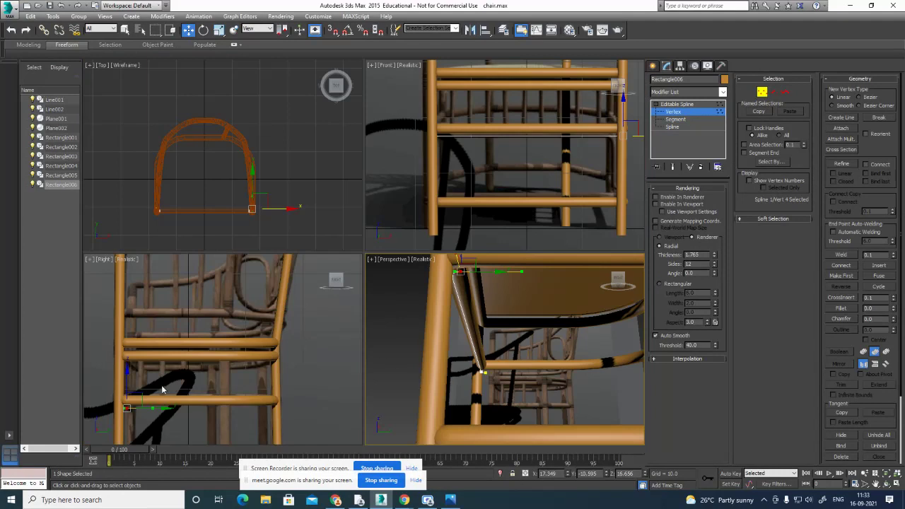
middle_click_drag(184, 350, 287, 268)
scroll(238, 304, "up", 2)
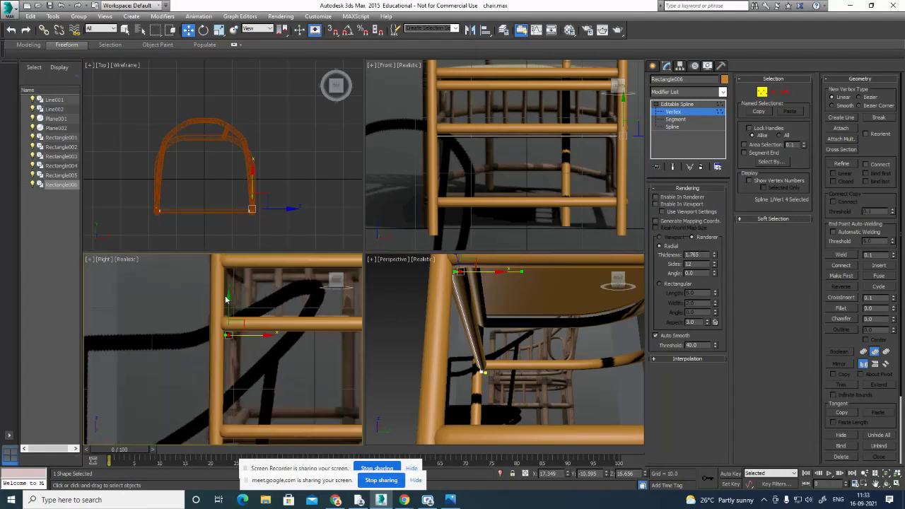
left_click_drag(230, 298, 214, 383)
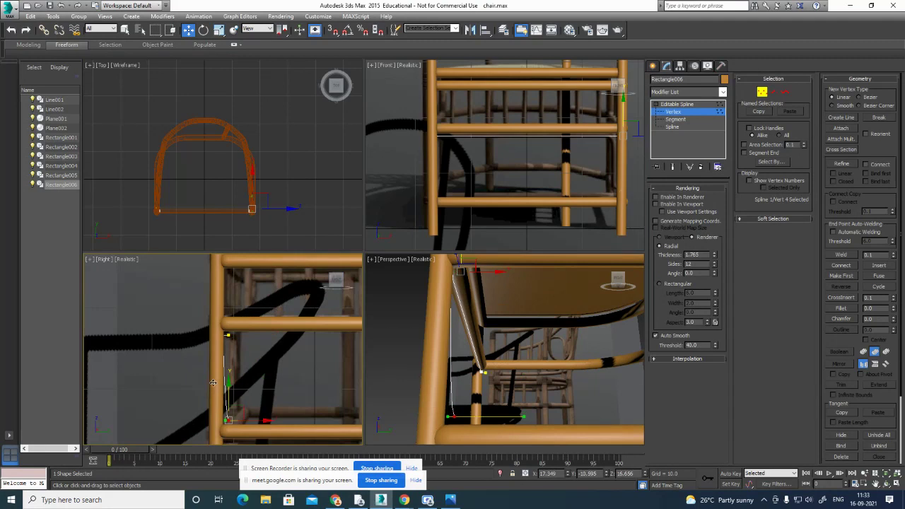
left_click_drag(266, 421, 264, 421)
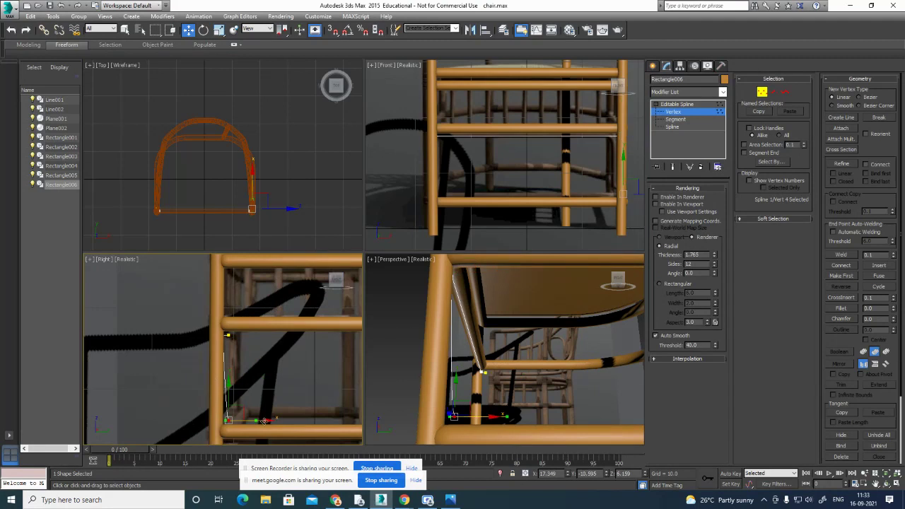
Align the lowered end vertex with the front rail line in Y, and move it and the corner vertices above inward beside the leg, near X 15.9.
left_click_drag(266, 420, 261, 421)
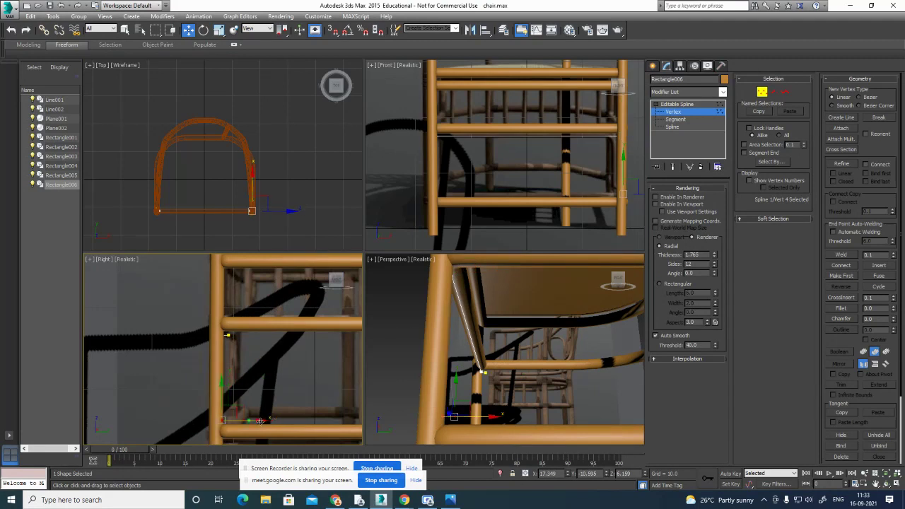
key("alt+w")
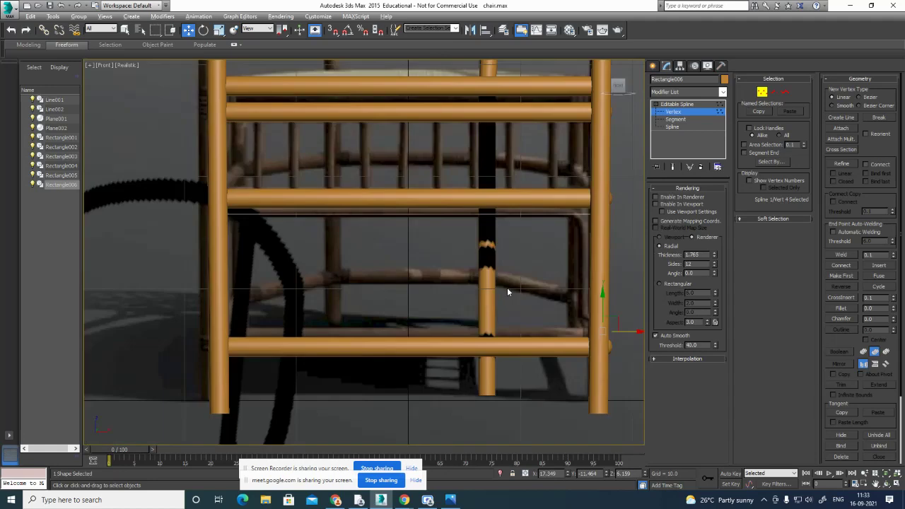
middle_click_drag(507, 290, 430, 206)
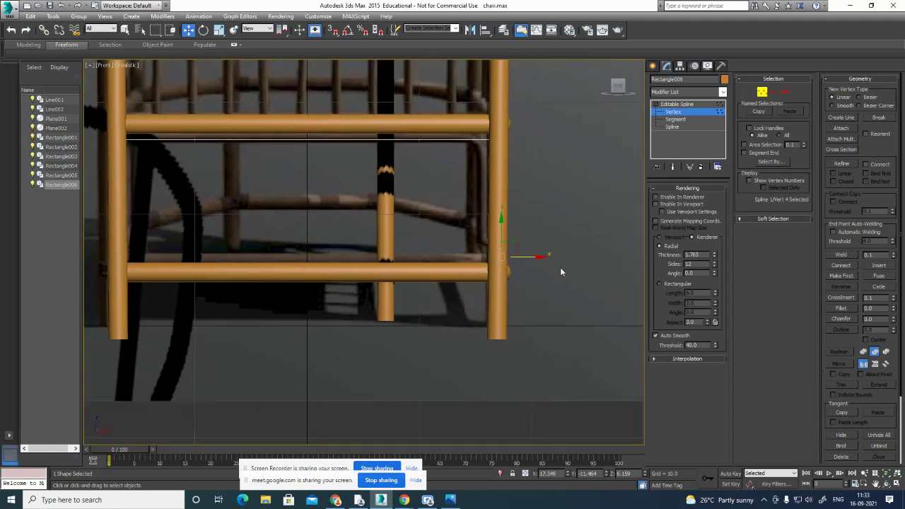
middle_click_drag(560, 267, 538, 285, "alt")
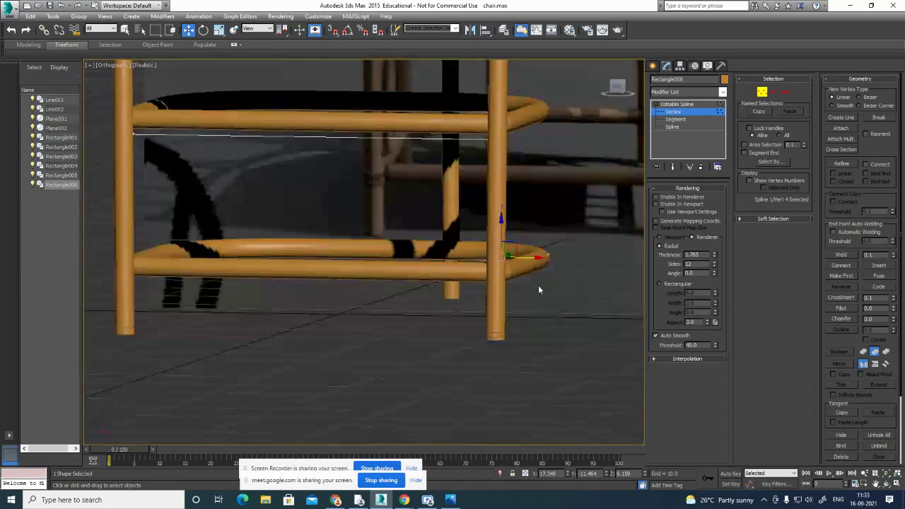
scroll(467, 252, "down", 2)
left_click_drag(457, 131, 520, 187)
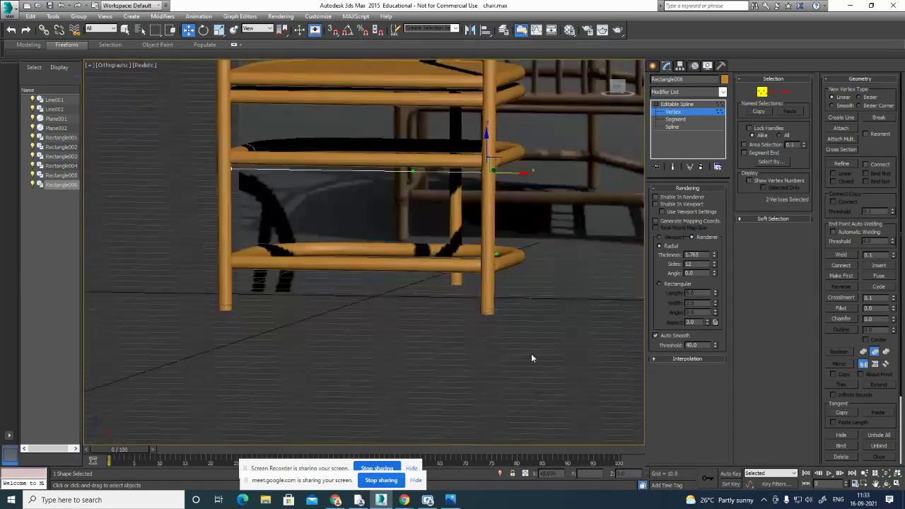
middle_click_drag(525, 277, 552, 285, "alt")
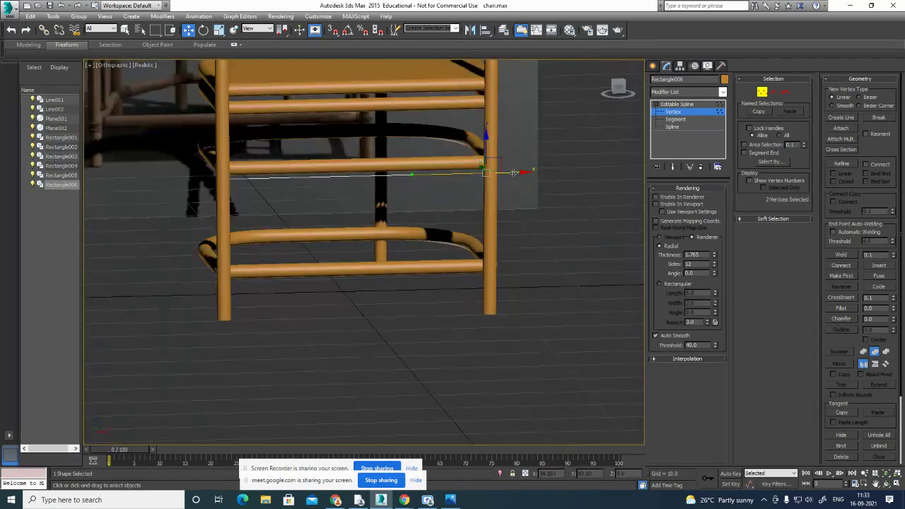
left_click_drag(514, 173, 509, 174)
left_click_drag(531, 228, 518, 254)
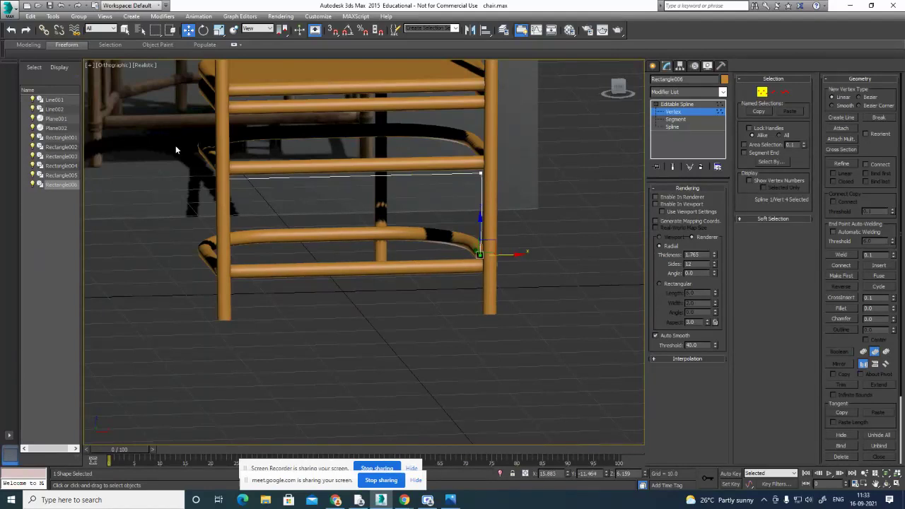
left_click_drag(175, 149, 261, 278)
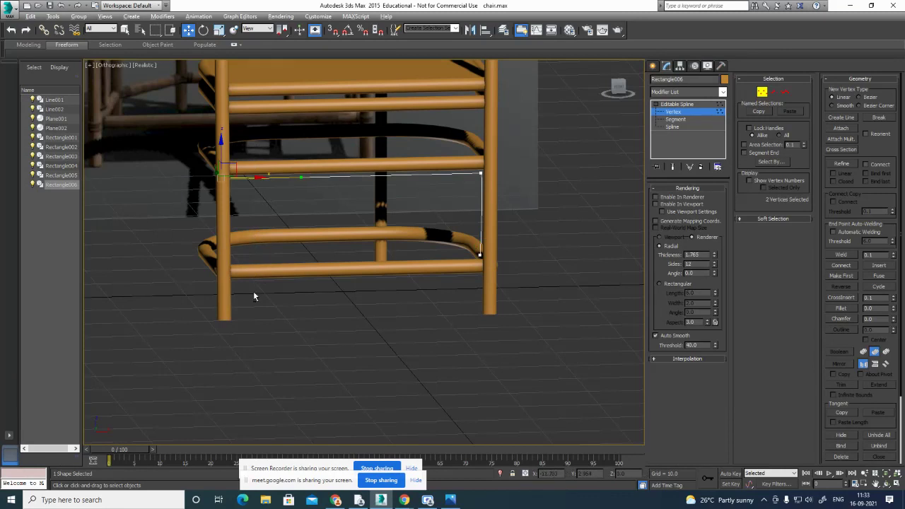
mouse_move(254, 293)
middle_mouse_down("alt")
mouse_move(334, 288)
mouse_move(279, 283)
mouse_move(268, 269)
mouse_move(259, 297)
middle_mouse_up("alt")
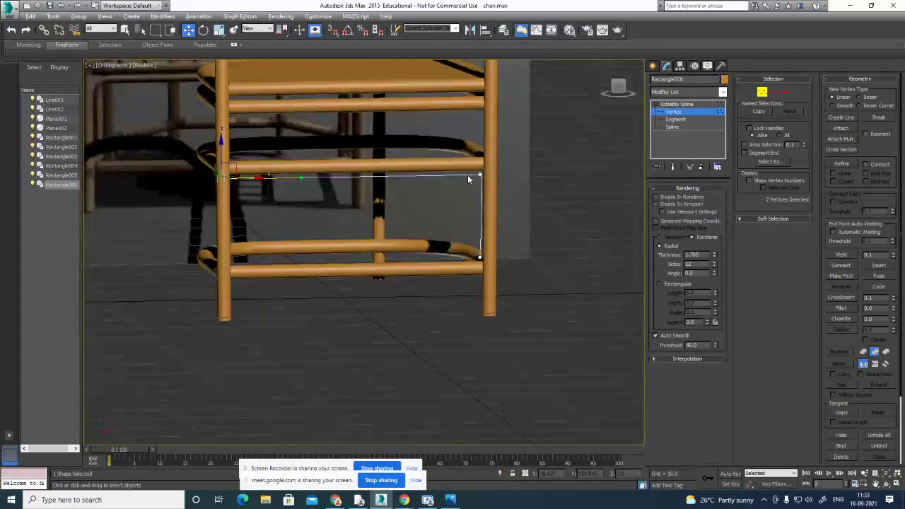
key("alt+w")
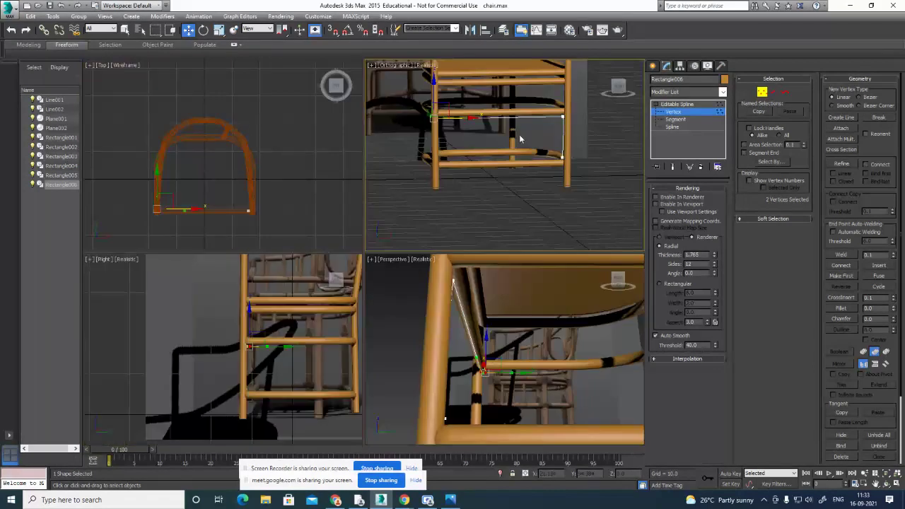
Insert a new vertex near the middle of the horizontal front line of the brace spline in the Front view.
left_click(532, 196)
key("f")
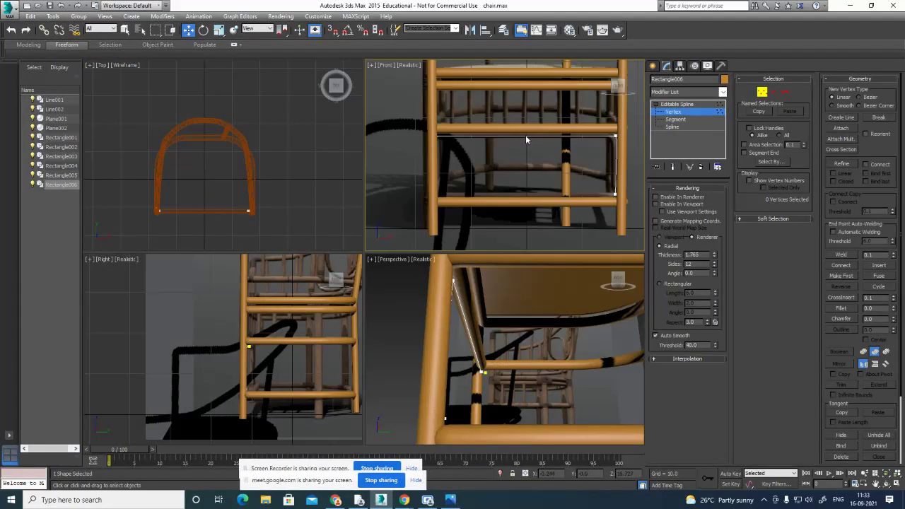
scroll(516, 136, "down", 4)
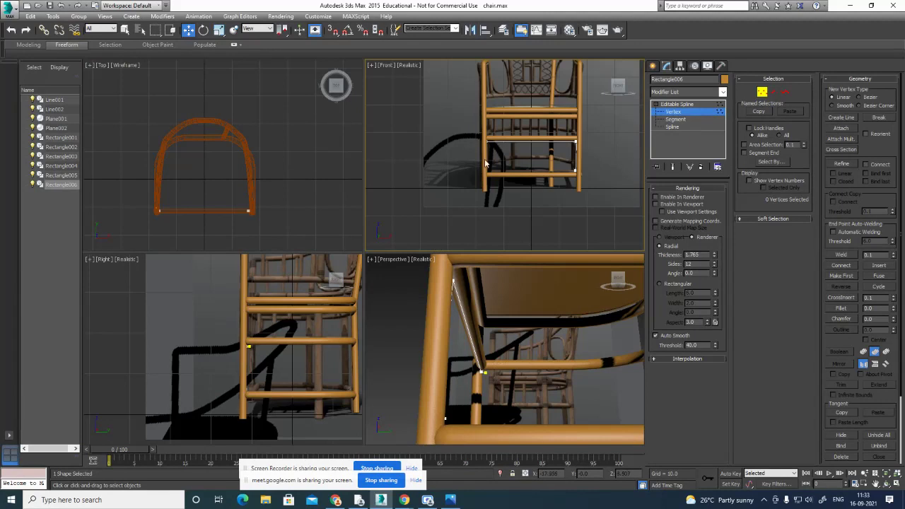
scroll(500, 147, "up", 3)
left_click_drag(442, 116, 503, 238)
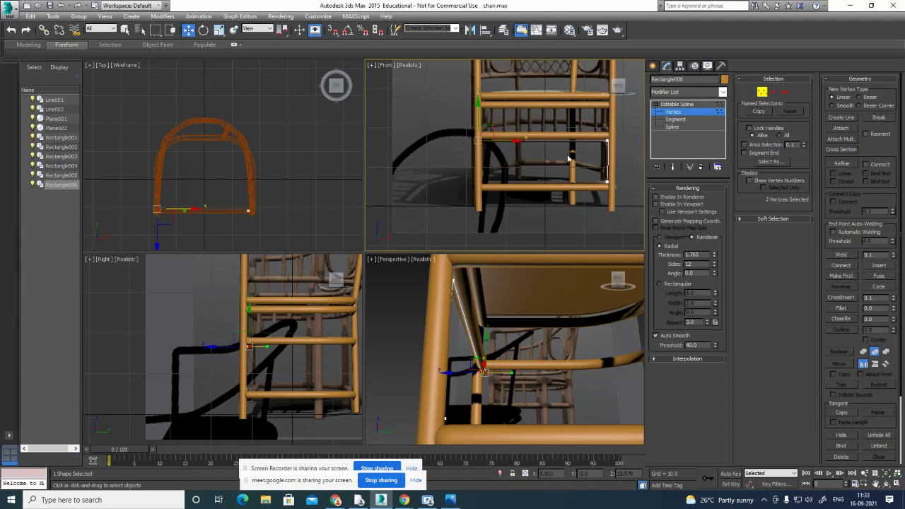
left_click(877, 267)
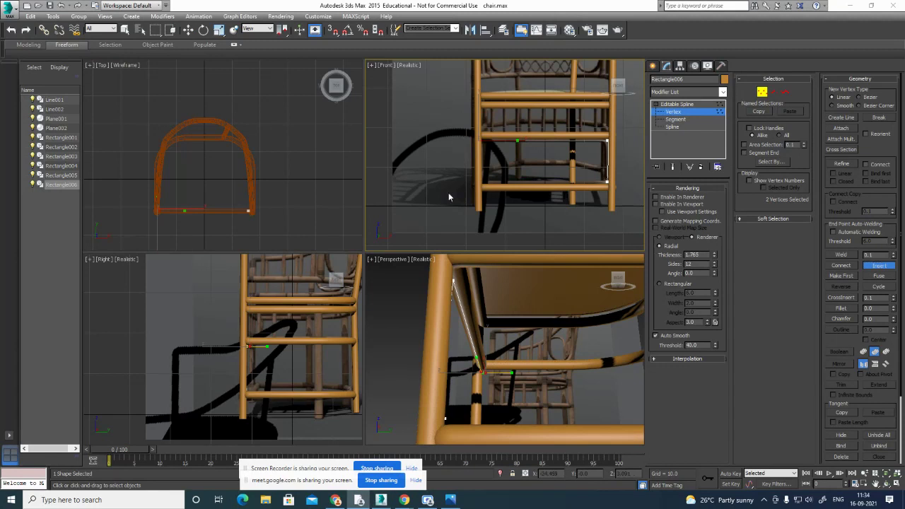
left_click(543, 140)
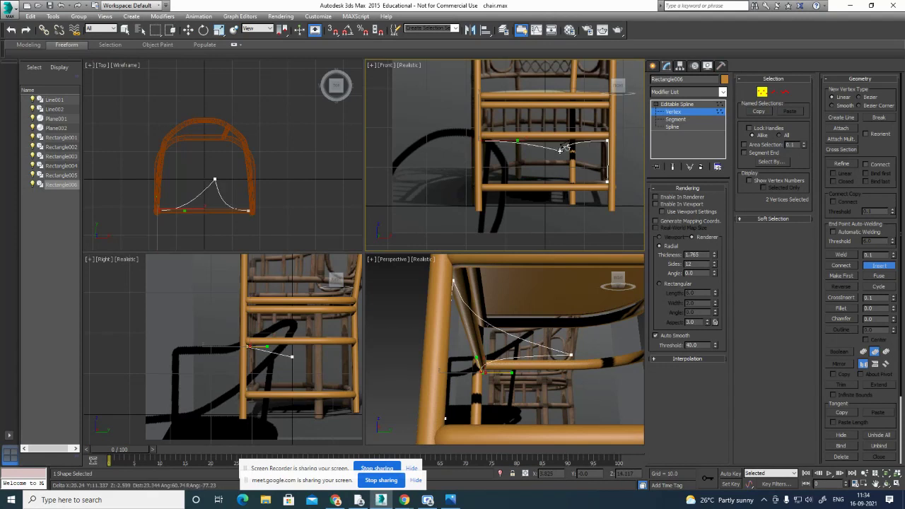
left_click(550, 143)
right_click(559, 139)
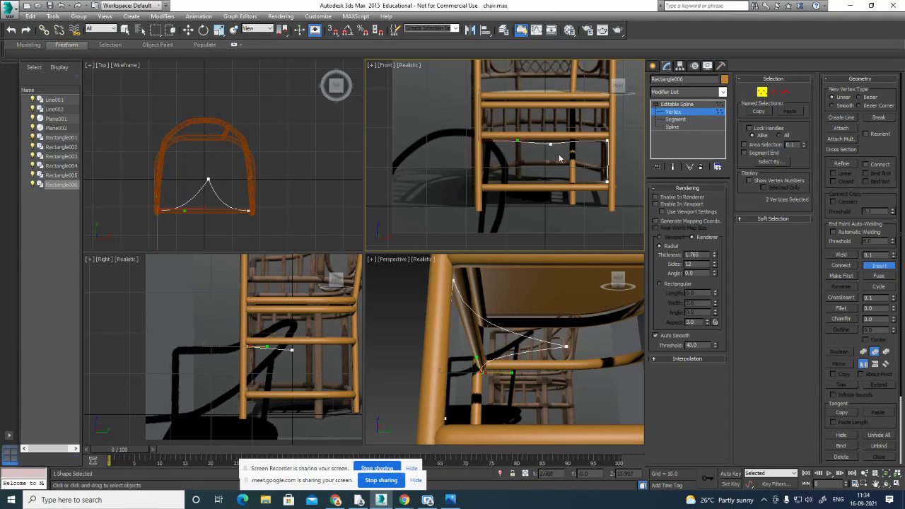
Move the inserted vertex to the centre of the chair, level with the line's ends, at about X 0.15 and Z 16.7.
left_click(188, 30)
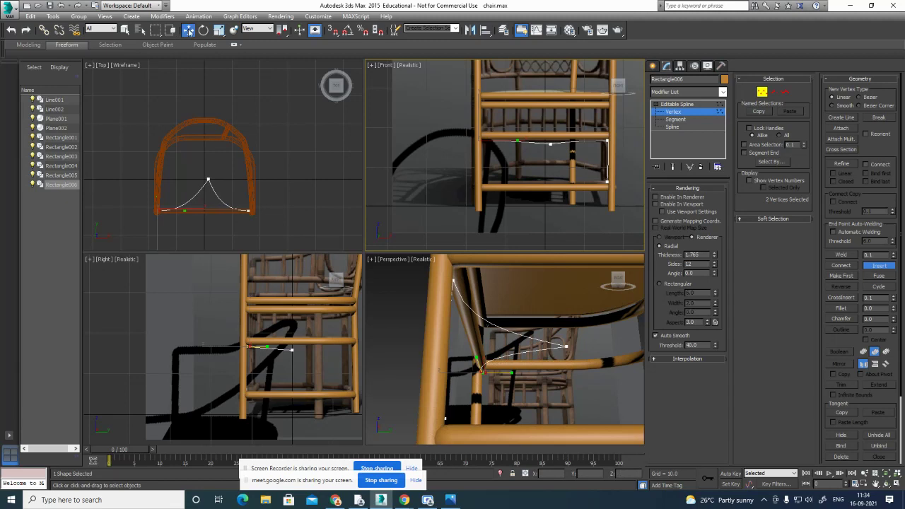
left_click(545, 144)
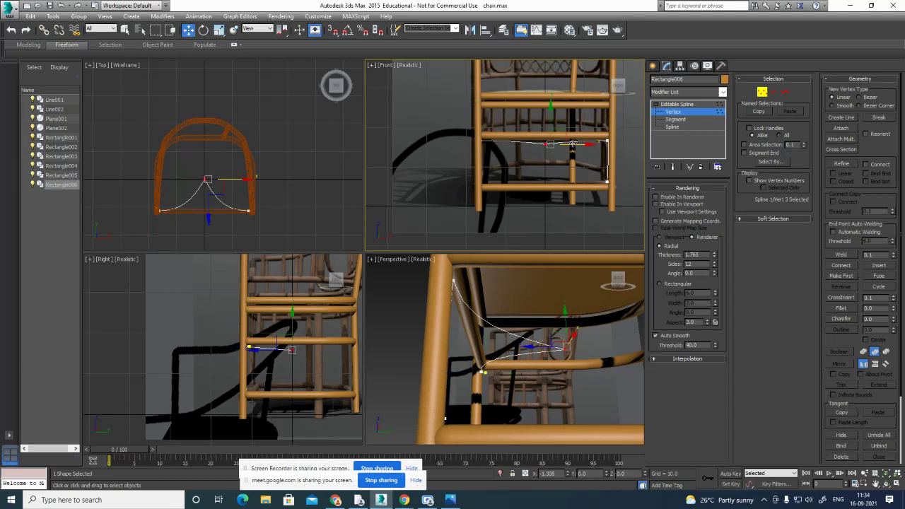
left_click_drag(545, 117, 558, 111)
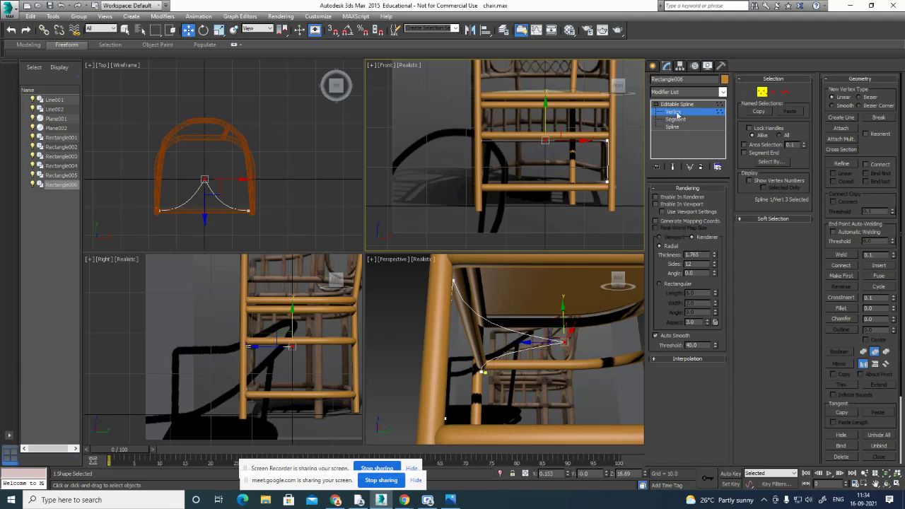
Switch to Segment level and delete the half of the front line opposite the lowered leg section.
left_click(773, 92)
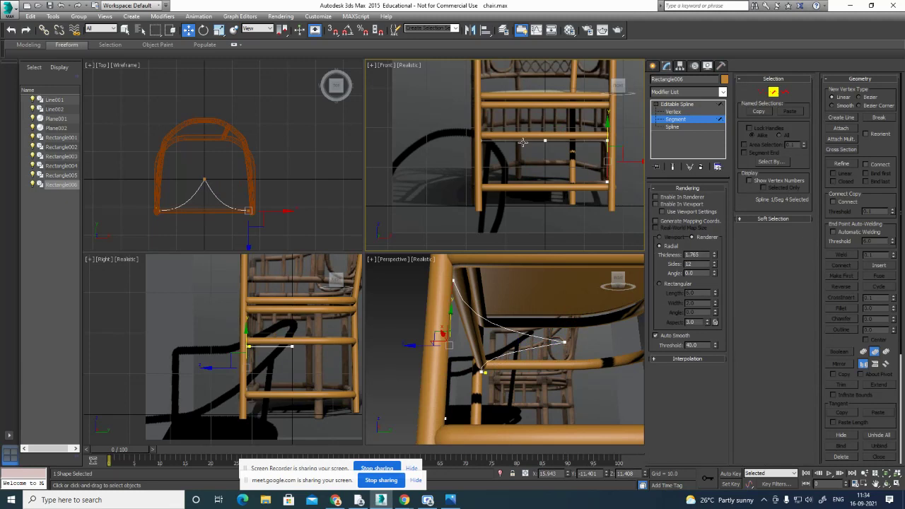
left_click(522, 141)
left_click(441, 132)
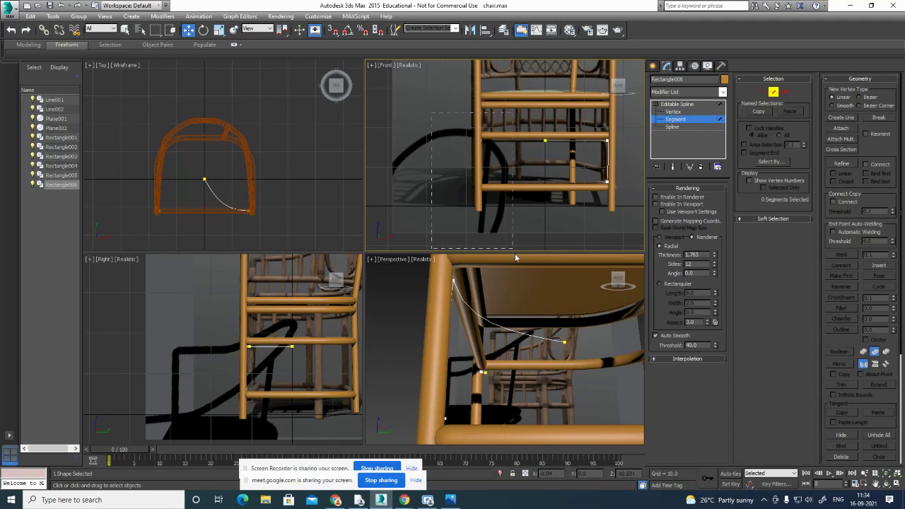
left_click_drag(515, 257, 514, 250)
Move the centre end vertex forward in the Top view onto the front rail, at about Y -11.33.
key("1")
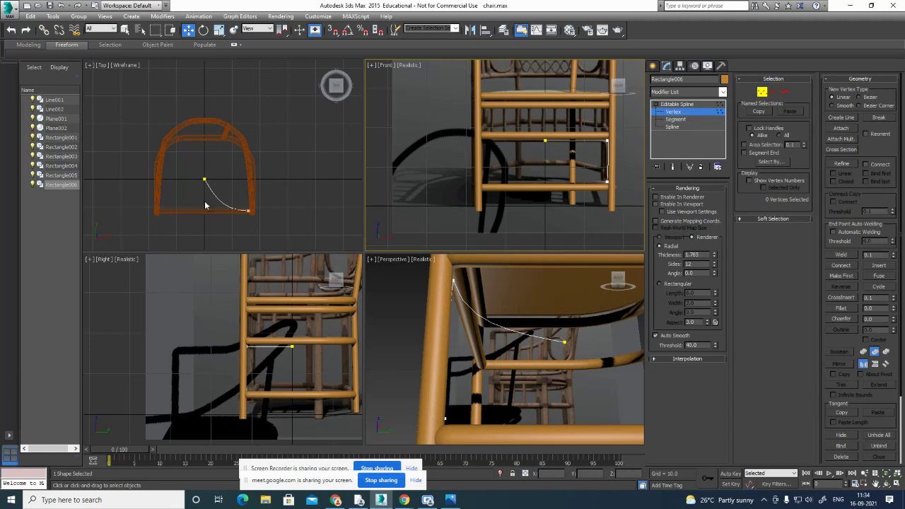
left_click(203, 179)
left_click_drag(209, 151, 204, 211)
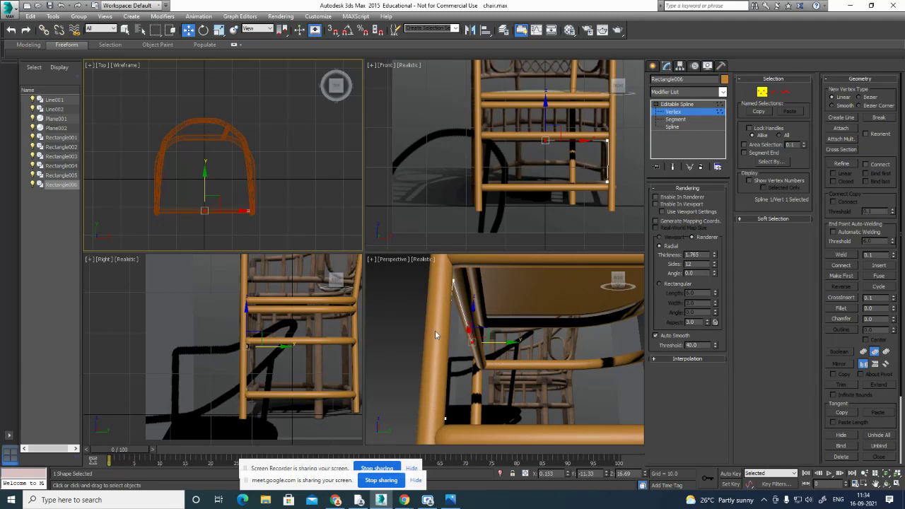
Select all three vertices of the half brace spline and convert them to Corner type.
scroll(538, 355, "down", 5)
scroll(546, 375, "up", 10)
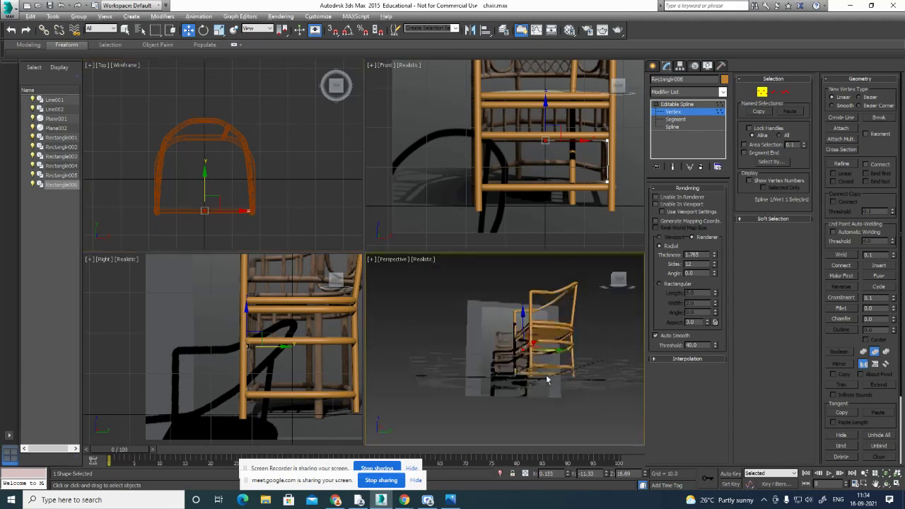
scroll(562, 365, "down", 8)
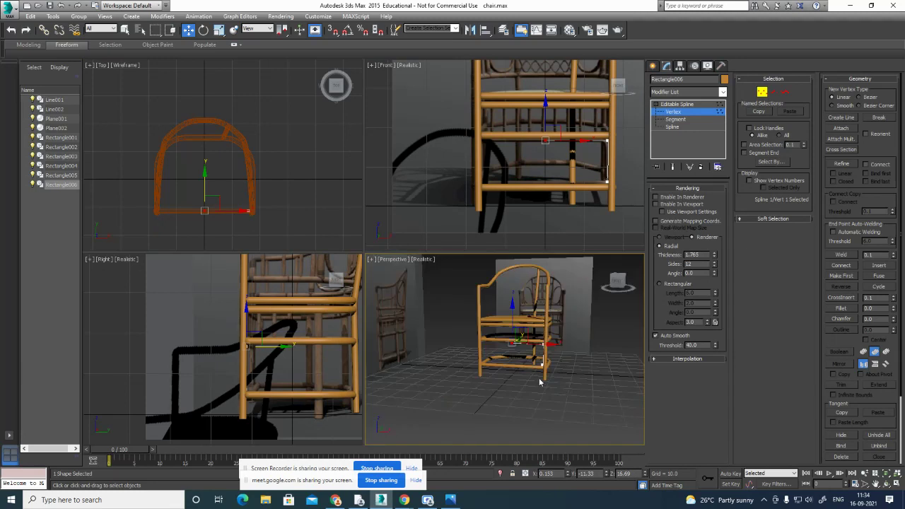
scroll(558, 353, "up", 10)
scroll(557, 346, "down", 5)
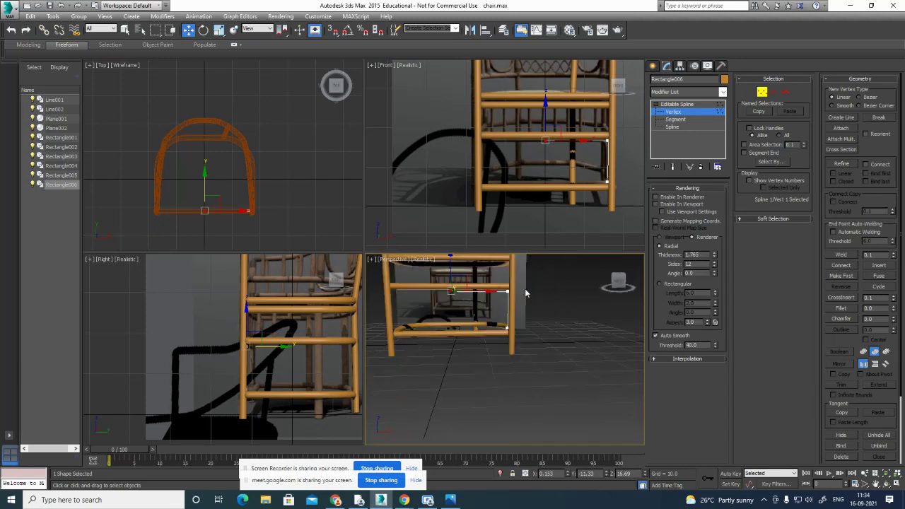
left_click_drag(414, 266, 625, 427)
scroll(537, 304, "up", 3)
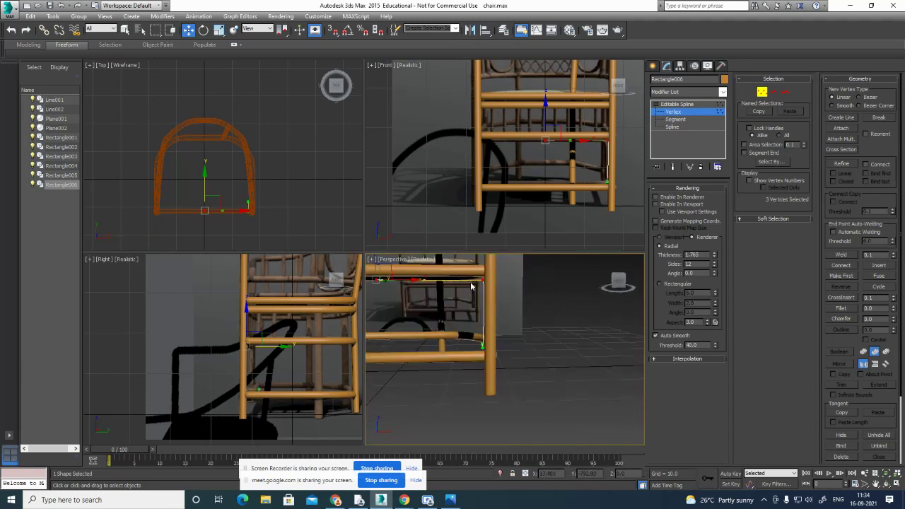
left_click(481, 282)
right_click(481, 281)
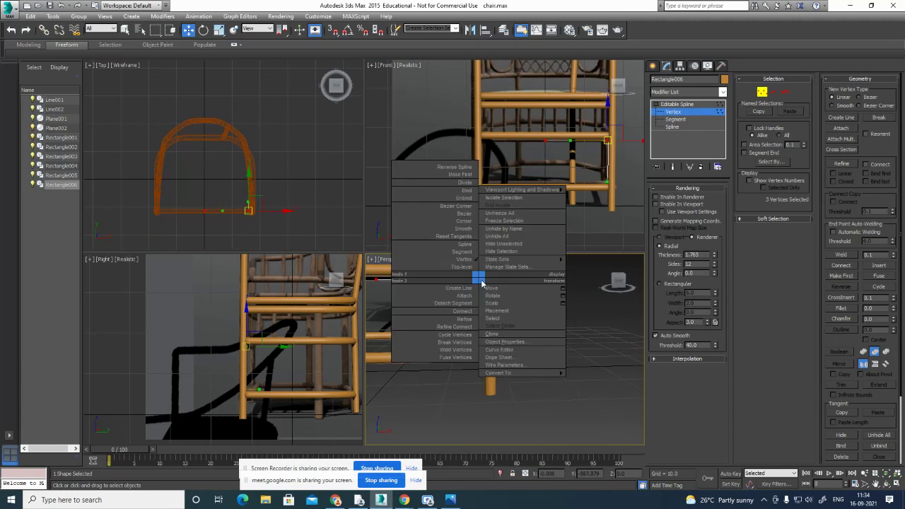
left_click(472, 221)
left_click(573, 314)
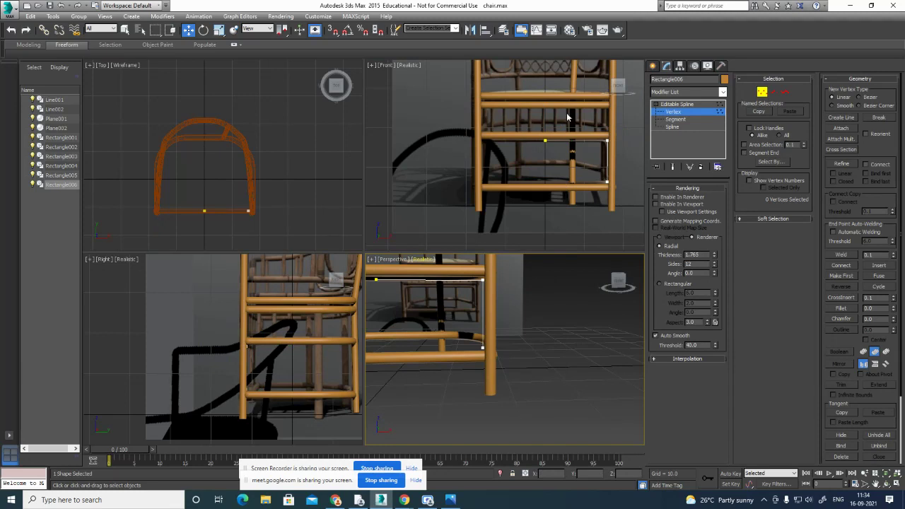
Enable the half brace spline in renderer and viewport, and set its radial thickness to 0.812.
scroll(587, 143, "up", 4)
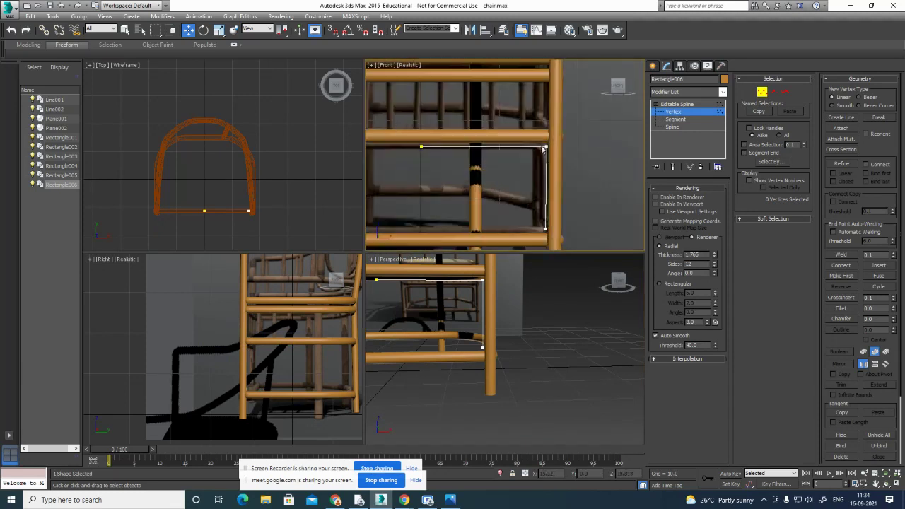
left_click_drag(380, 127, 597, 177)
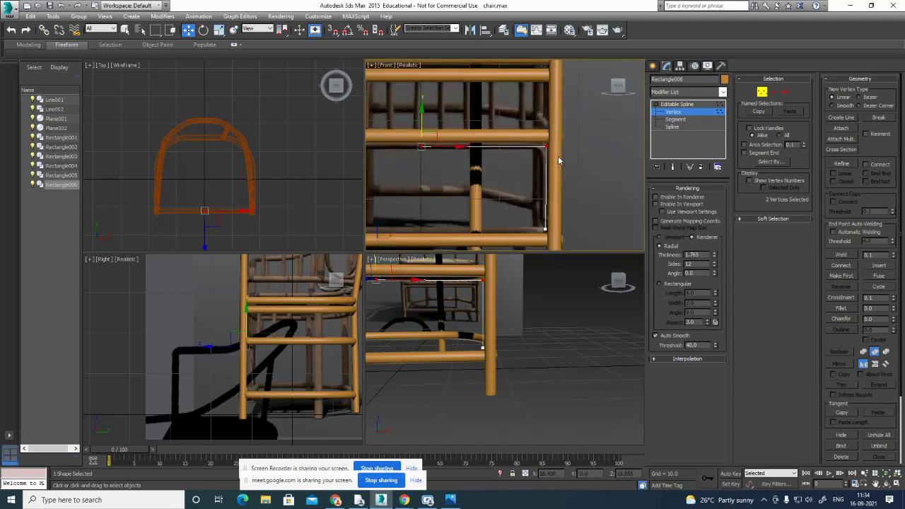
left_click(682, 205)
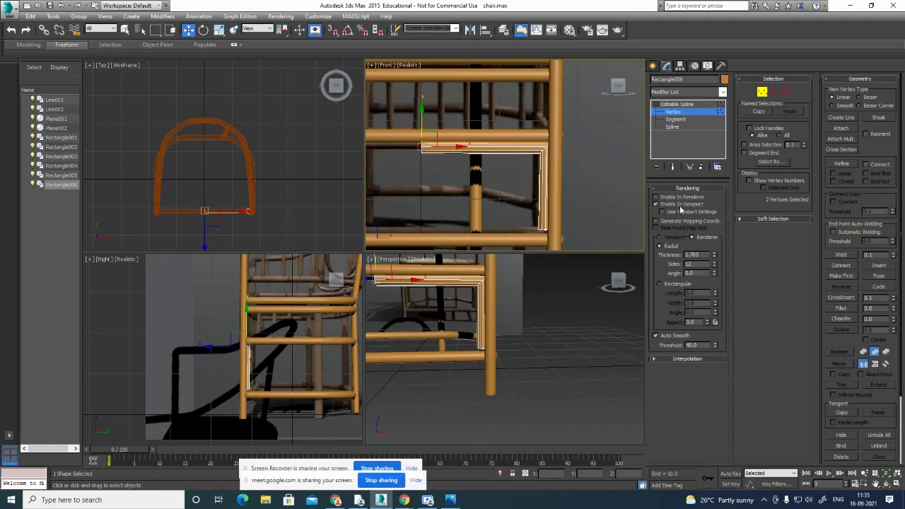
left_click(680, 207)
left_click(679, 204)
left_click_drag(713, 259, 715, 280)
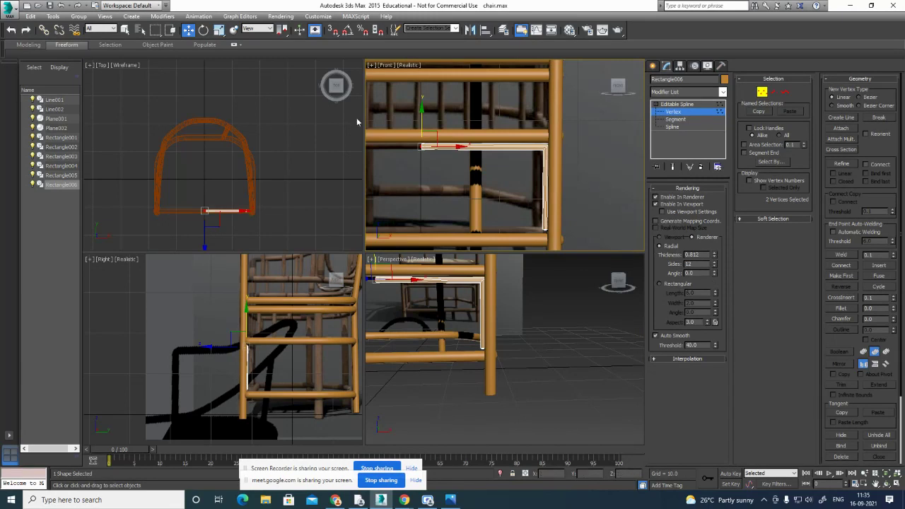
Select the upper corner and lower end vertices of the brace and move them inward by about 0.4 along X.
left_click_drag(369, 114, 582, 171)
left_click_drag(585, 107, 538, 279)
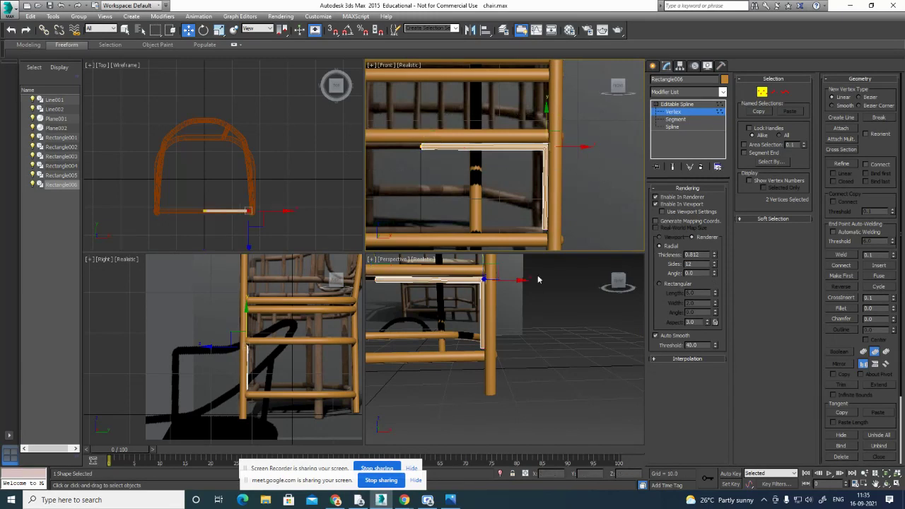
left_click_drag(581, 147, 580, 146)
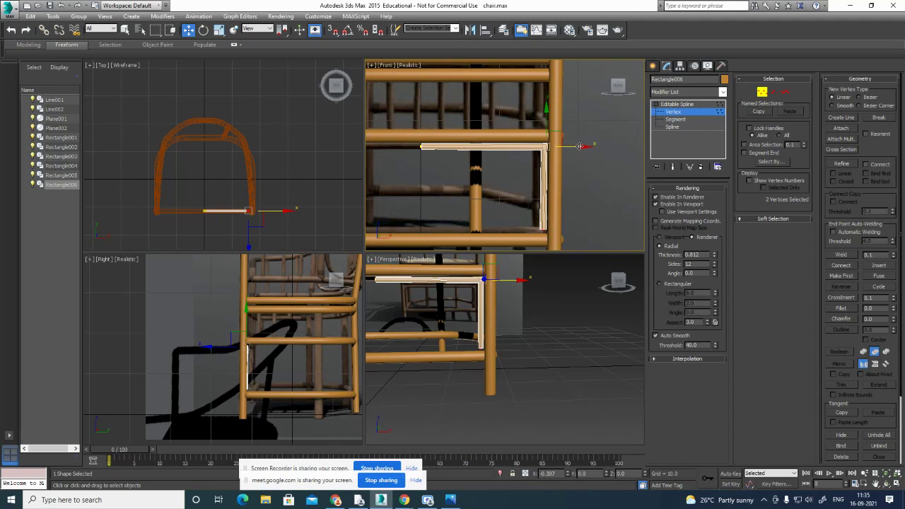
Move the half brace's lower end vertex down to meet the lower front rail and finish vertex editing.
left_click(544, 229)
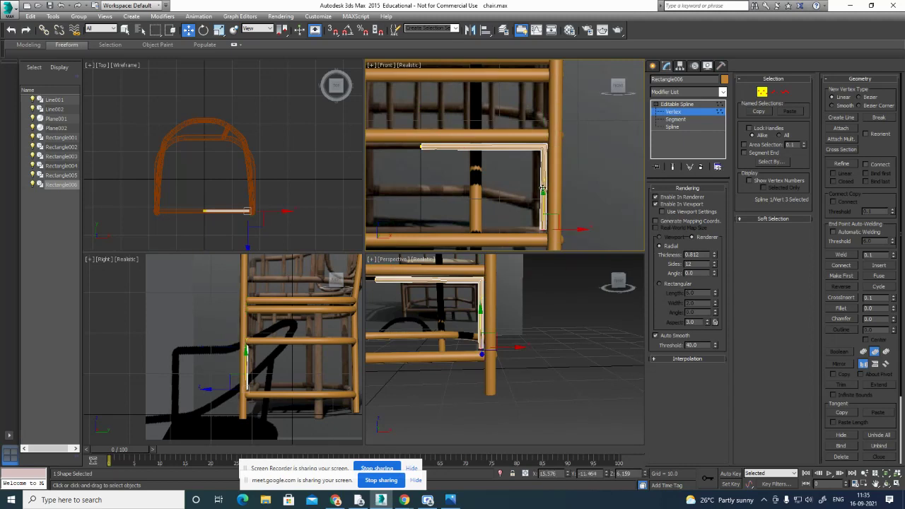
left_click_drag(543, 191, 545, 201)
left_click(762, 92)
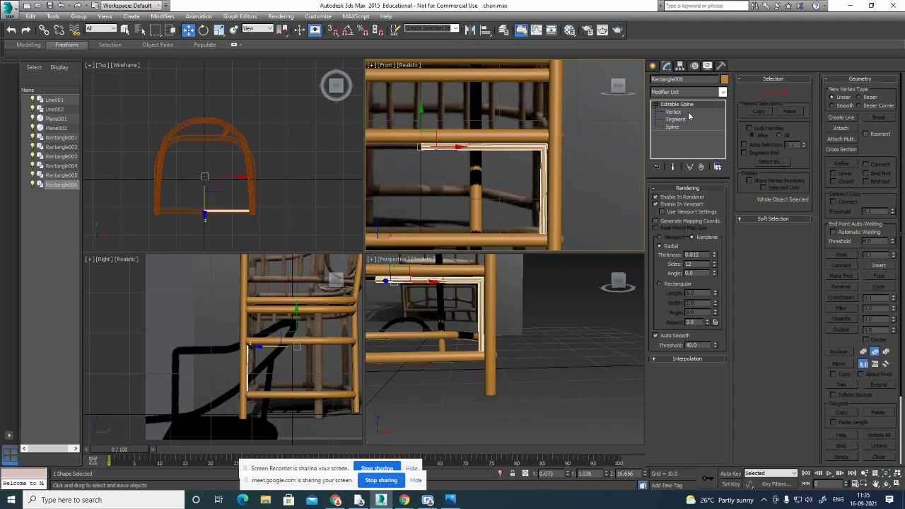
left_click(721, 93)
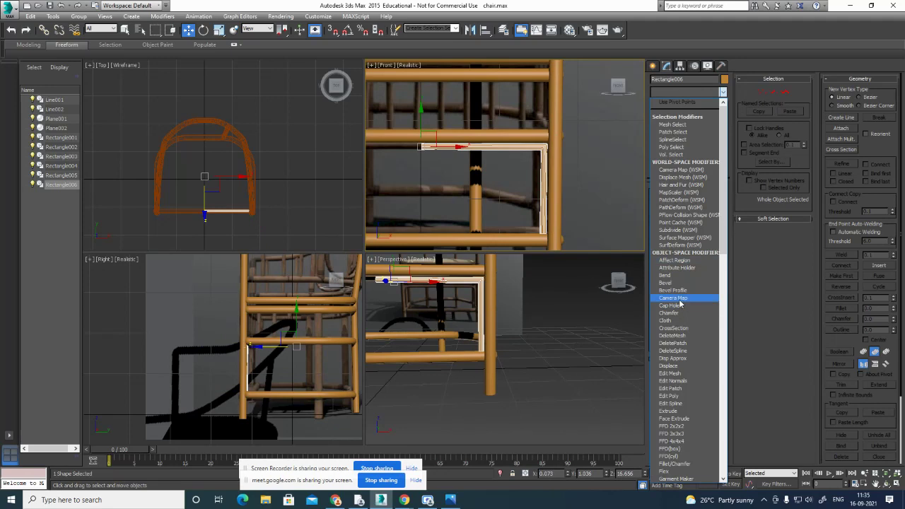
key("m")
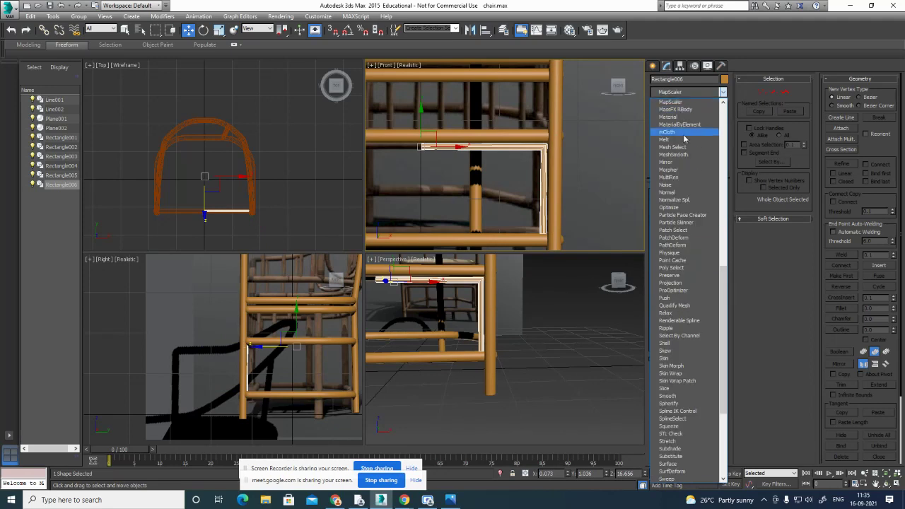
scroll(683, 139, "up", 2)
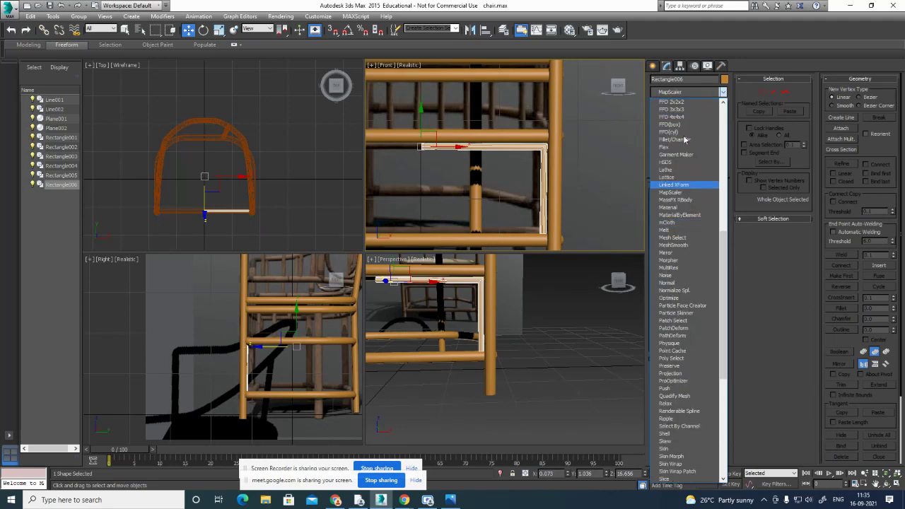
scroll(683, 139, "up", 3)
scroll(683, 139, "up", 4)
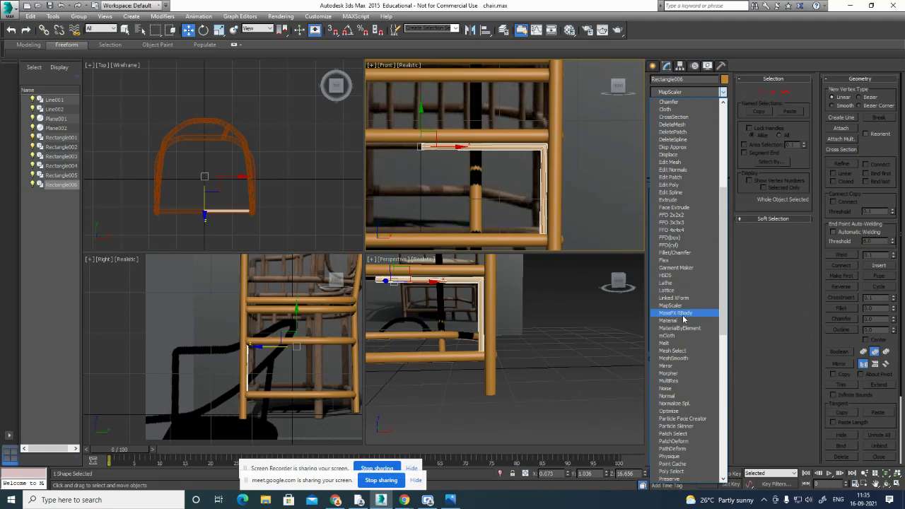
left_click(675, 373)
left_click(701, 167)
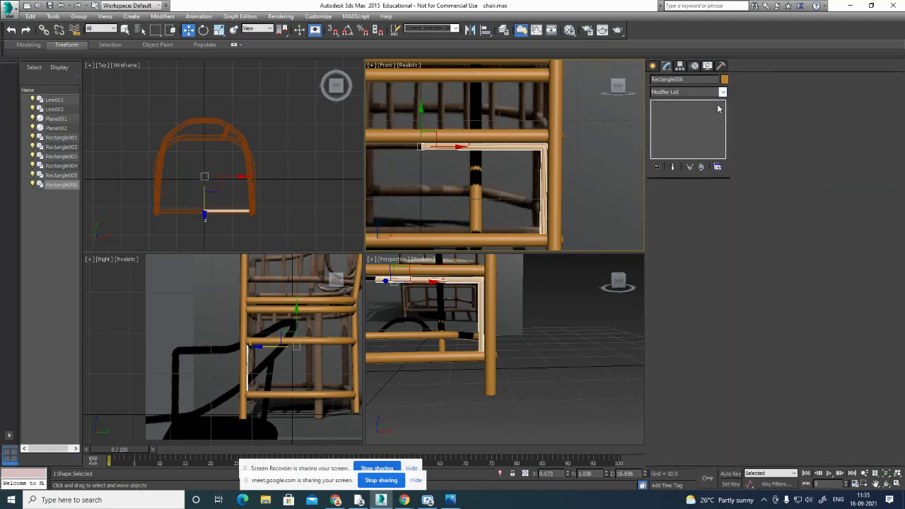
Apply a Mirror modifier to the half brace across the X axis with Copy enabled.
left_click(723, 93)
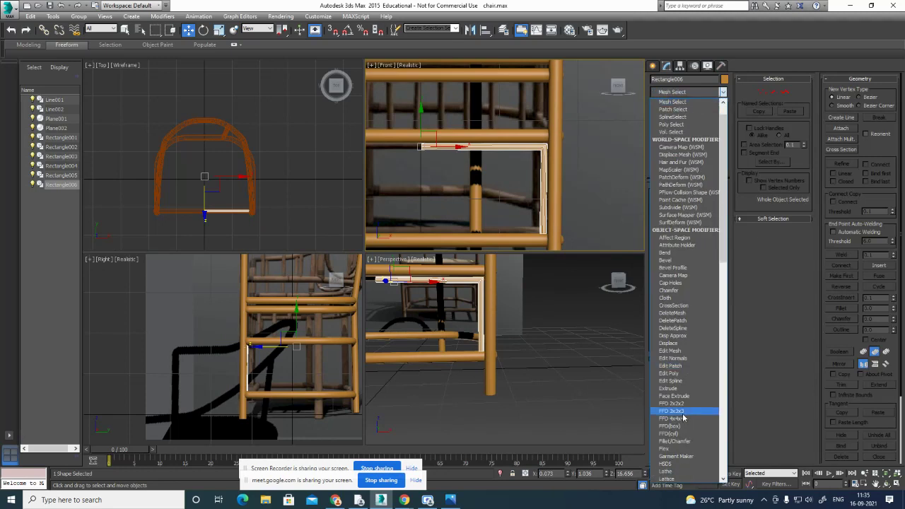
key("m")
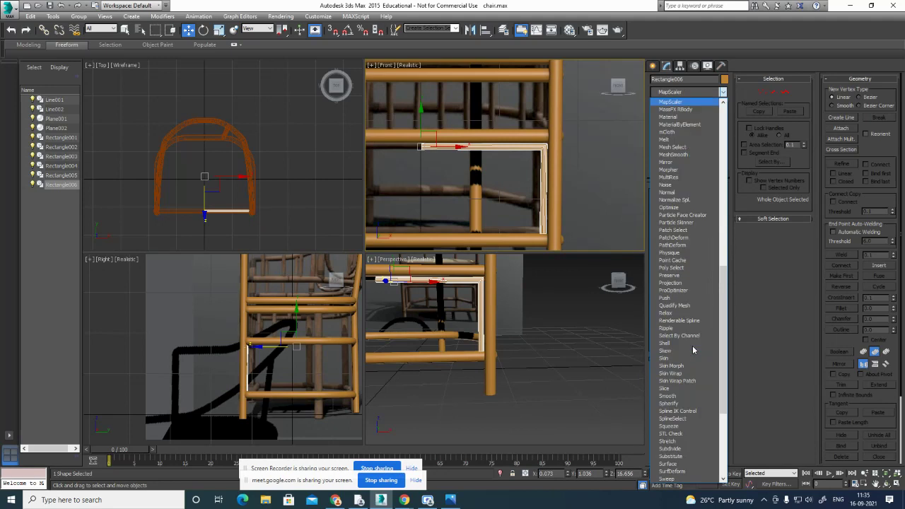
left_click(671, 165)
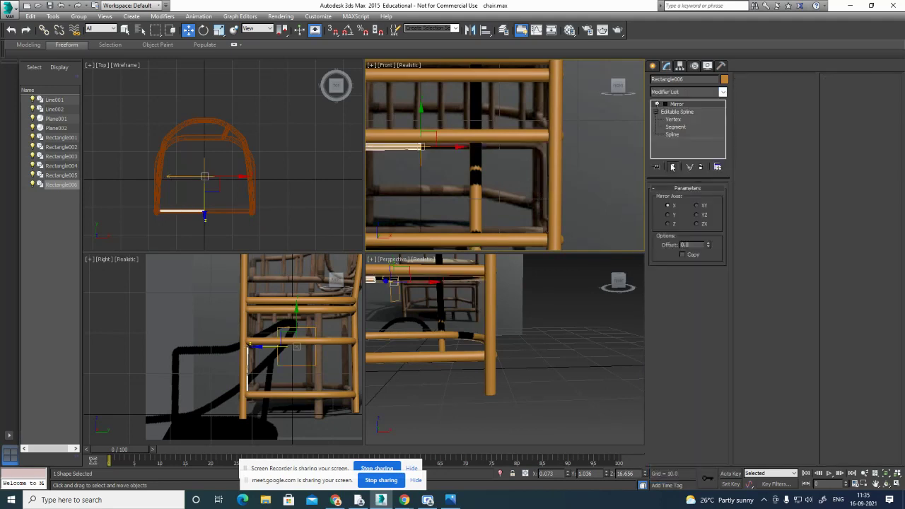
left_click(682, 255)
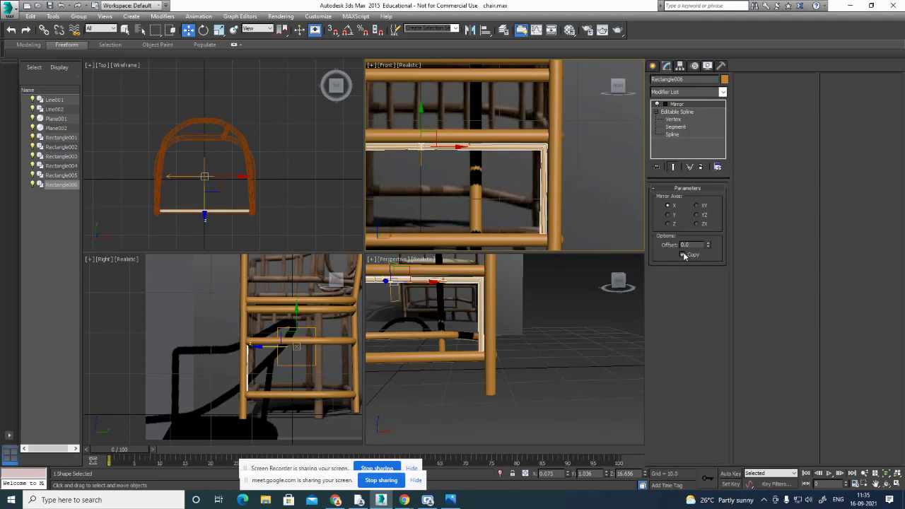
Move the mirrored brace forward in the Perspective view to about Y 0.566, under the front rail.
left_click(587, 370)
key("z")
key("alt+w")
middle_click_drag(561, 337, 612, 319, "alt")
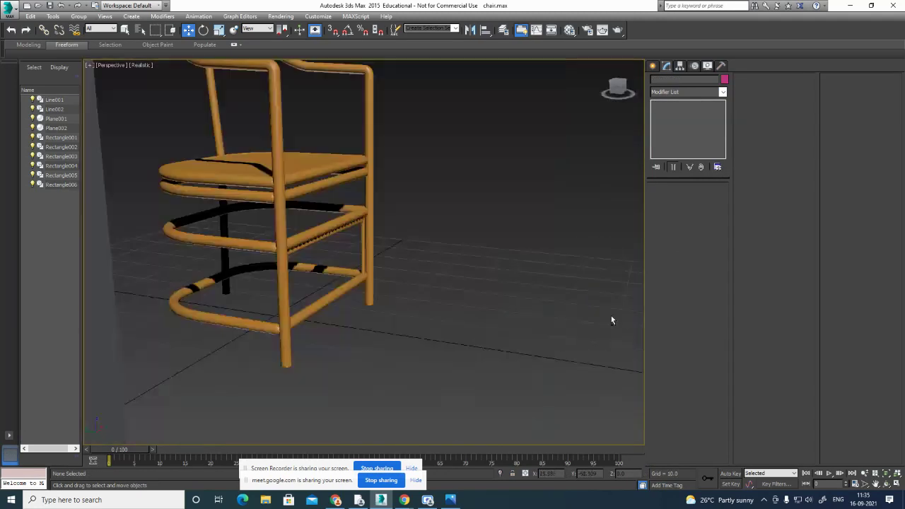
scroll(399, 238, "up", 5)
scroll(399, 222, "down", 3)
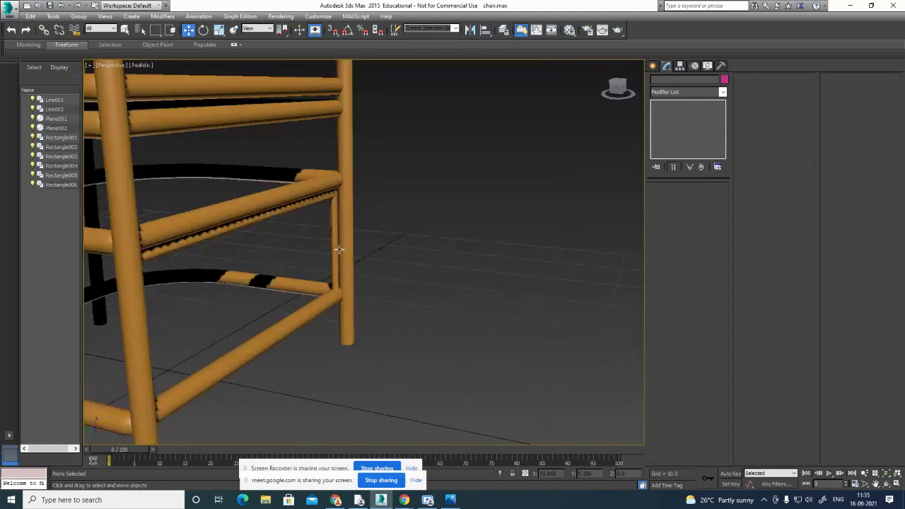
left_click(335, 249)
middle_click_drag(386, 255, 375, 279, "alt")
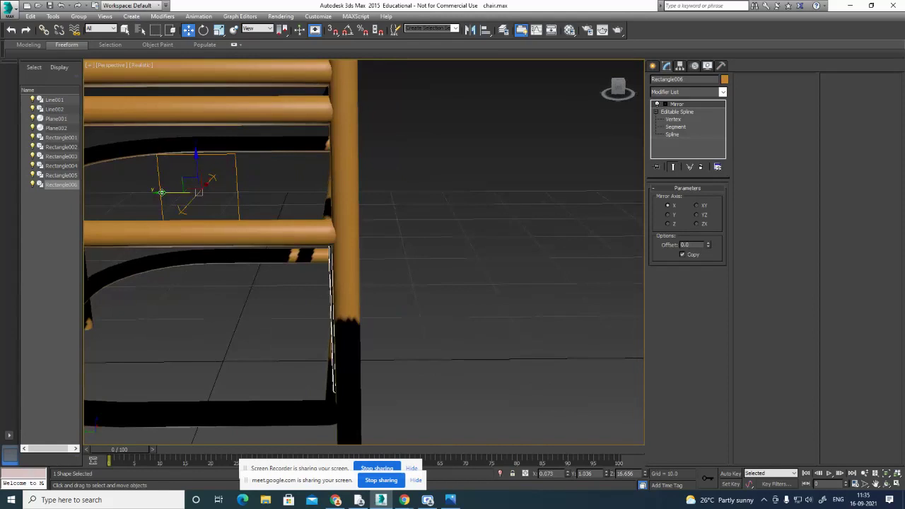
left_click_drag(158, 193, 166, 192)
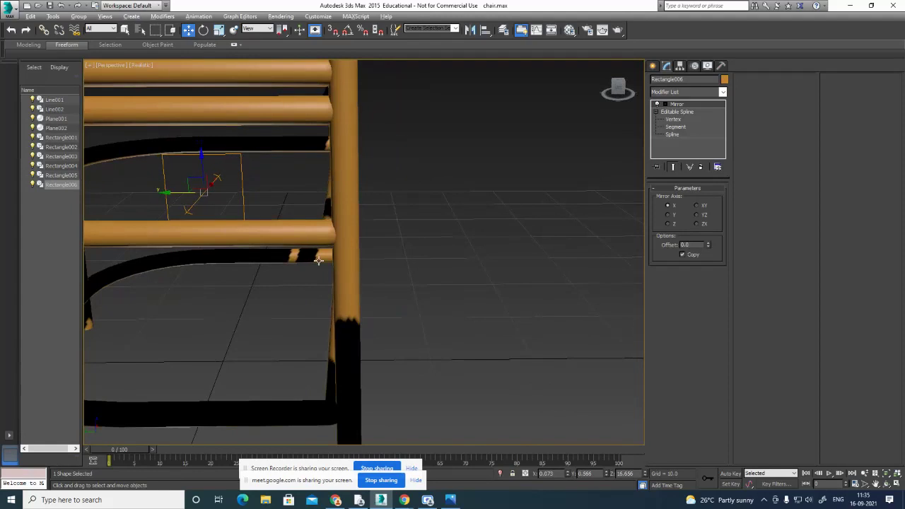
middle_click_drag(382, 311, 318, 301, "alt")
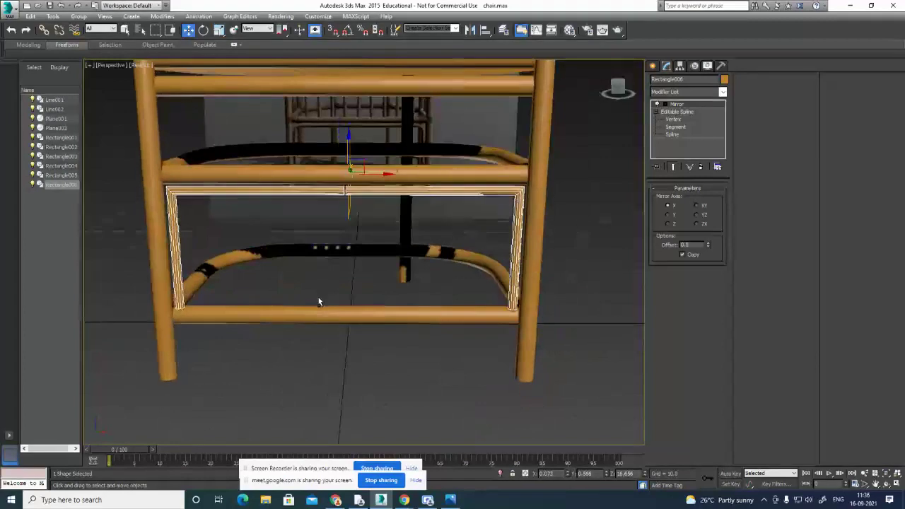
Move the brace's centre end vertex slightly past the mirror line, to about X -0.311, and return to the Mirror level.
left_click(675, 120)
left_click_drag(314, 182, 377, 193)
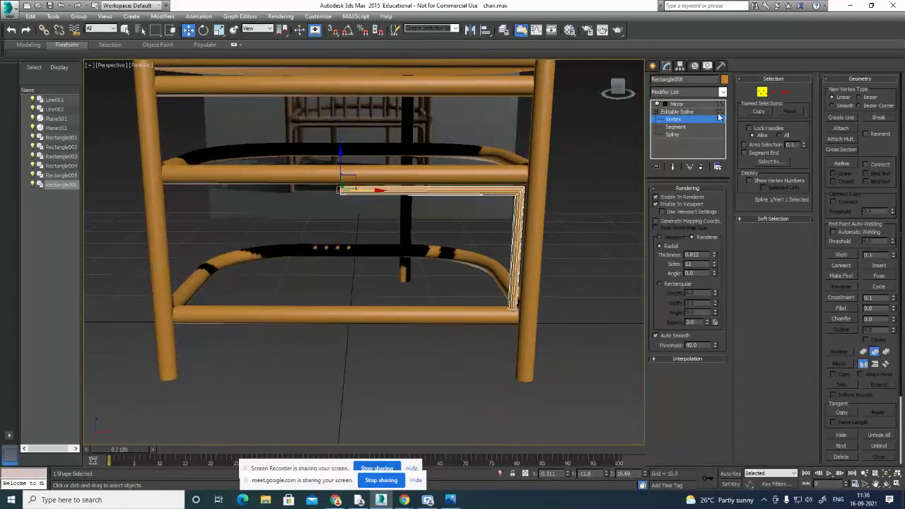
left_click(685, 105)
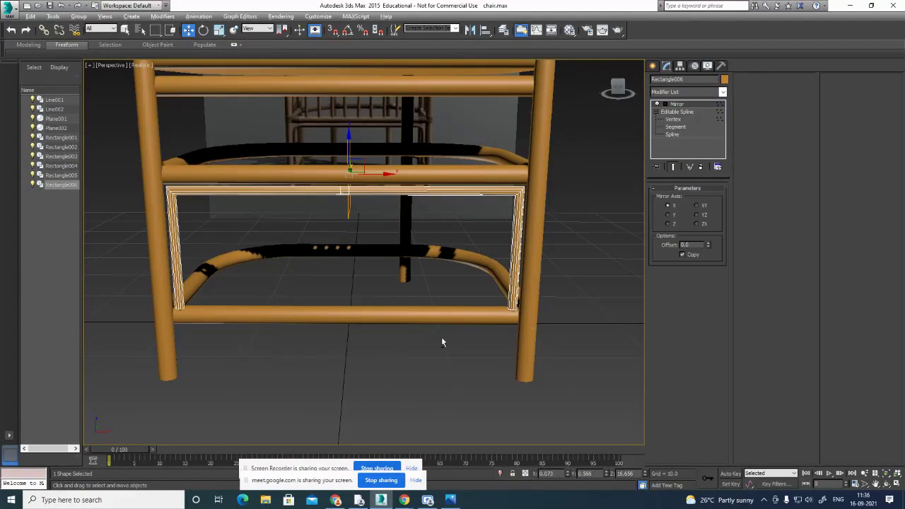
Scale the mirrored brace to about 101.4 percent along X so its uprights sit closer to the front legs.
middle_click_drag(444, 343, 438, 325, "alt")
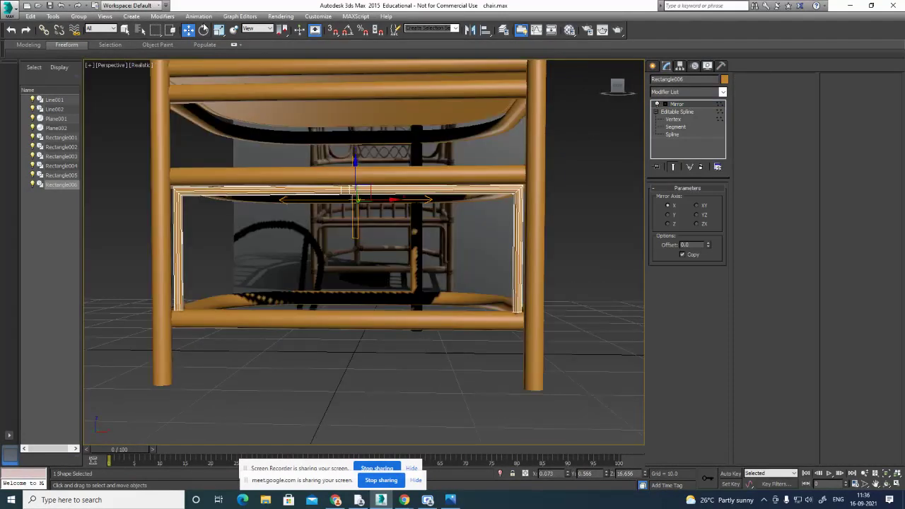
left_click(219, 30)
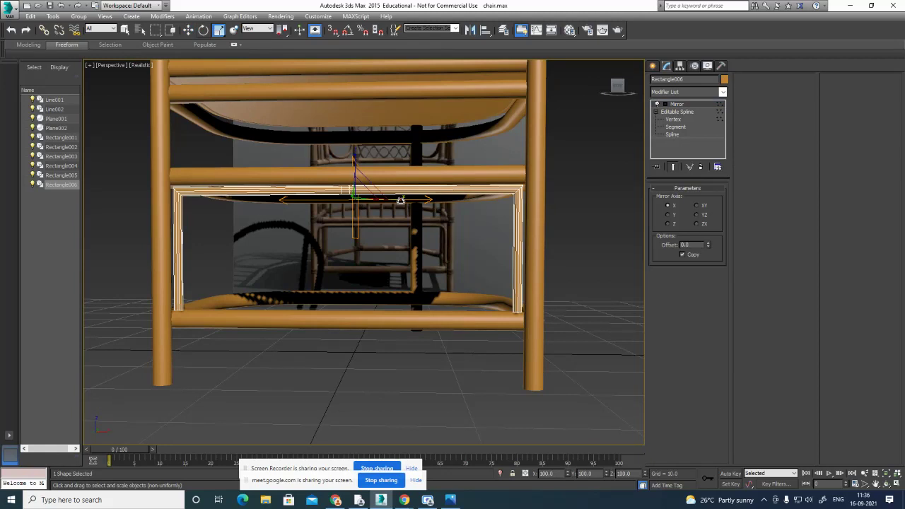
left_click_drag(401, 200, 401, 200)
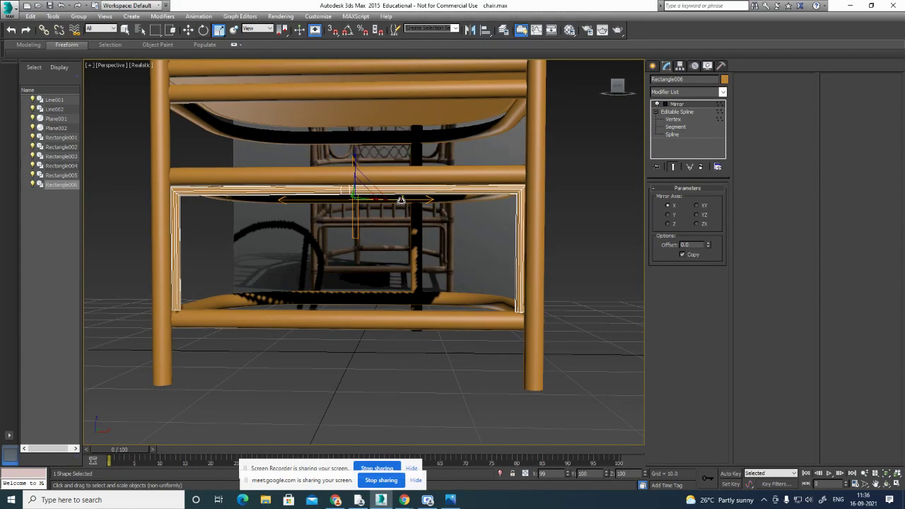
left_click(601, 256)
middle_click_drag(601, 256, 582, 277, "alt")
scroll(393, 232, "up", 2)
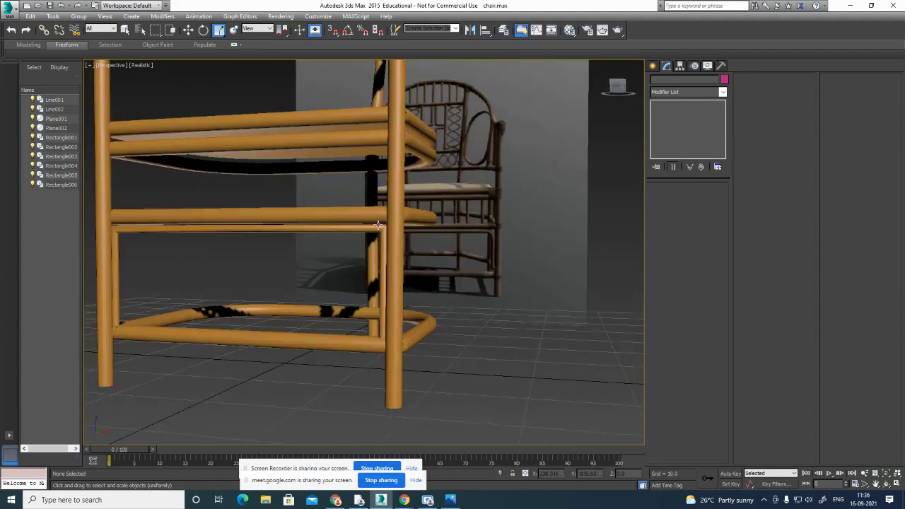
Try to fillet the brace's upper corner vertex into a large arch.
left_click(376, 230)
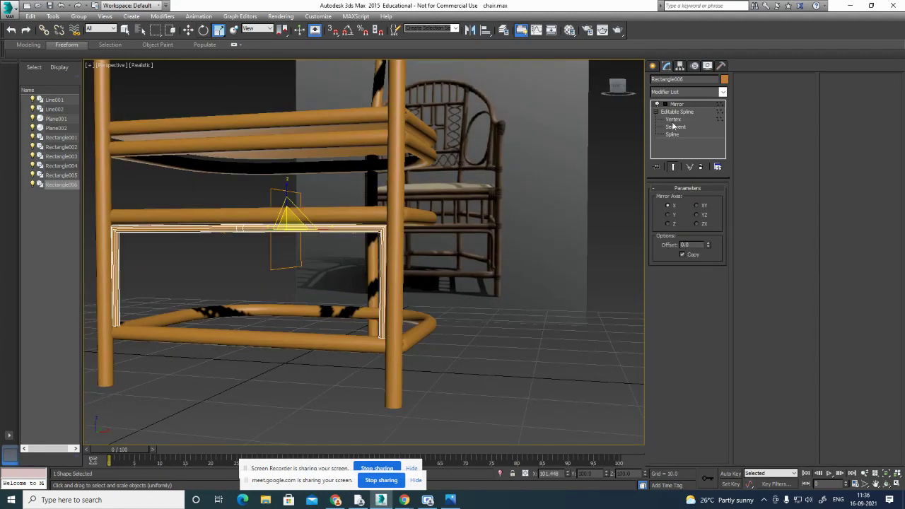
left_click(673, 121)
left_click(383, 227)
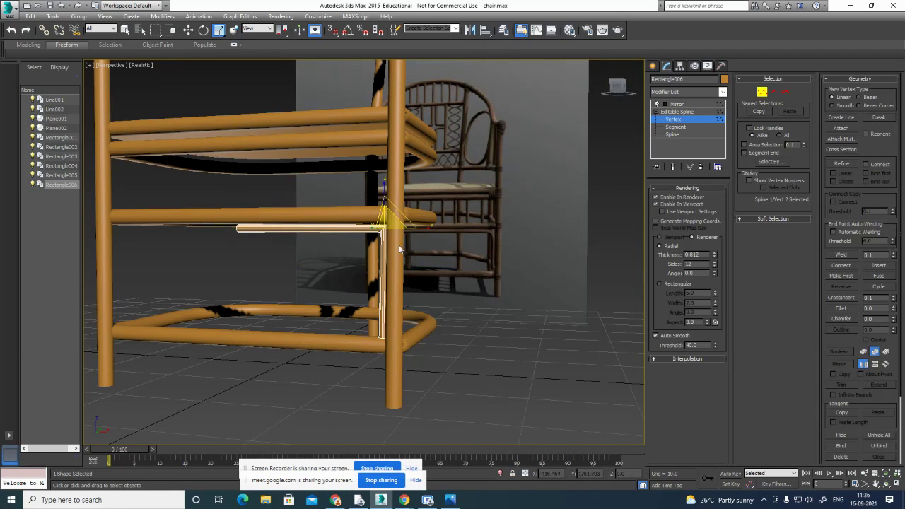
left_click(841, 308)
left_click_drag(383, 225, 393, 212)
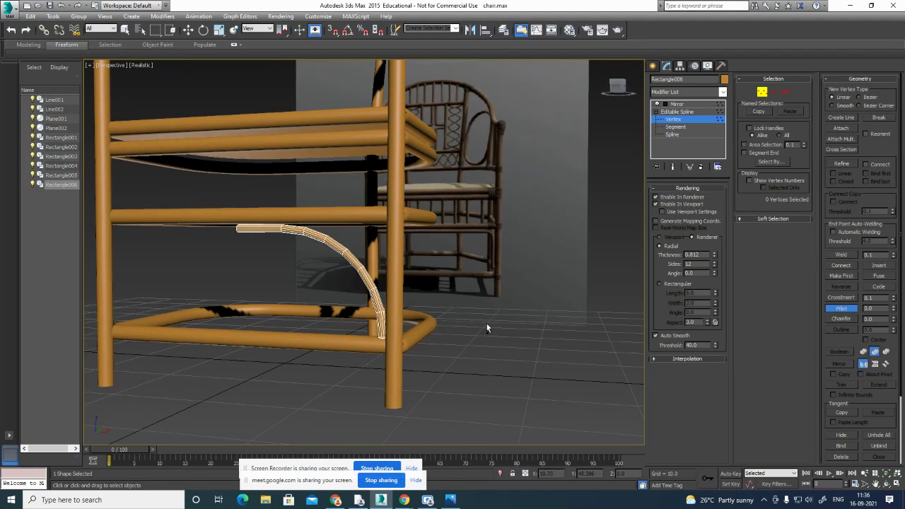
left_click(677, 104)
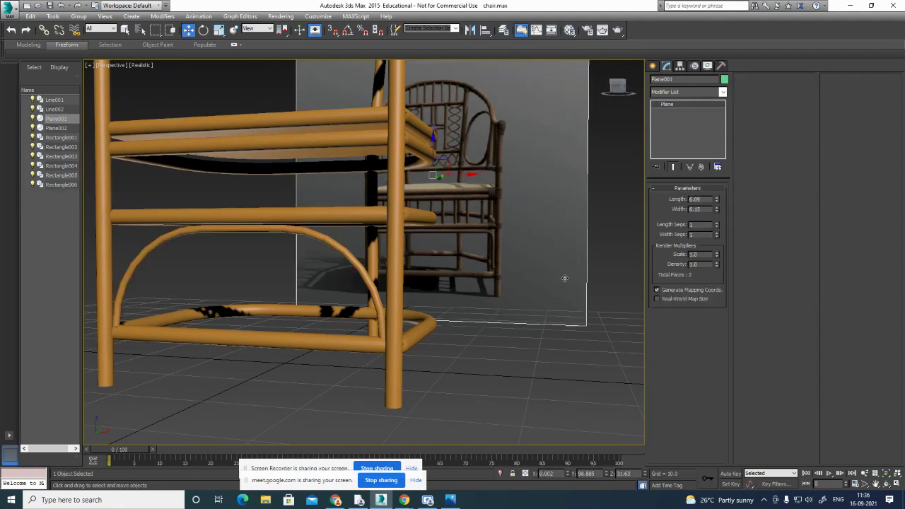
key("w")
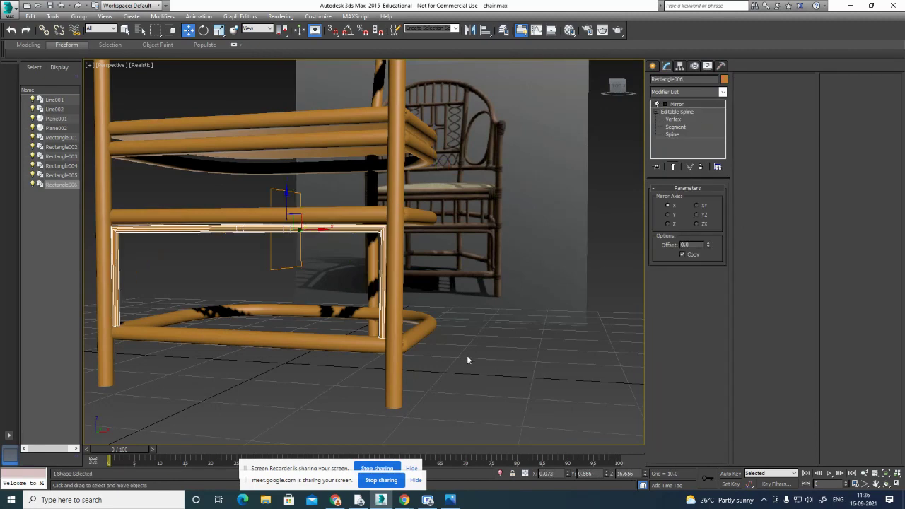
Fillet the brace's upper corner vertex with a small radius and restore the mirrored result.
left_click(691, 119)
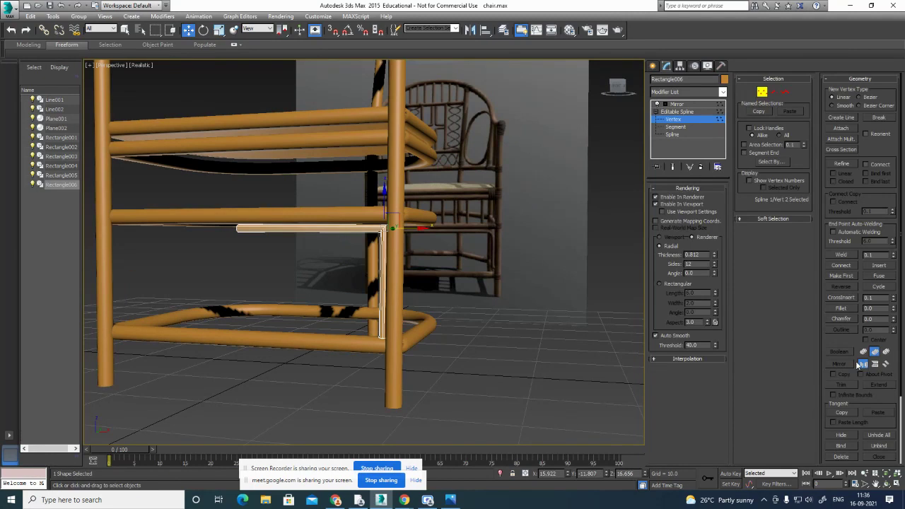
left_click(842, 309)
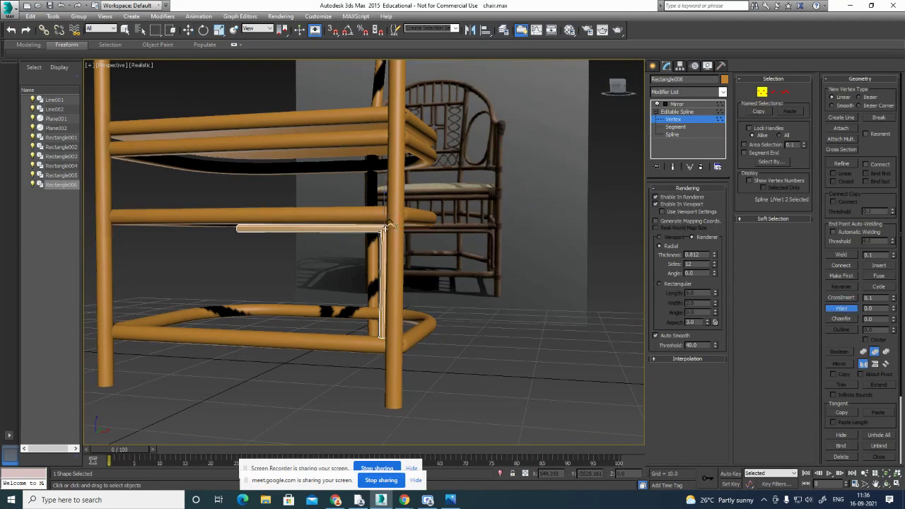
mouse_move(386, 225)
left_mouse_down()
mouse_move(380, 234)
mouse_move(392, 228)
left_mouse_up()
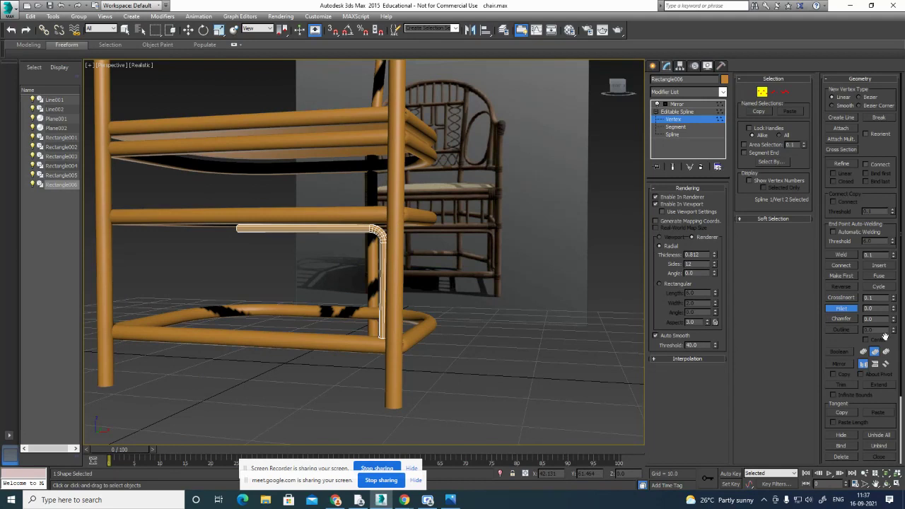
key("ctrl+z")
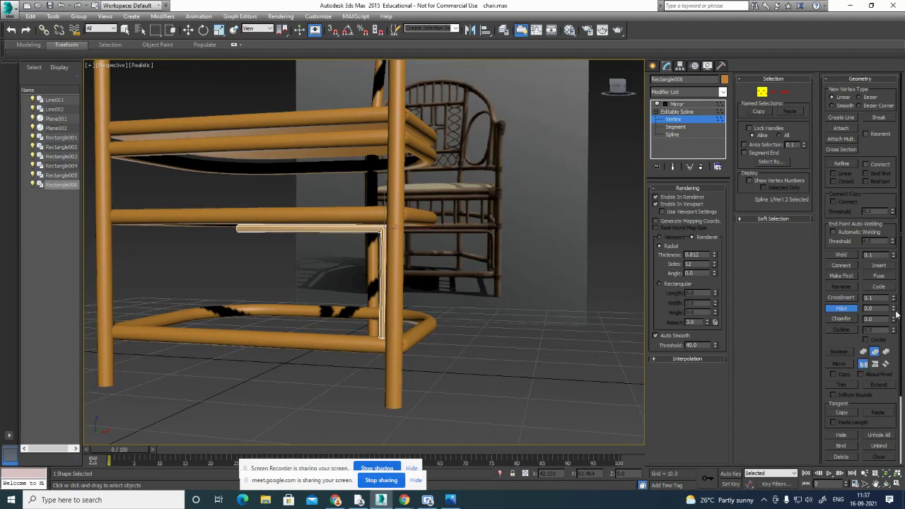
left_click_drag(893, 310, 890, 305)
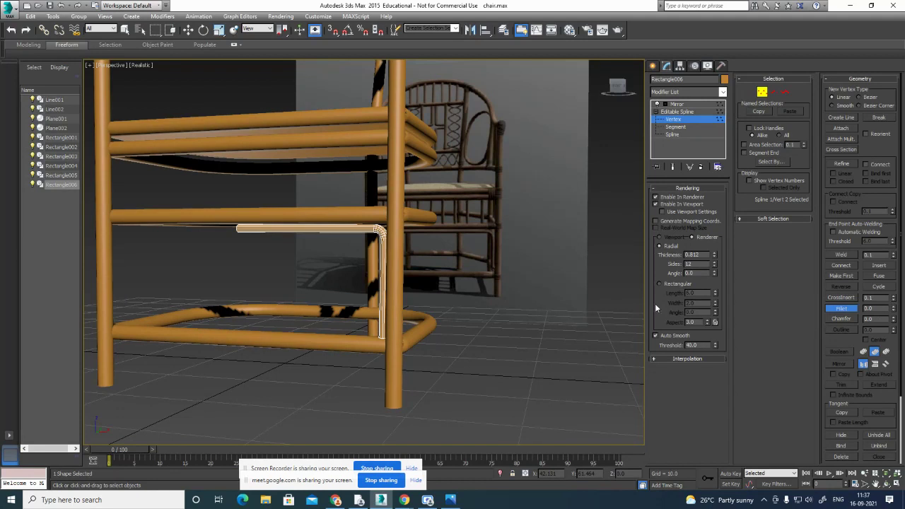
left_click(700, 104)
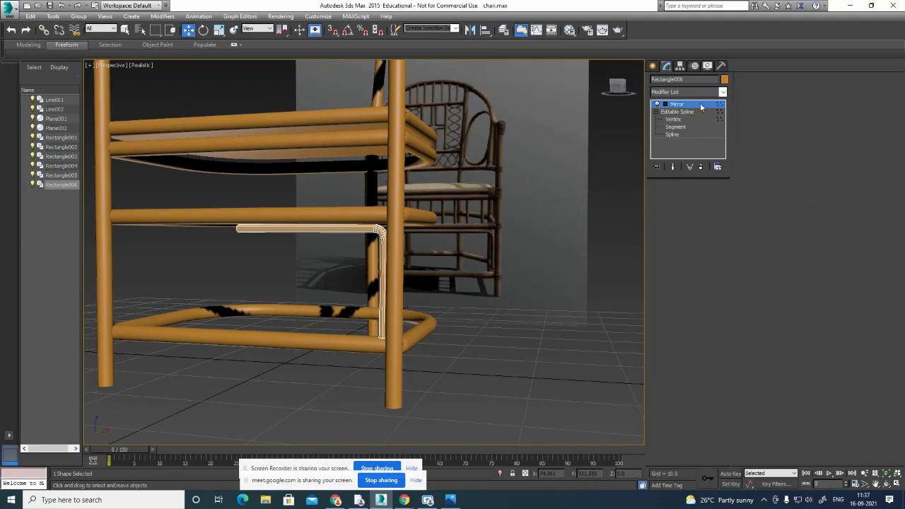
left_click(561, 311)
scroll(561, 311, "down", 3)
middle_click_drag(505, 353, 482, 356, "alt")
scroll(410, 313, "up", 2)
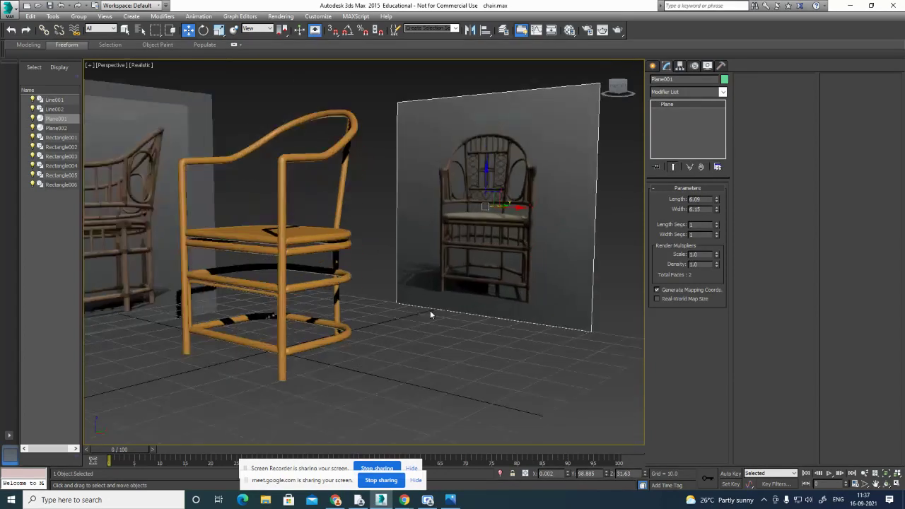
scroll(430, 310, "up", 1)
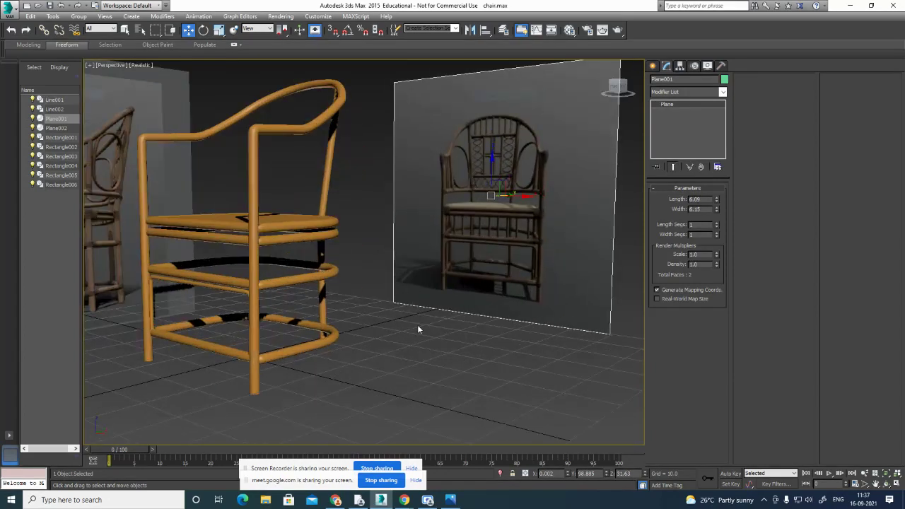
Draw a vertical line about 7 units long as the first slat between the two rails below the seat, near the front leg.
middle_click_drag(418, 327, 459, 332, "alt")
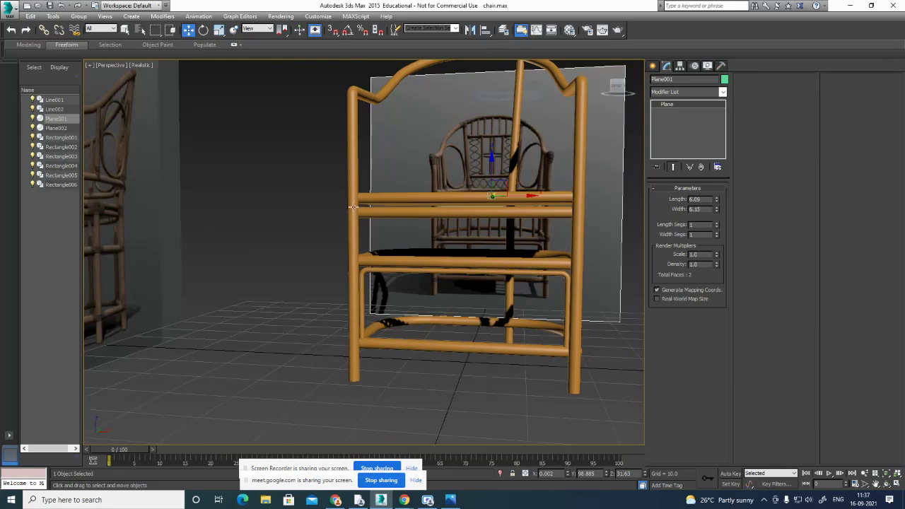
middle_click_drag(411, 299, 410, 319, "alt")
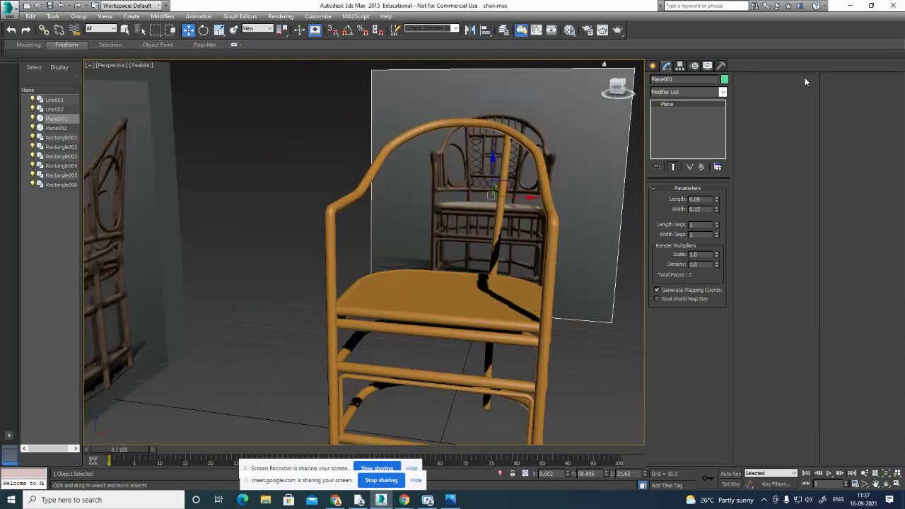
key("alt+w")
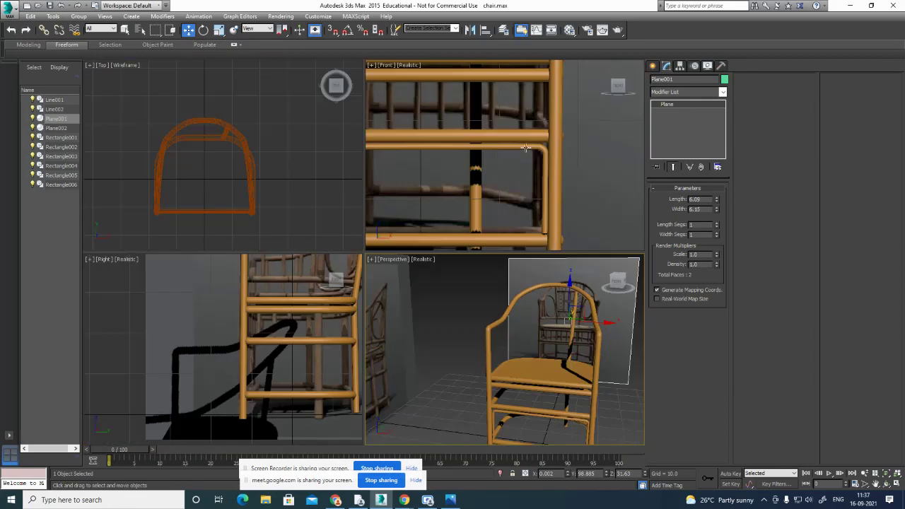
scroll(526, 148, "down", 2)
scroll(488, 128, "down", 2)
scroll(548, 161, "up", 3)
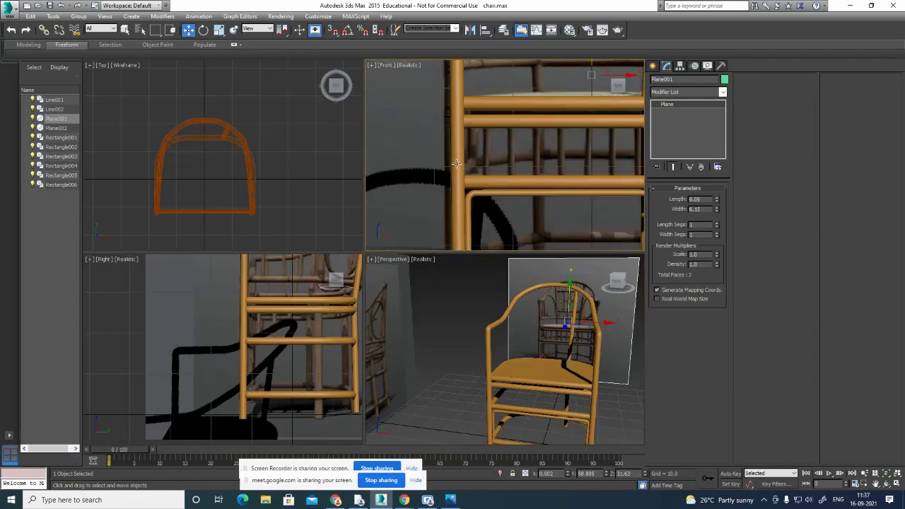
scroll(553, 161, "up", 2)
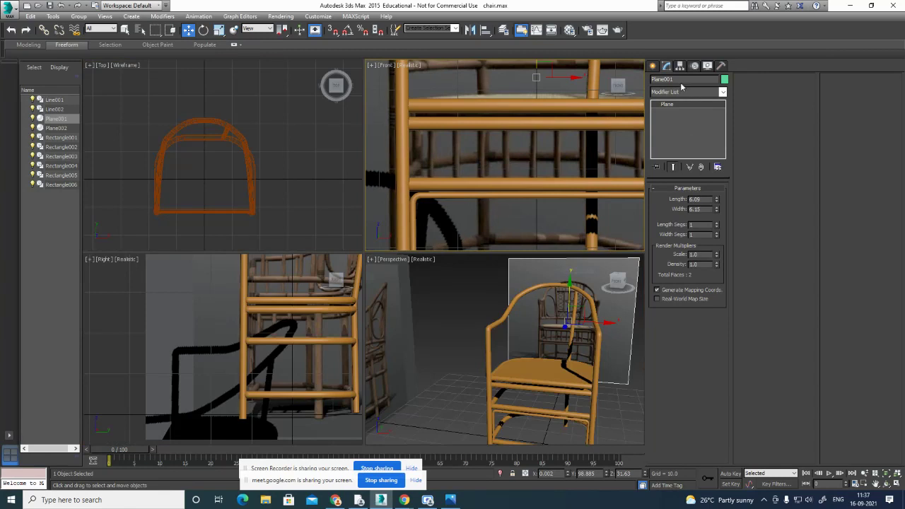
left_click(653, 65)
left_click(667, 81)
left_click(670, 134)
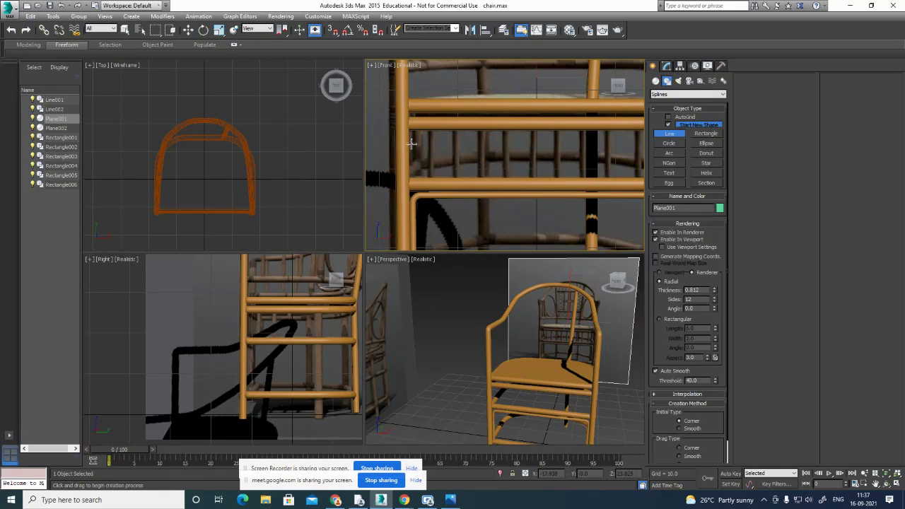
left_click(432, 131)
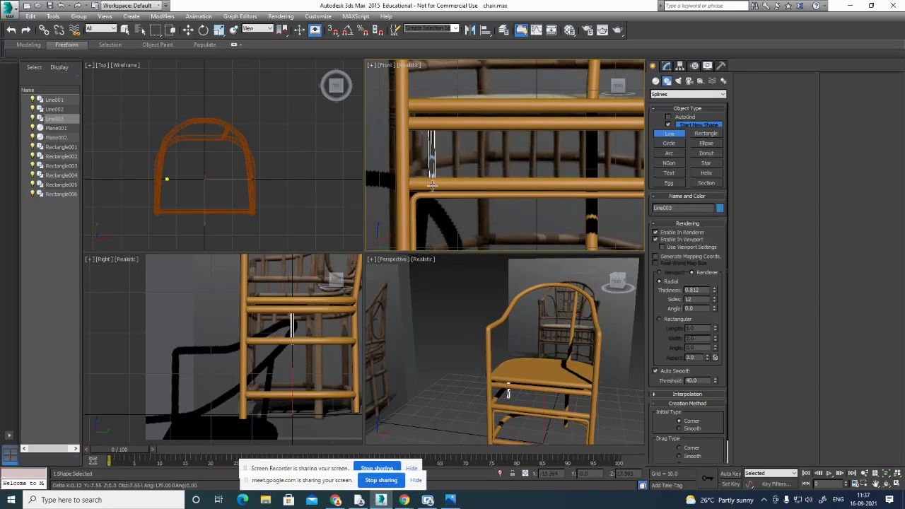
left_click(431, 182)
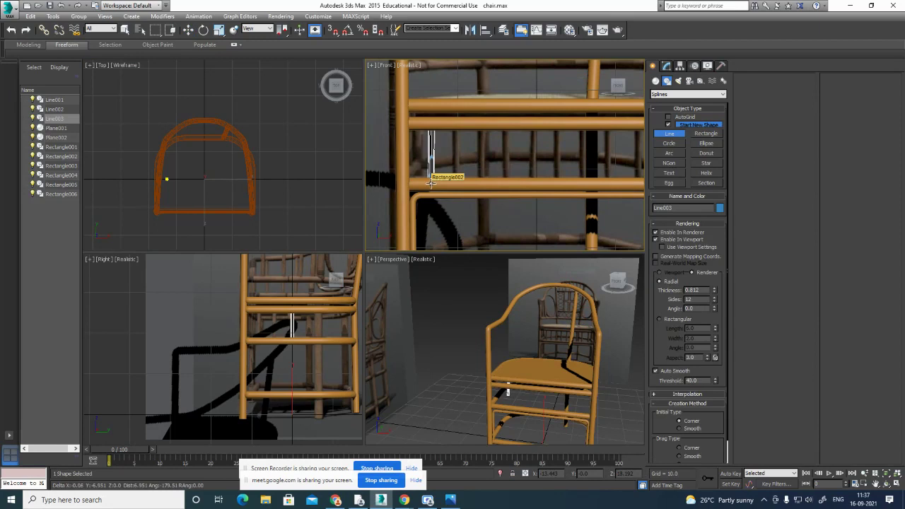
right_click(432, 182)
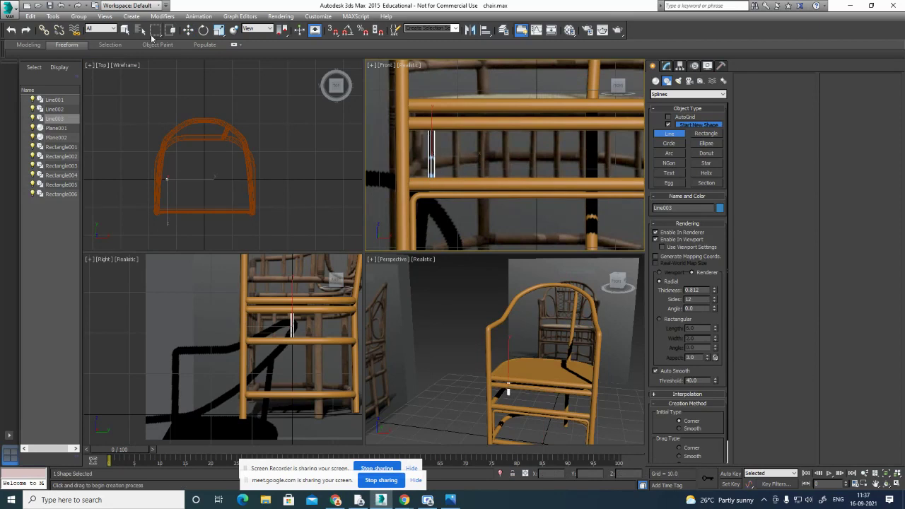
Move the new slat forward into the front rails and slightly toward the leg, to about X -13.5, Y -11.6.
left_click(188, 29)
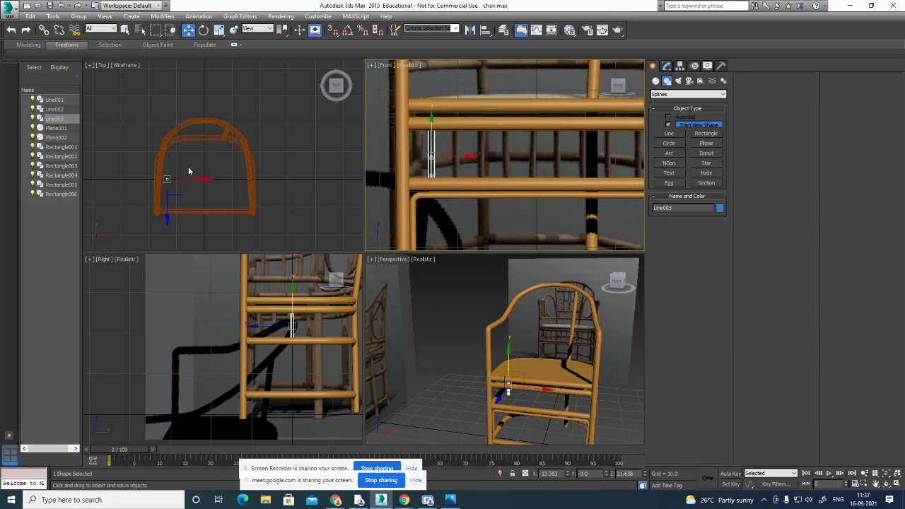
scroll(189, 170, "up", 5)
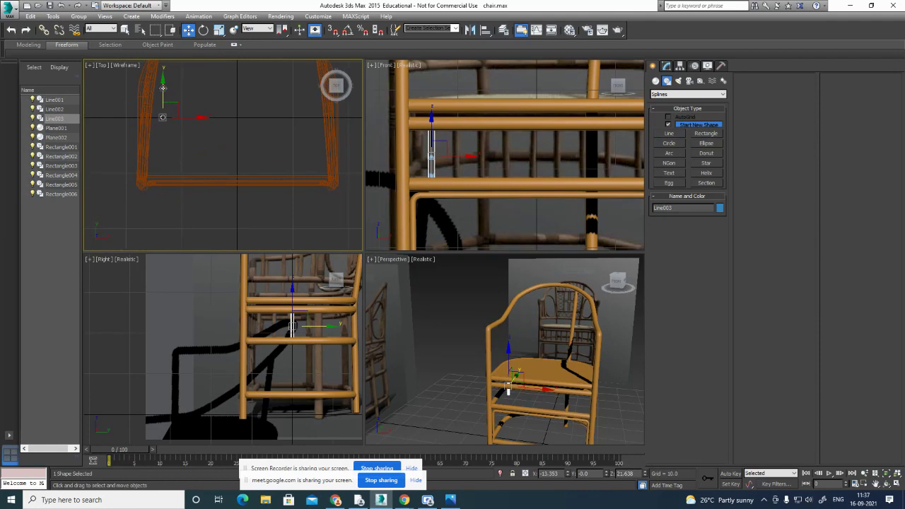
left_click_drag(163, 88, 167, 153)
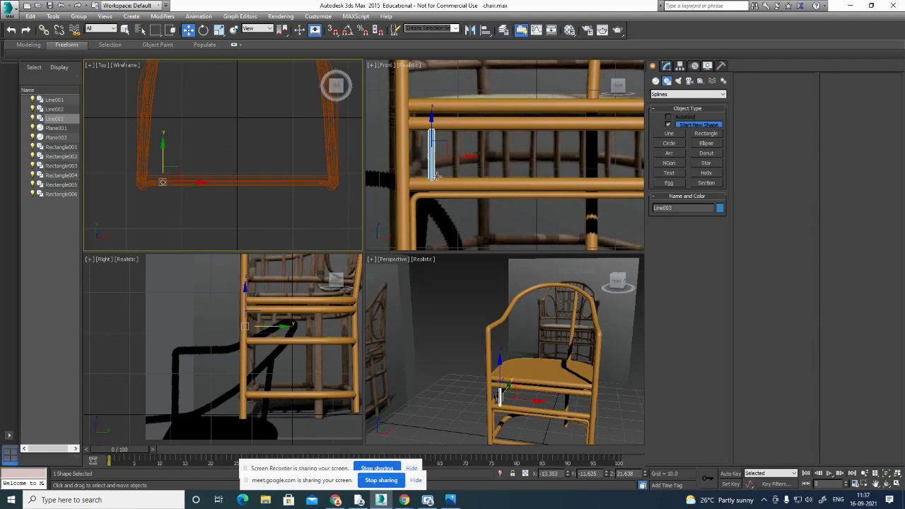
left_click_drag(470, 157, 471, 156)
Clone the slat along the front rail as 8 copies spaced about 3.1 units apart in X.
left_click(480, 157)
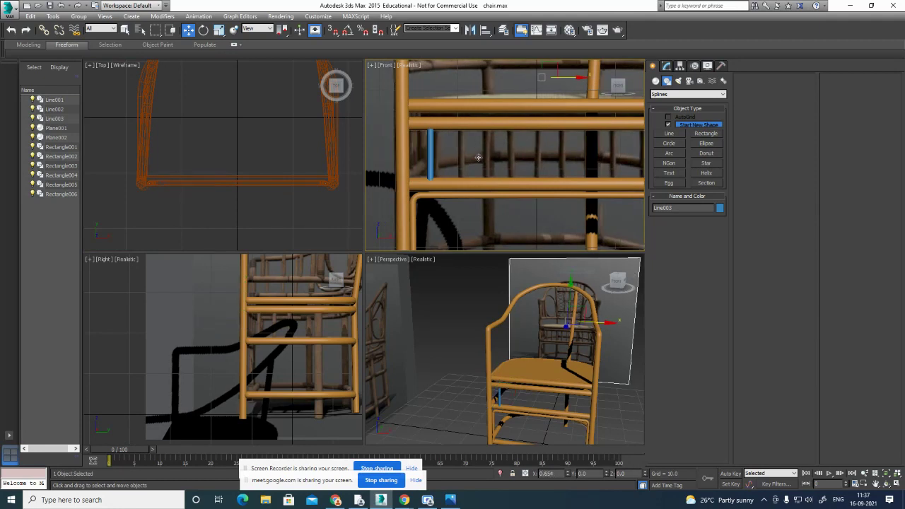
left_click(485, 289)
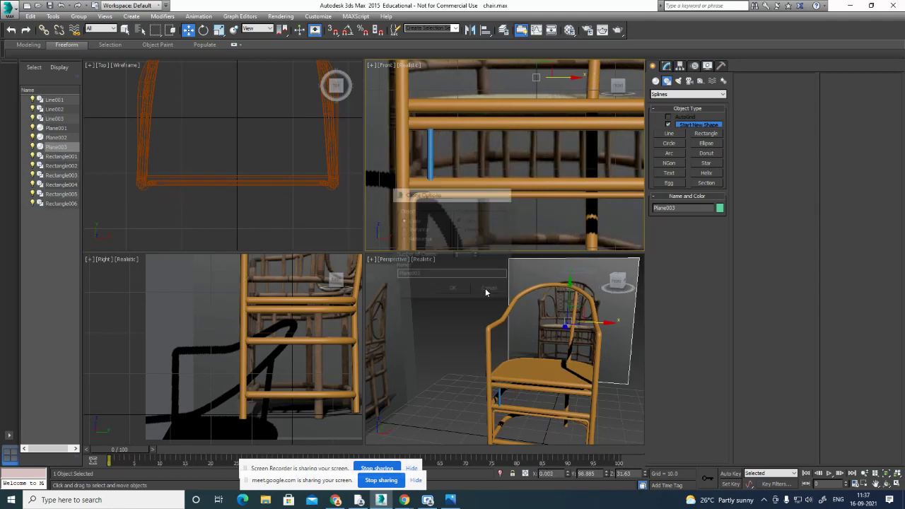
left_click(431, 166)
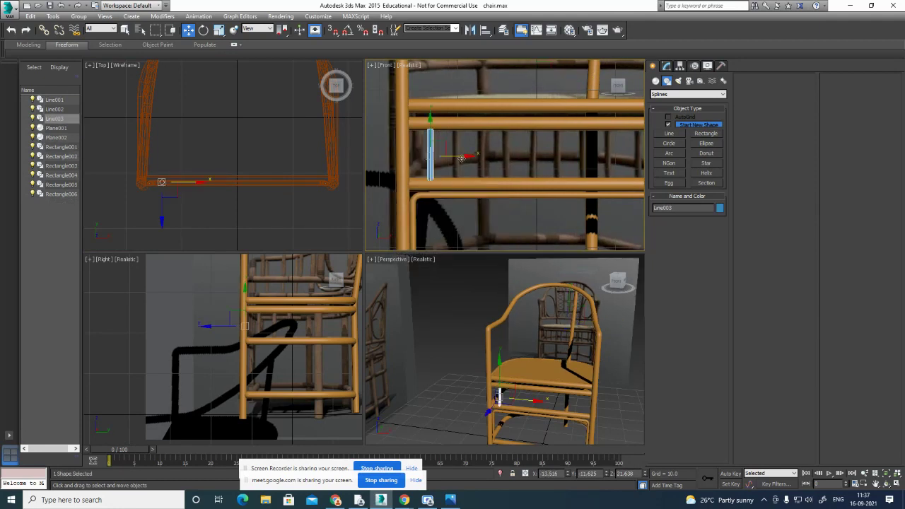
left_click_drag(463, 156, 488, 158, "shift")
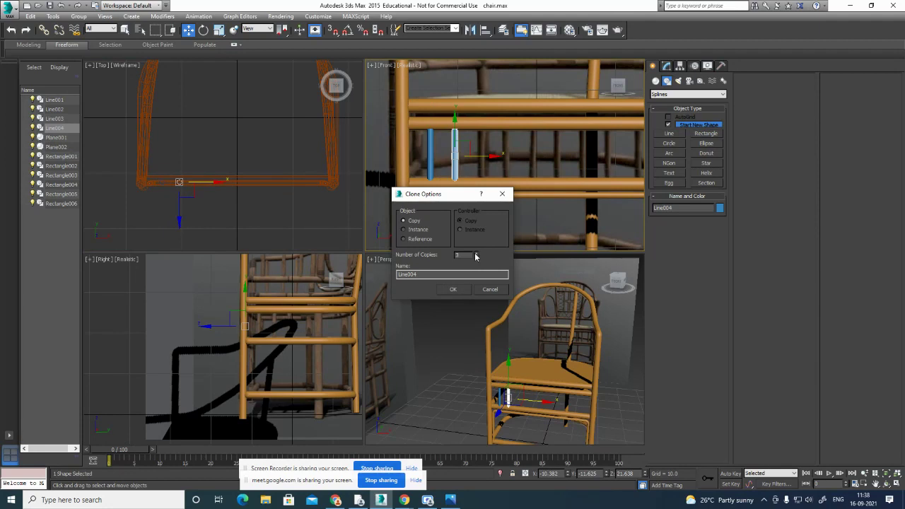
left_click(476, 253)
left_click(456, 289)
Clone the last slat once more toward the opposite front leg, to about X 14.5, and clear the selection.
scroll(489, 280, "down", 8)
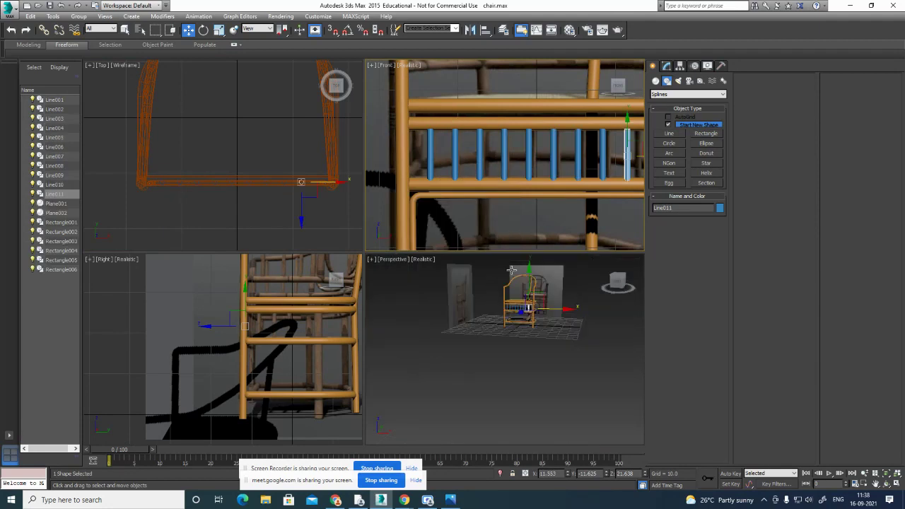
scroll(609, 138, "down", 3)
middle_click_drag(631, 135, 546, 146)
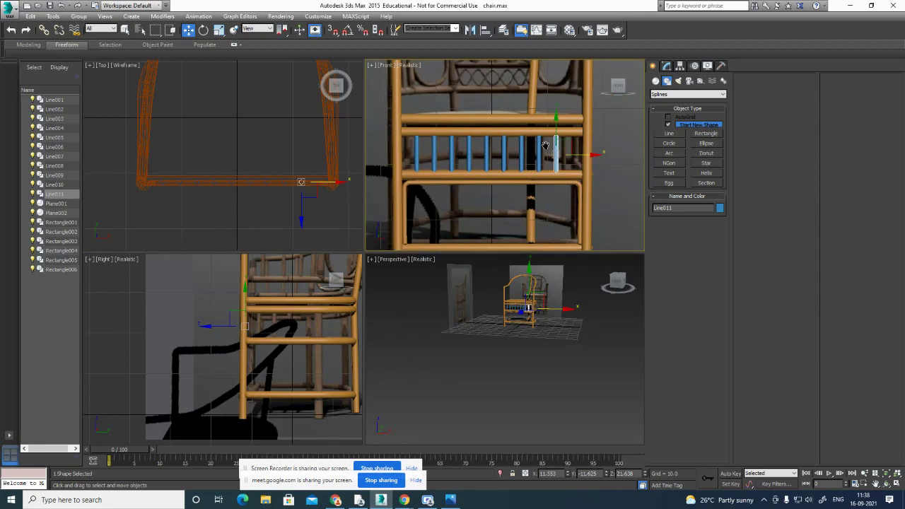
scroll(576, 161, "up", 2)
left_click_drag(581, 148, 598, 147)
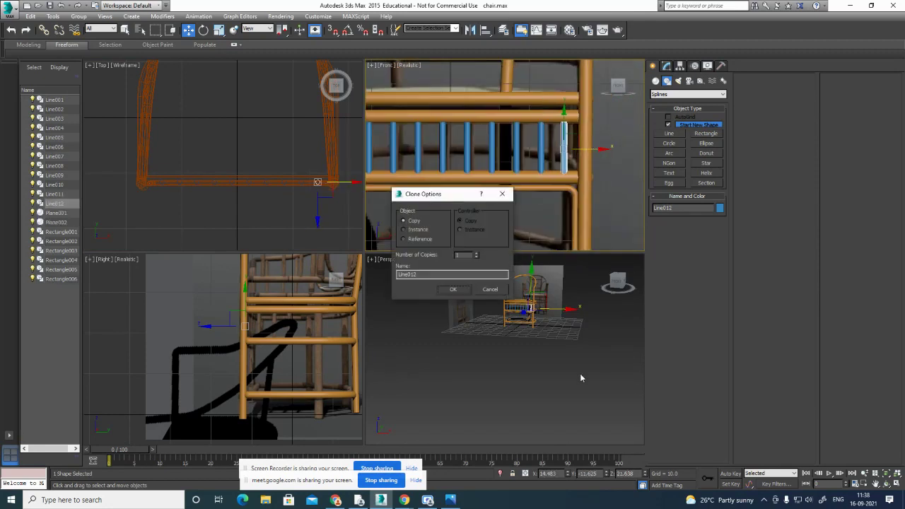
left_click(453, 289)
left_click(512, 357)
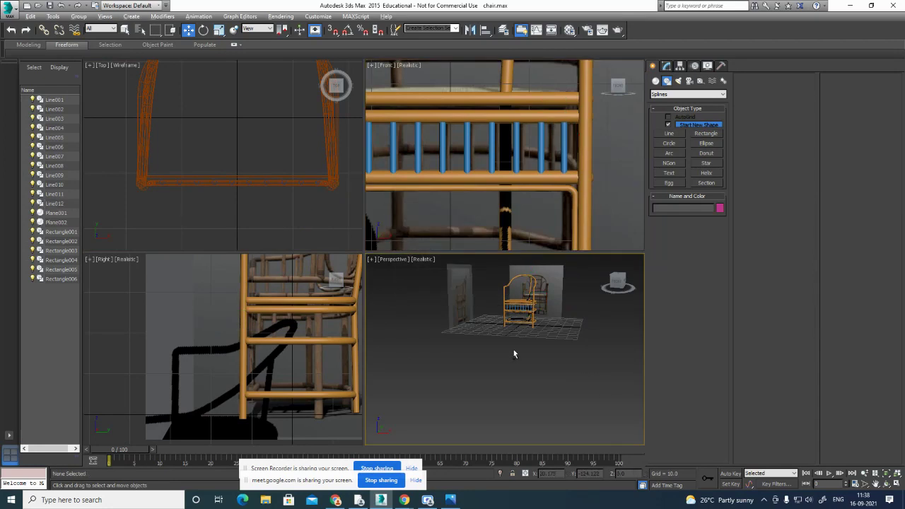
Select all the front slats together with the adjoining frame tubes and assign them the frame's orange-brown object colour.
key("alt+w")
scroll(466, 218, "up", 3)
middle_click_drag(488, 188, 494, 335)
scroll(465, 264, "up", 5)
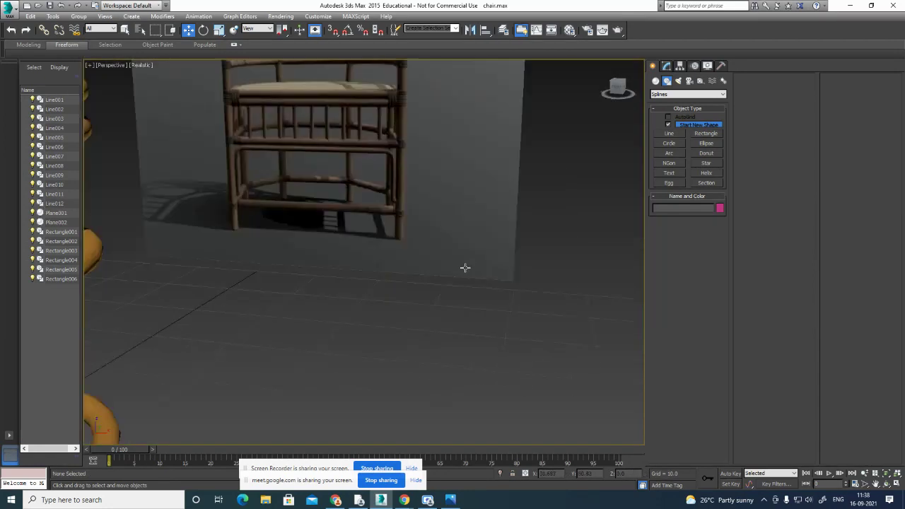
scroll(464, 264, "down", 3)
middle_click_drag(474, 248, 505, 287, "alt")
middle_click_drag(476, 324, 354, 318, "alt")
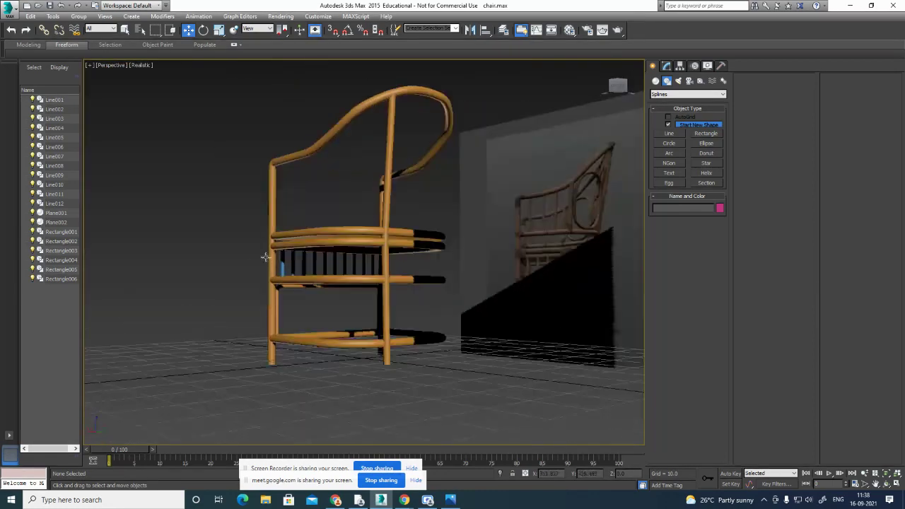
left_click_drag(396, 272, 396, 273)
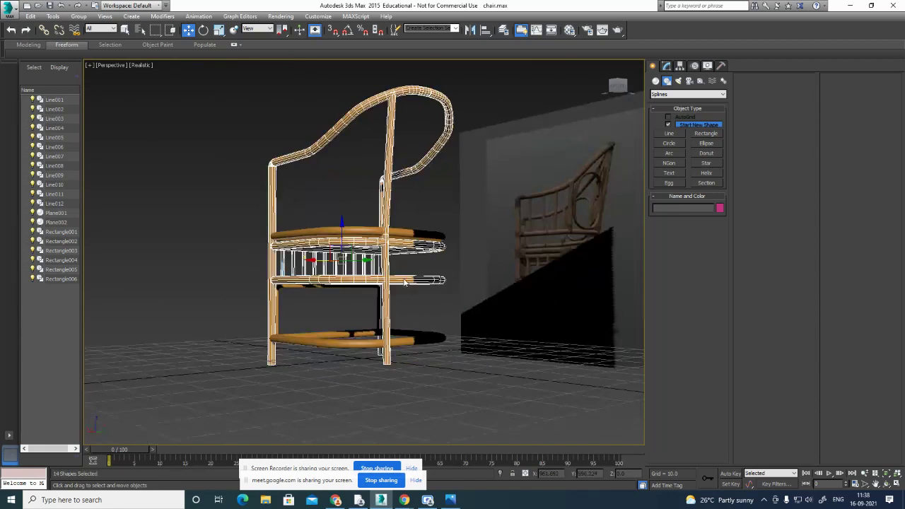
left_click(720, 209)
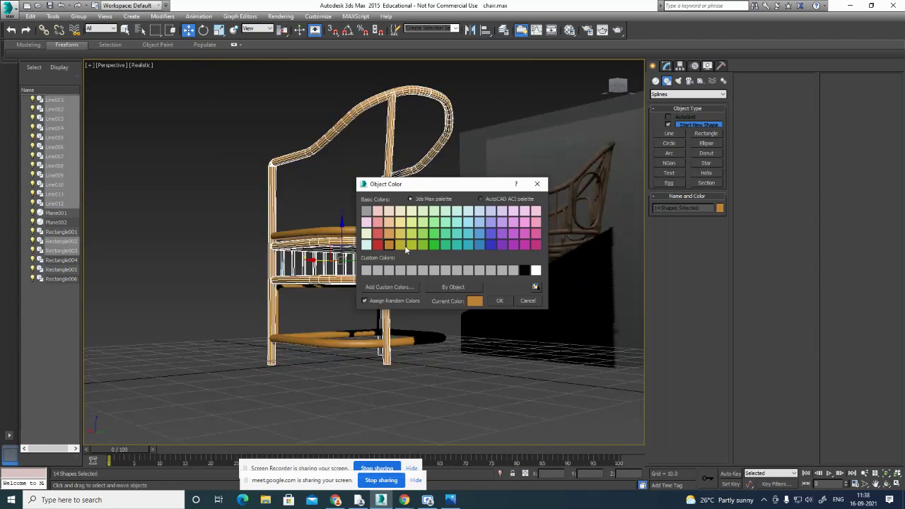
left_click(495, 300)
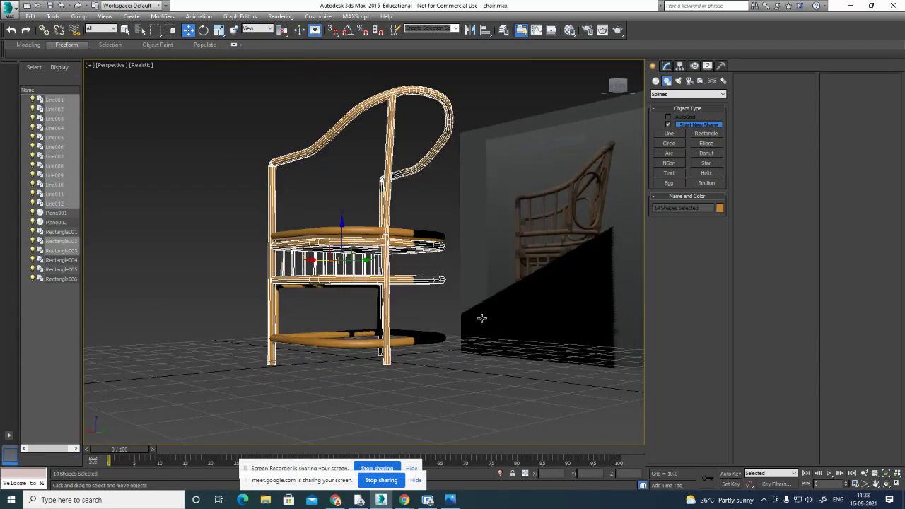
left_click(415, 390)
Inspect the slatted front and the rest of the chair from several angles against the reference images.
middle_click_drag(344, 375, 476, 385, "alt")
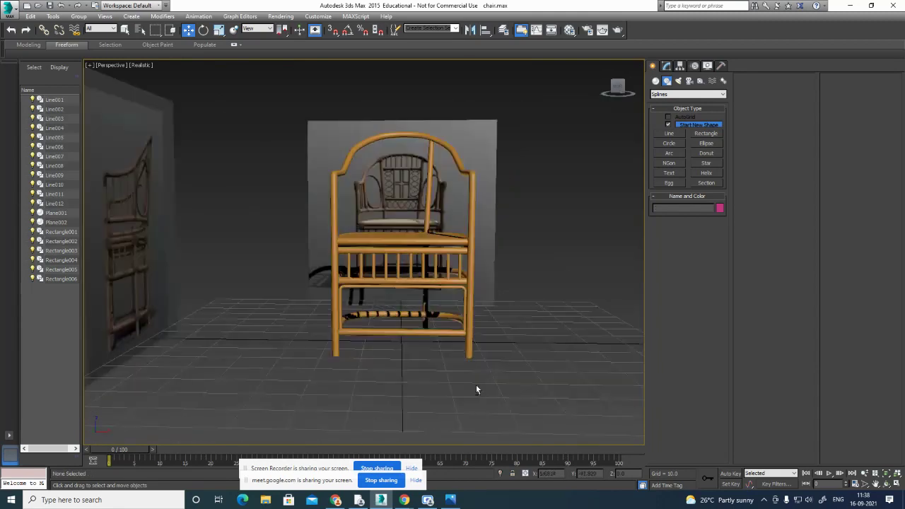
scroll(530, 259, "up", 3)
middle_click_drag(531, 261, 528, 299, "alt")
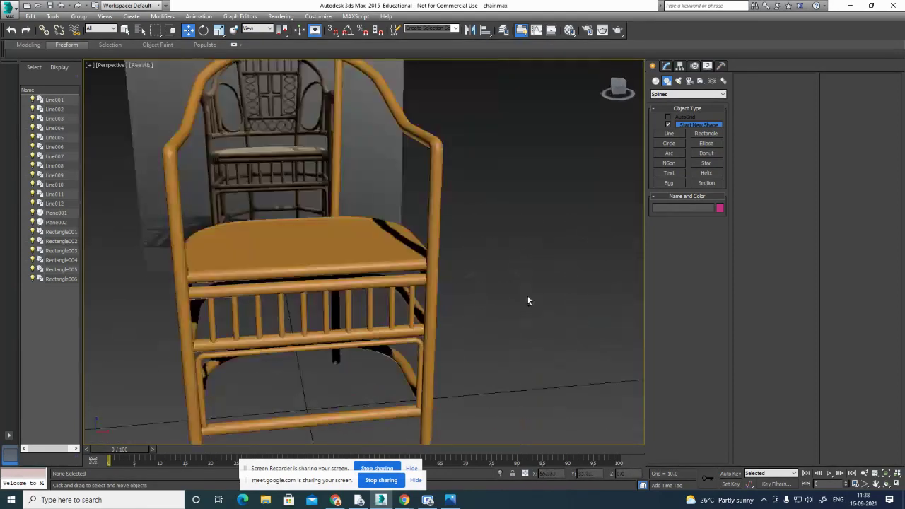
scroll(523, 292, "up", 2)
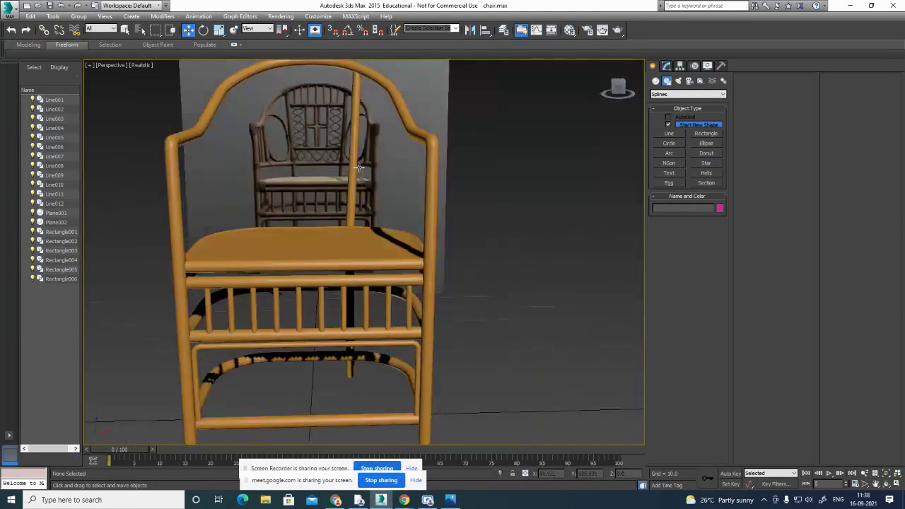
scroll(462, 274, "down", 3)
middle_click_drag(462, 274, 479, 241, "alt")
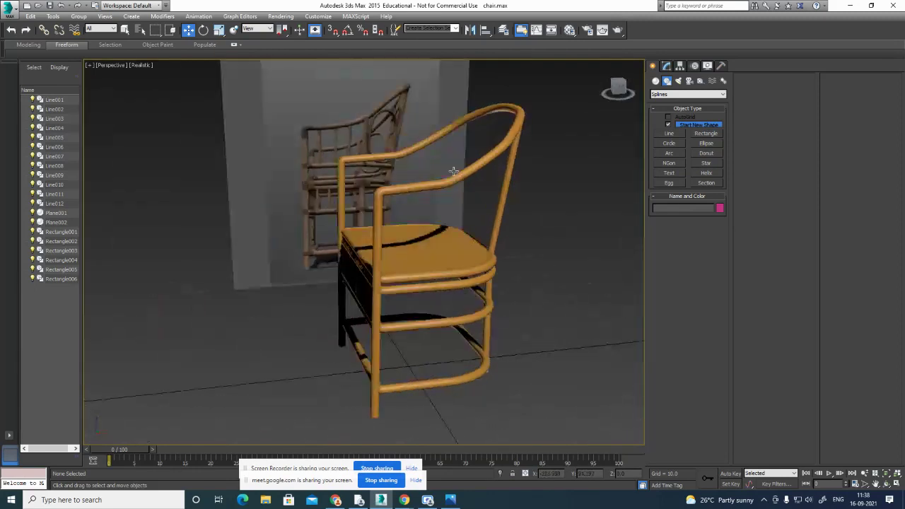
middle_click_drag(508, 277, 573, 291, "alt")
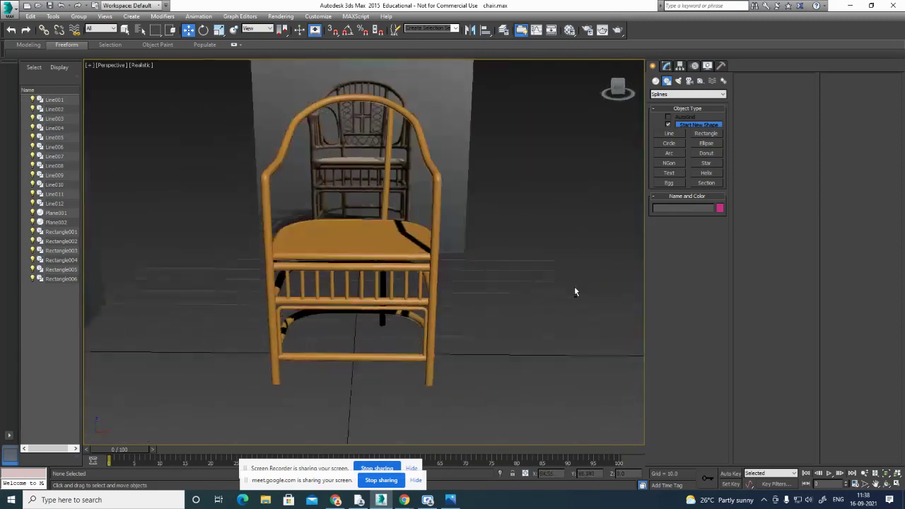
Compare the chair with the references in the four-view layout, and open the perspective reference photo from the desktop in Photos.
key("alt+w")
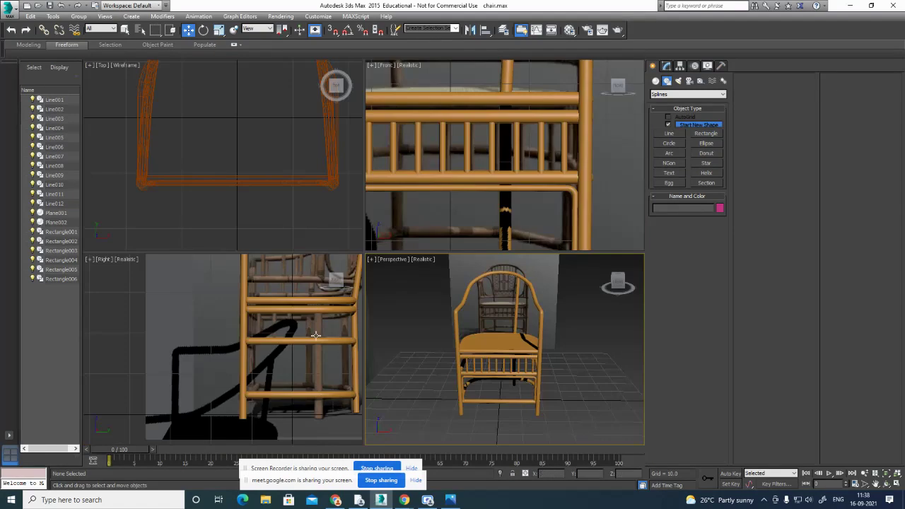
middle_click_drag(315, 334, 266, 334)
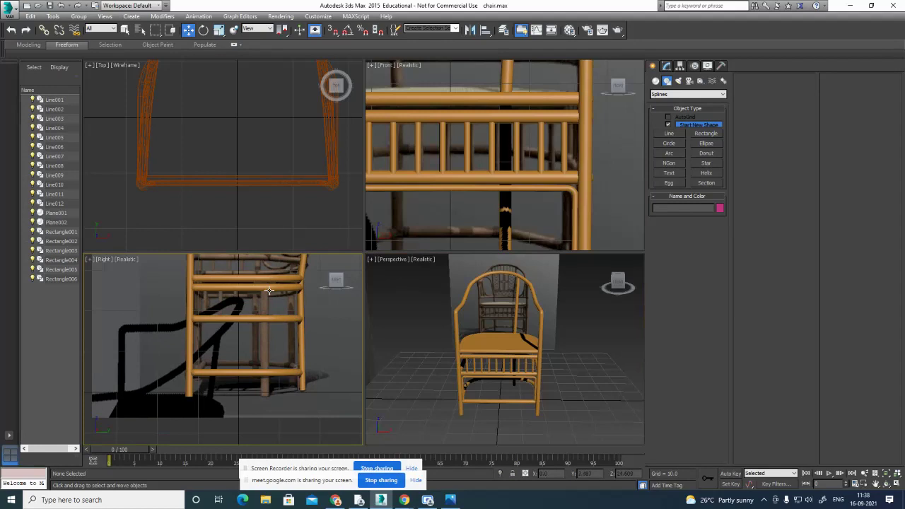
scroll(546, 96, "down", 3)
middle_click_drag(546, 95, 531, 96)
middle_click_drag(593, 366, 545, 372, "alt")
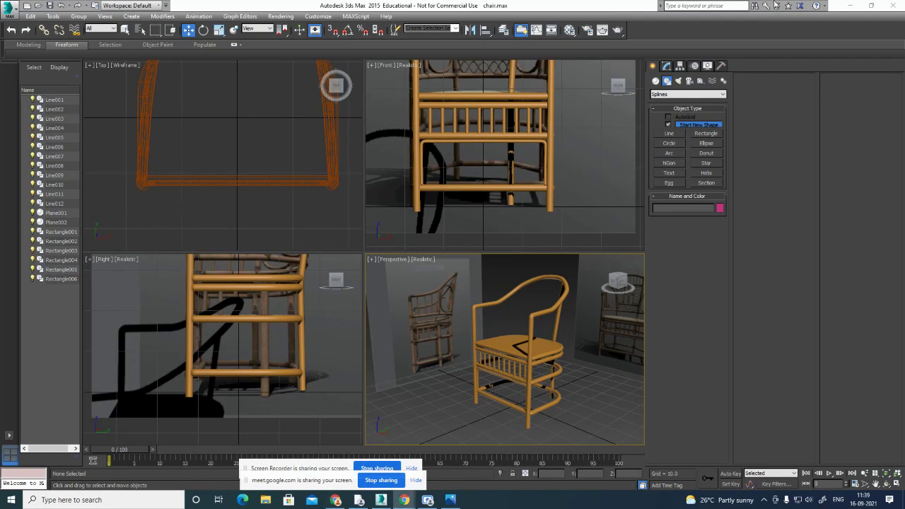
left_click(849, 5)
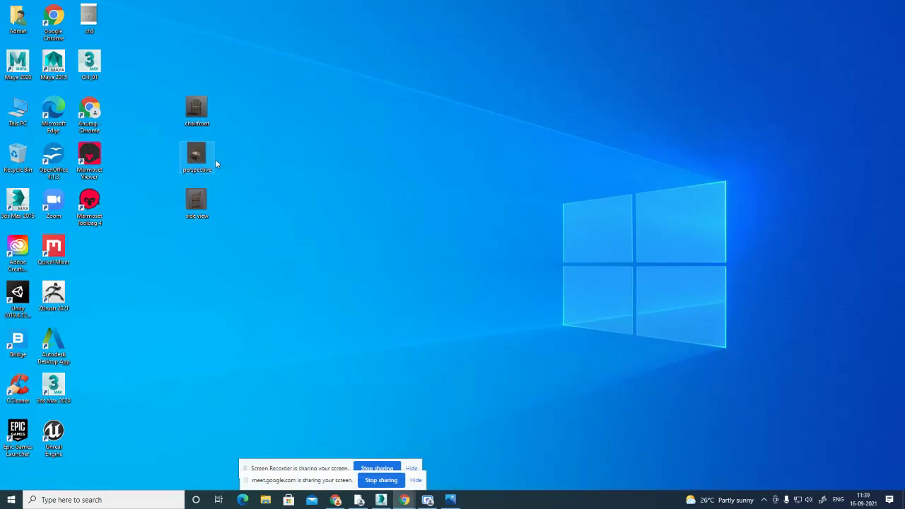
double_click(197, 158)
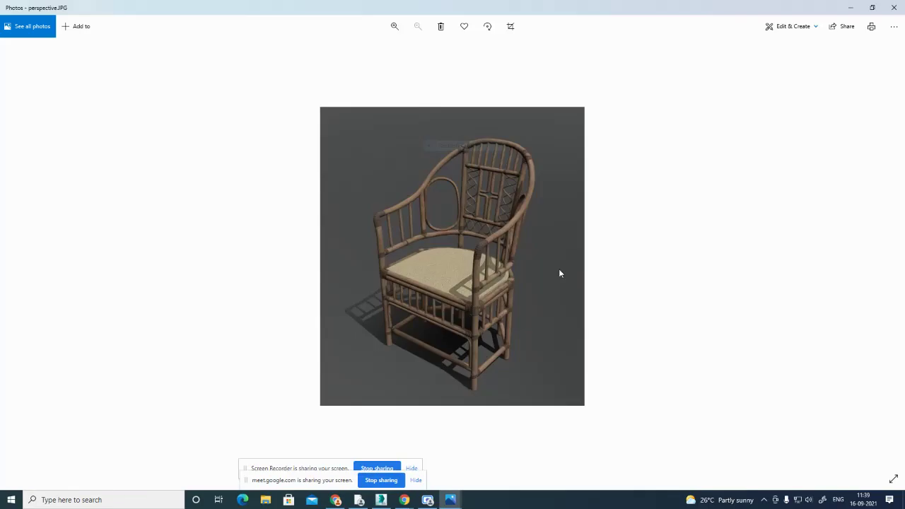
Examine the side and leg structure in the enlarged perspective photo, and return to the chair scene in 3ds Max.
scroll(505, 336, "up", 2)
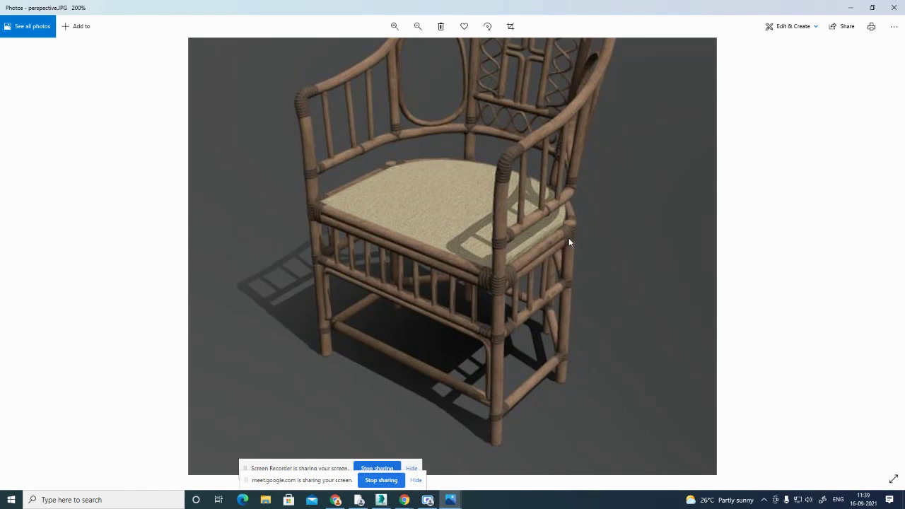
left_click(851, 7)
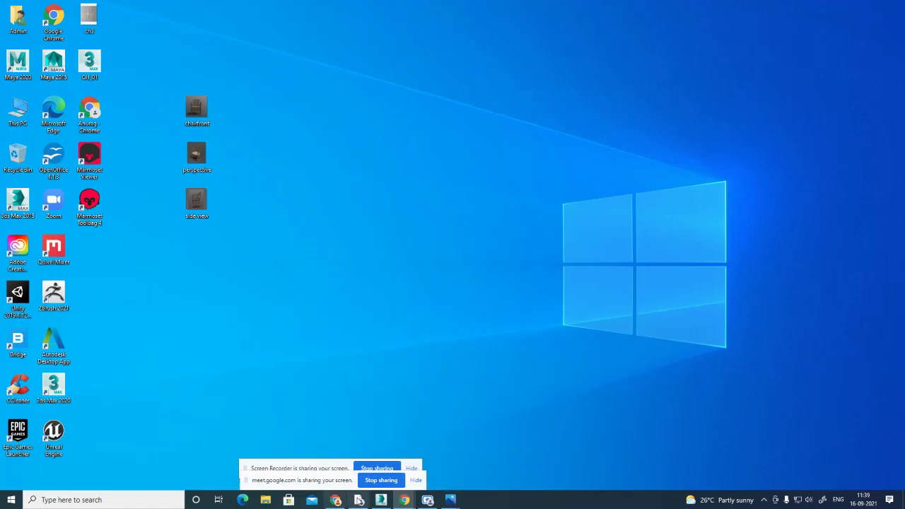
left_click(382, 500)
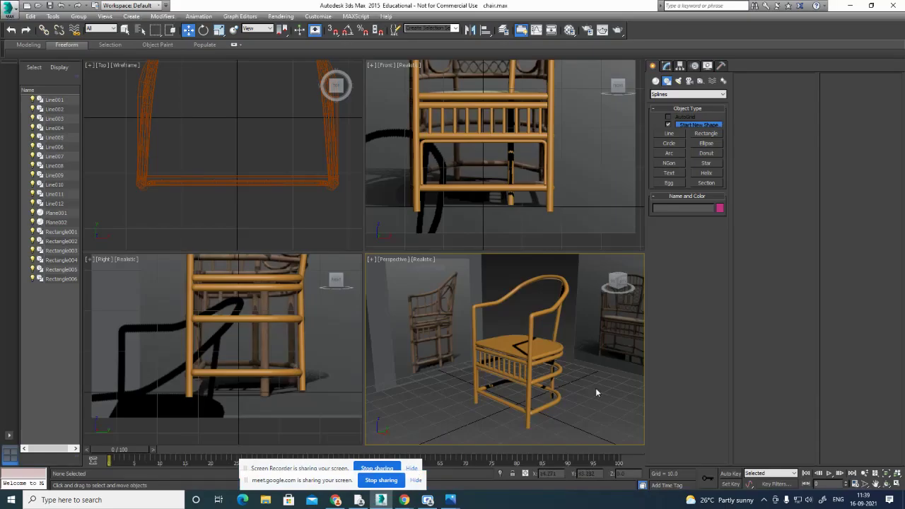
Draw a vertical line for the side leg from the seat rail to the floor in the side view, with thickness about 1.9.
left_click(669, 133)
scroll(253, 296, "up", 3)
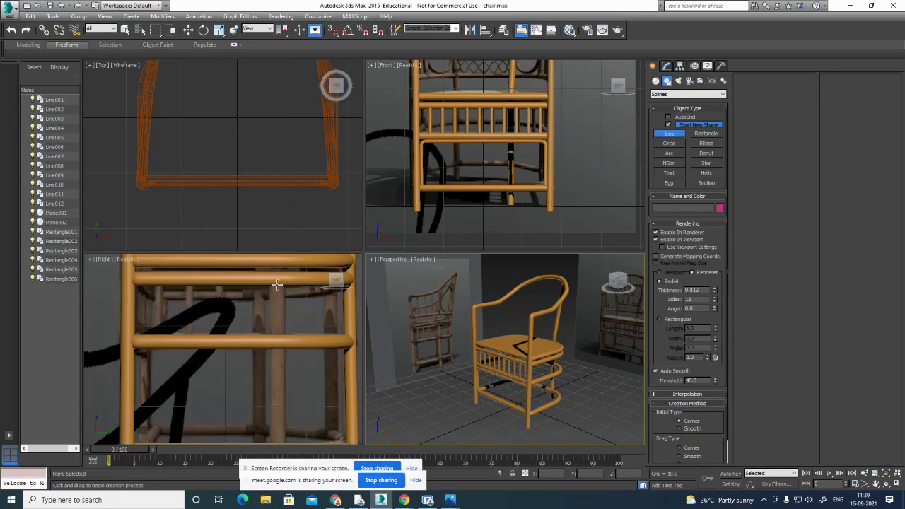
left_click(277, 280)
scroll(275, 403, "down", 4)
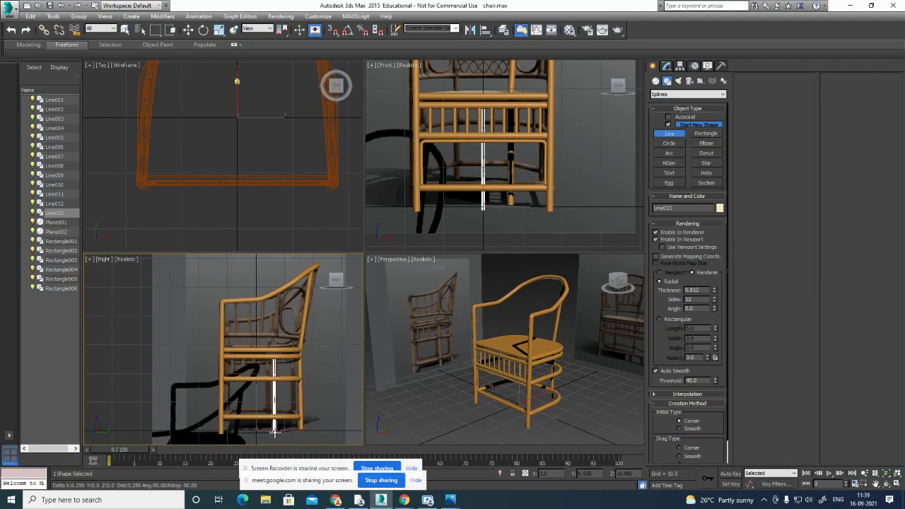
right_click(275, 428)
left_click(667, 66)
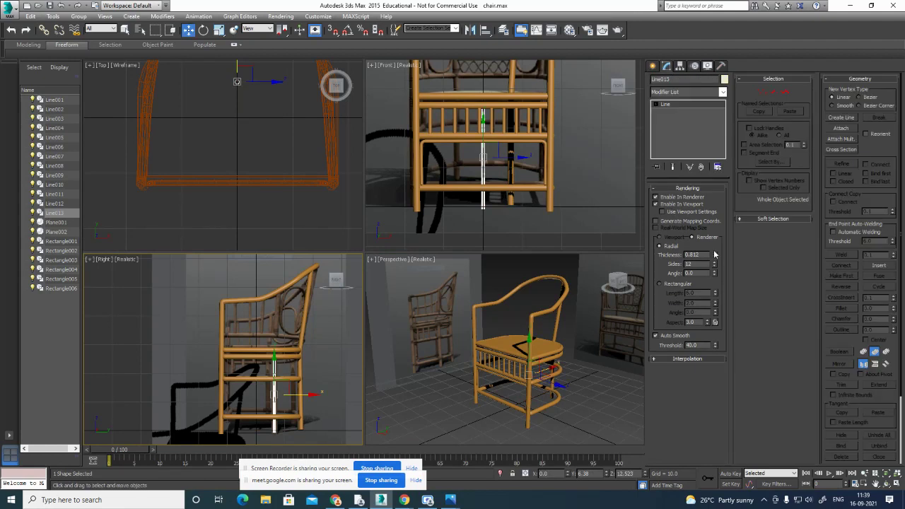
left_click_drag(714, 254, 716, 205)
Move the new side leg along X to about 16.4, against the side of the curved frame, and show the perspective view full size.
scroll(249, 80, "down", 2)
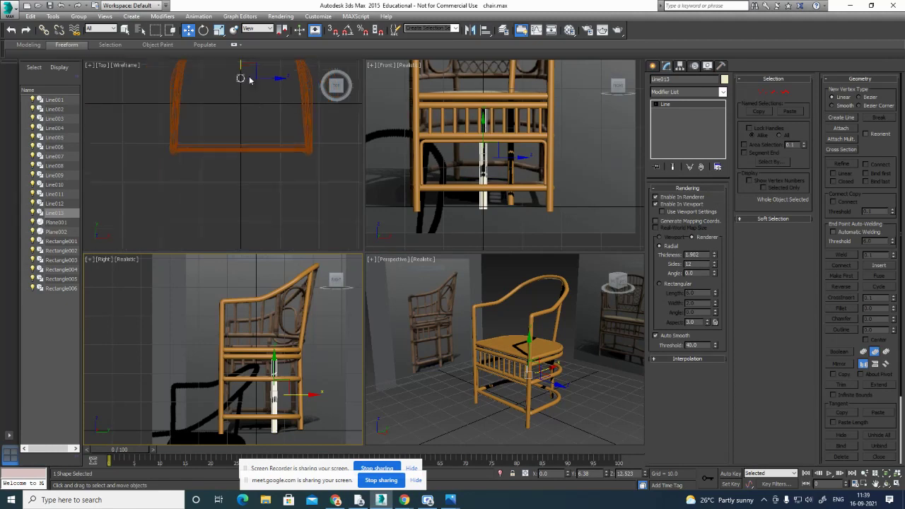
scroll(251, 149, "down", 3)
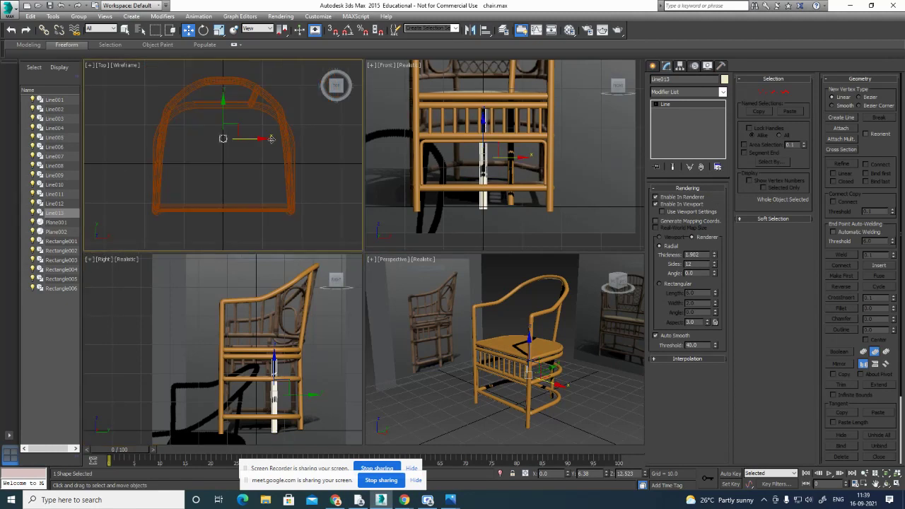
left_click_drag(271, 139, 317, 132)
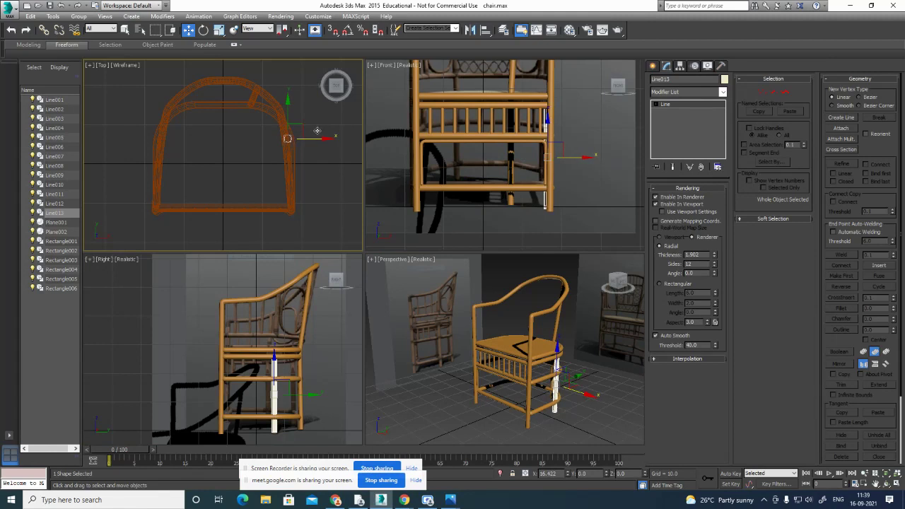
left_click(585, 156)
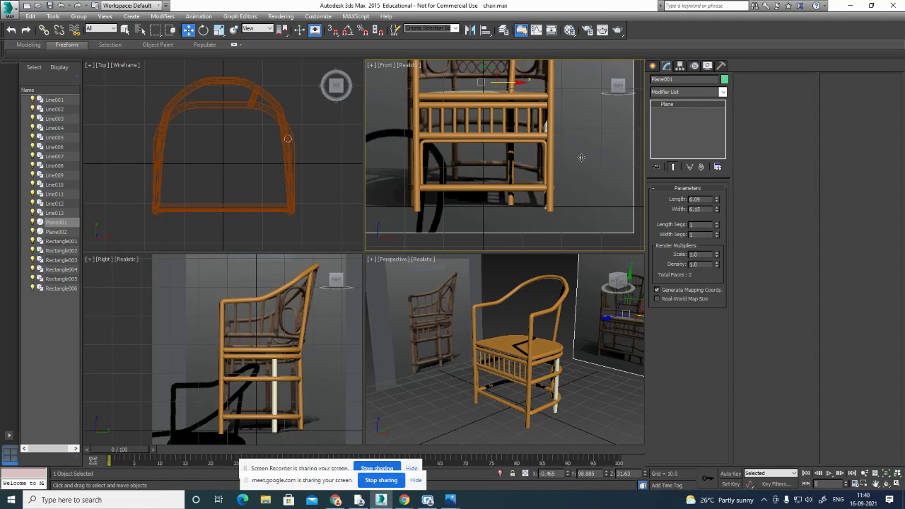
left_click(553, 389)
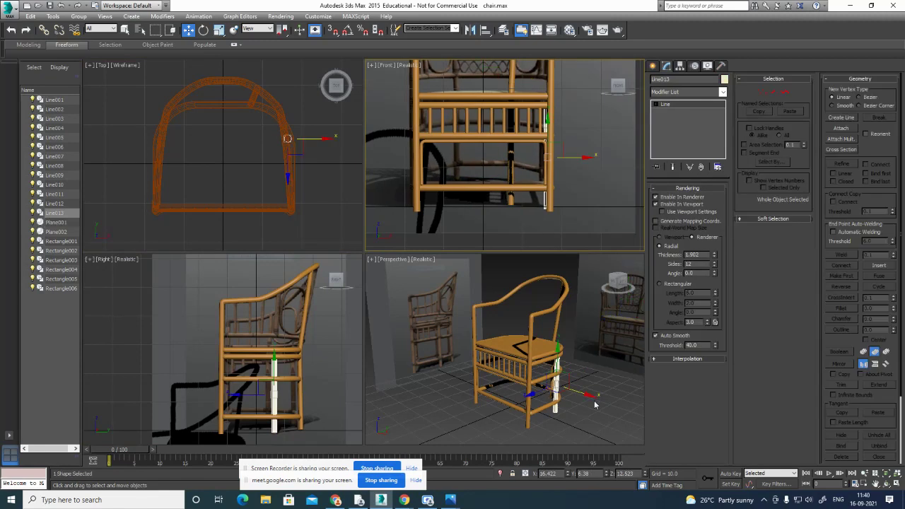
left_click(572, 413)
key("alt+w")
mouse_move(547, 360)
middle_mouse_down("alt")
mouse_move(459, 351)
mouse_move(474, 346)
mouse_move(532, 360)
middle_mouse_up("alt")
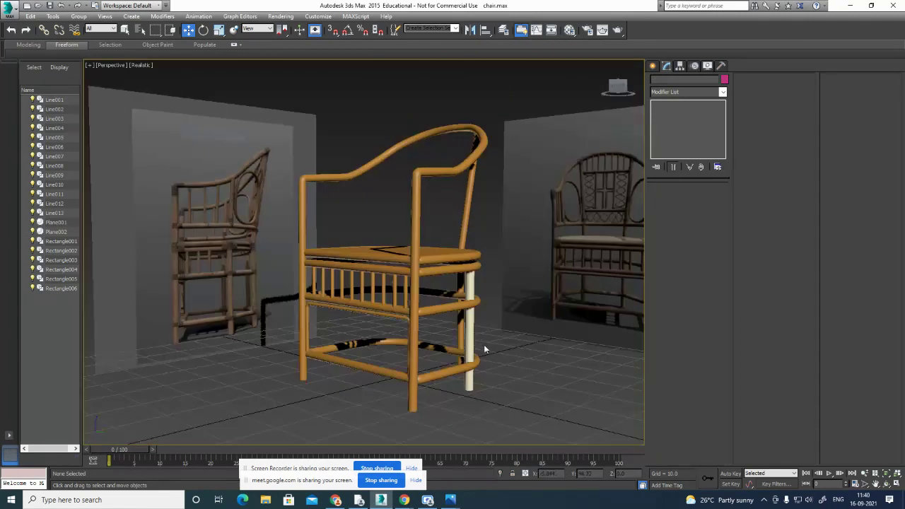
Assign the new side leg the frame's orange-brown object colour and clear the selection.
left_click(468, 340)
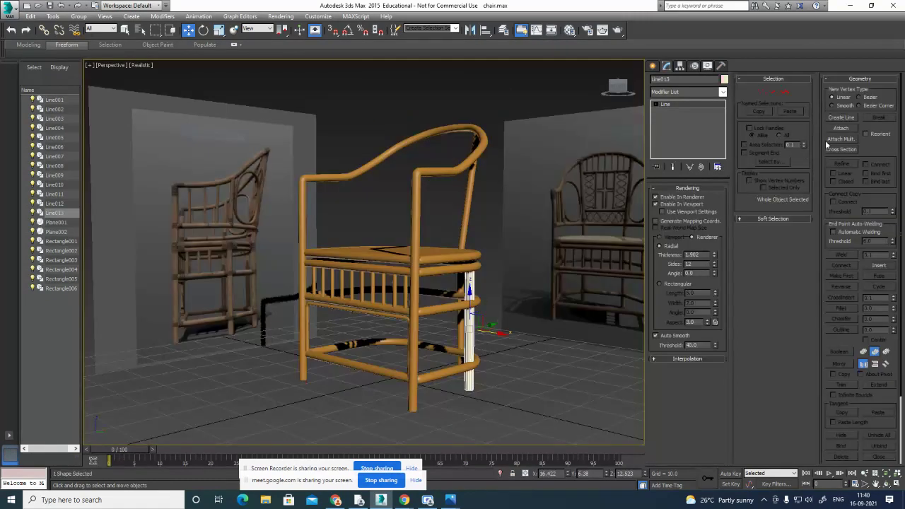
left_click(724, 79)
left_click(389, 243)
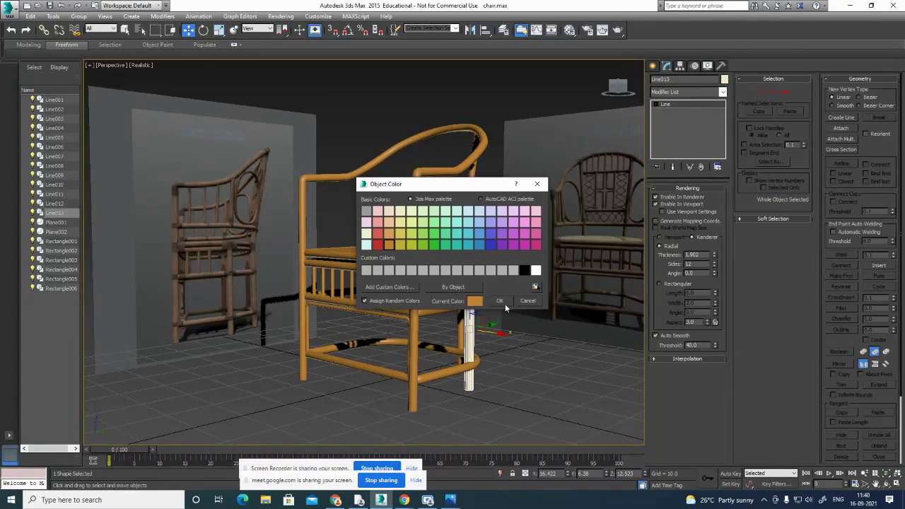
left_click(505, 304)
left_click(544, 376)
Fine-tune the side leg's position against the rings, to about X 16.8.
middle_click_drag(505, 377, 533, 319, "alt")
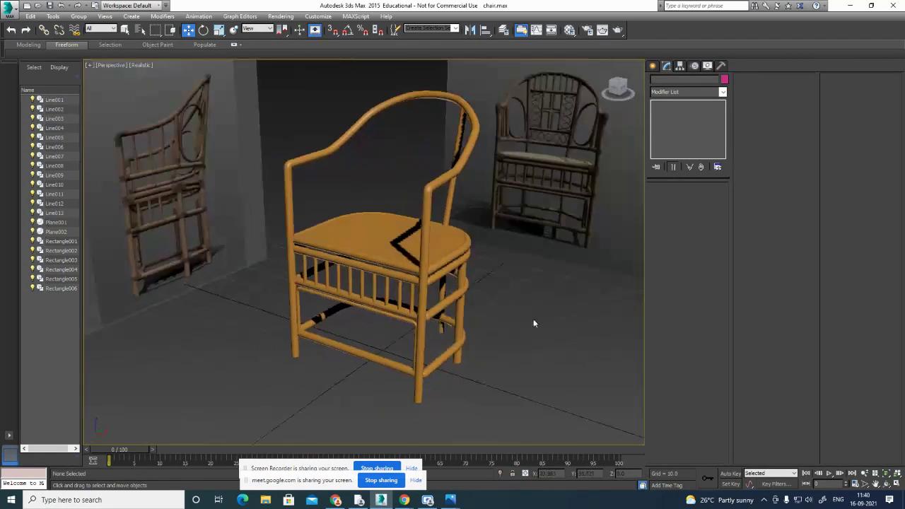
scroll(467, 332, "up", 4)
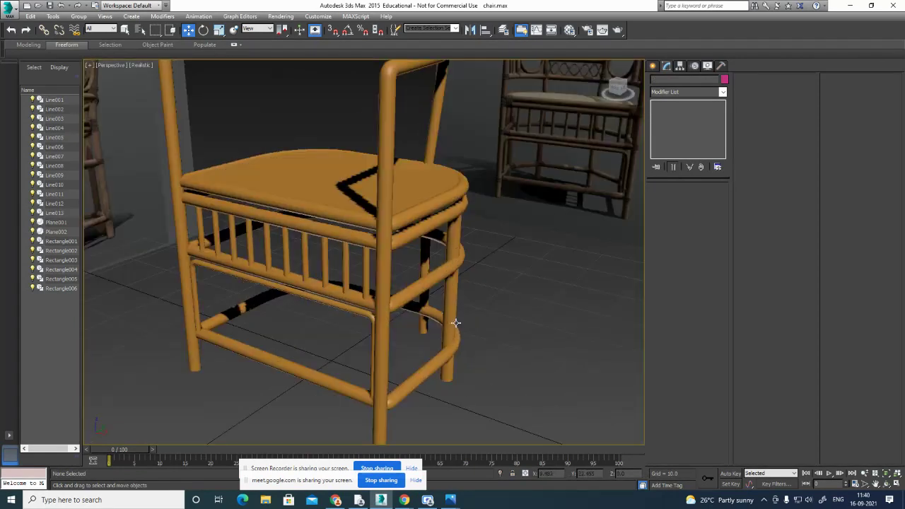
left_click(454, 323)
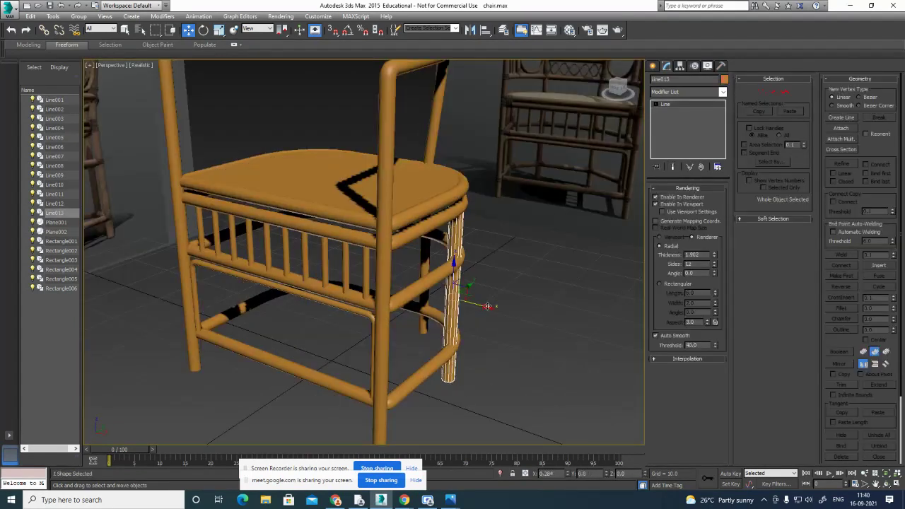
mouse_move(488, 306)
left_mouse_down()
mouse_move(497, 307)
mouse_move(488, 307)
left_mouse_up()
mouse_move(489, 308)
middle_mouse_down("alt")
mouse_move(508, 328)
mouse_move(429, 300)
mouse_move(490, 316)
middle_mouse_up("alt")
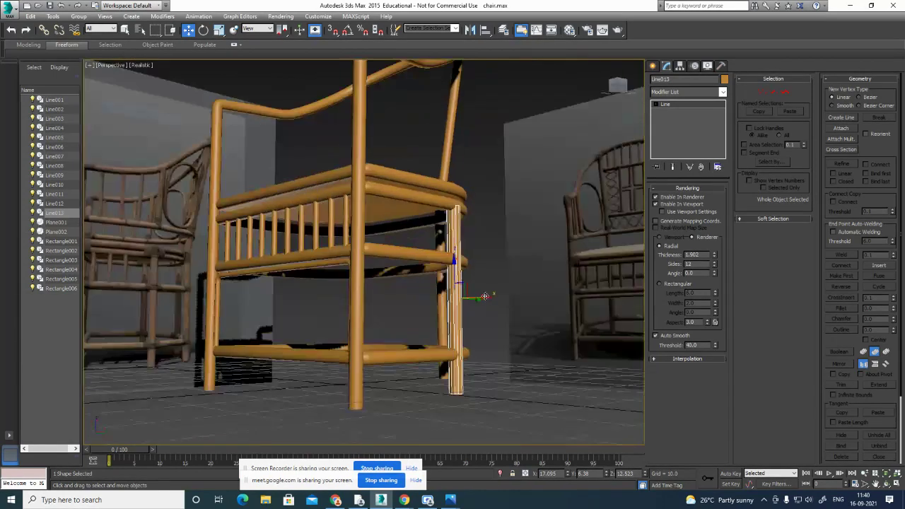
left_click_drag(485, 296, 484, 300)
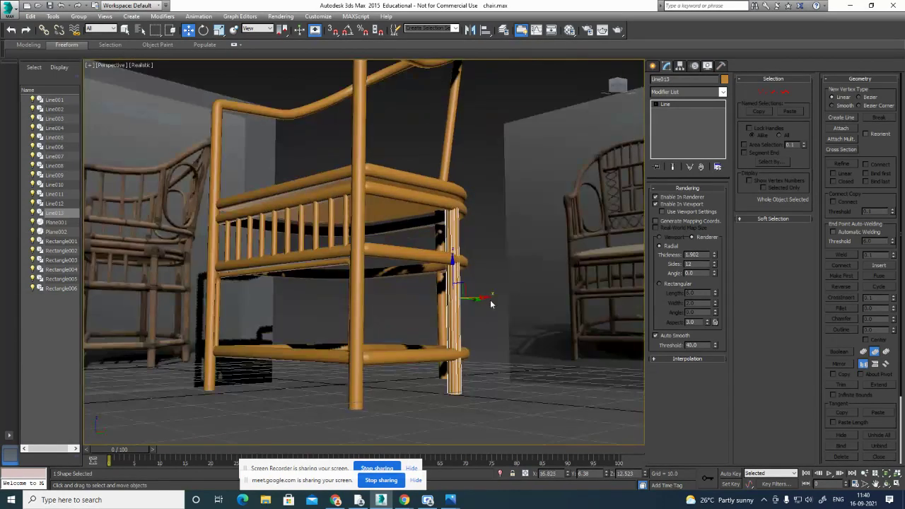
left_click(489, 393)
Shift the four vertices at the lower ring's front corner slightly inward along X to meet the front leg, and leave vertex editing.
middle_click_drag(482, 321, 580, 229, "alt")
left_click(445, 312)
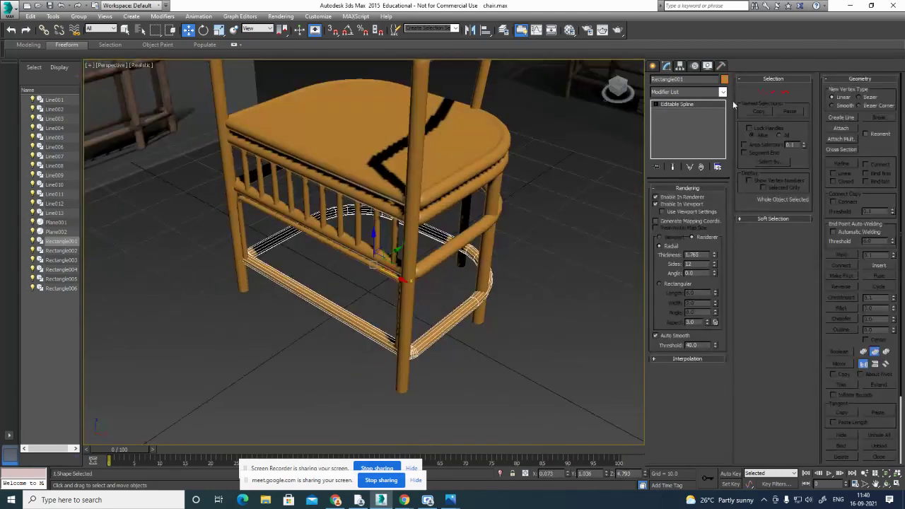
left_click(762, 92)
middle_click_drag(490, 290, 475, 317, "alt")
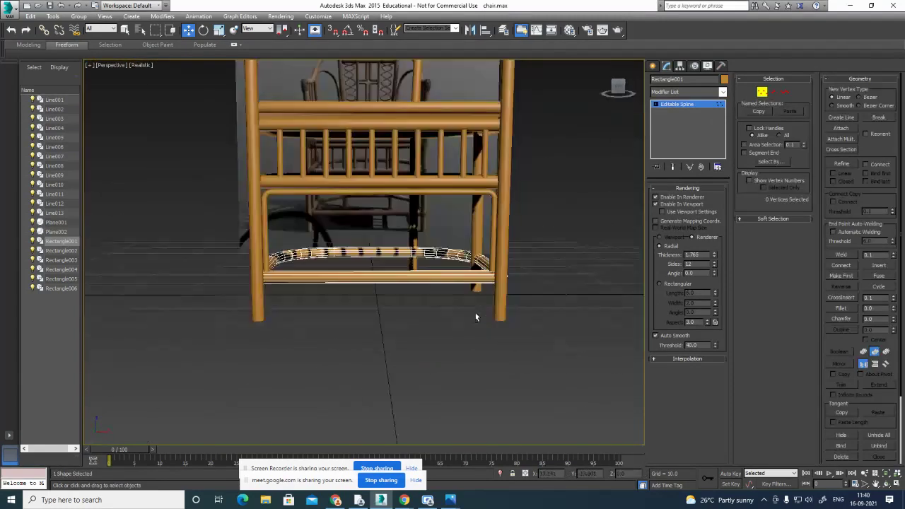
left_click_drag(535, 331, 534, 329)
mouse_move(525, 307)
middle_mouse_down("alt")
mouse_move(499, 303)
mouse_move(512, 313)
mouse_move(513, 305)
middle_mouse_up("alt")
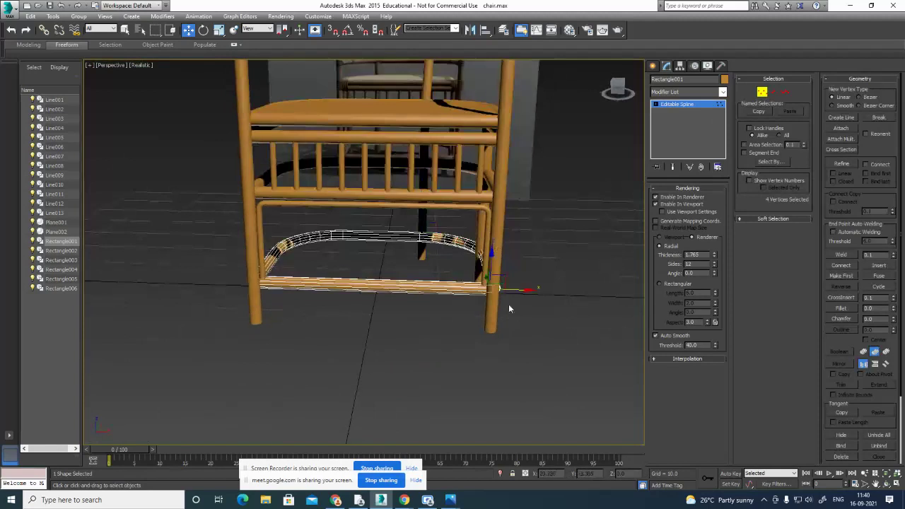
left_click_drag(522, 293, 516, 298)
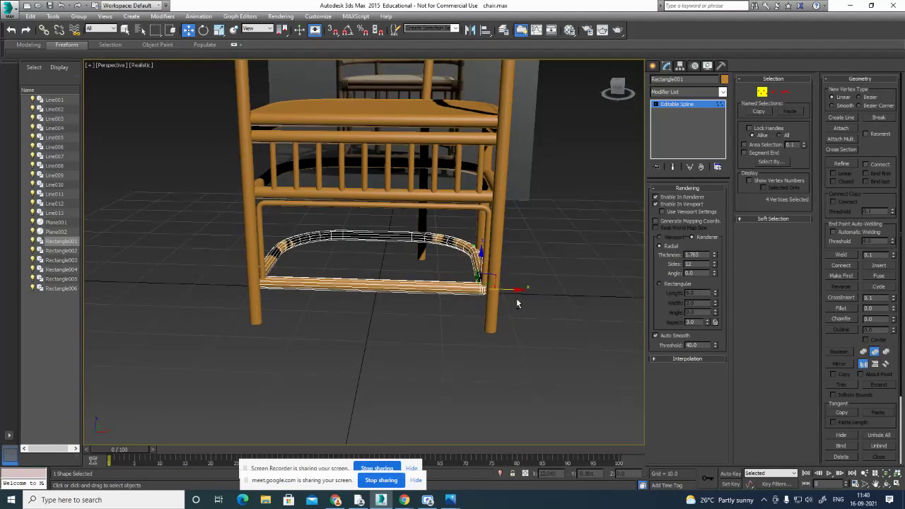
mouse_move(516, 298)
middle_mouse_down("alt")
mouse_move(455, 298)
mouse_move(481, 329)
mouse_move(534, 316)
mouse_move(523, 295)
middle_mouse_up("alt")
left_click_drag(521, 286, 522, 286)
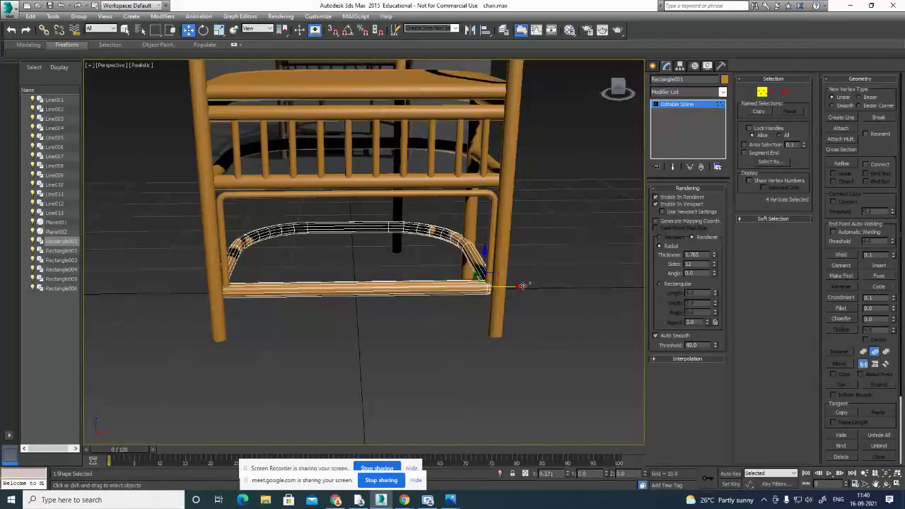
left_click(543, 314)
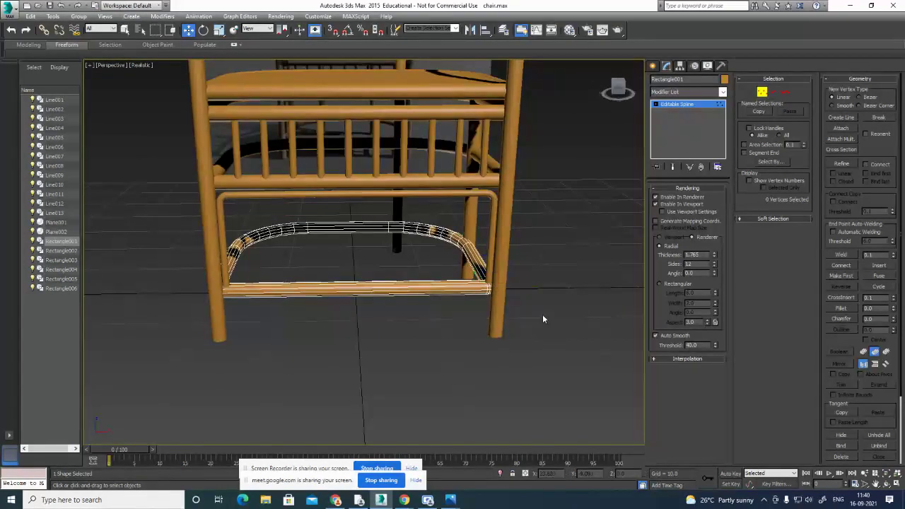
middle_click_drag(542, 314, 475, 303, "alt")
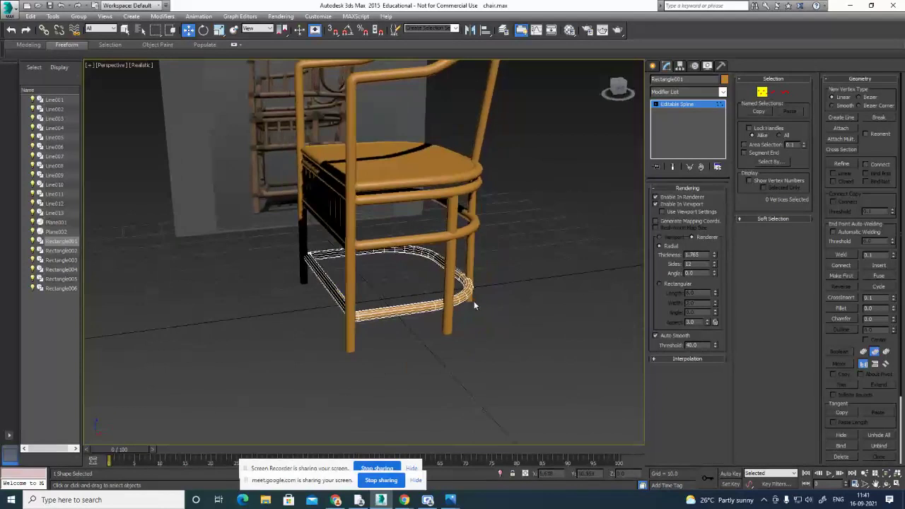
left_click(760, 93)
left_click(579, 255)
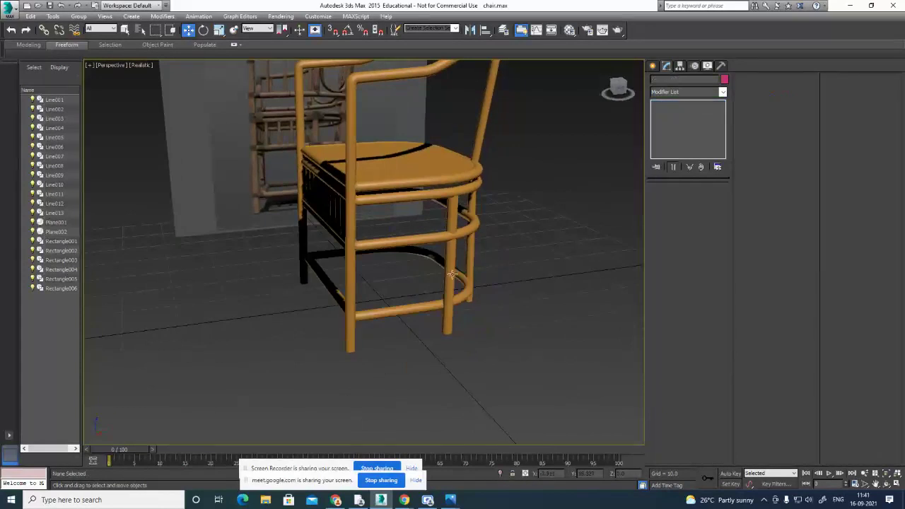
Select the existing slanted back post and start mirroring it as an instance.
middle_click_drag(504, 262, 534, 273, "alt")
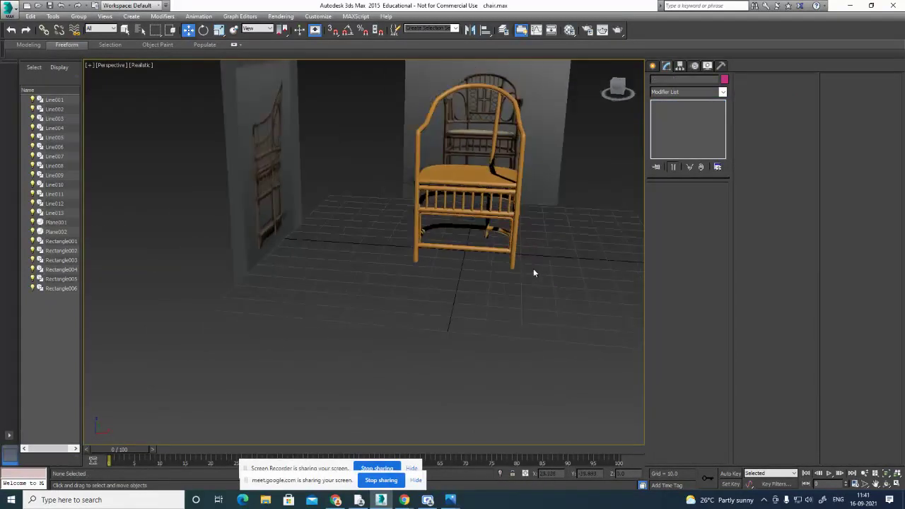
middle_click_drag(553, 207, 541, 233, "alt")
scroll(478, 306, "up", 5)
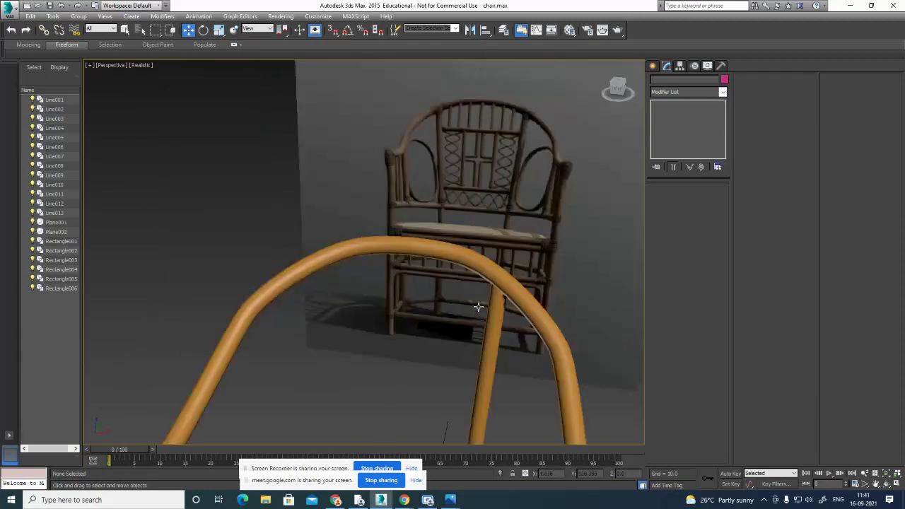
left_click(489, 322)
scroll(516, 285, "down", 3)
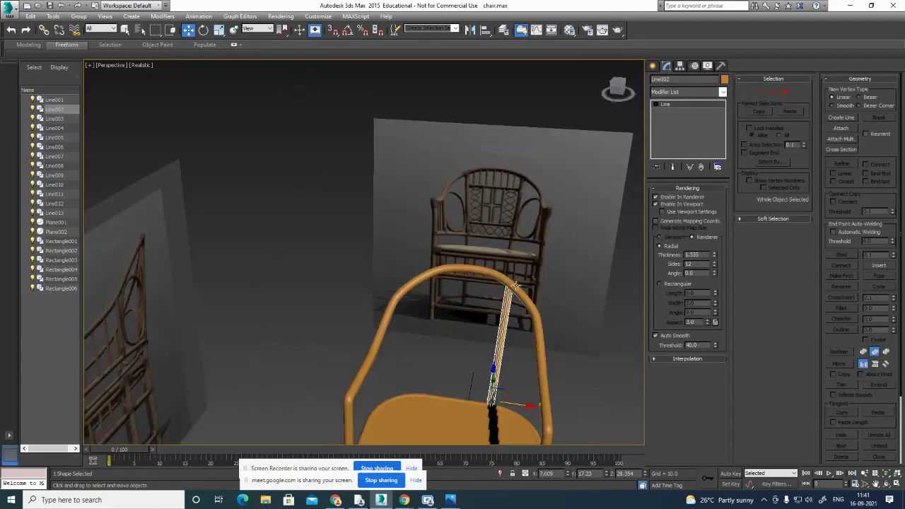
middle_click_drag(541, 181, 523, 179)
scroll(548, 253, "down", 3)
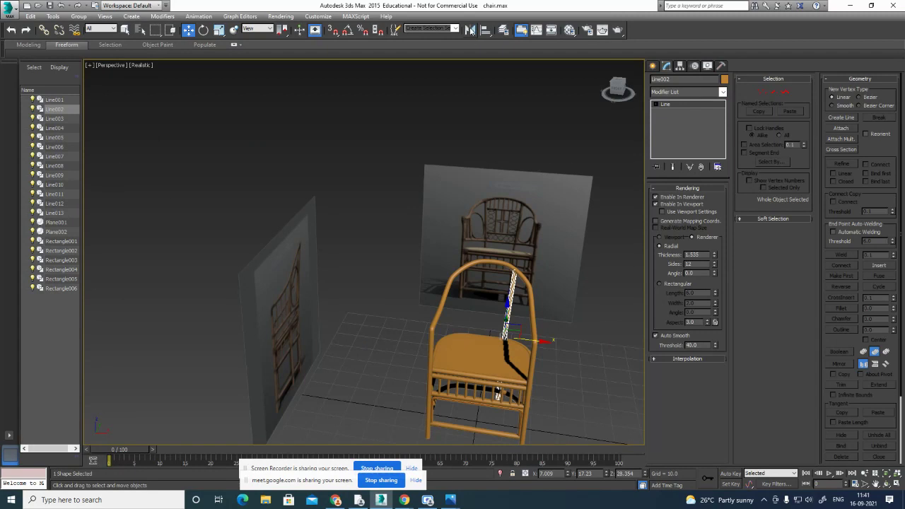
left_click(472, 30)
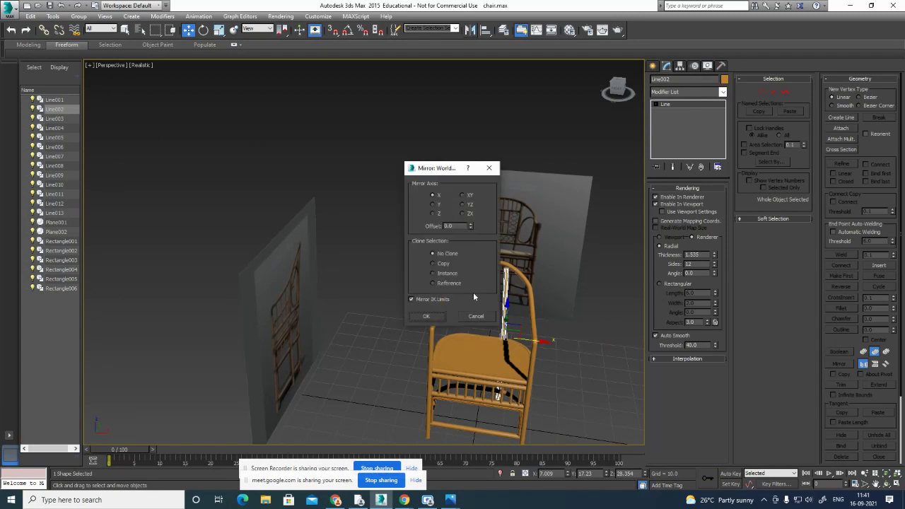
left_click_drag(444, 170, 307, 132)
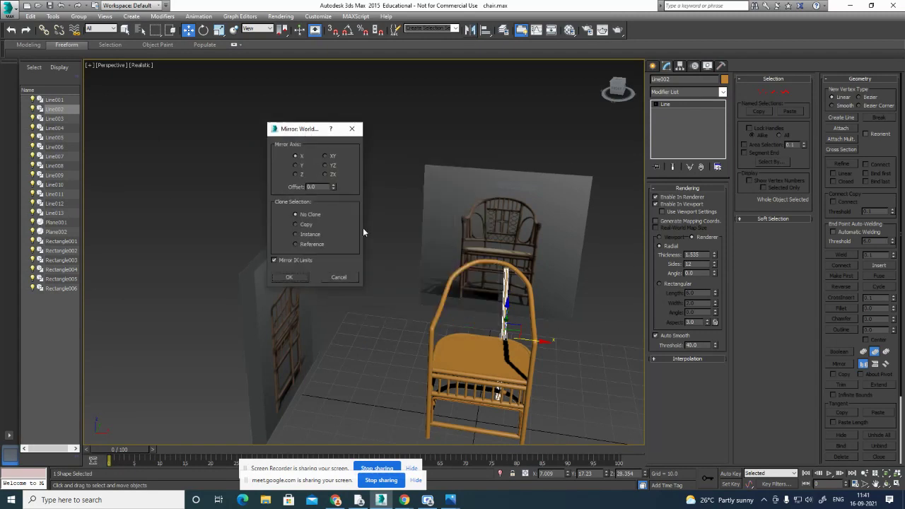
left_click(307, 226)
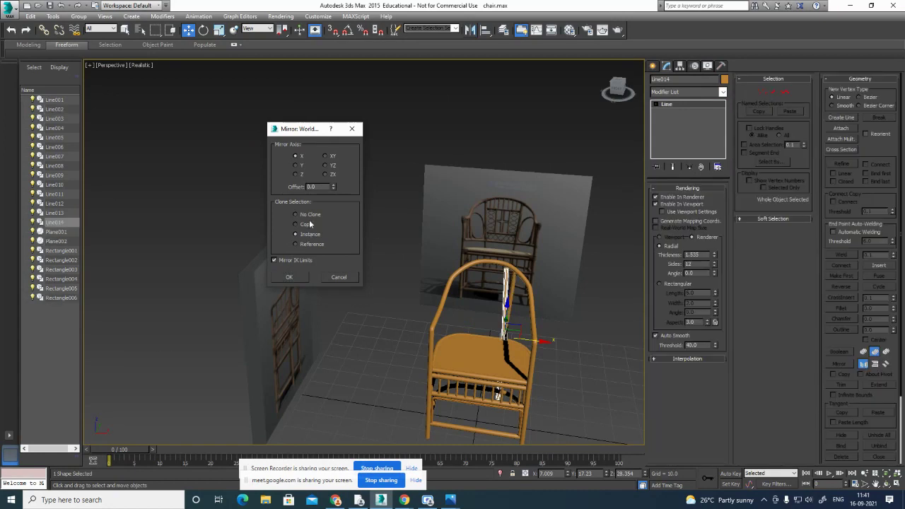
Mirror the back post instance on the X axis with an offset of about -10.4 and apply it.
left_click(296, 164)
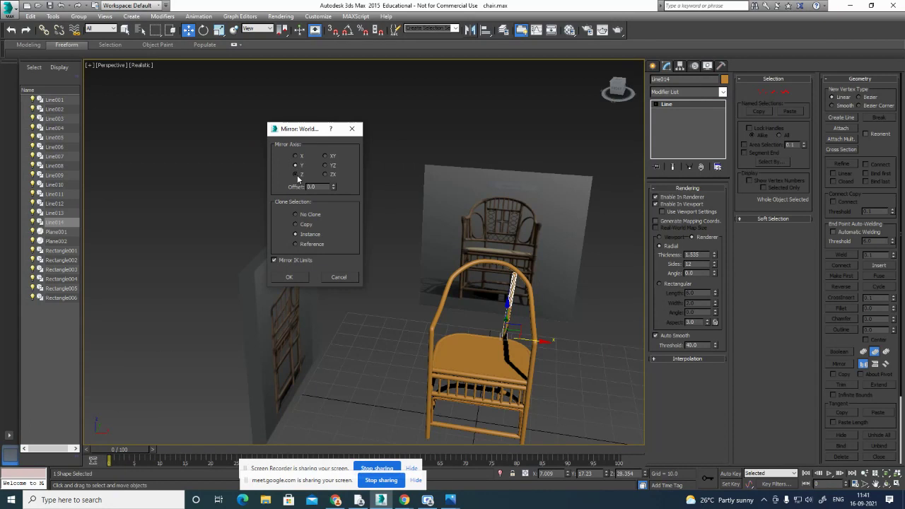
left_click(295, 174)
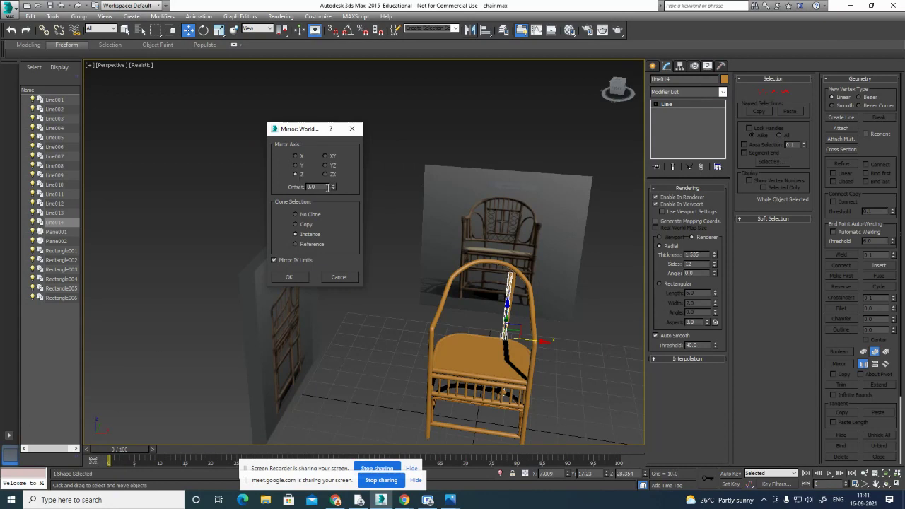
left_click_drag(334, 186, 338, 125)
left_click(296, 157)
left_click_drag(334, 186, 388, 119)
left_click(578, 372)
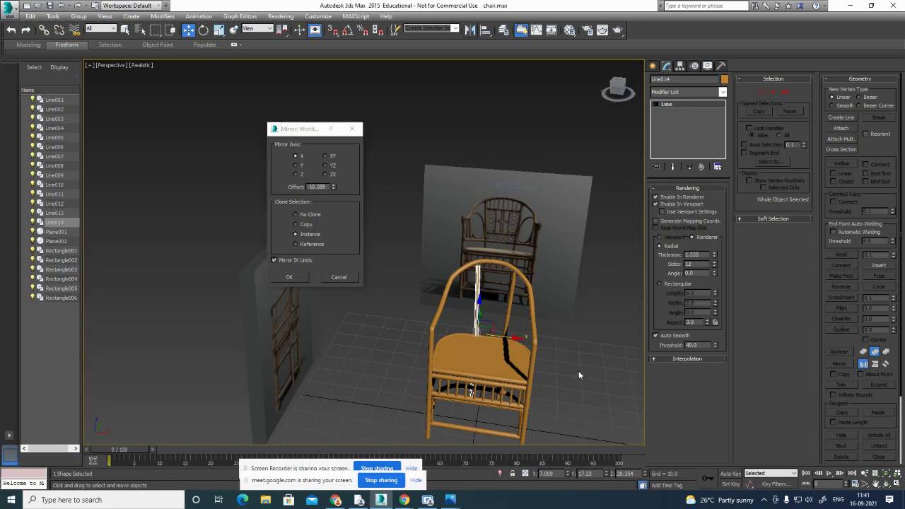
left_click(290, 278)
Move the mirrored back post along X to about -6.2, matching the front reference image.
middle_click_drag(583, 372, 576, 346, "alt")
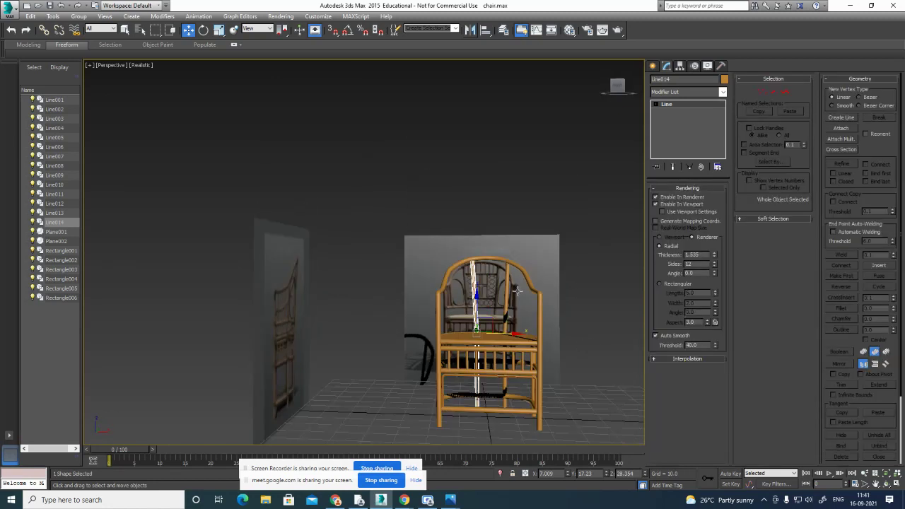
key("alt+w")
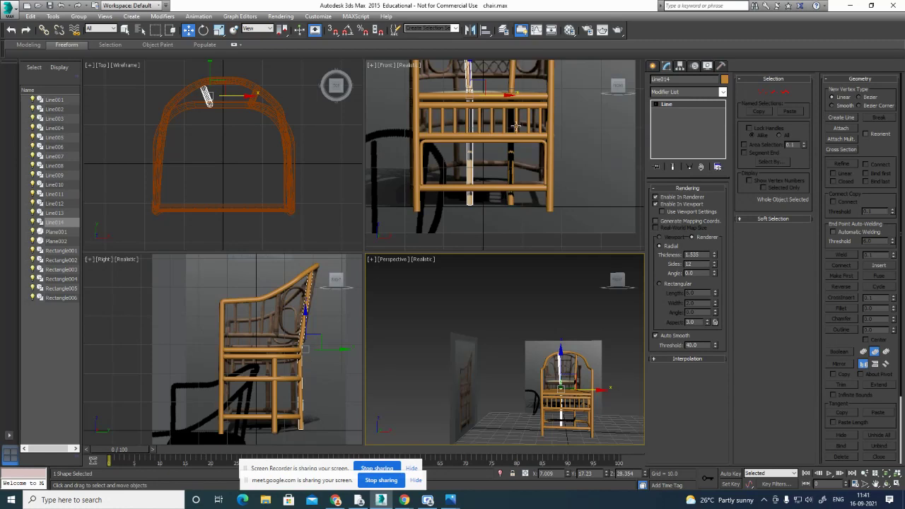
scroll(514, 126, "down", 5)
scroll(528, 134, "up", 2)
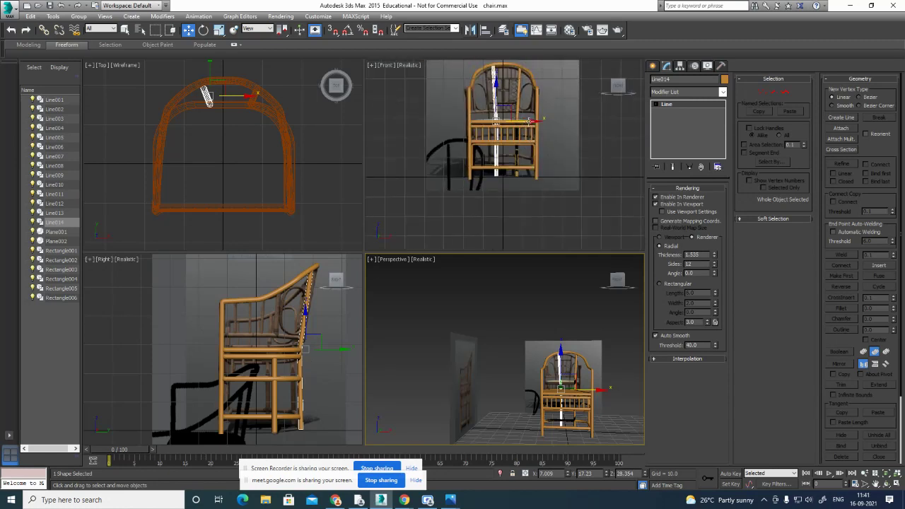
left_click_drag(530, 122, 527, 122)
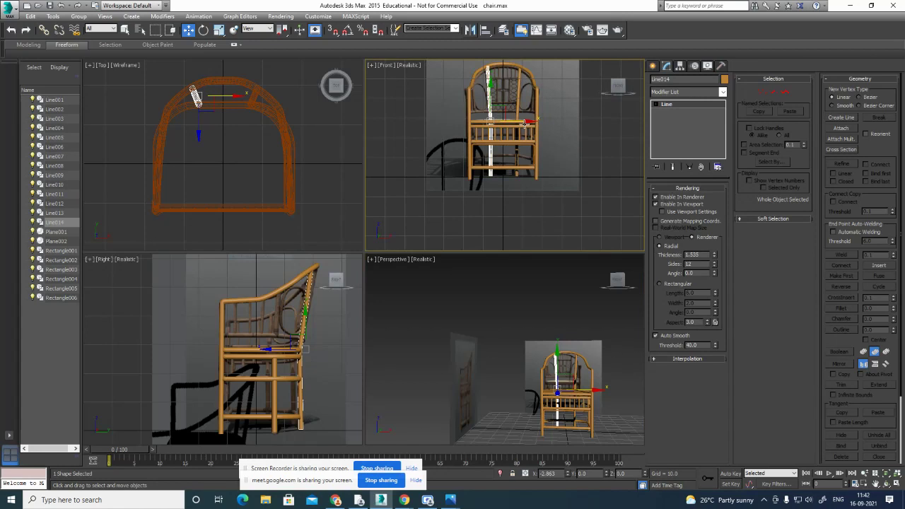
left_click(611, 316)
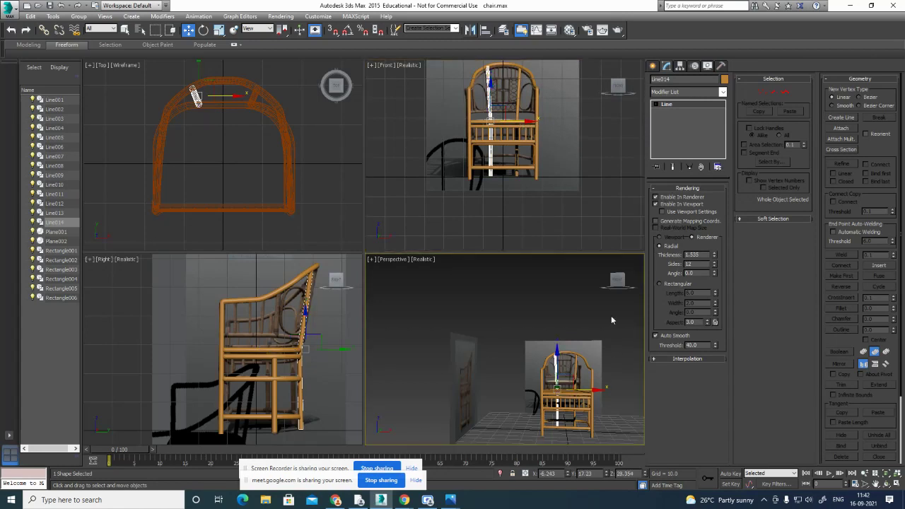
Inspect both back posts in the full-size perspective view and examine the backrest pattern in the front reference image.
key("alt+w")
middle_click_drag(586, 336, 537, 212, "alt")
middle_click_drag(509, 300, 524, 298)
middle_click_drag(501, 340, 584, 282)
scroll(578, 303, "down", 3)
scroll(579, 307, "up", 3)
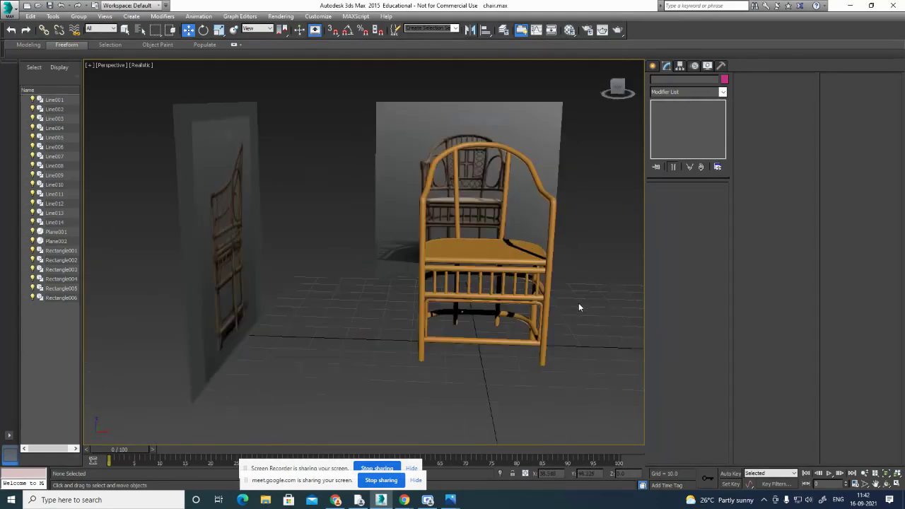
middle_click_drag(581, 289, 560, 324, "alt")
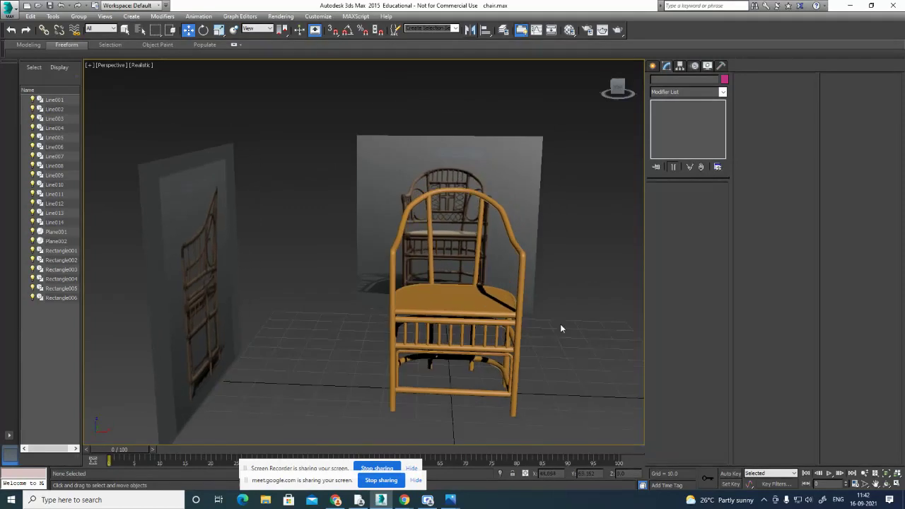
scroll(523, 261, "up", 2)
scroll(440, 202, "up", 3)
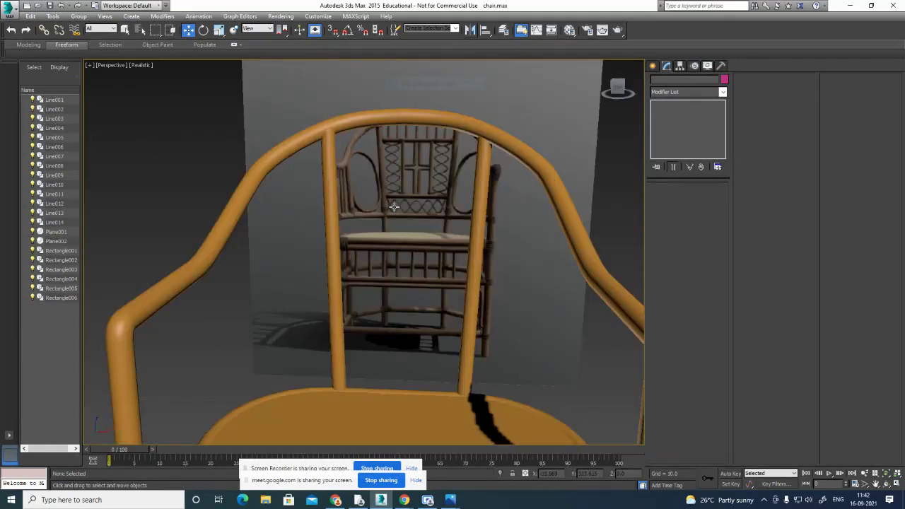
scroll(393, 207, "up", 4)
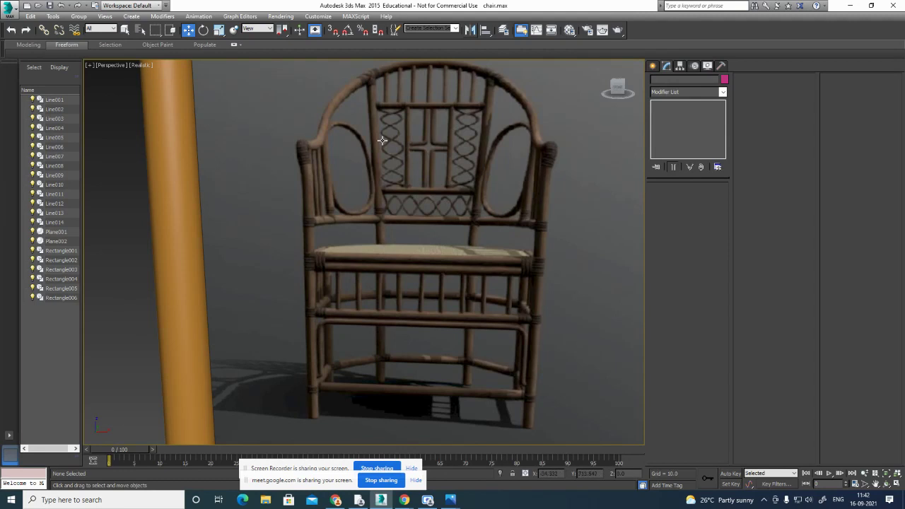
Draw a horizontal line about 15.6 units long between the back posts, over the reference's upper backrest rail in the front view.
key("alt+w")
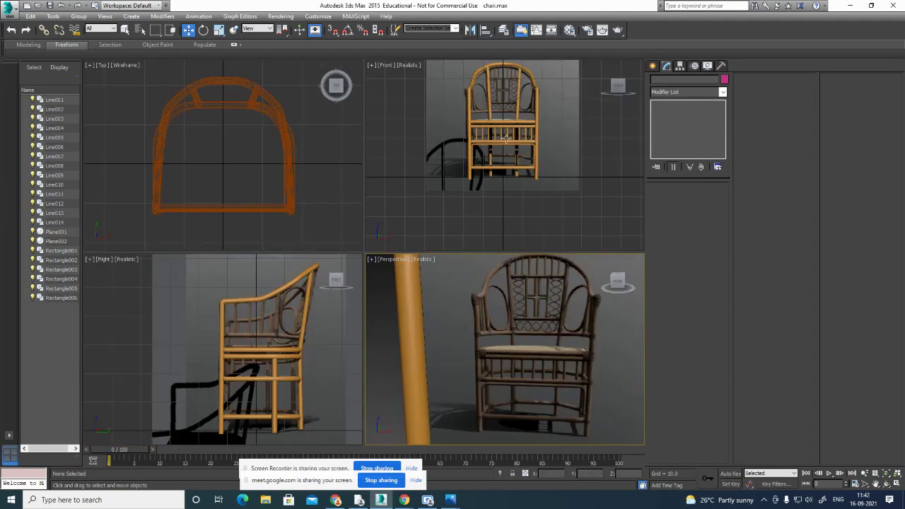
scroll(502, 124, "up", 4)
scroll(499, 121, "up", 3)
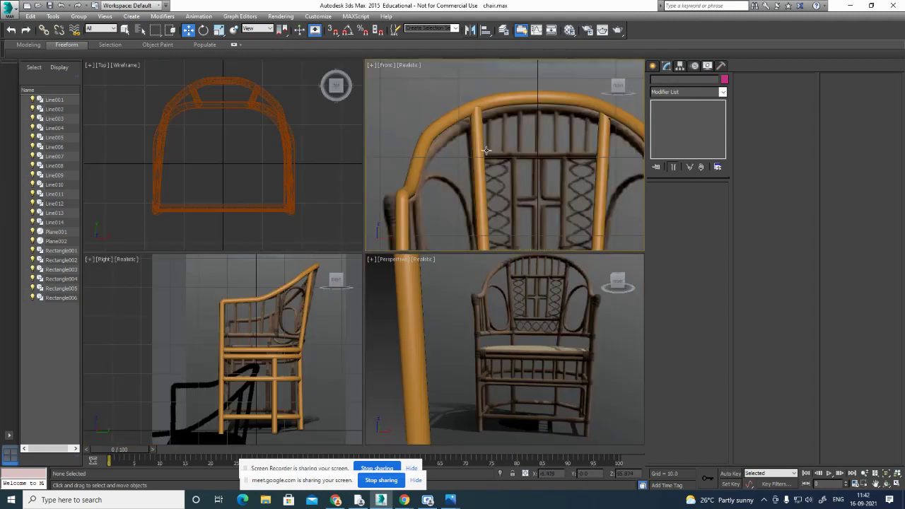
left_click(652, 66)
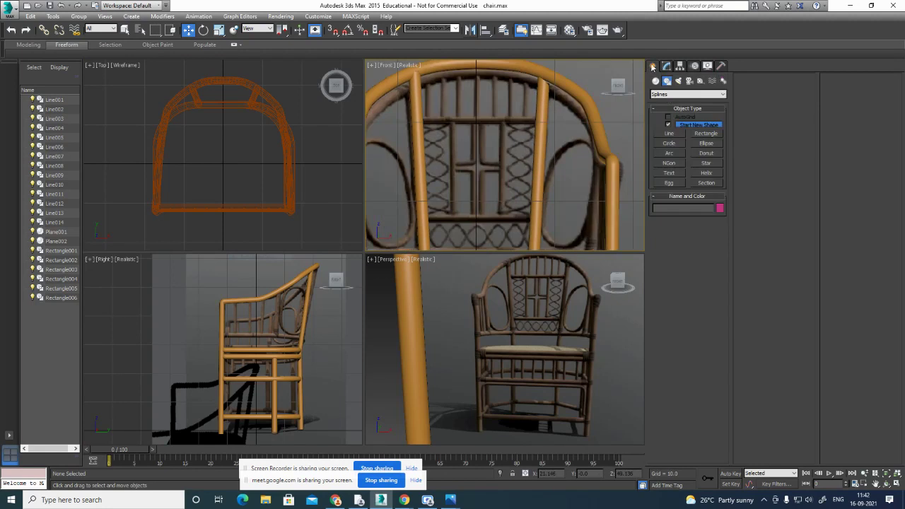
left_click(670, 133)
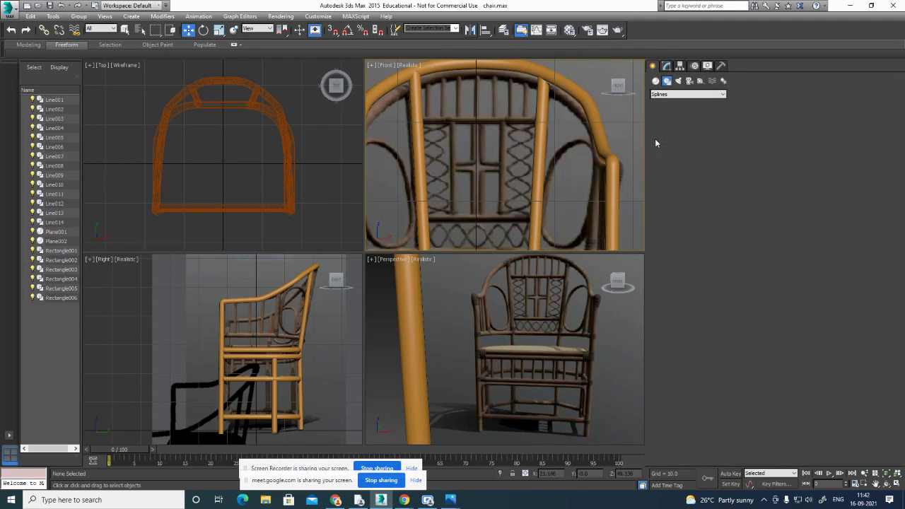
left_click(420, 120)
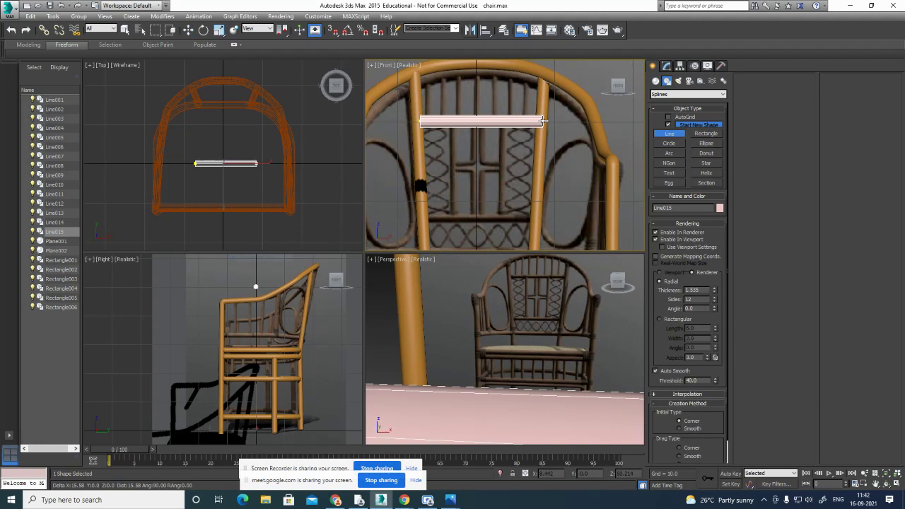
left_click(543, 120)
right_click(541, 121)
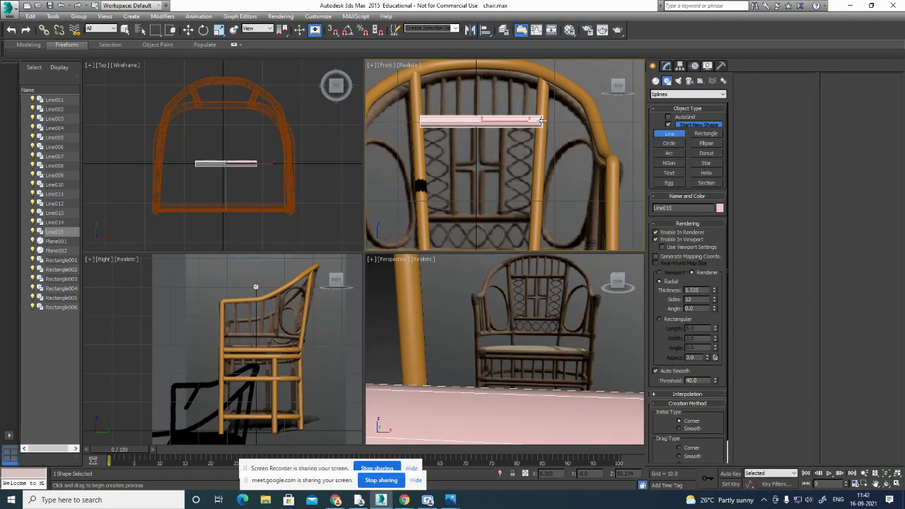
Move the new backrest rail back to about Y 18.1, in line with the back posts, and set its thickness to 0.814.
left_click(666, 65)
left_click(190, 30)
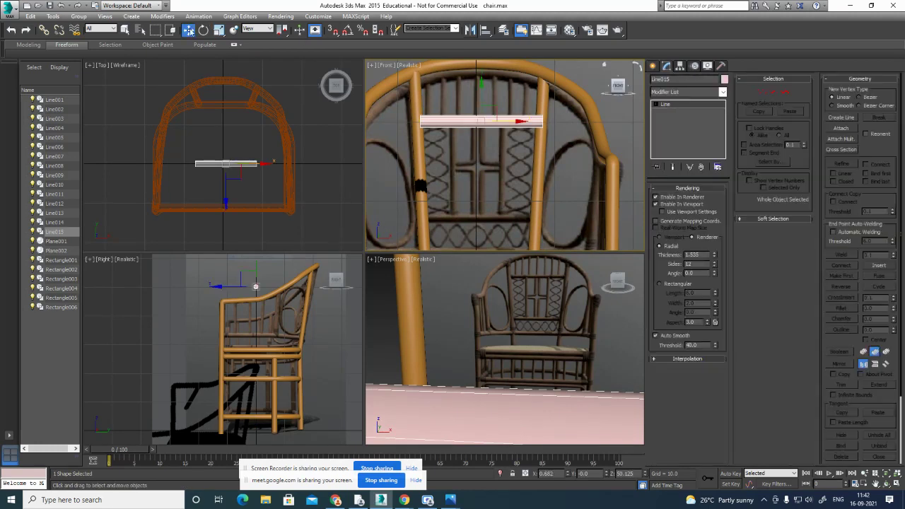
right_click(234, 128)
left_click_drag(224, 137, 224, 68)
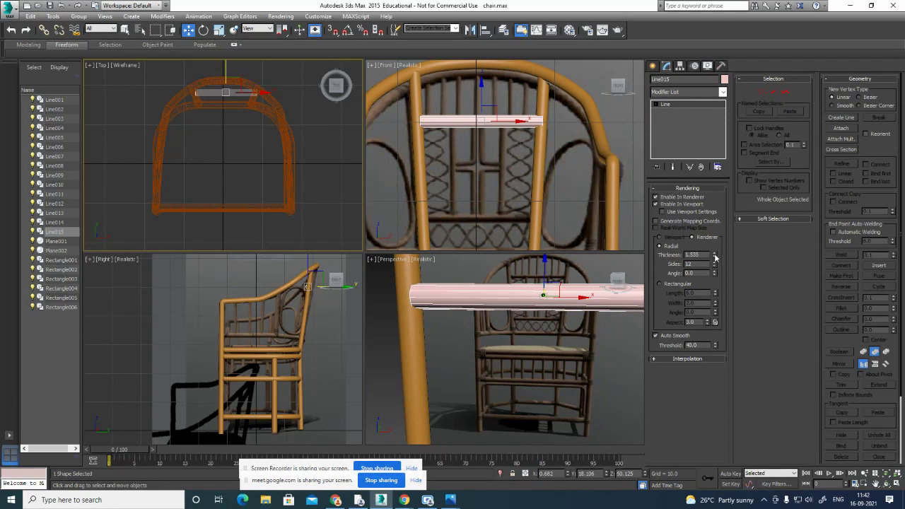
mouse_move(715, 258)
left_mouse_down()
mouse_move(714, 295)
mouse_move(714, 275)
left_mouse_up()
right_click(478, 100)
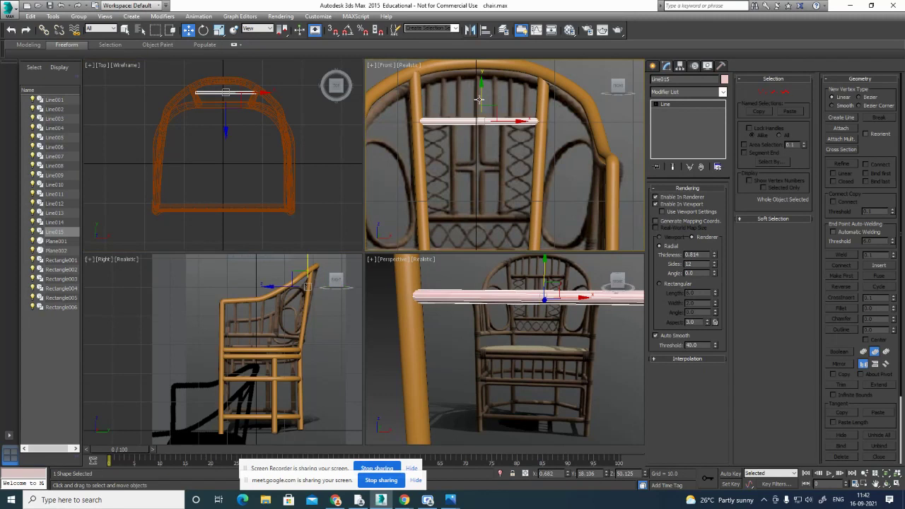
left_click_drag(484, 91, 486, 91)
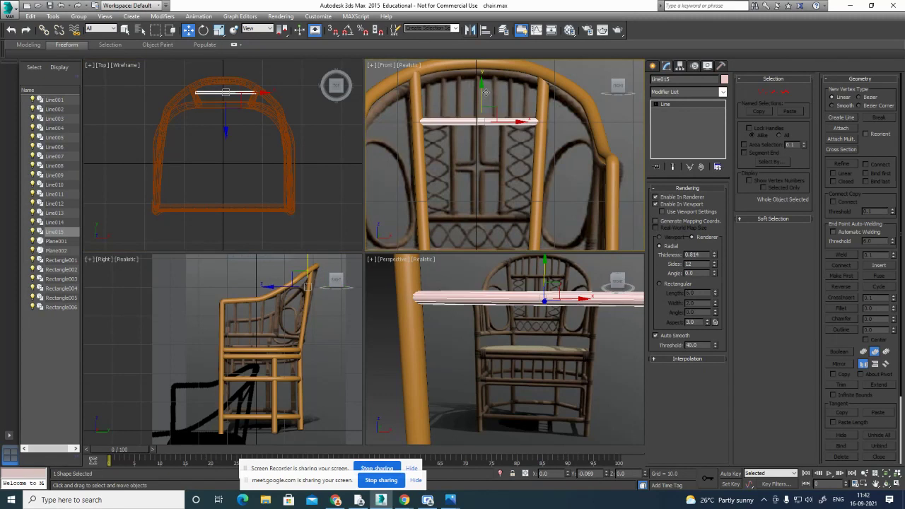
Scale the backrest rail slightly along X to fit between the posts and nudge it back to about Y 18.3.
left_click(218, 29)
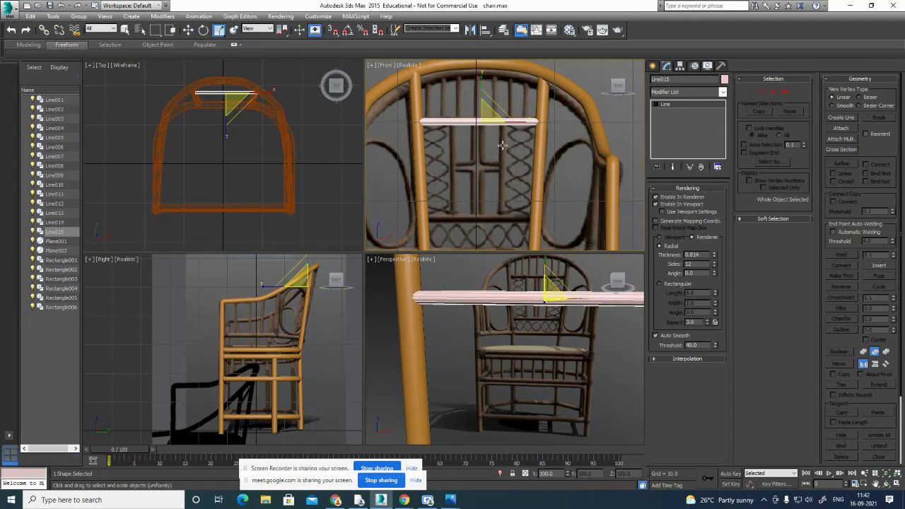
left_click_drag(524, 120, 528, 120)
left_click(188, 30)
left_click(228, 97)
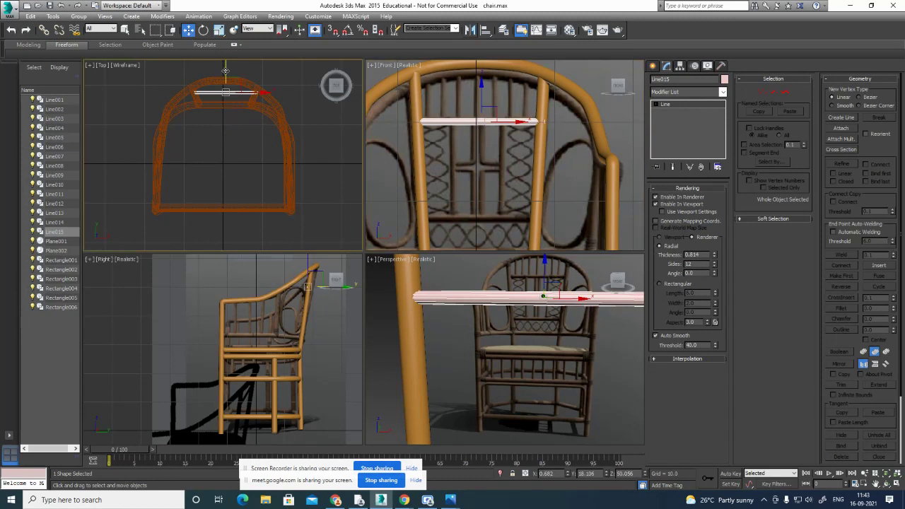
left_click_drag(225, 70, 226, 72)
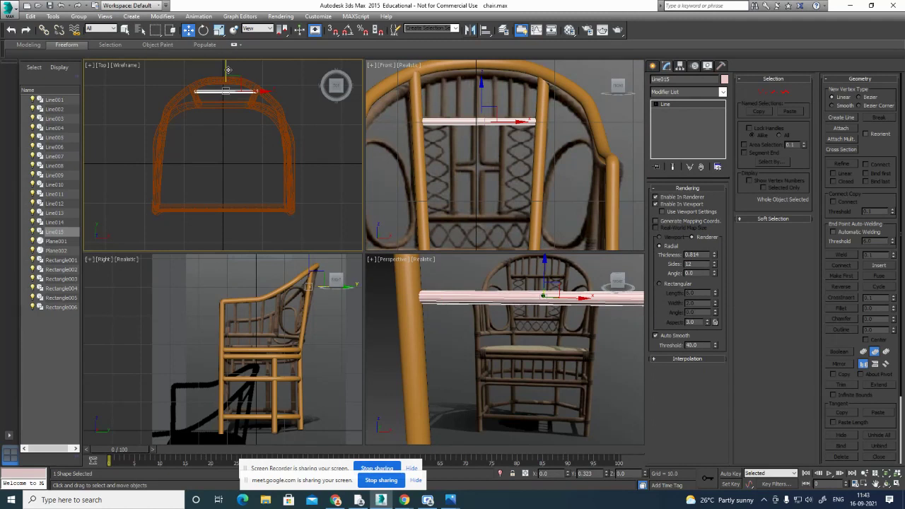
left_click_drag(228, 70, 227, 70)
Clone the upper backrest rail as an instance and place the copy lower between the back posts, at about Z 41.
scroll(482, 329, "down", 5)
middle_click_drag(569, 371, 550, 380, "alt")
scroll(534, 374, "up", 6)
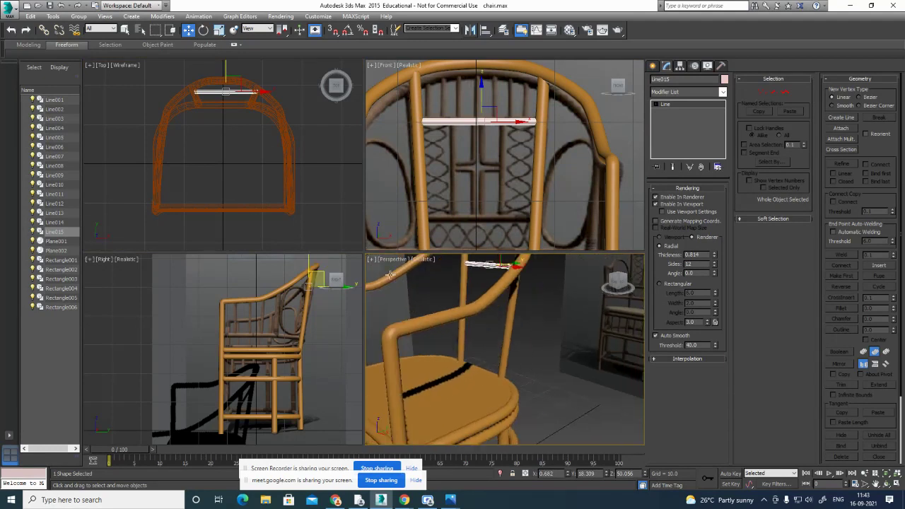
scroll(304, 325, "up", 4)
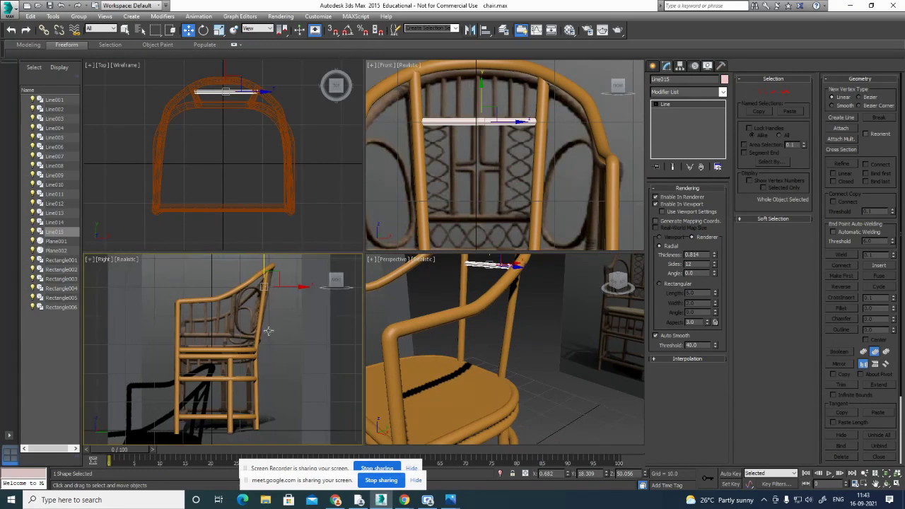
middle_click_drag(288, 321, 280, 338)
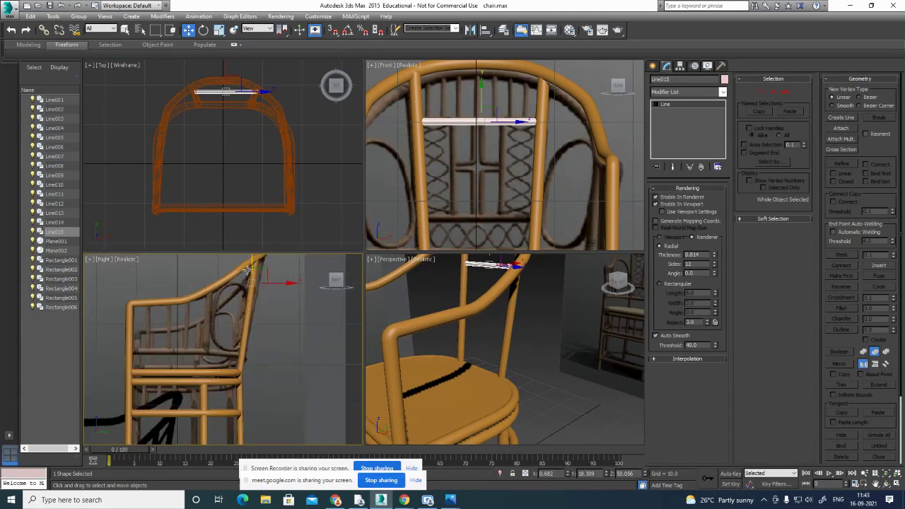
left_click_drag(251, 254, 280, 348, "shift")
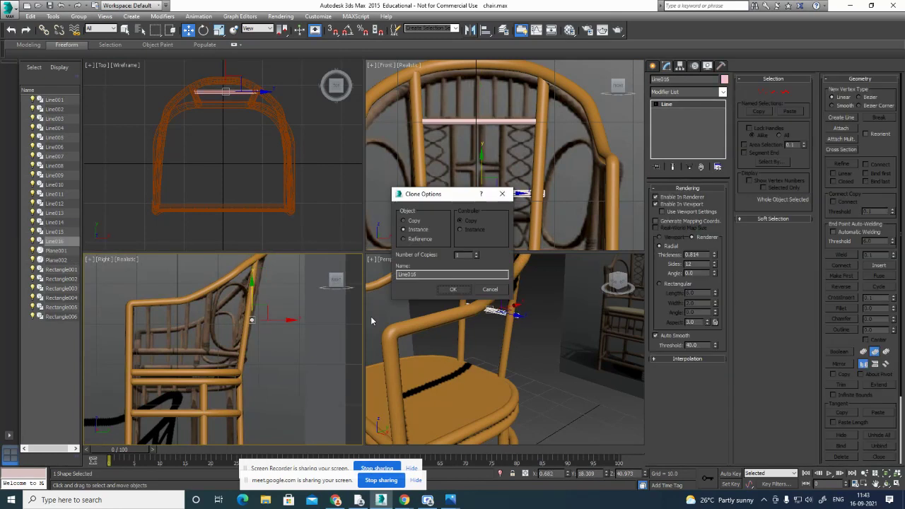
left_click(453, 290)
Move the copied rail to about Y 16.7 and Z 37.8, in line with the posts and over the reference's lower rail.
scroll(285, 327, "up", 3)
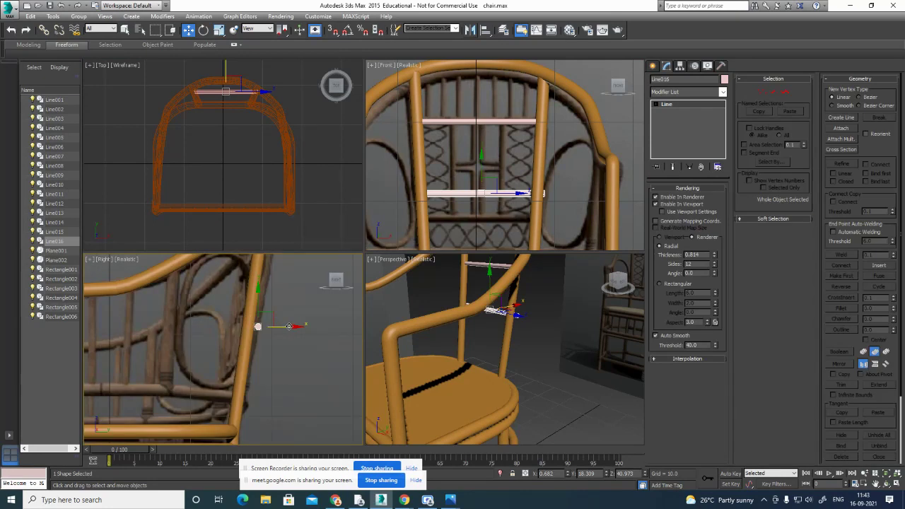
left_click_drag(292, 326, 281, 328)
left_click_drag(248, 290, 249, 316)
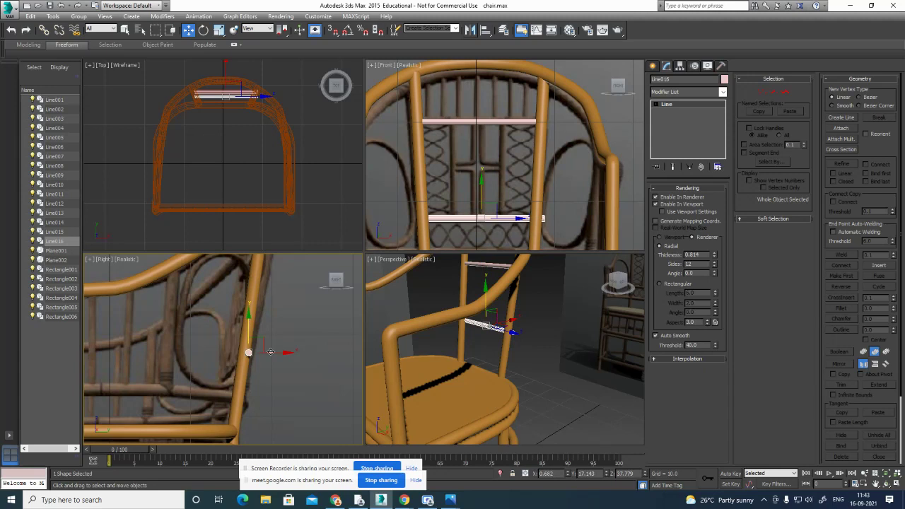
left_click_drag(270, 351, 275, 356)
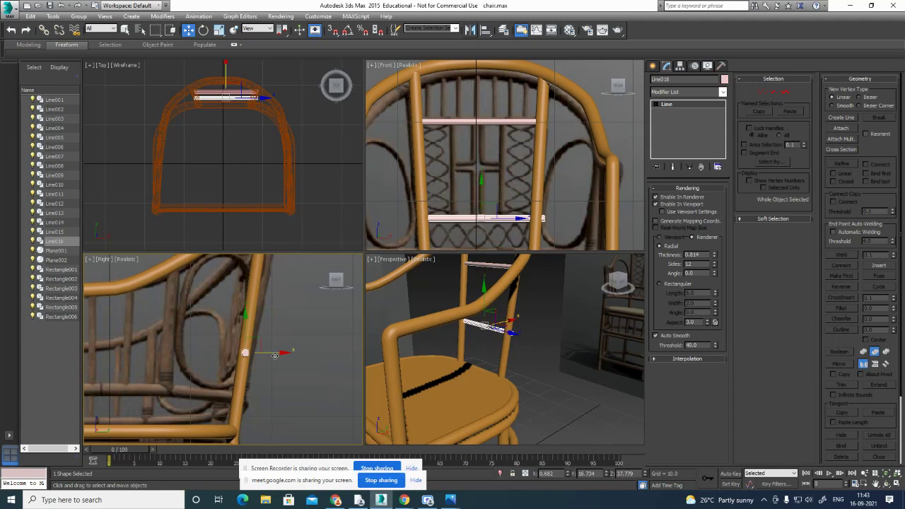
middle_click_drag(539, 369, 576, 376, "alt")
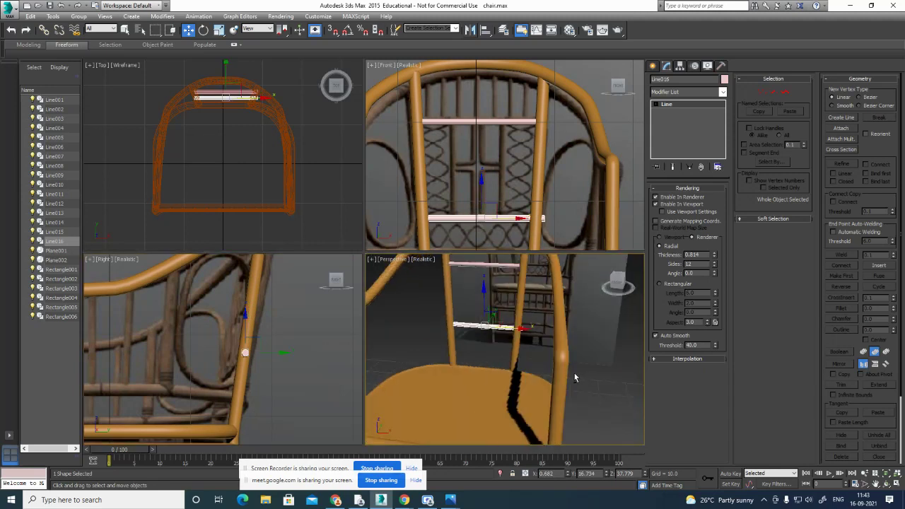
Move the lower rail's right end vertex to about X 7.8 so the rails fit between the back posts.
left_click(761, 92)
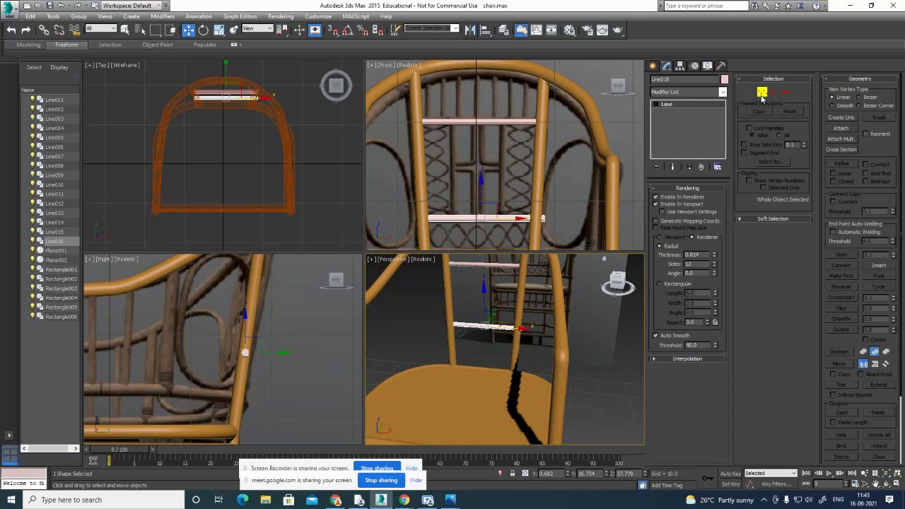
left_click(524, 329)
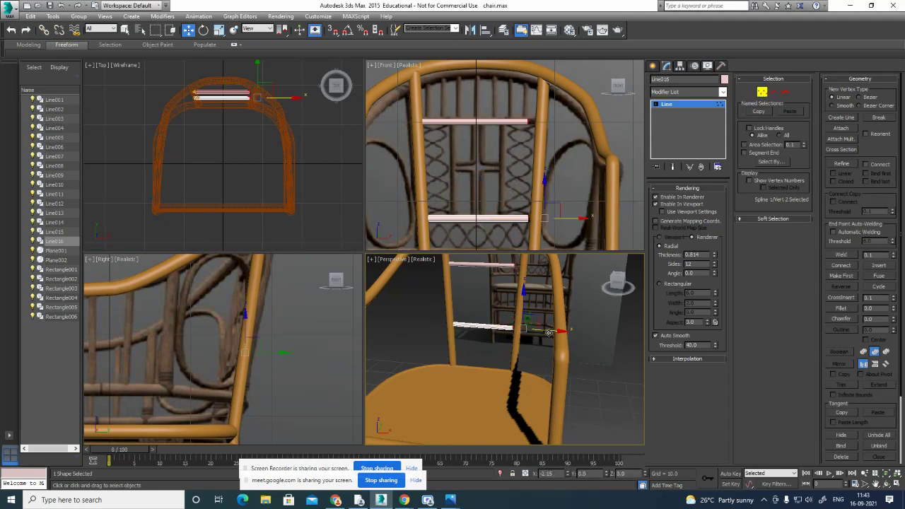
left_click_drag(552, 330, 555, 332)
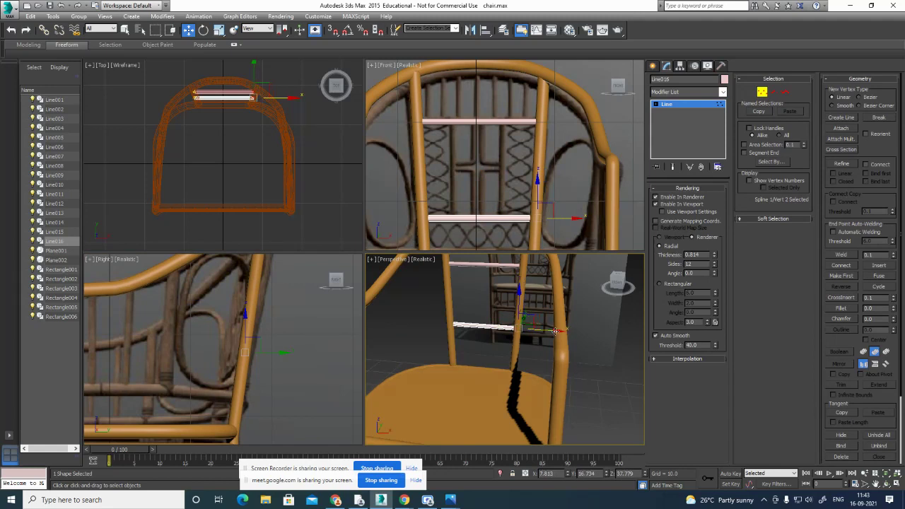
left_click(762, 92)
left_click(612, 365)
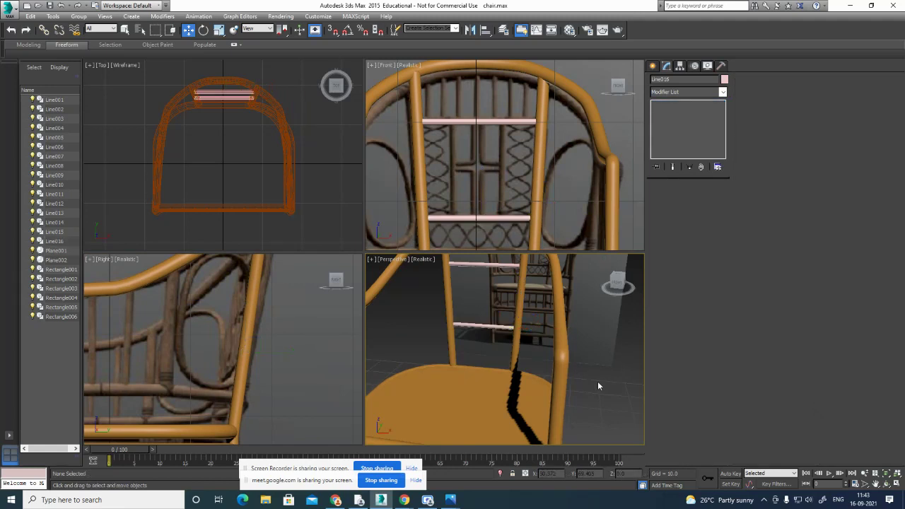
middle_click_drag(597, 381, 541, 387, "alt")
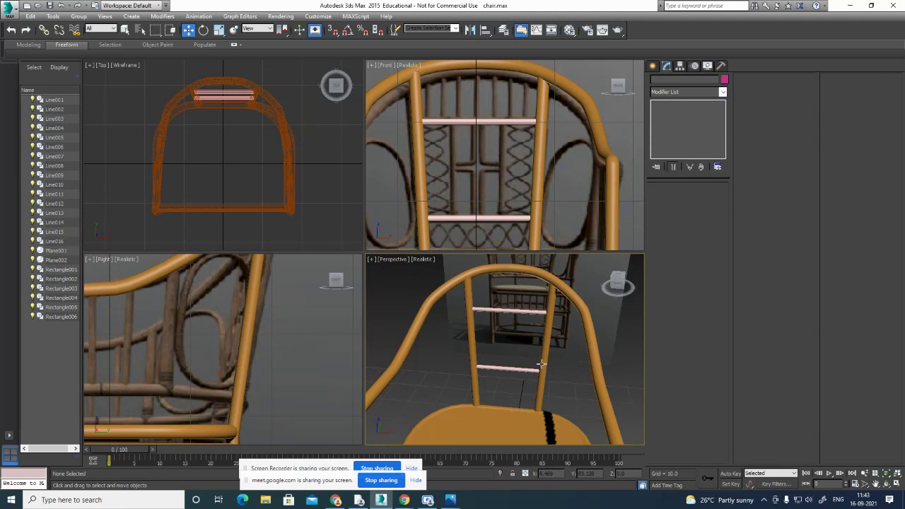
scroll(497, 158, "down", 4)
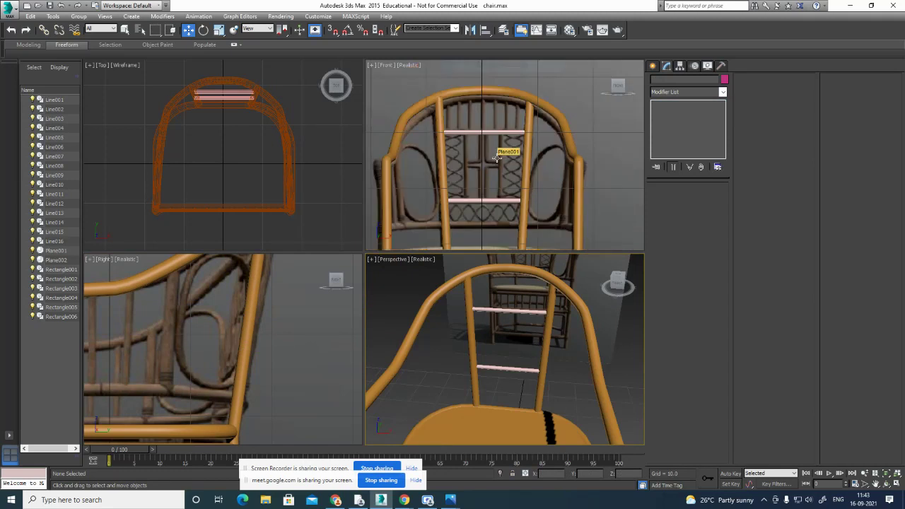
Move the left back post's top vertex to about X -7.9, Y 19.4, into the curved top frame.
scroll(482, 167, "up", 5)
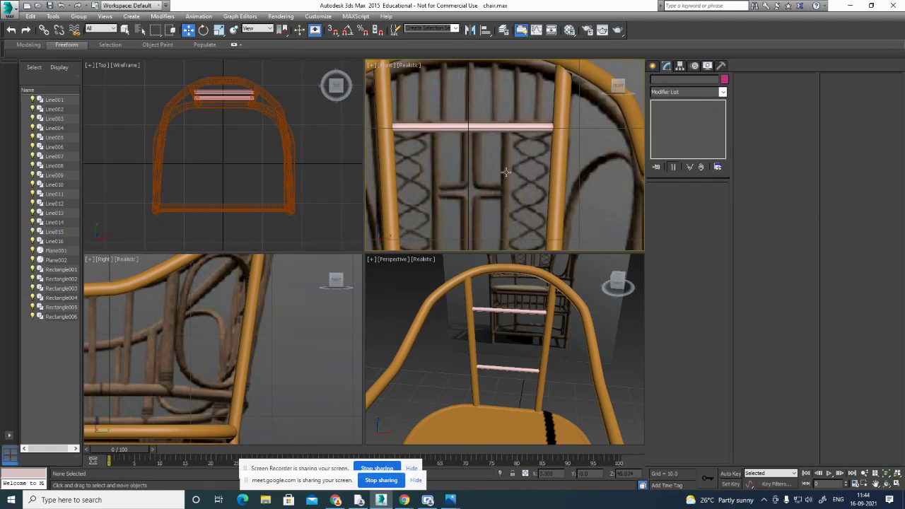
middle_click_drag(509, 172, 526, 202)
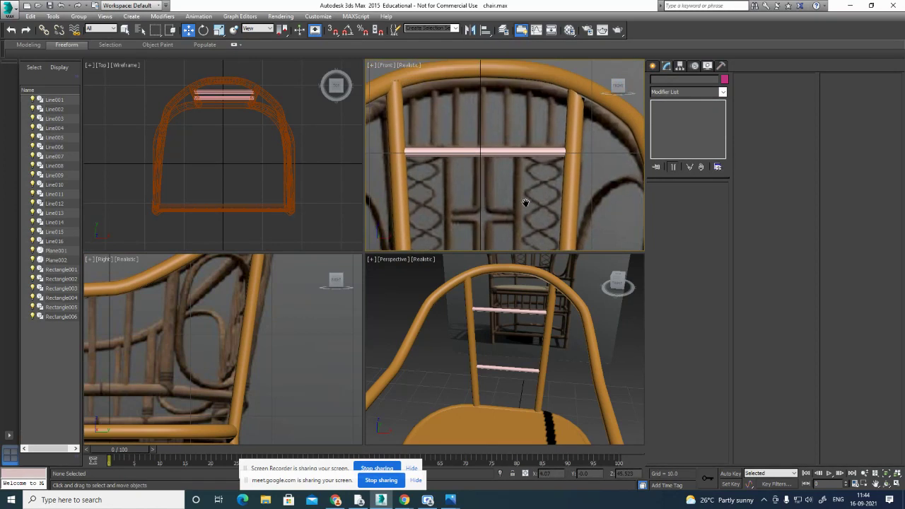
left_click(400, 107)
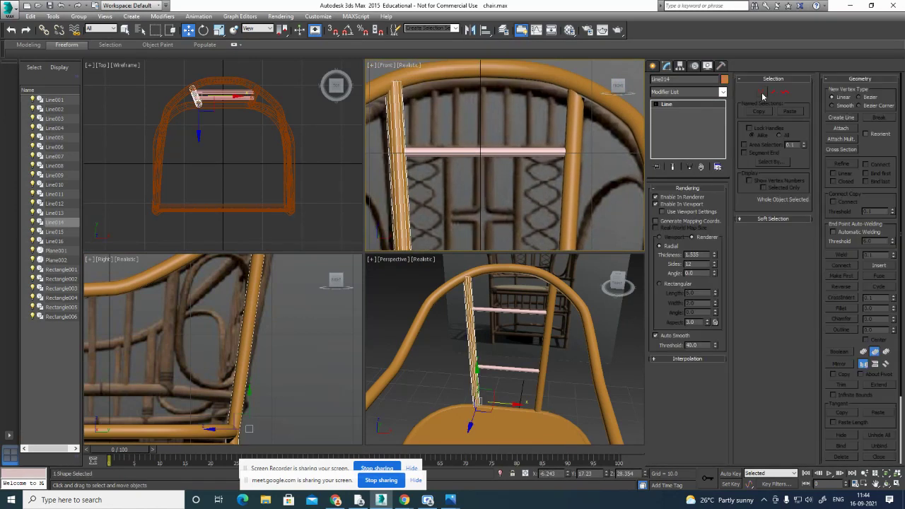
left_click(762, 94)
scroll(192, 69, "up", 5)
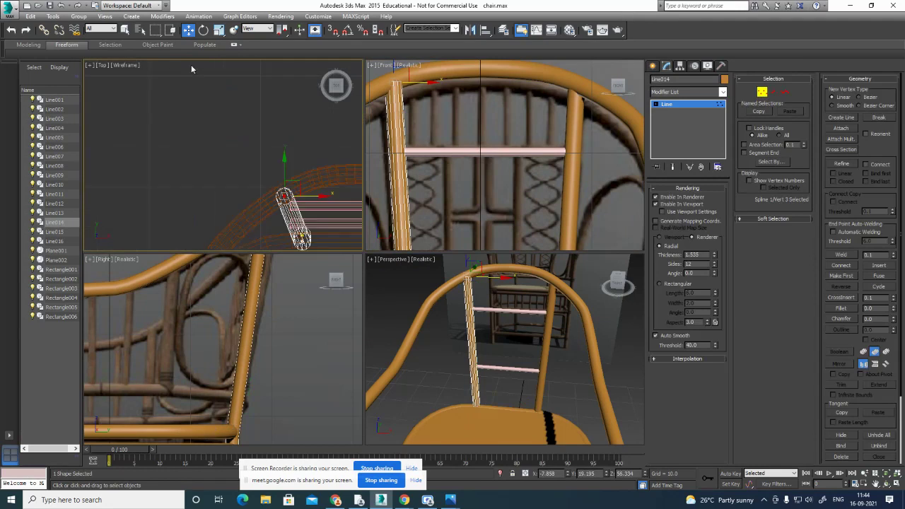
middle_click_drag(260, 160, 216, 131)
scroll(235, 153, "up", 2)
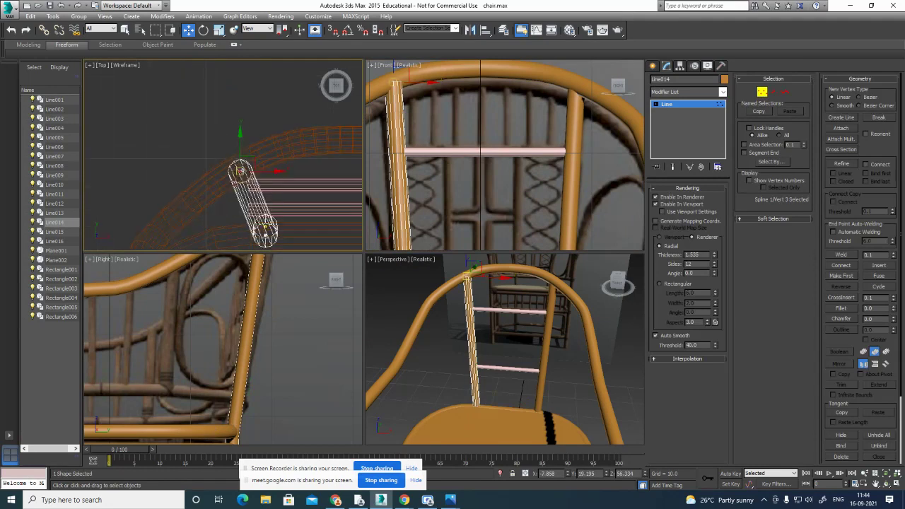
left_click_drag(240, 171, 239, 169)
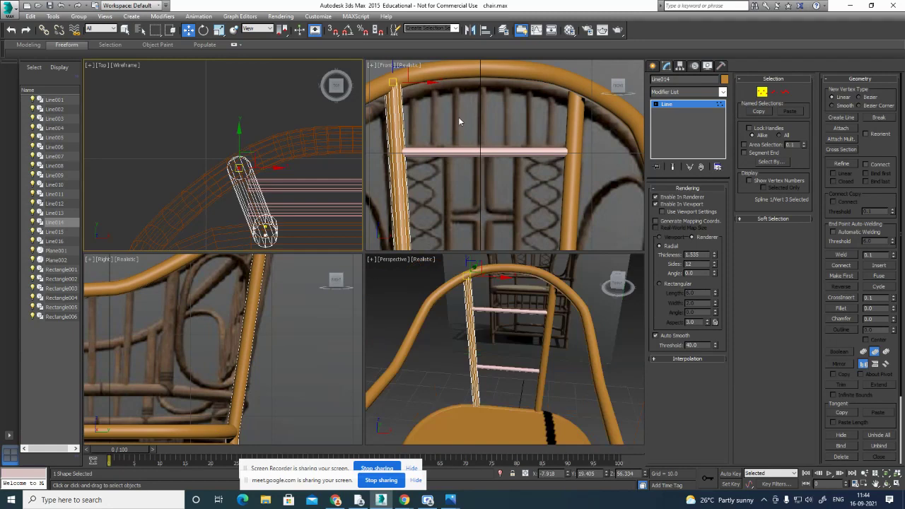
left_click(761, 92)
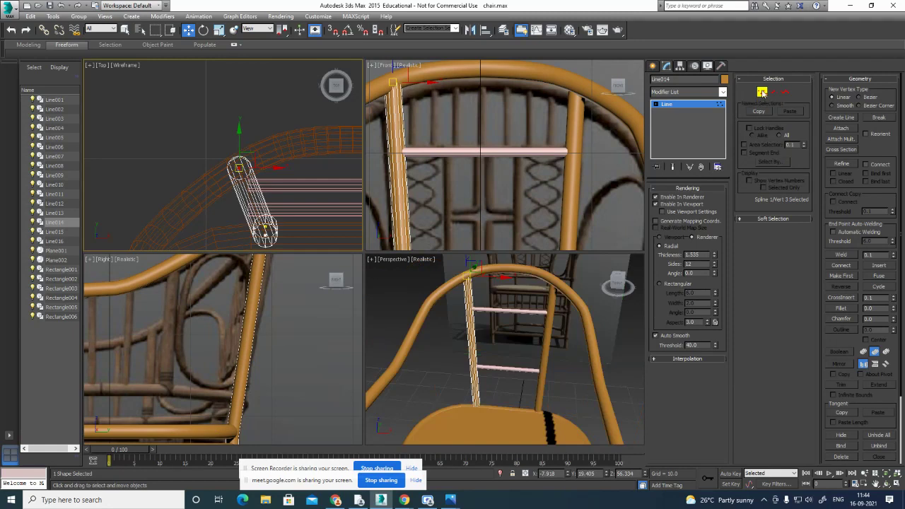
Draw a vertical line about 6.7 units long from the top frame to the upper rail, over the reference's leftmost backrest slat.
left_click(460, 178)
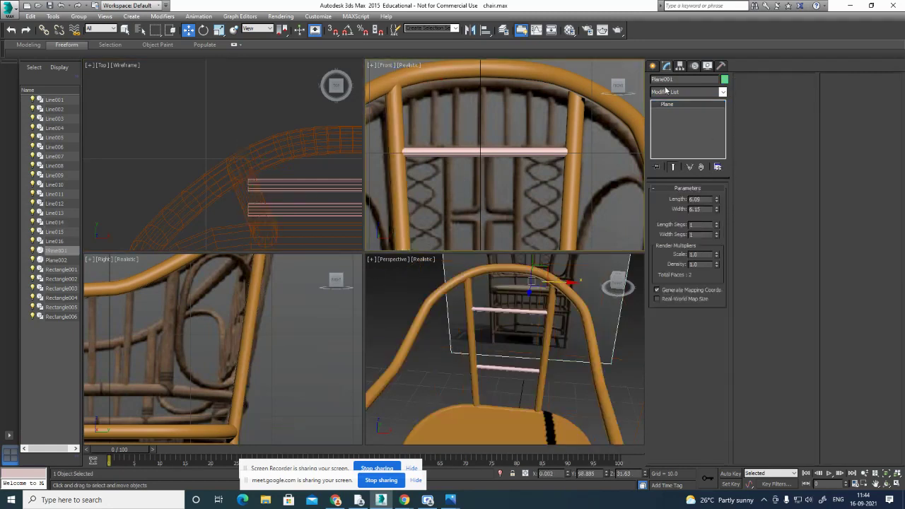
left_click(653, 65)
left_click(669, 133)
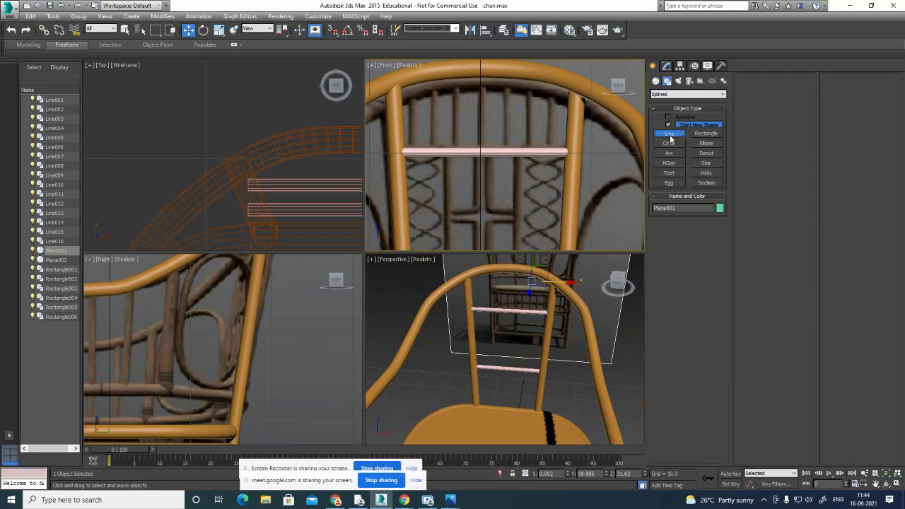
left_click(415, 78)
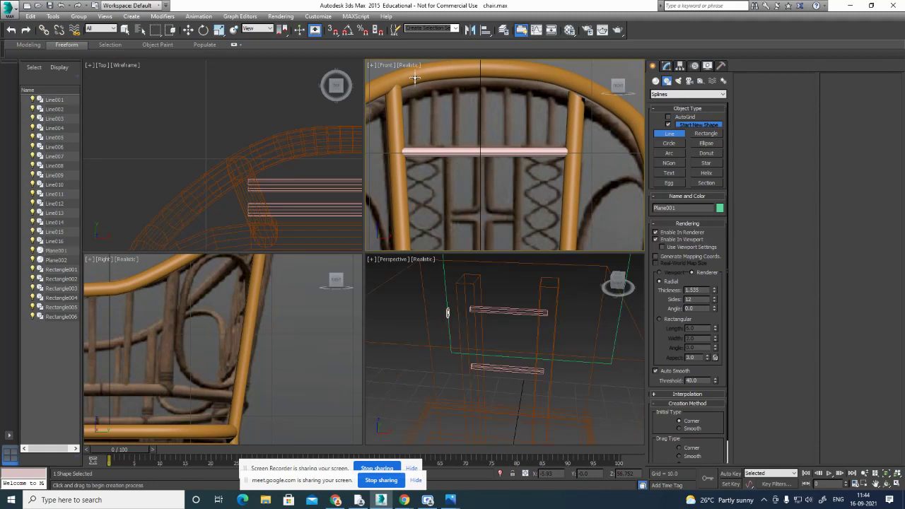
left_click(416, 151)
right_click(445, 155)
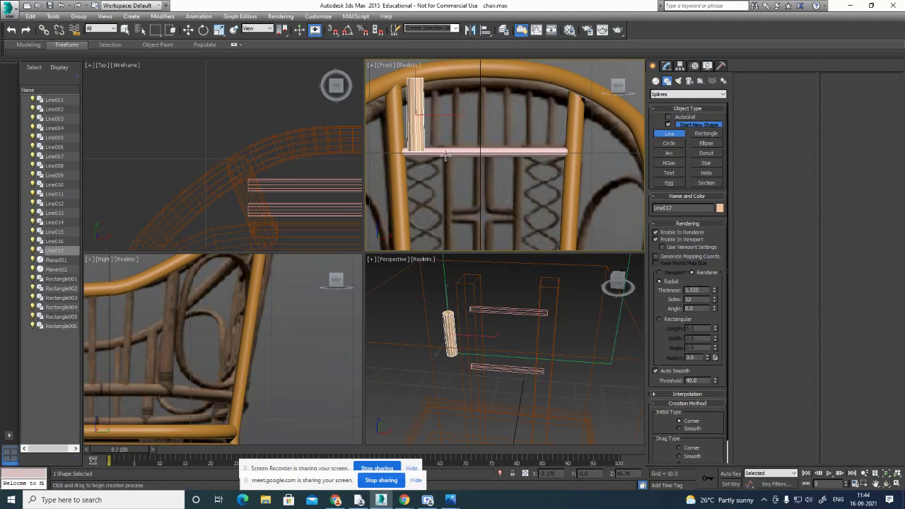
Set the new slat's thickness to 0.553 and move it back to about Y 18.6, in line with the upper rail.
left_click(666, 65)
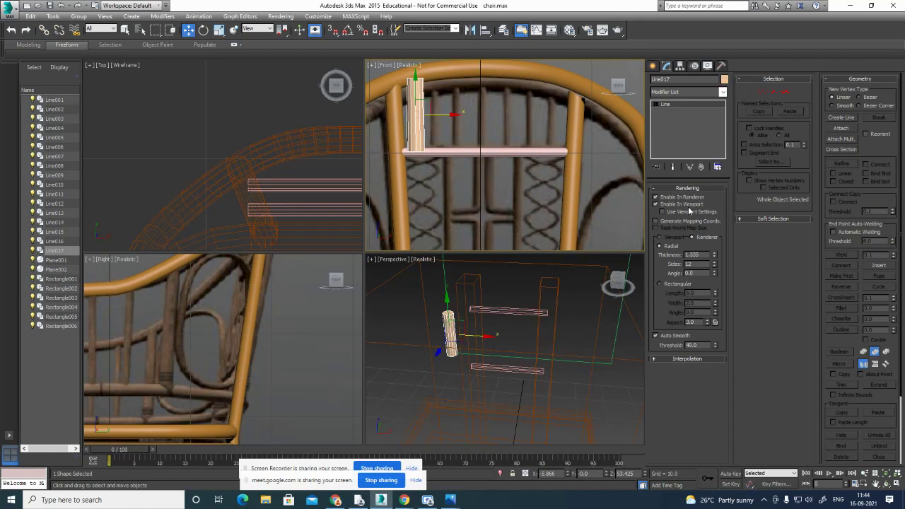
left_click_drag(715, 257, 719, 284)
scroll(212, 162, "down", 4)
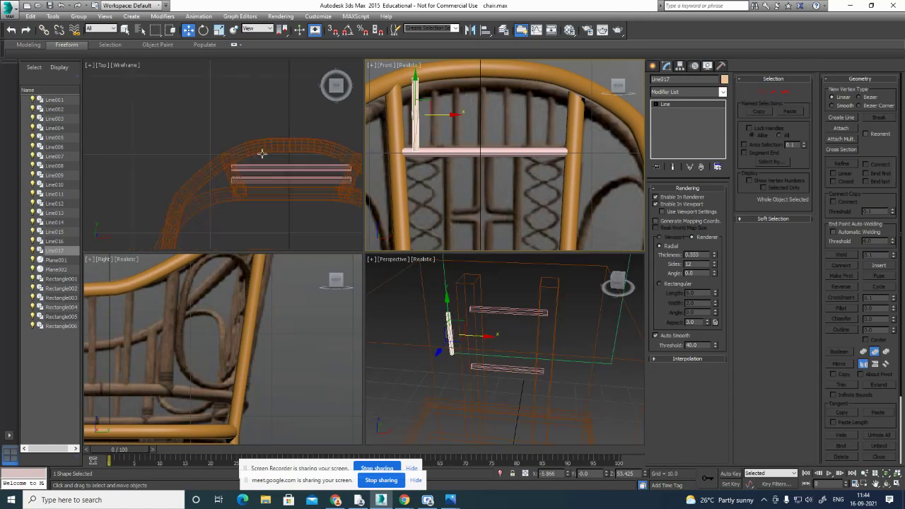
middle_click_drag(261, 154, 194, 68)
left_click_drag(178, 193, 210, 46)
Rotate the slat about 6.7 degrees in the right view to match the posts' slope and move it back to about Y 19.0.
scroll(255, 319, "down", 5)
scroll(253, 318, "up", 5)
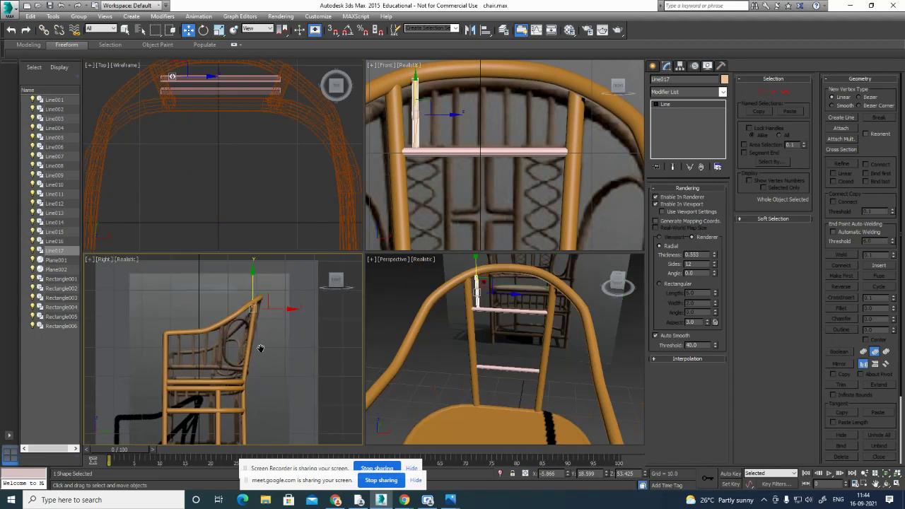
scroll(269, 323, "up", 3)
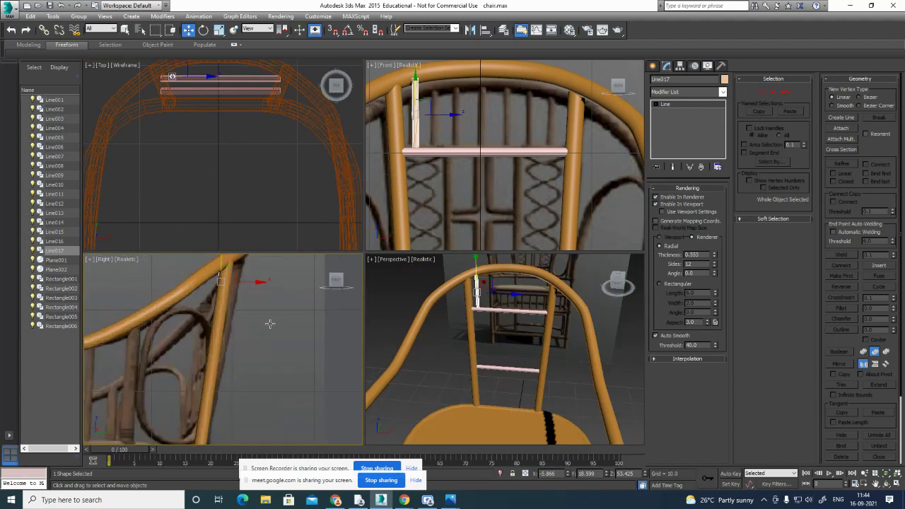
key("F3")
mouse_move(257, 310)
middle_mouse_down()
mouse_move(275, 341)
mouse_move(290, 319)
mouse_move(304, 333)
middle_mouse_up()
scroll(270, 330, "up", 2)
scroll(281, 325, "up", 2)
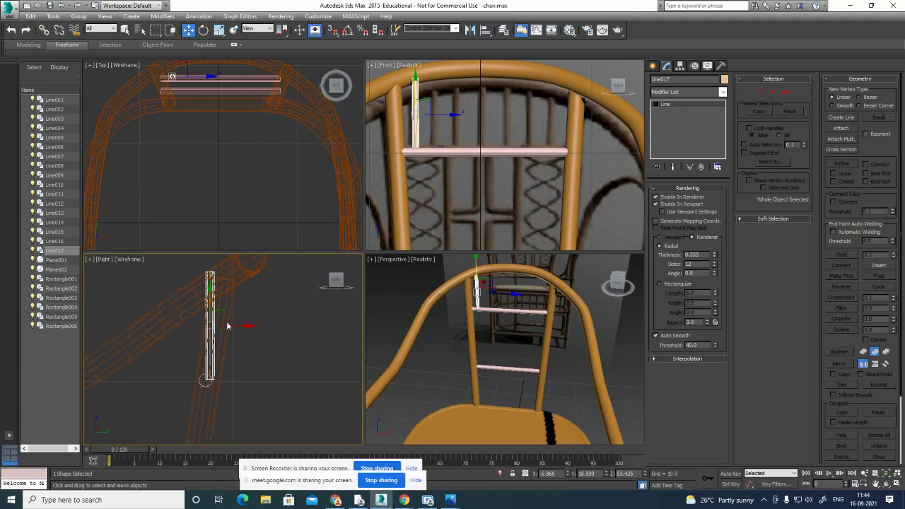
left_click(204, 29)
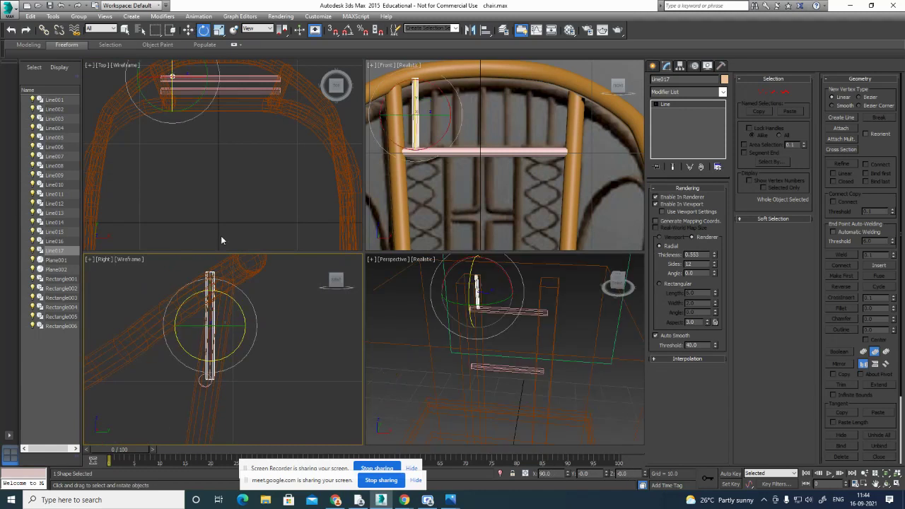
left_click_drag(241, 313, 247, 309)
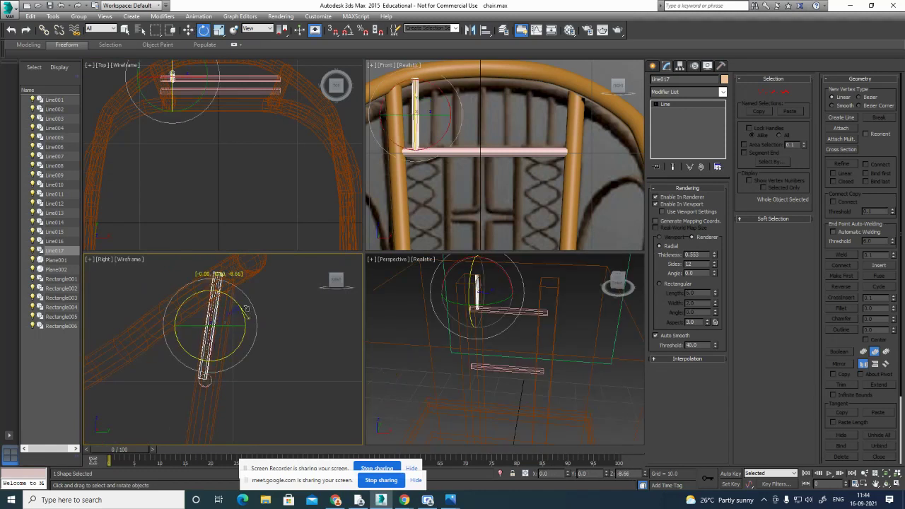
left_click(188, 29)
left_click_drag(248, 326, 251, 325)
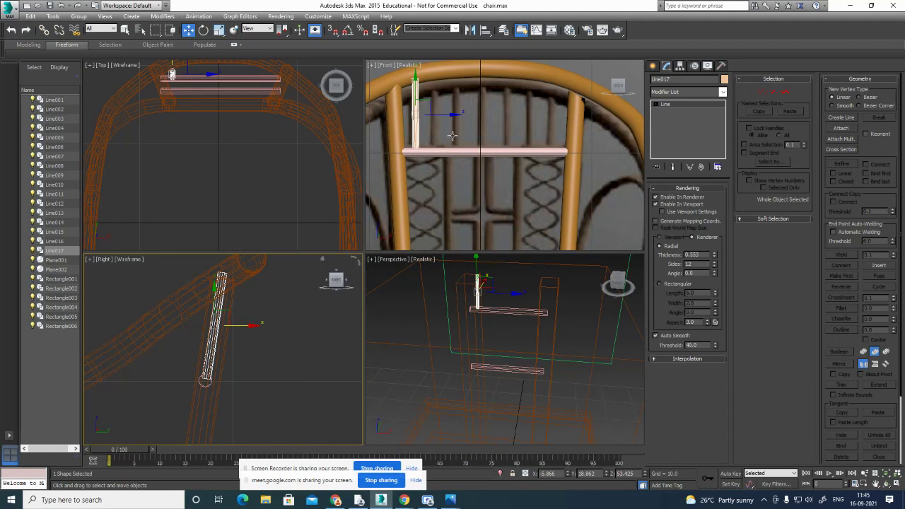
left_click_drag(246, 325, 249, 326)
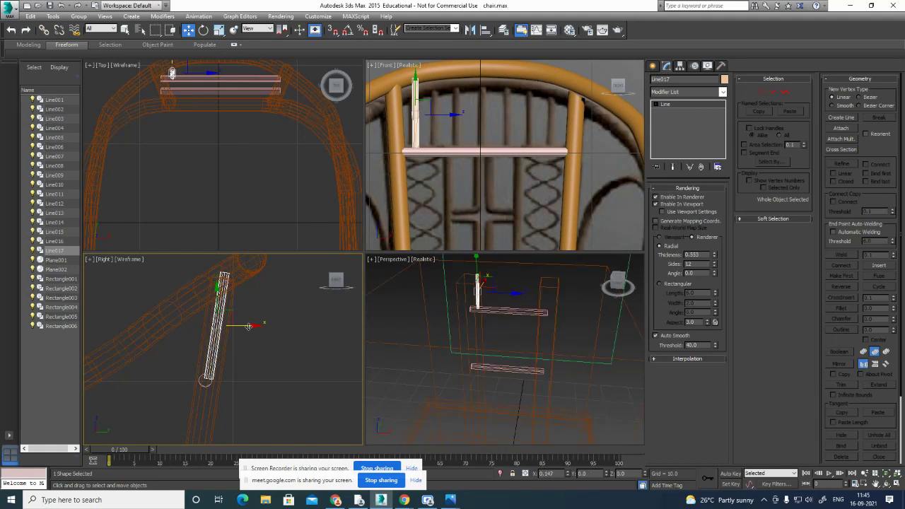
Move the leftmost backrest slat's top vertex back to about Y 20.1, into the curved top frame.
right_click(481, 349)
key("alt+w")
mouse_move(393, 311)
middle_mouse_down("alt")
mouse_move(461, 357)
mouse_move(469, 346)
mouse_move(401, 307)
middle_mouse_up("alt")
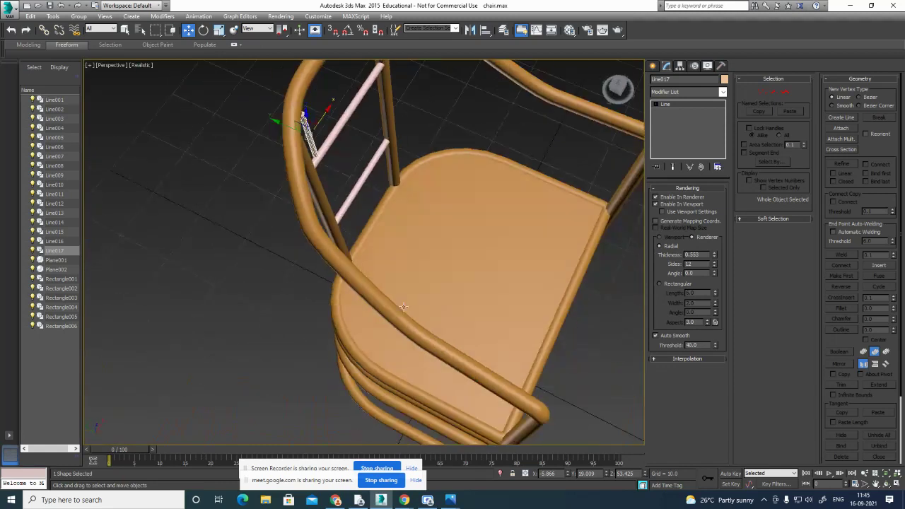
left_click(761, 92)
middle_click_drag(396, 226, 245, 95, "alt")
left_click(301, 115)
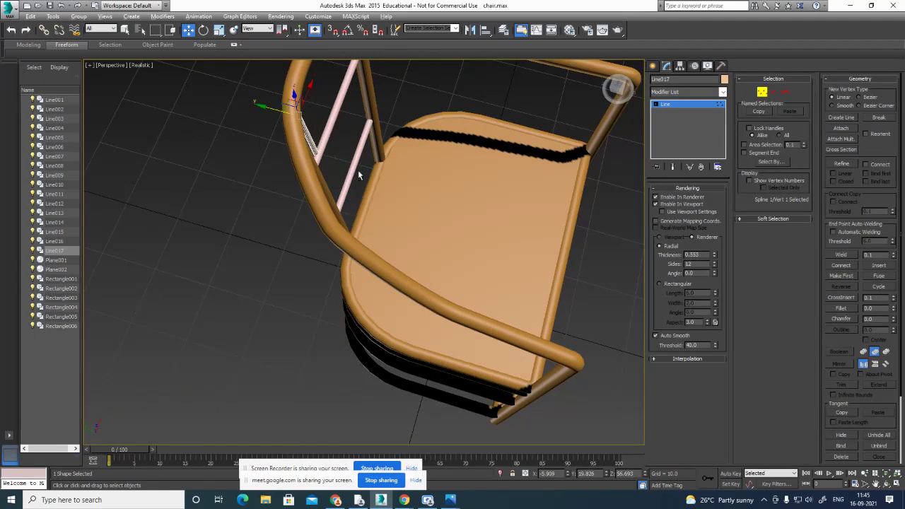
middle_click_drag(271, 109, 350, 144, "alt")
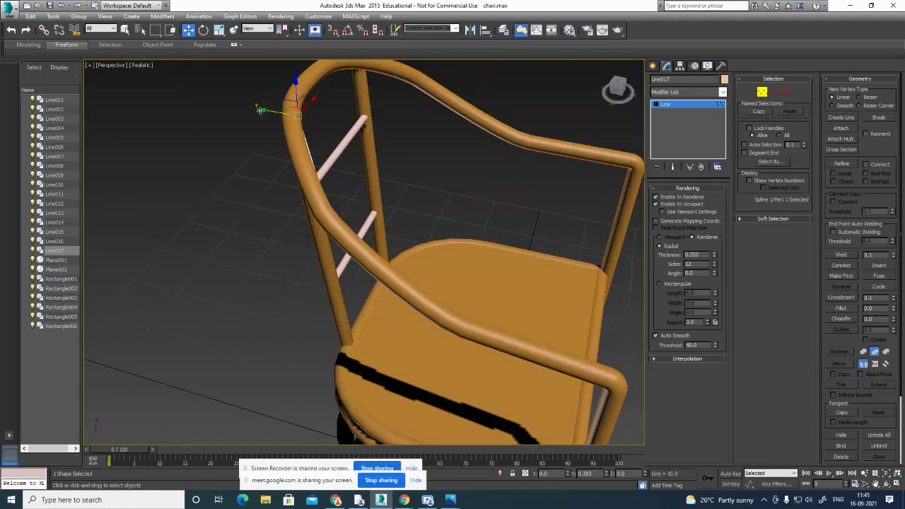
middle_click_drag(262, 110, 346, 173, "alt")
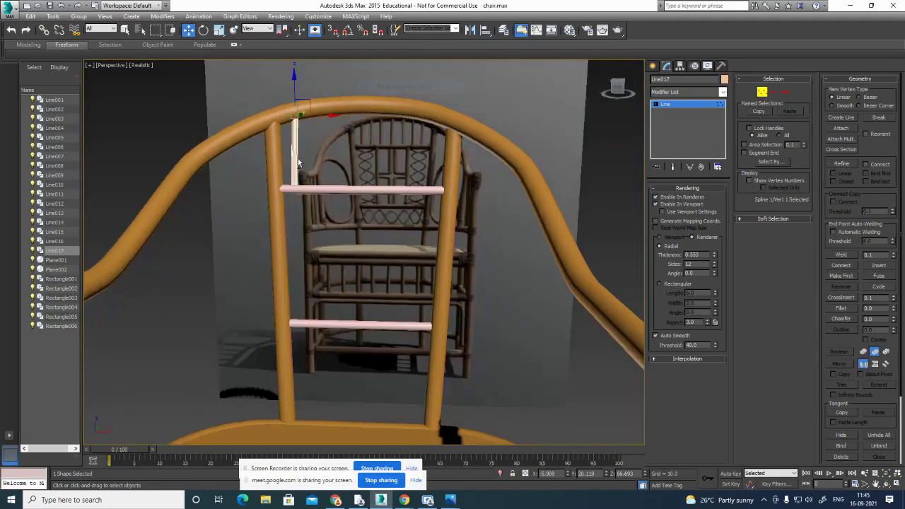
left_click(762, 93)
Clone the slat in the front view as a Copy placed at about X -3.7, over the reference's second slat.
key("alt+w")
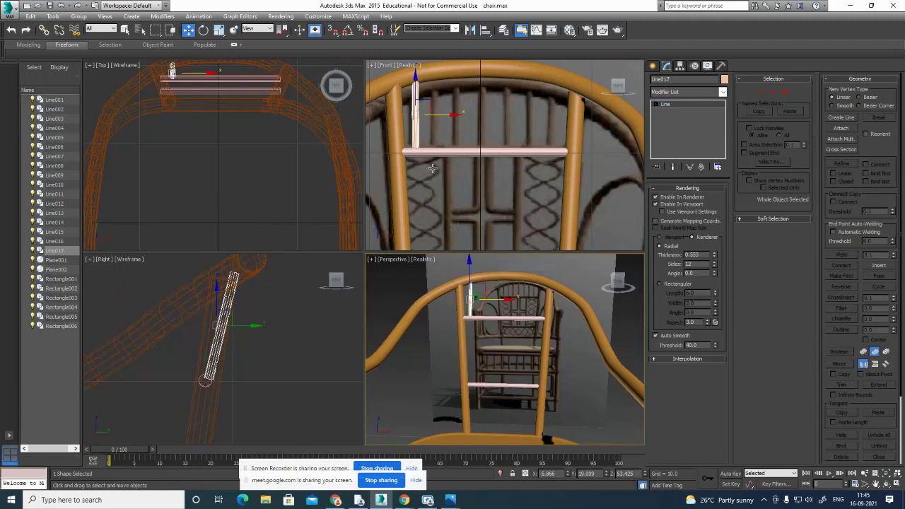
left_click(447, 116)
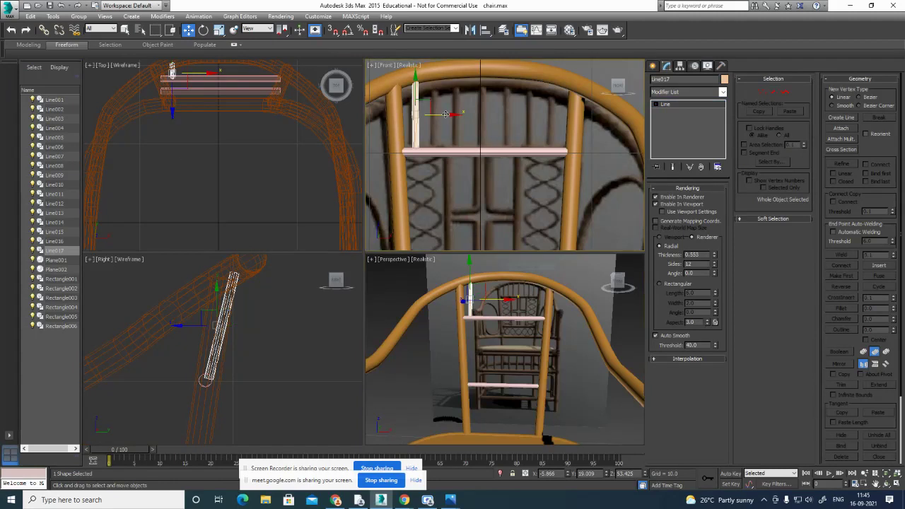
left_click_drag(446, 114, 472, 115, "shift")
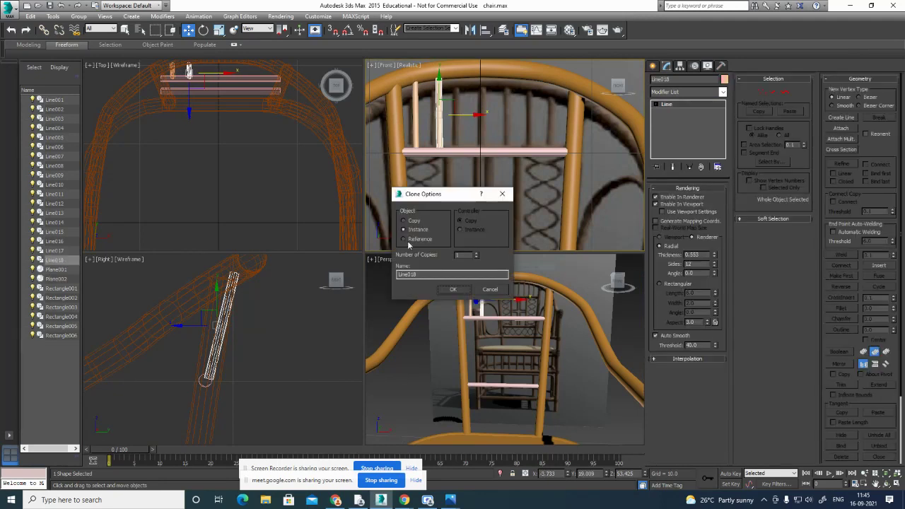
left_click(404, 222)
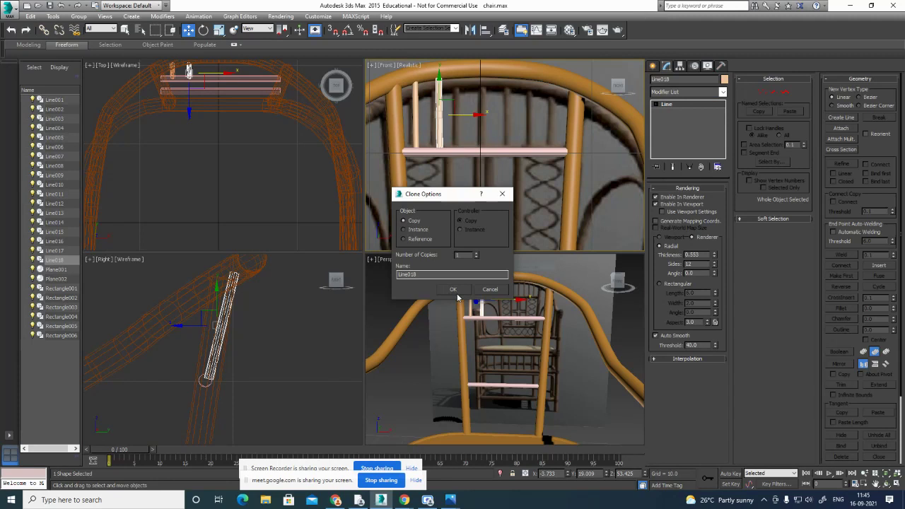
Create six evenly spaced copies of the vertical slat across the upper backrest.
left_click(477, 255)
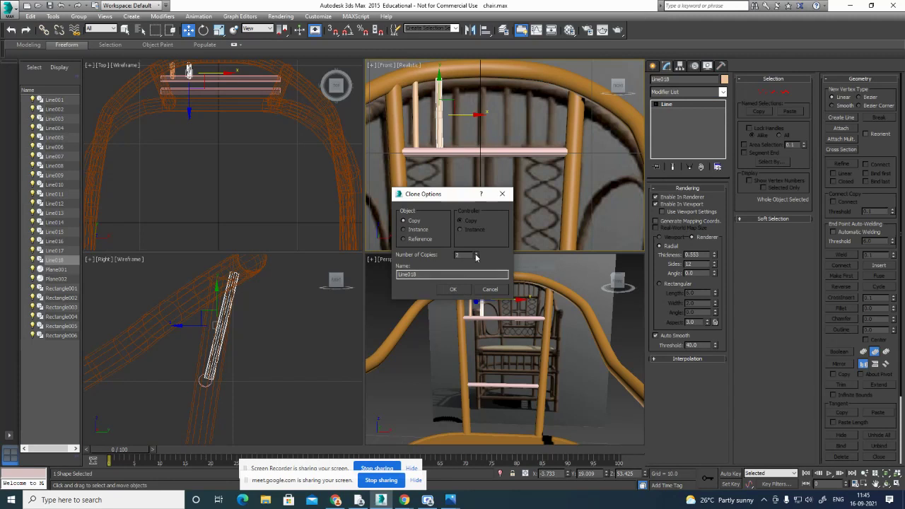
left_click(453, 289)
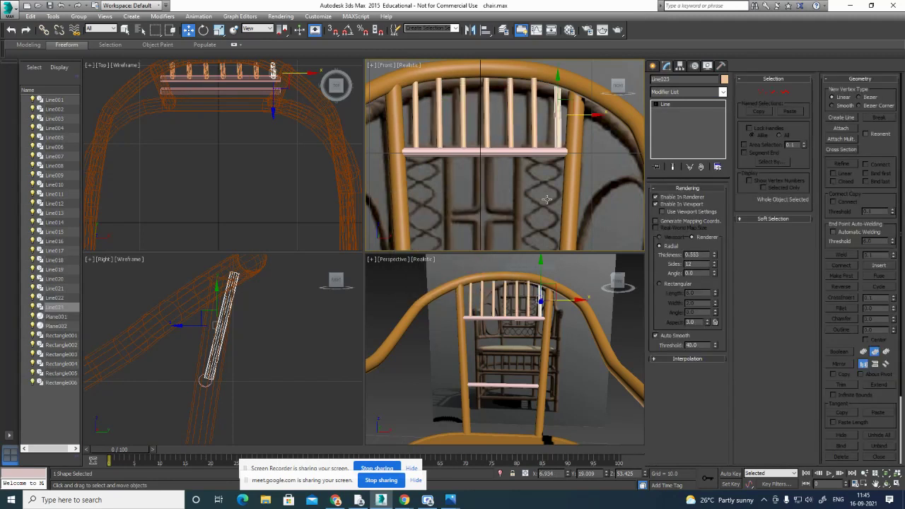
Try to select all seven vertical slats of the upper backrest together.
left_click(628, 204)
left_click(558, 123)
left_click(535, 117)
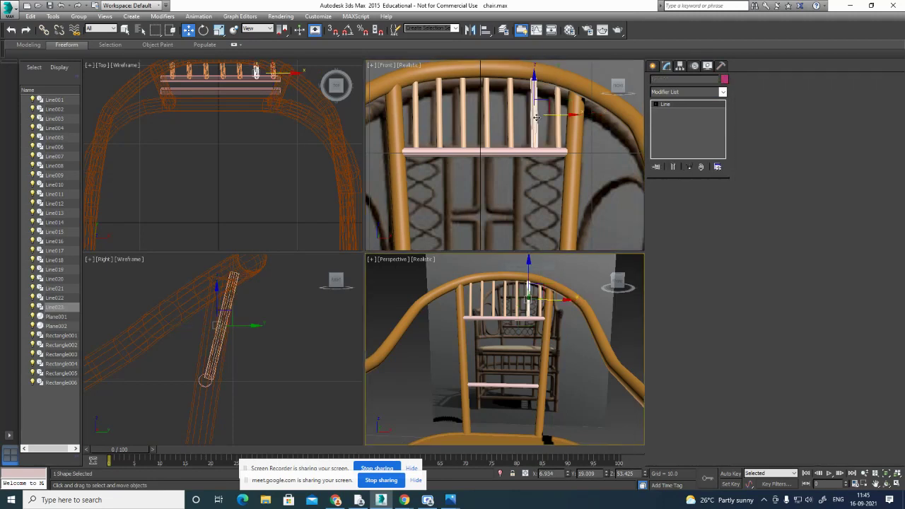
left_click(560, 131)
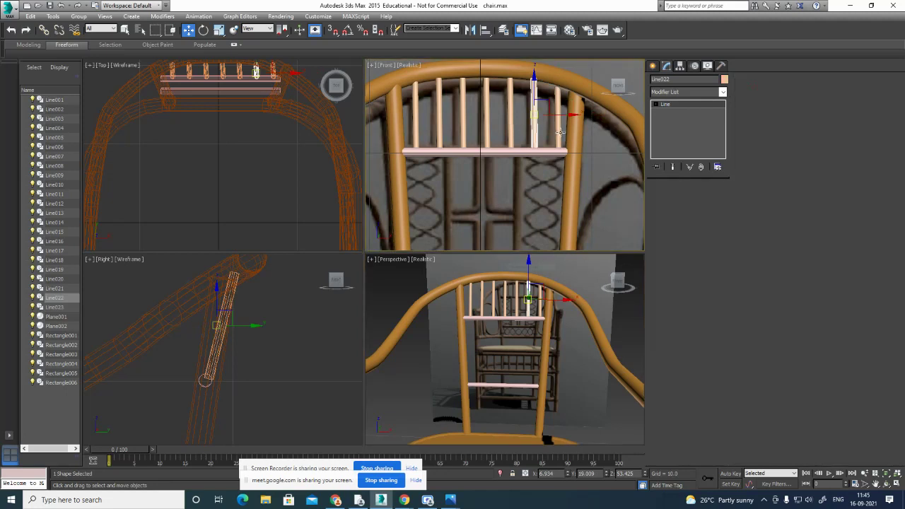
left_click(534, 117)
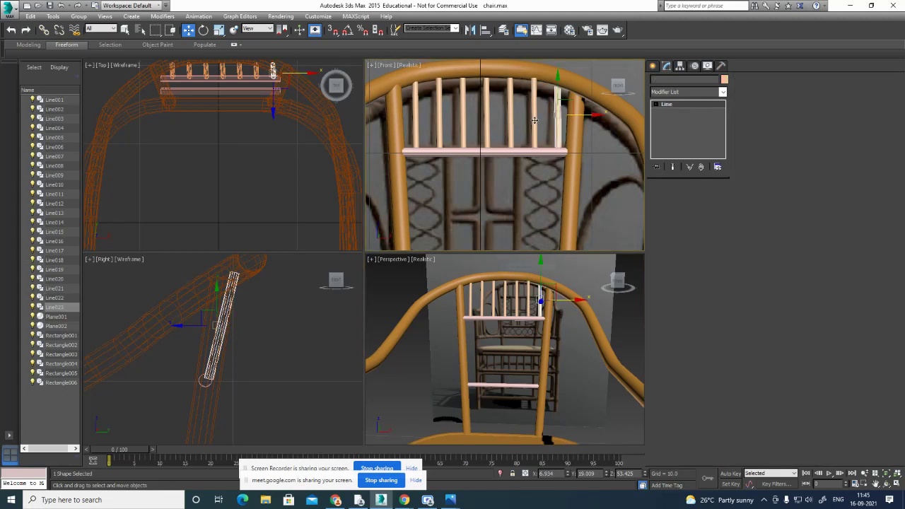
left_click(514, 125, "ctrl")
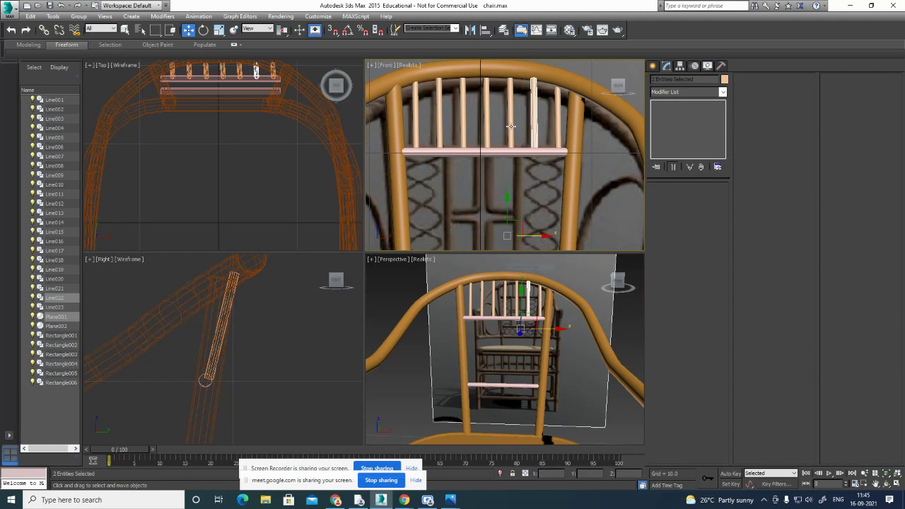
left_click(511, 126, "ctrl")
left_click(557, 125, "ctrl")
left_click(487, 122, "ctrl")
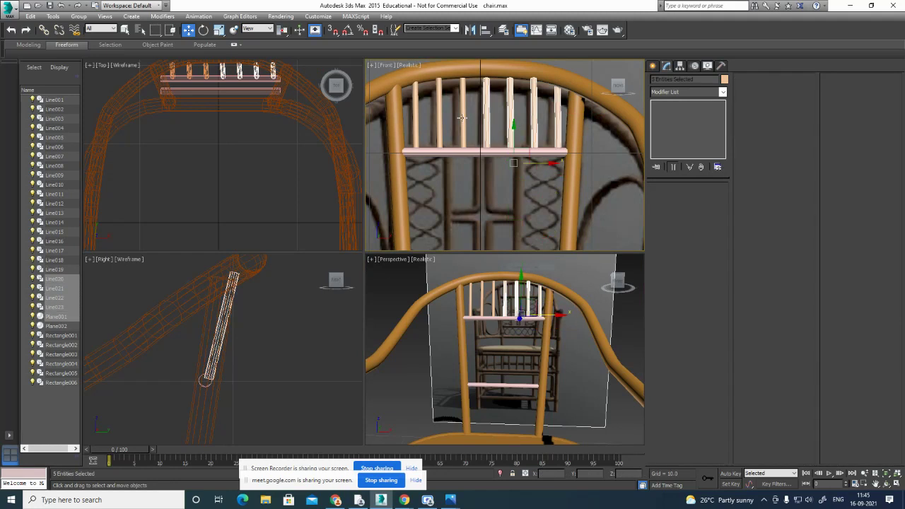
left_click(461, 117, "ctrl")
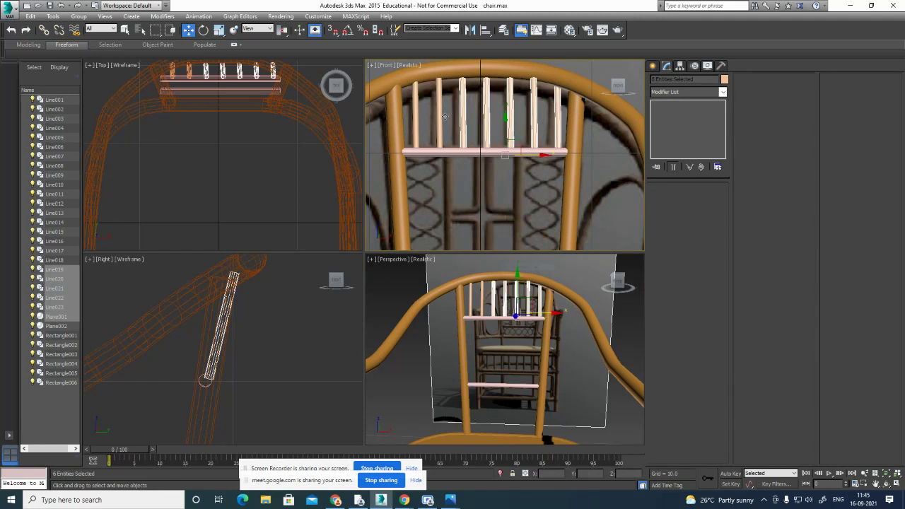
left_click(441, 116, "ctrl")
left_click(417, 124, "ctrl")
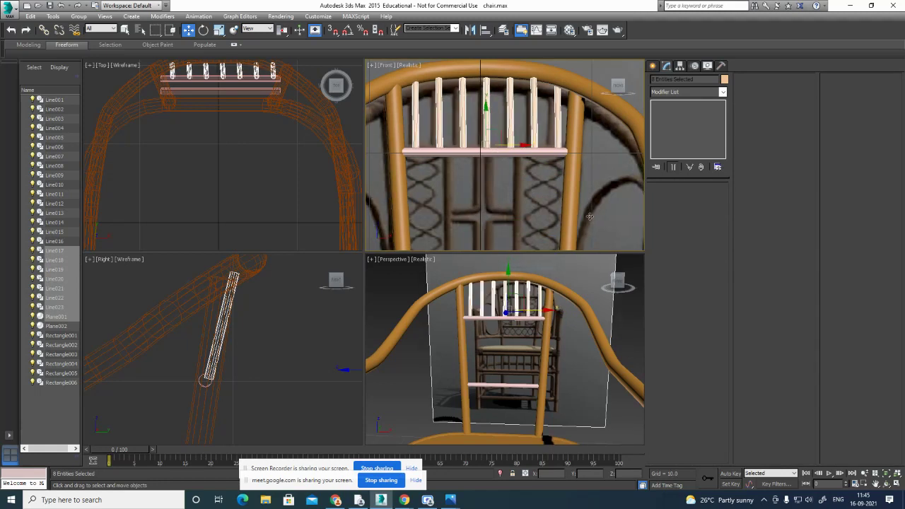
Examine the chair model against the front and side reference images, focusing on the armrest and side rails.
left_click(562, 362)
scroll(562, 362, "down", 5)
key("alt+w")
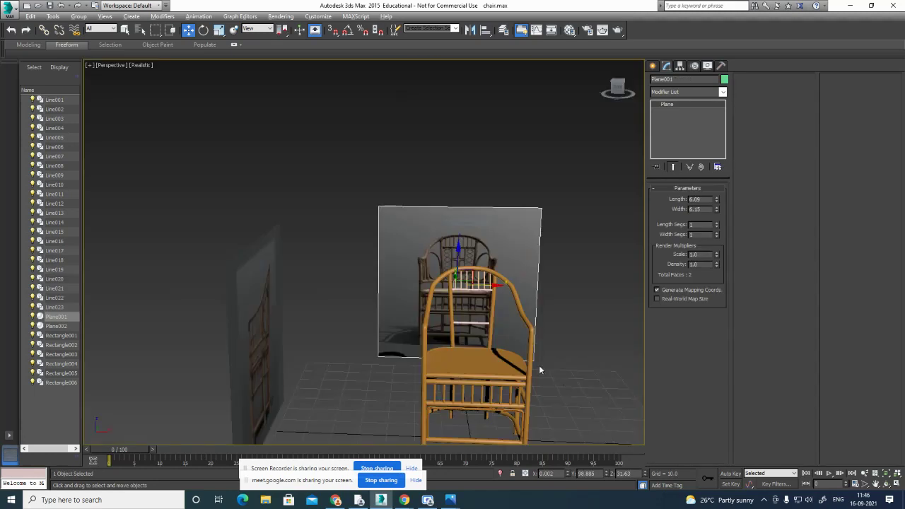
mouse_move(542, 370)
middle_mouse_down("alt")
mouse_move(521, 380)
mouse_move(545, 366)
middle_mouse_up("alt")
scroll(454, 316, "up", 4)
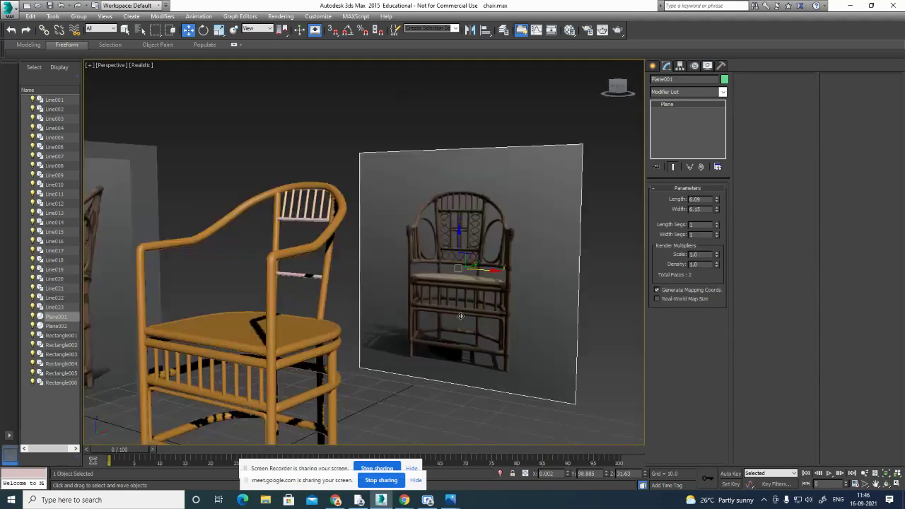
middle_click_drag(460, 316, 482, 302)
scroll(529, 374, "up", 3)
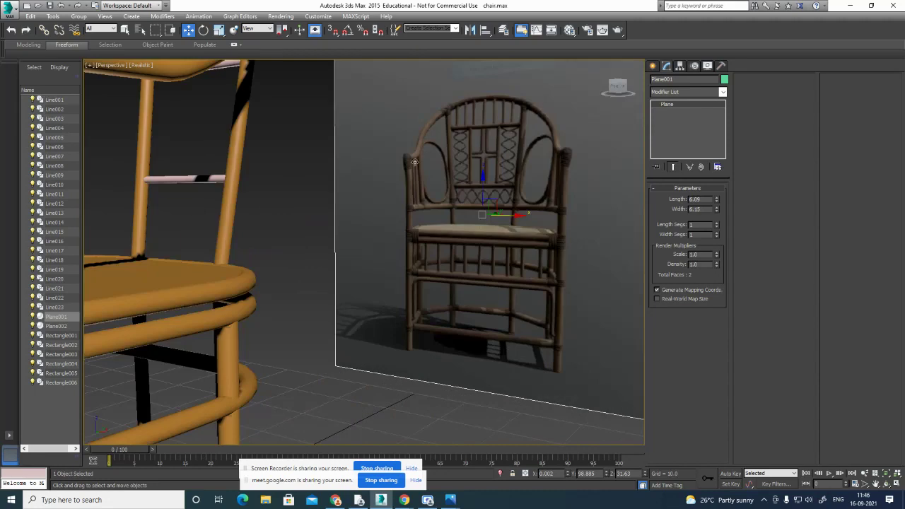
middle_click_drag(528, 309, 575, 303, "alt")
scroll(439, 262, "up", 5)
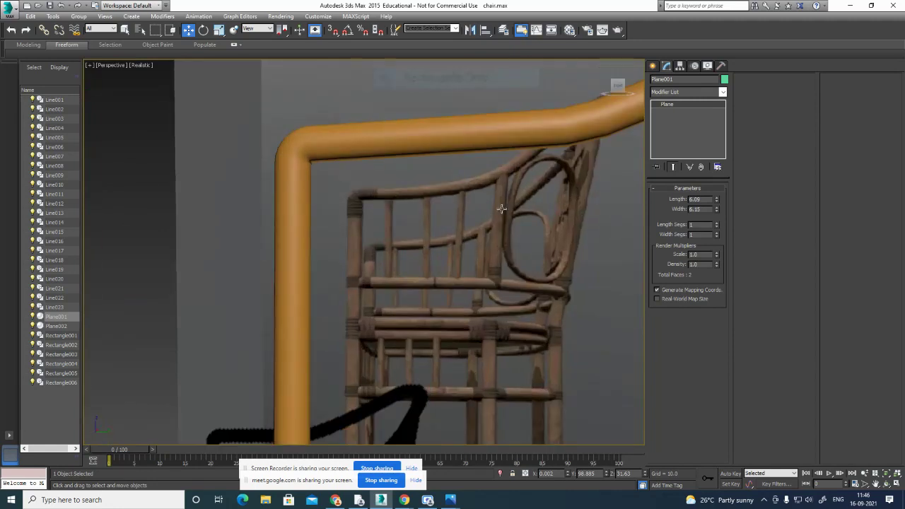
scroll(502, 212, "down", 3)
scroll(502, 222, "down", 3)
key("alt+w")
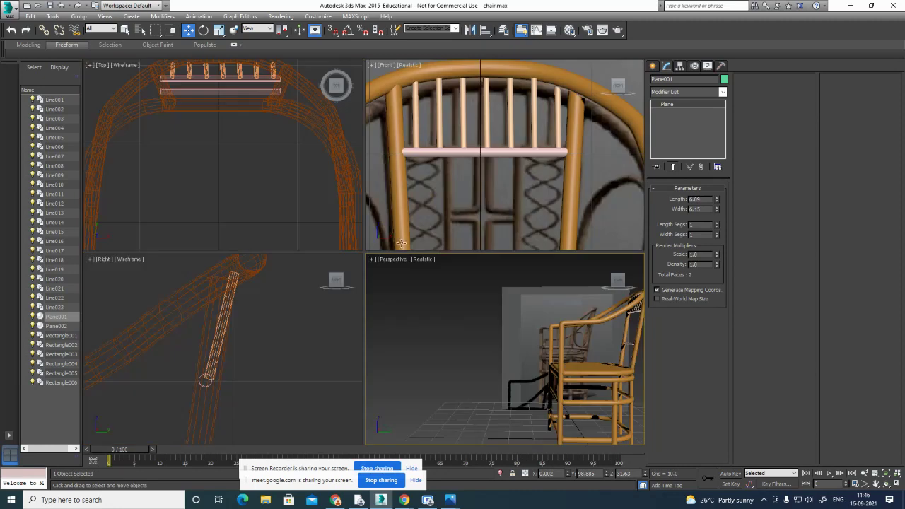
Switch the Right view to realistic shading so the side reference image shows behind the armrest and seat.
left_click(270, 354)
scroll(260, 338, "down", 2)
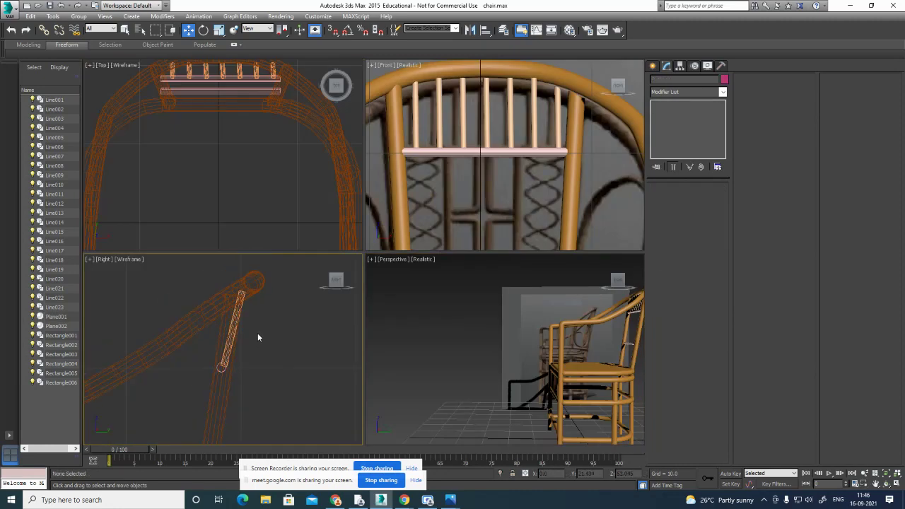
scroll(257, 333, "down", 2)
middle_click_drag(219, 331, 356, 230)
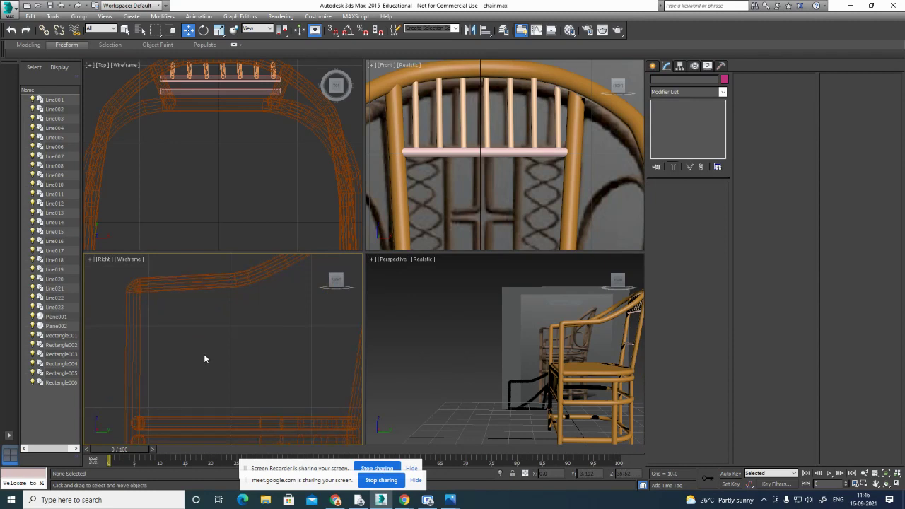
left_click(652, 65)
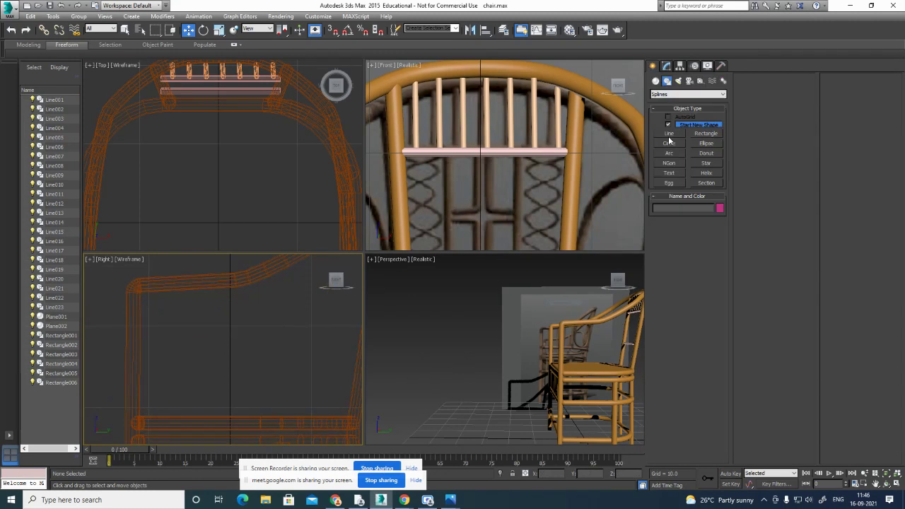
left_click(669, 134)
scroll(271, 299, "down", 5)
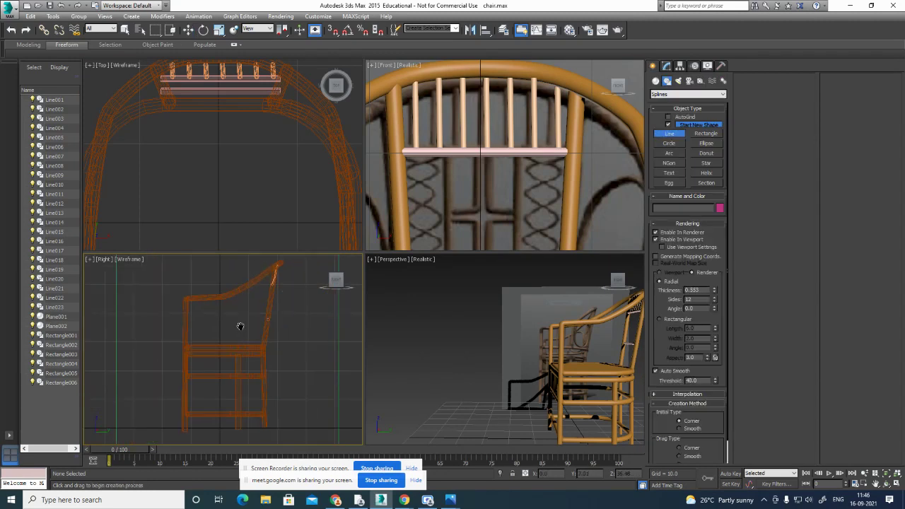
key("F3")
scroll(212, 332, "up", 5)
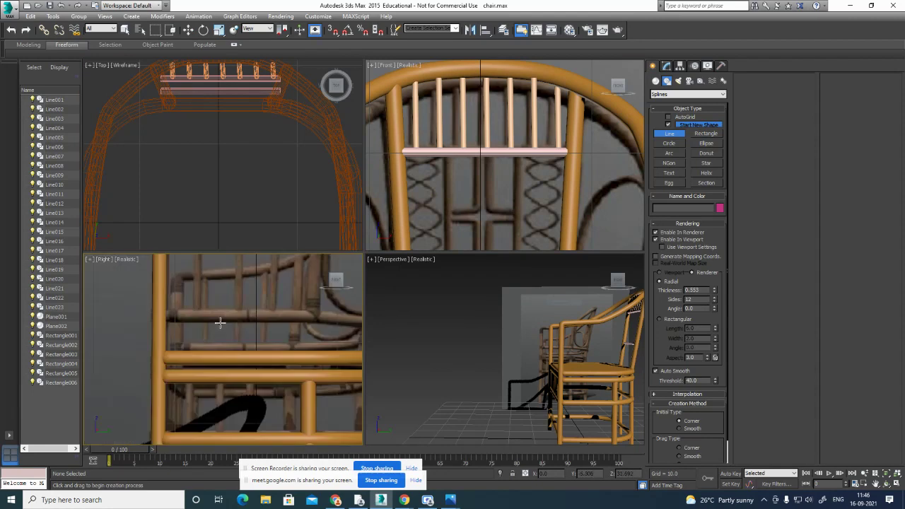
mouse_move(231, 318)
middle_mouse_down()
mouse_move(195, 363)
mouse_move(157, 358)
middle_mouse_up()
middle_click_drag(162, 359, 165, 348)
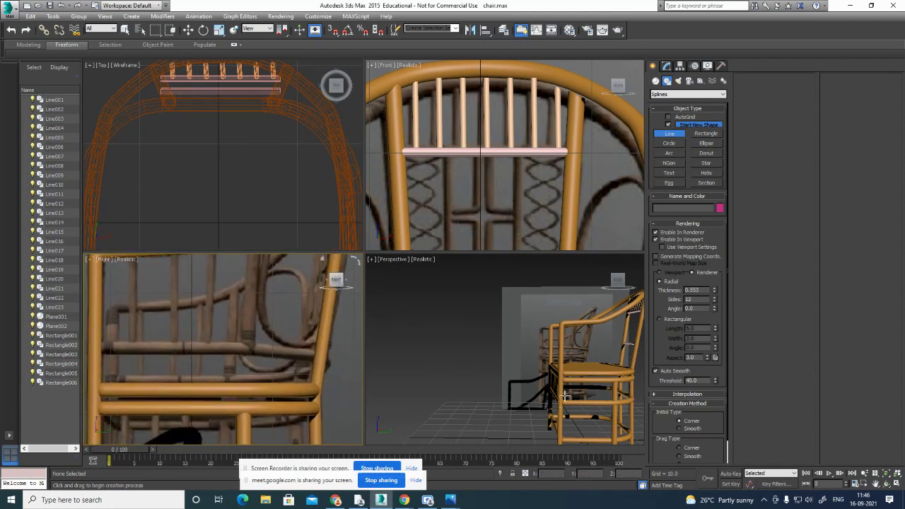
Examine the side reference image for the rails and bars between the seat and the armrest.
middle_click_drag(555, 393, 597, 425, "alt")
scroll(598, 425, "up", 3)
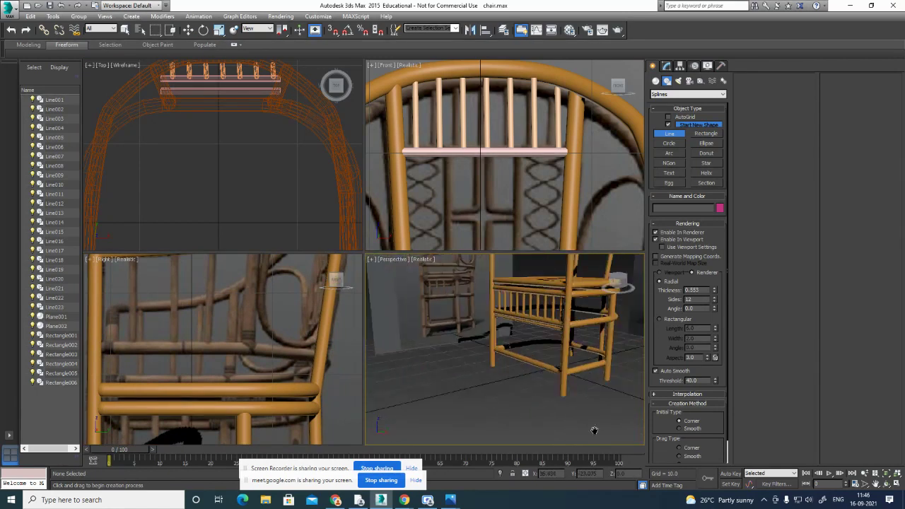
key("alt+w")
middle_click_drag(453, 294, 192, 253, "alt")
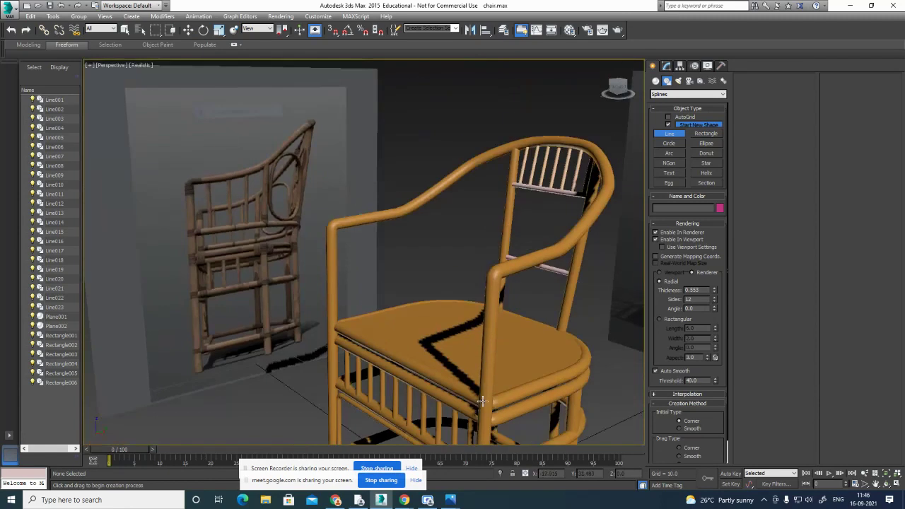
scroll(208, 247, "up", 6)
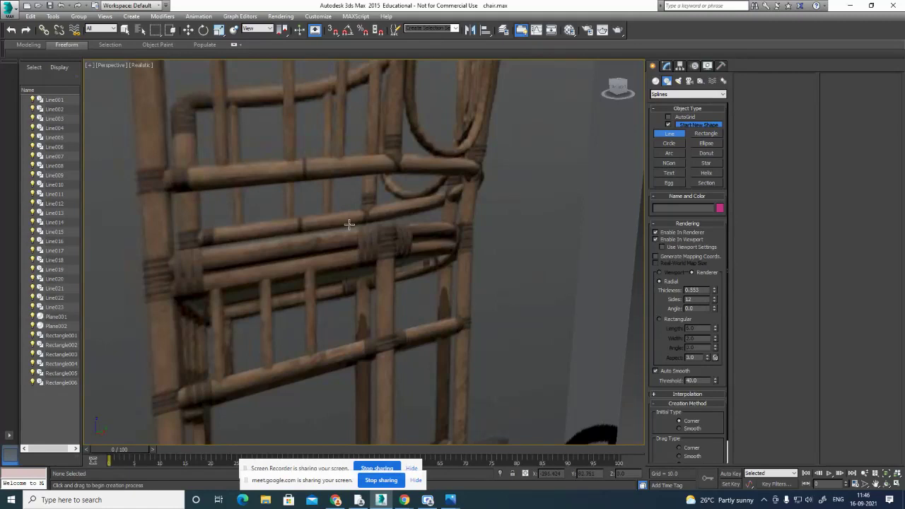
scroll(350, 225, "down", 4)
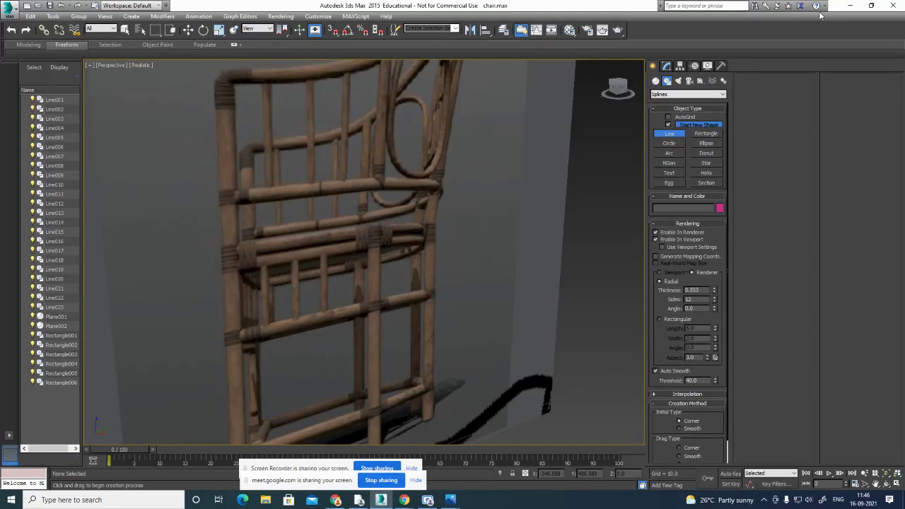
left_click(850, 5)
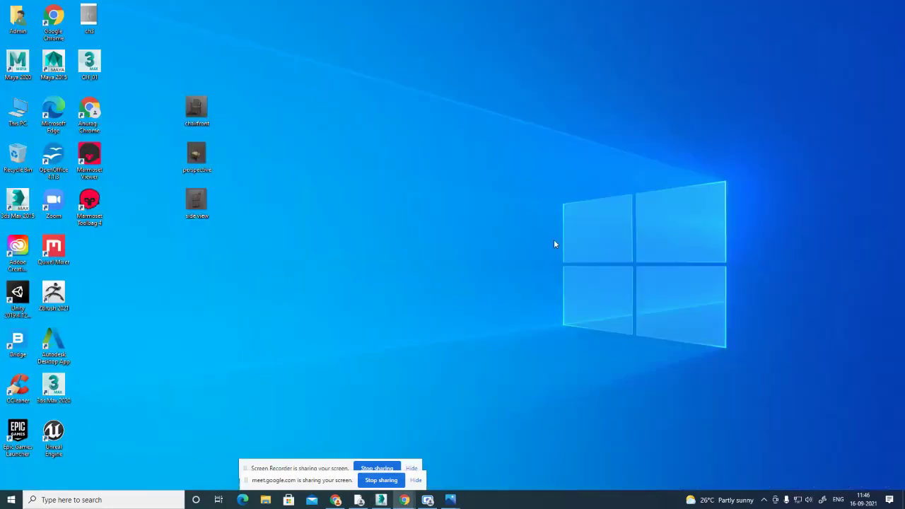
left_click(381, 500)
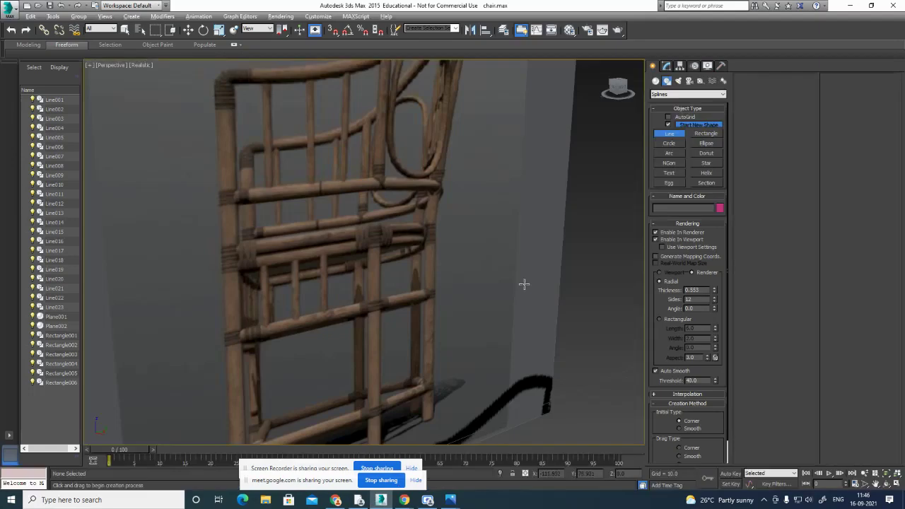
key("alt+w")
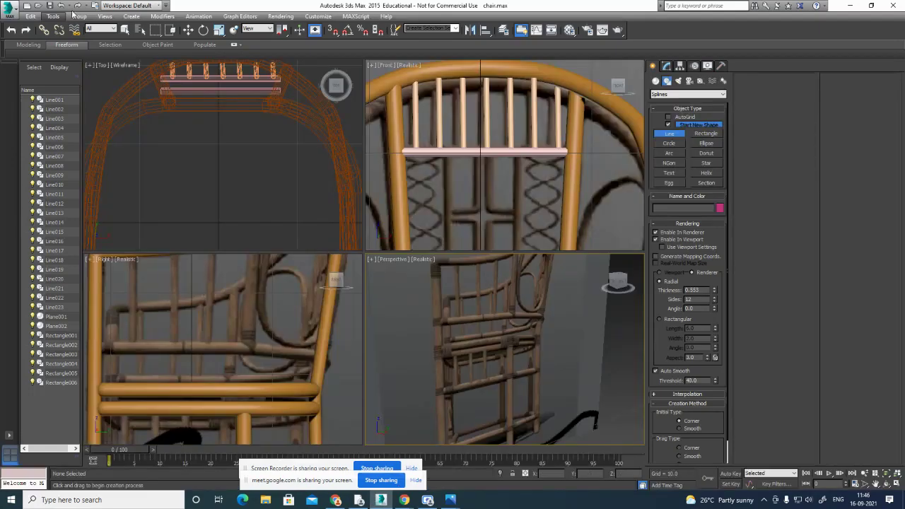
Copy the upper seat frame rail Rectangle004 once, about 5 units upward to the reference's rail below the armrest.
left_click(188, 29)
left_click(195, 389)
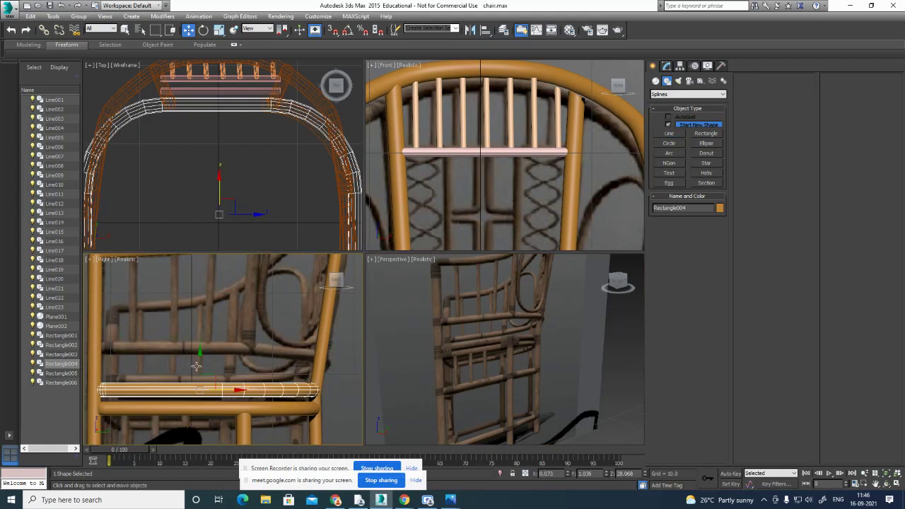
left_click_drag(201, 365, 210, 324)
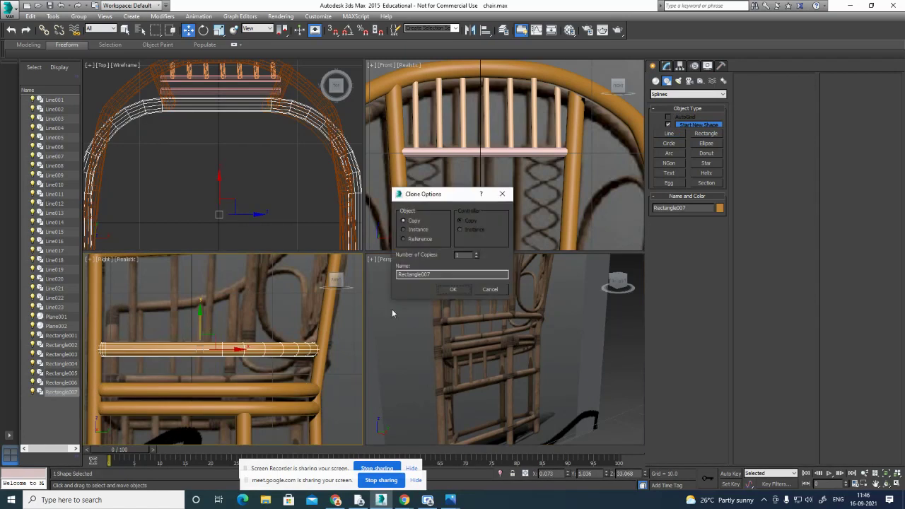
left_click(452, 290)
Delete the straight front segment of the copied rail Rectangle007 and switch to vertex editing.
scroll(513, 149, "down", 4)
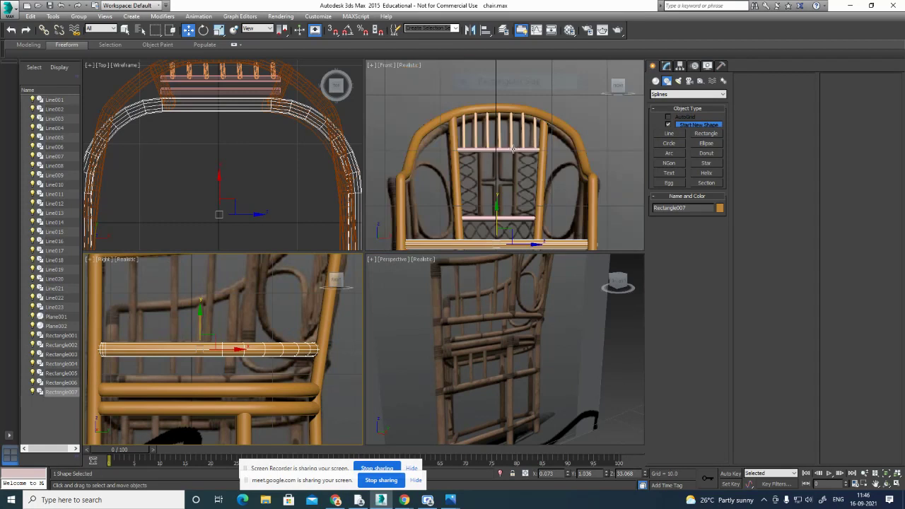
scroll(513, 148, "down", 2)
middle_click_drag(592, 214, 631, 46, "alt")
key("alt+w")
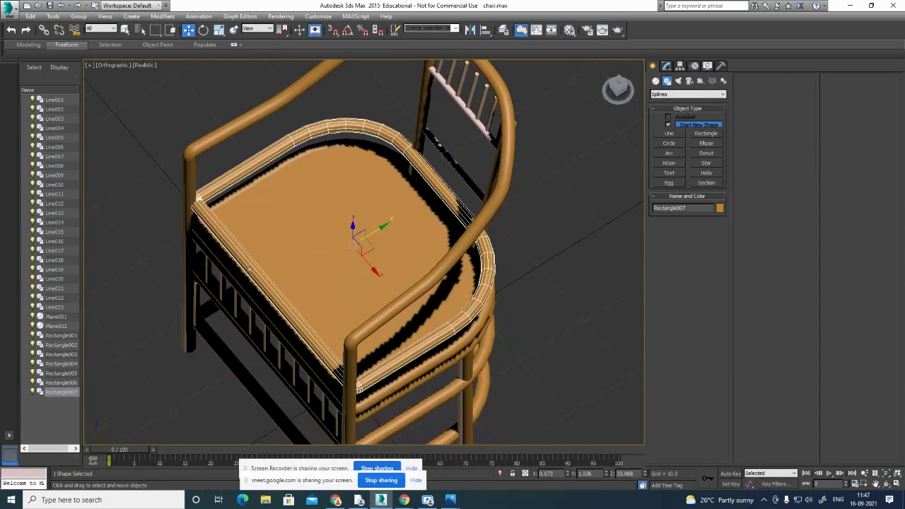
left_click(667, 66)
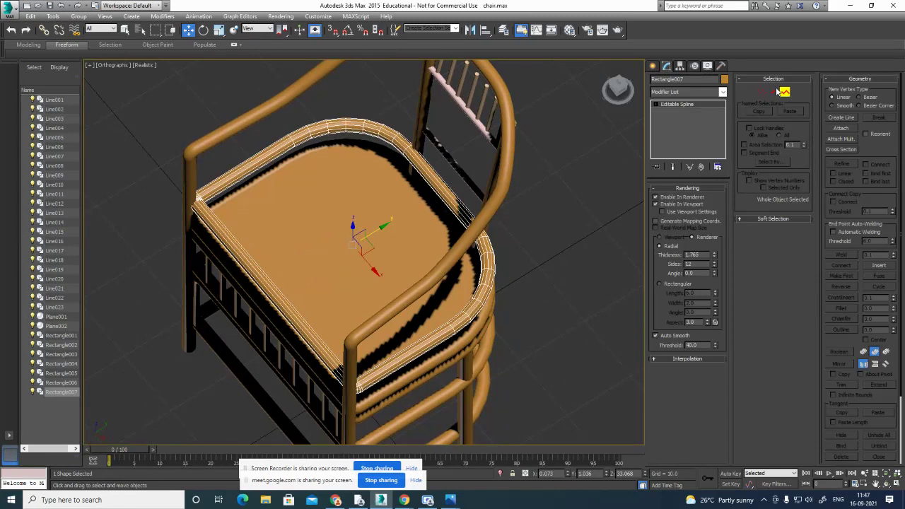
left_click(775, 92)
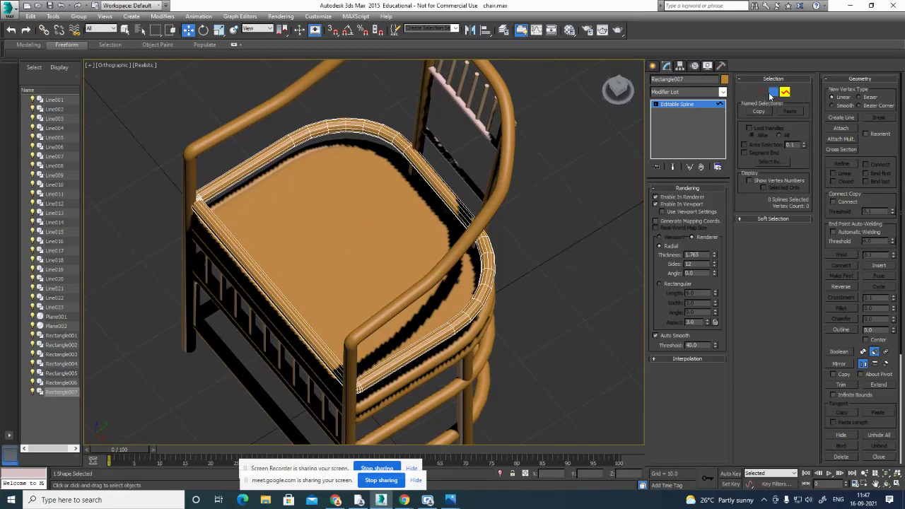
left_click(265, 294)
key("Delete")
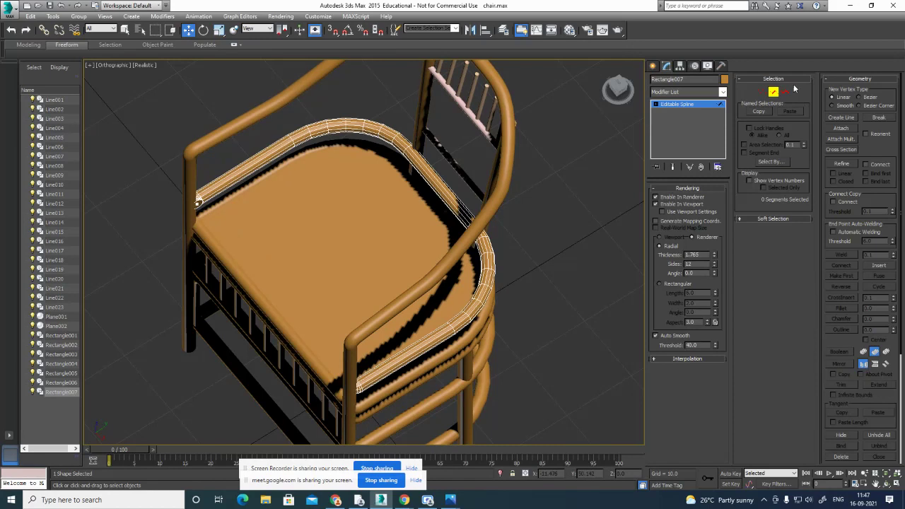
left_click(762, 91)
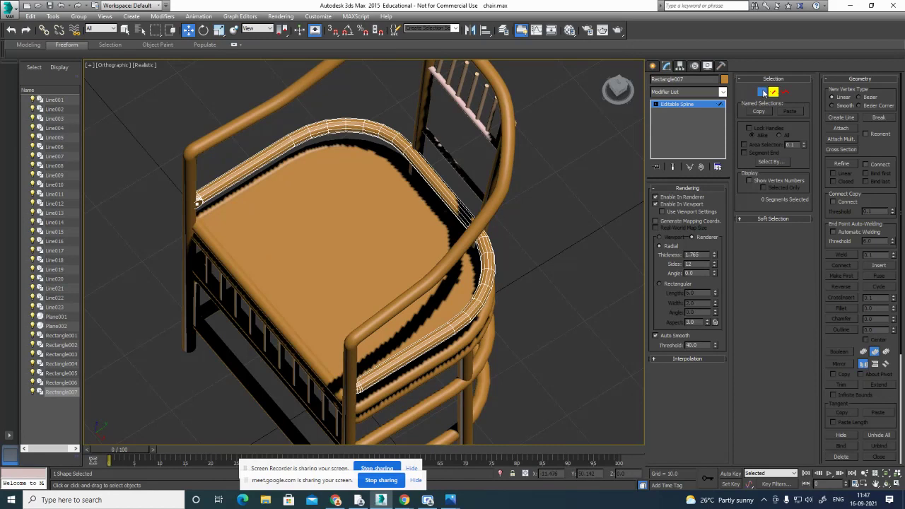
Move the two front end vertices of the copied rail Rectangle007 together toward the chair's front posts.
left_click(198, 203)
left_click(201, 234)
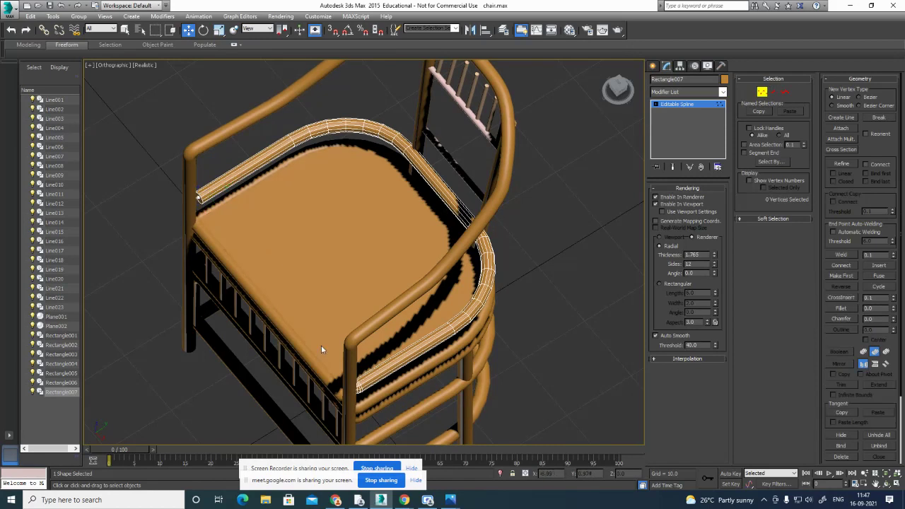
middle_click_drag(346, 378, 469, 330, "alt")
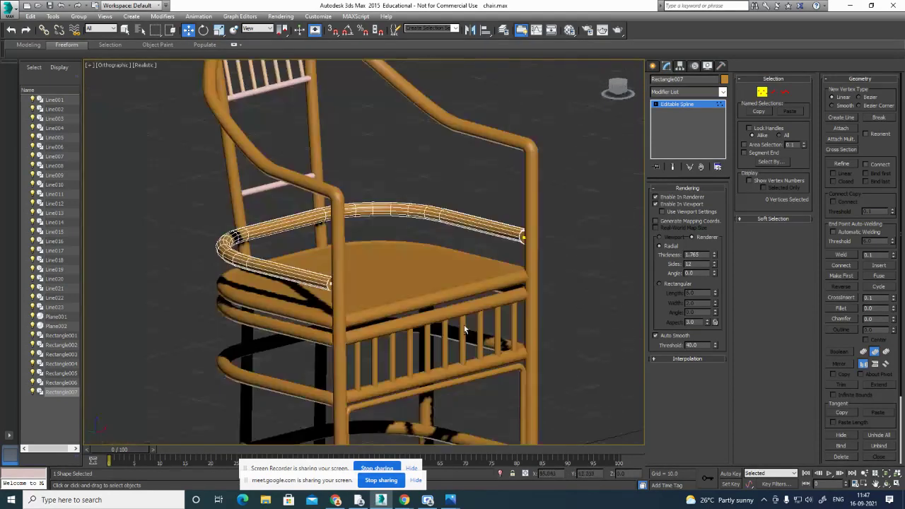
left_click(524, 236)
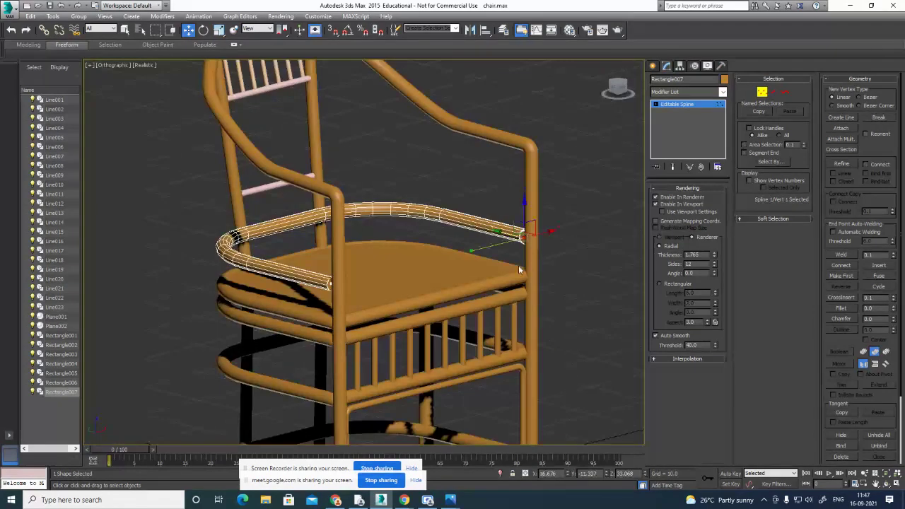
left_click(518, 265)
middle_click_drag(538, 286, 393, 297, "alt")
left_click_drag(156, 169, 311, 315)
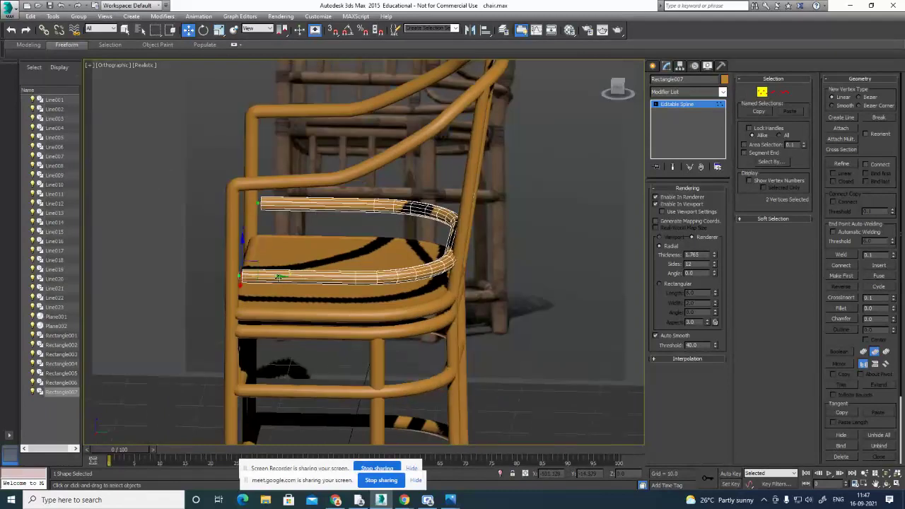
left_click_drag(280, 277, 259, 279)
middle_click_drag(296, 250, 308, 251, "alt")
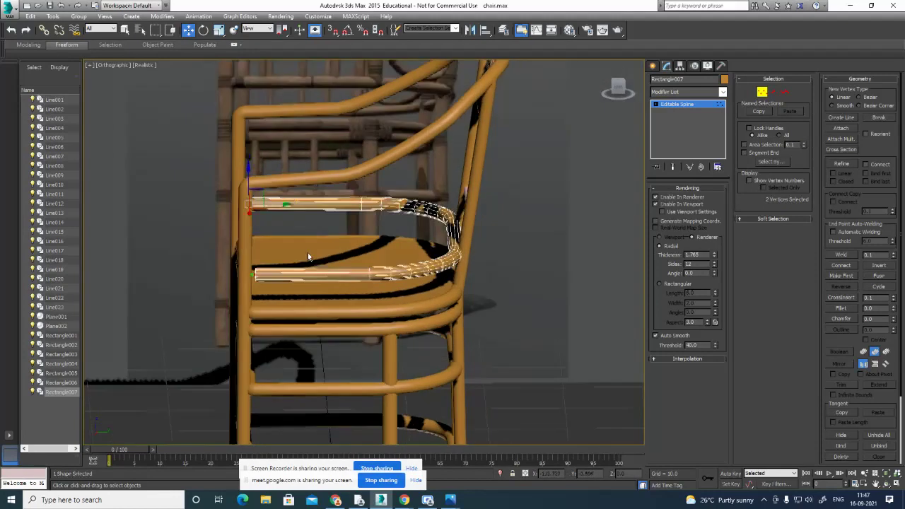
left_click_drag(187, 150, 305, 292)
left_click_drag(288, 206, 291, 205)
Extend each end vertex of the copied rail individually forward so both ends run into the front posts.
left_click(251, 273)
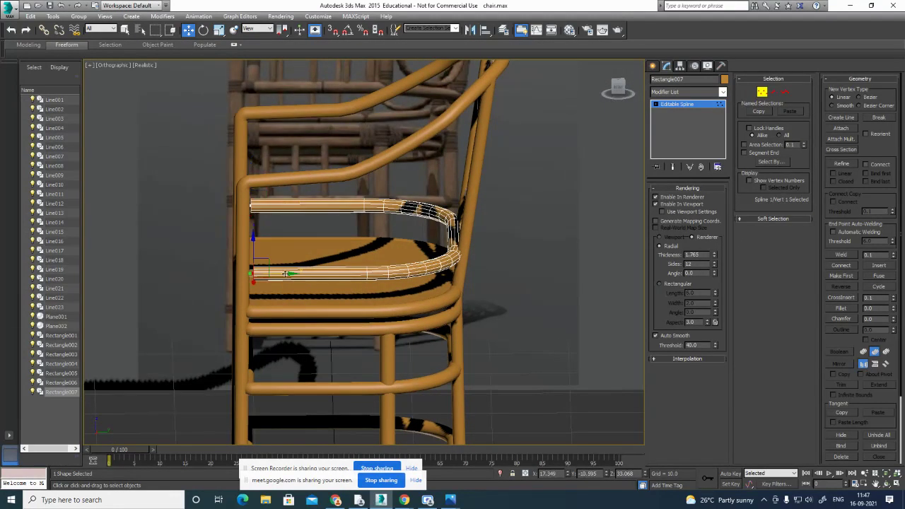
left_click_drag(284, 274, 272, 274)
left_click(251, 206)
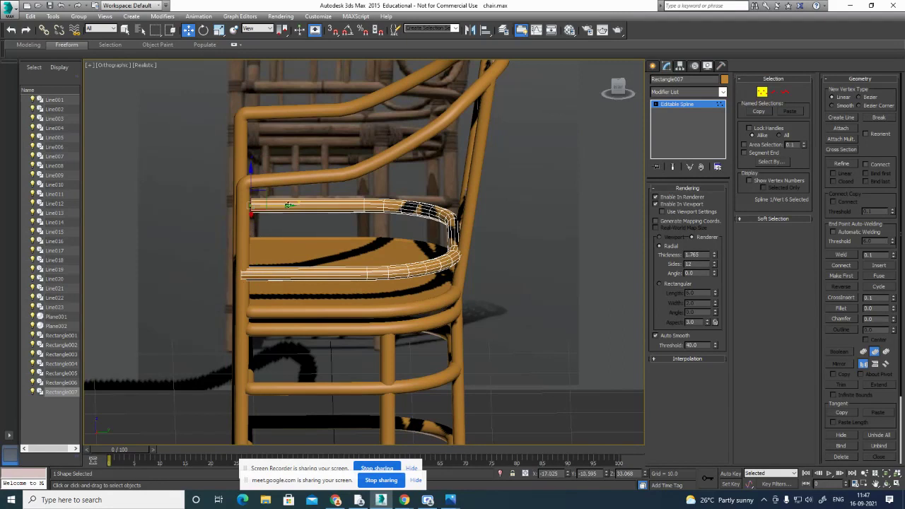
left_click_drag(288, 206, 276, 208)
middle_click_drag(266, 238, 361, 276, "alt")
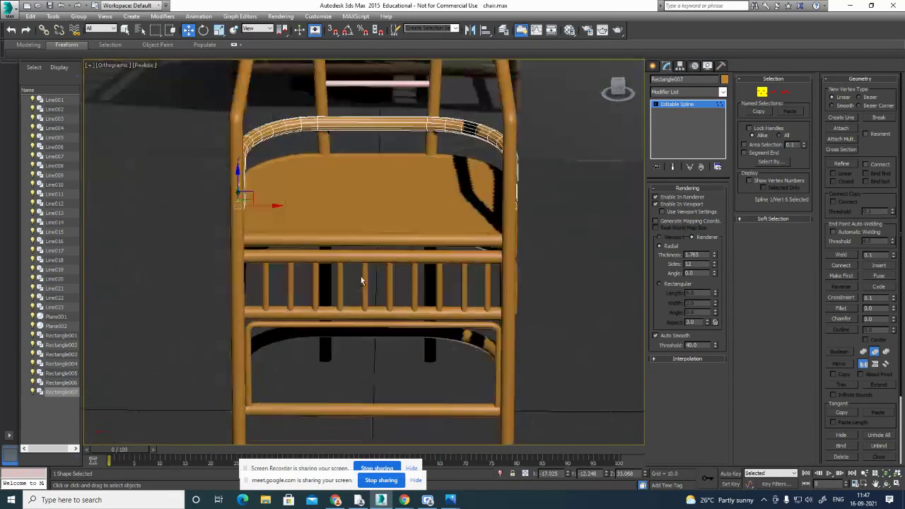
Leave vertex editing, reduce the copied rail's thickness to about 1.322, and deselect it.
left_click(761, 92)
left_click_drag(714, 256, 717, 265)
middle_click_drag(502, 269, 458, 270, "alt")
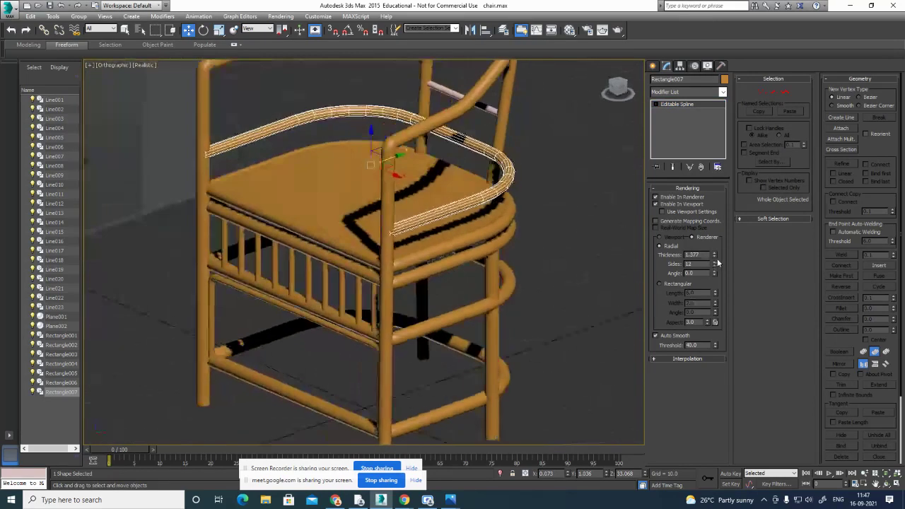
left_click_drag(715, 257, 715, 261)
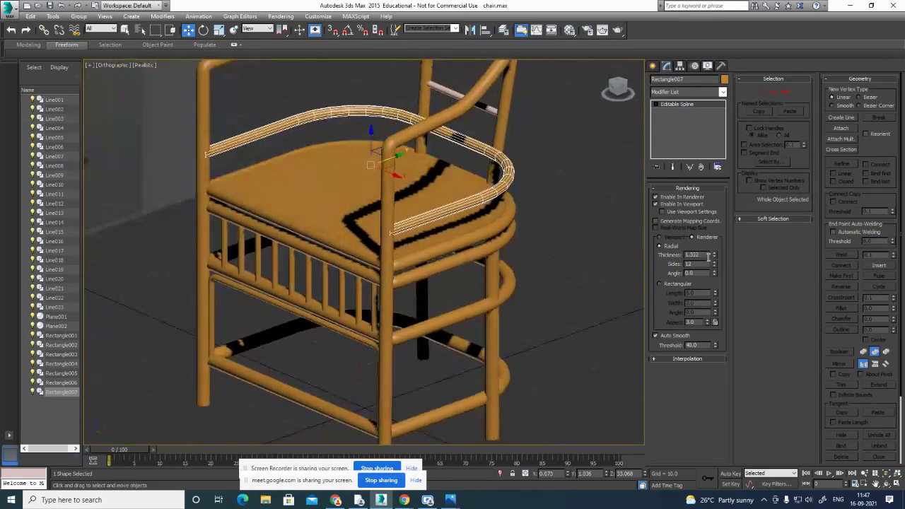
left_click(567, 230)
middle_click_drag(566, 230, 537, 260, "alt")
scroll(519, 234, "down", 3)
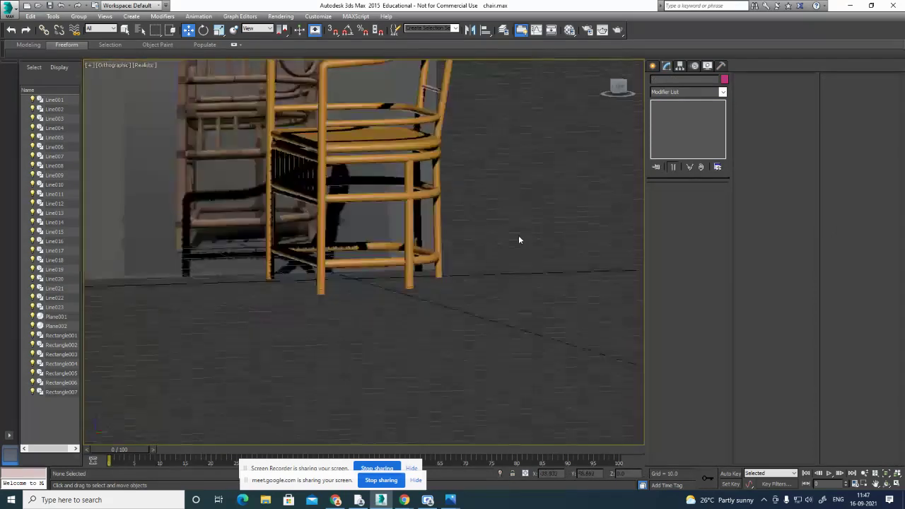
middle_click_drag(541, 217, 542, 298)
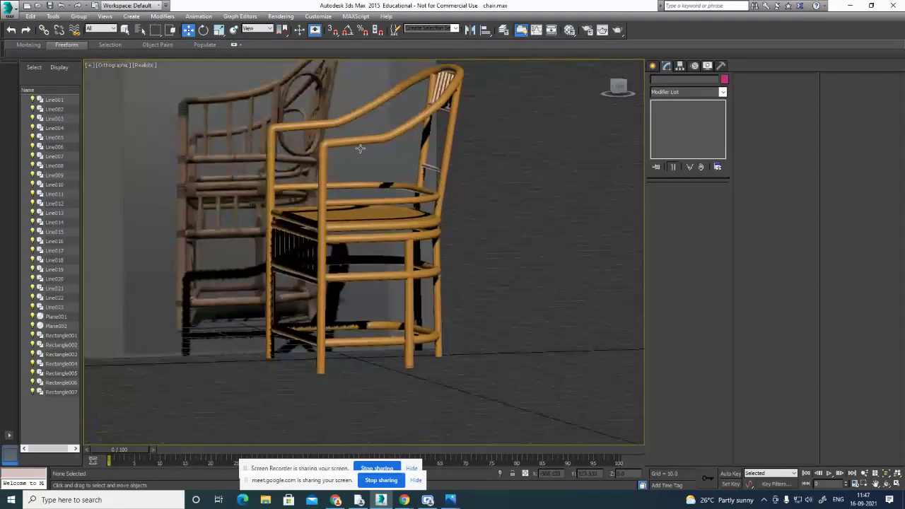
Draw a straight vertical line in the Right view from the armrest down to the rail, just behind the front post.
key("alt+w")
middle_click_drag(212, 306, 258, 340)
left_click(653, 65)
left_click(669, 133)
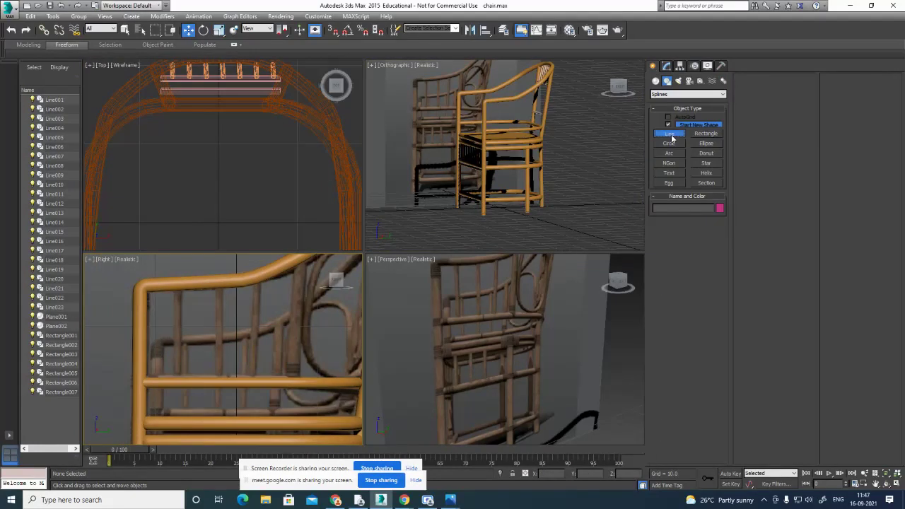
left_click(177, 290)
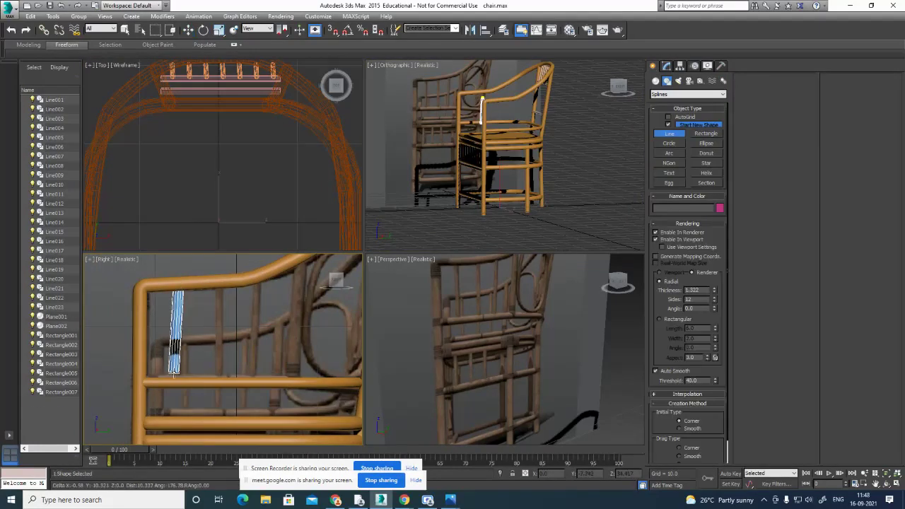
left_click(176, 380)
right_click(176, 380)
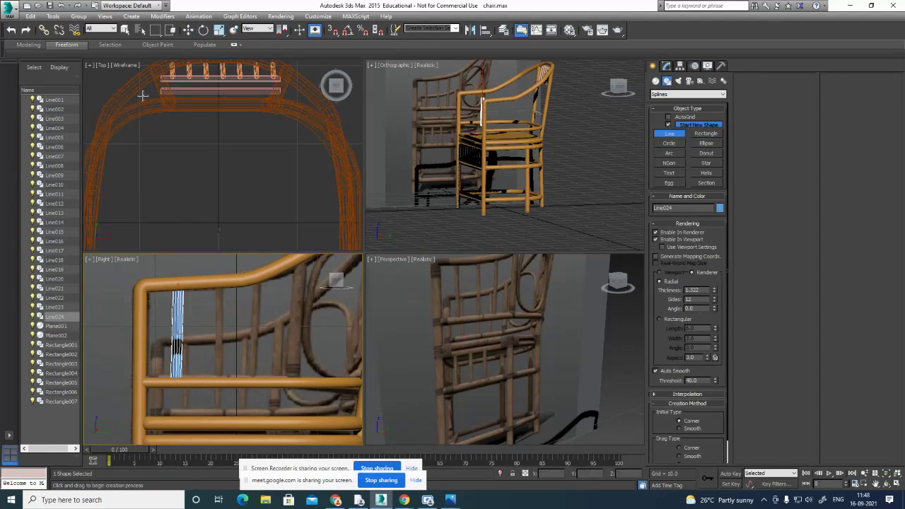
Move the new vertical bar sideways in the Top view onto the side rail, at X about 17.33.
left_click(188, 30)
scroll(219, 275, "down", 6)
middle_click_drag(269, 187, 240, 121)
scroll(241, 121, "down", 2)
scroll(237, 175, "up", 4)
left_click_drag(210, 174, 345, 172)
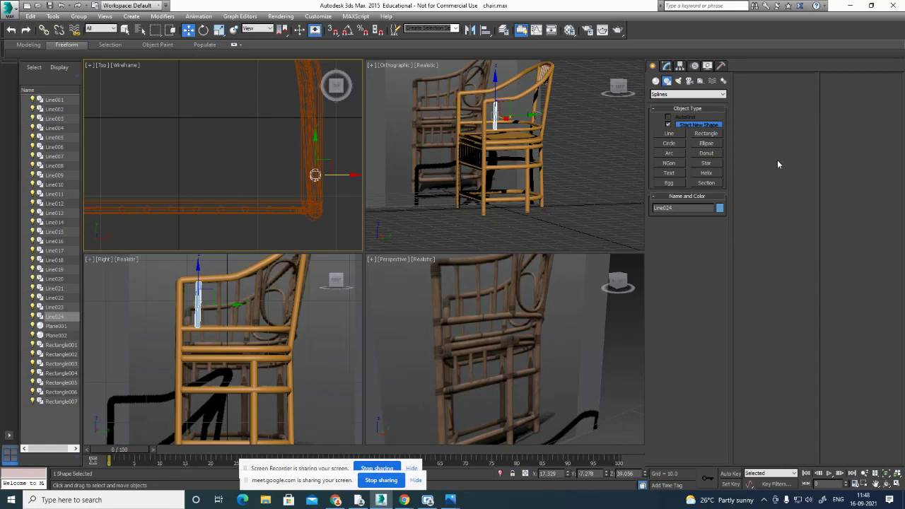
Reduce the vertical bar's thickness to 0.879 and shift it about 0.35 units toward the chair's back.
left_click(667, 66)
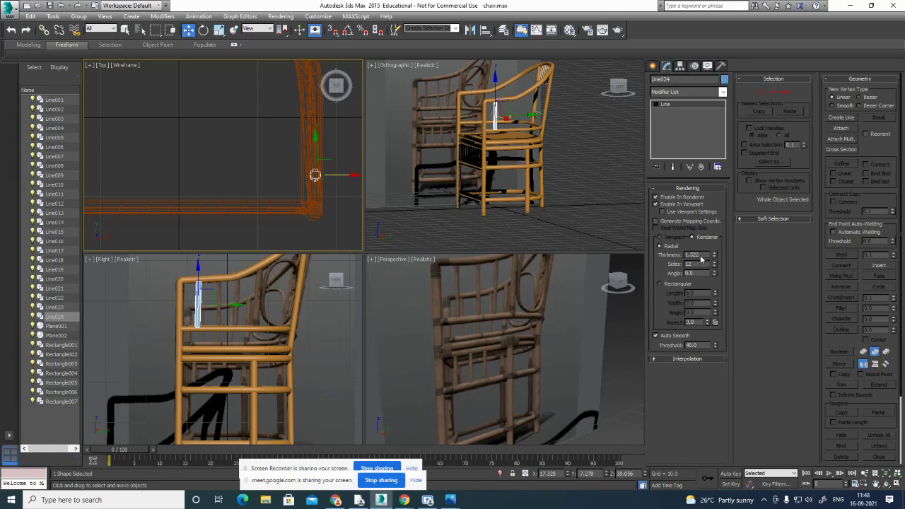
left_click_drag(714, 256, 717, 269)
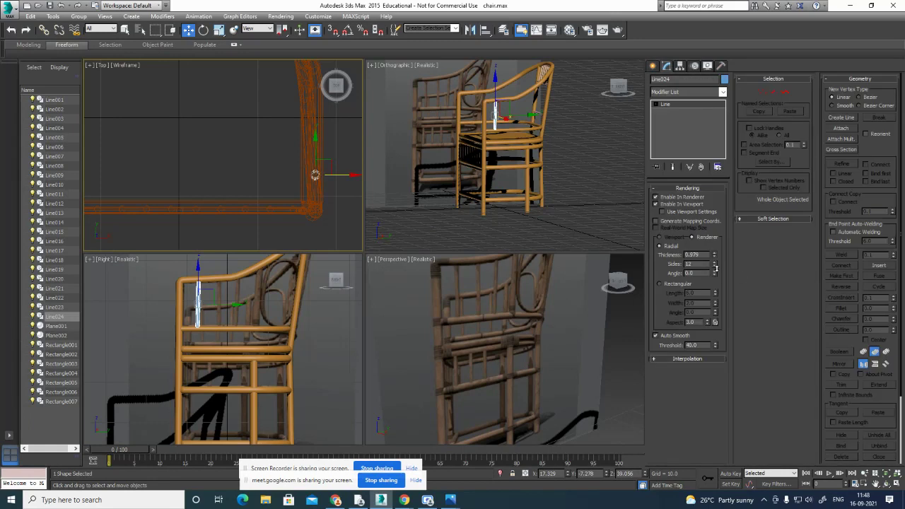
scroll(229, 303, "up", 2)
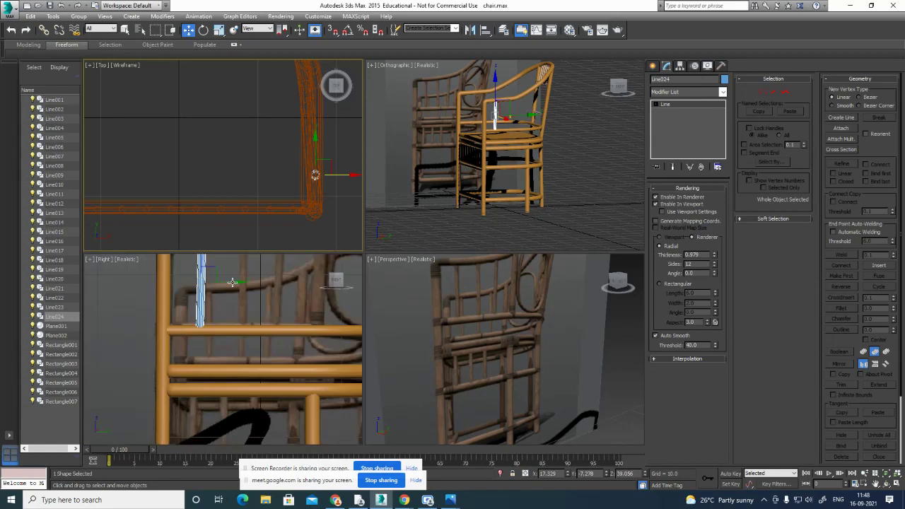
left_click_drag(232, 282, 236, 282)
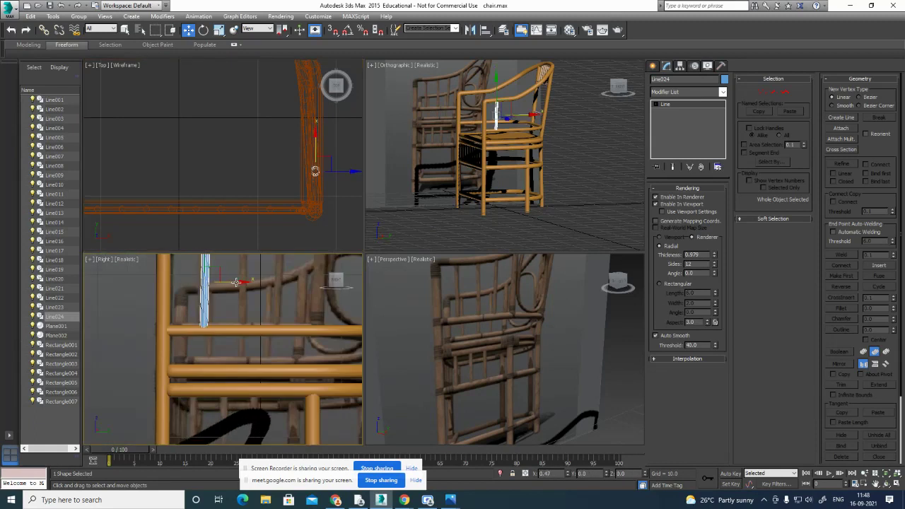
right_click(539, 172)
key("alt+w")
middle_click_drag(540, 172, 393, 289, "alt")
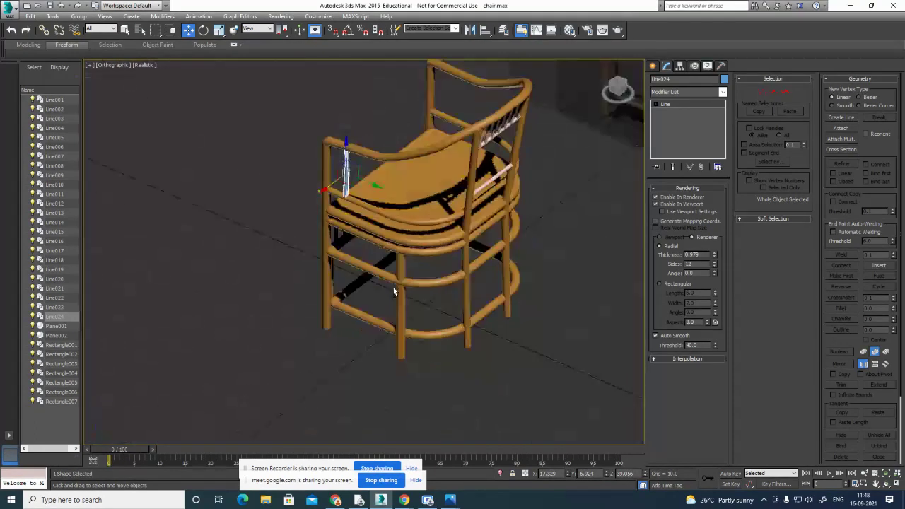
scroll(394, 221, "up", 5)
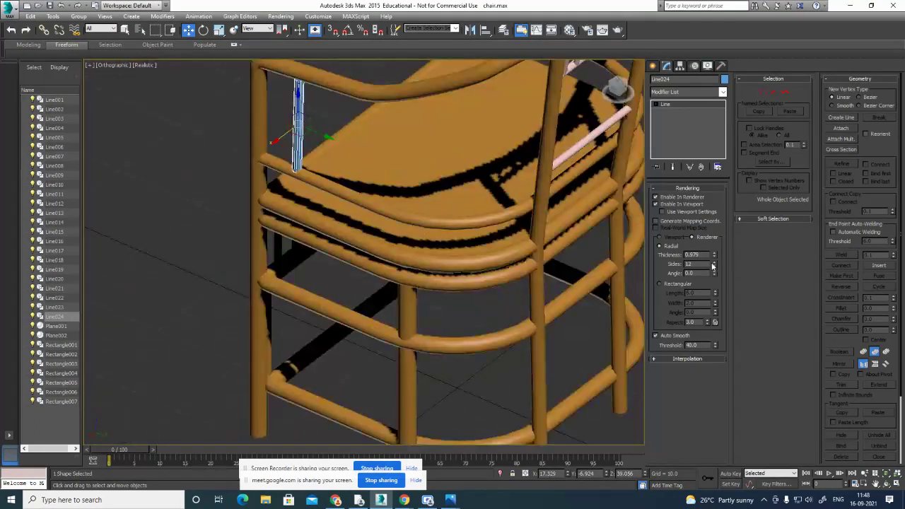
left_click_drag(715, 256, 715, 259)
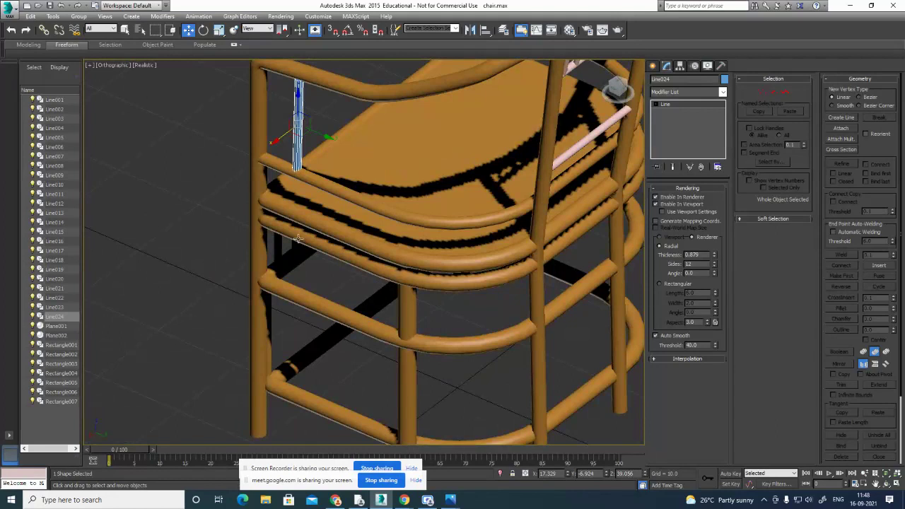
middle_click_drag(297, 238, 586, 265, "alt")
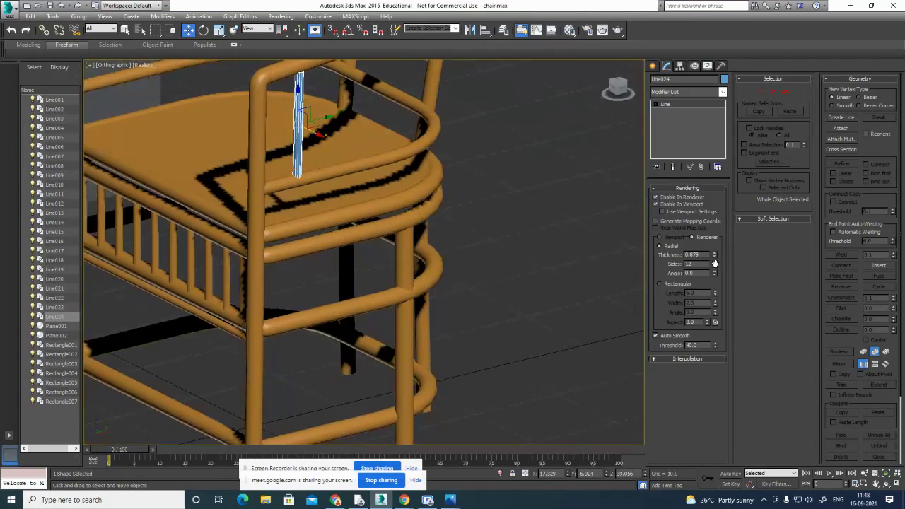
Make three copies of the vertical bar toward the chair's back, spaced about 4.7 units apart.
key("alt+w")
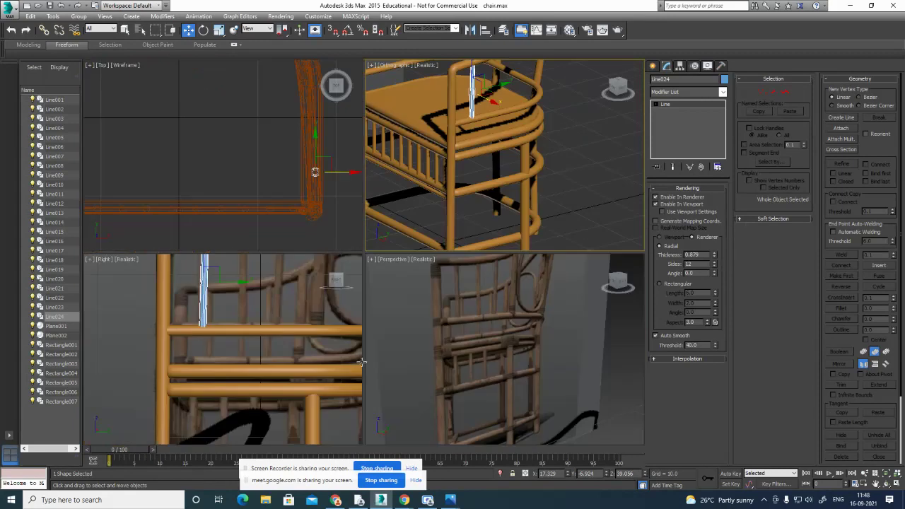
scroll(287, 320, "down", 3)
middle_click_drag(283, 309, 264, 339)
scroll(265, 339, "up", 3)
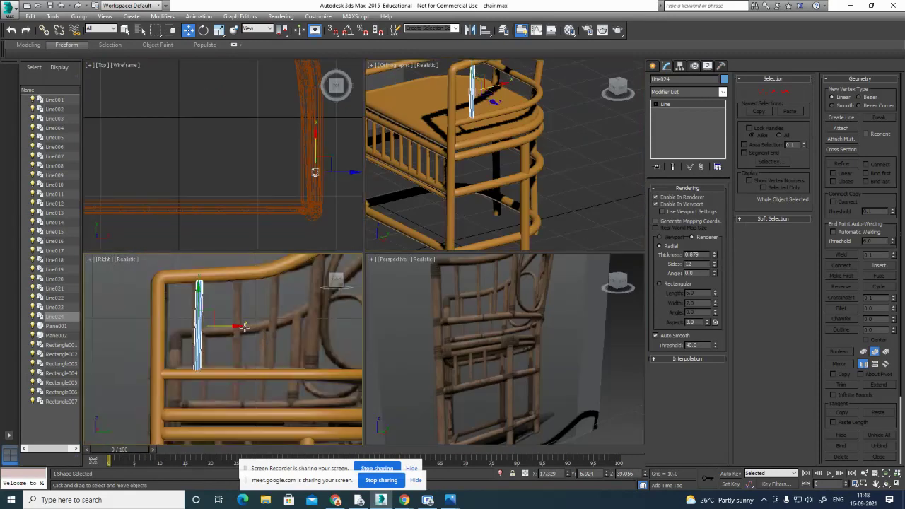
left_click_drag(245, 327, 274, 327, "shift")
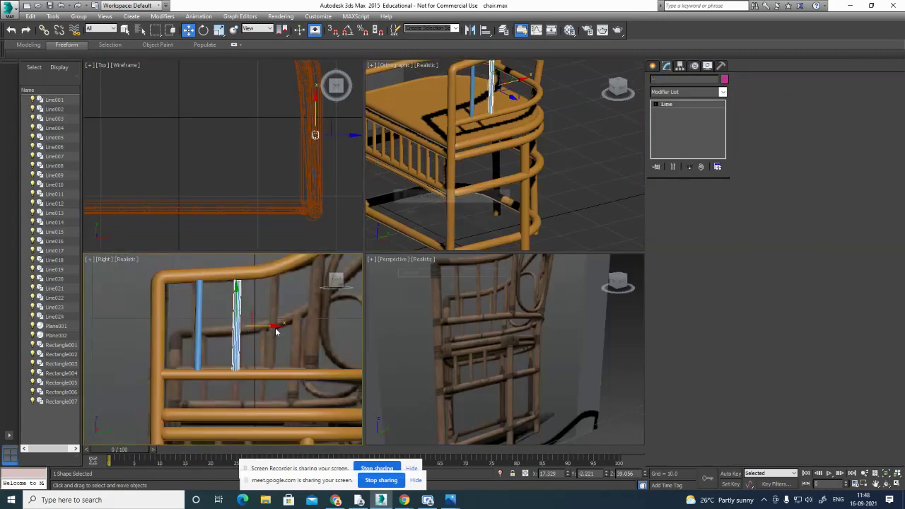
left_click(477, 254)
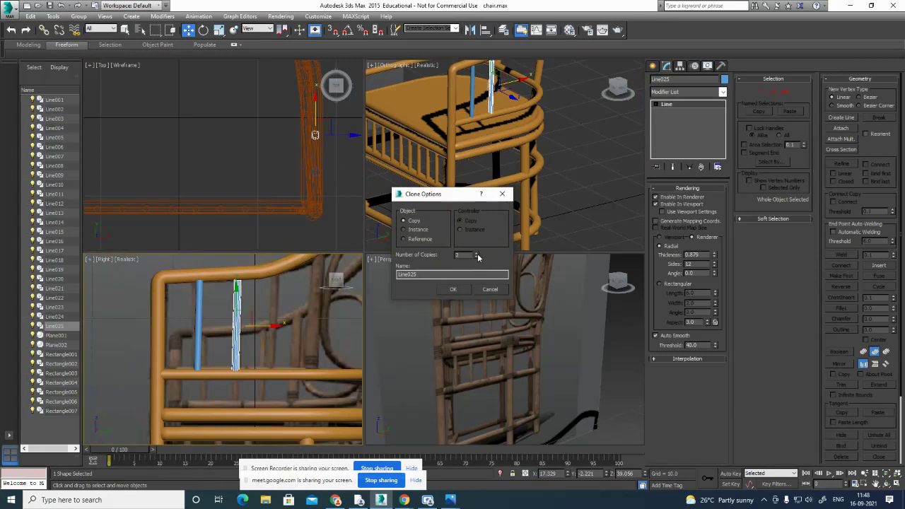
left_click(457, 289)
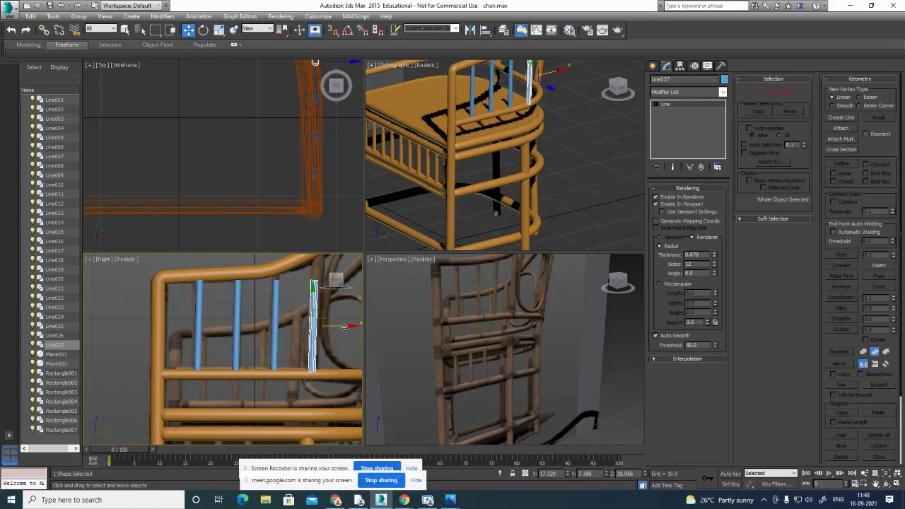
Nudge the rearmost bar Line027 slightly backward and raise its top vertex to meet the sloping armrest.
left_click_drag(344, 328, 345, 329)
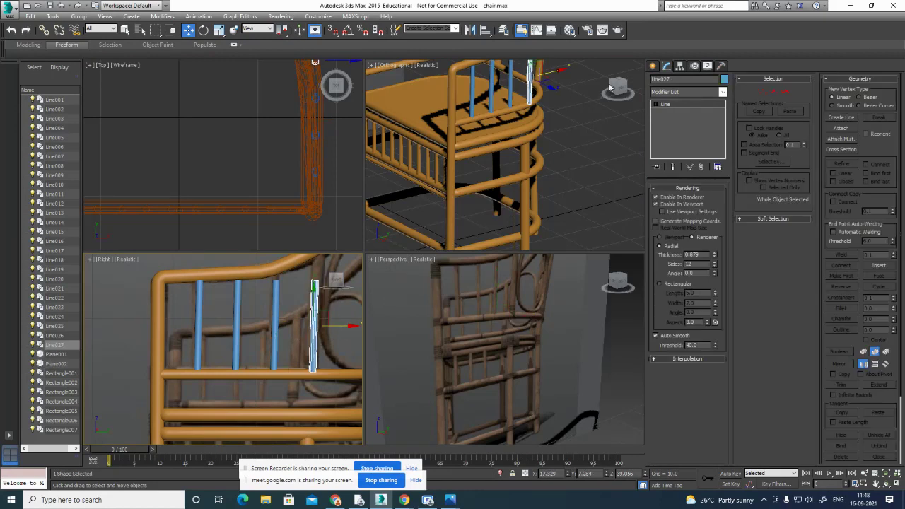
left_click(762, 91)
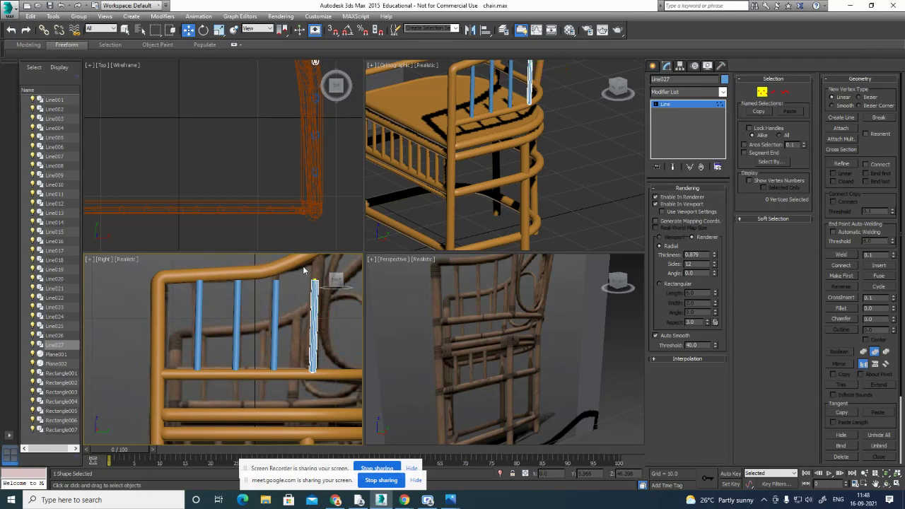
left_click(314, 284)
left_click_drag(316, 292, 314, 232)
middle_click_drag(504, 193, 440, 242)
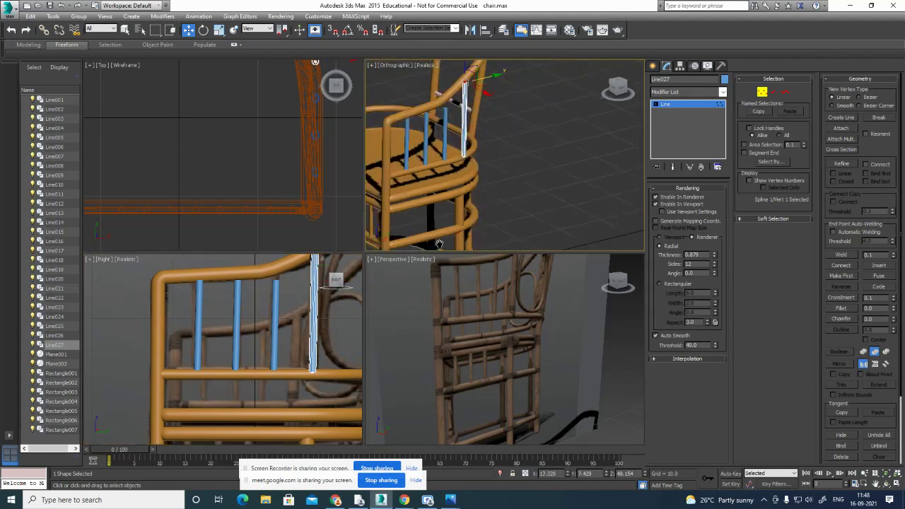
Move both end vertices of the rearmost bar Line027 about 1.62 units inward along X in the Top view.
middle_click_drag(486, 159, 538, 194, "alt")
scroll(495, 147, "up", 2)
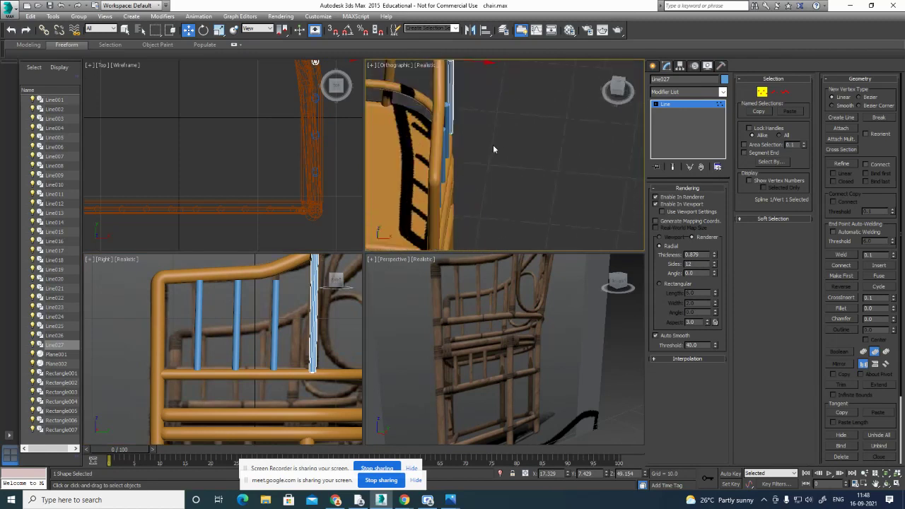
scroll(212, 137, "down", 4)
scroll(241, 166, "up", 5)
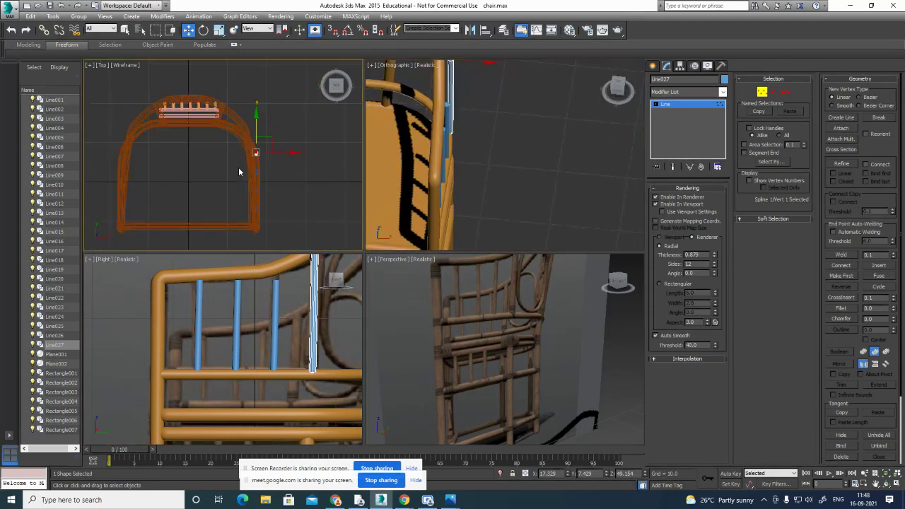
left_click_drag(230, 104, 300, 135)
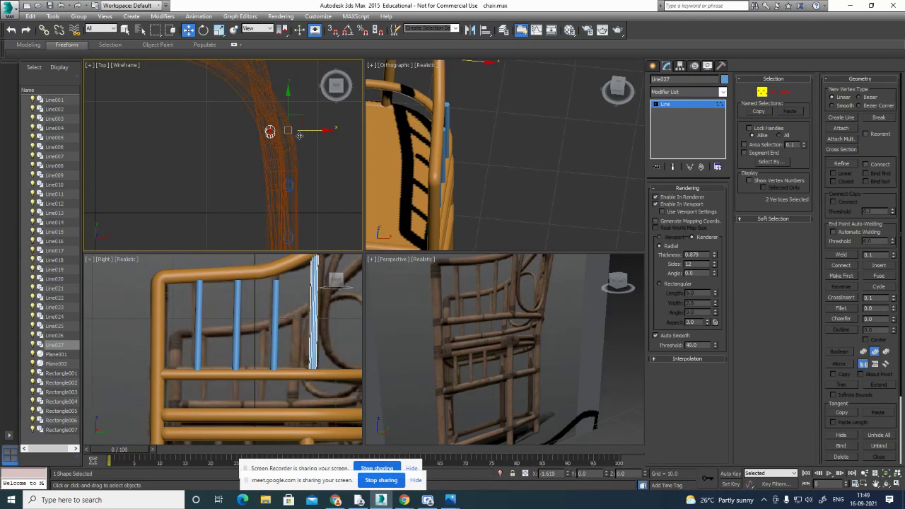
Move the bottom vertex of Line027 about 1 unit back outward along X onto the side rail and finish vertex editing.
middle_click_drag(558, 146, 489, 157, "alt")
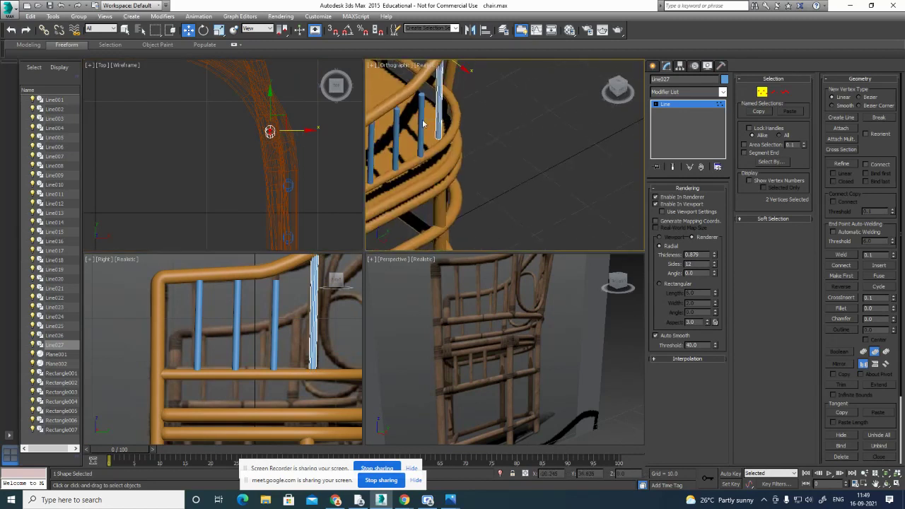
left_click_drag(422, 124, 452, 156)
middle_click_drag(456, 157, 490, 161, "alt")
left_click_drag(466, 155, 472, 157)
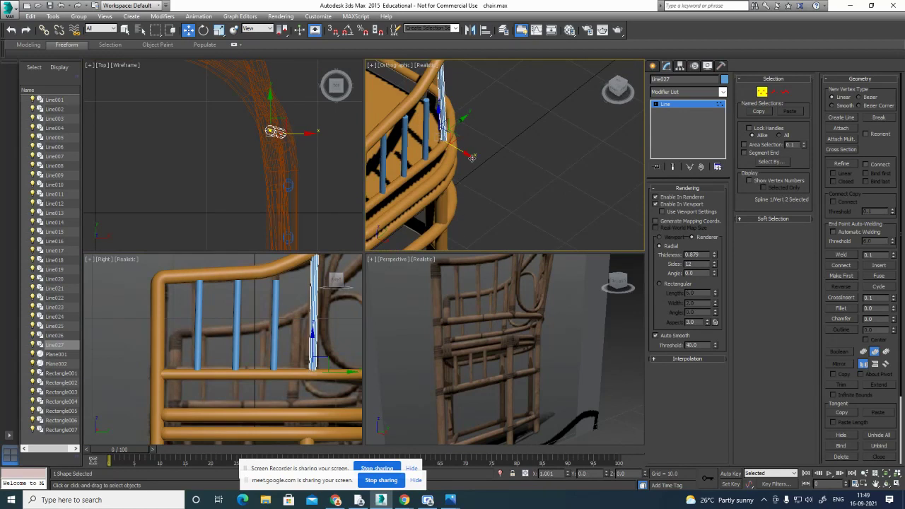
middle_click_drag(507, 161, 475, 145, "alt")
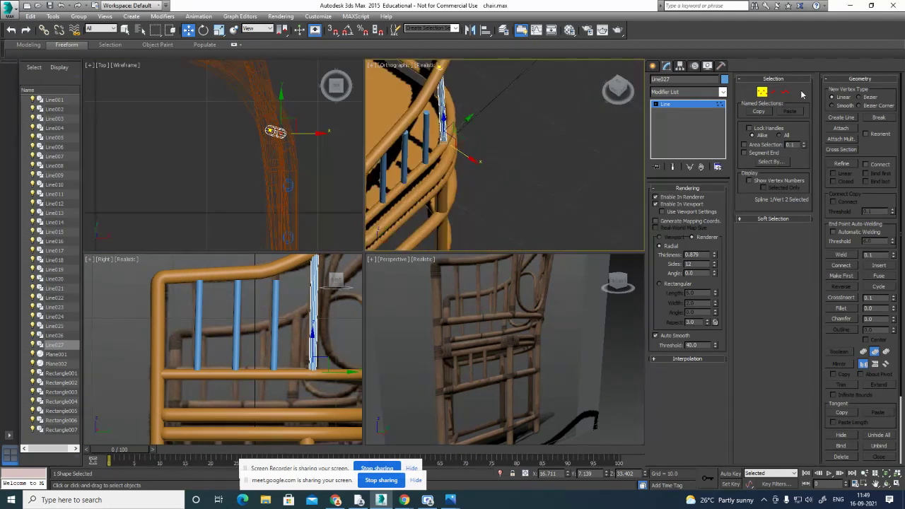
left_click(762, 92)
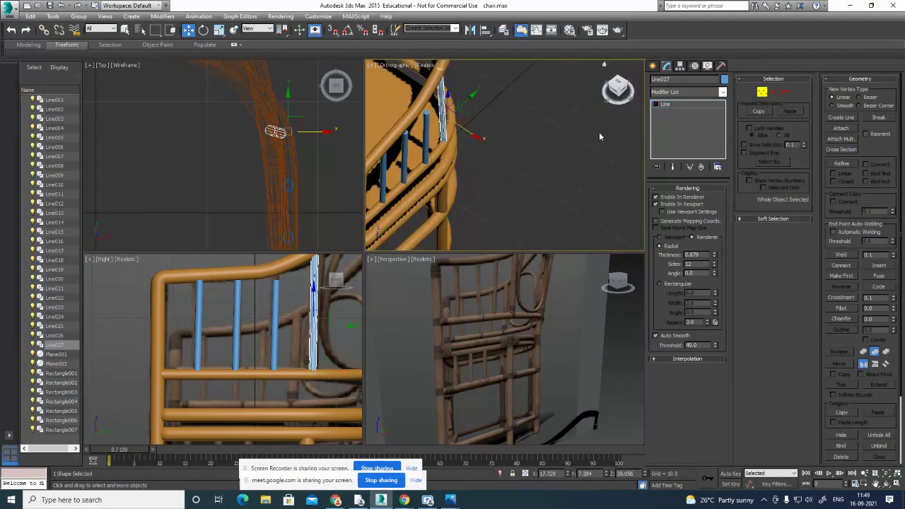
Raise the top vertex of bar Line026 about 1.6 units to the armrest and shift it about 0.98 units inward.
left_click(430, 140)
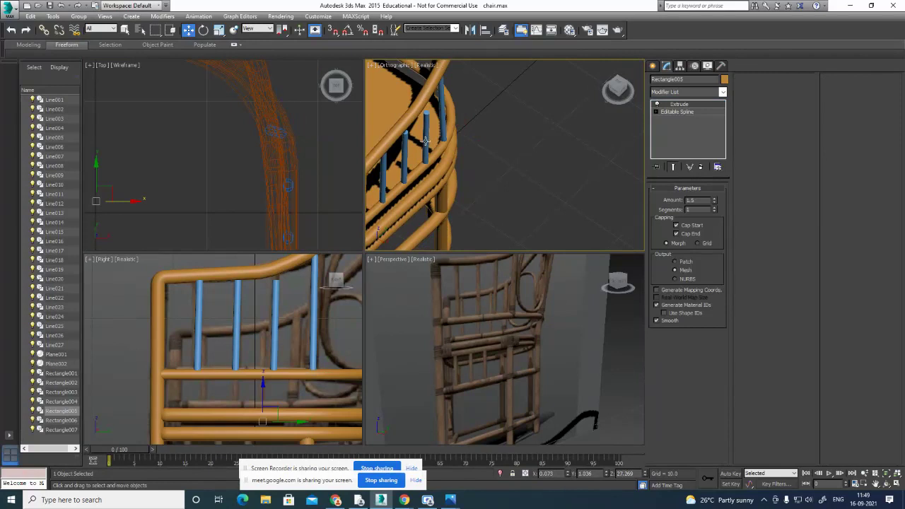
left_click(761, 92)
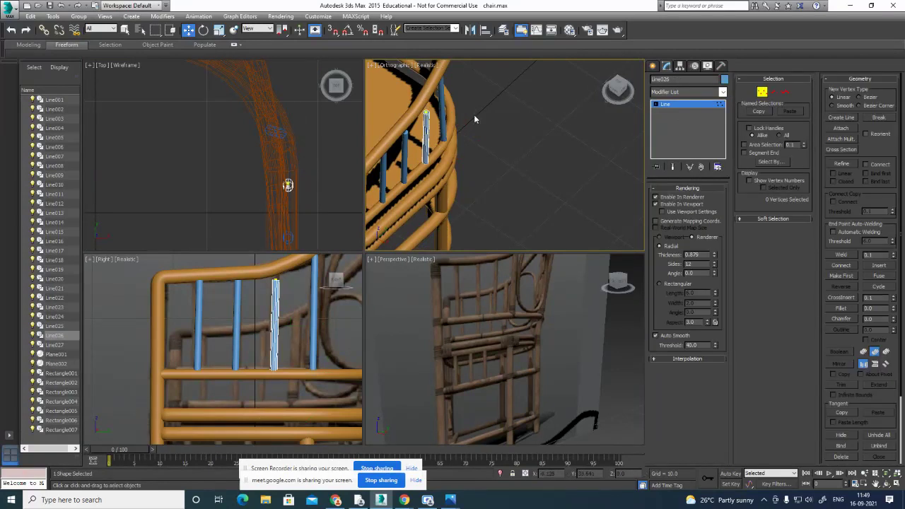
left_click(427, 113)
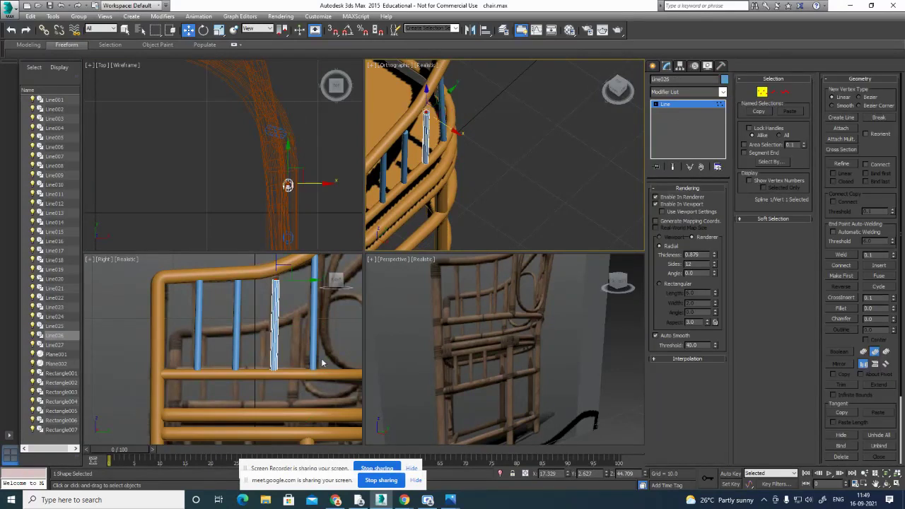
middle_click_drag(264, 284, 269, 325)
left_click_drag(278, 294, 279, 283)
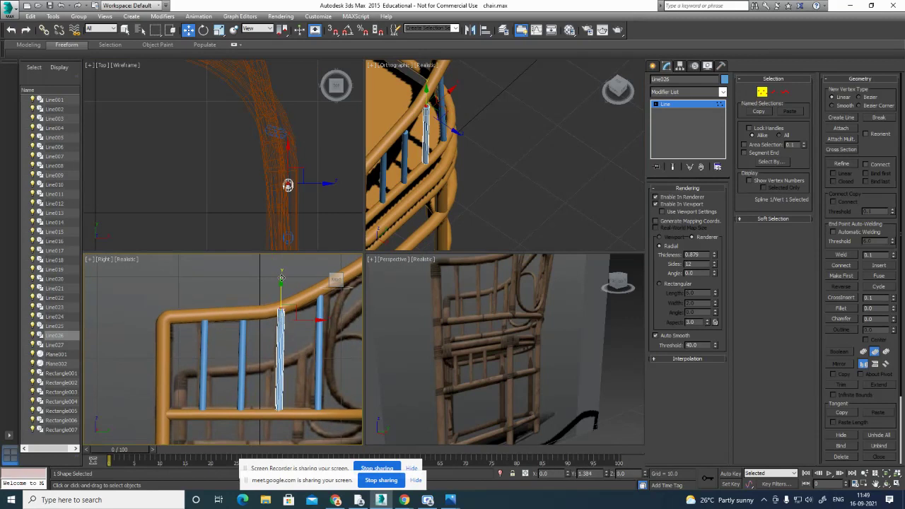
left_click(320, 184)
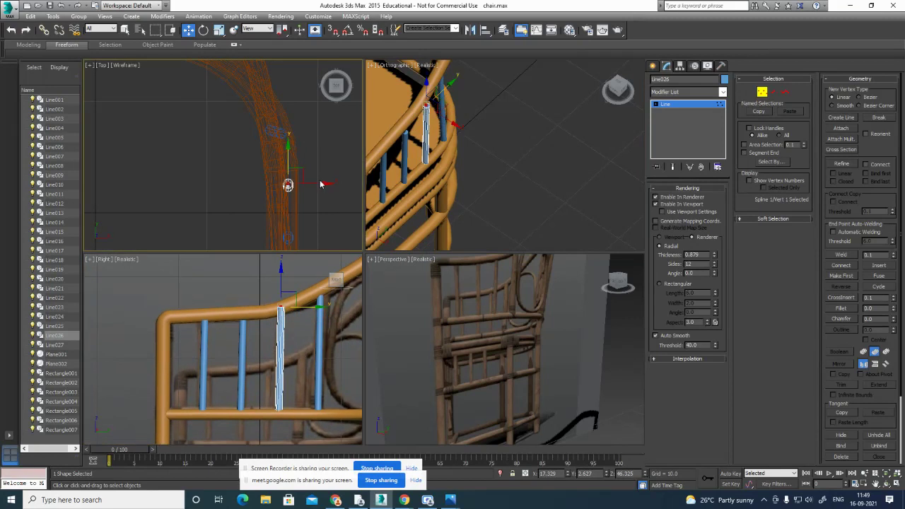
left_click_drag(324, 182, 314, 187)
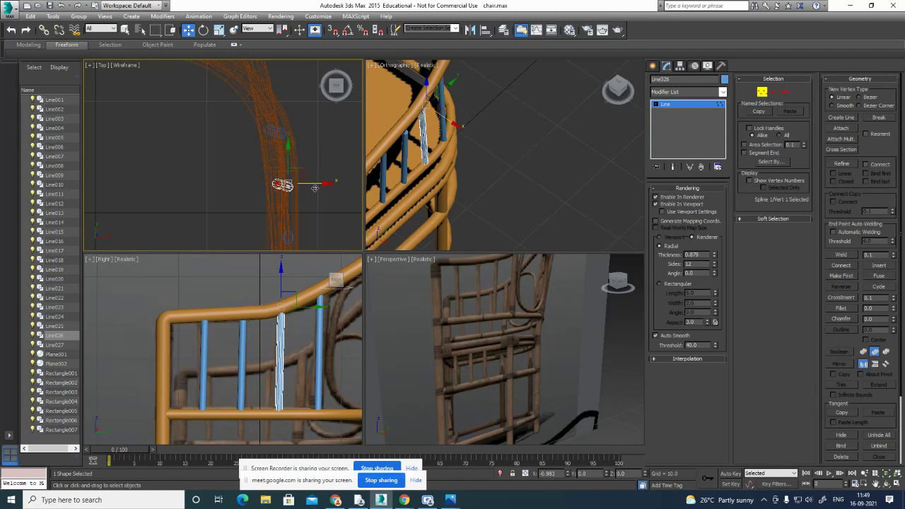
left_click(762, 91)
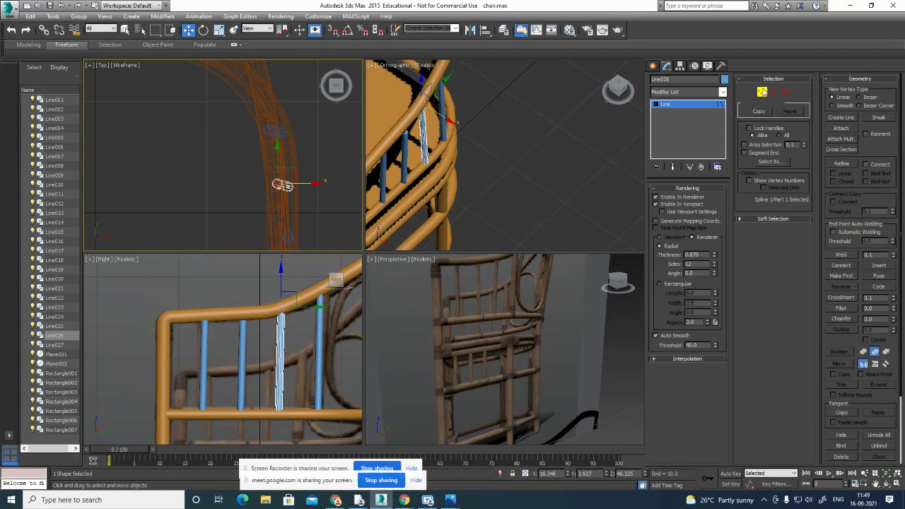
Raise the top vertex of bar Line025 about 1 unit into the armrest and shift it about 0.39 units inward.
left_click(407, 159)
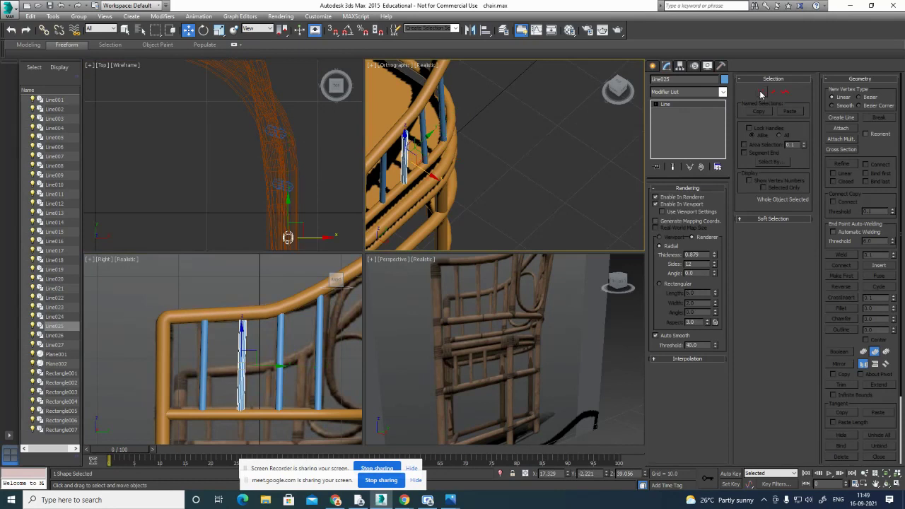
left_click(762, 92)
left_click(242, 311)
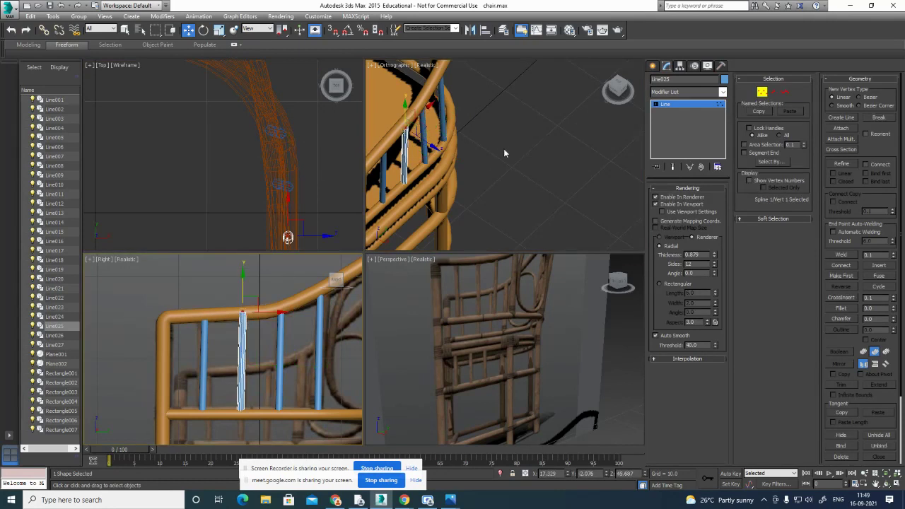
middle_click_drag(505, 152, 557, 153)
scroll(528, 165, "up", 2)
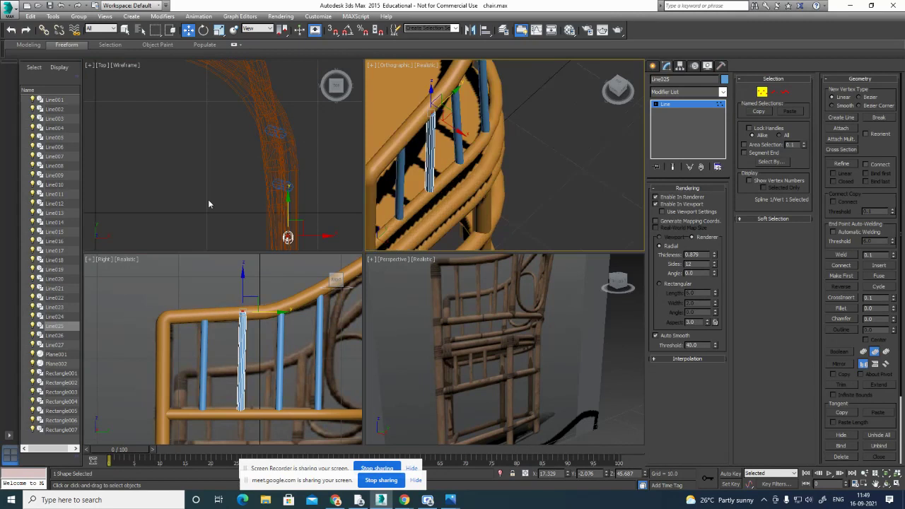
middle_click_drag(318, 195, 297, 128)
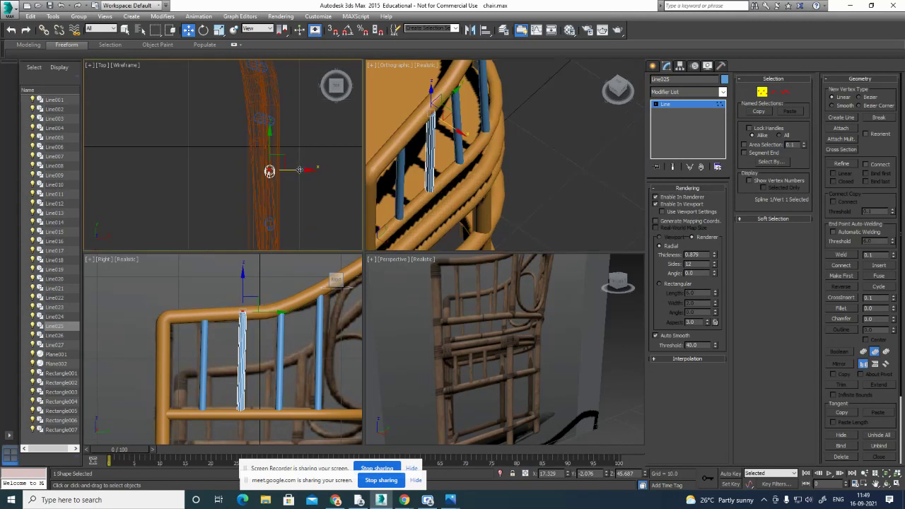
left_click_drag(299, 170, 295, 170)
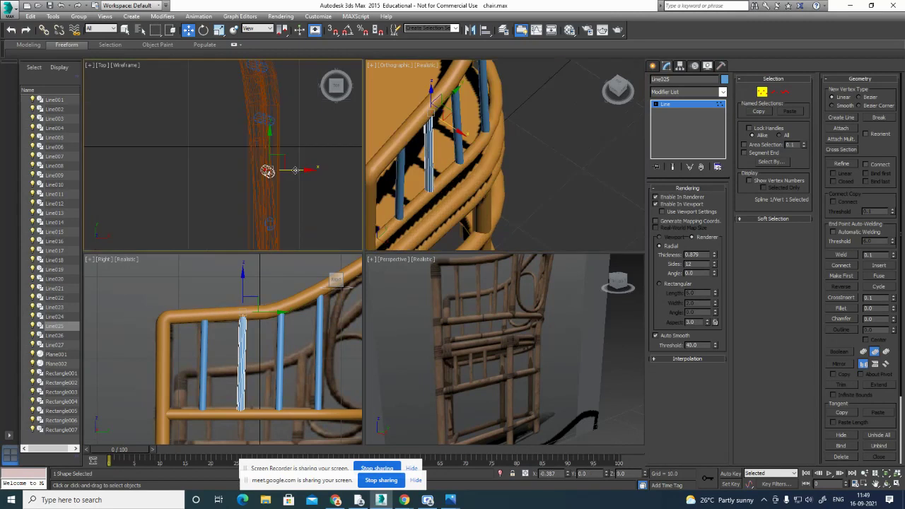
middle_click_drag(466, 176, 622, 138, "alt")
left_click(763, 93)
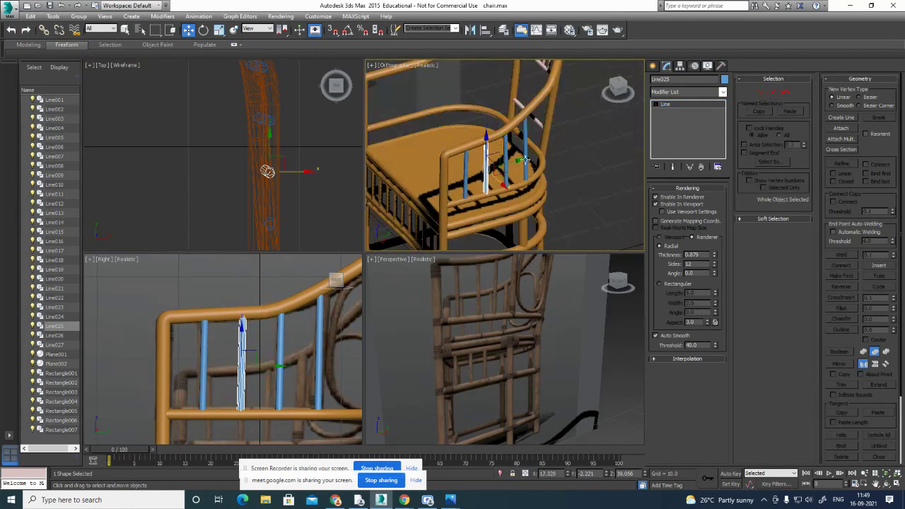
Increase the thickness of the rearmost bar Line027 to 0.949.
left_click(528, 144)
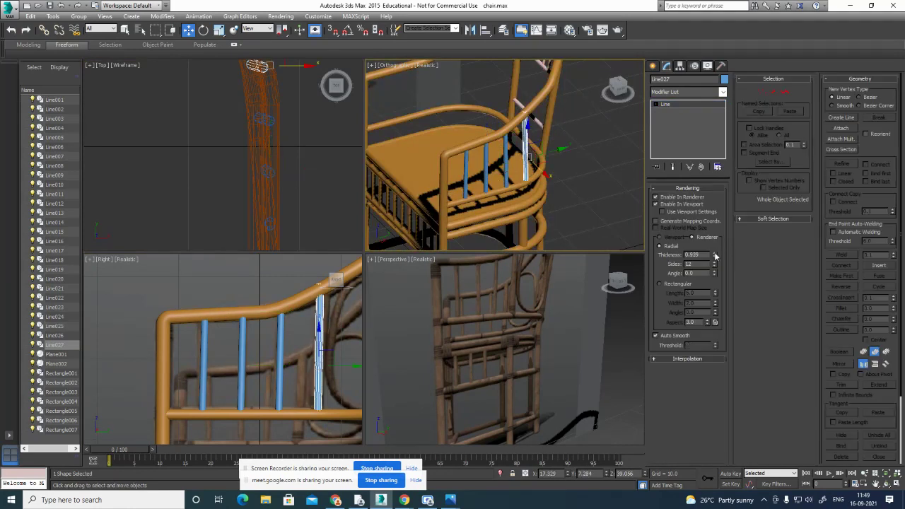
left_click(715, 253)
key("alt+Tab")
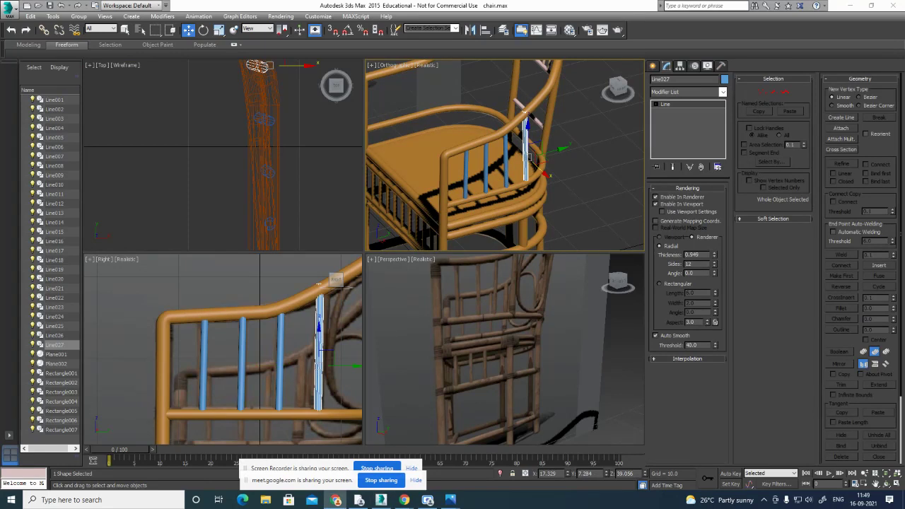
left_click(586, 186)
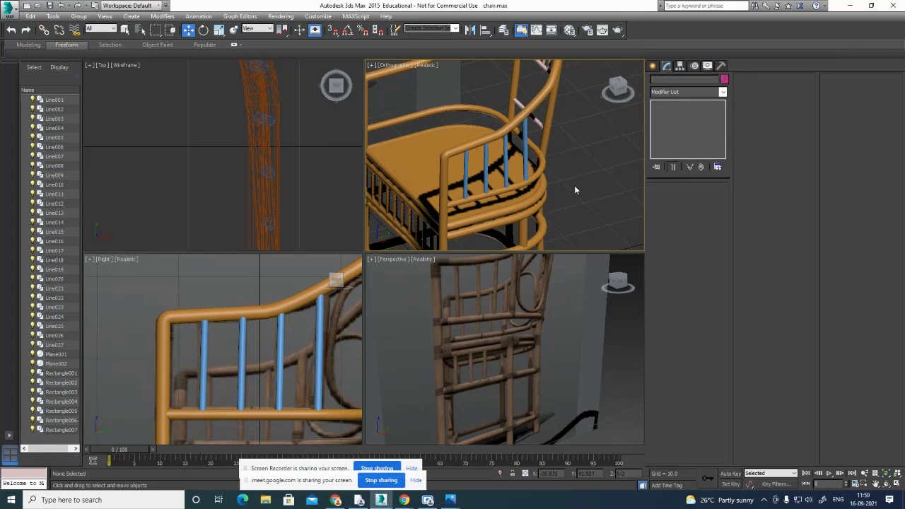
Compare the bars with the reference chair and reduce the rearmost bar Line027's thickness to 0.939.
middle_click_drag(574, 185, 528, 167, "alt")
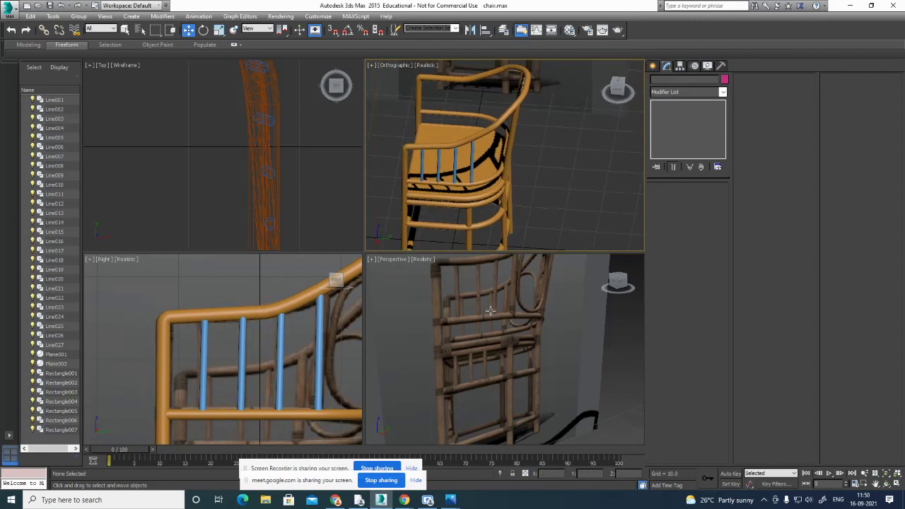
scroll(262, 341, "down", 4)
scroll(262, 340, "up", 4)
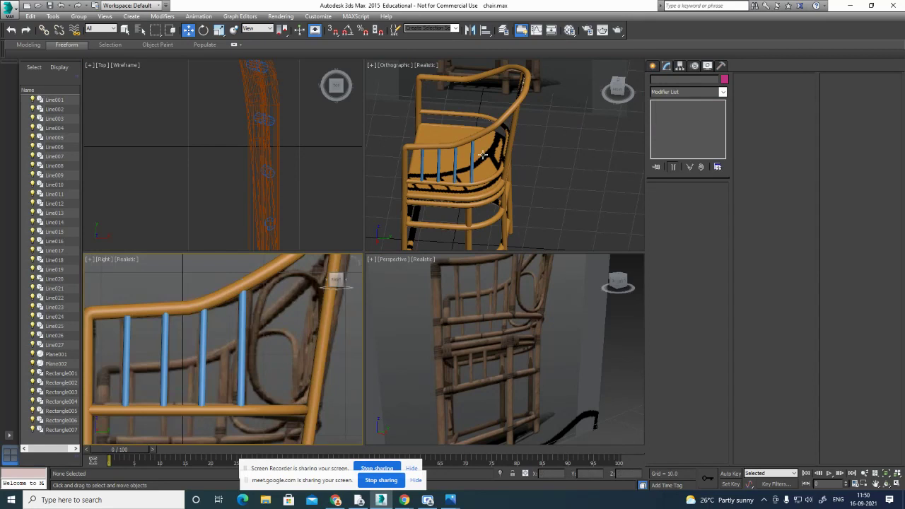
middle_click_drag(481, 154, 543, 179, "alt")
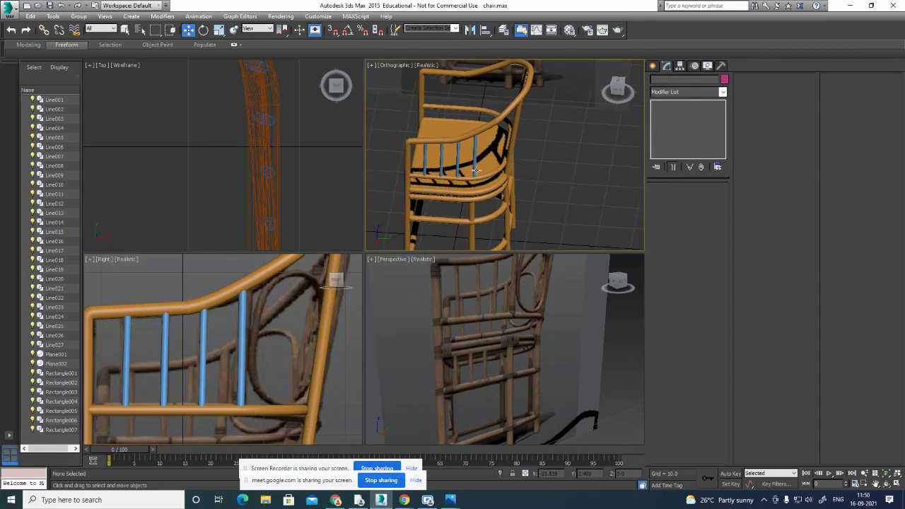
left_click(476, 170)
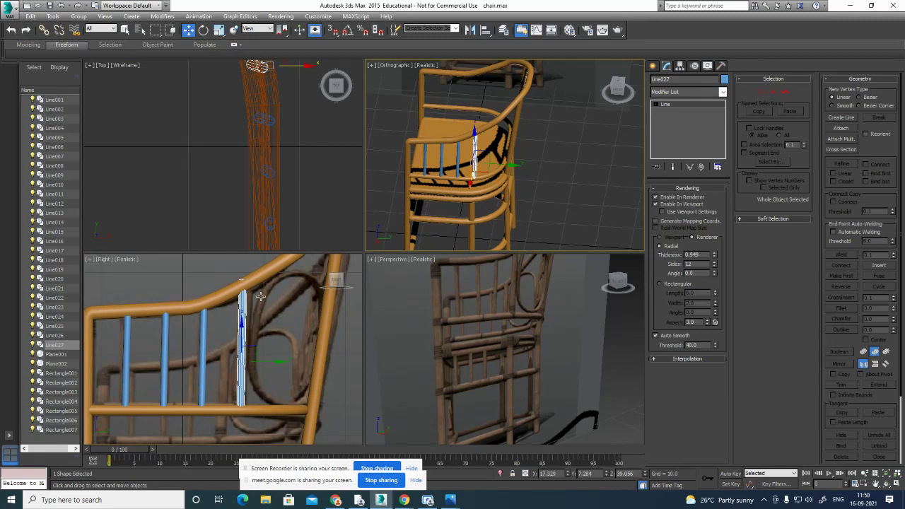
middle_click_drag(566, 183, 712, 230, "alt")
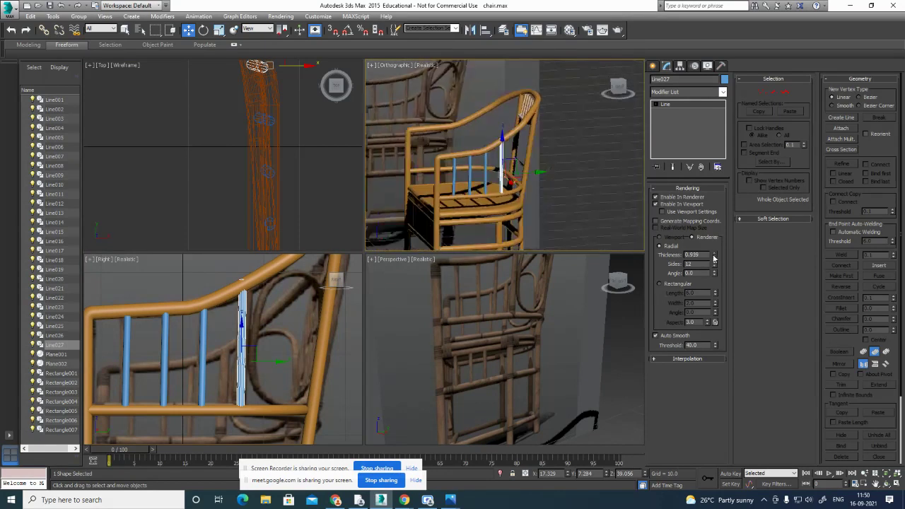
left_click(589, 183)
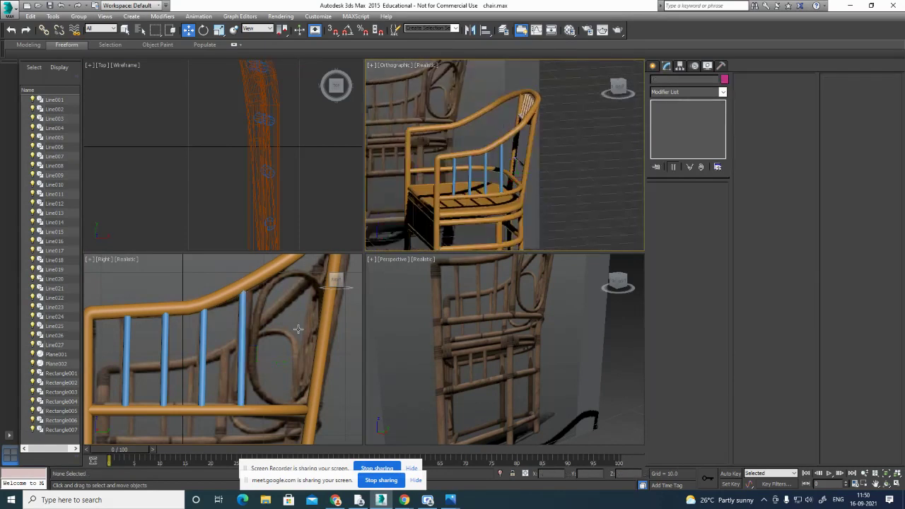
Draw a circle spline in the Right view over the reference's looped cane, centred at about Y 12.4, Z 41.2.
left_click(652, 66)
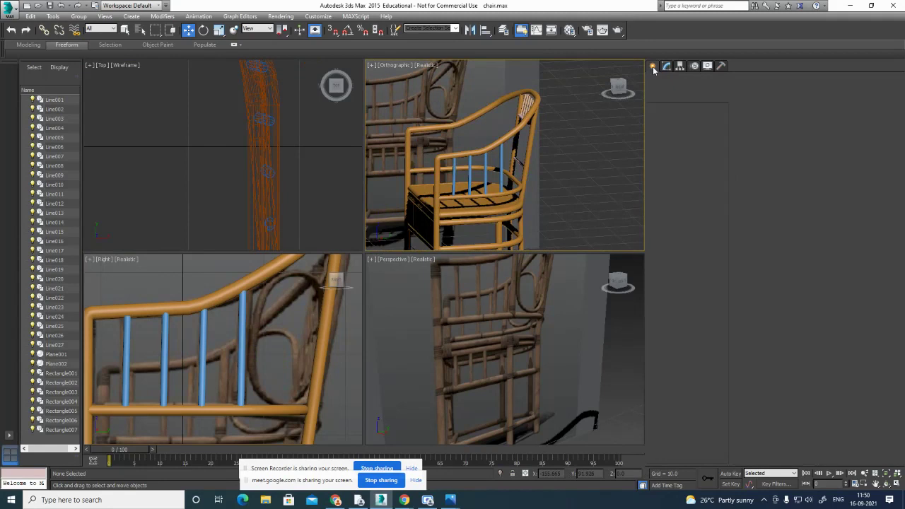
left_click(672, 144)
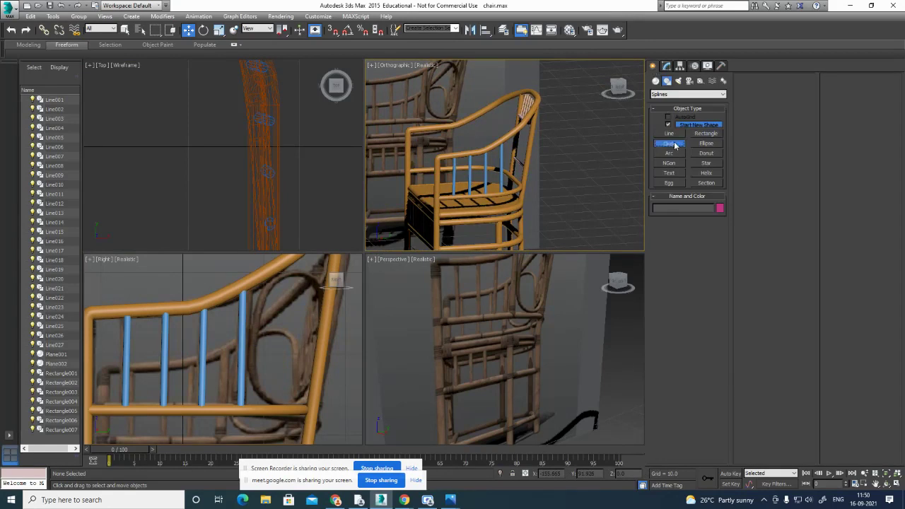
scroll(255, 151, "down", 3)
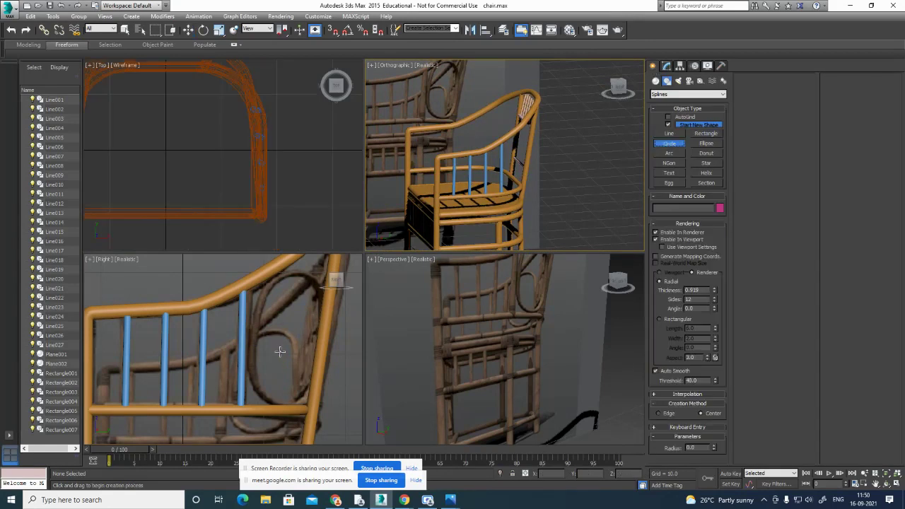
left_click_drag(282, 345, 297, 396)
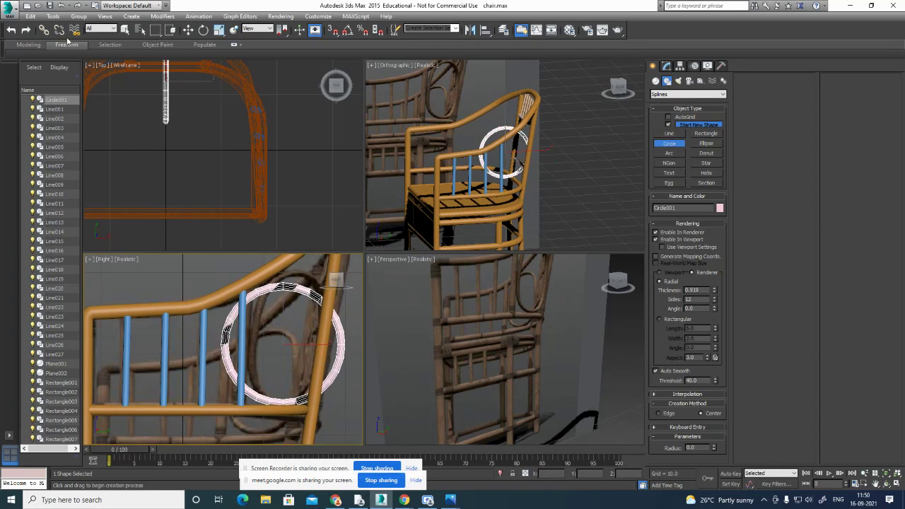
Move the circle sideways in the Top view to the chair's side frame, at X about 15.6.
left_click(192, 32)
middle_click_drag(188, 131, 193, 183)
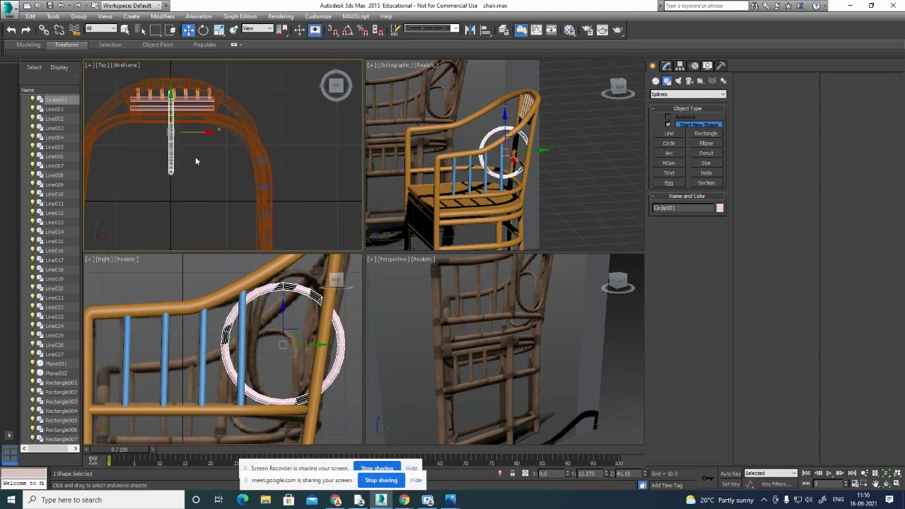
left_click_drag(202, 133, 282, 122)
middle_click_drag(570, 190, 516, 187, "alt")
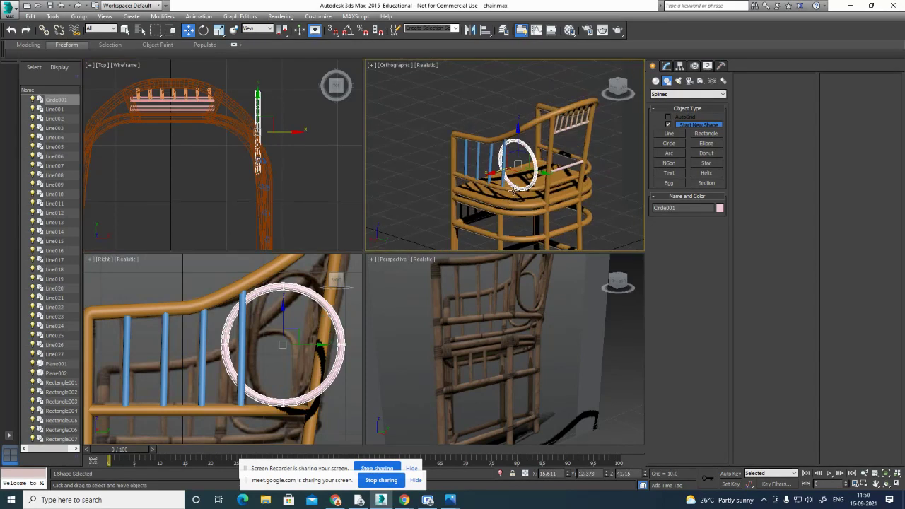
Rotate the circle about the vertical axis to a Z rotation of about 122.9 so it follows the curved side frame.
key("alt+w")
middle_click_drag(481, 302, 495, 309, "alt")
scroll(495, 309, "up", 5)
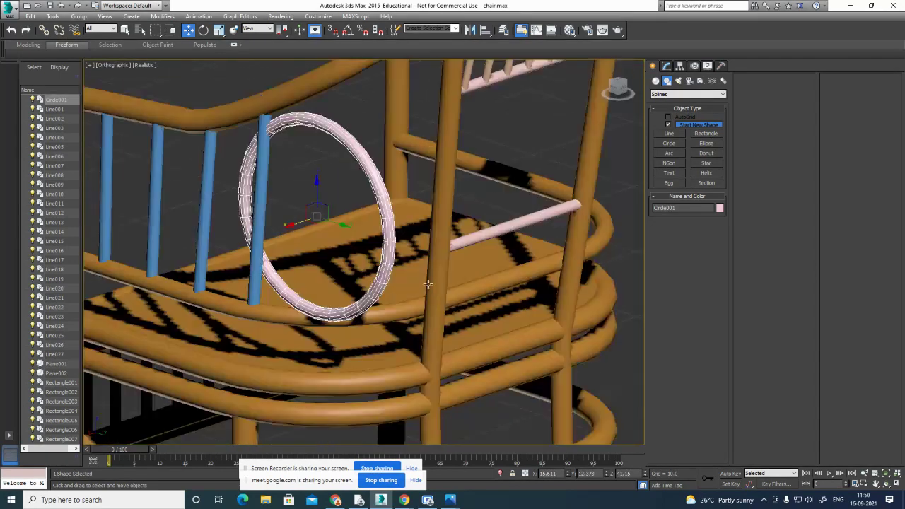
middle_click_drag(401, 309, 422, 308, "alt")
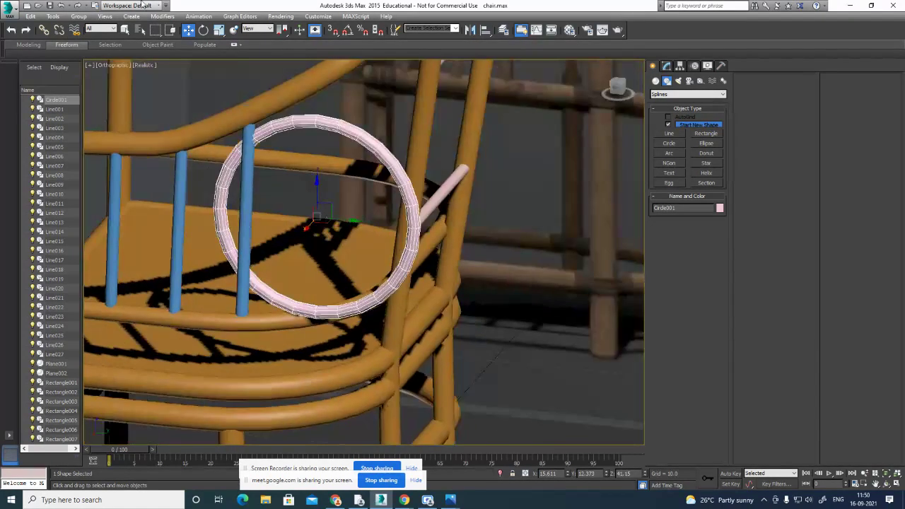
left_click(203, 31)
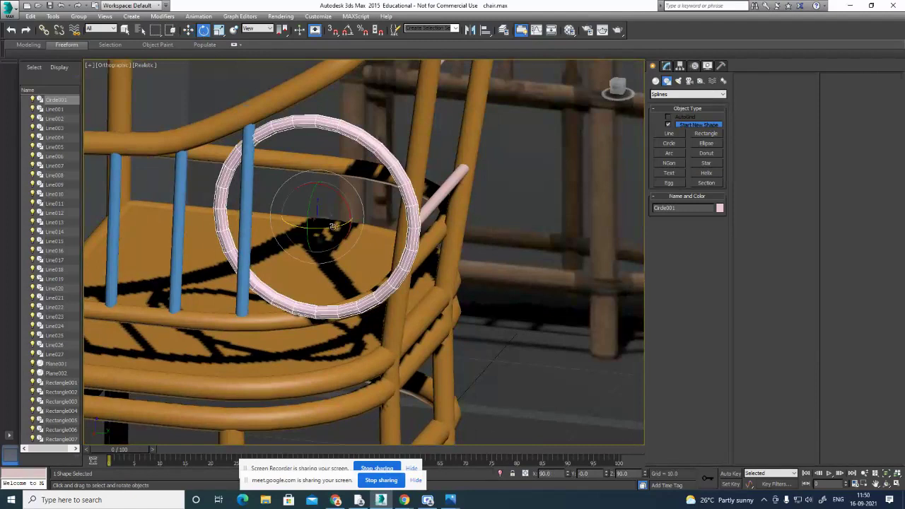
left_click_drag(334, 226, 352, 230)
Move the circle inward between the armrest and the seat frame, to about X 13.0, Y 11.9, Z 41.0.
middle_click_drag(371, 245, 388, 253, "alt")
left_click(188, 30)
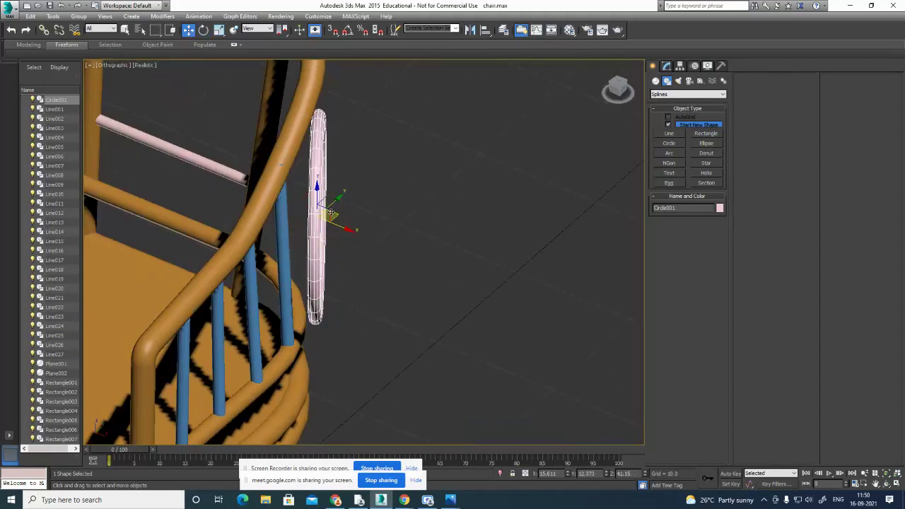
left_click_drag(331, 213, 305, 216)
middle_click_drag(332, 228, 236, 254, "alt")
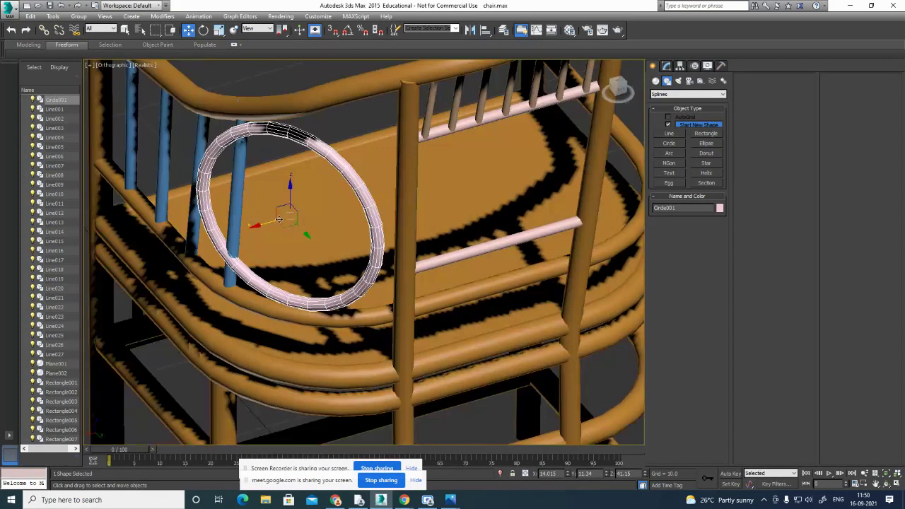
left_click_drag(293, 217, 308, 219)
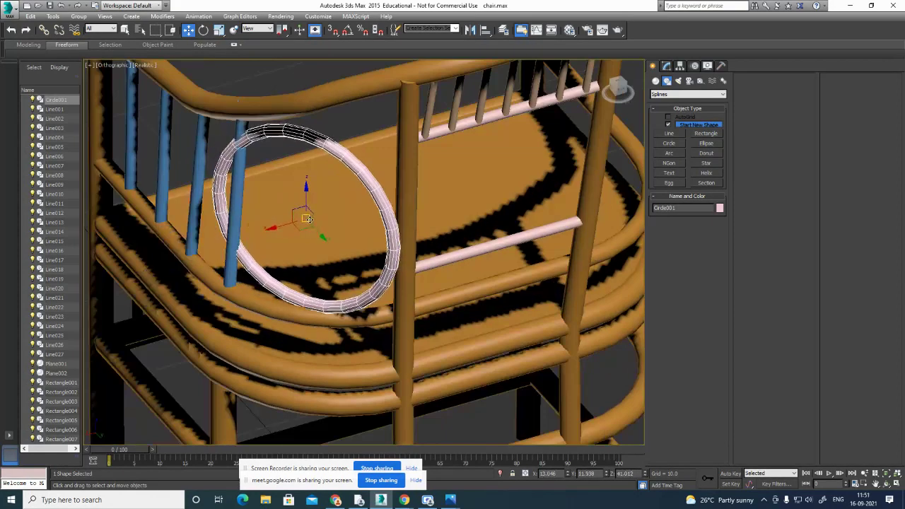
Try the World and Local reference coordinate systems and test sliding the circle along its local X axis.
left_click(269, 29)
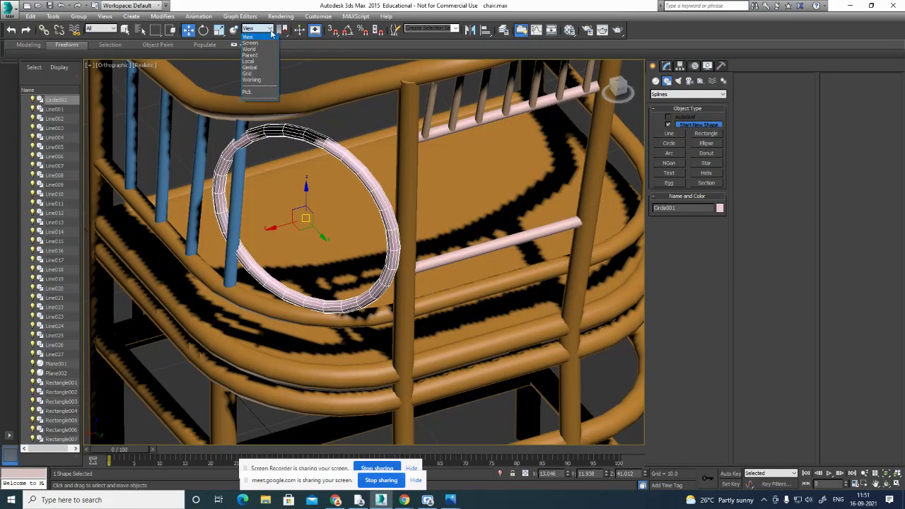
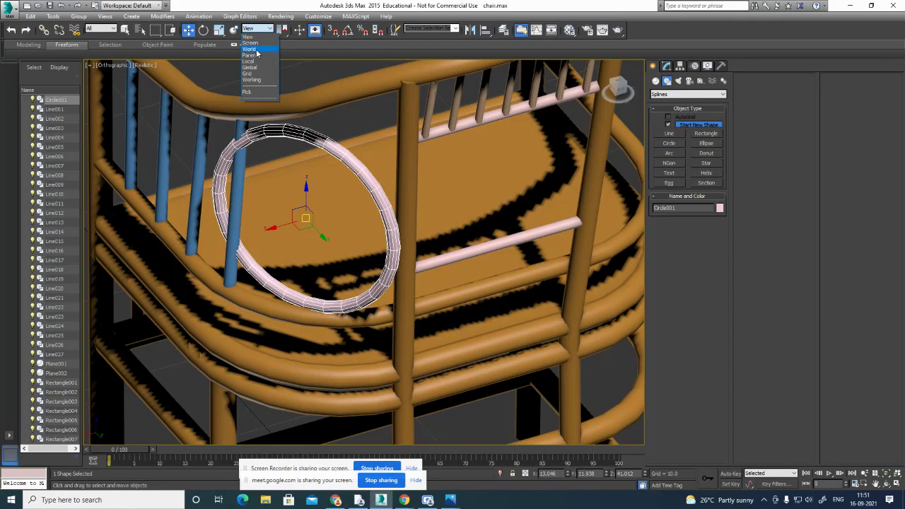
left_click(257, 49)
middle_click_drag(349, 272, 366, 272, "alt")
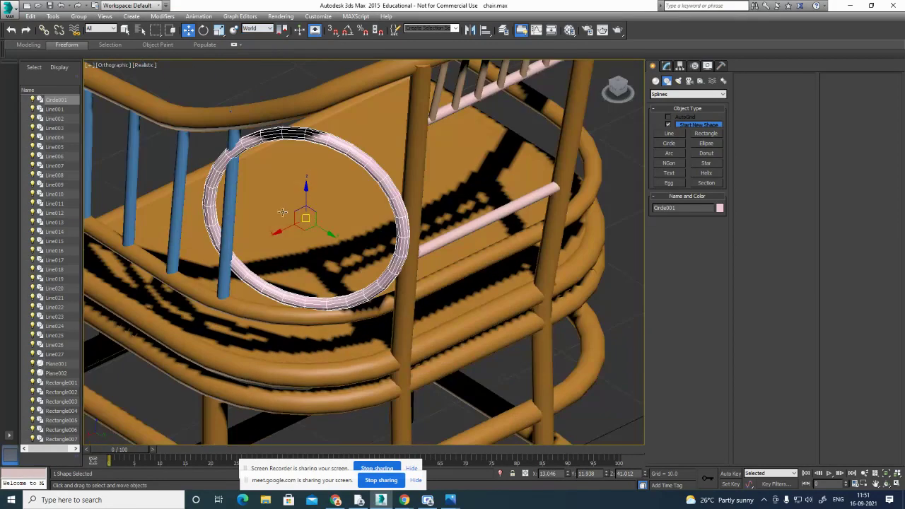
left_click(270, 30)
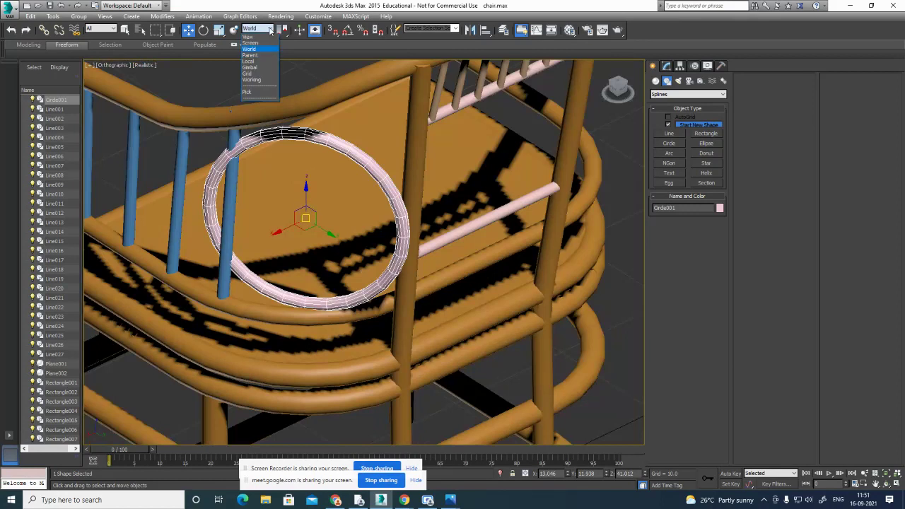
left_click(257, 62)
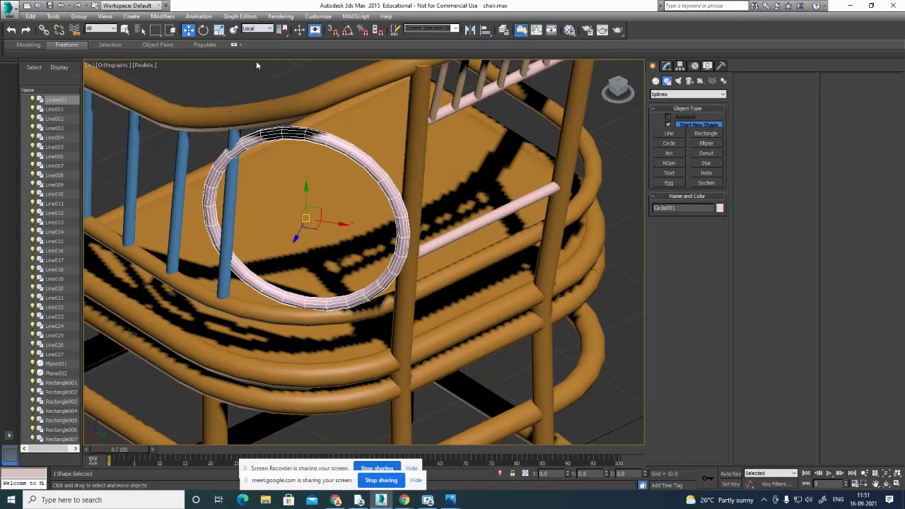
middle_click_drag(369, 268, 344, 219, "alt")
left_click_drag(333, 207, 336, 211)
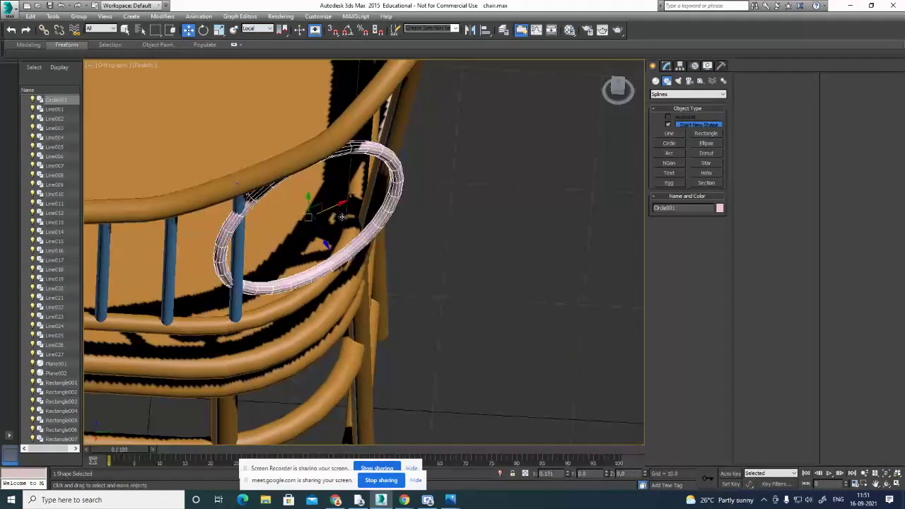
left_click_drag(297, 175, 291, 169)
Try the Screen and World reference coordinate systems for moving the circle.
left_click(257, 28)
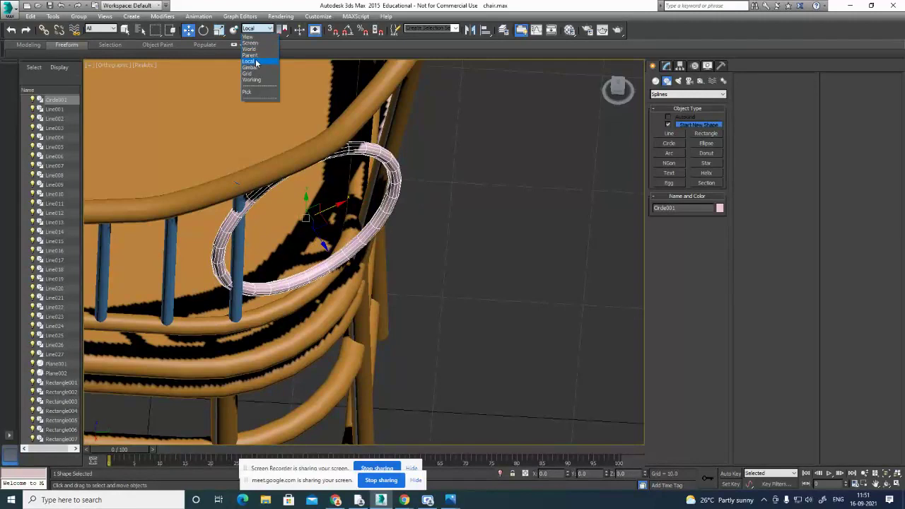
left_click(251, 44)
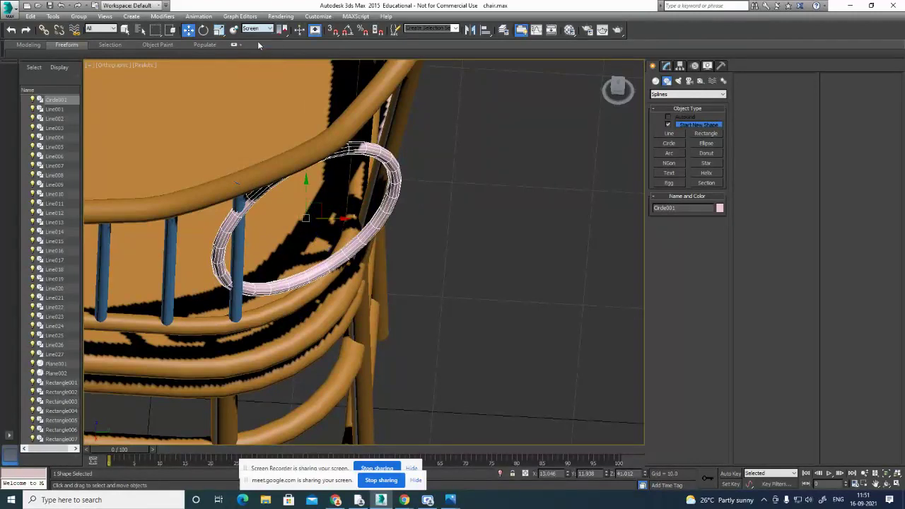
left_click(272, 29)
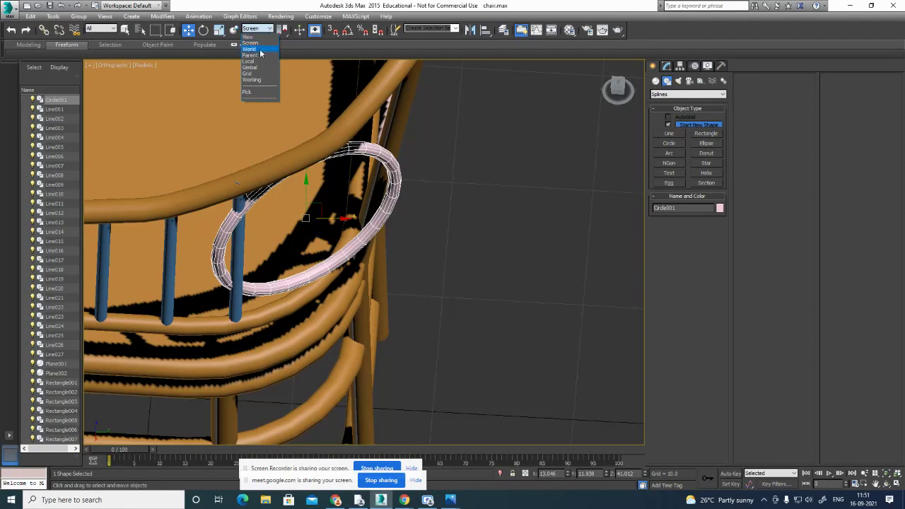
left_click(259, 48)
middle_click_drag(426, 265, 358, 250, "alt")
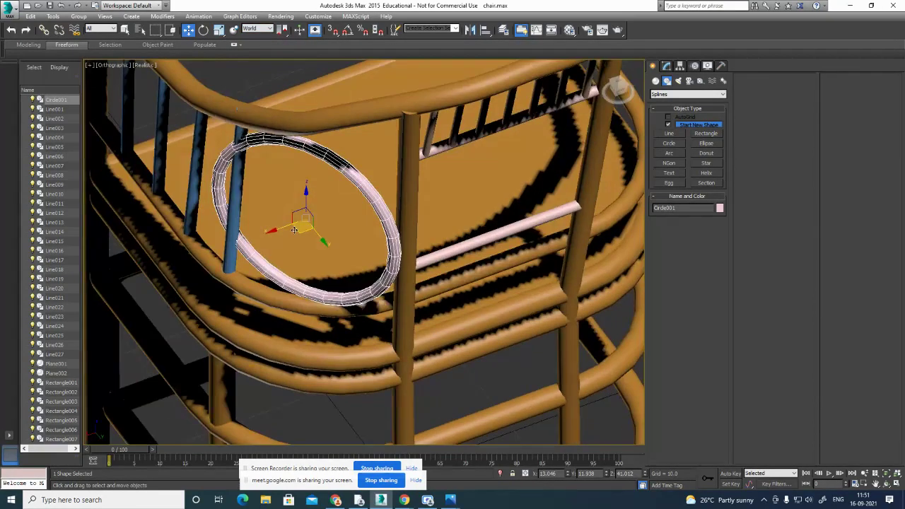
Set the move reference coordinate system to Local and rotate the circle further about the vertical axis, to about Z -48.7.
left_click(267, 29)
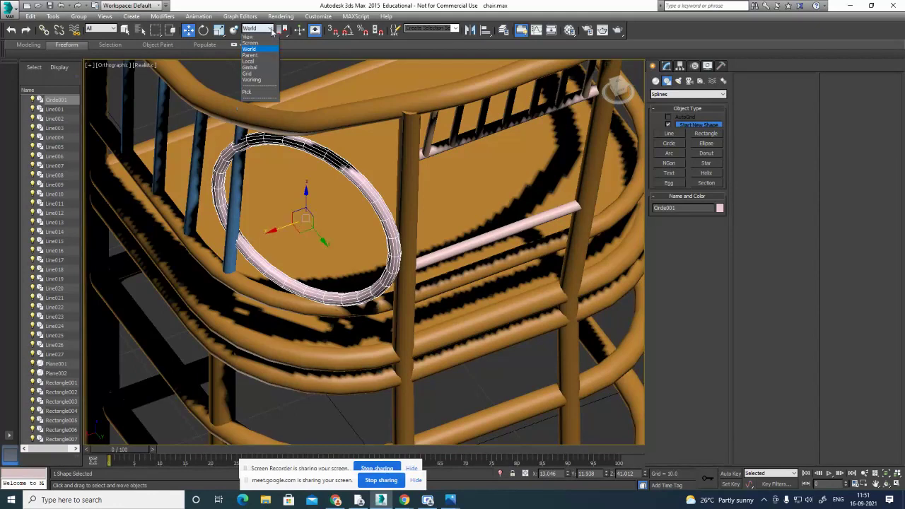
left_click(248, 62)
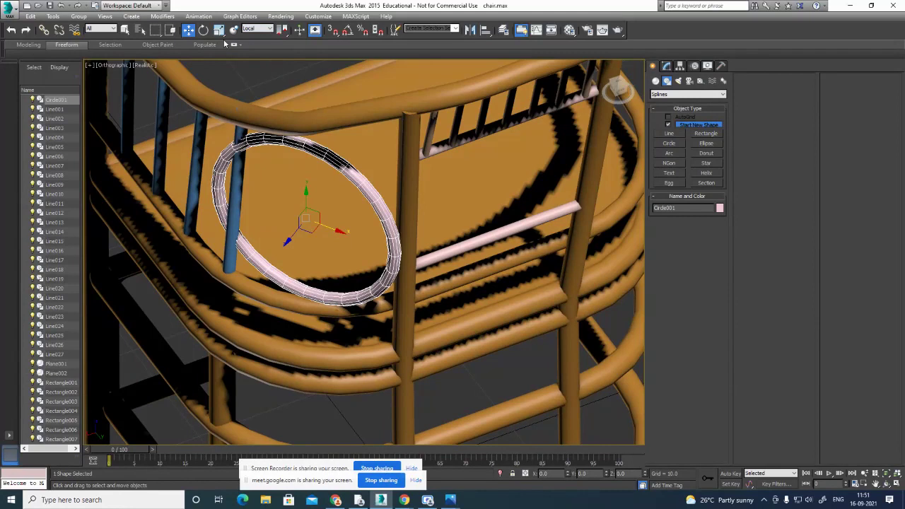
left_click(203, 30)
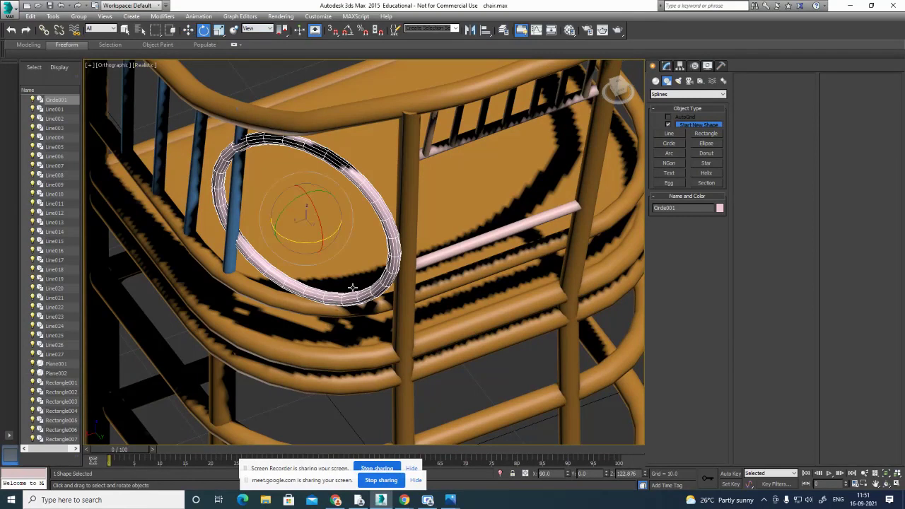
left_click_drag(298, 243, 289, 170)
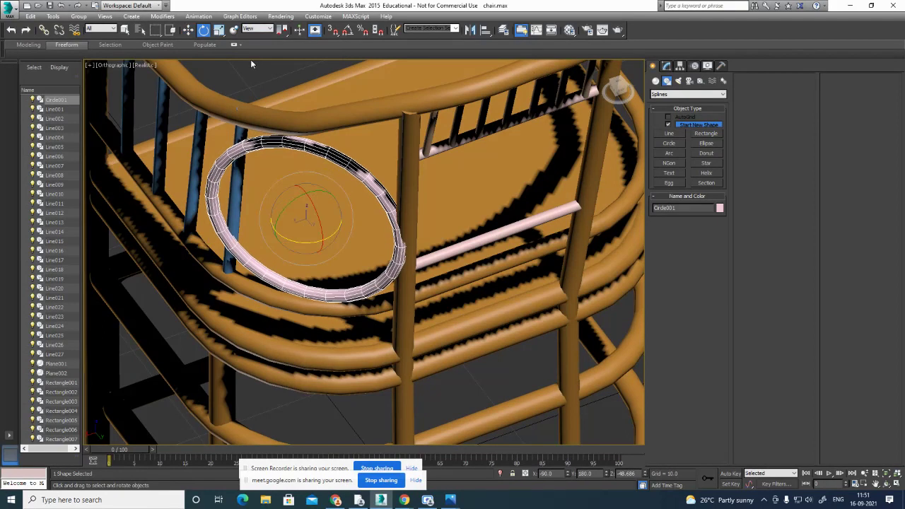
Slide the circle toward the rear post along its local X axis and along World X, to about X 12.4, Y 12.2.
left_click(188, 30)
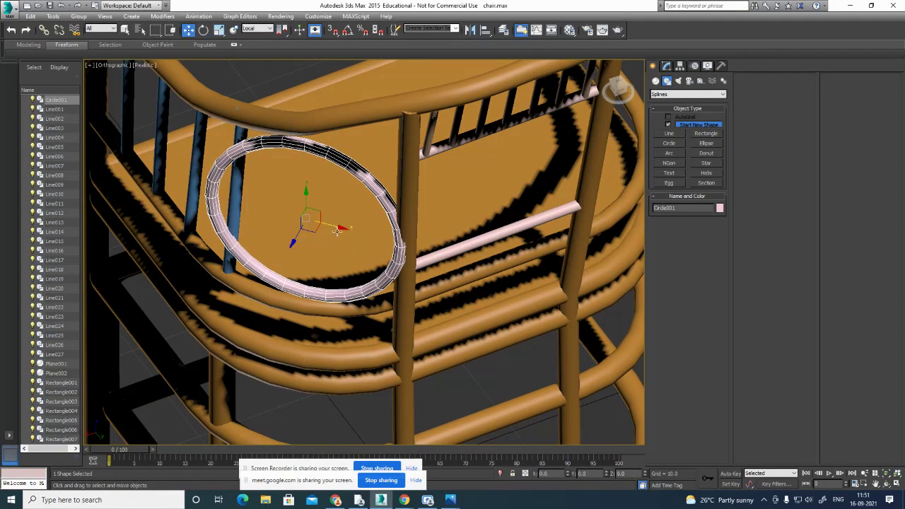
left_click_drag(340, 227, 343, 230)
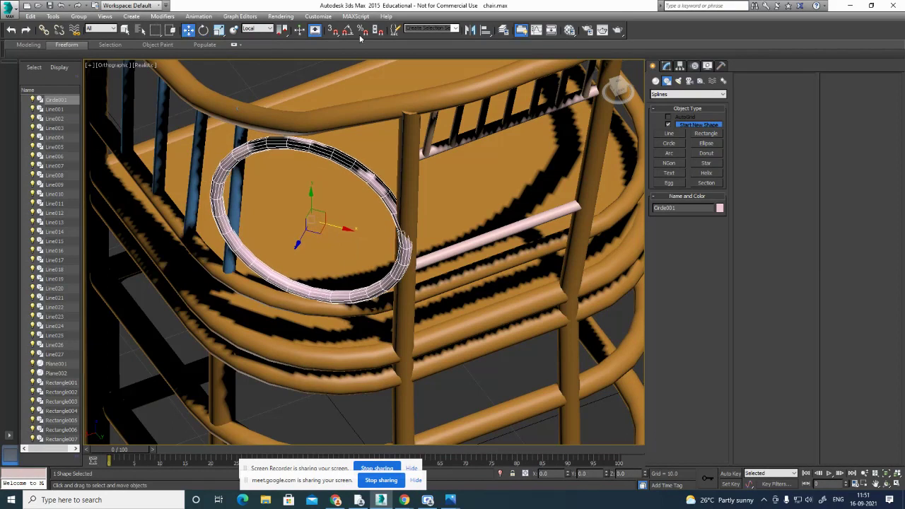
left_click(269, 29)
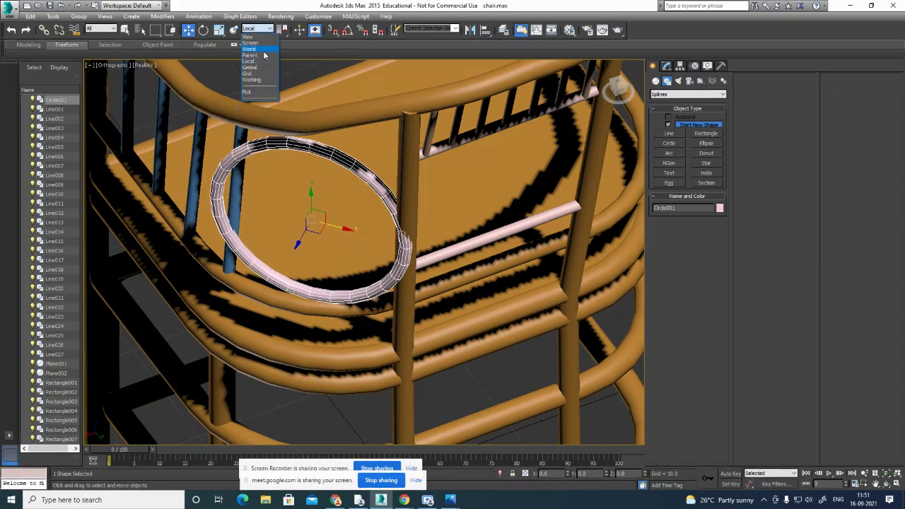
left_click(258, 49)
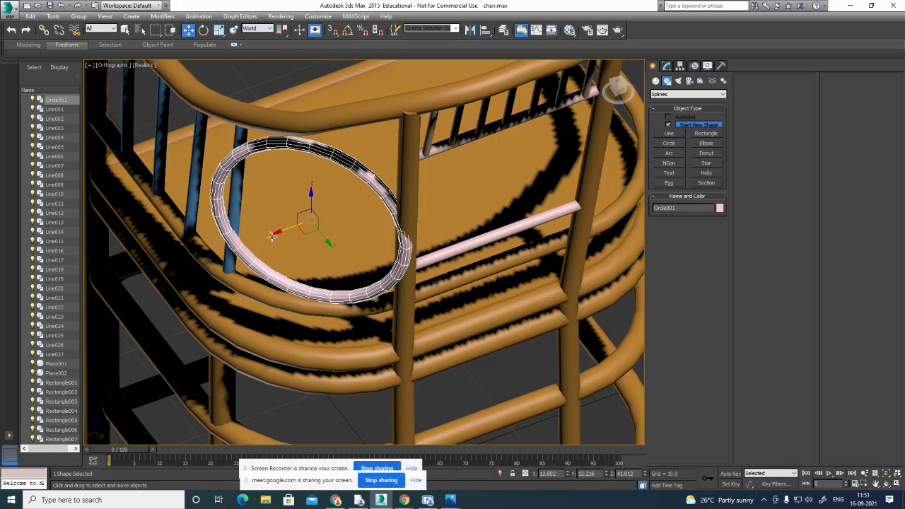
left_click_drag(273, 235, 278, 234)
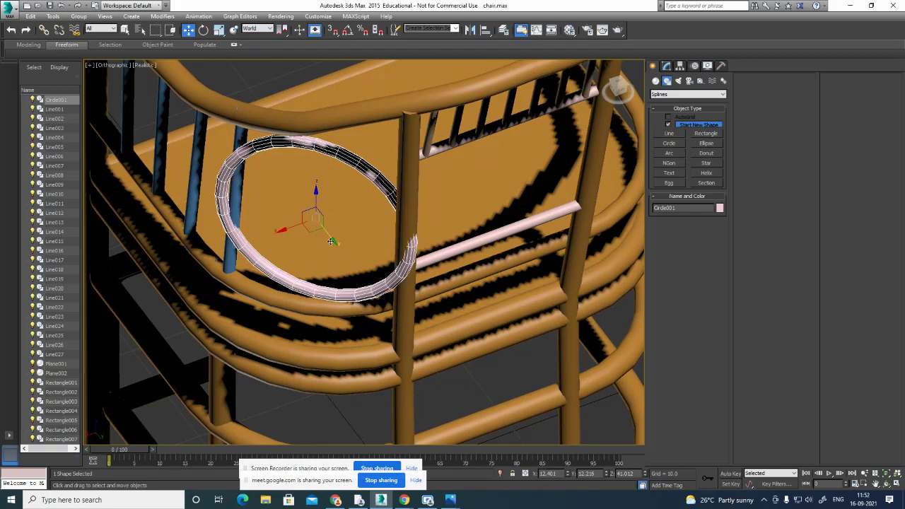
Undo a trial move of the circle along World Y and switch the reference coordinate system to Local.
left_click_drag(331, 242, 337, 251)
key("ctrl+z")
left_click(258, 28)
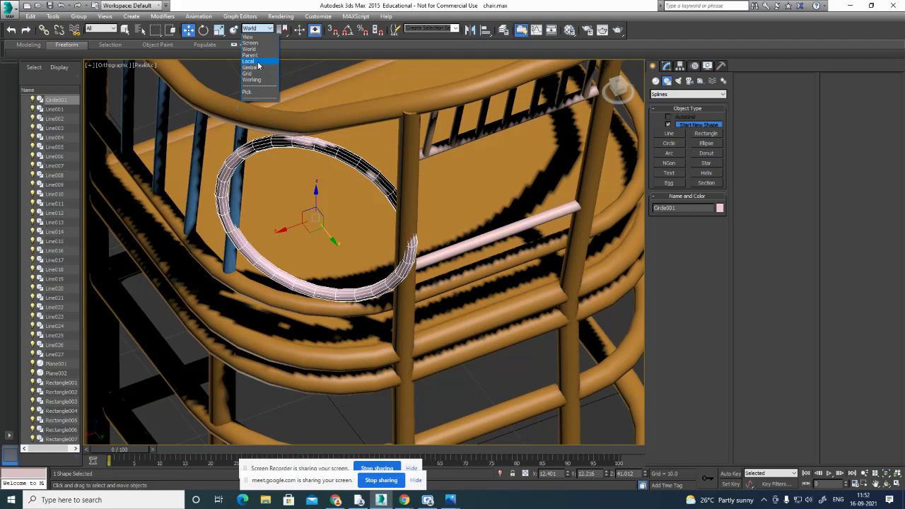
left_click(256, 62)
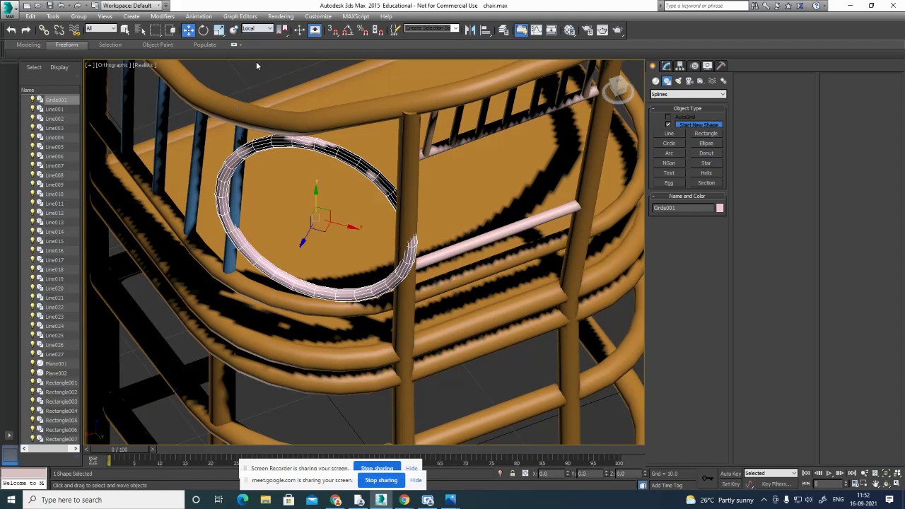
mouse_move(382, 300)
middle_mouse_down("alt")
mouse_move(457, 300)
mouse_move(511, 279)
mouse_move(430, 252)
mouse_move(394, 305)
middle_mouse_up("alt")
Convert Circle001 to an Editable Spline and select it again for editing.
left_click(666, 65)
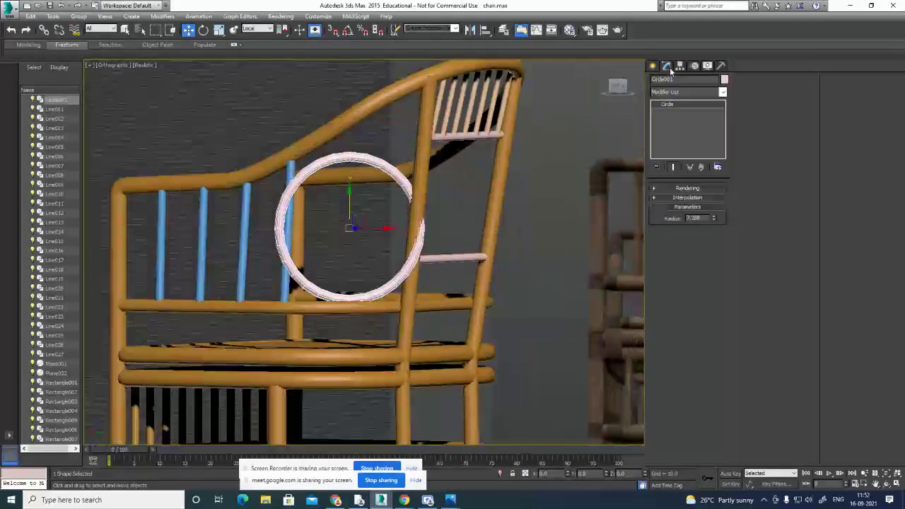
right_click(671, 105)
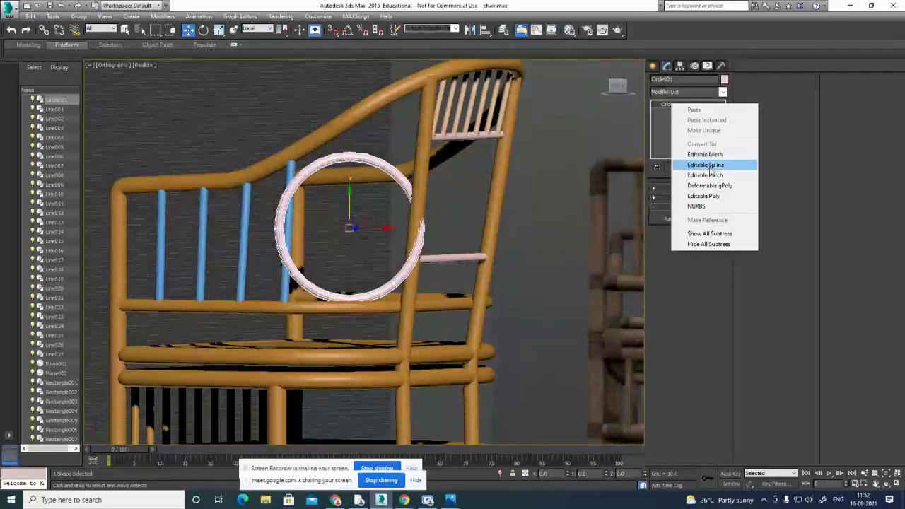
left_click(676, 165)
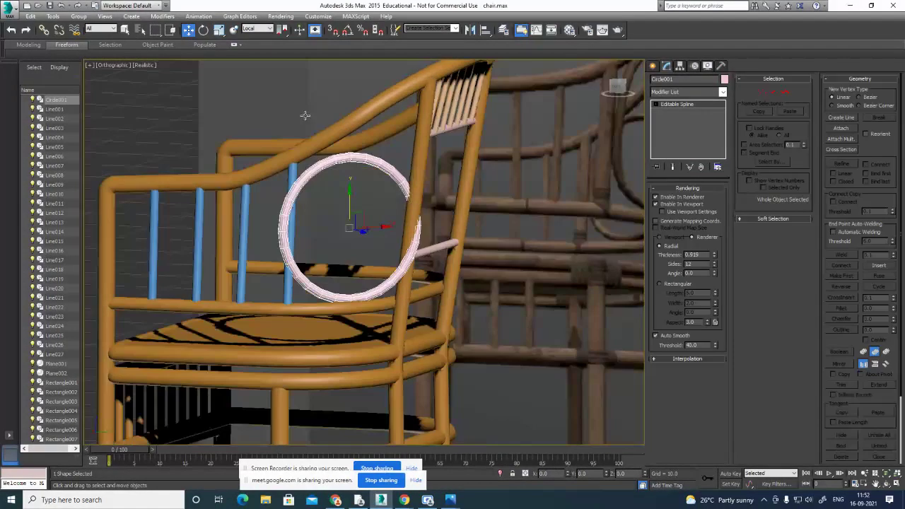
left_click(373, 175)
left_click_drag(373, 175, 359, 161)
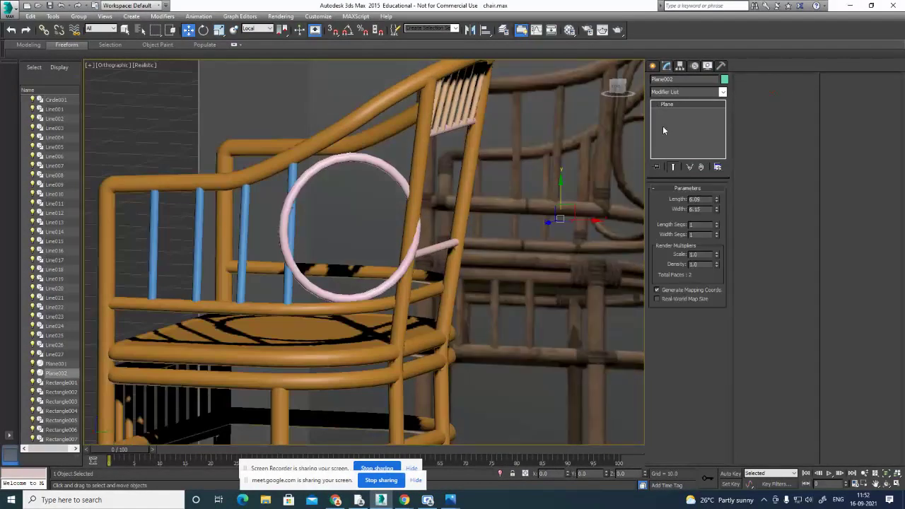
left_click(376, 162)
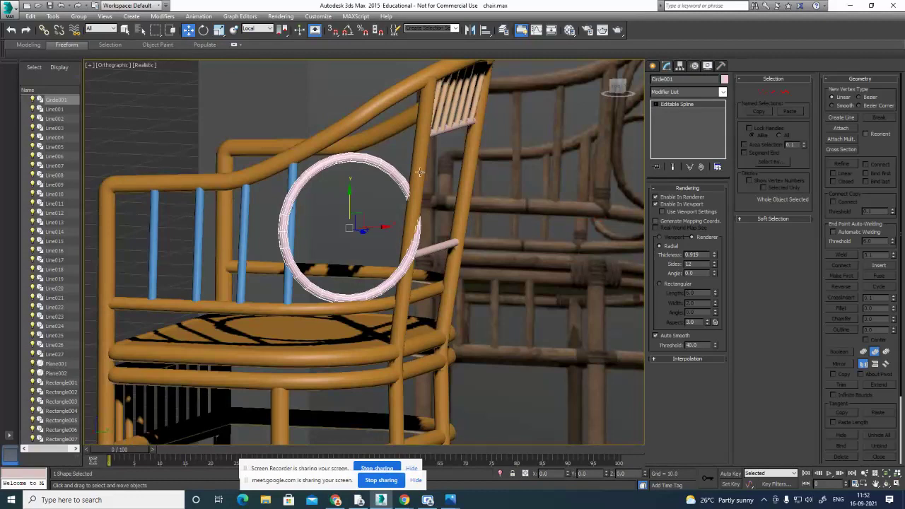
left_click(761, 92)
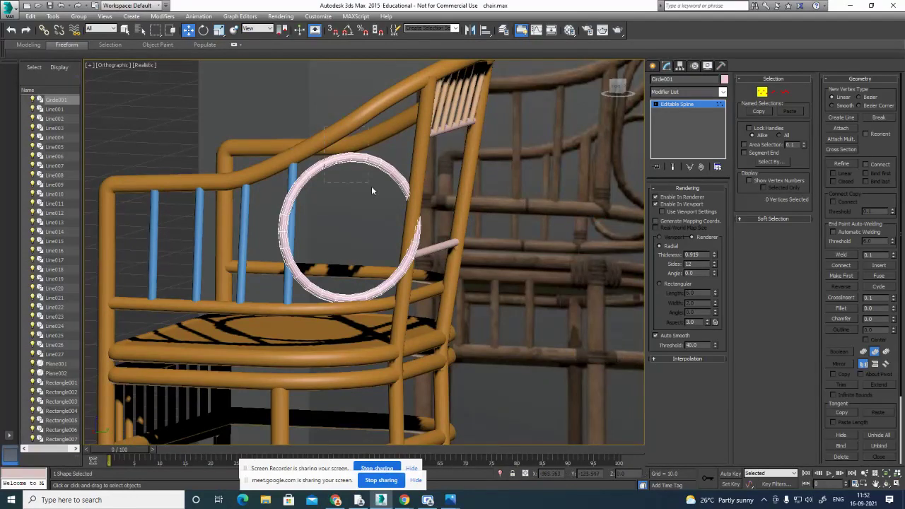
left_click_drag(371, 187, 373, 188)
left_click_drag(351, 124, 388, 132)
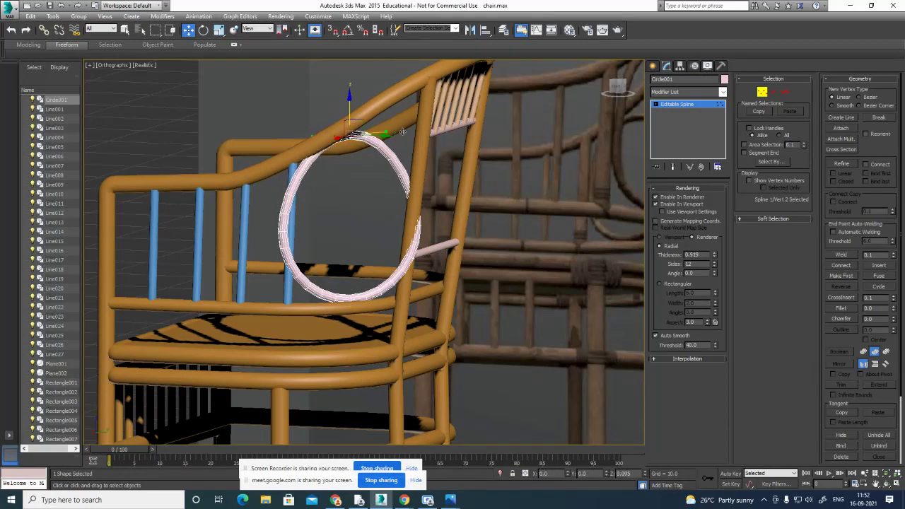
right_click(348, 136)
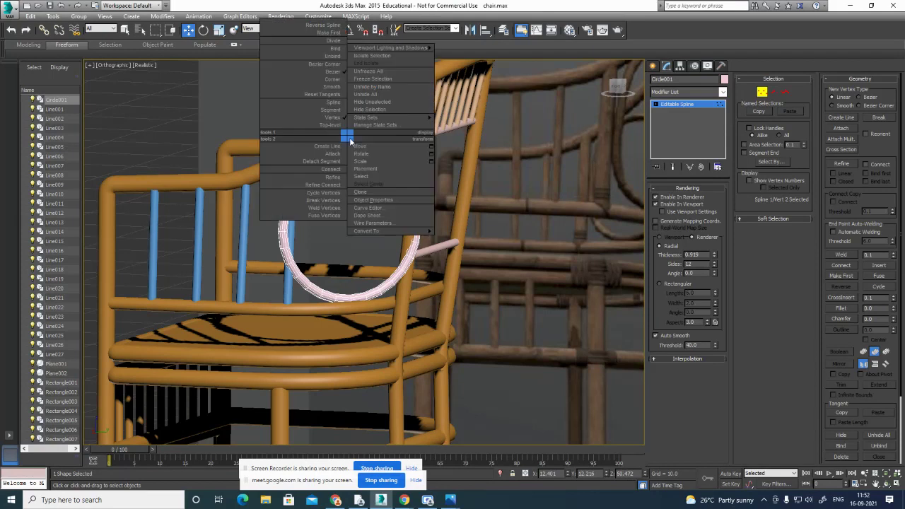
left_click(333, 86)
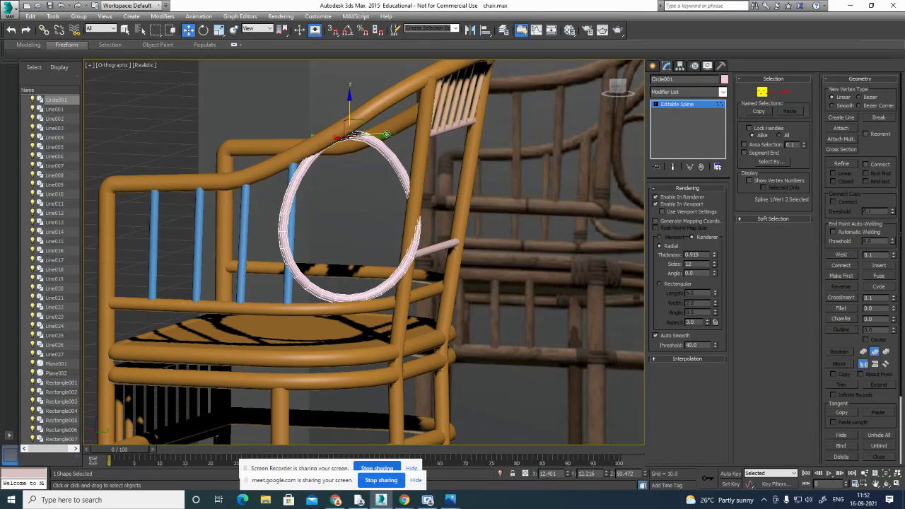
left_click_drag(386, 134, 413, 126)
middle_click_drag(417, 253, 403, 270, "alt")
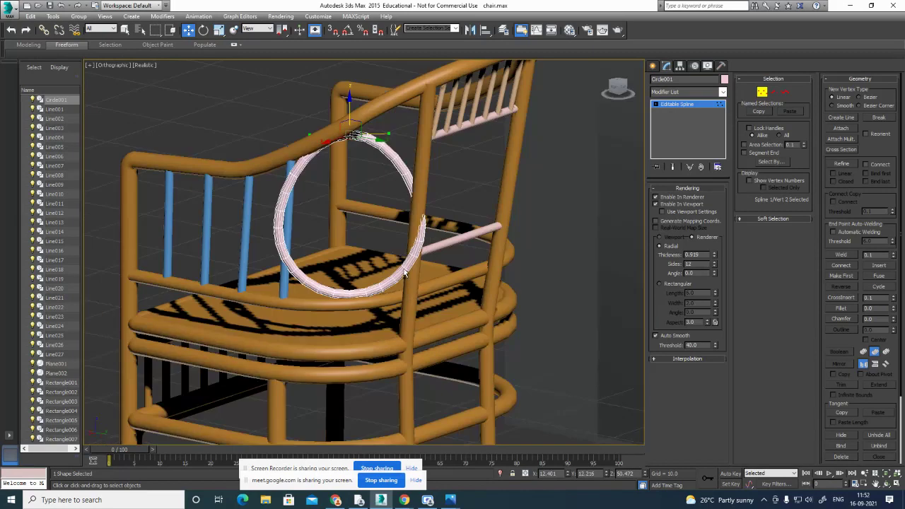
key("ctrl+z")
left_click(178, 107)
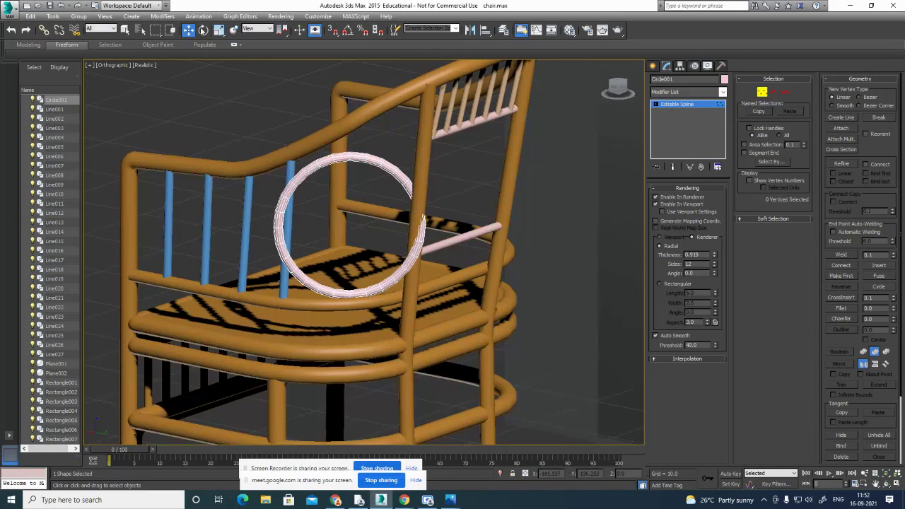
Scale the whole circle vertically to about 114% and raise it along its local Y axis by about 0.77.
left_click(218, 30)
left_click(762, 92)
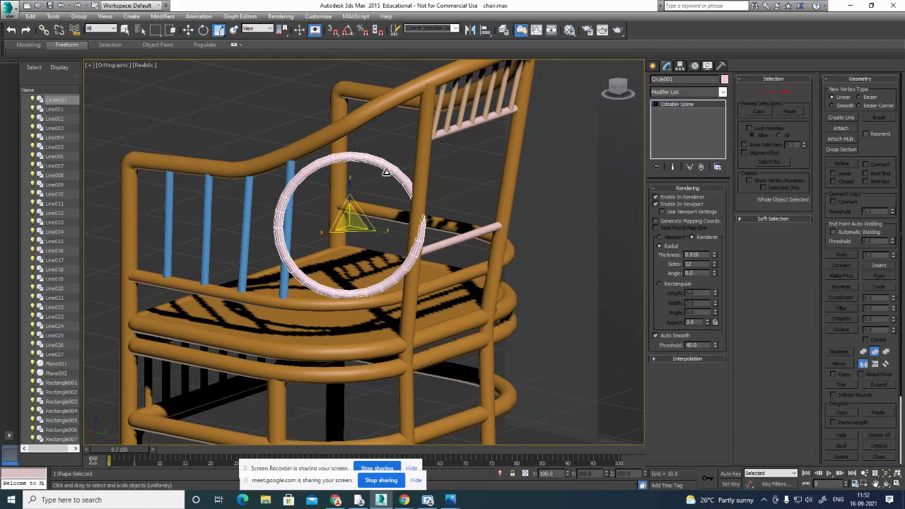
left_click_drag(348, 185, 352, 176)
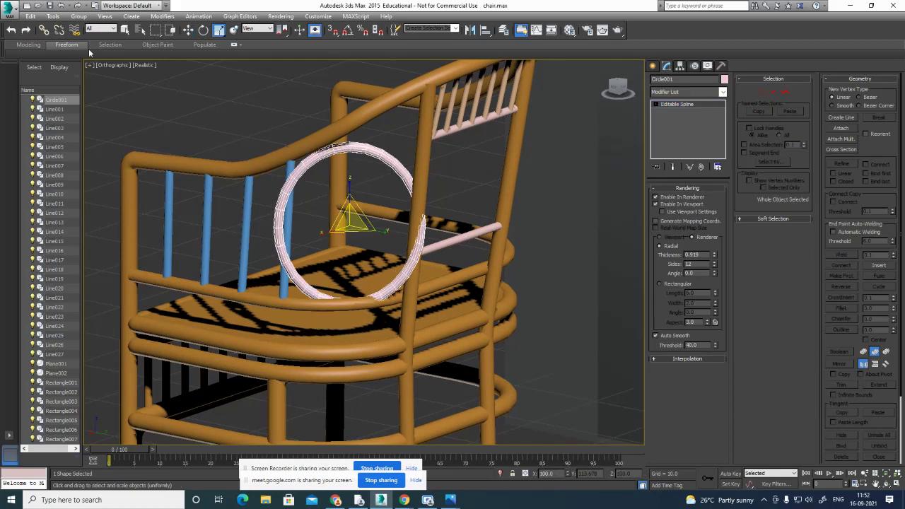
left_click(188, 30)
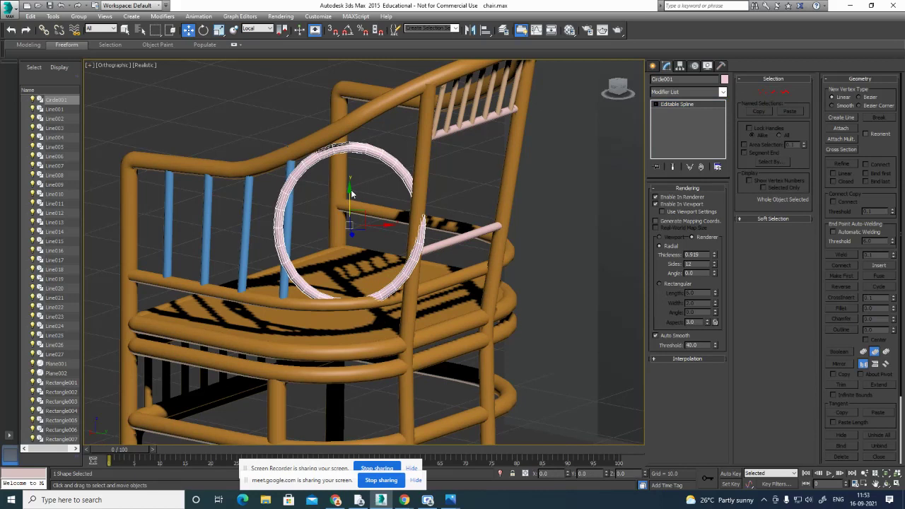
left_click_drag(357, 192, 354, 182)
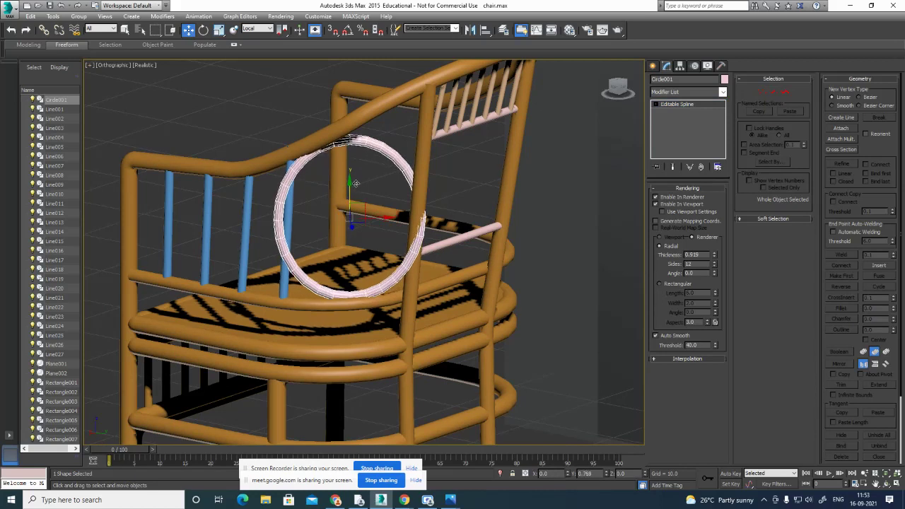
middle_click_drag(399, 259, 394, 276, "alt")
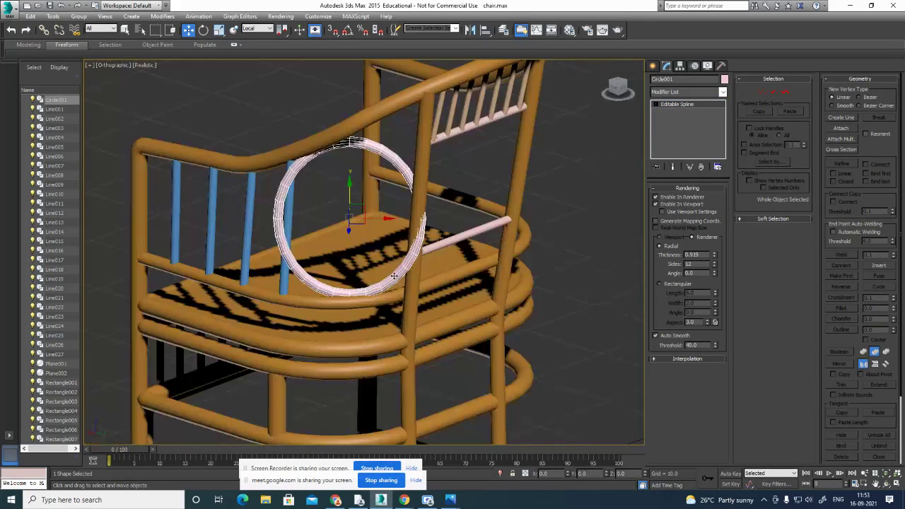
Move the circle's front vertex toward the rear and inward under the armrest, to about X 15.0, Y 8.9.
left_click(761, 92)
left_click(278, 207)
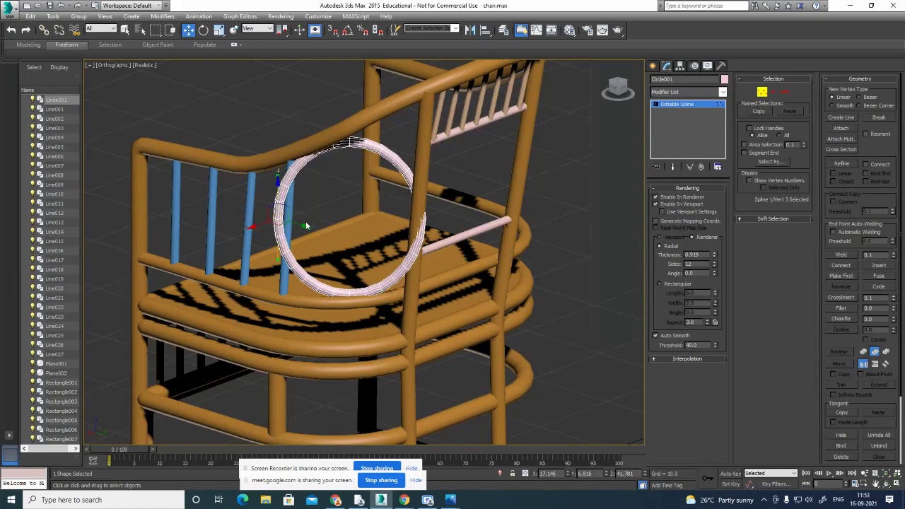
left_click_drag(305, 226, 320, 230)
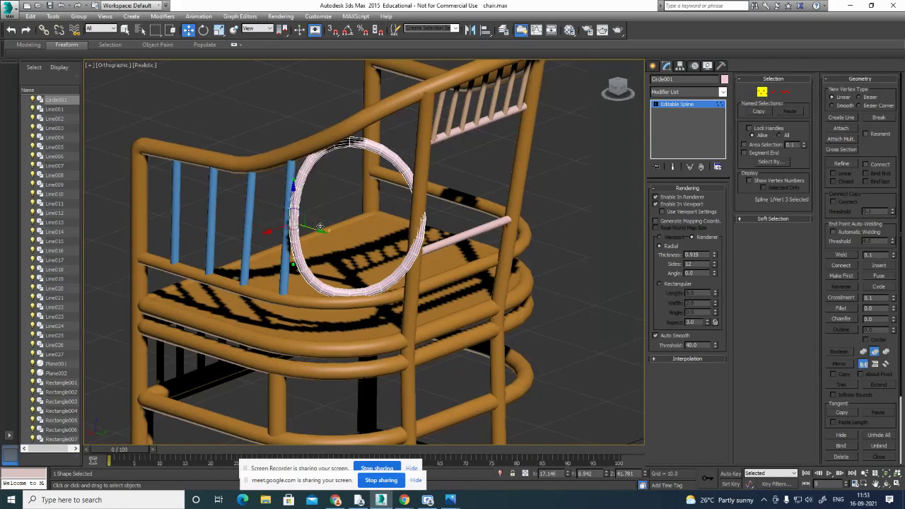
middle_click_drag(322, 283, 419, 308, "alt")
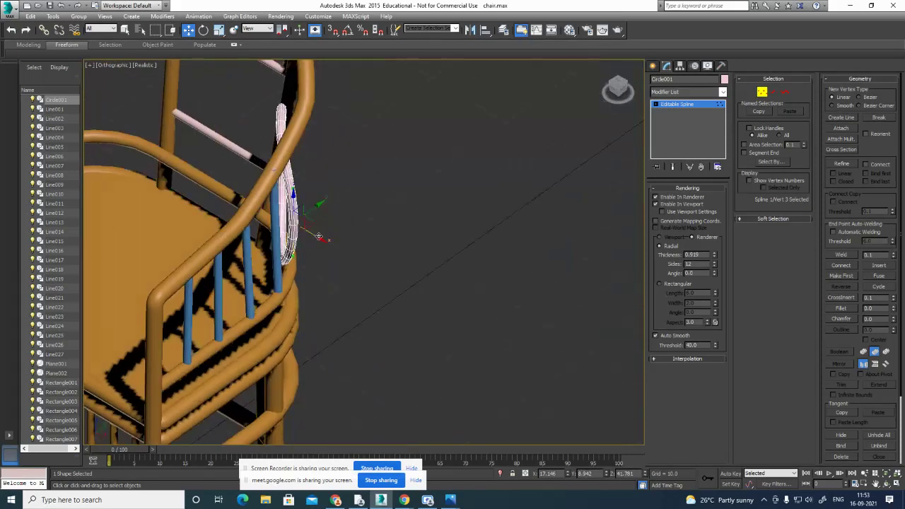
left_click_drag(319, 237, 286, 247)
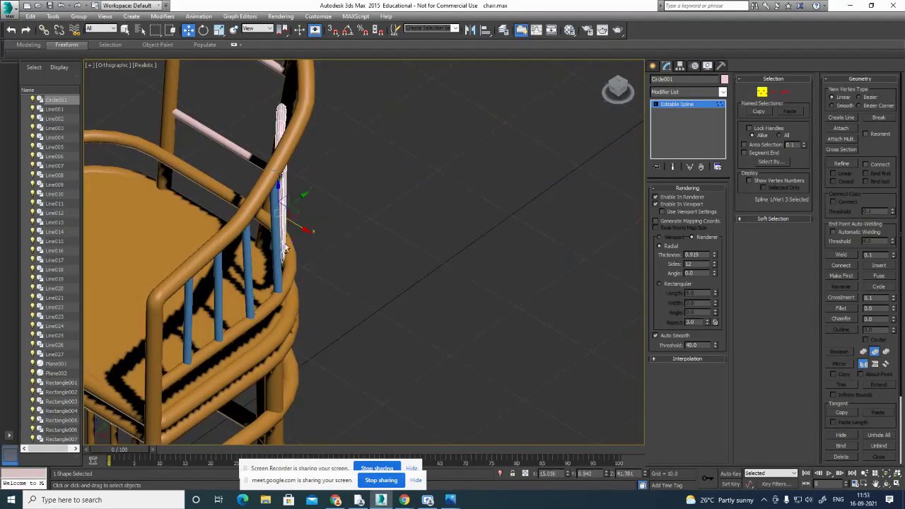
Refine the front vertex's position beside the rearmost blue spindle, to about X 16.3, Y 8.0.
middle_click_drag(285, 248, 284, 226, "alt")
left_click_drag(283, 211, 281, 215)
middle_click_drag(281, 216, 213, 299, "alt")
left_click_drag(264, 210, 237, 197)
middle_click_drag(237, 197, 255, 234, "alt")
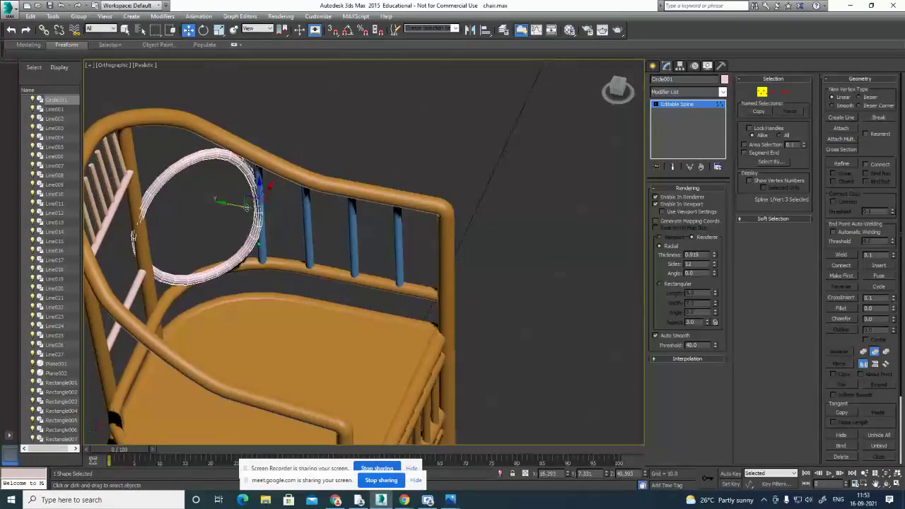
left_click_drag(245, 208, 253, 209)
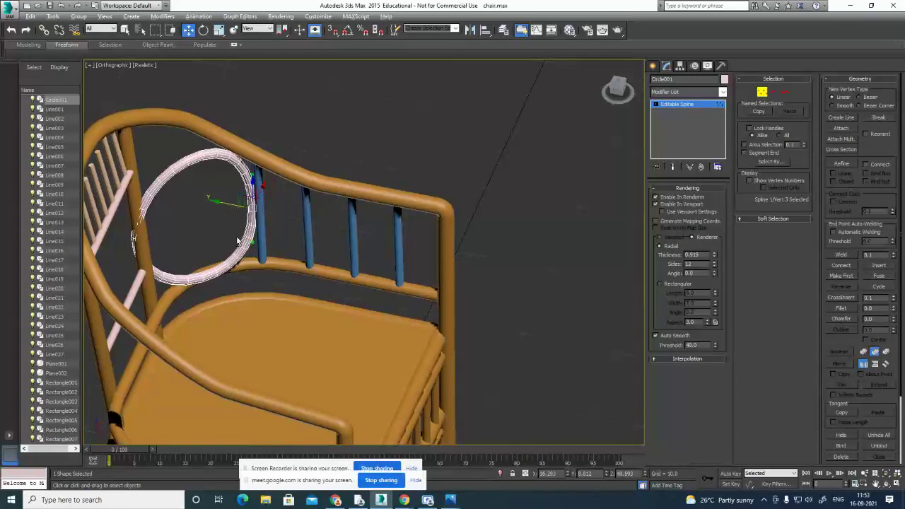
middle_click_drag(253, 208, 393, 228, "alt")
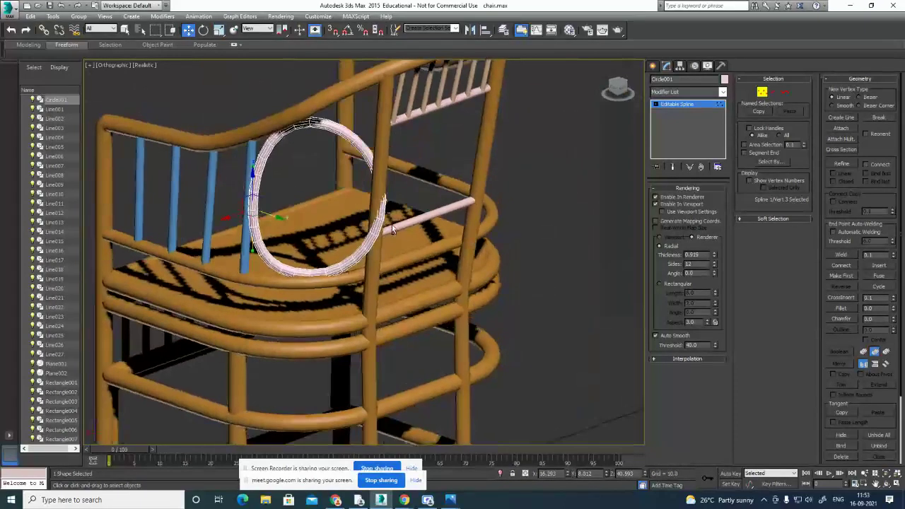
Move the circle's top and bottom vertices outward together to follow the frame's curve, to about X 12.7, Y 15.2.
left_click_drag(340, 249, 342, 248)
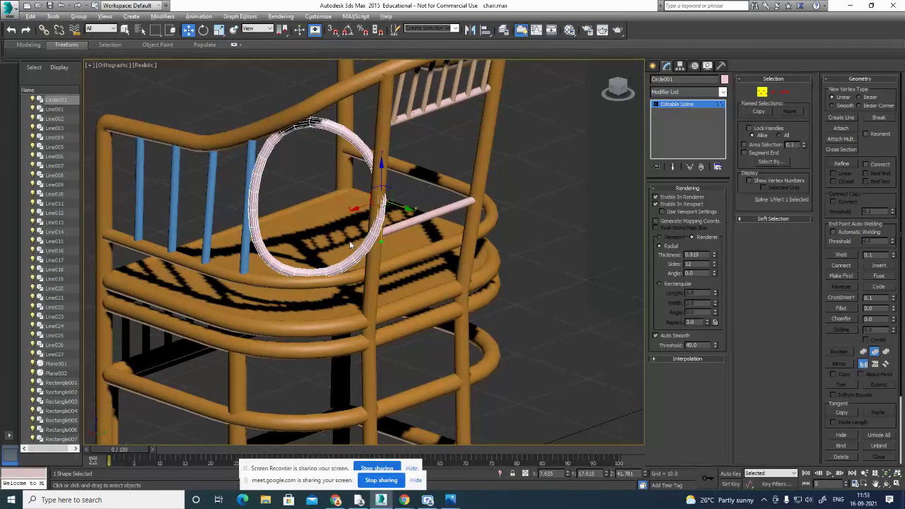
key("alt+w")
scroll(210, 123, "up", 3)
middle_click_drag(246, 108, 242, 149)
left_click_drag(224, 115, 232, 115)
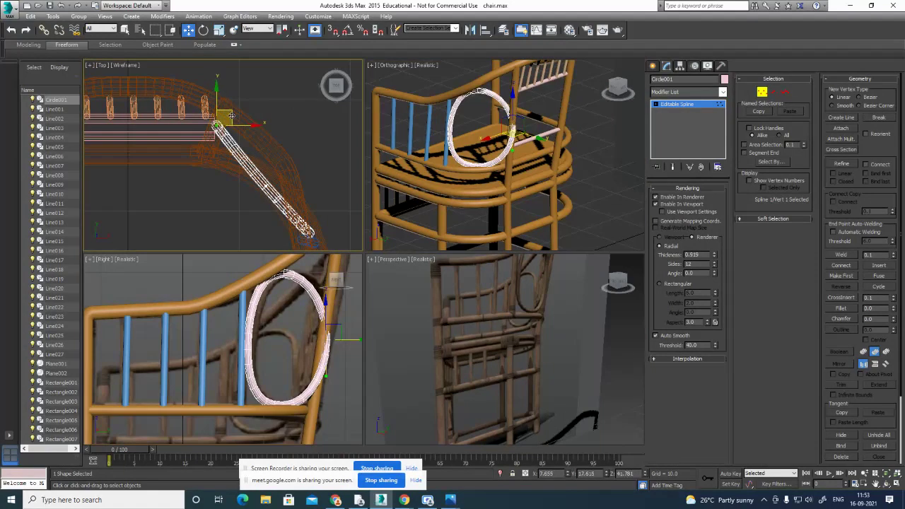
left_click_drag(251, 198, 283, 141)
Raise the circle's top vertex toward the armrest and shift its rear vertex to about X 8.0, Y 17.7.
scroll(275, 286, "down", 2)
middle_click_drag(275, 286, 244, 303)
left_click_drag(267, 279, 277, 314)
left_click(265, 383)
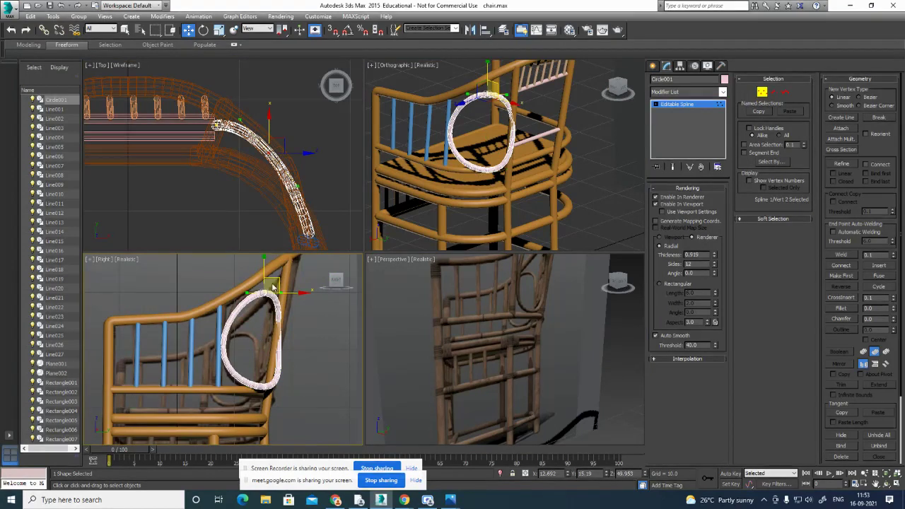
left_click_drag(265, 274, 290, 283)
left_click_drag(296, 325, 253, 359)
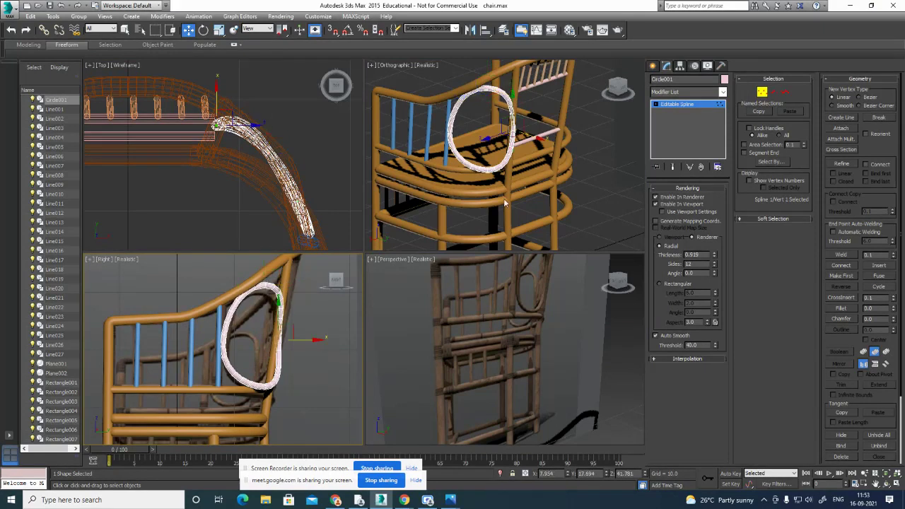
Move the circle's rear vertex inward against the rear post, to about X 8.9, Y 17.2.
middle_click_drag(546, 154, 478, 191, "alt")
scroll(478, 191, "up", 1)
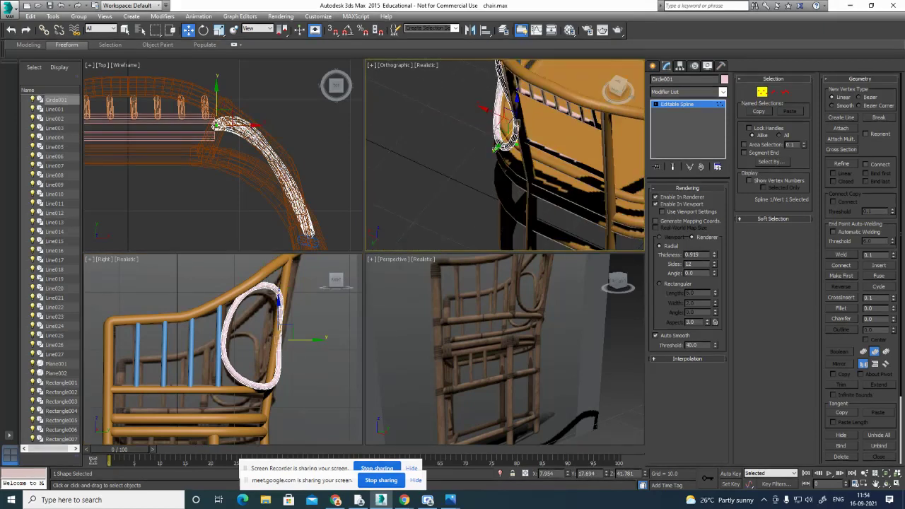
middle_click_drag(503, 158, 582, 178)
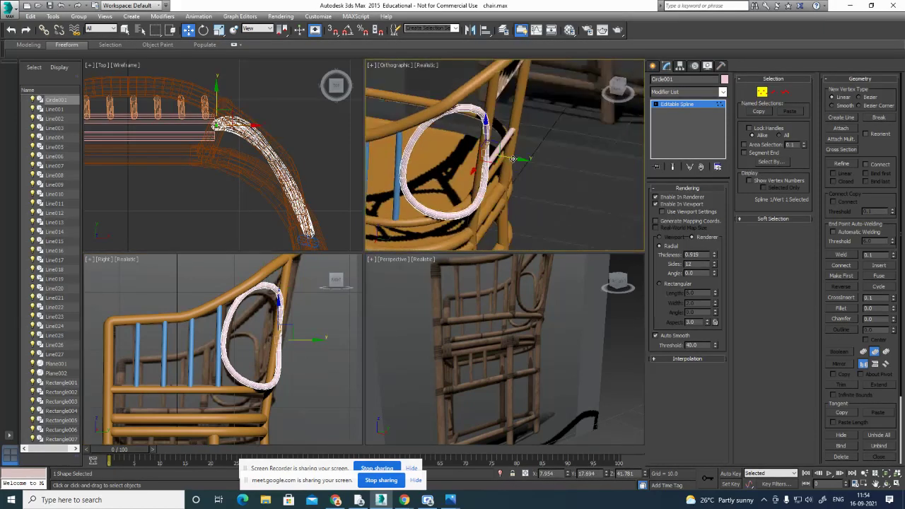
left_click_drag(506, 159, 513, 159)
middle_click_drag(513, 159, 442, 157, "alt")
left_click_drag(441, 157, 444, 168)
middle_click_drag(451, 185, 487, 161, "alt")
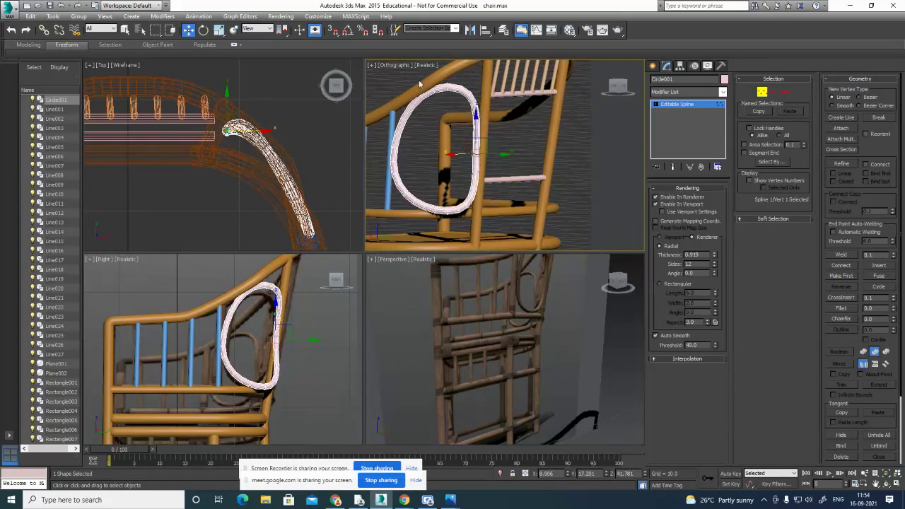
left_click_drag(412, 69, 485, 85)
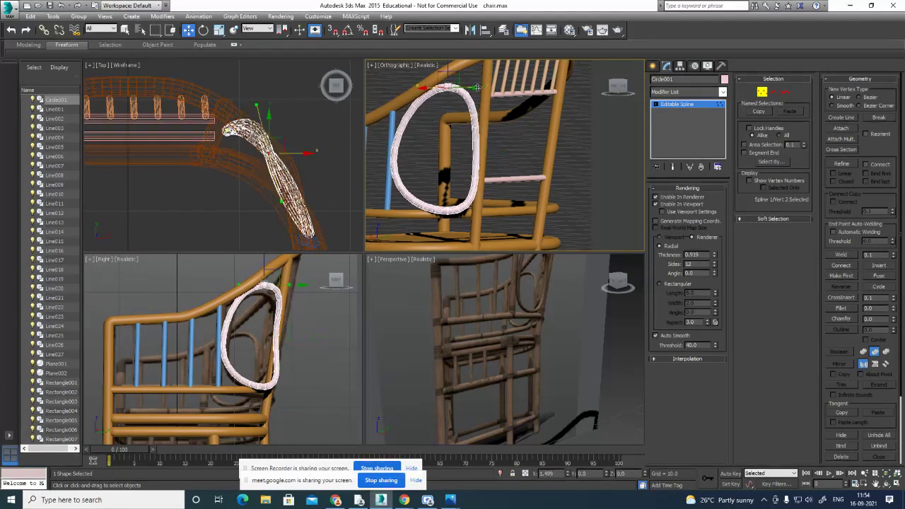
left_click(476, 115)
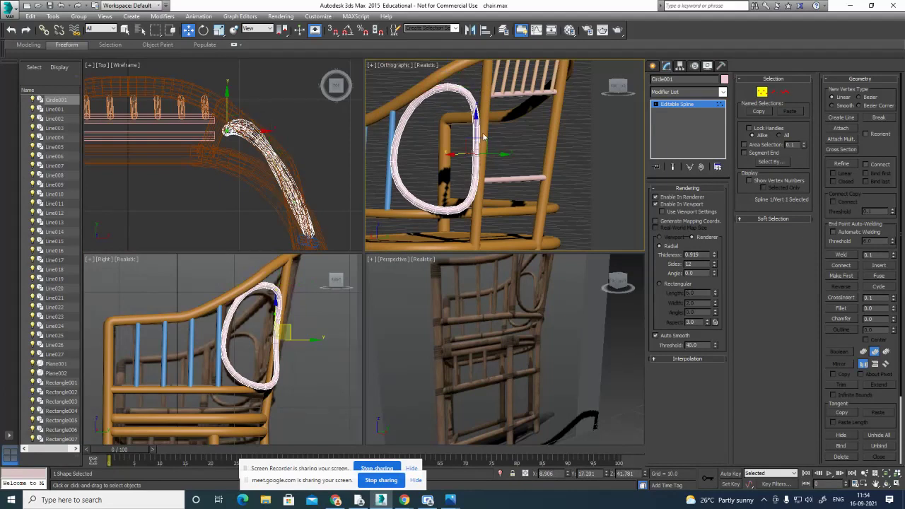
mouse_move(481, 145)
middle_mouse_down("alt")
mouse_move(471, 152)
mouse_move(478, 154)
middle_mouse_up("alt")
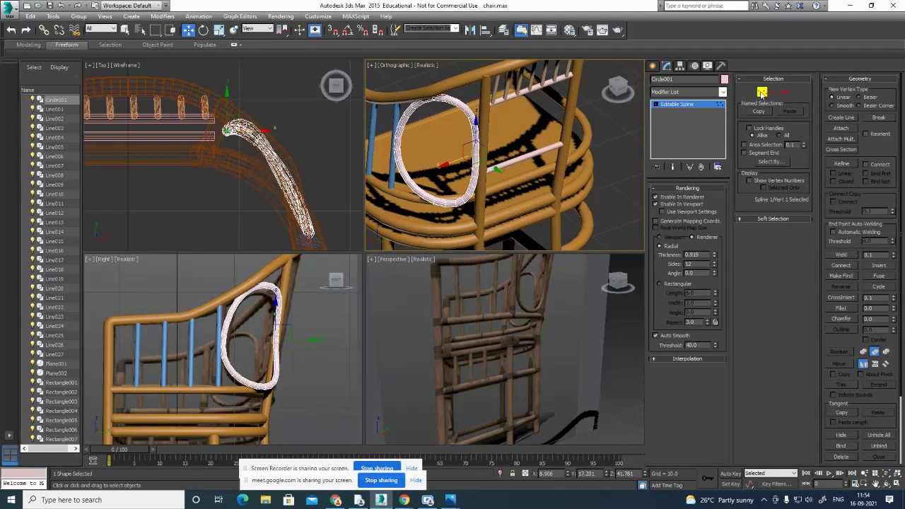
Disable Enable In Viewport for the circle and move its top vertex forward along the armrest, to about X 13.6, Z 51.1.
left_click(656, 204)
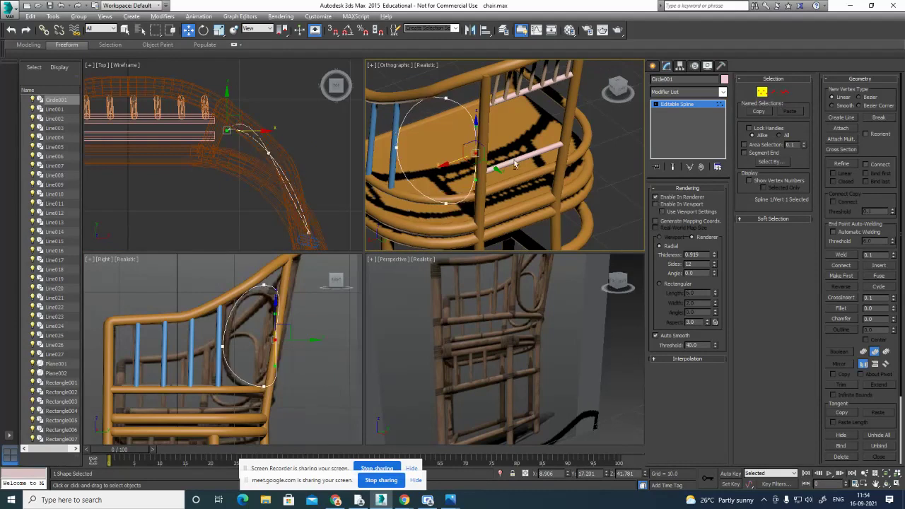
middle_click_drag(515, 164, 478, 126, "alt")
left_click(468, 133)
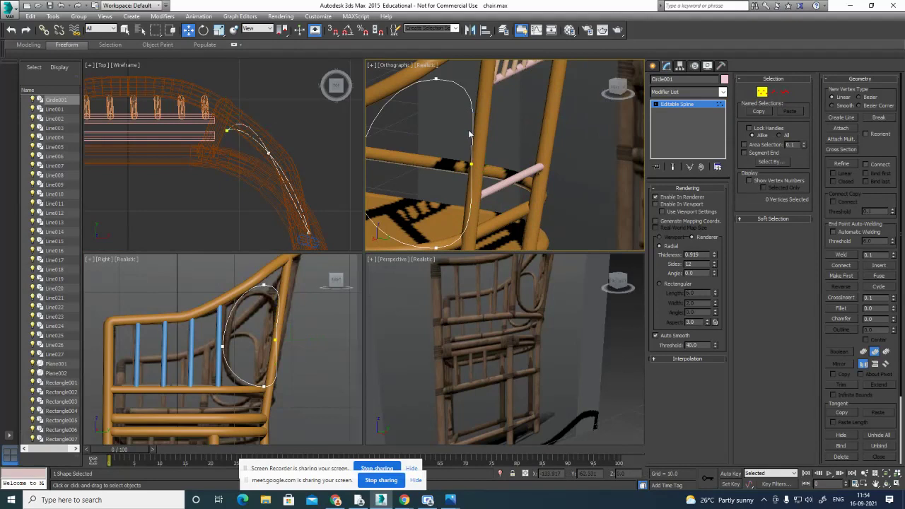
left_click(471, 163)
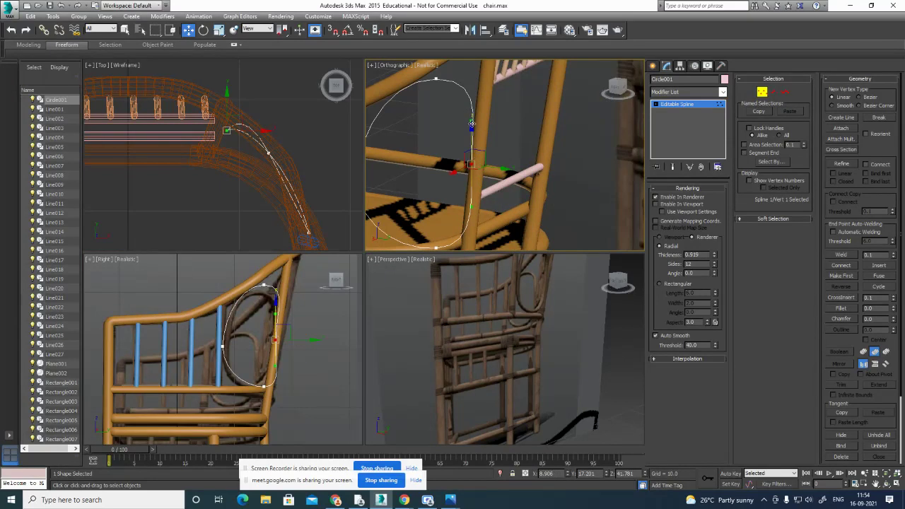
left_click(437, 78)
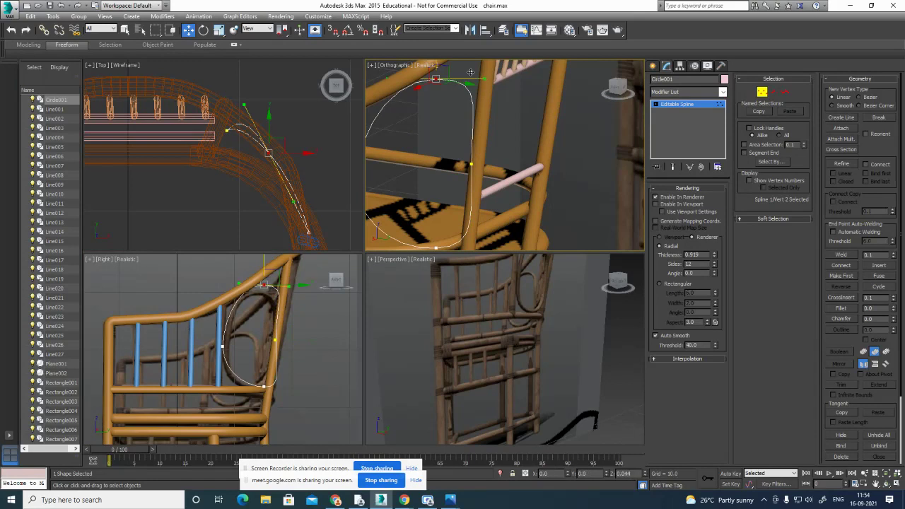
left_click_drag(440, 80, 424, 82)
middle_click_drag(484, 185, 473, 181, "alt")
scroll(472, 181, "down", 3)
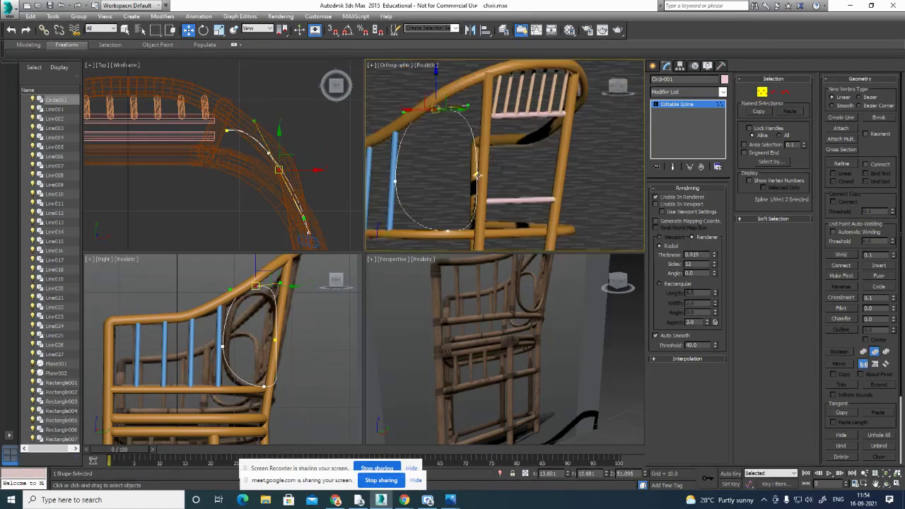
Move the circle's bottom vertex forward along the seat rail and outward to follow its curve, to about X 13.7, Y 12.0.
left_click(455, 212)
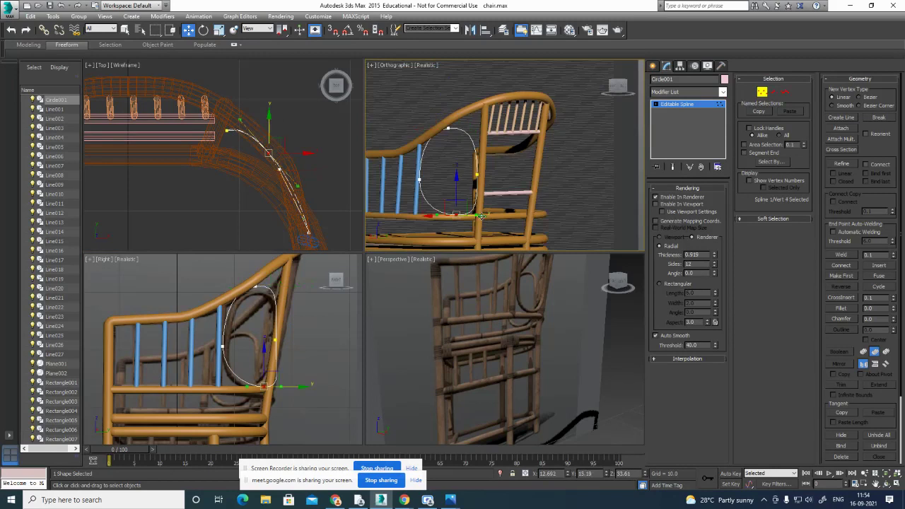
left_click_drag(481, 216, 470, 217)
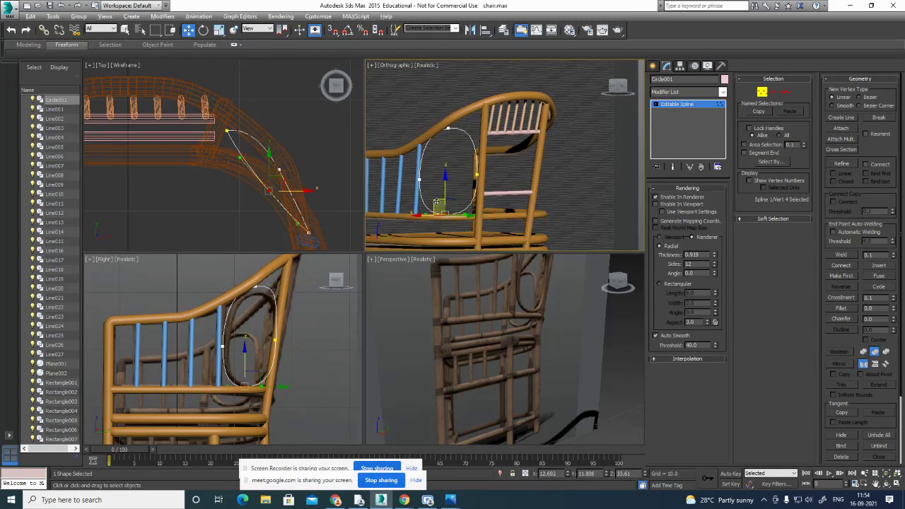
middle_click_drag(432, 194, 502, 245, "alt")
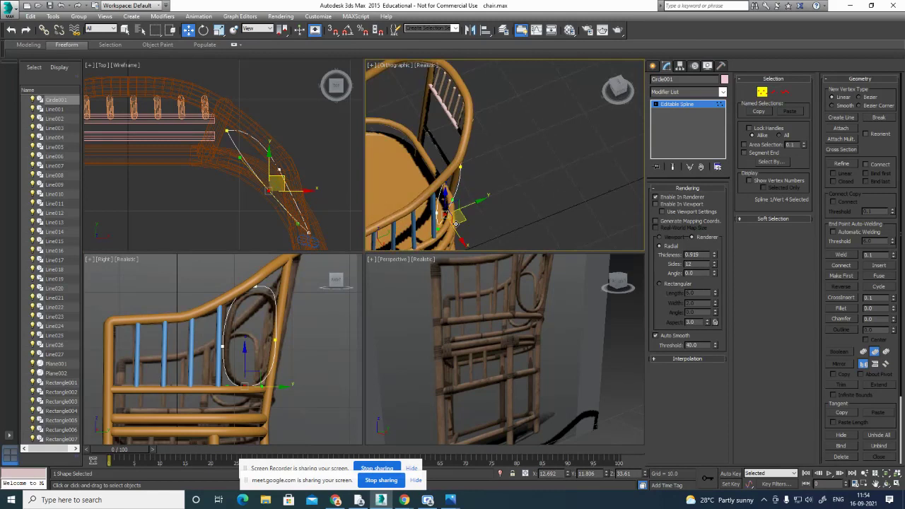
left_click_drag(457, 221, 460, 228)
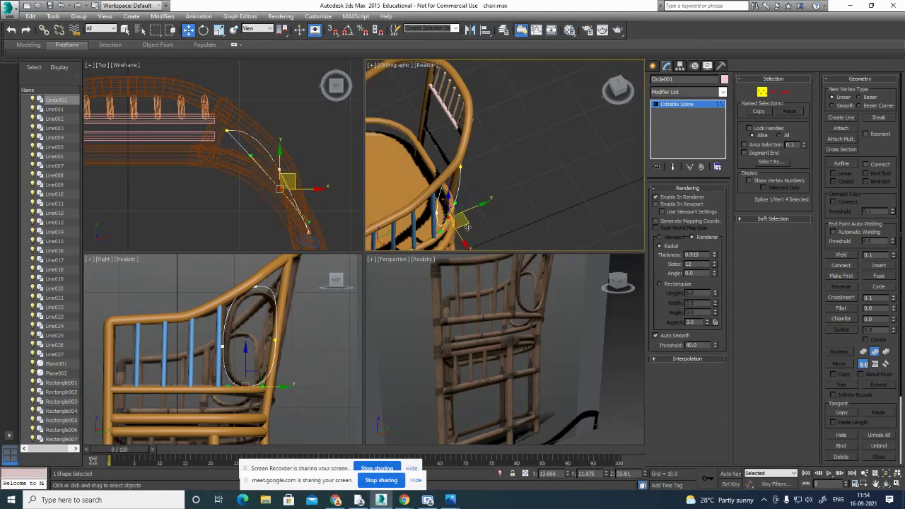
middle_click_drag(460, 228, 371, 211, "alt")
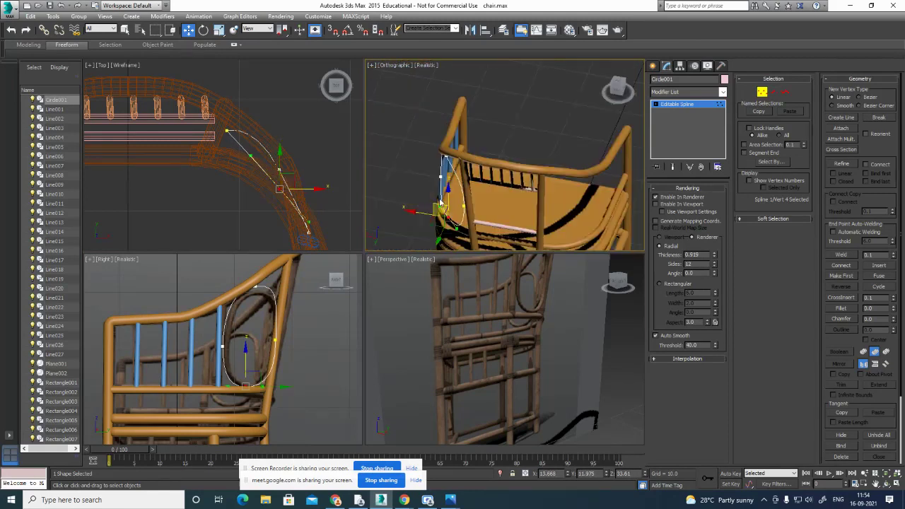
Adjust the Bezier handle of the circle's rear vertex so the curve runs closer along the rear post.
left_click(463, 206)
middle_click_drag(478, 238, 459, 241, "alt")
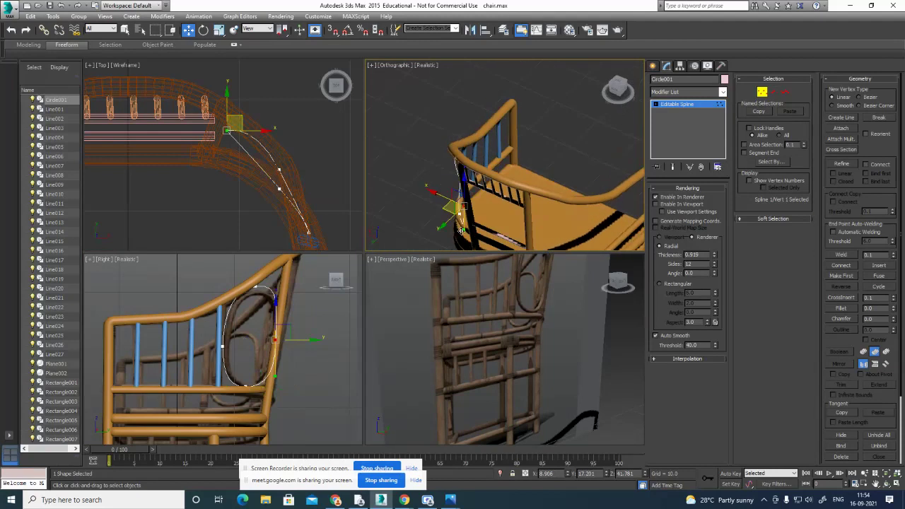
left_click_drag(461, 230, 461, 231)
middle_click_drag(453, 210, 537, 191, "alt")
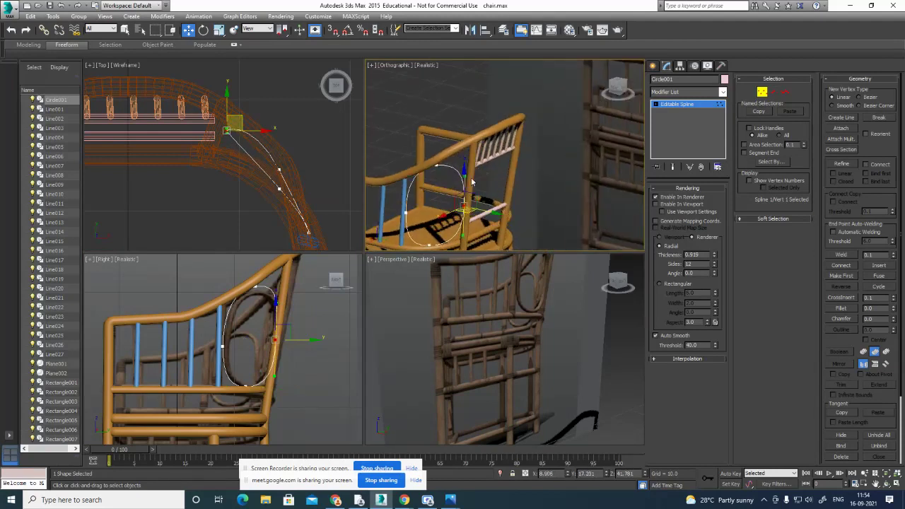
left_click_drag(464, 175, 464, 166)
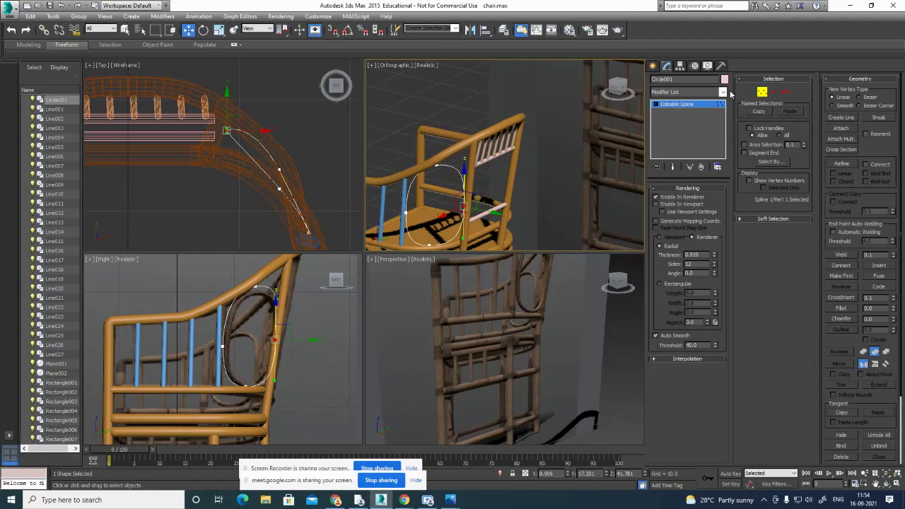
Turn on Enable In Viewport for the circle and lower its top vertex beneath the armrest, to about Z 50.6.
left_click(678, 205)
middle_click_drag(512, 204, 623, 129, "alt")
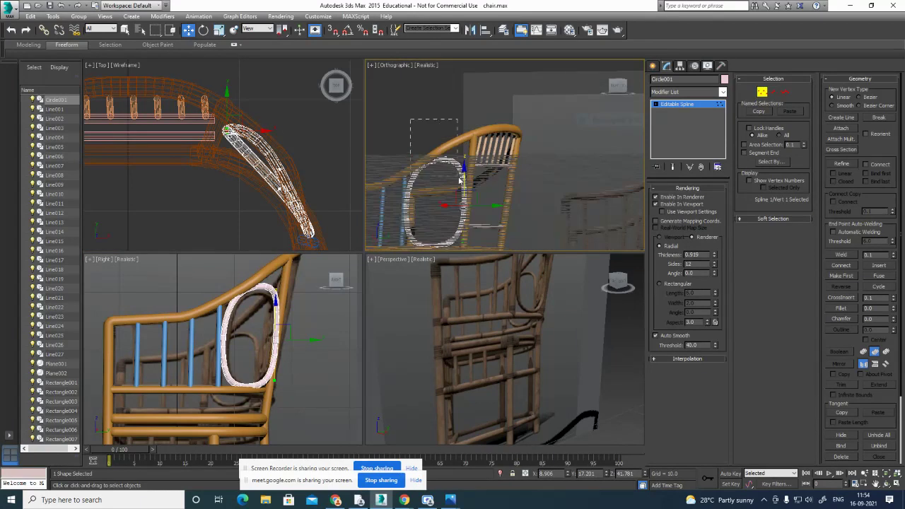
left_click(438, 130)
left_click_drag(436, 126, 461, 153)
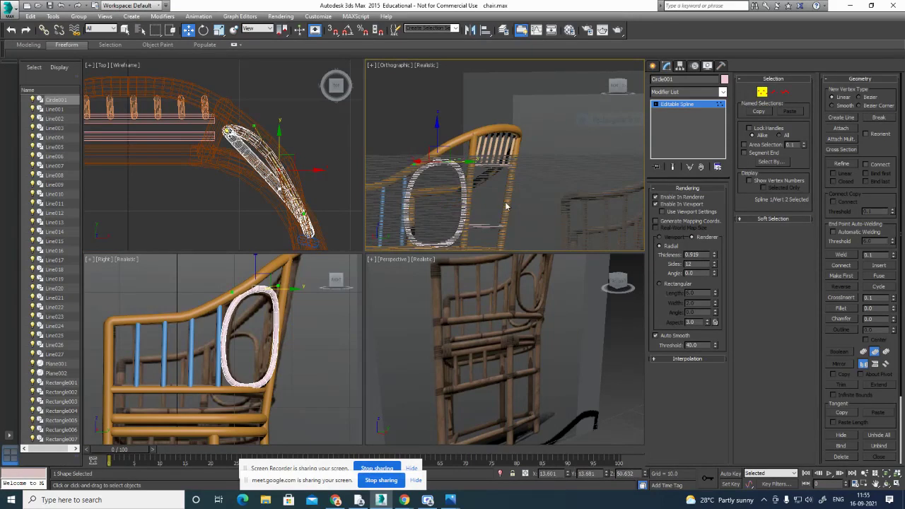
middle_click_drag(509, 207, 539, 226, "alt")
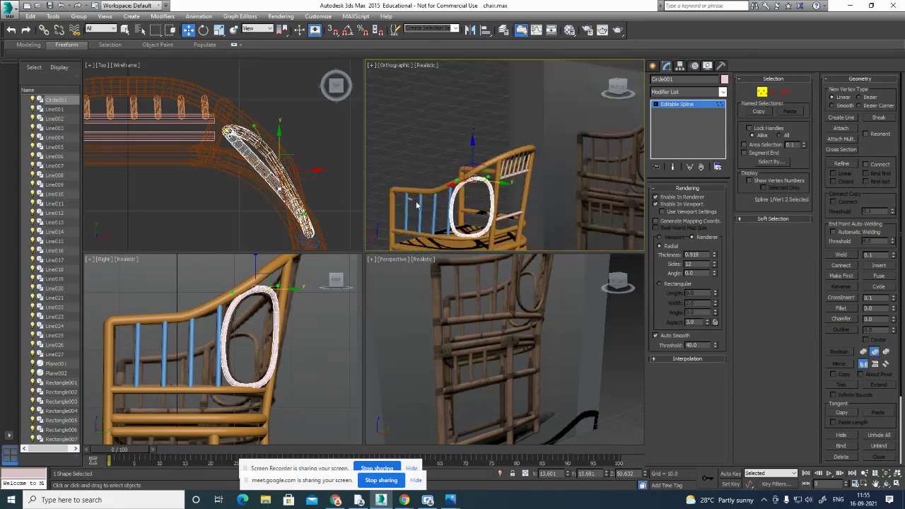
Shift the circle's front vertex about 0.3 backward in Y and 0.5 up in Z, and leave vertex editing.
left_click_drag(472, 227, 472, 227)
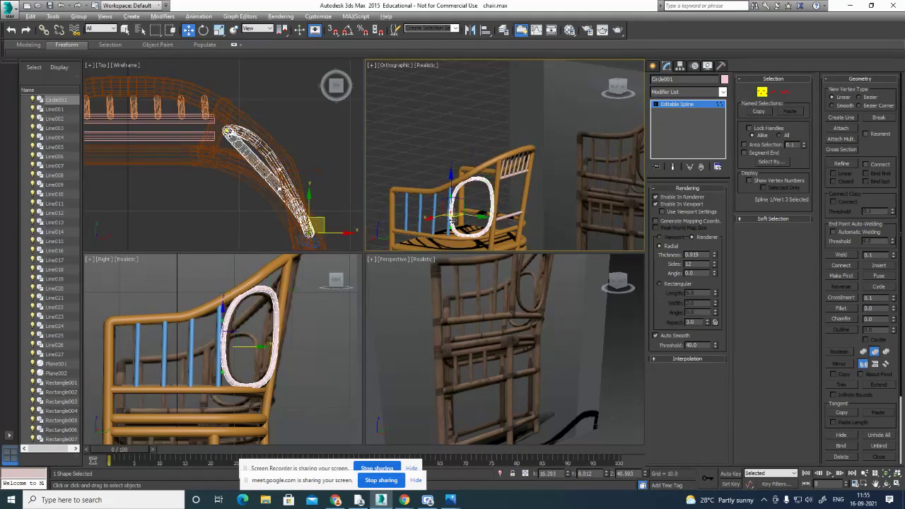
middle_click_drag(447, 222, 482, 237, "alt")
scroll(451, 219, "up", 3)
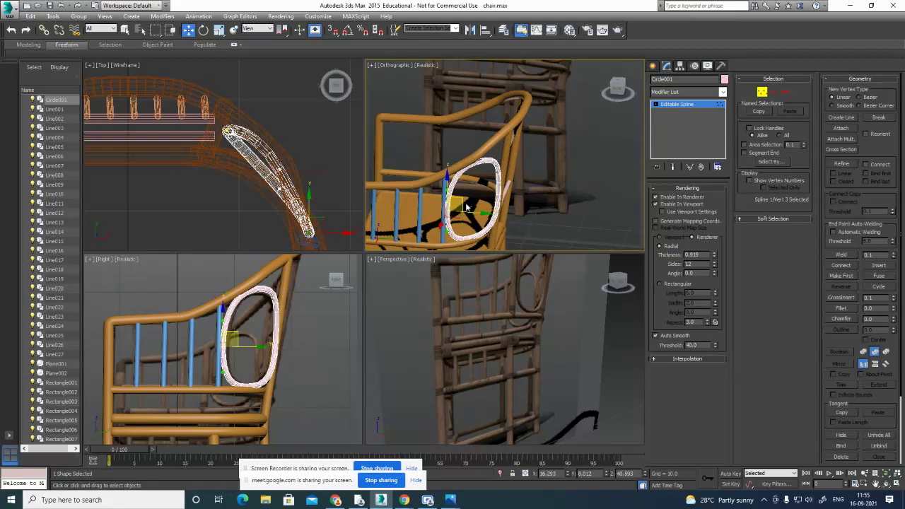
left_click_drag(461, 203, 460, 200)
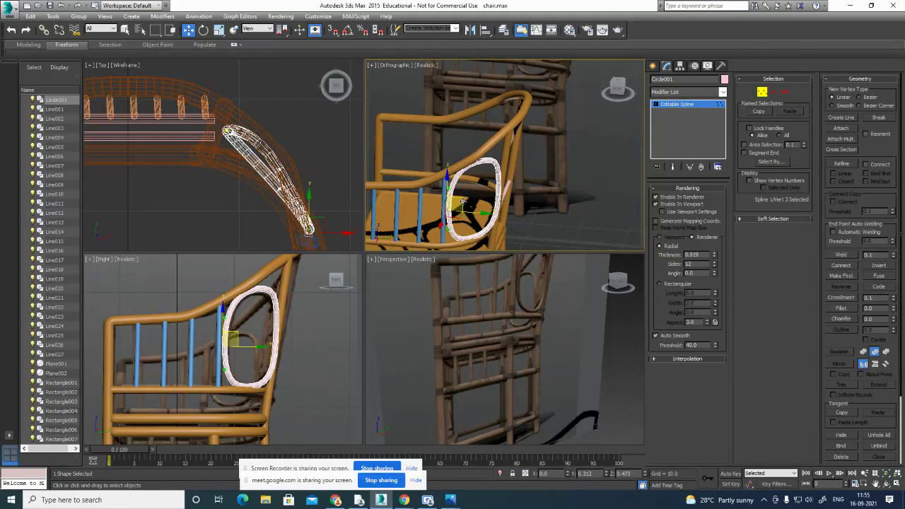
left_click(763, 94)
scroll(484, 203, "down", 3)
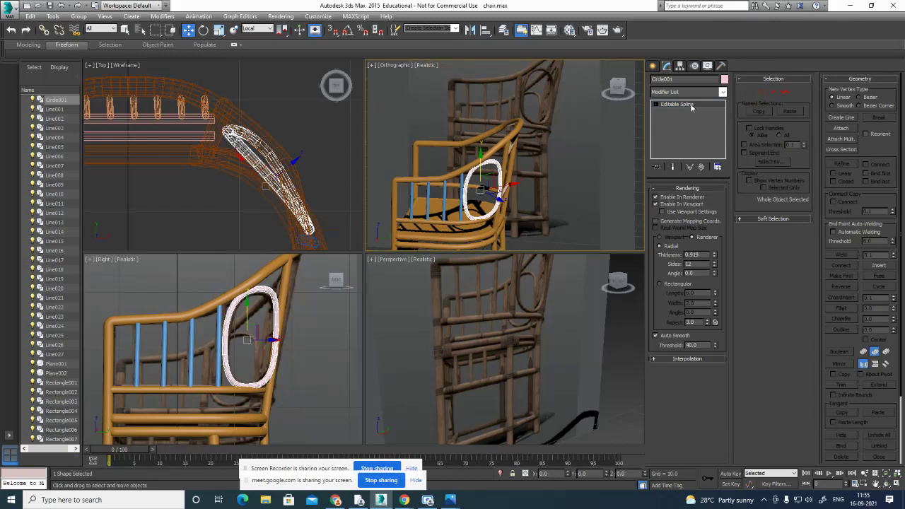
Attach the four vertical bars under the armrest to the circle spline.
left_click(843, 128)
left_click(459, 193)
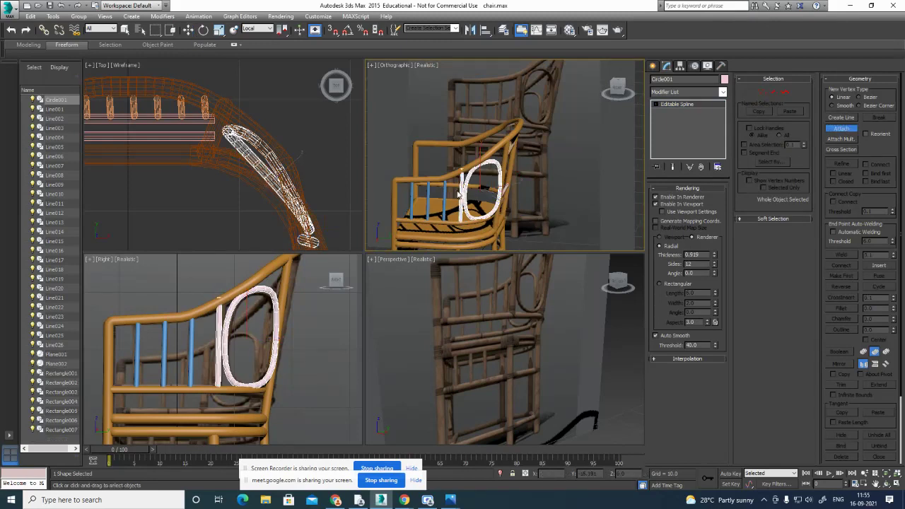
left_click(444, 191)
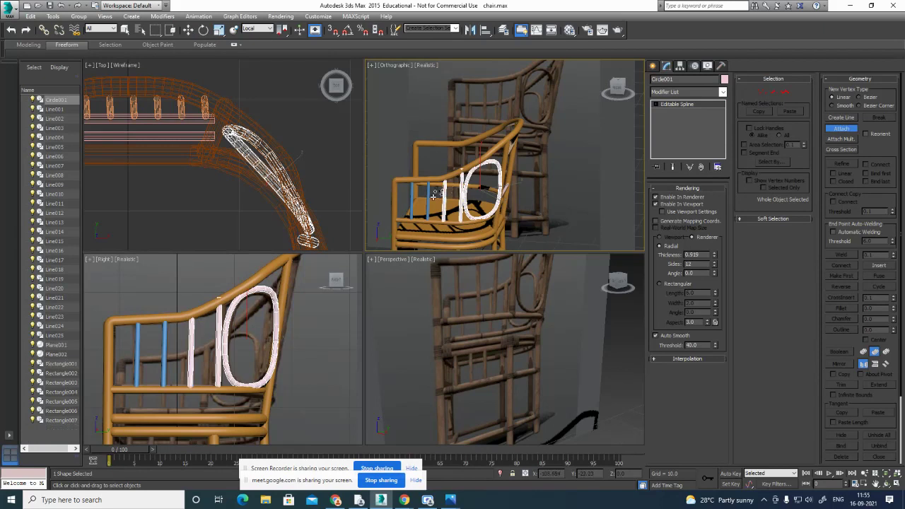
left_click(429, 196)
left_click(412, 199)
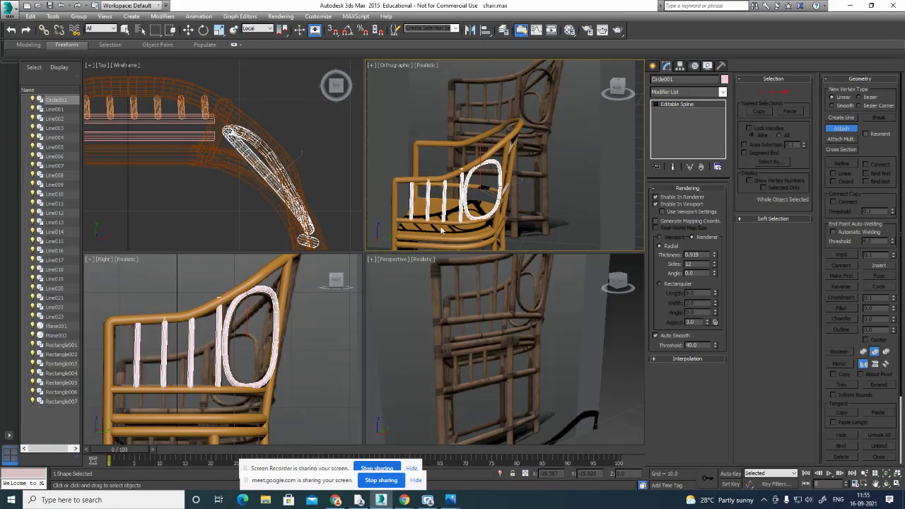
middle_click_drag(447, 218, 548, 221, "alt")
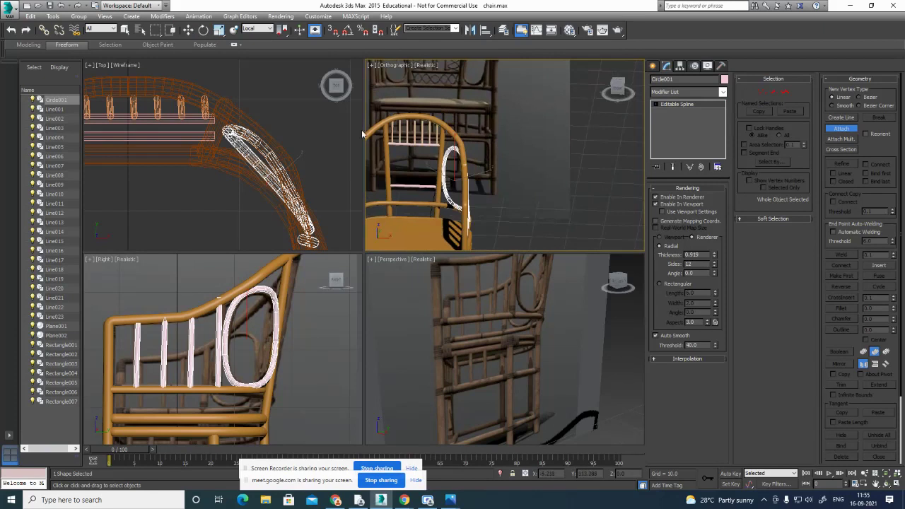
With Affect Pivot Only and the World coordinate system, move the combined shape's pivot to the chair's centre line, about X -0.1.
left_click(191, 30)
scroll(547, 120, "down", 4)
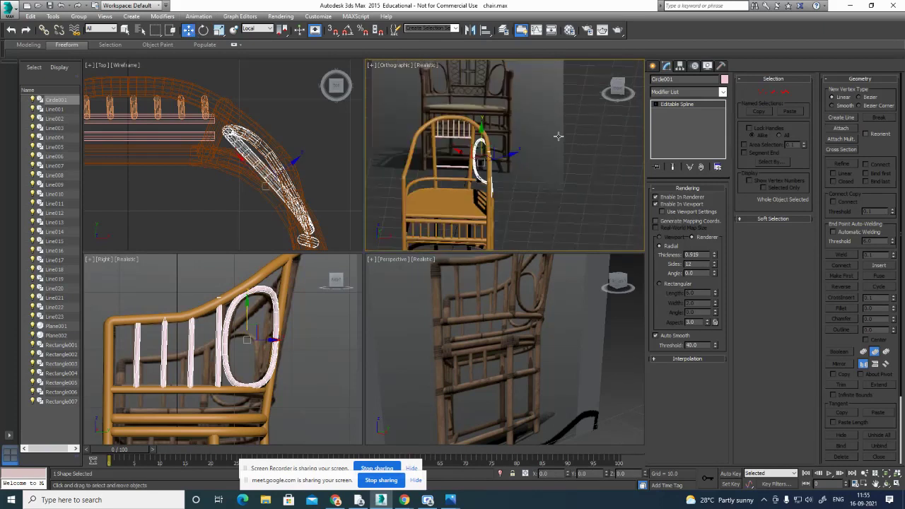
scroll(198, 170, "down", 2)
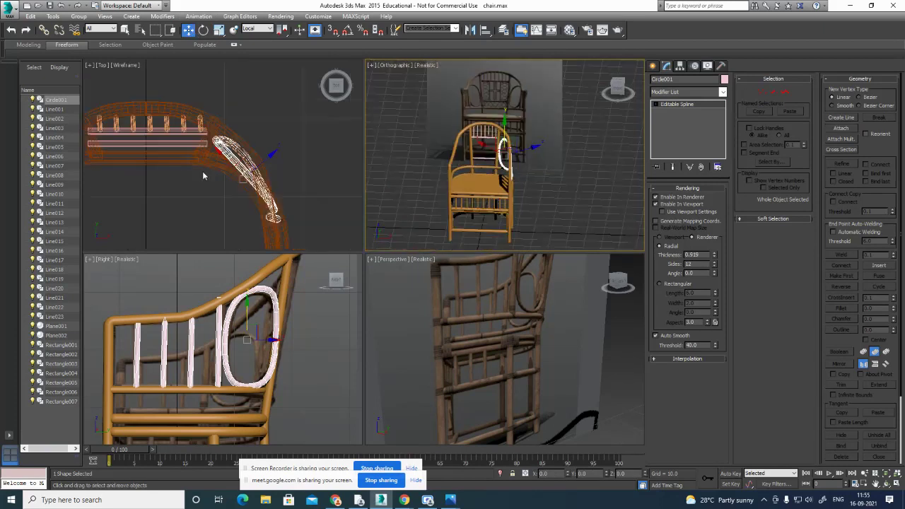
middle_click_drag(204, 177, 266, 158)
left_click(680, 66)
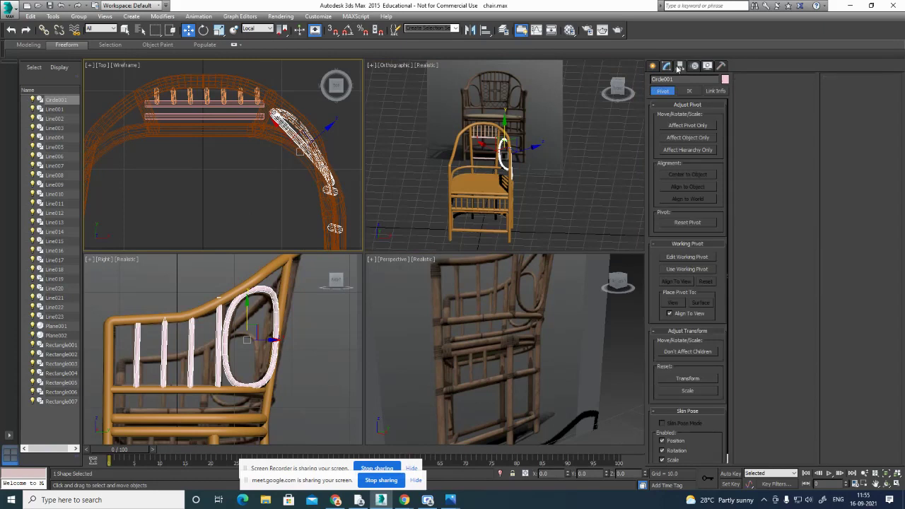
left_click(687, 125)
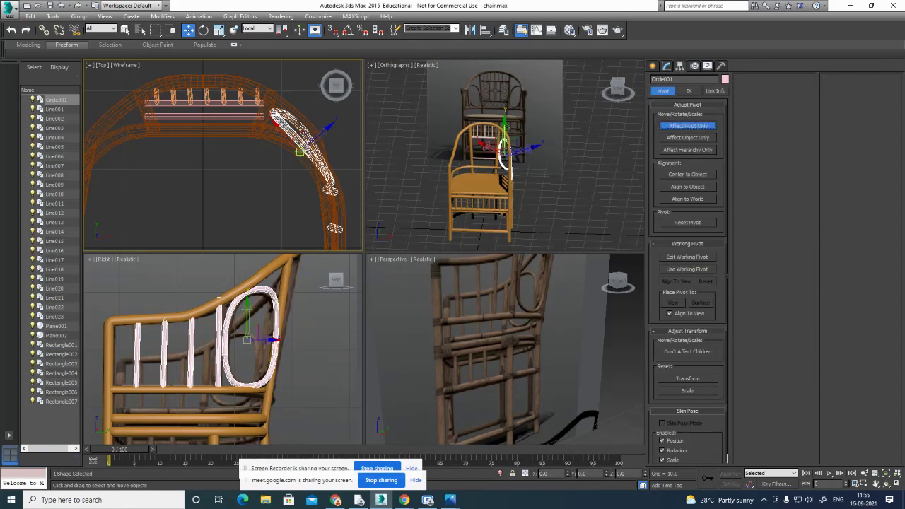
left_click(265, 32)
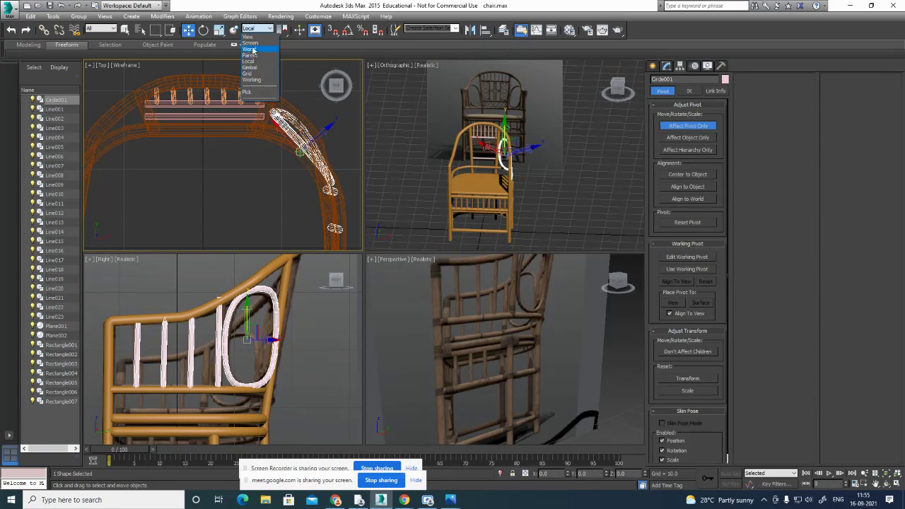
left_click(253, 50)
left_click_drag(326, 151, 233, 158)
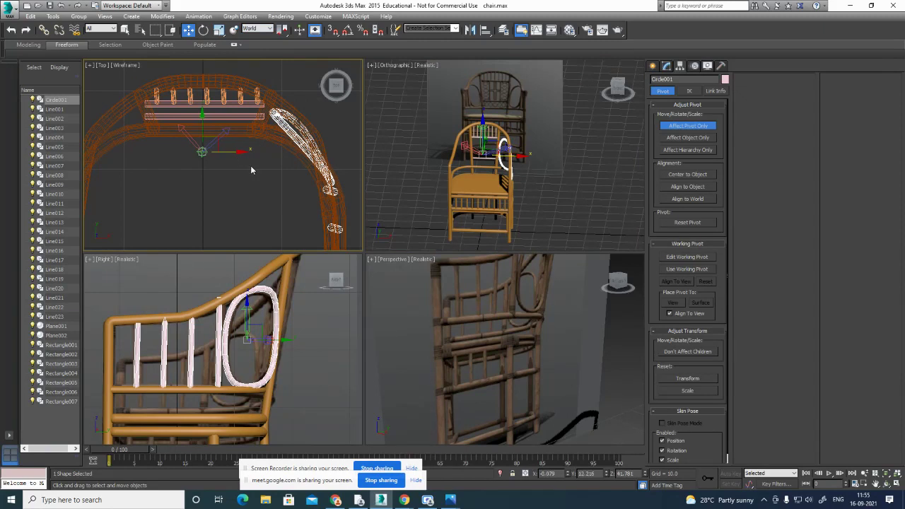
mouse_move(587, 180)
middle_mouse_down("alt")
mouse_move(554, 202)
mouse_move(566, 191)
mouse_move(605, 199)
mouse_move(610, 216)
mouse_move(600, 222)
mouse_move(538, 202)
mouse_move(579, 167)
mouse_move(596, 185)
mouse_move(593, 197)
mouse_move(604, 176)
mouse_move(594, 179)
middle_mouse_up("alt")
Undo the pivot move and the bar attachments, turn off Affect Pivot Only and clear the selection.
key("ctrl+z")
key("ctrl+z")
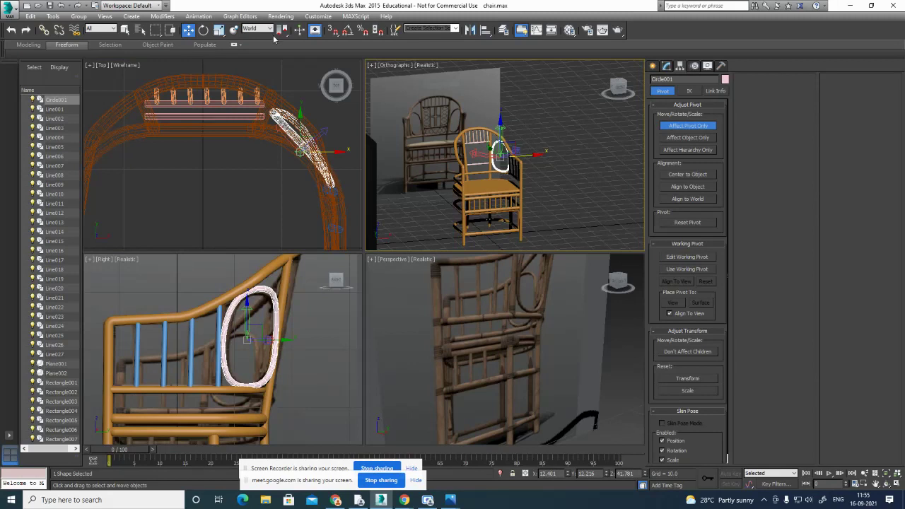
left_click(688, 127)
left_click(602, 171)
Maximize the orthographic viewport and frame the chair's side with the four vertical bars and the circle.
scroll(567, 188, "up", 10)
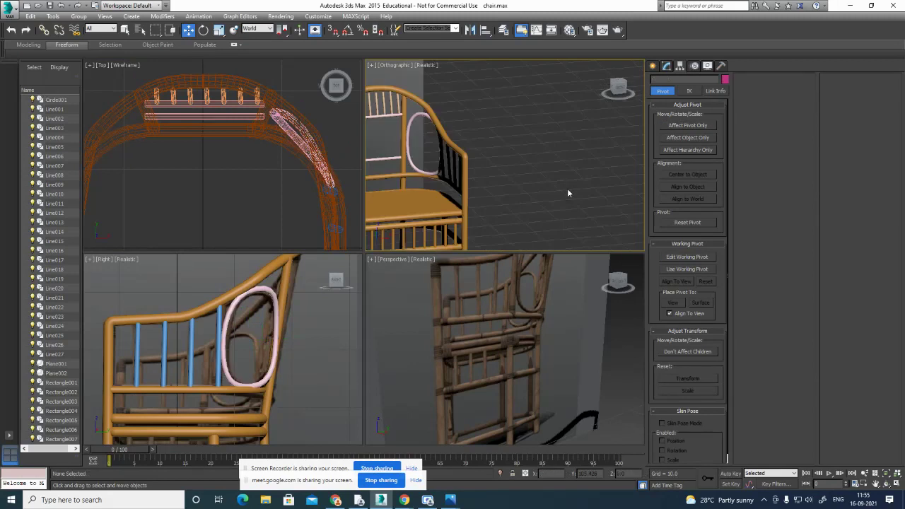
scroll(491, 149, "down", 3)
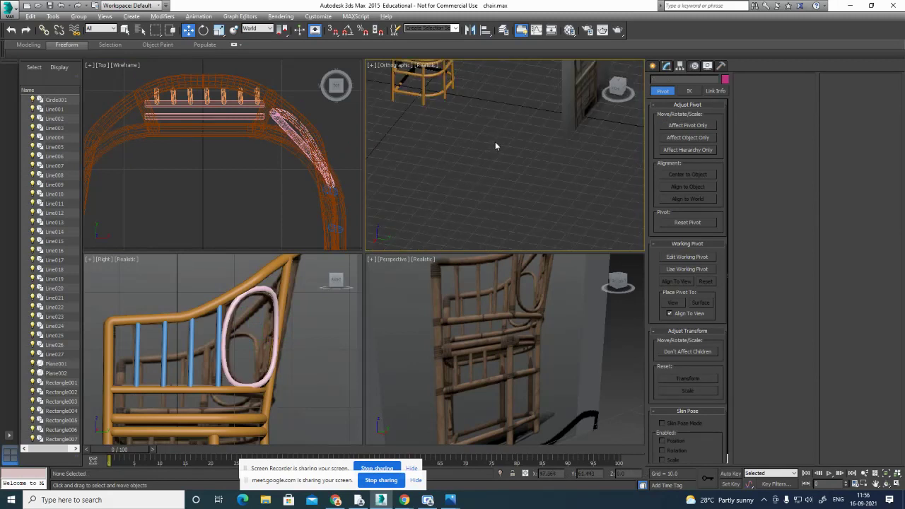
key("alt+w")
middle_click_drag(336, 202, 439, 318)
scroll(443, 258, "down", 2)
scroll(428, 258, "up", 4)
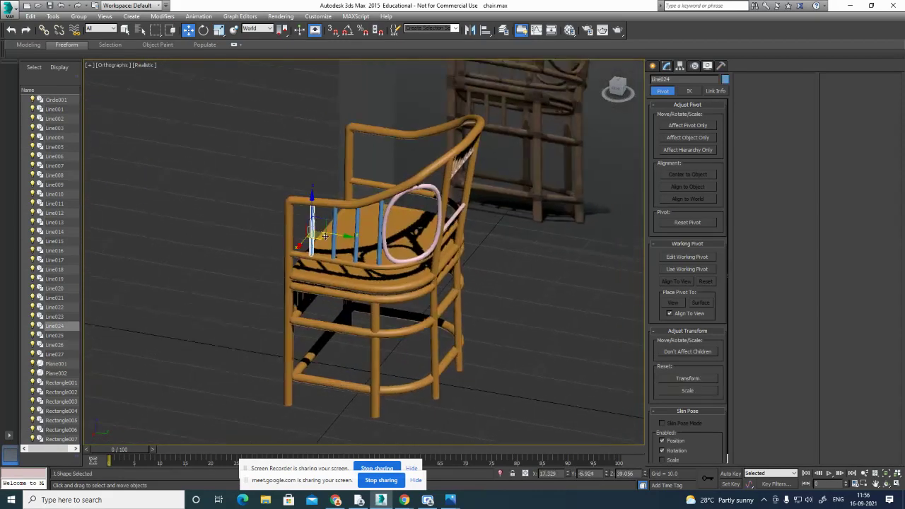
Select the four vertical bars under the armrest and the side circle, and group them as "Lefthandels".
left_click(337, 221)
left_click(336, 220)
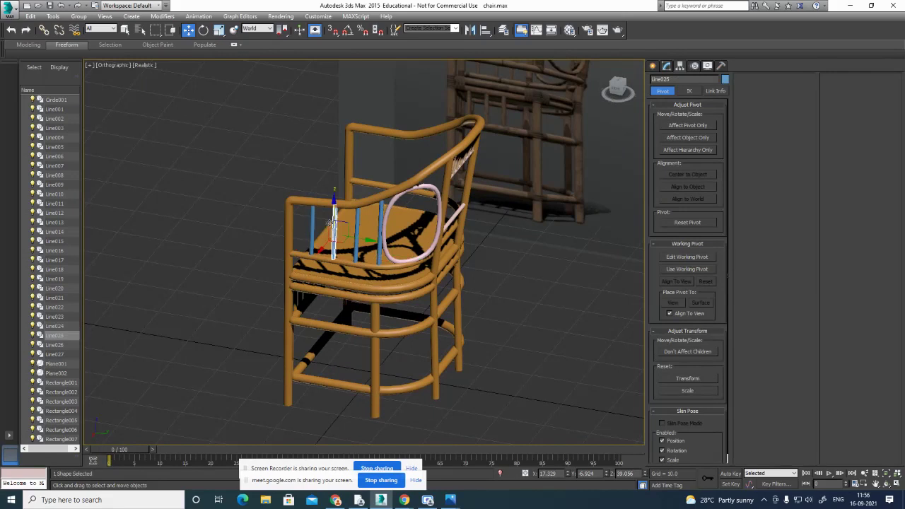
left_click(312, 216)
key("alt+q")
key("alt+q")
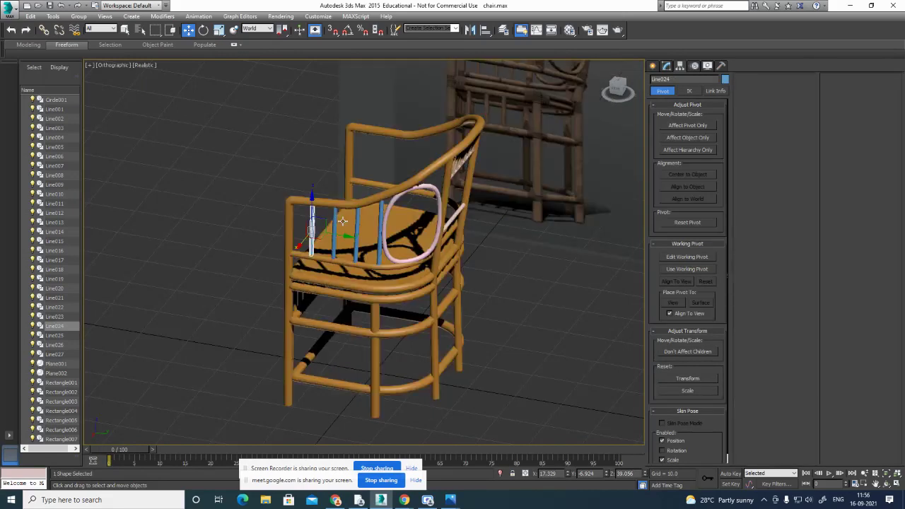
left_click(336, 216, "ctrl")
left_click(357, 219, "ctrl")
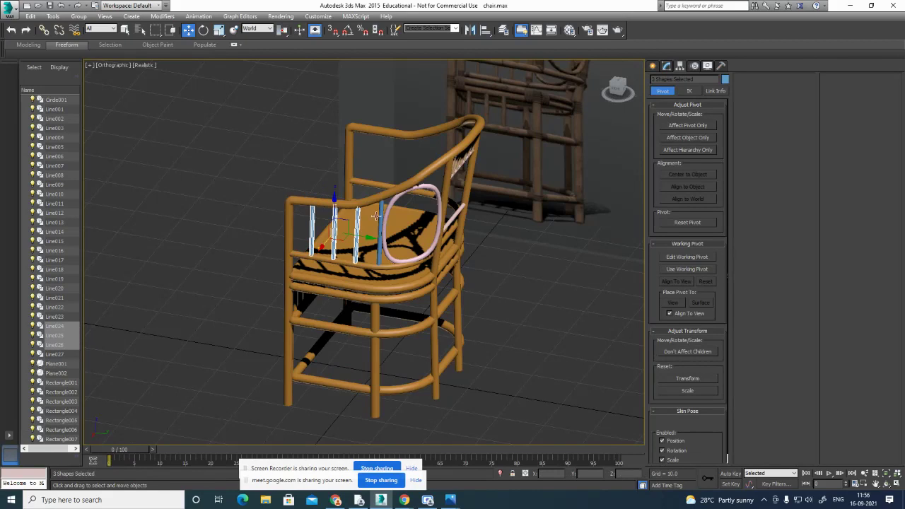
left_click(380, 216, "ctrl")
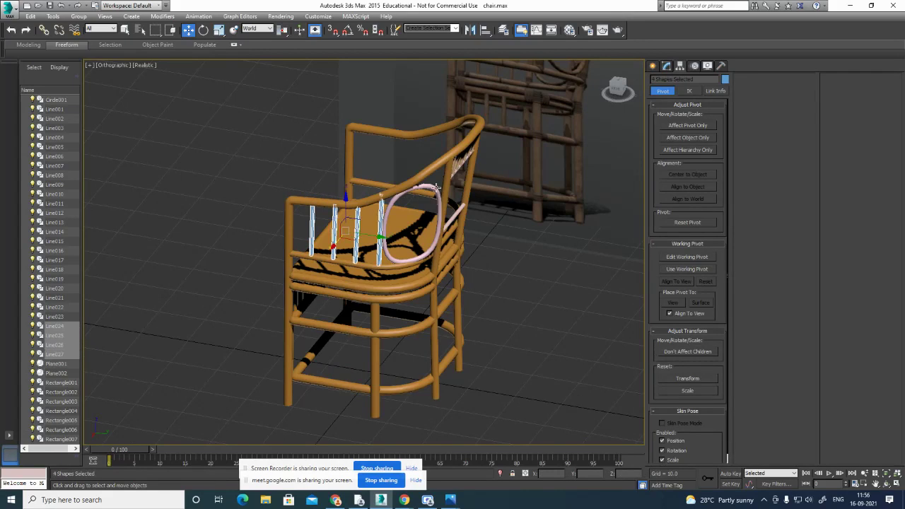
left_click(437, 188, "ctrl")
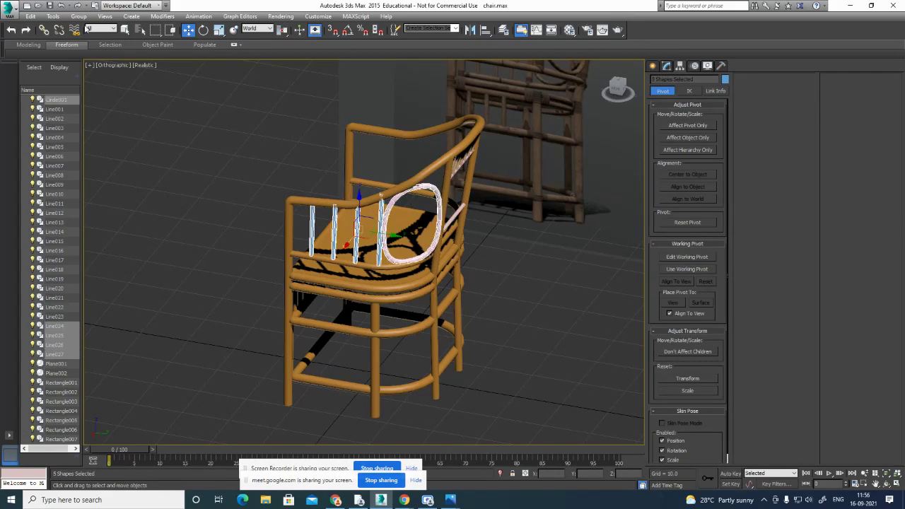
left_click(79, 16)
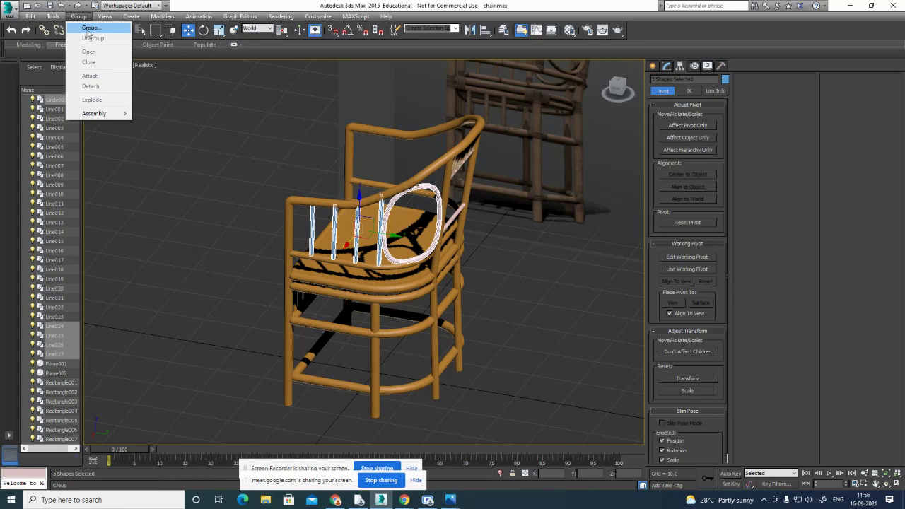
left_click(91, 28)
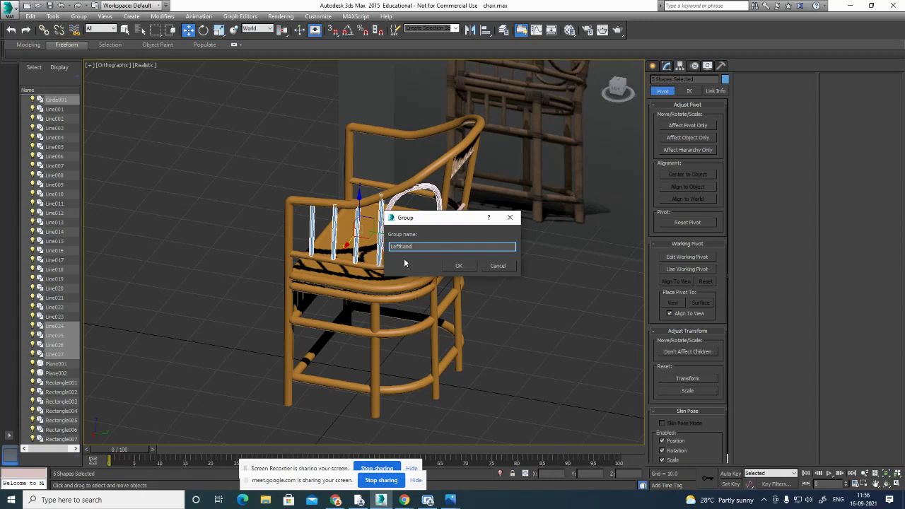
type("s")
key("Return")
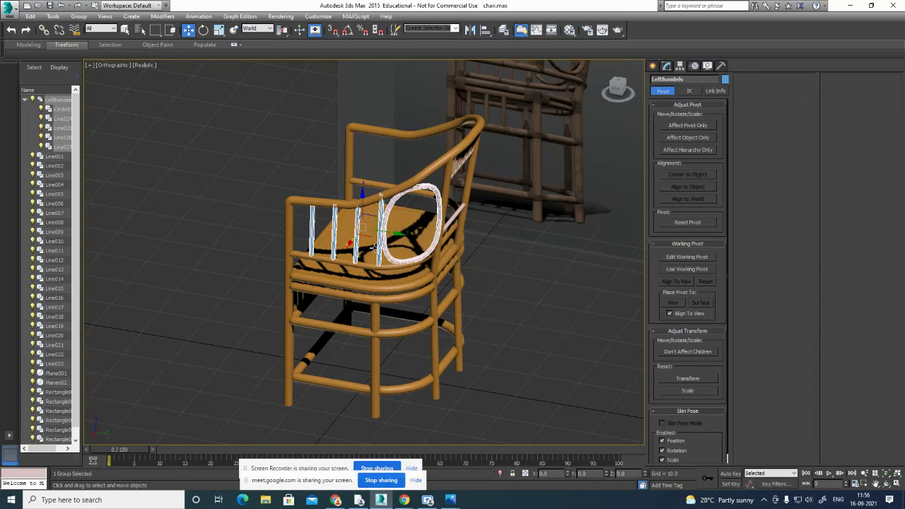
With Affect Pivot Only, move the Lefthandels group's pivot to the chair's centre line, about X -0.05, and turn the mode off.
middle_click_drag(414, 318, 543, 344, "alt")
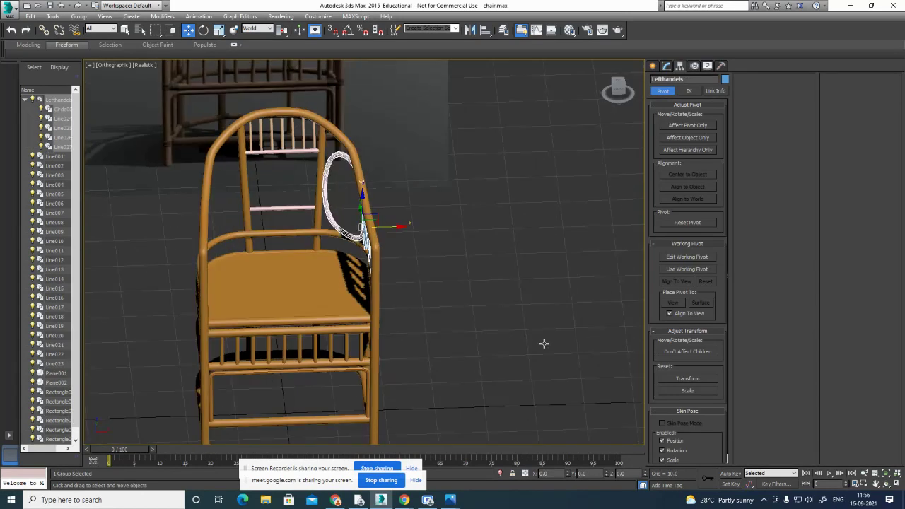
key("alt+w")
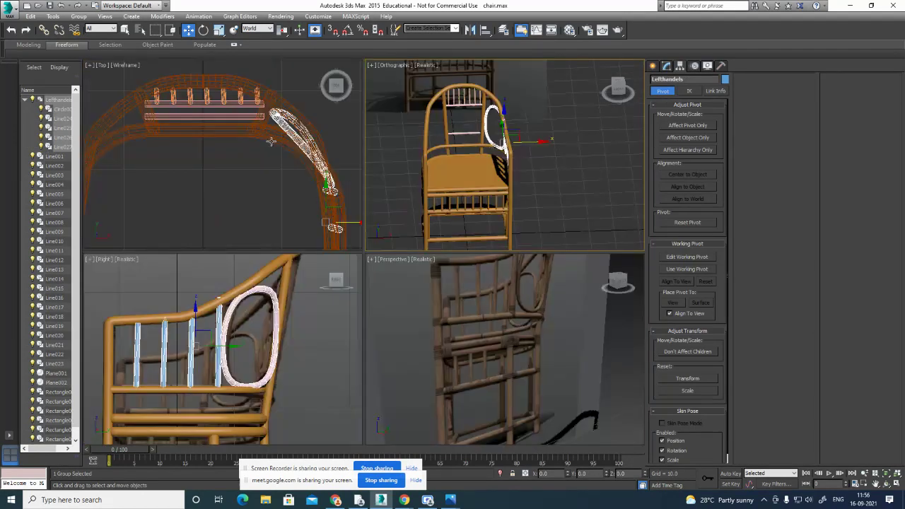
left_click(690, 126)
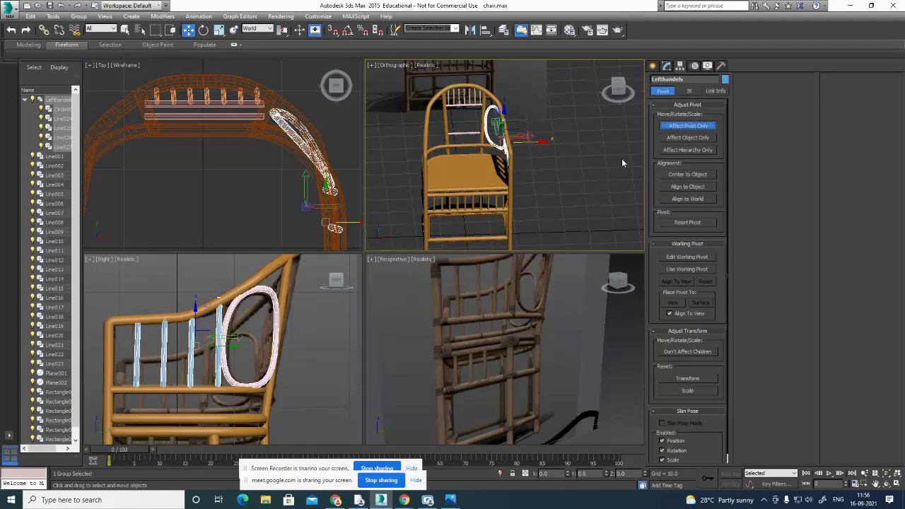
scroll(280, 164, "down", 2)
left_click(327, 199)
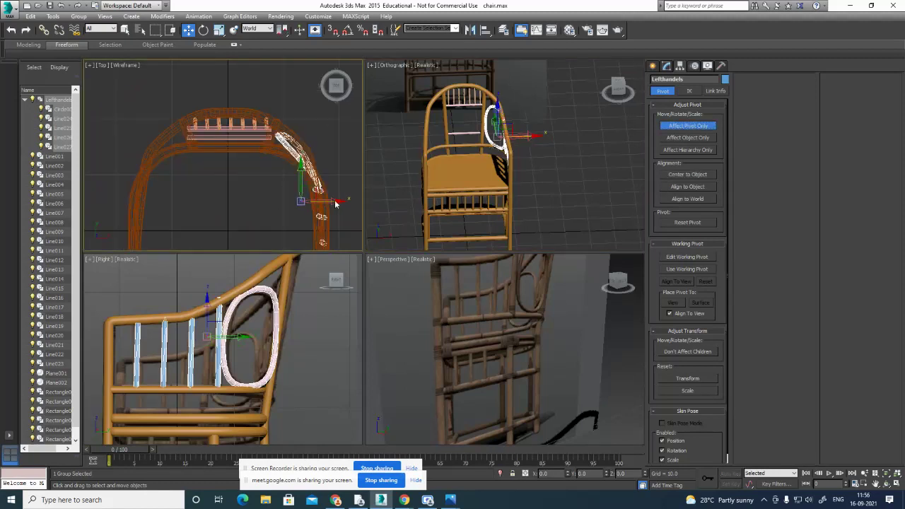
left_click_drag(320, 200, 248, 200)
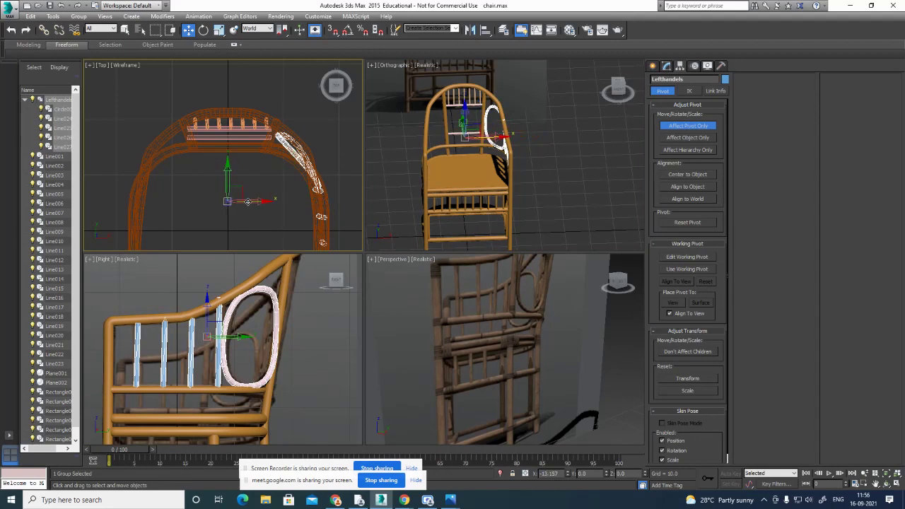
left_click(686, 129)
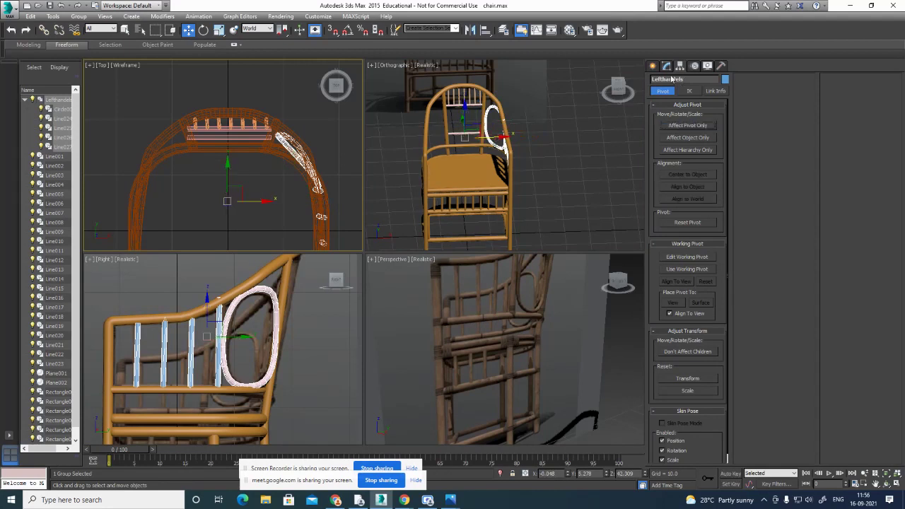
Mirror the Lefthandels group across the X axis as an Instance with zero offset, and clear the selection.
left_click(666, 66)
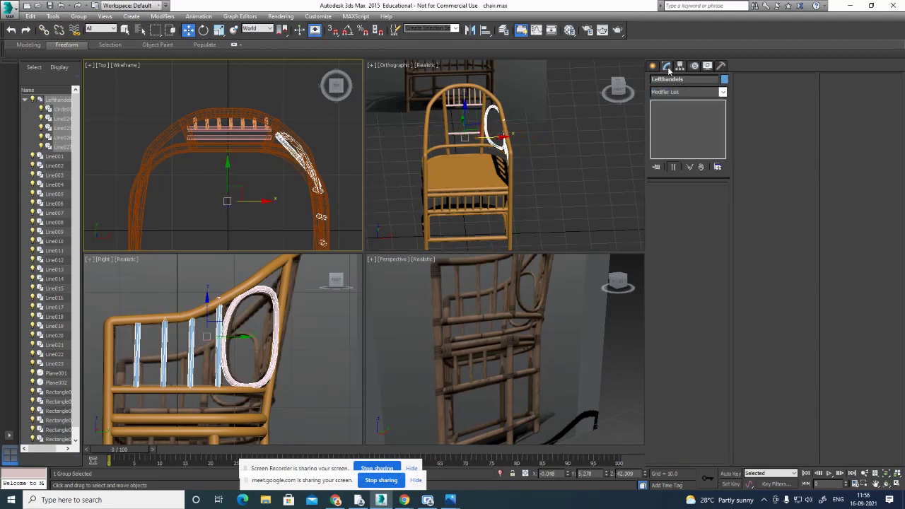
left_click(470, 29)
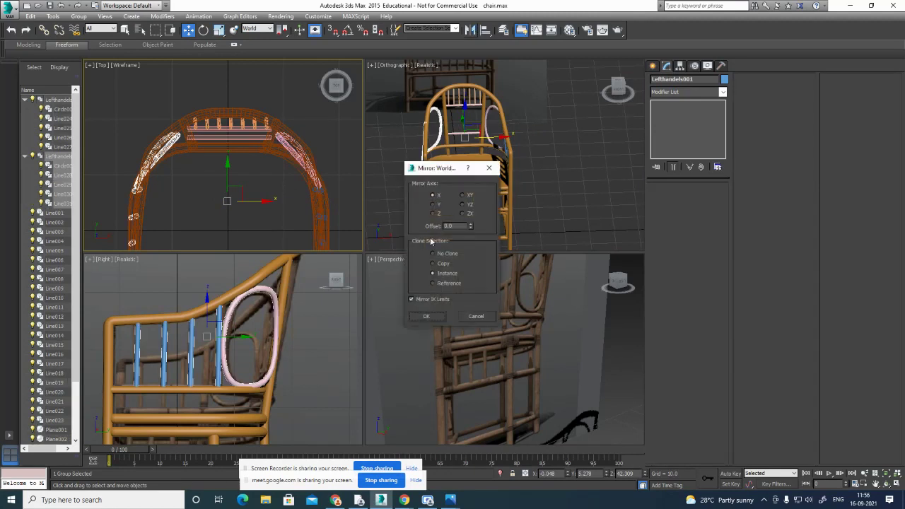
left_click(439, 318)
left_click(550, 144)
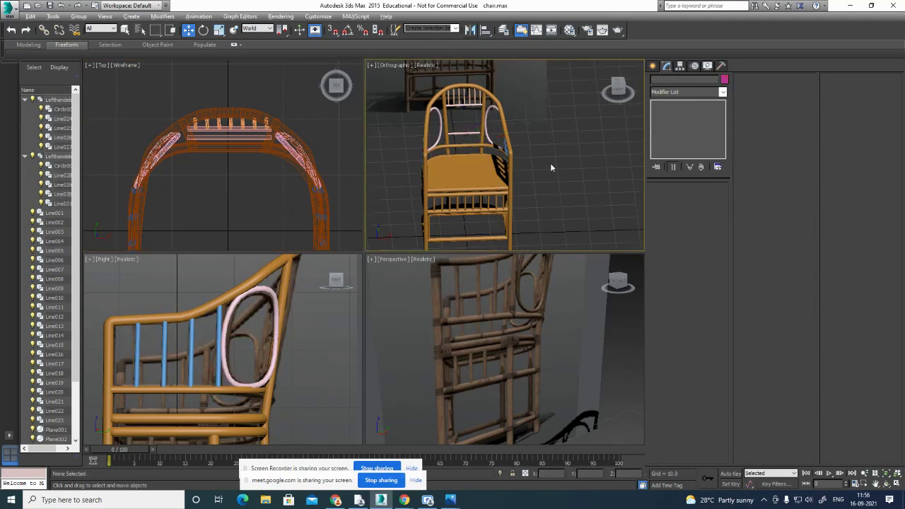
Examine the mirrored bars and circles on both sides of the chair and compare them with the reference image.
key("alt+w")
scroll(405, 262, "up", 5)
middle_click_drag(406, 267, 465, 268, "alt")
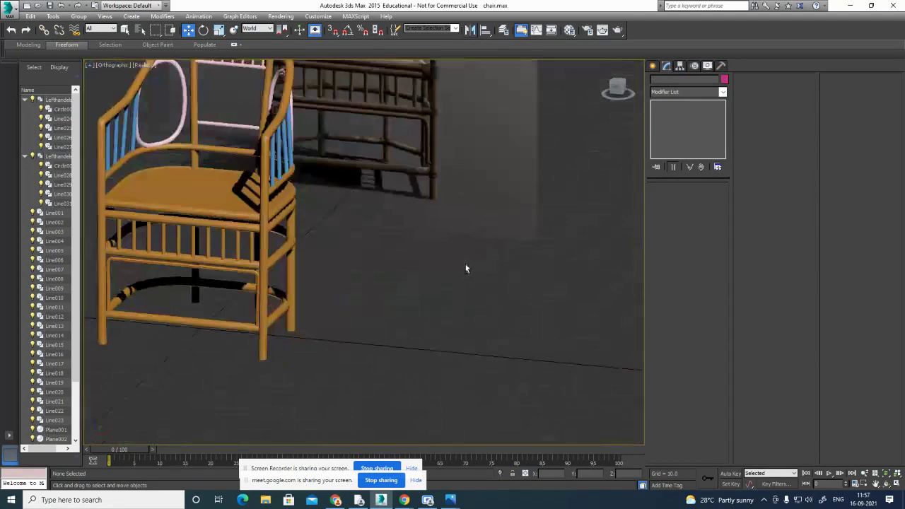
scroll(421, 230, "down", 2)
mouse_move(423, 229)
middle_mouse_down("alt")
mouse_move(451, 224)
mouse_move(493, 302)
mouse_move(432, 216)
middle_mouse_up("alt")
scroll(432, 255, "down", 2)
middle_click_drag(432, 254, 442, 320)
scroll(371, 332, "up", 4)
scroll(433, 319, "down", 2)
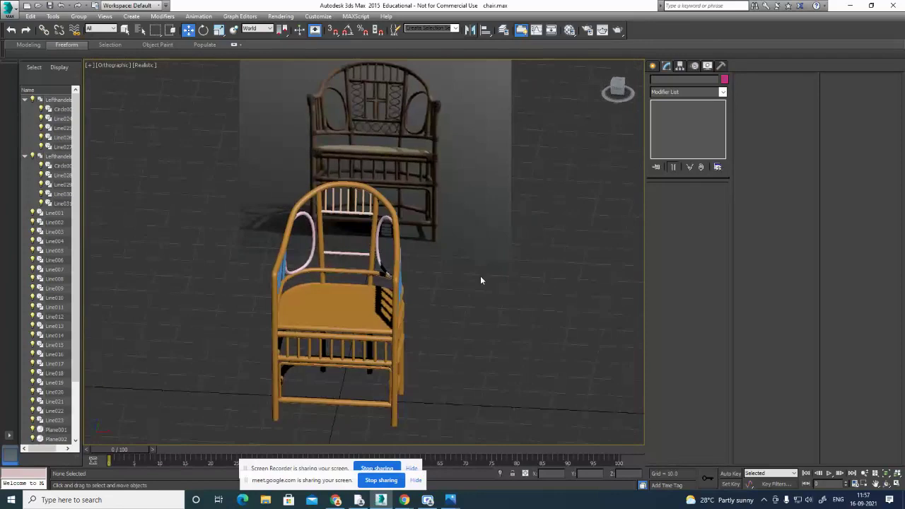
middle_click_drag(479, 278, 415, 308, "alt")
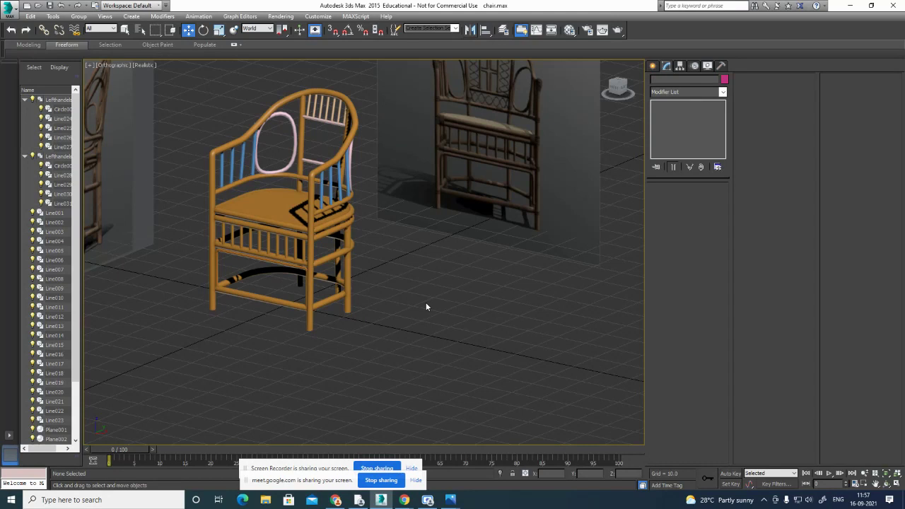
Isolate the bent tube forming the backrest arch, armrests and front legs to examine it, and end the isolation.
left_click(312, 290)
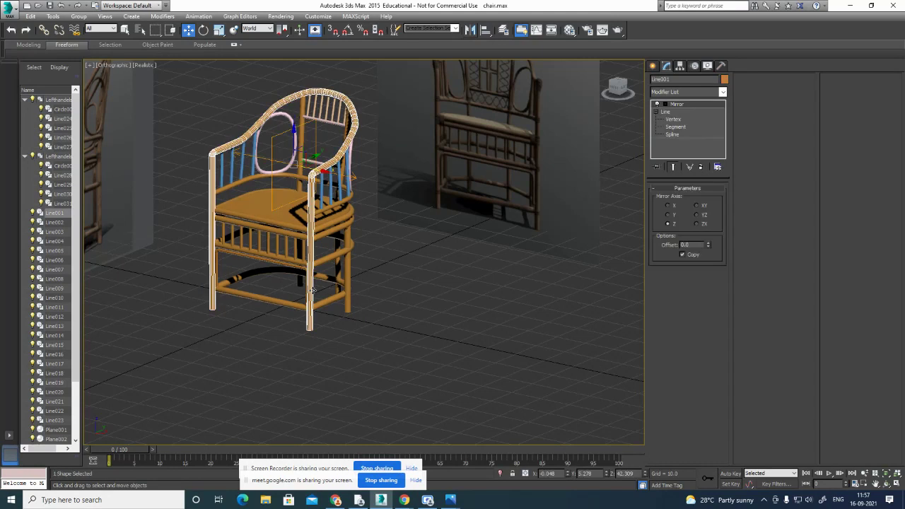
key("alt+q")
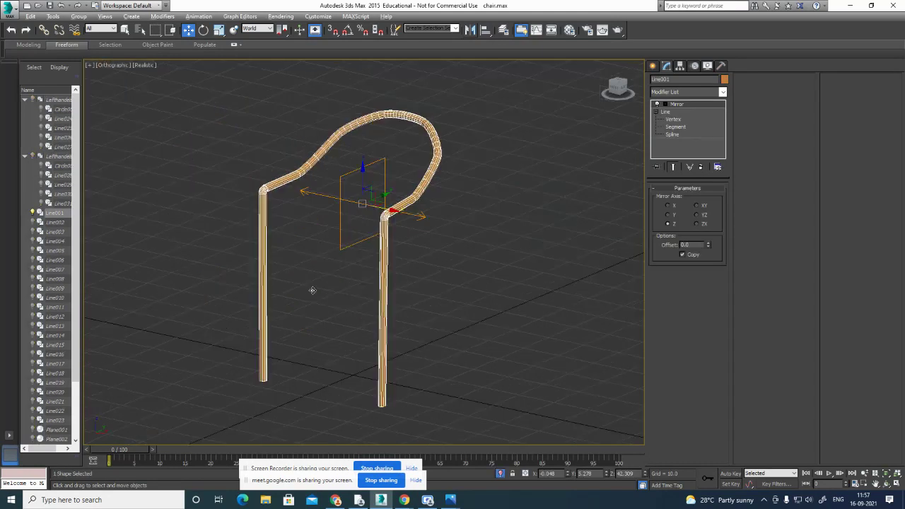
scroll(311, 290, "up", 1)
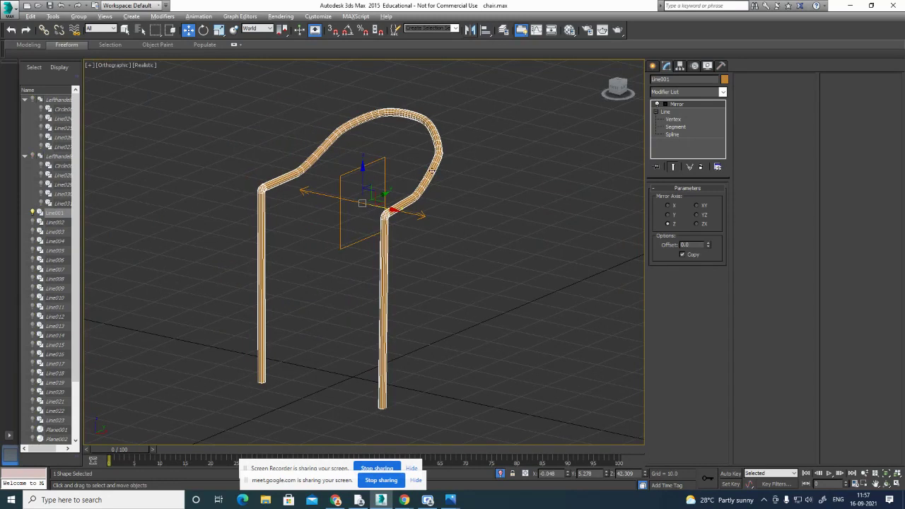
right_click(431, 170)
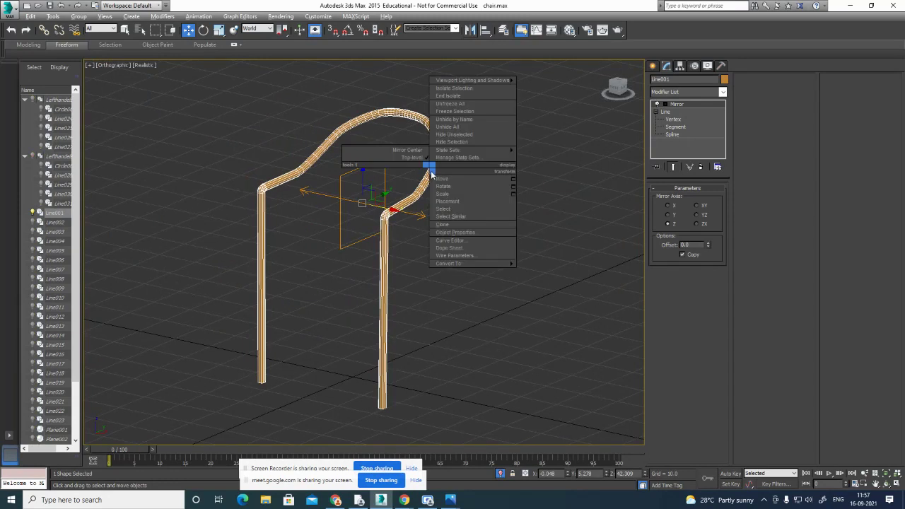
left_click(469, 101)
left_click(403, 350)
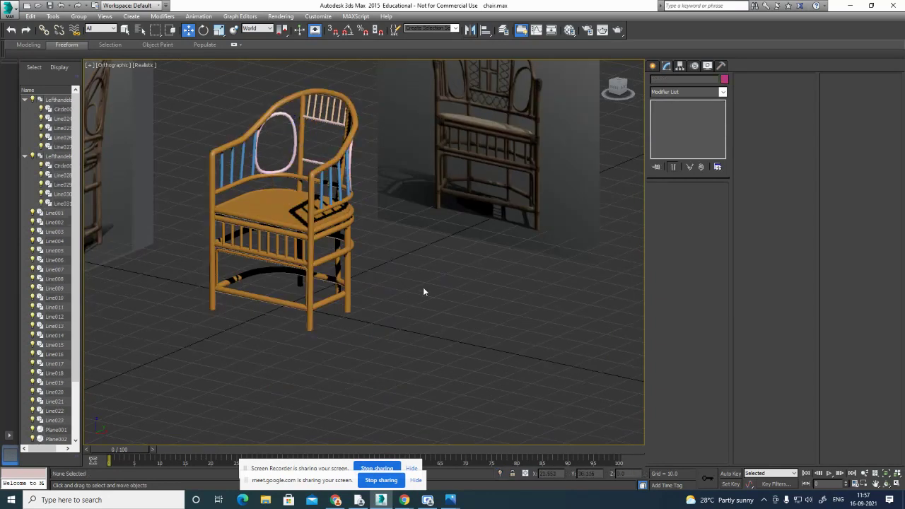
Examine the mirrored circle-and-bars group from the chair's front and widen the scene object list to show full names.
middle_click_drag(423, 292, 487, 331, "alt")
scroll(485, 329, "up", 5)
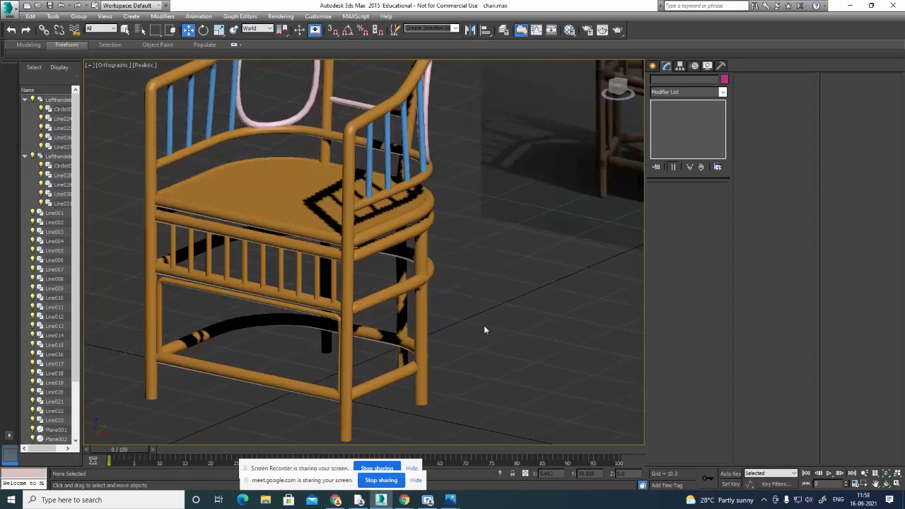
middle_click_drag(500, 365, 531, 382, "alt")
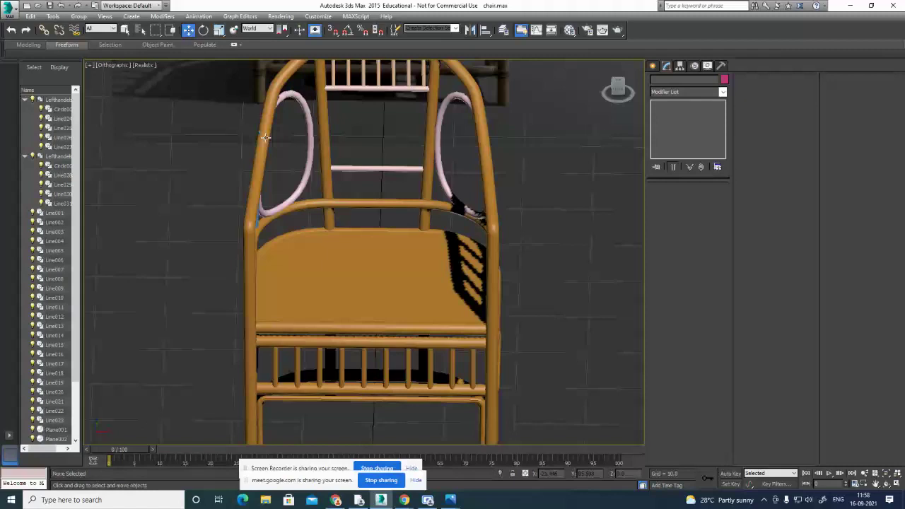
left_click(314, 141)
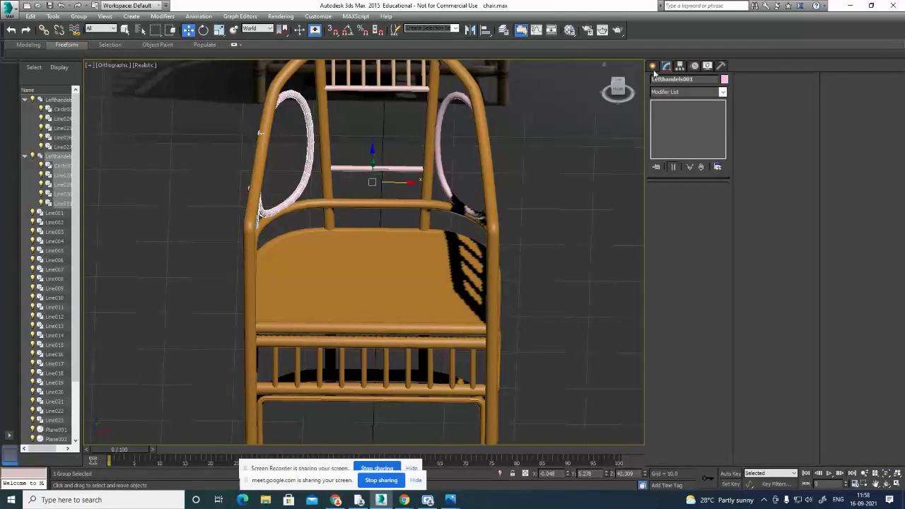
left_click(62, 166)
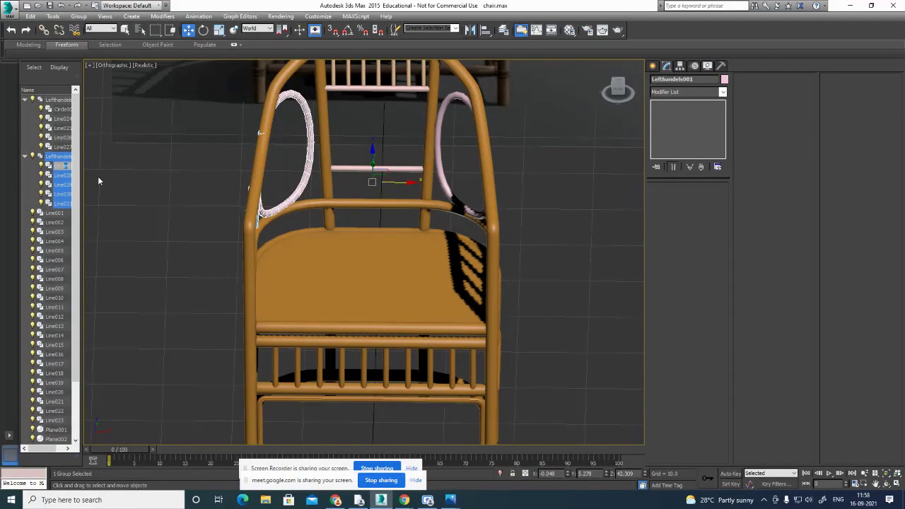
left_click(98, 177)
left_click_drag(83, 186, 133, 188)
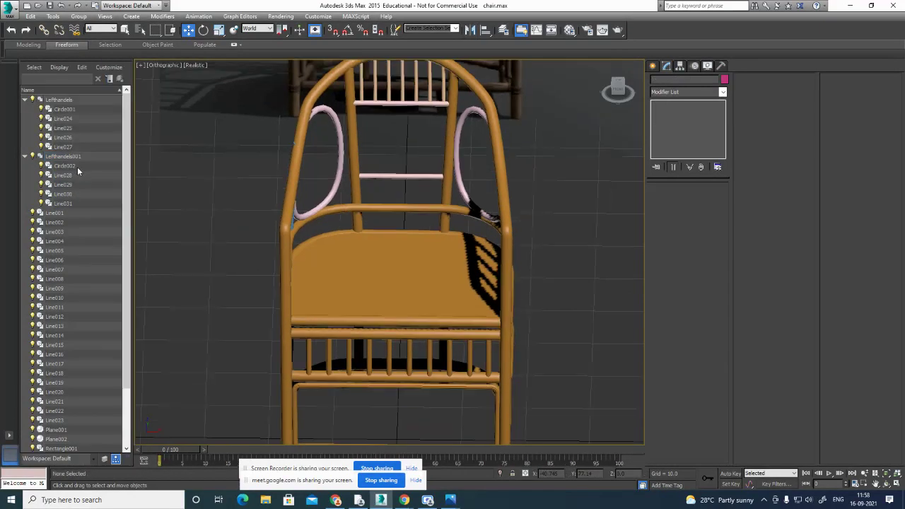
Select the mirrored Lefthandels001 group and ungroup it so its circle and bars become separate objects.
left_click(74, 167)
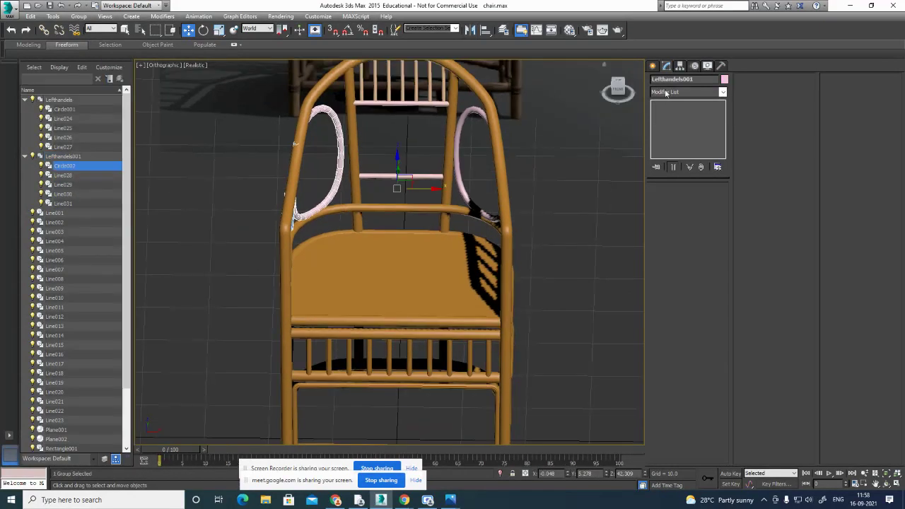
left_click(668, 66)
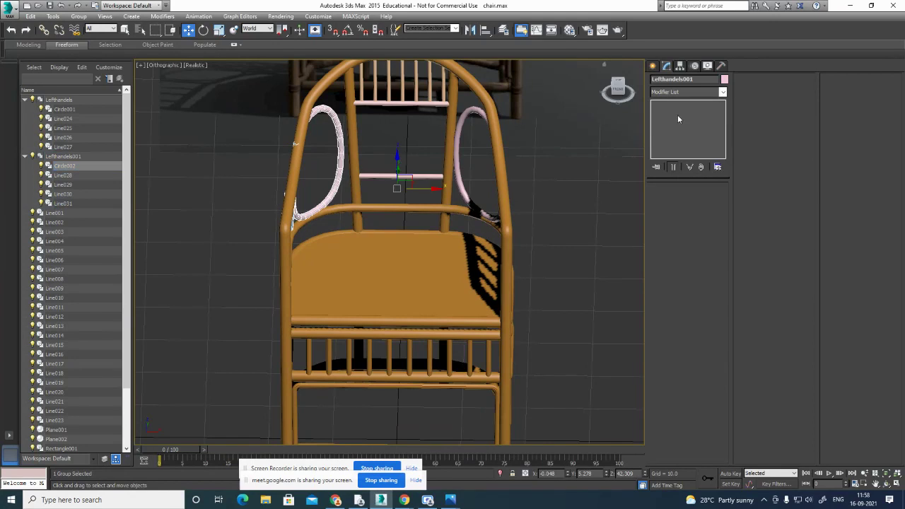
left_click(66, 176)
left_click(66, 176)
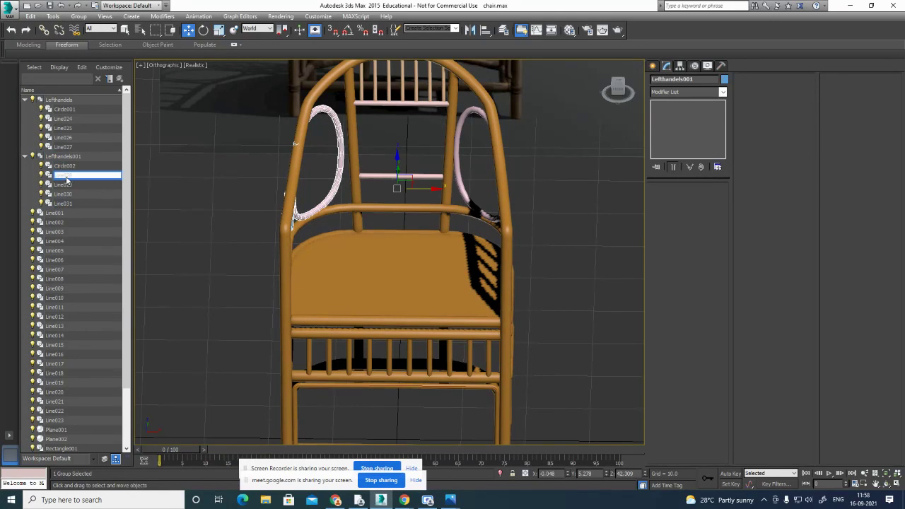
left_click(67, 177)
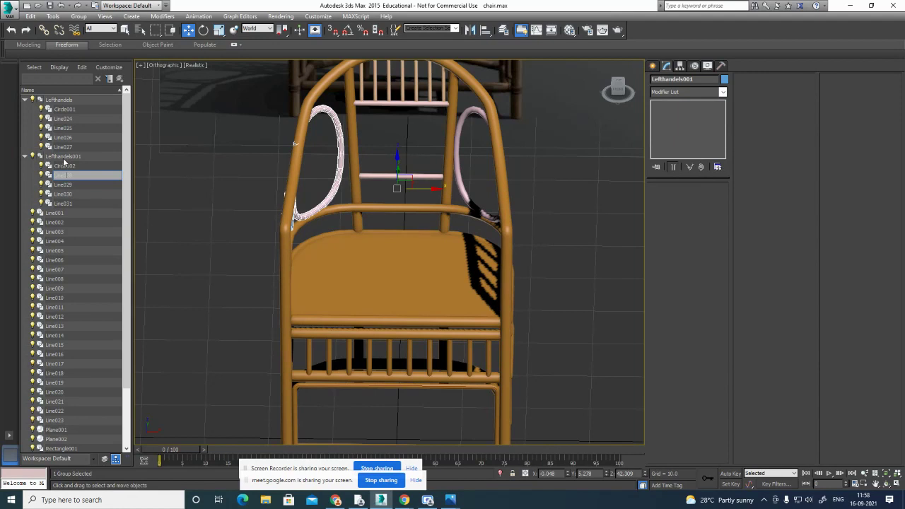
left_click(63, 157)
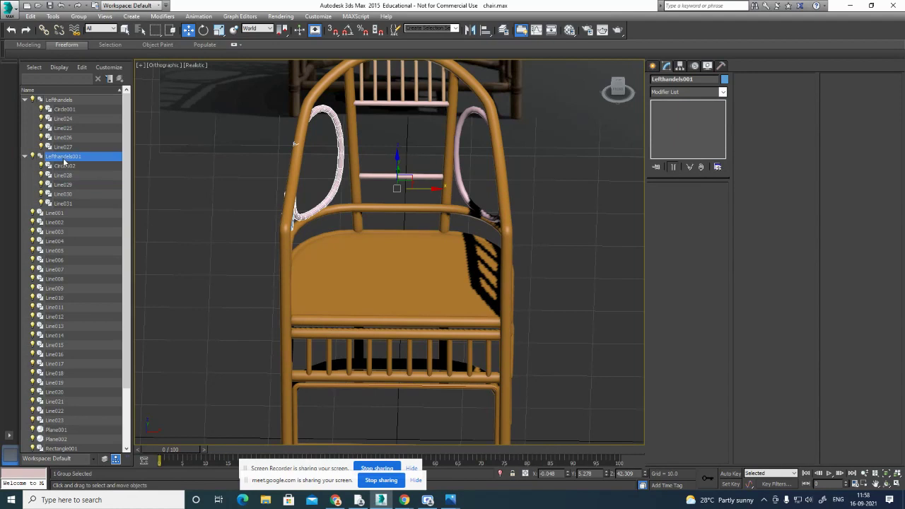
left_click(79, 17)
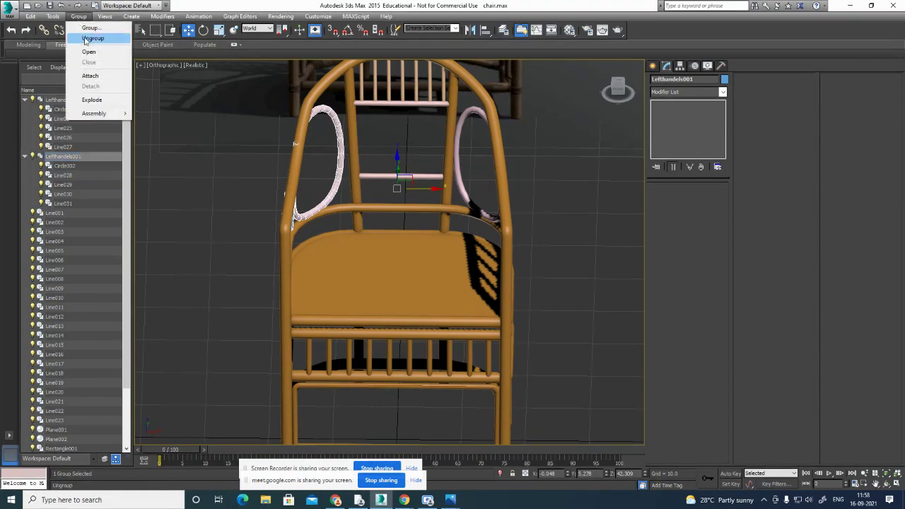
left_click(85, 39)
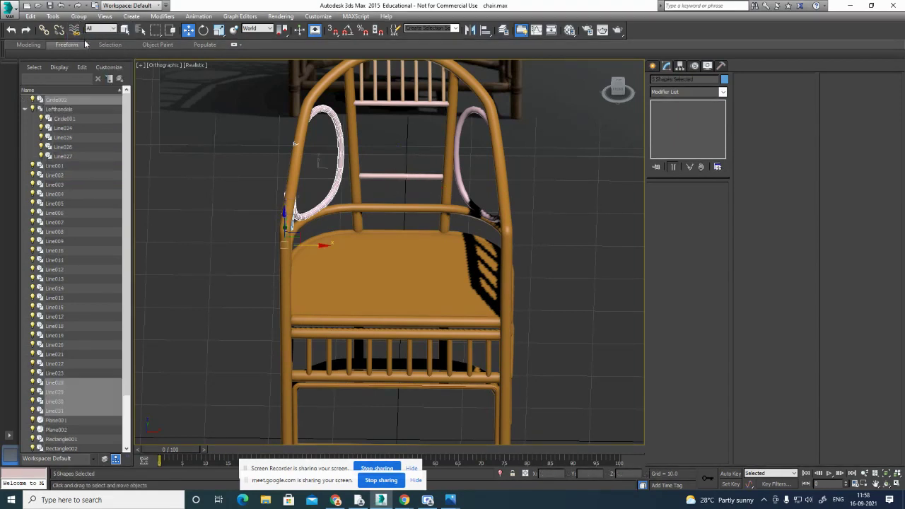
Try shifting the inner vertex of the mirrored side circle Circle002 along X, and undo each move.
left_click(338, 153)
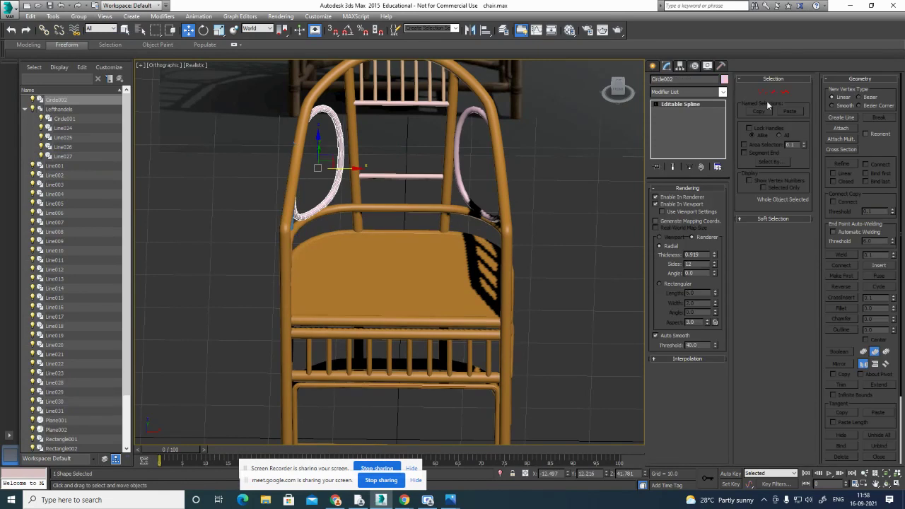
left_click(763, 92)
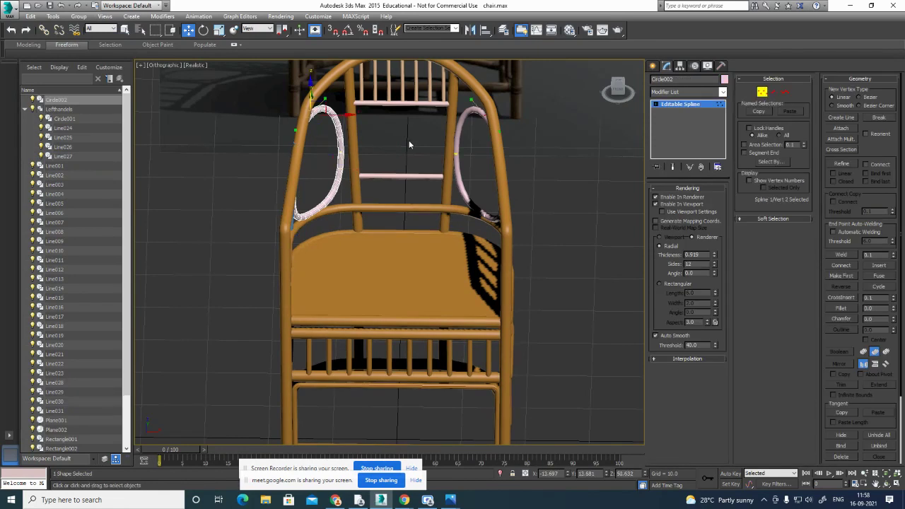
left_click(341, 144)
left_click_drag(364, 151, 368, 151)
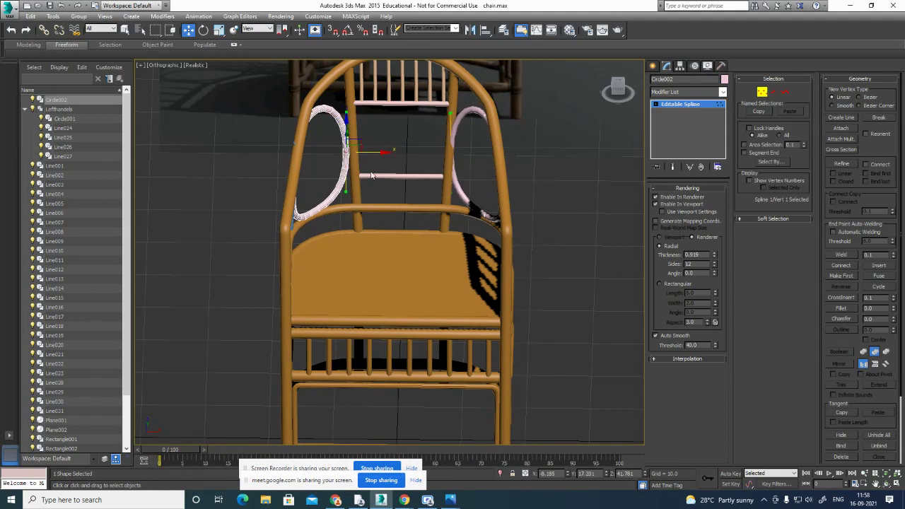
key("ctrl+z")
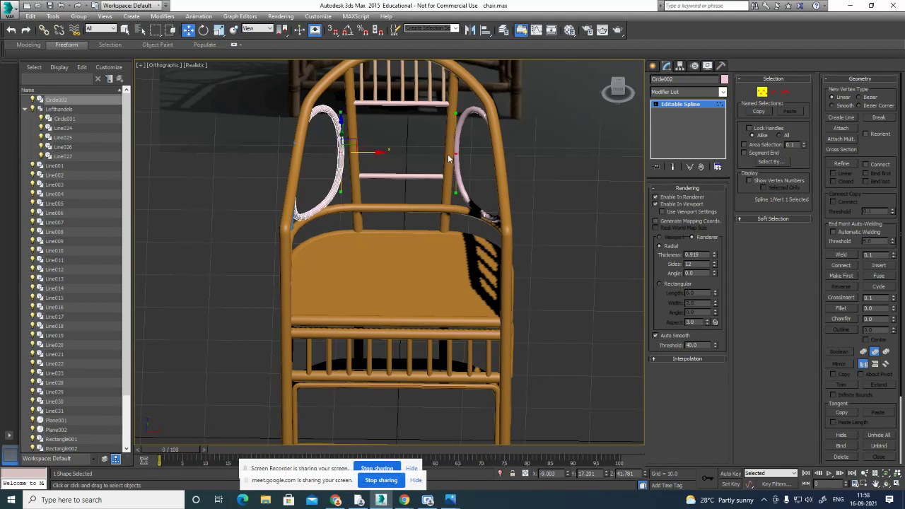
left_click_drag(326, 141, 367, 158)
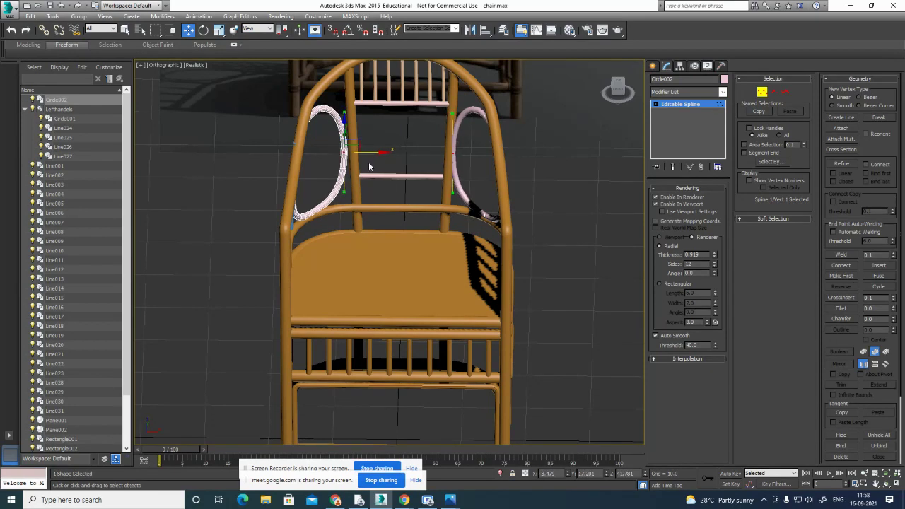
key("ctrl+z")
Show all four viewports and examine the mirrored circle in the Perspective view, from the whole chair to a close-up of its tube.
scroll(430, 217, "down", 5)
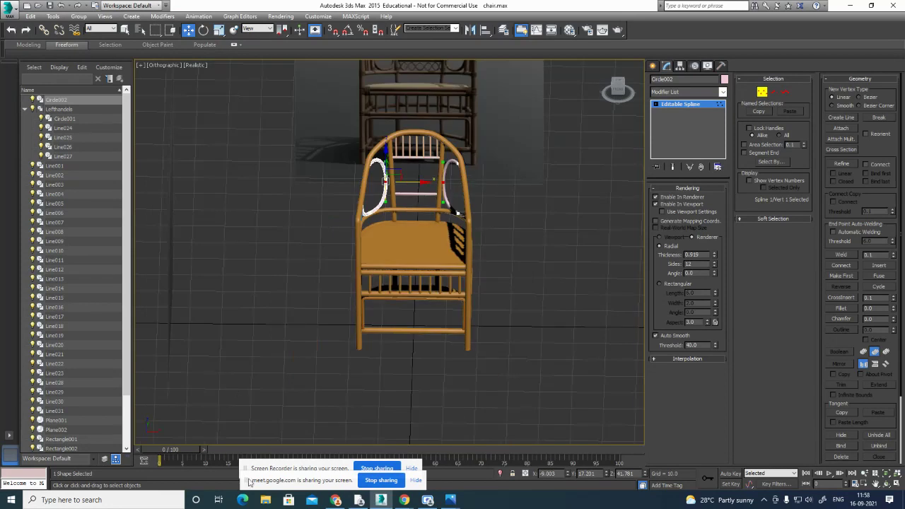
left_click_drag(282, 483, 0, 483)
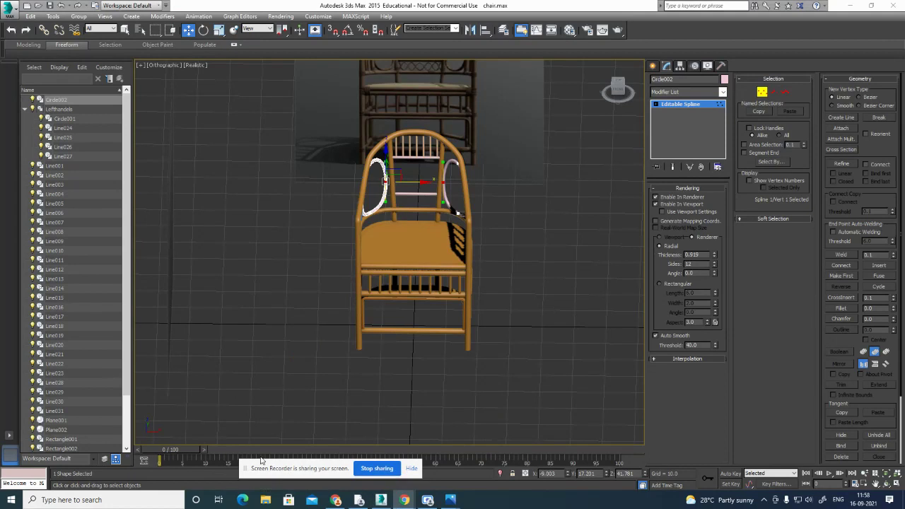
left_click_drag(278, 471, 0, 470)
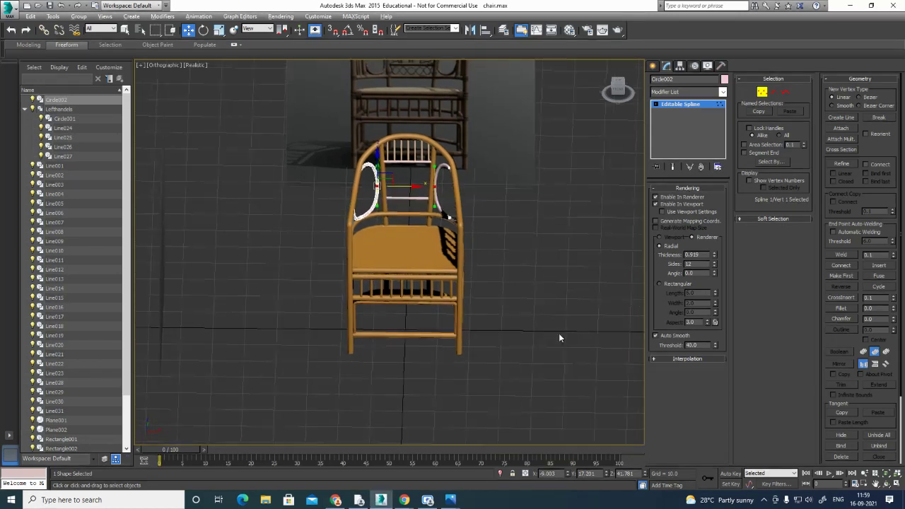
key("alt+w")
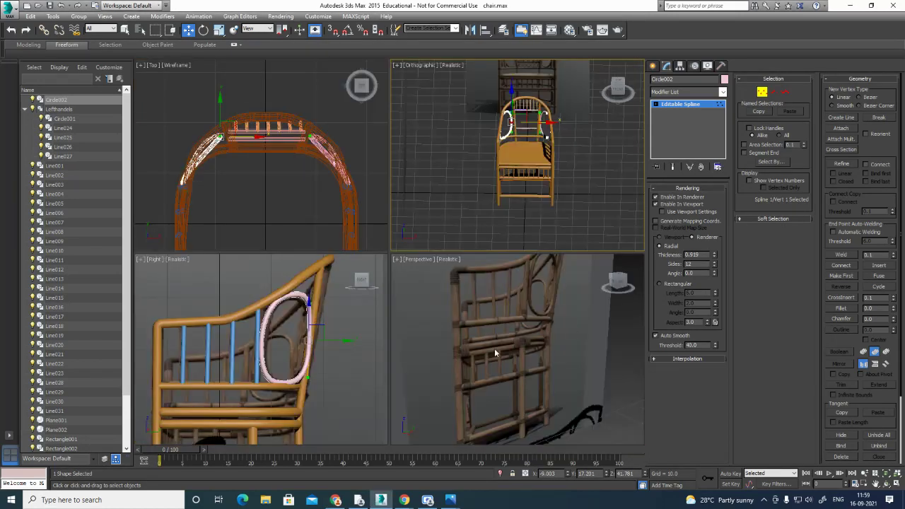
scroll(495, 347, "down", 5)
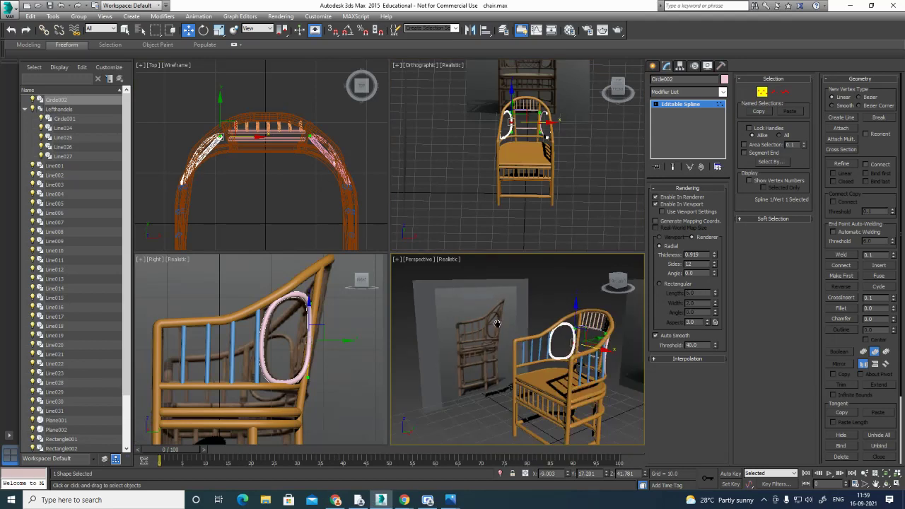
middle_click_drag(497, 324, 486, 309)
middle_click_drag(506, 377, 498, 353, "alt")
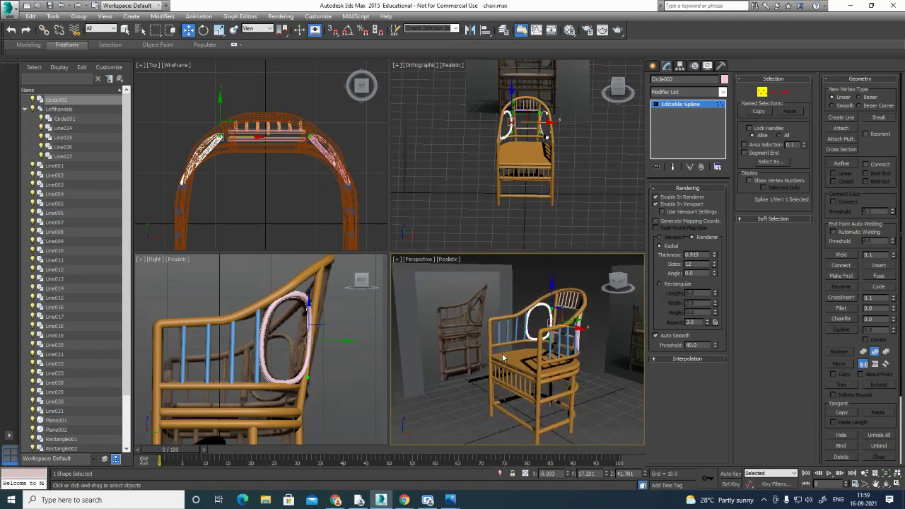
scroll(557, 360, "up", 4)
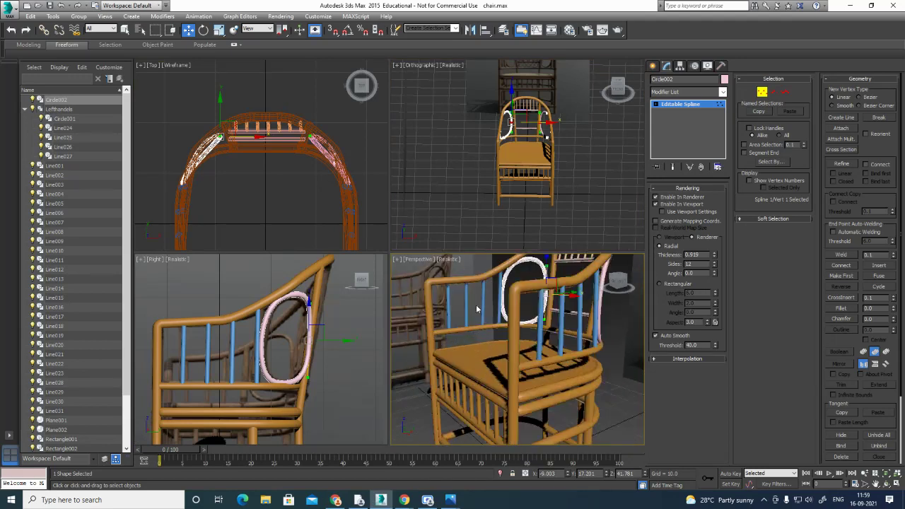
middle_click_drag(476, 304, 509, 318)
scroll(542, 264, "up", 3)
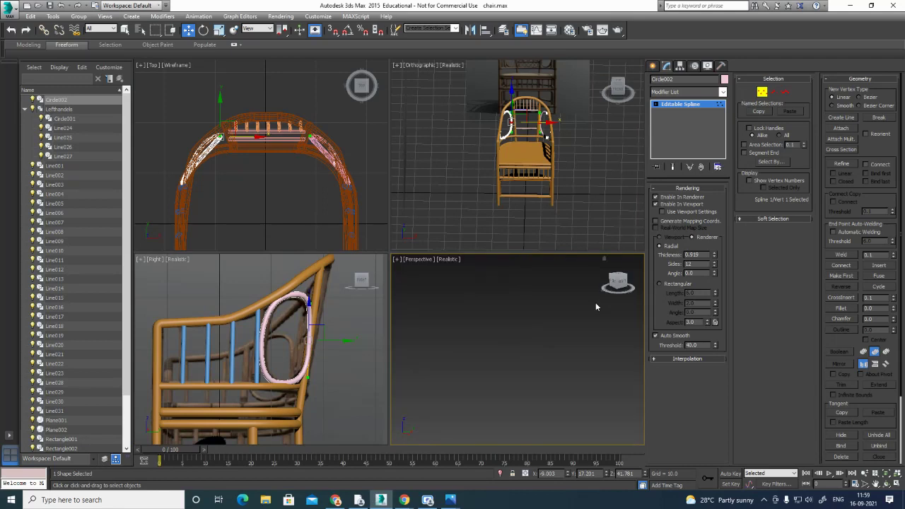
scroll(595, 302, "down", 5)
middle_click_drag(593, 303, 509, 284)
scroll(511, 313, "up", 2)
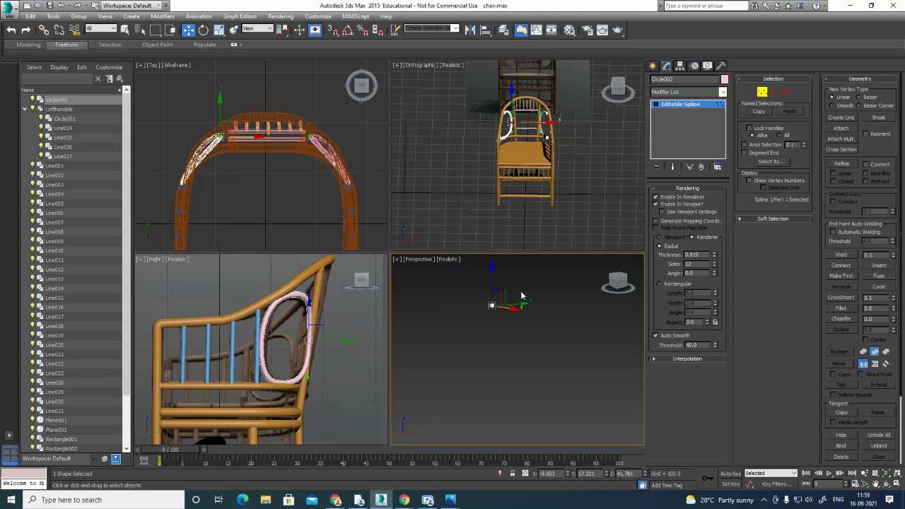
scroll(522, 295, "up", 10)
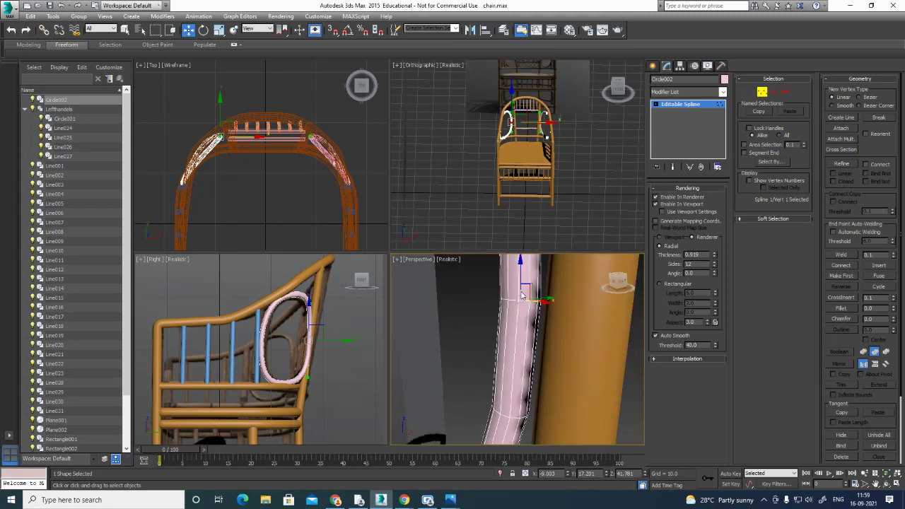
Toggle the mirrored circle's renderer and viewport thickness off and on to compare the bare spline with the tube, leaving both enabled.
left_click(672, 197)
left_click(672, 204)
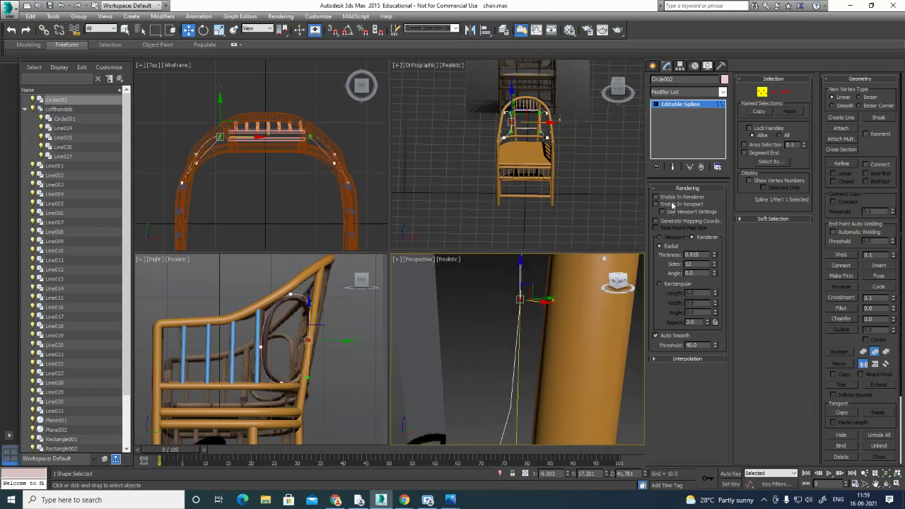
left_click(672, 205)
left_click(672, 204)
left_click(672, 204)
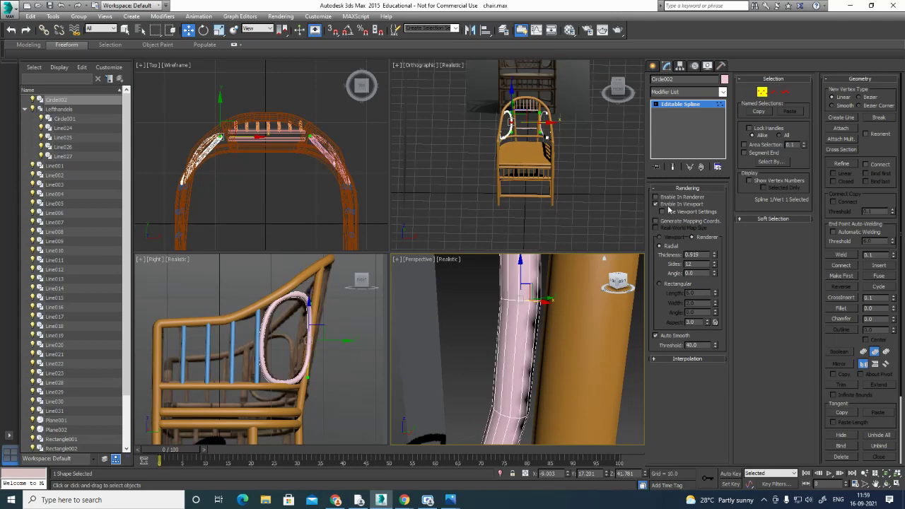
left_click(668, 207)
left_click(668, 206)
left_click(655, 198)
left_click(457, 308)
Look through the mirrored circle's Vertex, Segment and Spline editing levels, then return to object level and clear the selection.
left_click(762, 92)
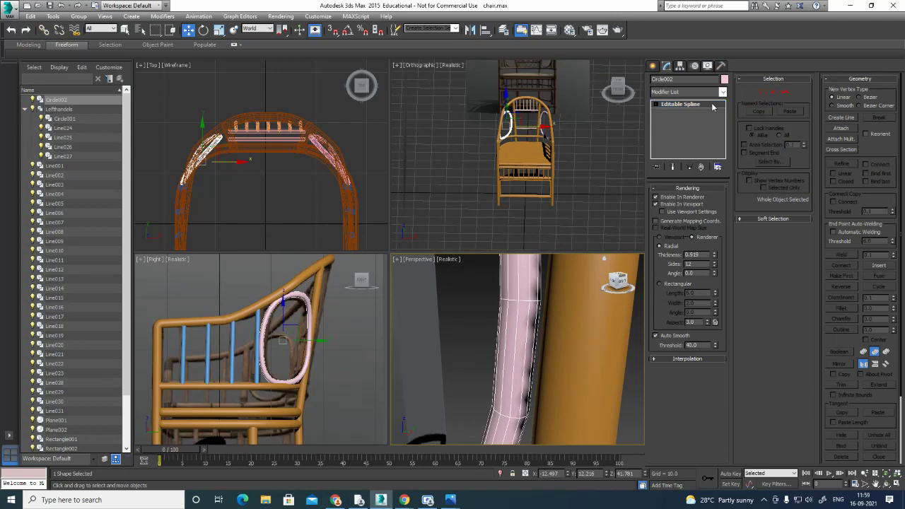
left_click(762, 92)
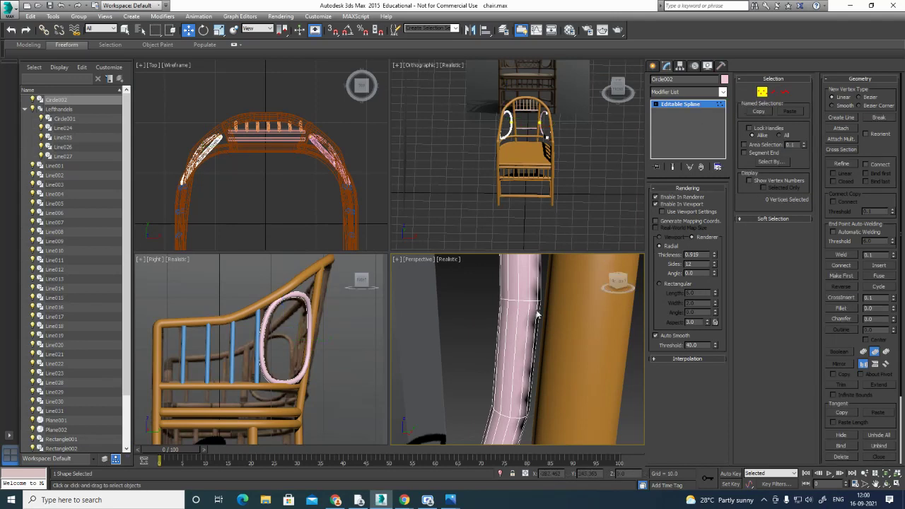
scroll(531, 313, "down", 6)
scroll(484, 333, "up", 4)
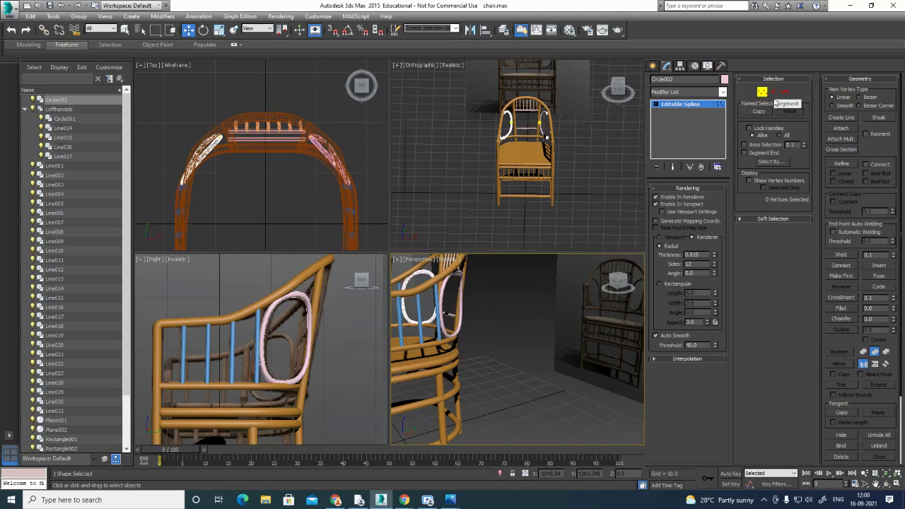
left_click(775, 93)
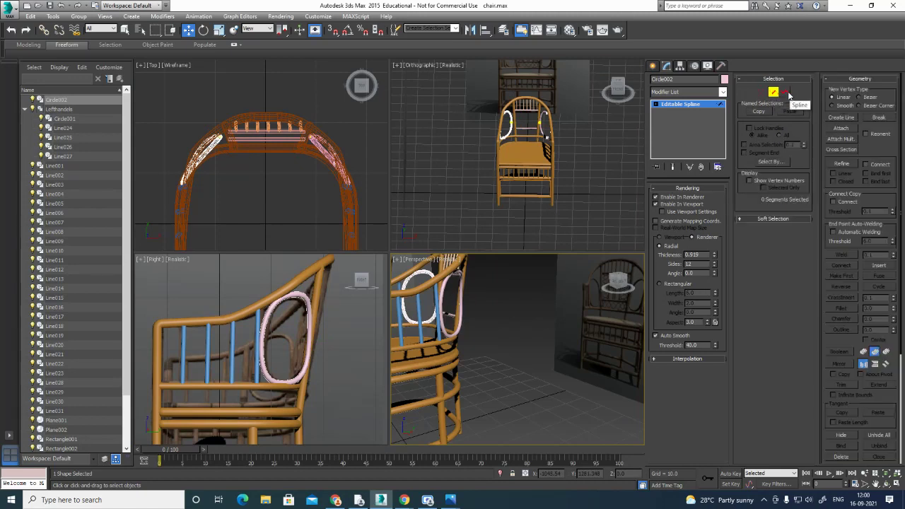
left_click(785, 93)
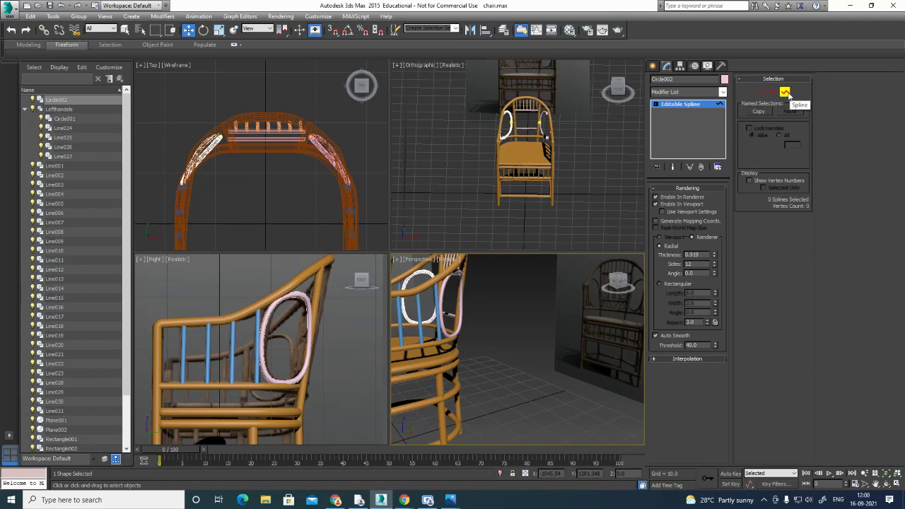
left_click(693, 104)
left_click(532, 344)
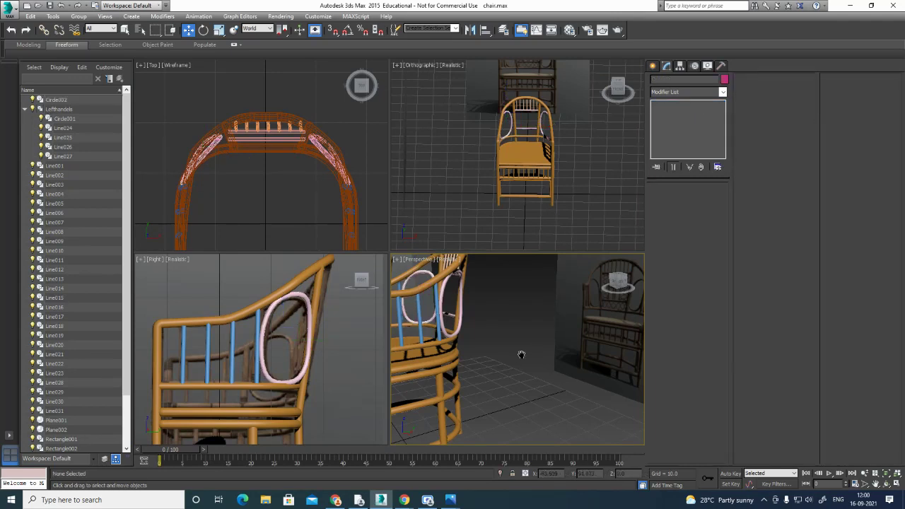
Clone the rounded-back tubular seat frame once as an Instance, place it beside the chair at about X 63, and deselect it.
middle_click_drag(521, 354, 537, 358)
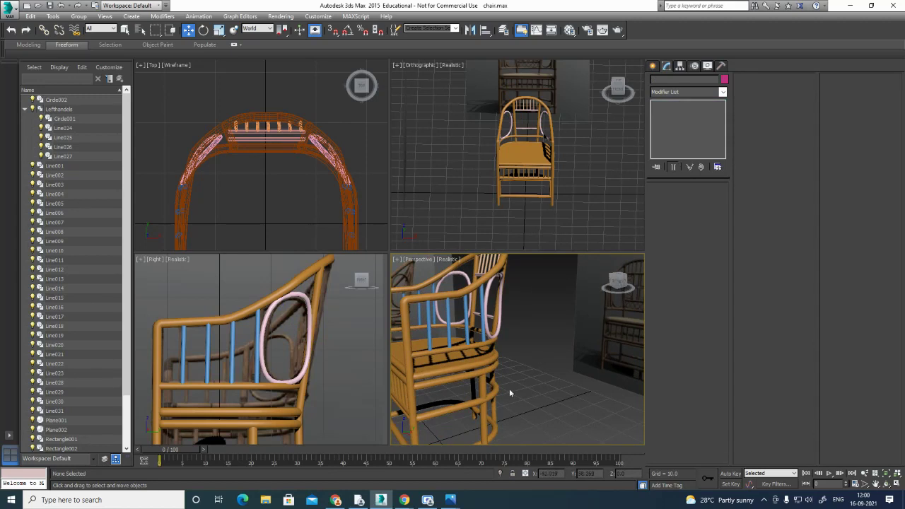
middle_click_drag(539, 354, 390, 262, "alt")
key("alt+w")
left_click(430, 205)
scroll(452, 234, "down", 5)
left_click_drag(464, 223, 542, 266, "shift")
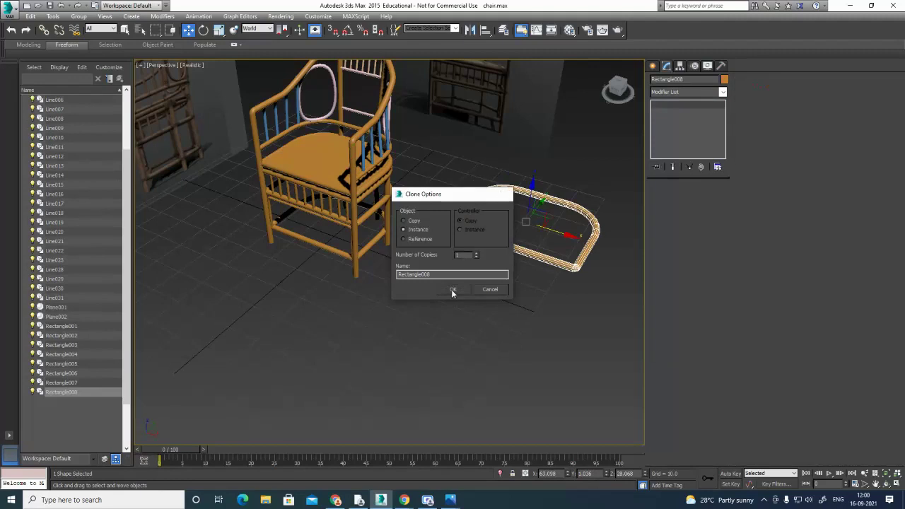
key("Return")
middle_click_drag(514, 317, 463, 314, "alt")
left_click(487, 310)
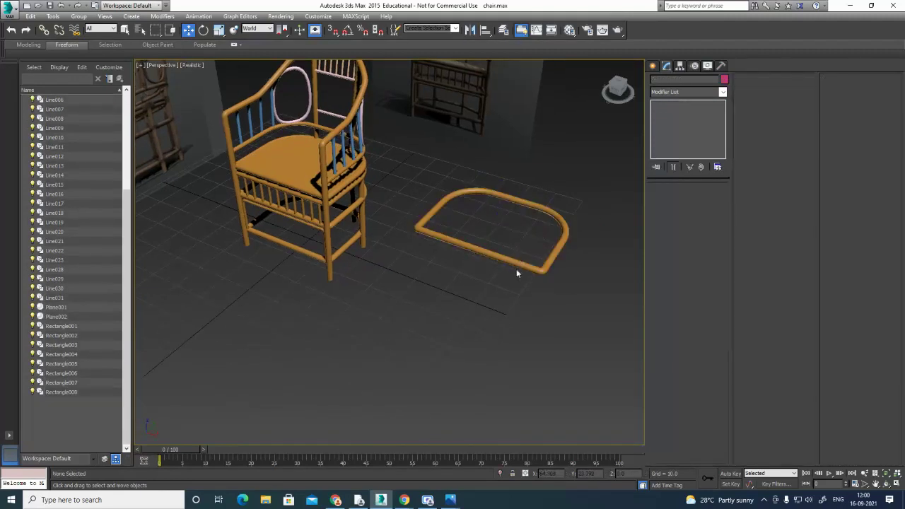
Turn off Enable In Renderer and Enable In Viewport for the cloned seat frame beside the chair.
left_click(520, 263)
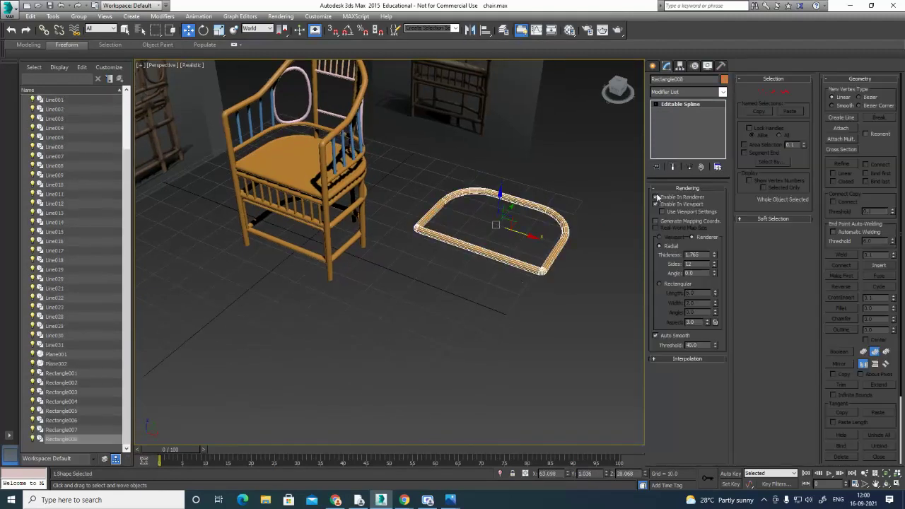
left_click(656, 197)
left_click(656, 205)
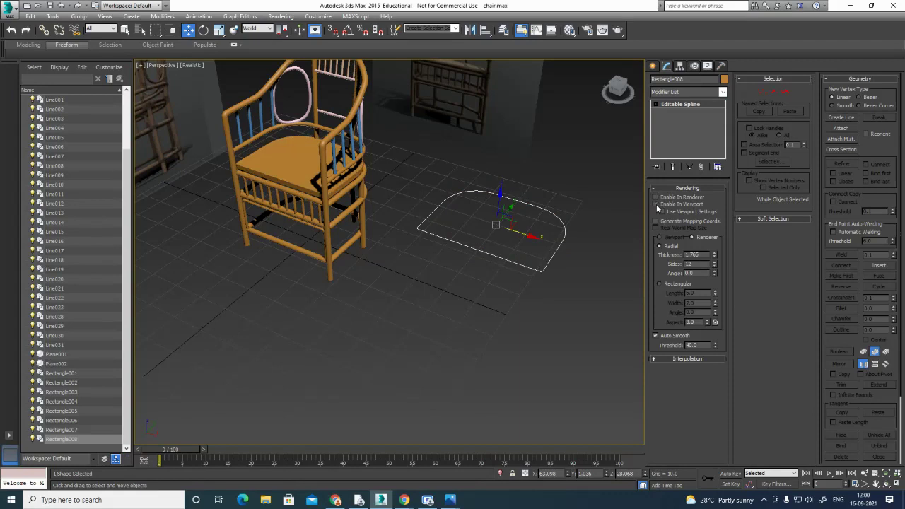
Try an Extrude modifier on the cloned seat outline beside the chair and adjust its amount.
left_click(722, 93)
key("e")
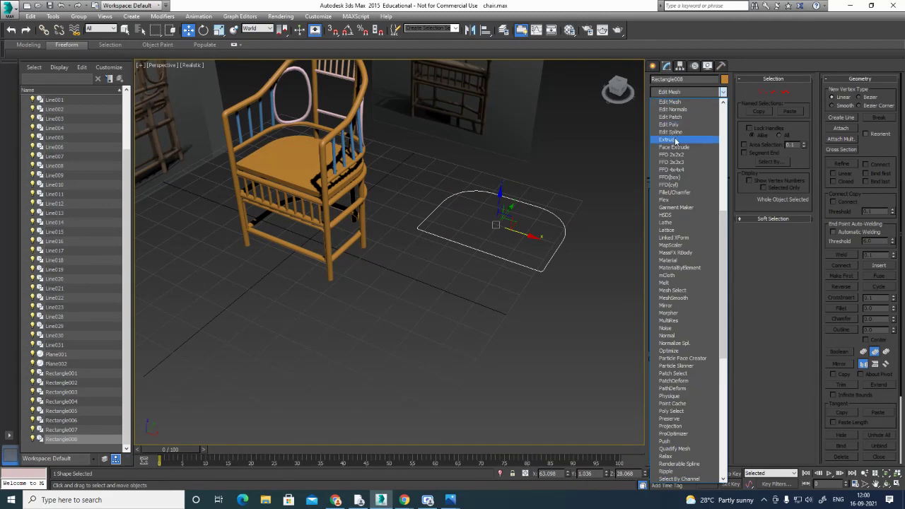
left_click(675, 140)
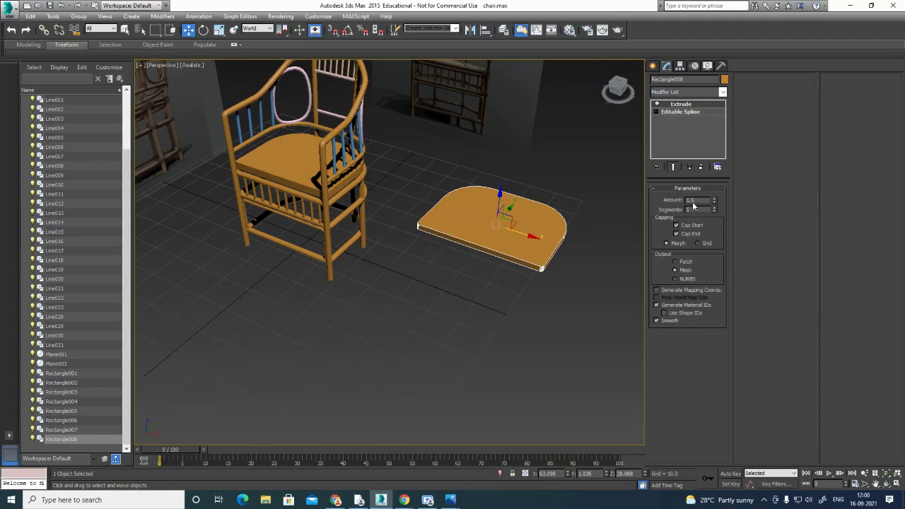
mouse_move(715, 203)
left_mouse_down()
mouse_move(714, 162)
mouse_move(713, 201)
left_mouse_up()
Undo the extrusion of the cloned seat outline and clear the selection.
key("ctrl+z")
key("ctrl+z")
key("ctrl+z")
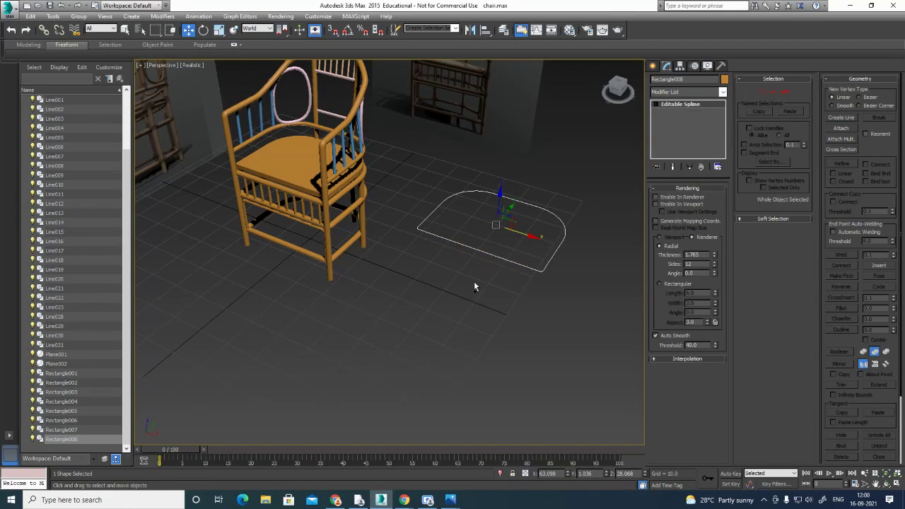
left_click(474, 283)
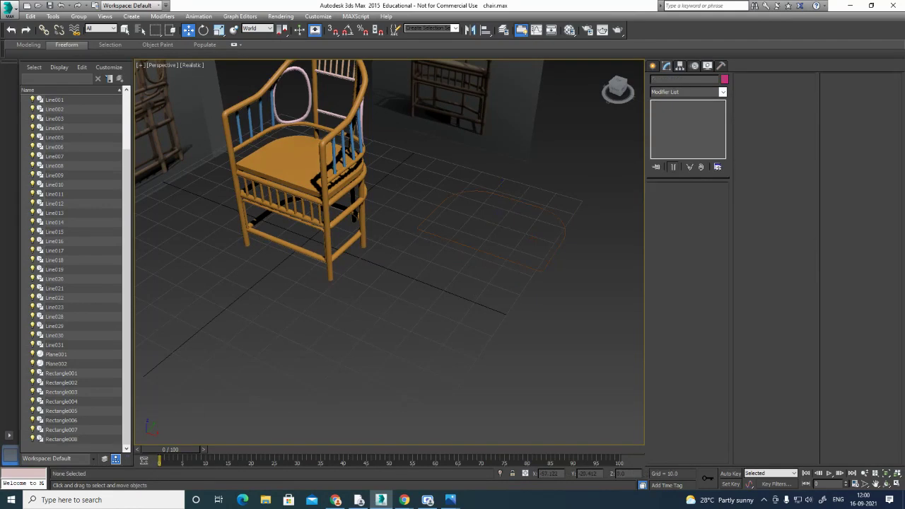
key("alt+Tab")
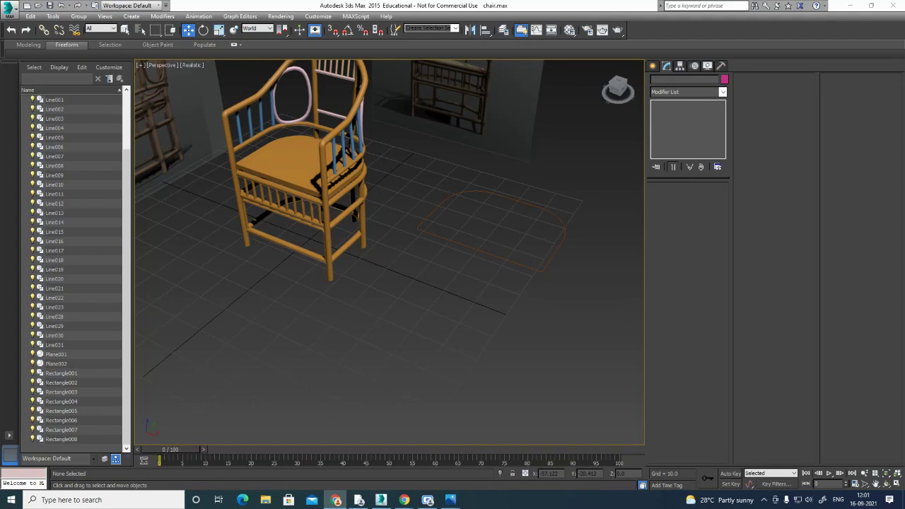
Turn Enable In Viewport and Enable In Renderer back on for the cloned seat outline.
left_click(550, 256)
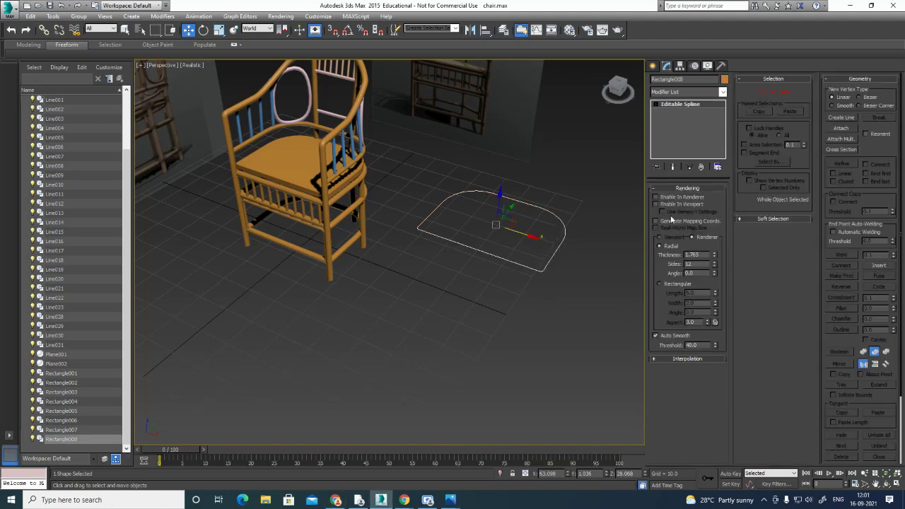
left_click(668, 204)
left_click(671, 198)
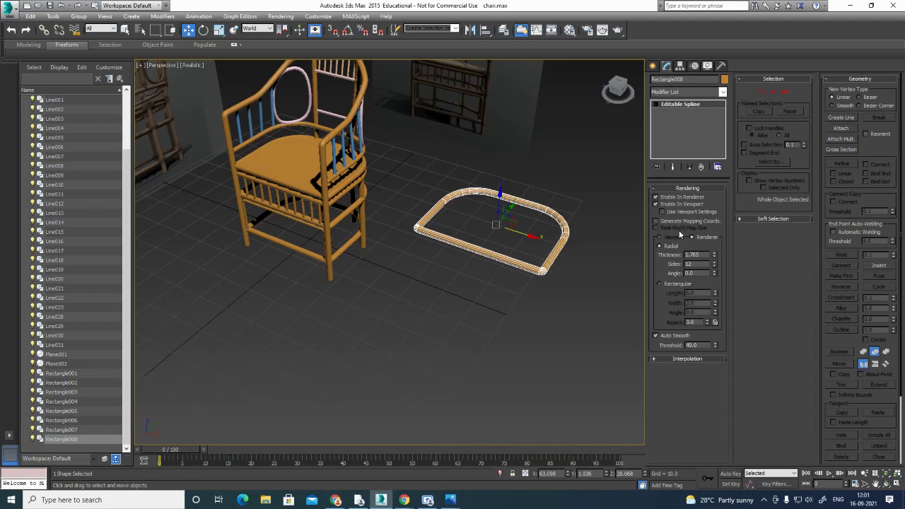
Try a radial thickness of 4.836 on the cloned seat frame, followed by a Rectangular cross-section with width 0.7.
left_click_drag(714, 255, 718, 169)
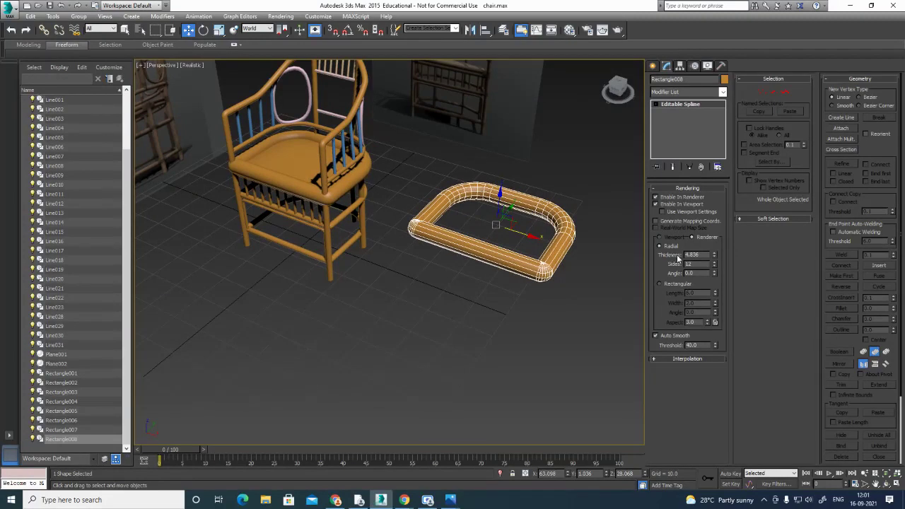
left_click(660, 283)
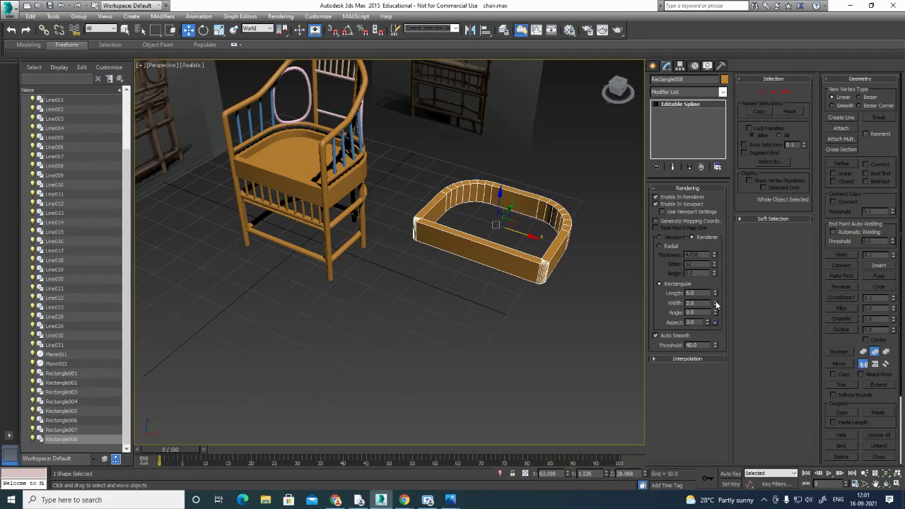
left_click_drag(716, 303, 721, 331)
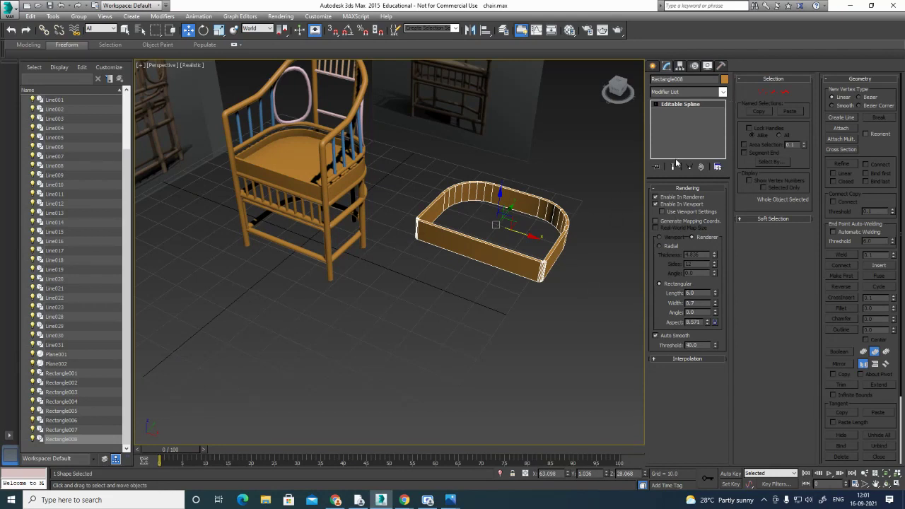
Undo the cross-section and rendering changes and the cloning, so that the seat frame copy beside the chair is removed.
key("ctrl+z")
key("ctrl+z")
key("ctrl+z")
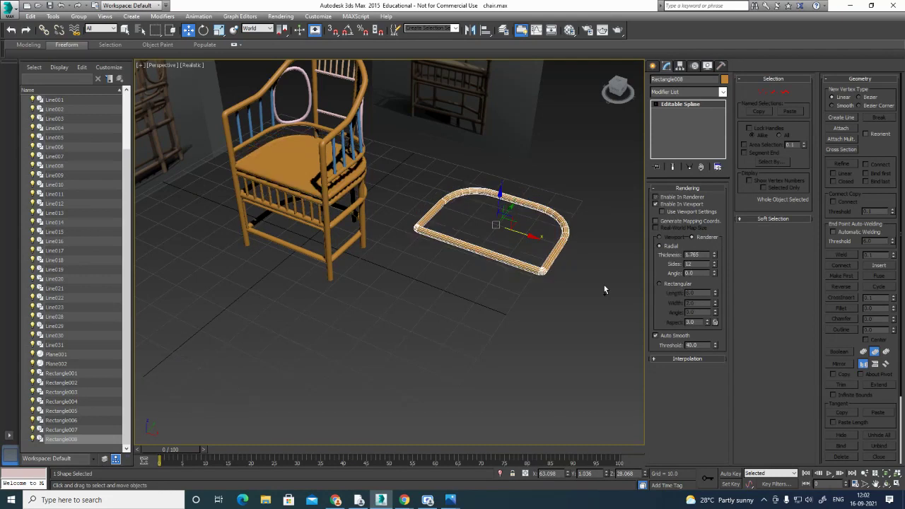
key("ctrl+z")
key("ctrl+z")
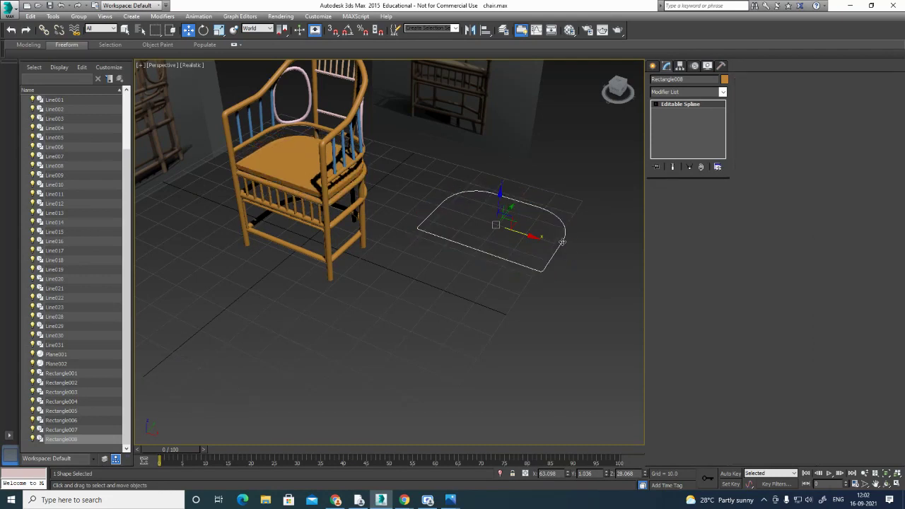
key("ctrl+z")
key("ctrl+z")
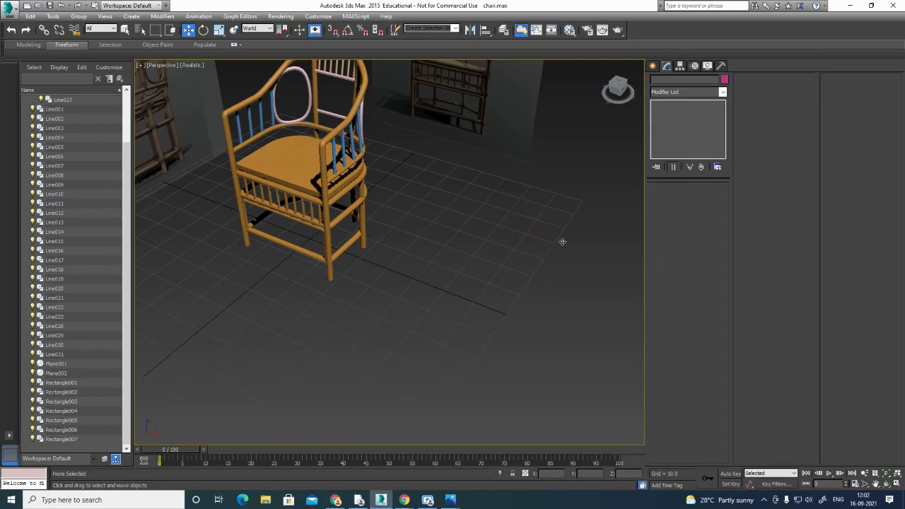
middle_click_drag(323, 297, 473, 317, "alt")
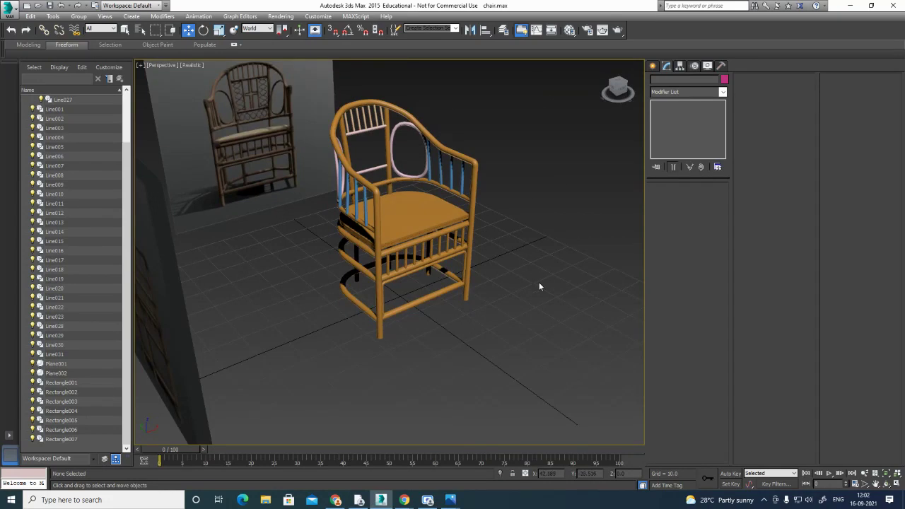
middle_click_drag(539, 286, 435, 291, "alt")
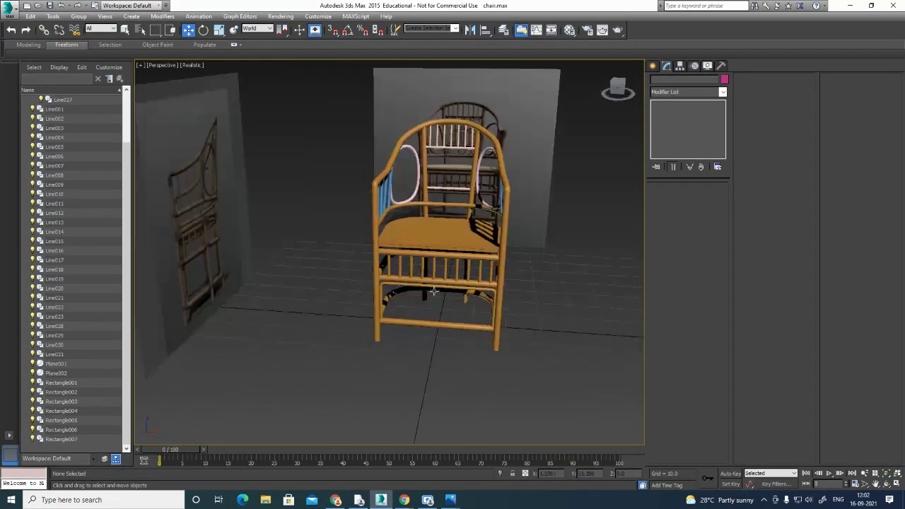